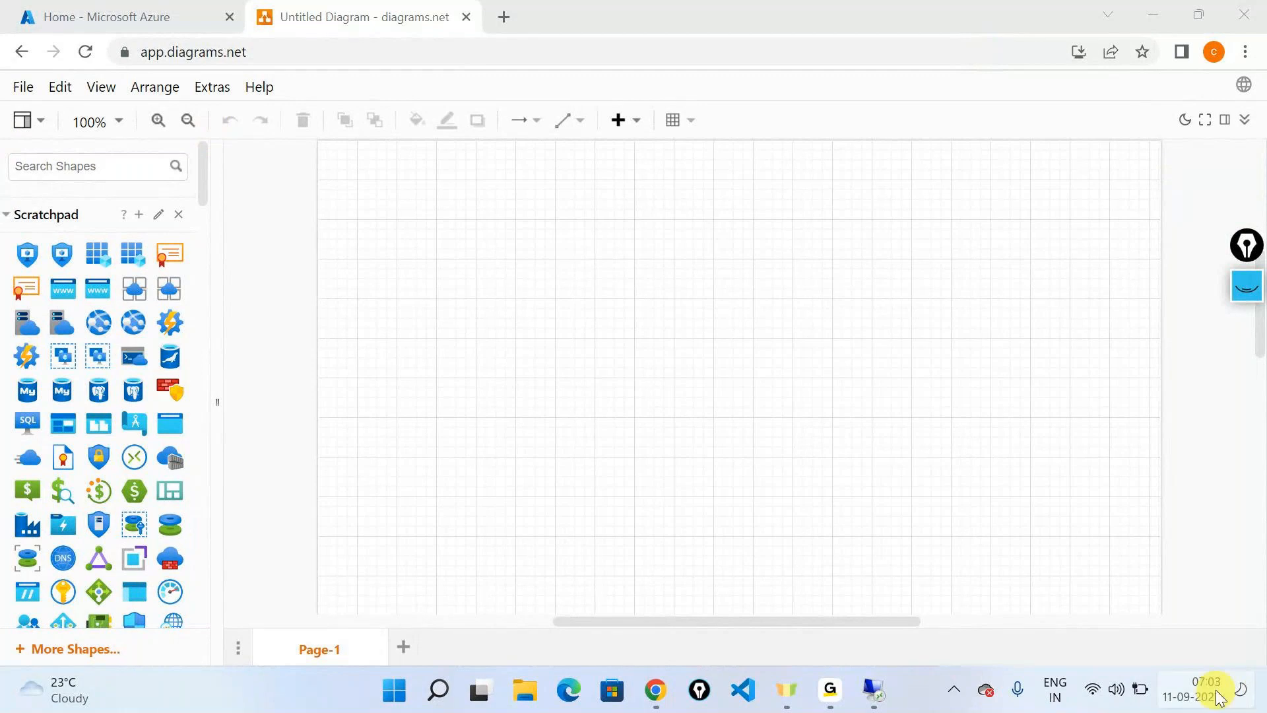
{"action": "left_click", "coordinate": [1217, 701]}
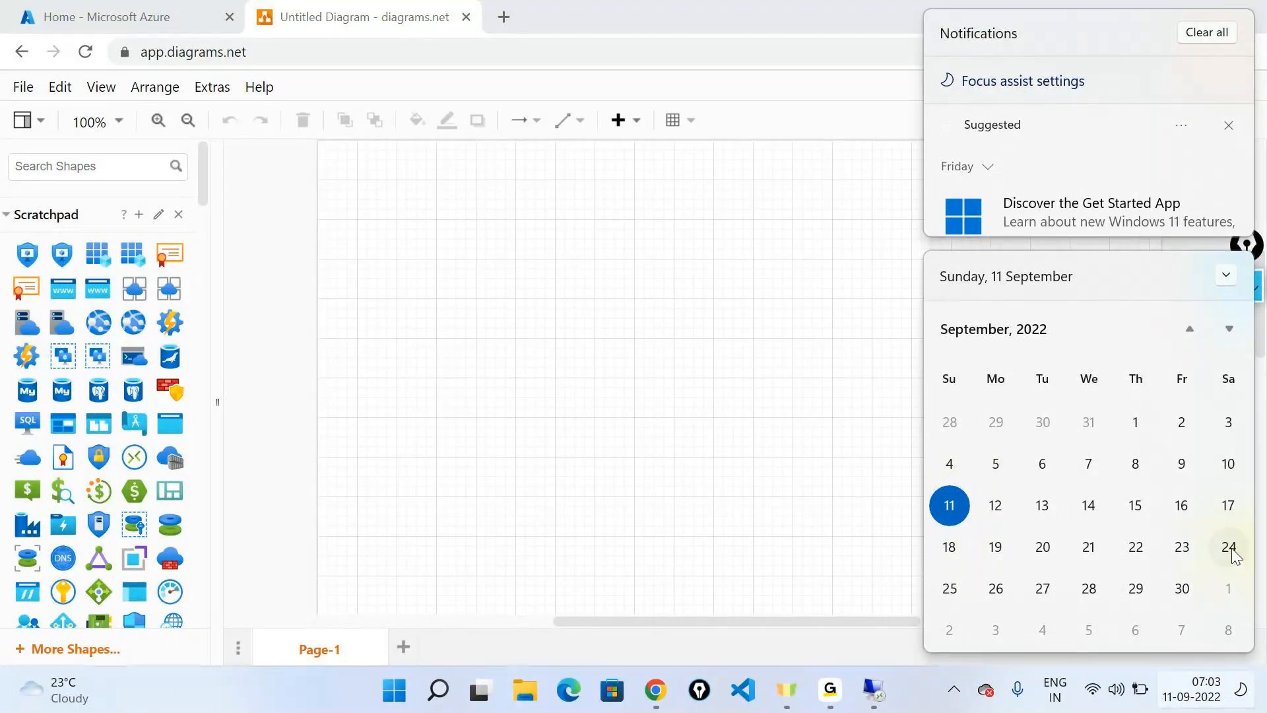
{"action": "left_click", "coordinate": [856, 523]}
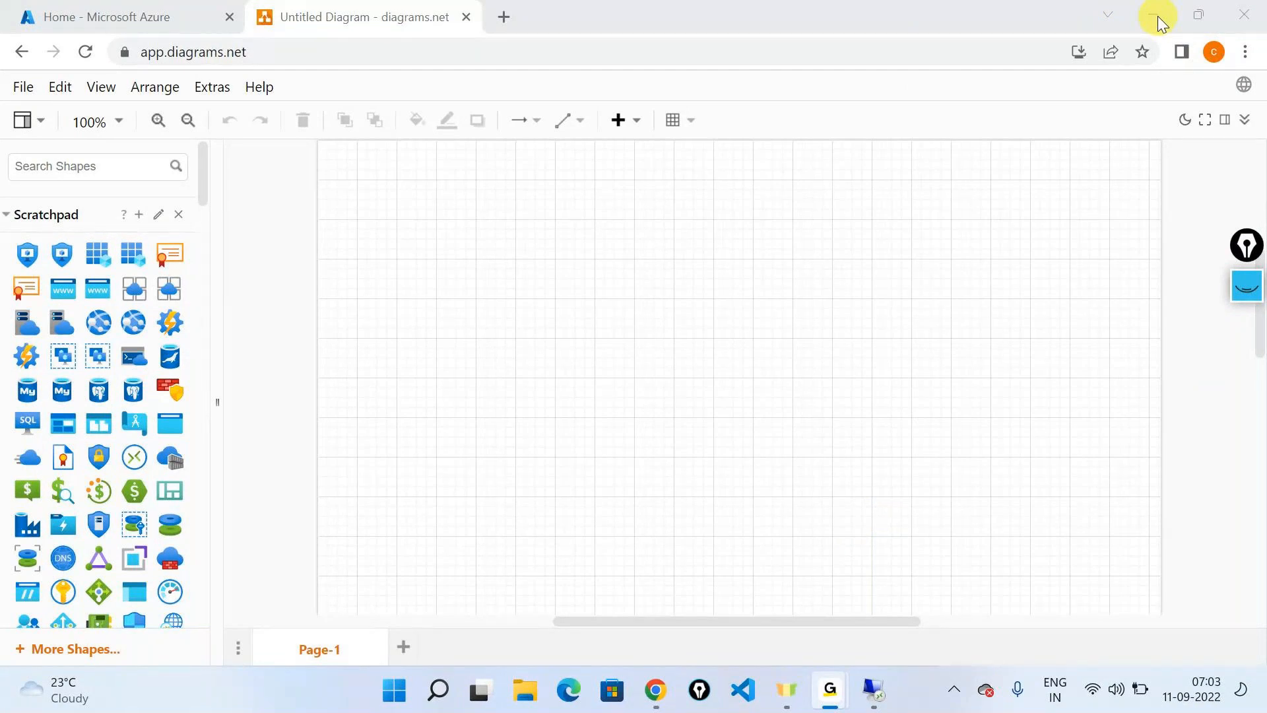
{"action": "left_click", "coordinate": [976, 8]}
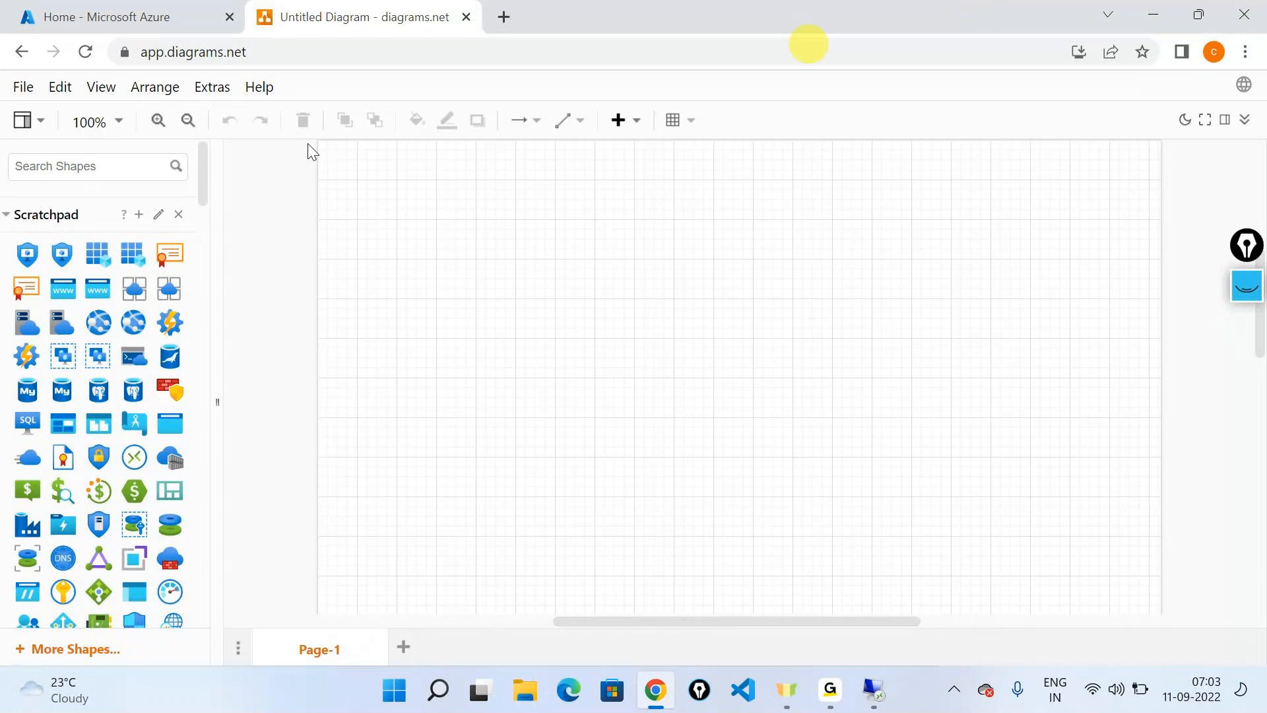
Open a blank Notepad document, enlarge its text zoom to 150% and maximize the window
{"action": "key", "text": "super+r"}
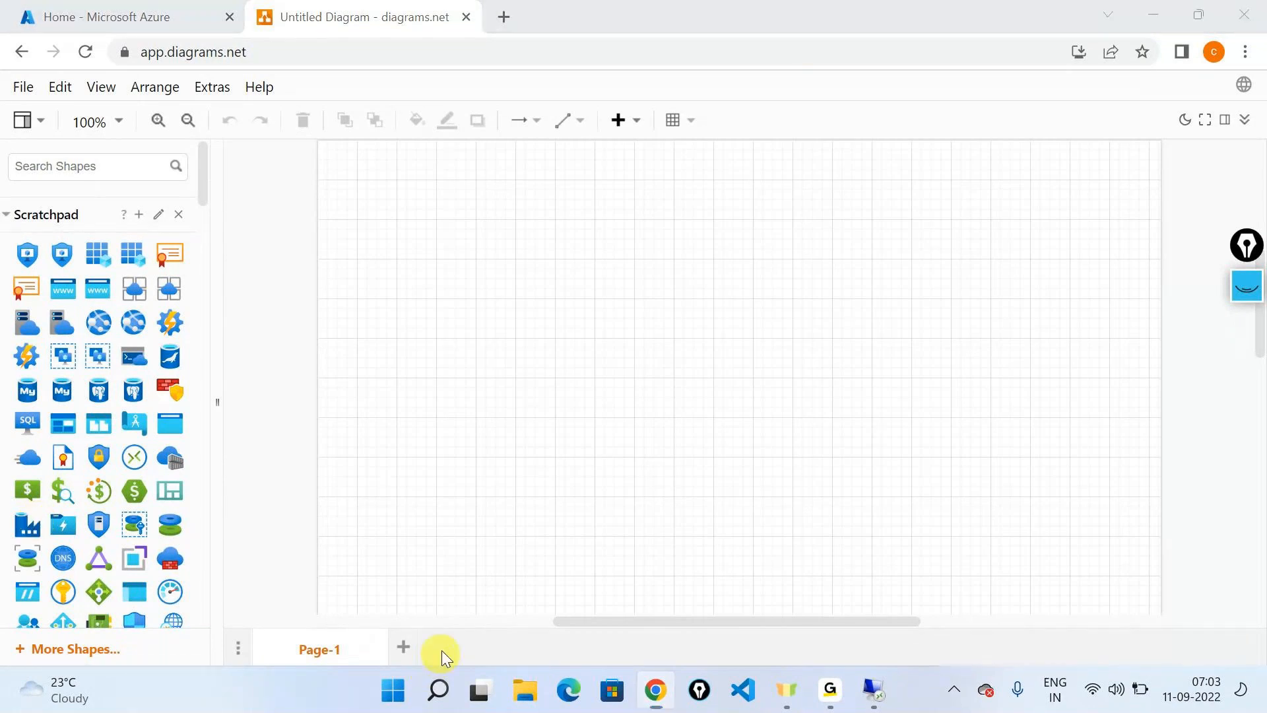
{"action": "type", "text": "n"}
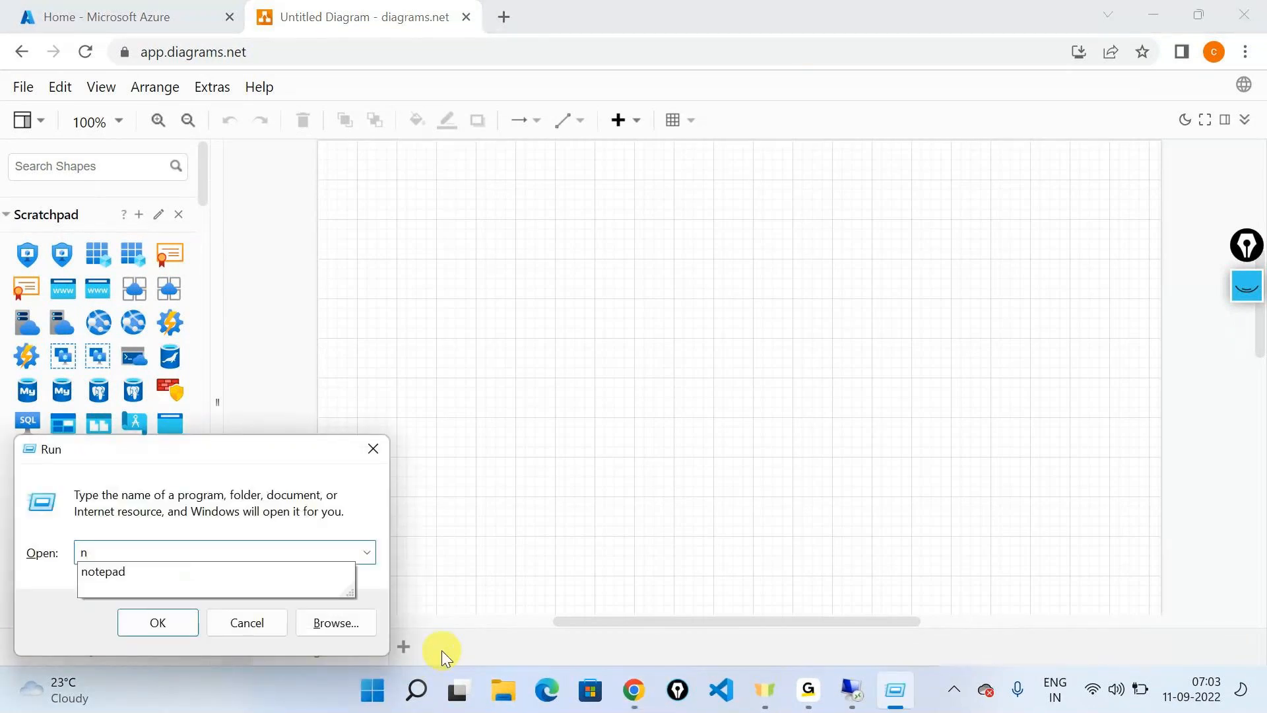
{"action": "key", "text": "Down"}
{"action": "key", "text": "Return"}
{"action": "key", "text": "ctrl+plus"}
{"action": "key", "text": "ctrl+plus"}
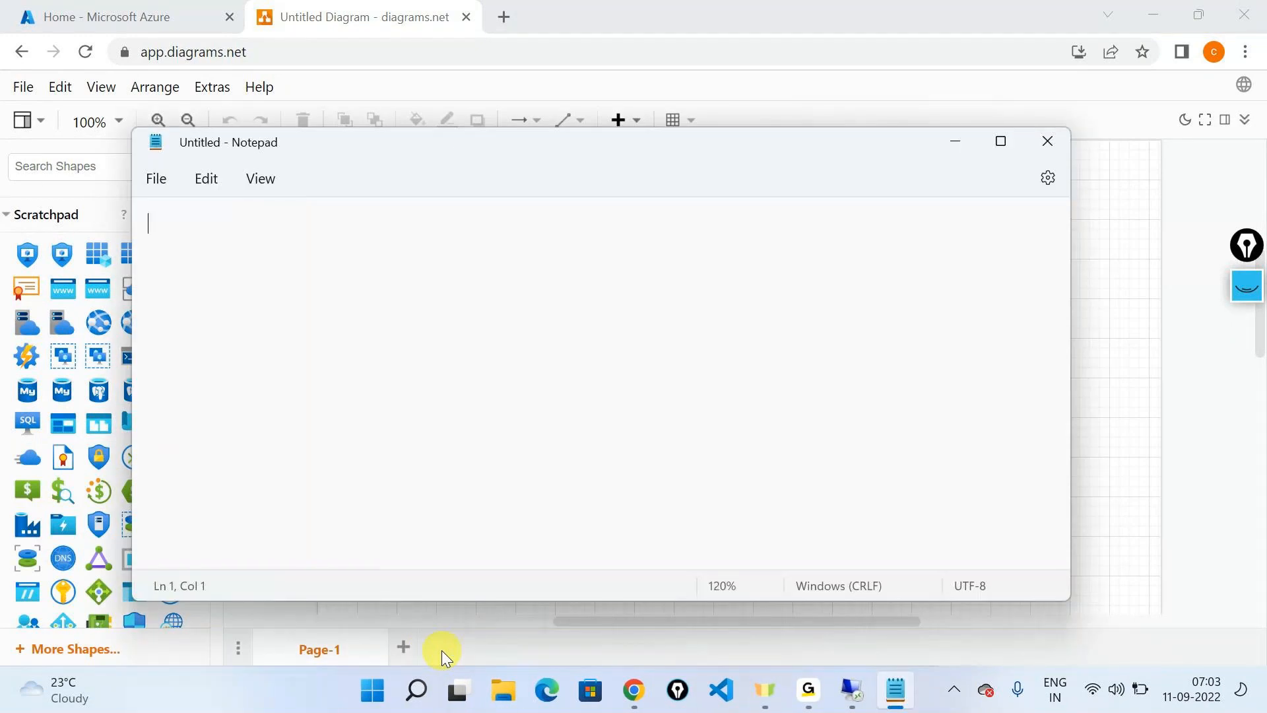
{"action": "key", "text": "ctrl+plus"}
{"action": "key", "text": "ctrl+plus"}
{"action": "left_click", "coordinate": [1001, 142]}
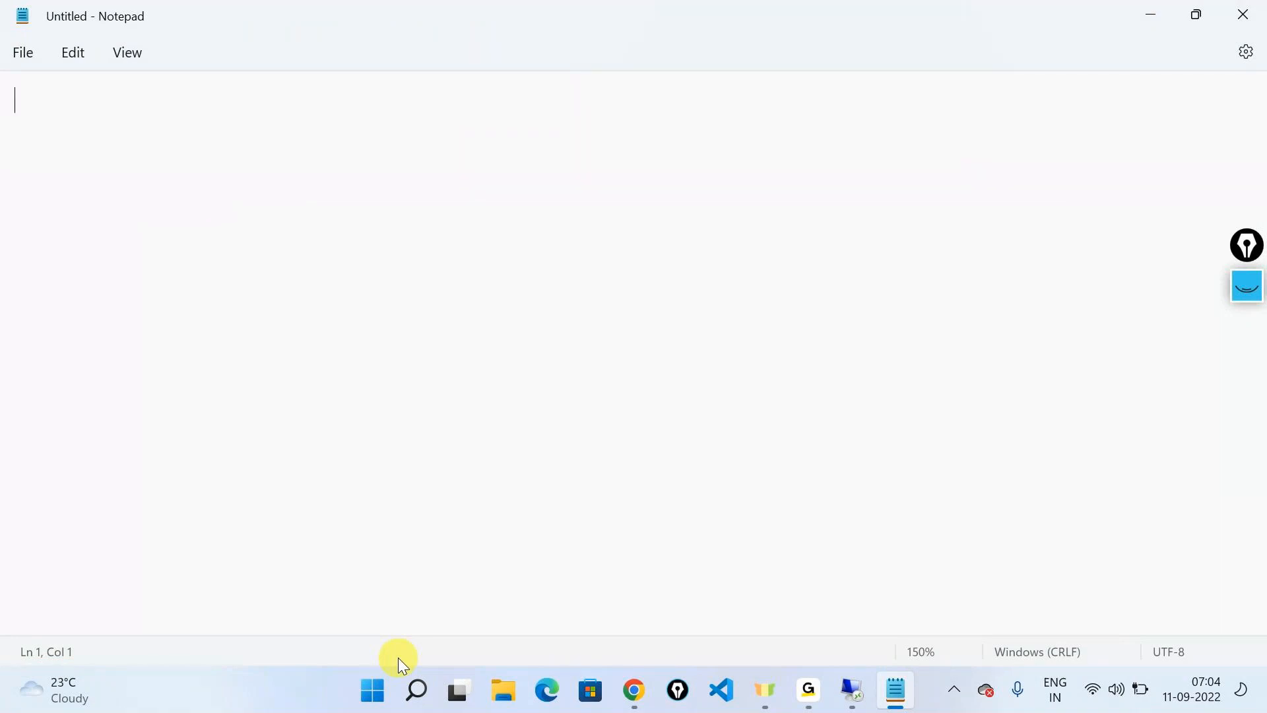
Write "Powershell -- Resource Group, Storage account, Container" as the first line of the note
{"action": "type", "text": "Powershell"}
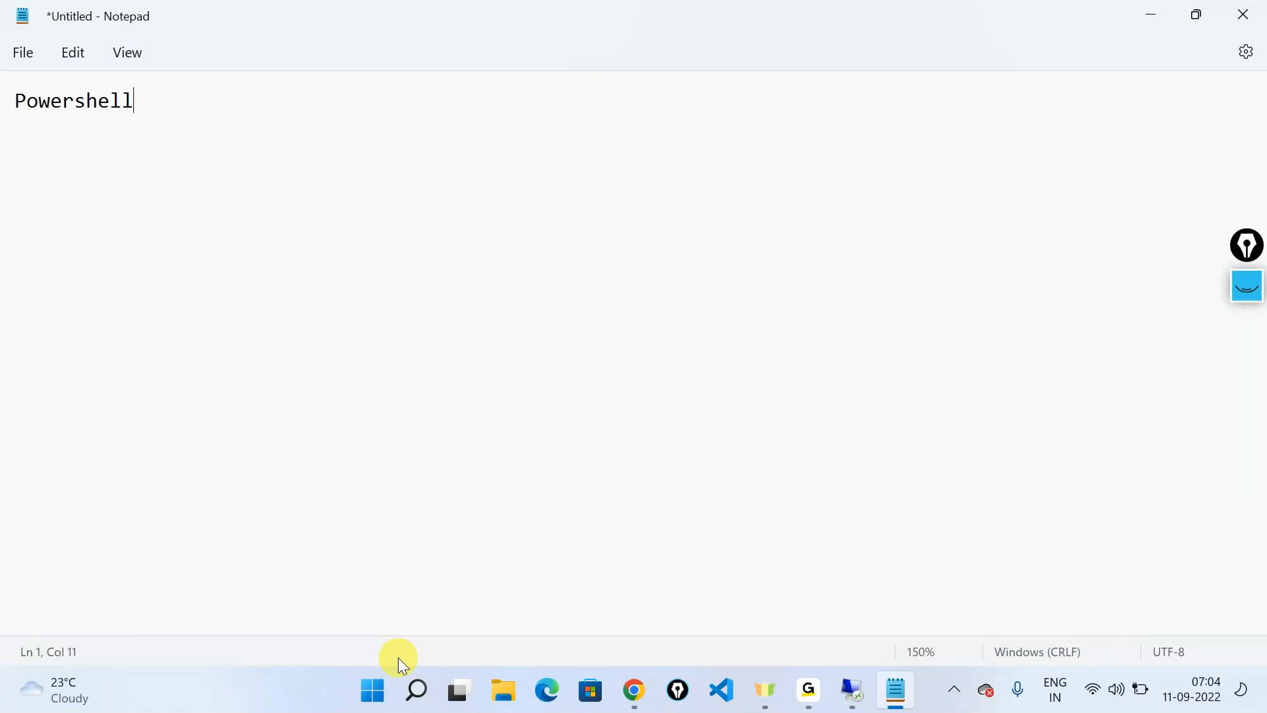
{"action": "type", "text": " -- Resource G"}
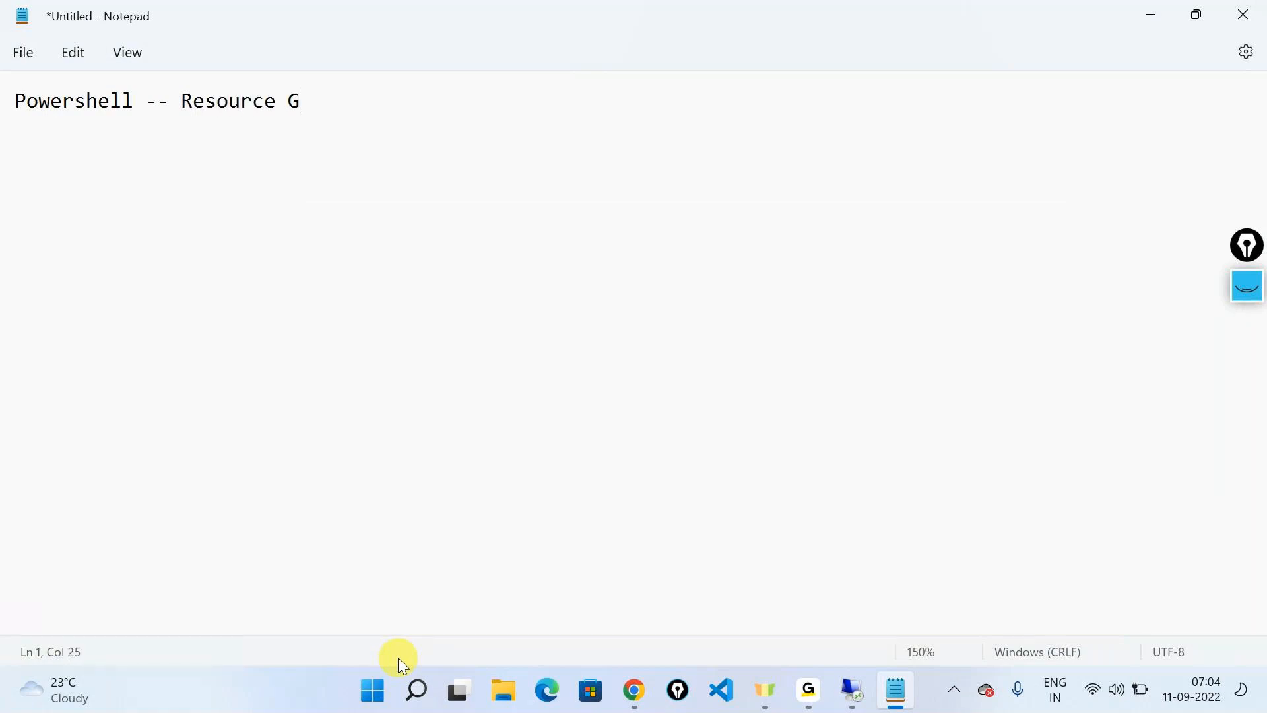
{"action": "type", "text": "roup, Storage"}
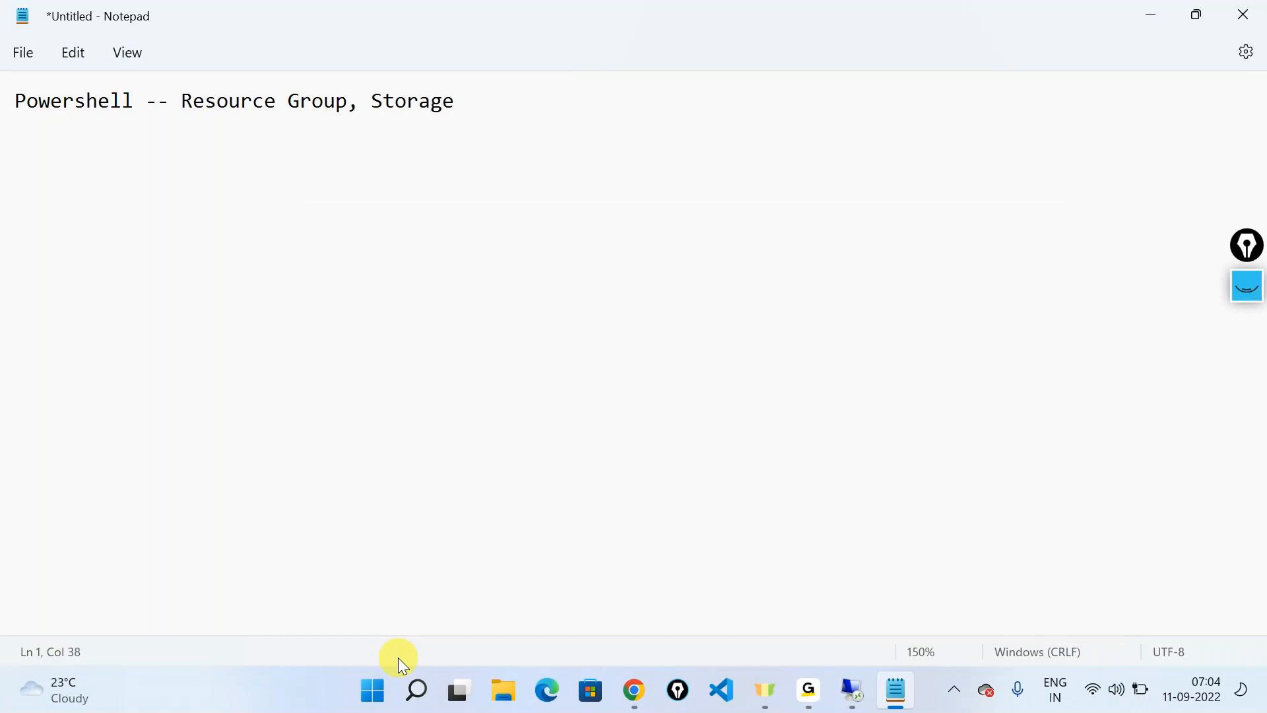
{"action": "type", "text": " account, Container"}
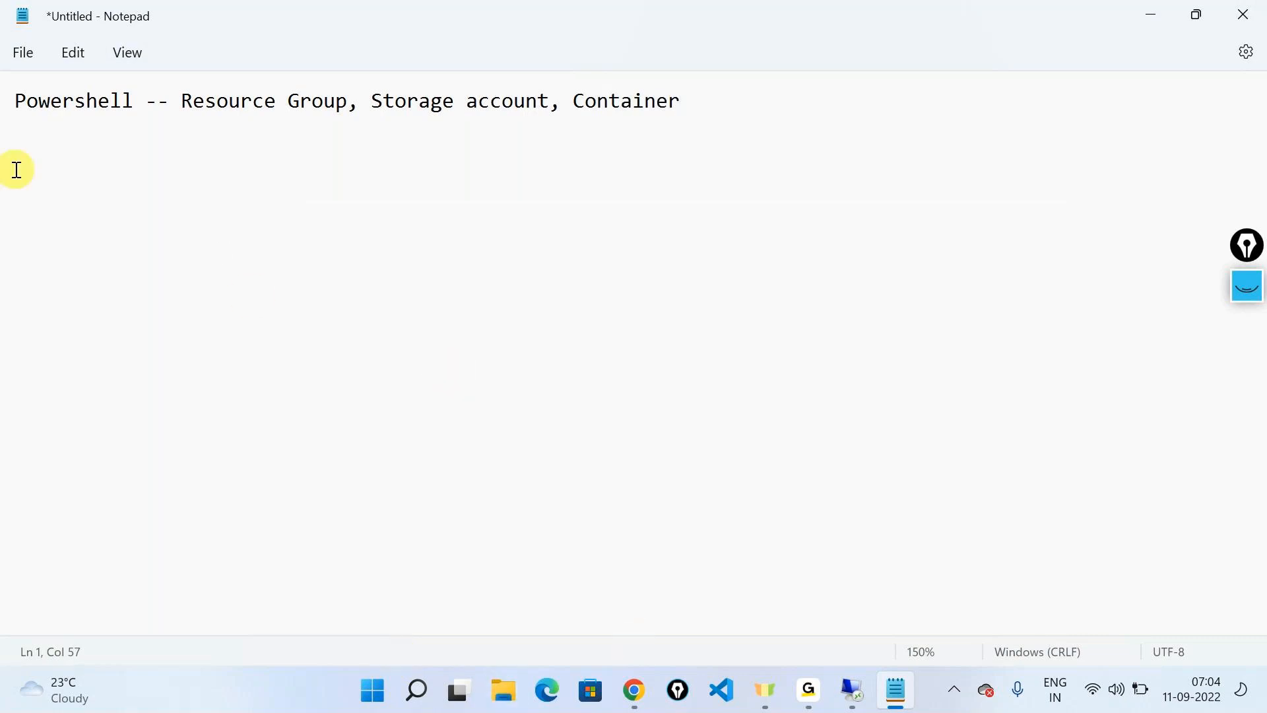
Add the heading "Imperative syntax:" below the Powershell line, separated by one blank line
{"action": "triple_click", "coordinate": [12, 107]}
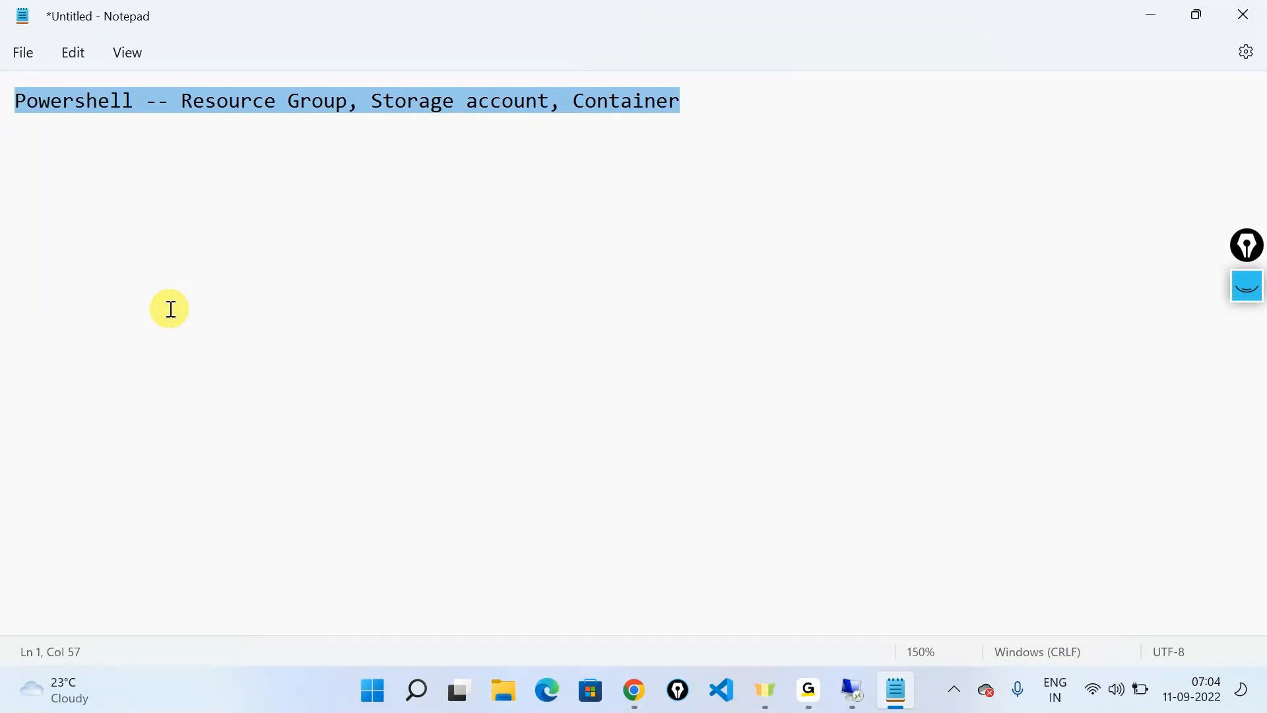
{"action": "left_click", "coordinate": [781, 107]}
{"action": "key", "text": "Return"}
{"action": "key", "text": "Return"}
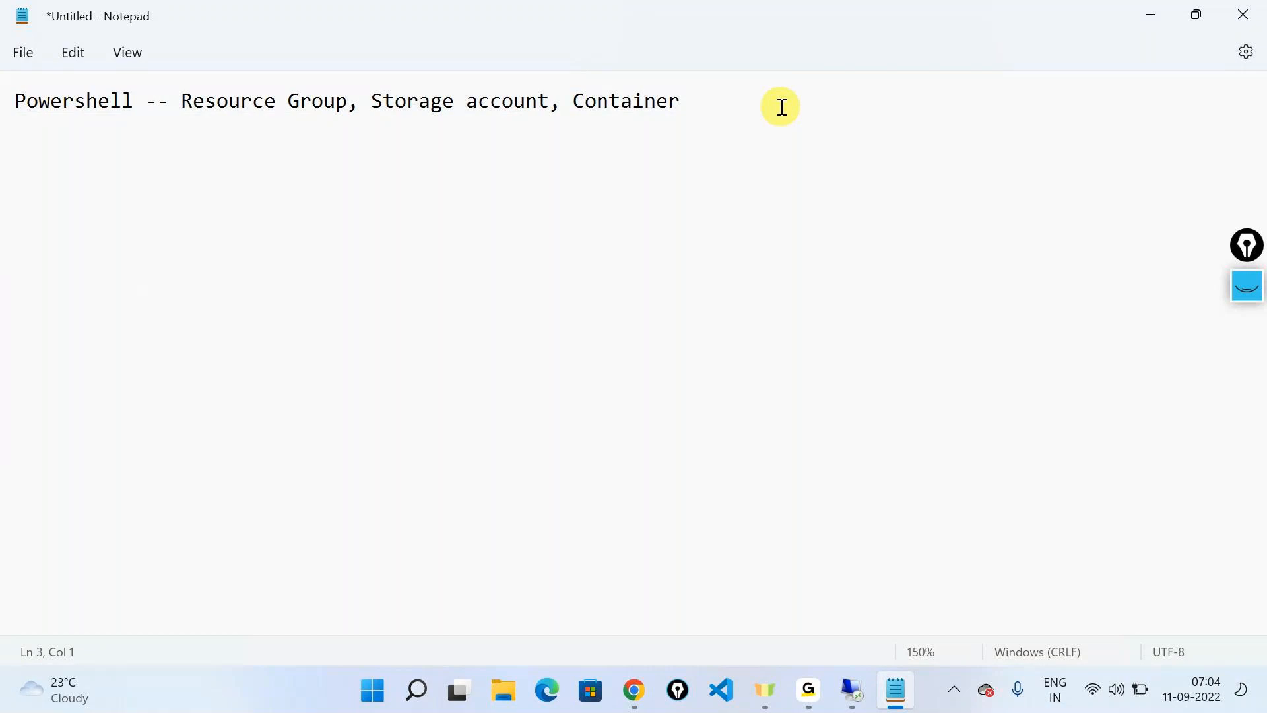
{"action": "type", "text": "Imperative s"}
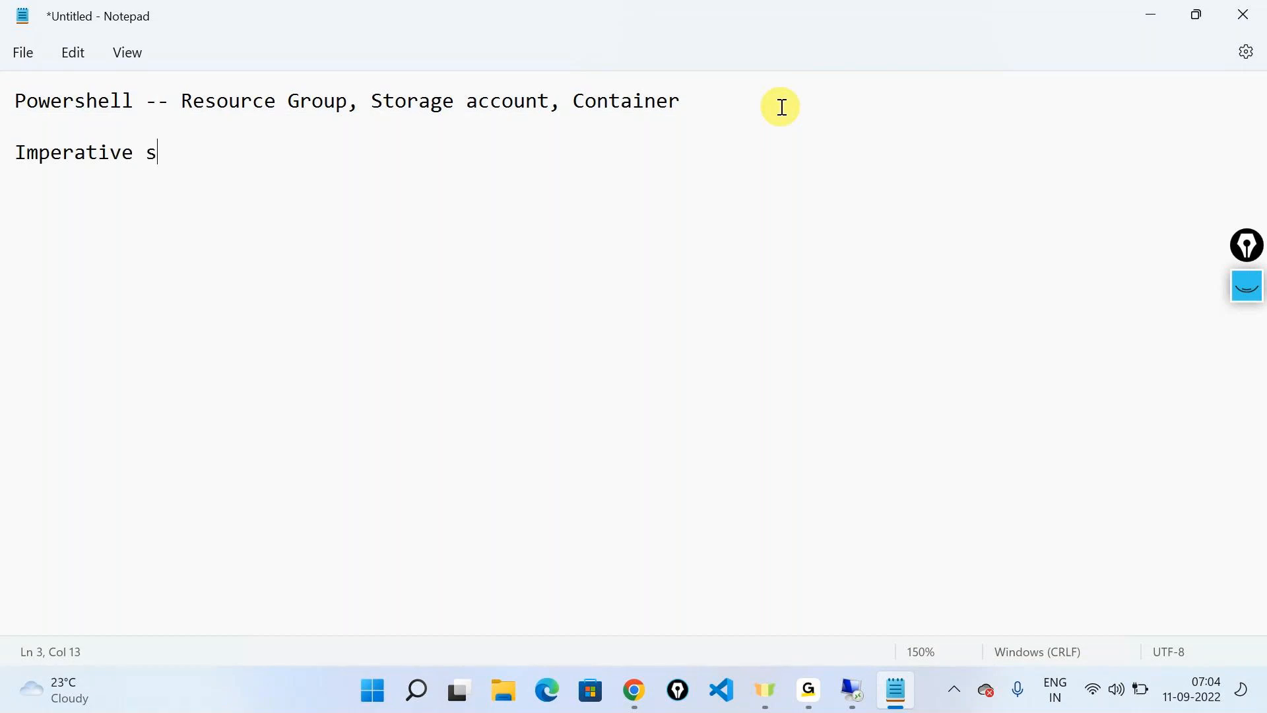
{"action": "type", "text": "yntax:"}
Write "Object orientation" under the imperative syntax heading, leaving two blank lines between them
{"action": "key", "text": "Return"}
{"action": "key", "text": "Return"}
{"action": "key", "text": "Return"}
{"action": "type", "text": "Objec"}
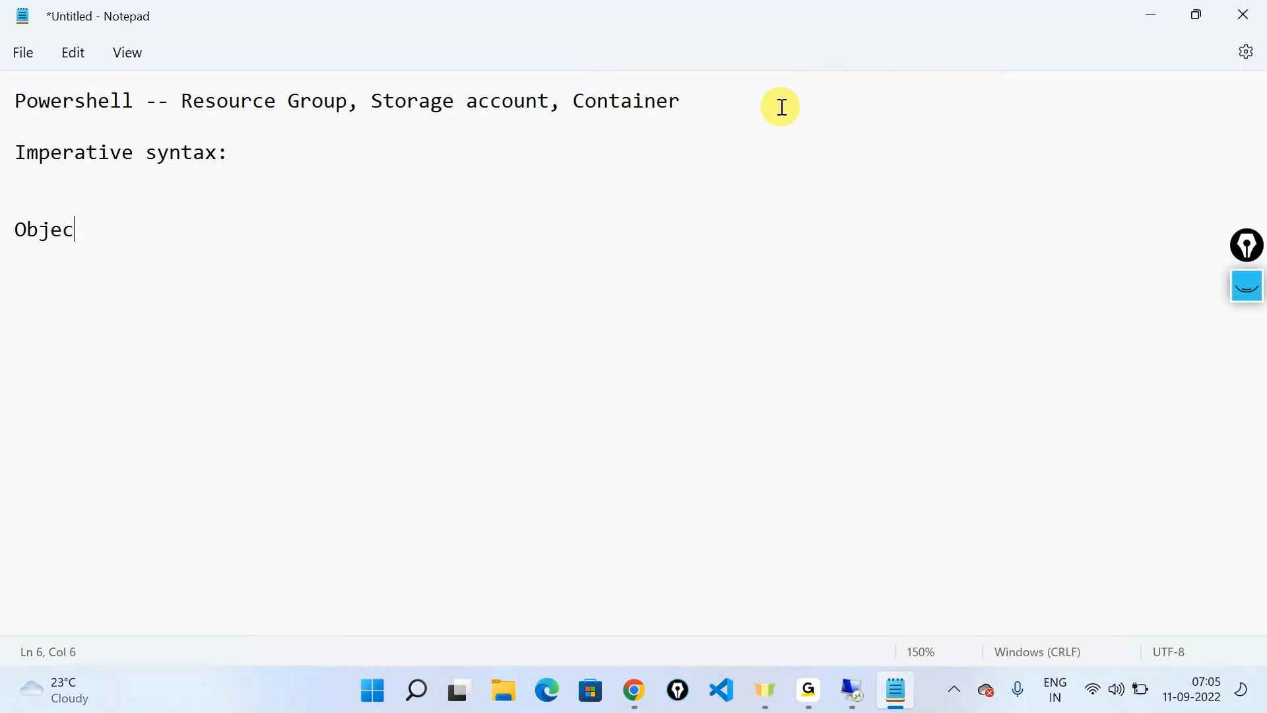
{"action": "type", "text": "t orientation"}
Add the line "Order of resource creation" directly below the object orientation point
{"action": "key", "text": "Return"}
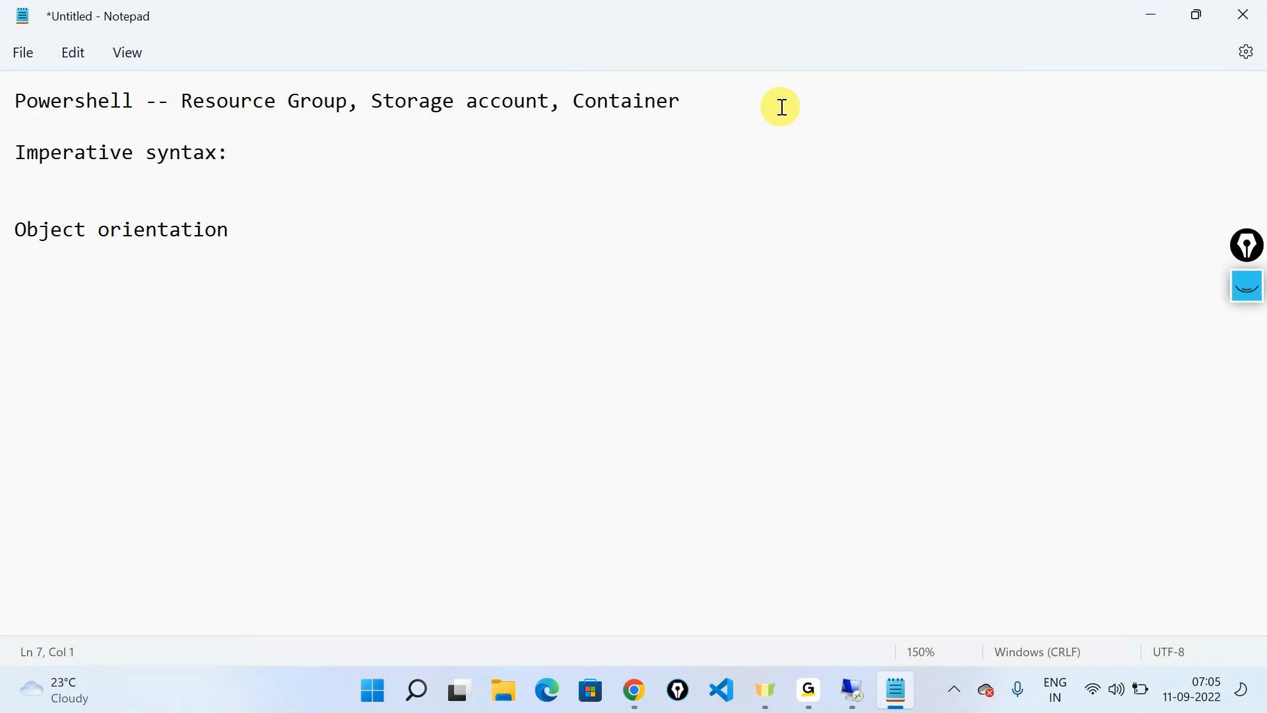
{"action": "type", "text": "Order of resource creation"}
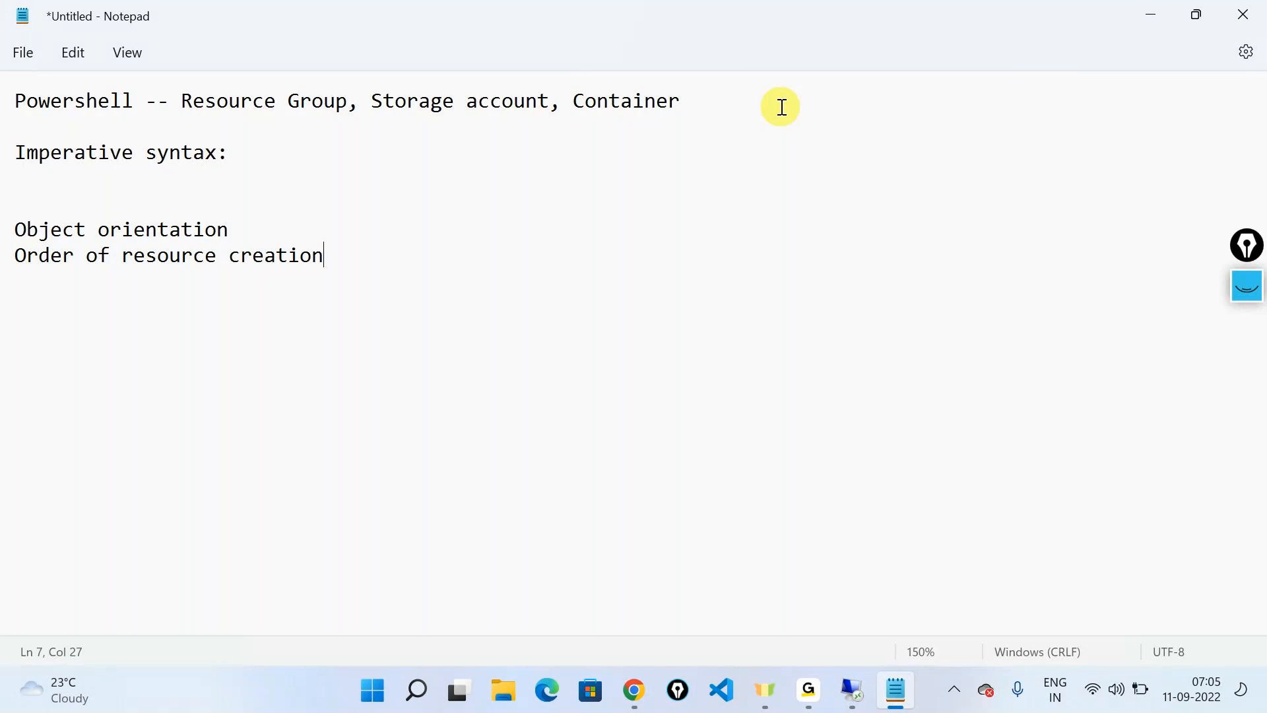
Add the line "Users knowledge --- Logic" as the third point under imperative syntax
{"action": "key", "text": "Return"}
{"action": "type", "text": "Users knowledge "}
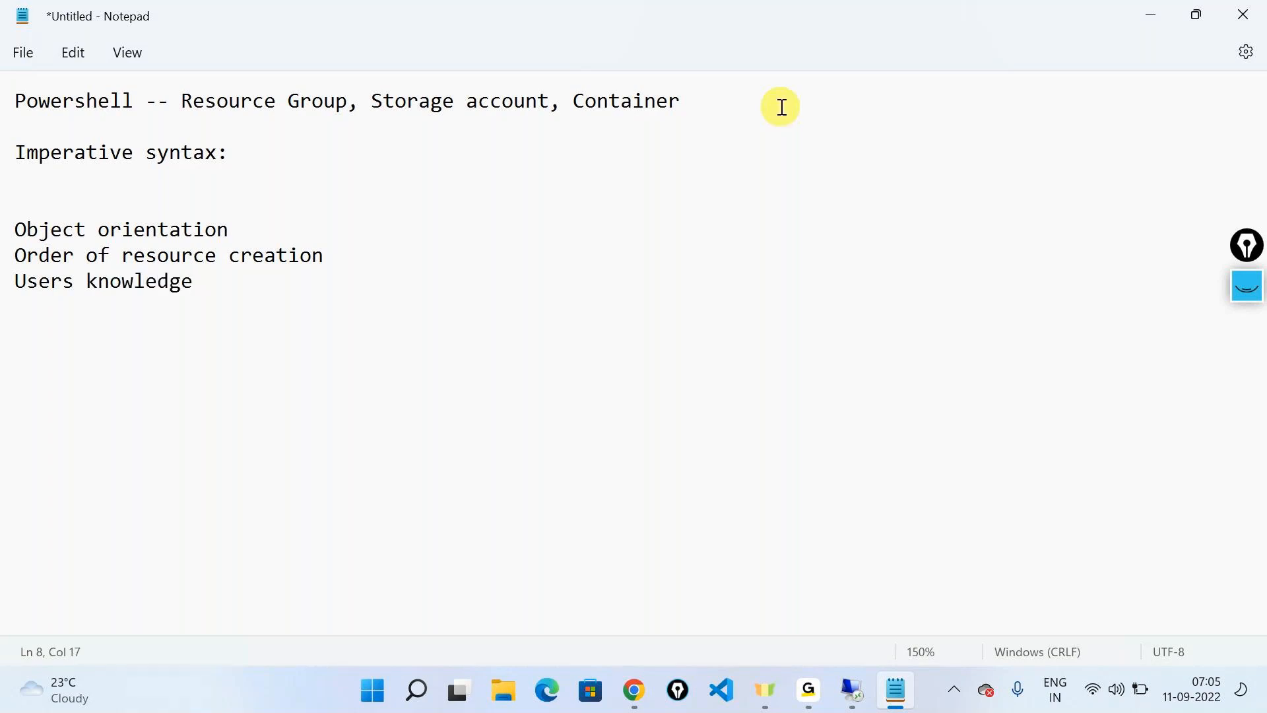
{"action": "type", "text": "---"}
{"action": "type", "text": "Logic"}
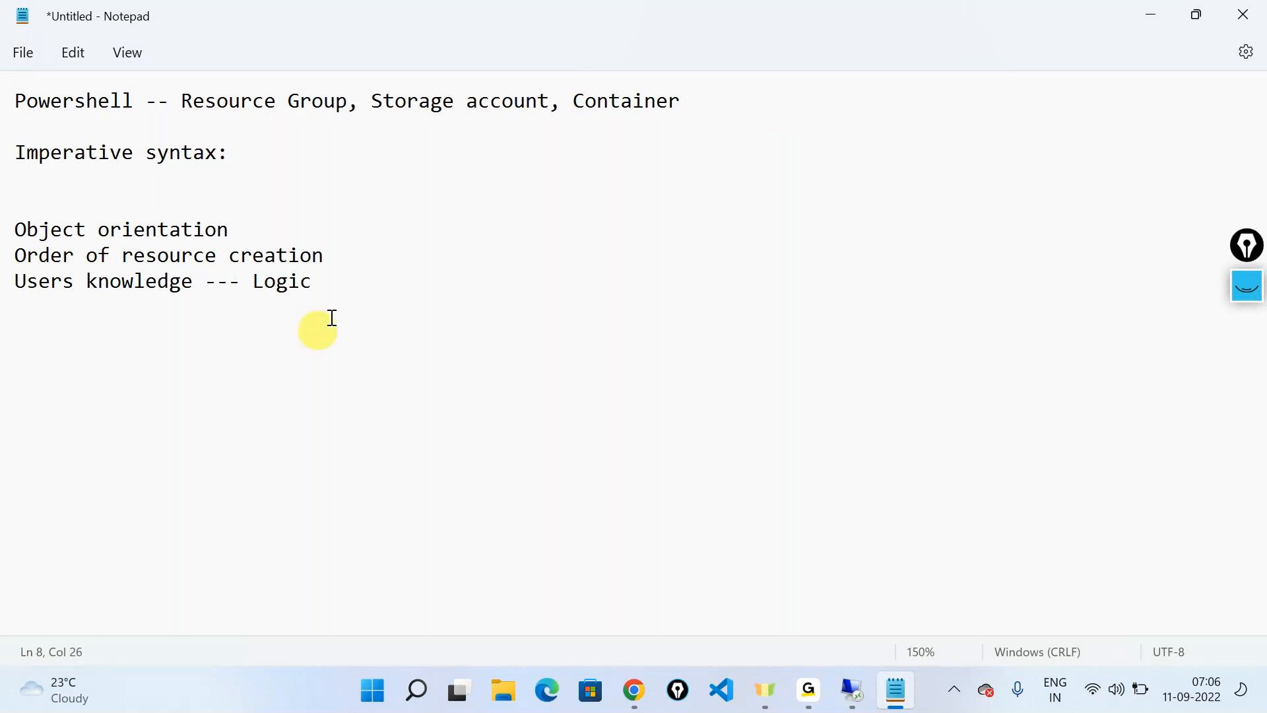
Add the line "Serial -- time consuming" as the fourth point under imperative syntax
{"action": "left_click_drag", "start_coordinate": [345, 286], "coordinate": [6, 204]}
{"action": "left_click", "coordinate": [377, 292]}
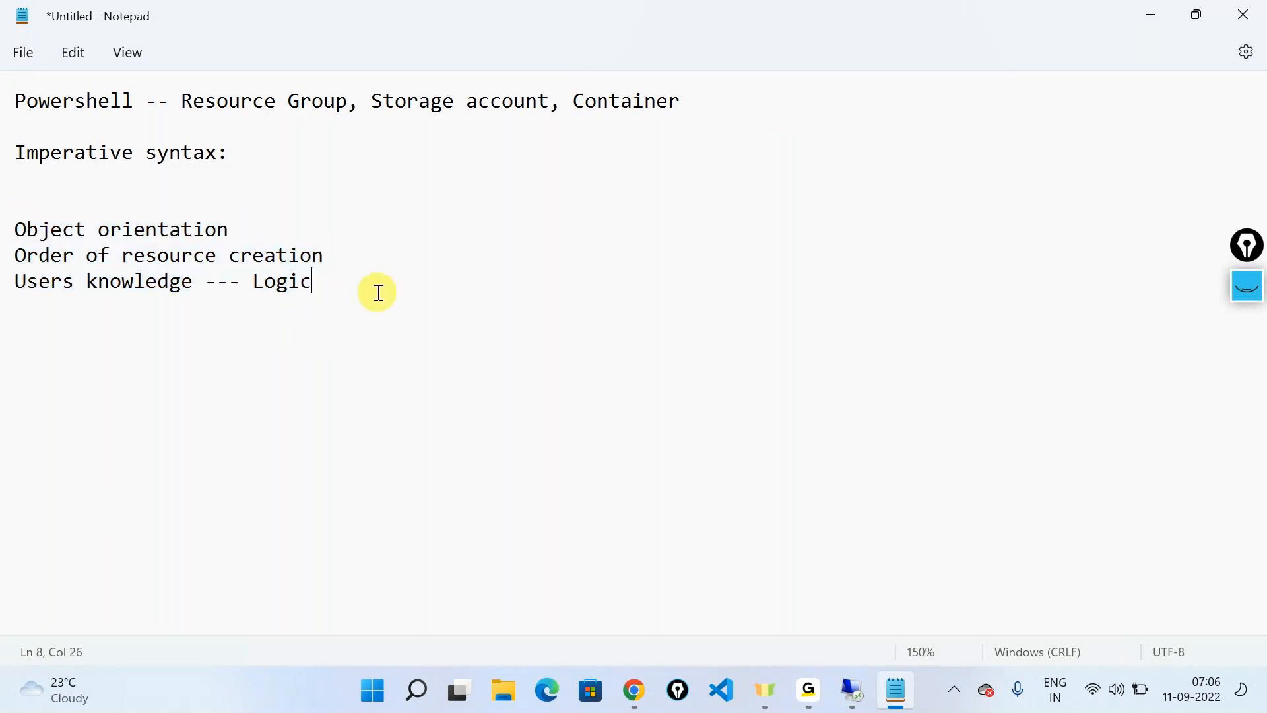
{"action": "key", "text": "Return"}
{"action": "type", "text": "Serial --"}
{"action": "left_click_drag", "start_coordinate": [182, 101], "coordinate": [564, 102]}
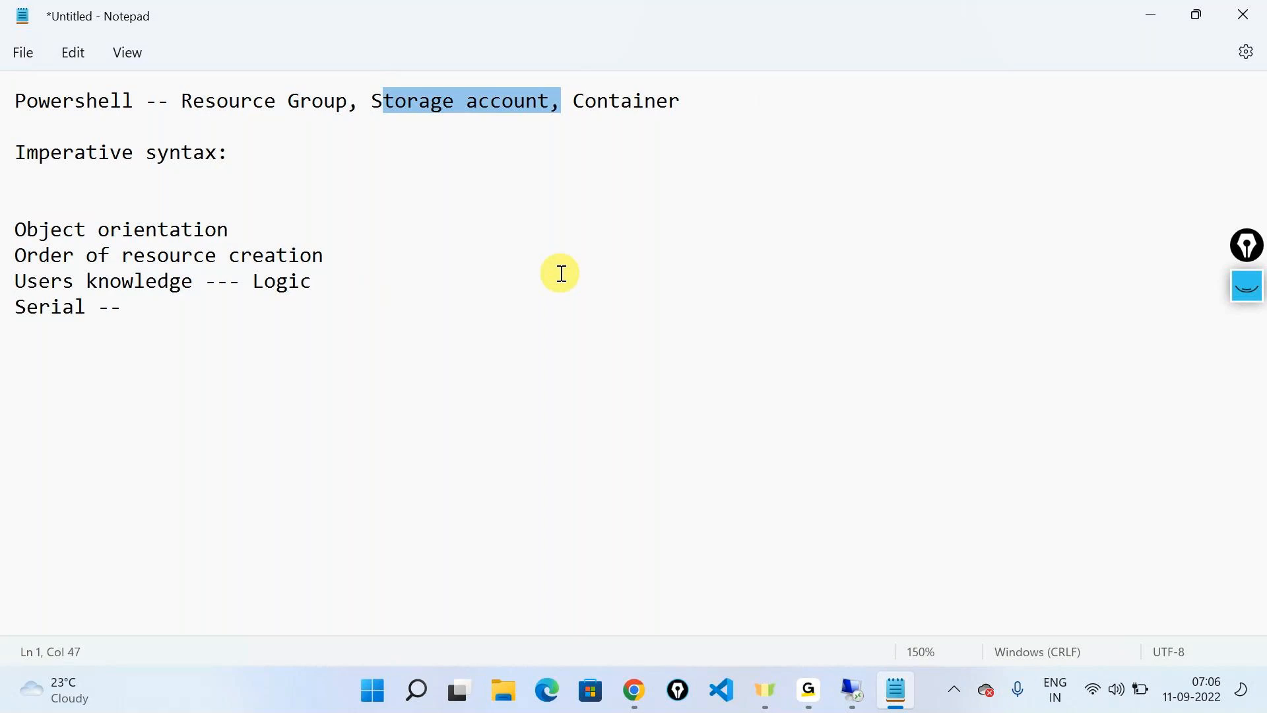
{"action": "left_click", "coordinate": [276, 357]}
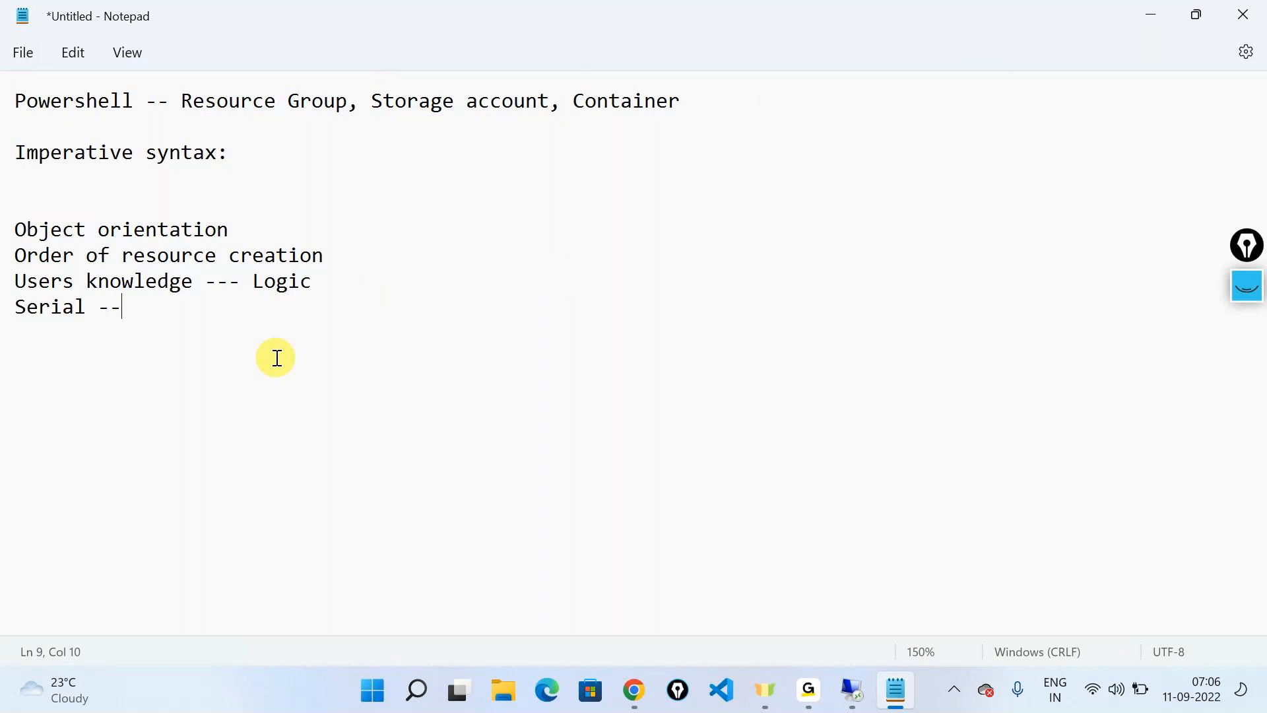
{"action": "type", "text": "time cons"}
{"action": "key", "text": "BackSpace"}
{"action": "type", "text": "nsuming"}
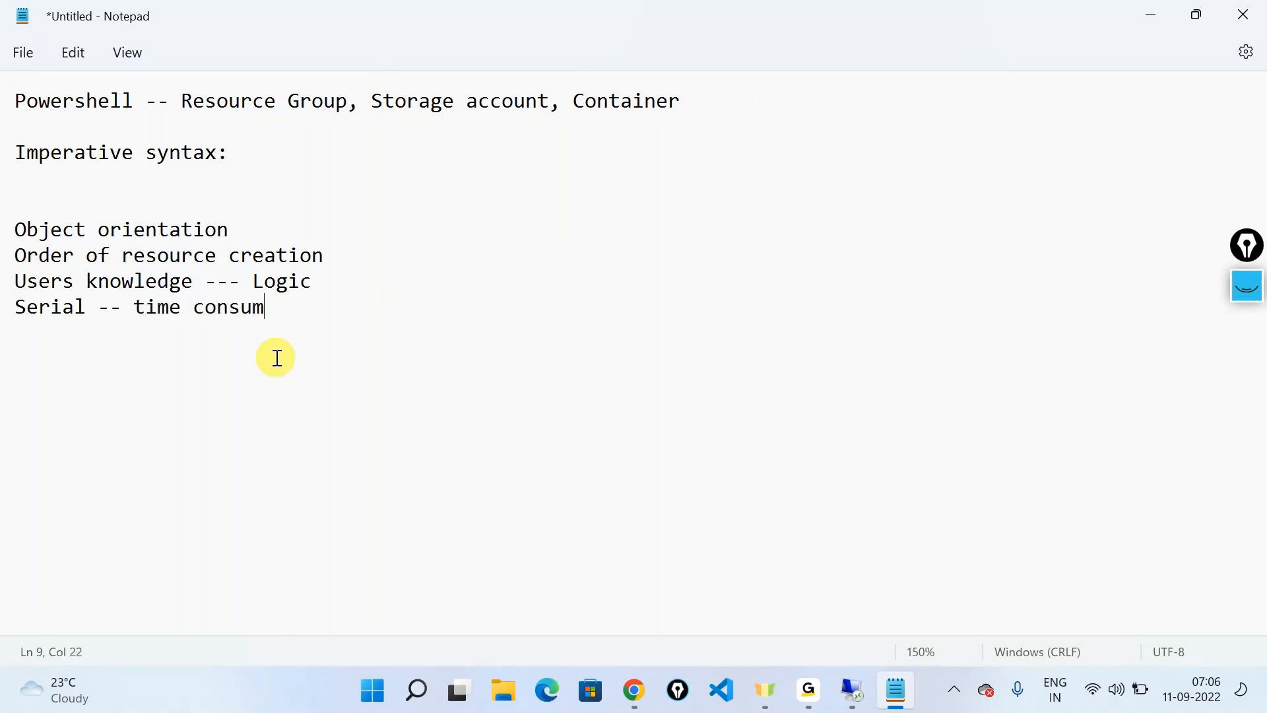
Add the heading "Declarative syntax:" after the imperative points, separated by one blank line
{"action": "key", "text": "Return"}
{"action": "key", "text": "Return"}
{"action": "type", "text": "Declarative su"}
{"action": "key", "text": "BackSpace"}
{"action": "type", "text": "yntax"}
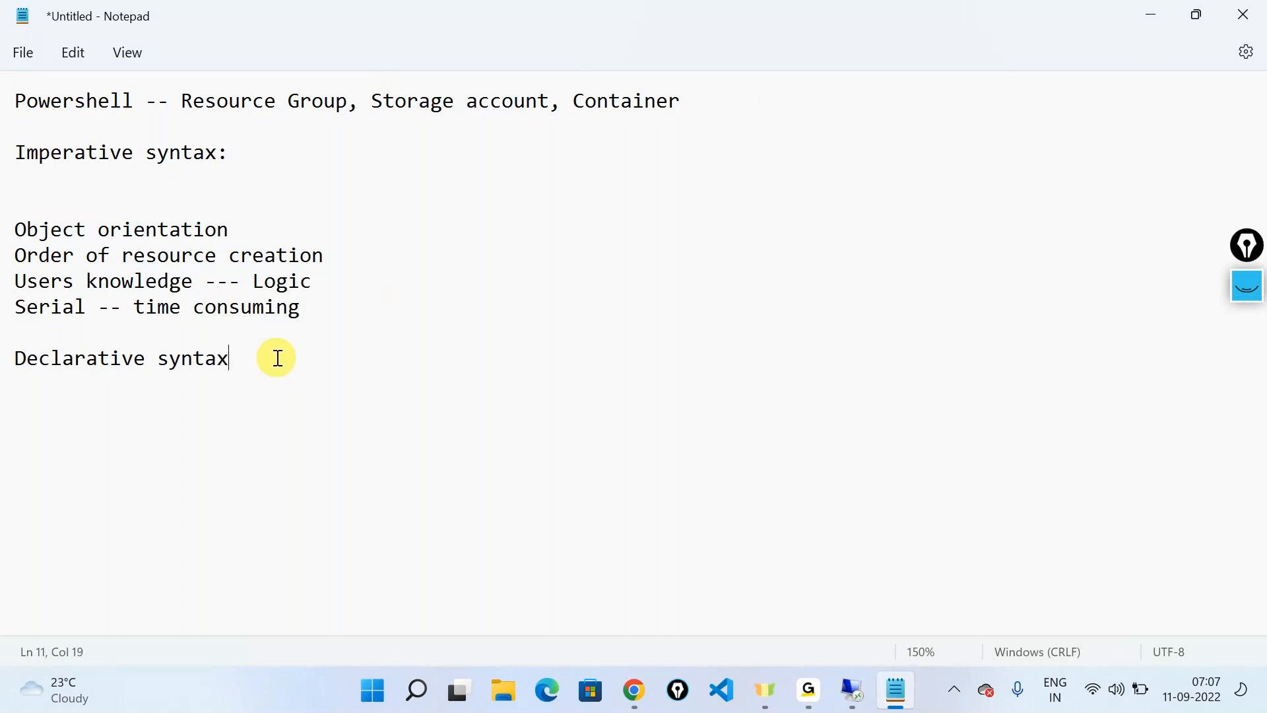
{"action": "type", "text": ":"}
Write "ARM templates, terraforms" under the declarative syntax heading, separated by one blank line
{"action": "key", "text": "Return"}
{"action": "key", "text": "Return"}
{"action": "type", "text": "ARM templates, te"}
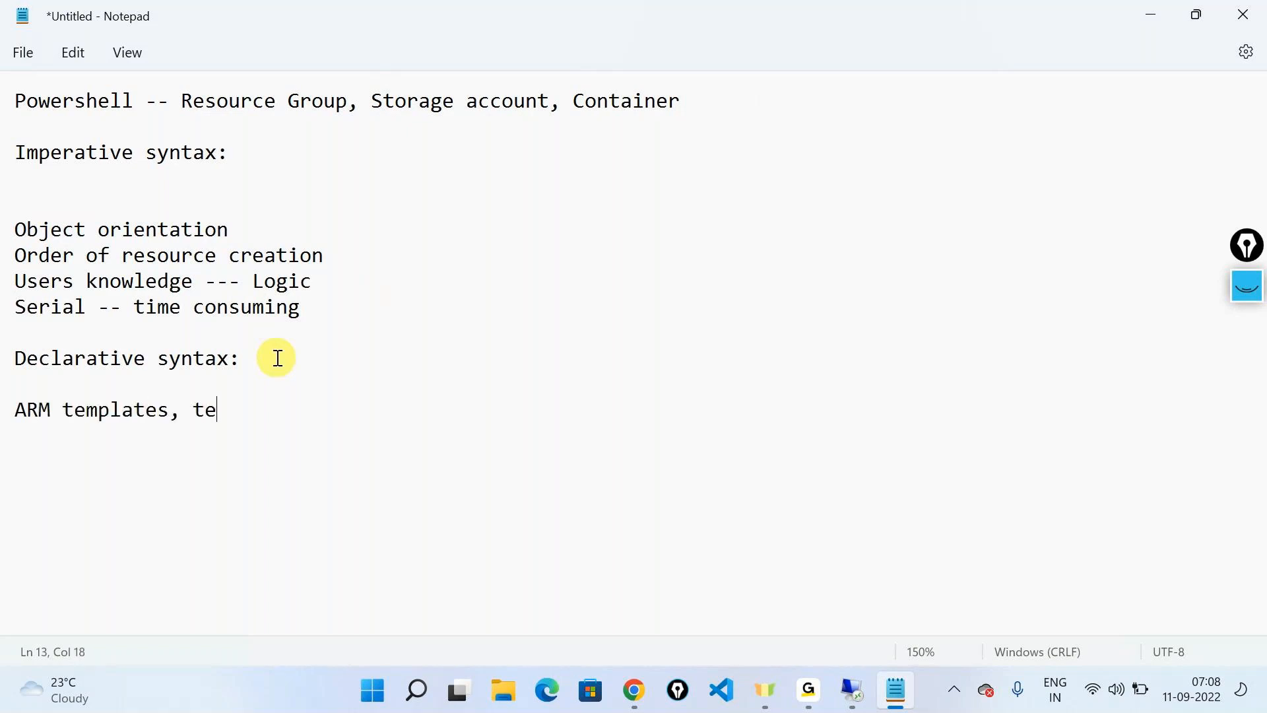
{"action": "type", "text": "rraforms"}
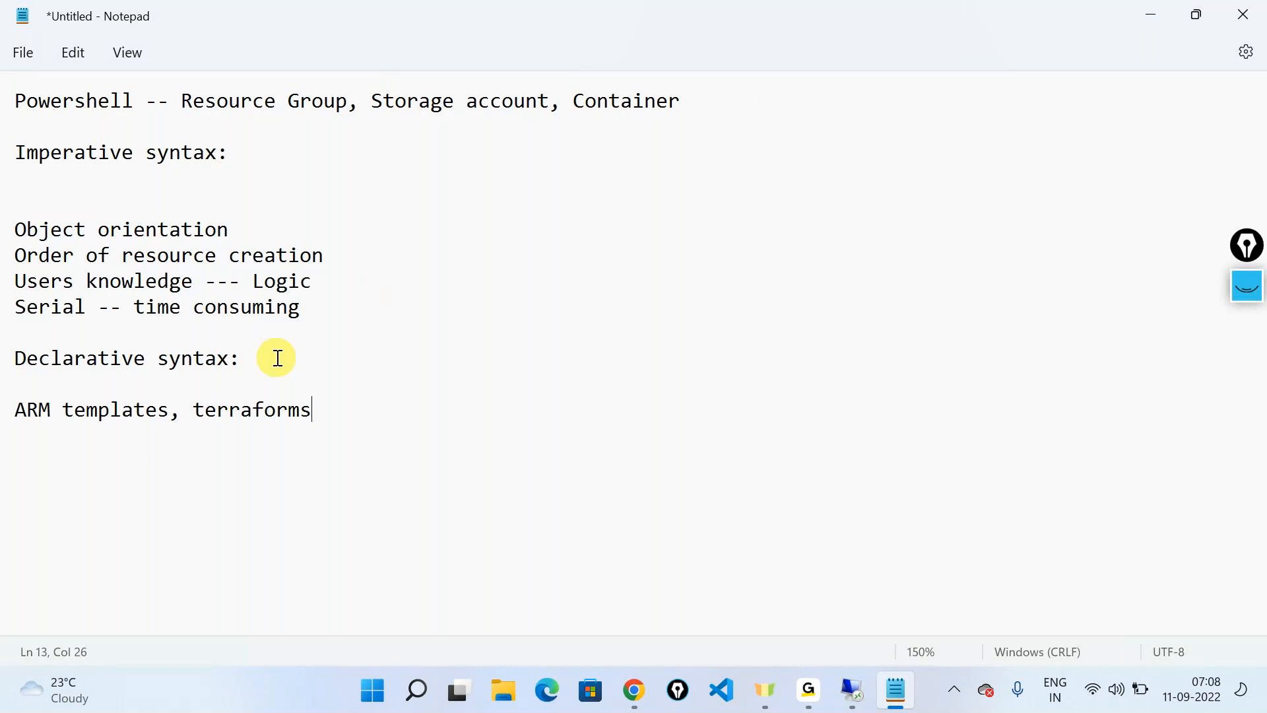
Add "No object orientation" below the ARM templates and terraforms line, after a blank line
{"action": "key", "text": "Return"}
{"action": "key", "text": "Return"}
{"action": "type", "text": "No objec"}
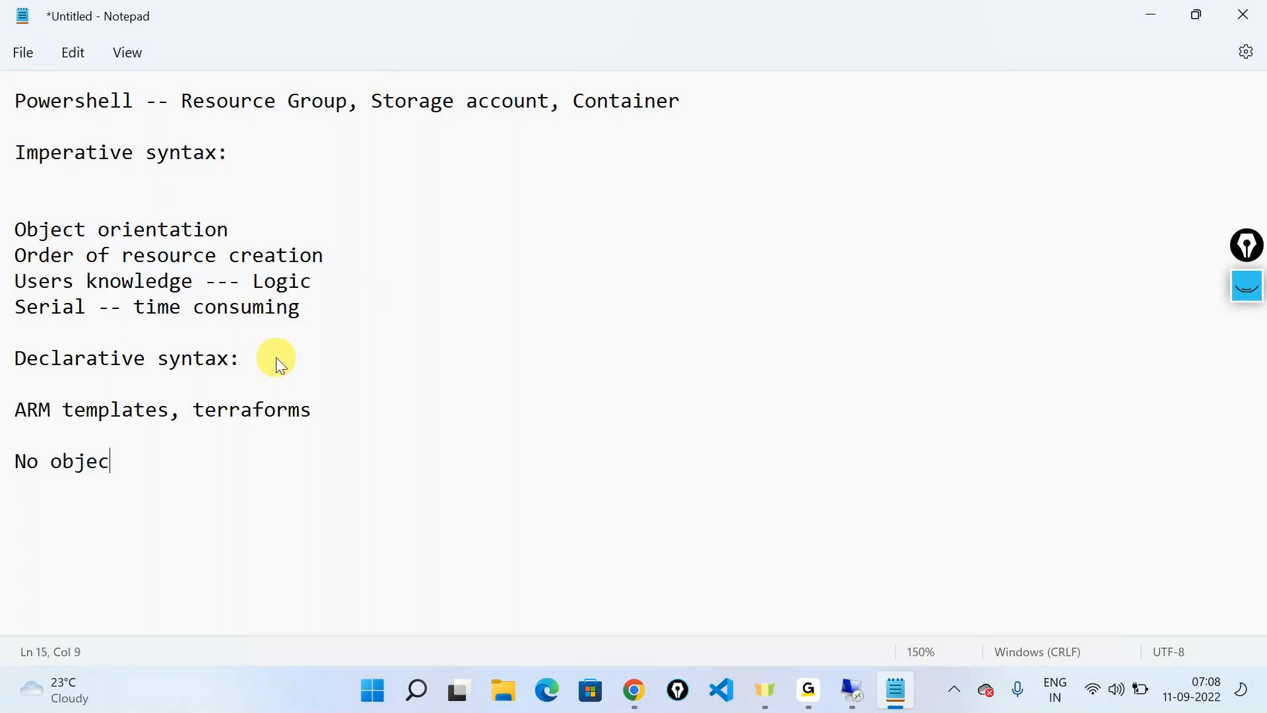
{"action": "type", "text": "t orientation'"}
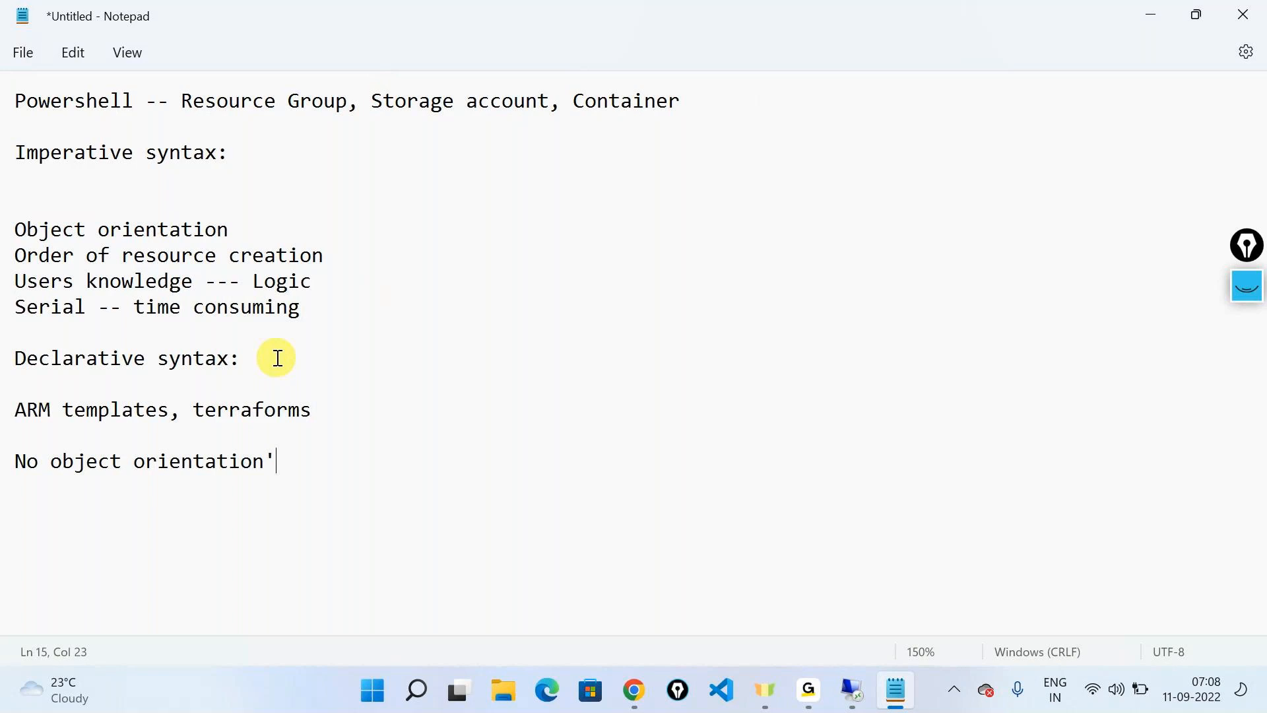
{"action": "key", "text": "BackSpace"}
Review the imperative syntax points against the declarative syntax section, highlighting the lines being compared
{"action": "left_click_drag", "start_coordinate": [324, 257], "coordinate": [15, 256]}
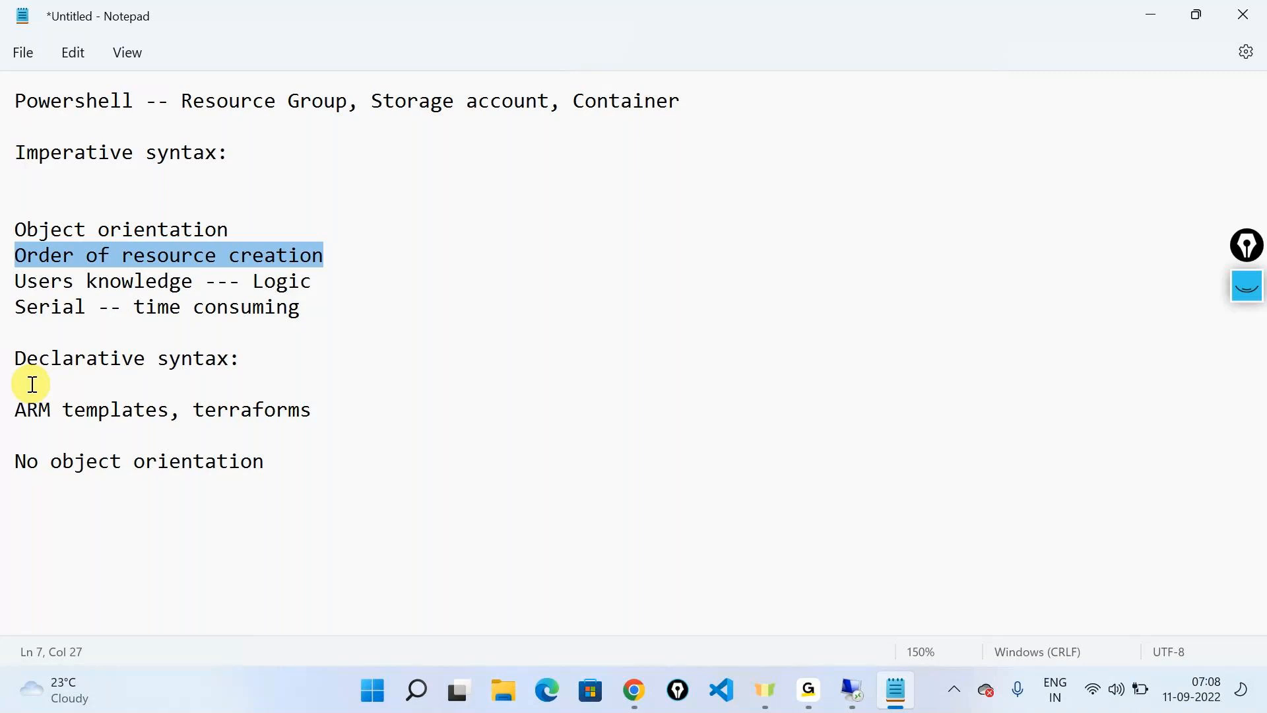
{"action": "left_click", "coordinate": [302, 280]}
{"action": "left_click_drag", "start_coordinate": [303, 280], "coordinate": [3, 255]}
{"action": "left_click_drag", "start_coordinate": [307, 294], "coordinate": [1, 285]}
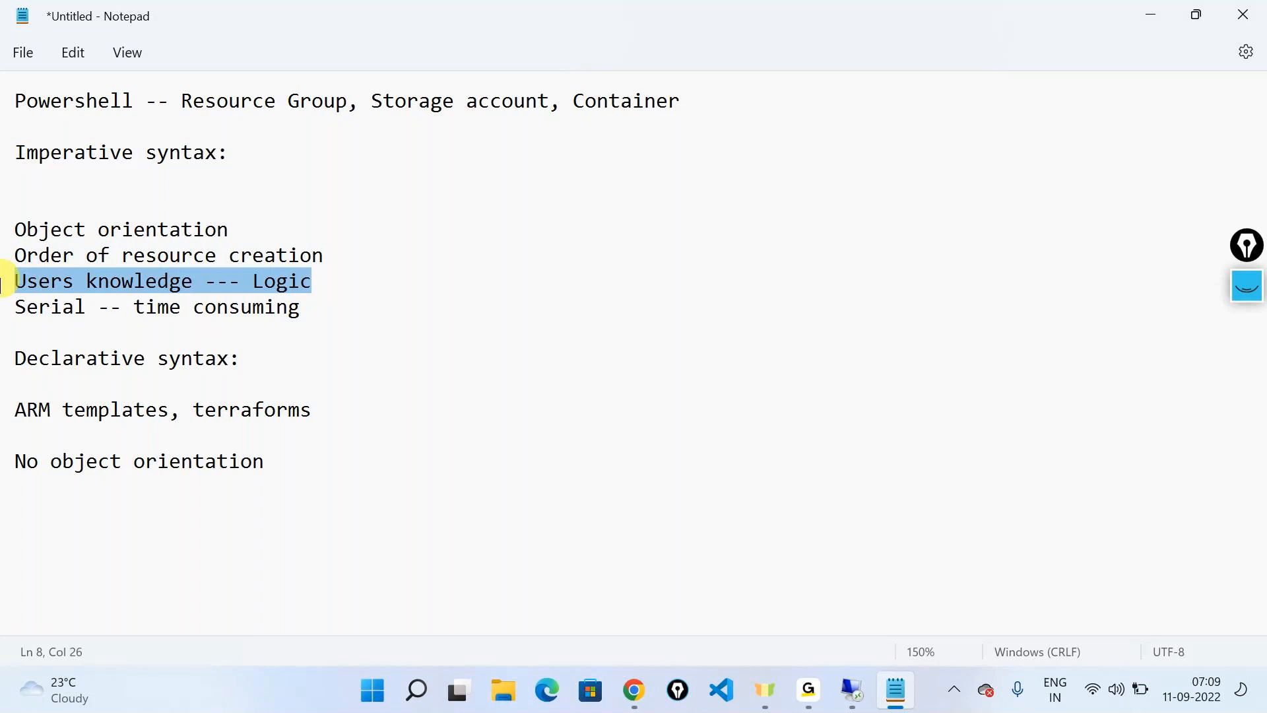
{"action": "left_click_drag", "start_coordinate": [333, 310], "coordinate": [2, 314]}
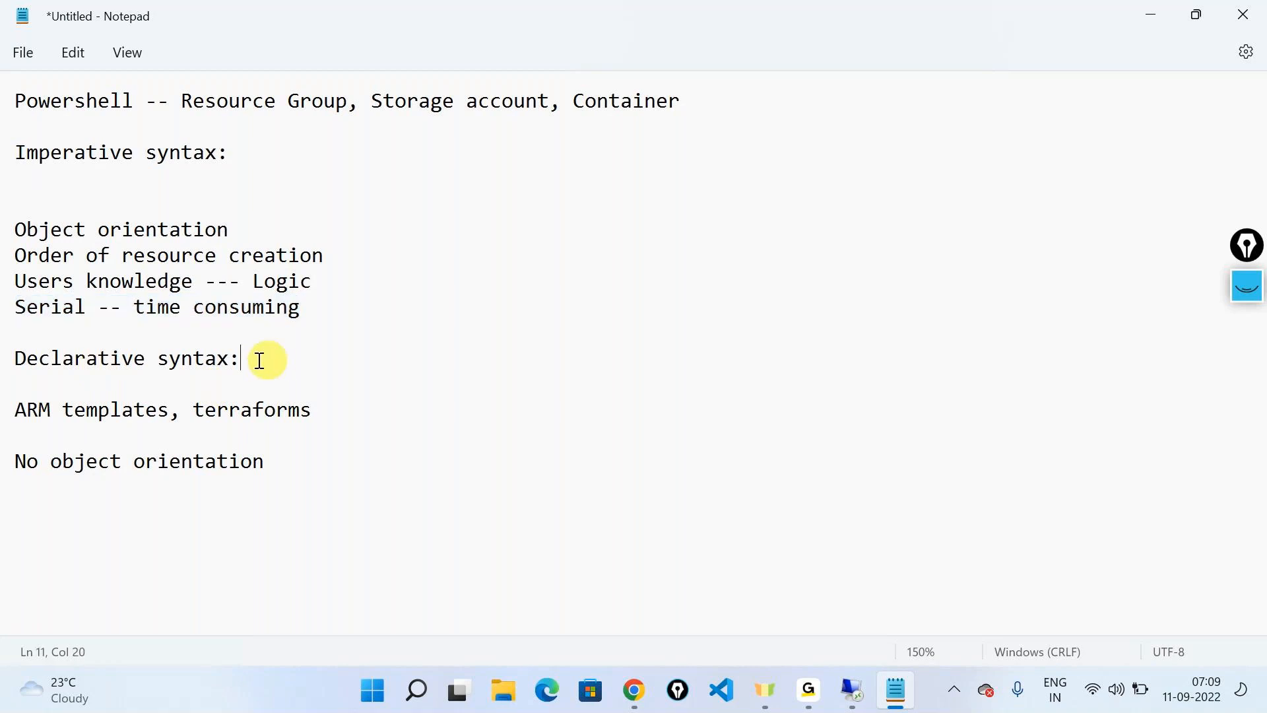
{"action": "left_click_drag", "start_coordinate": [257, 359], "coordinate": [1, 359]}
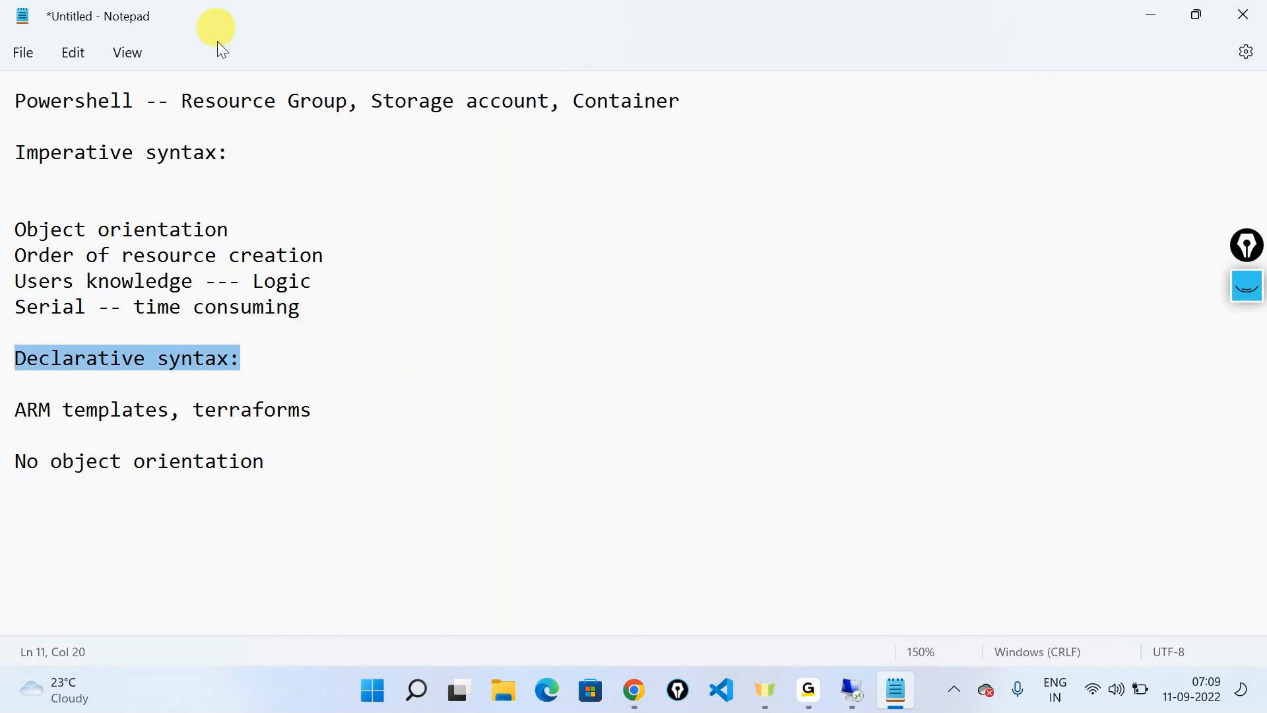
{"action": "left_click_drag", "start_coordinate": [182, 101], "coordinate": [345, 119]}
{"action": "left_click", "coordinate": [248, 338]}
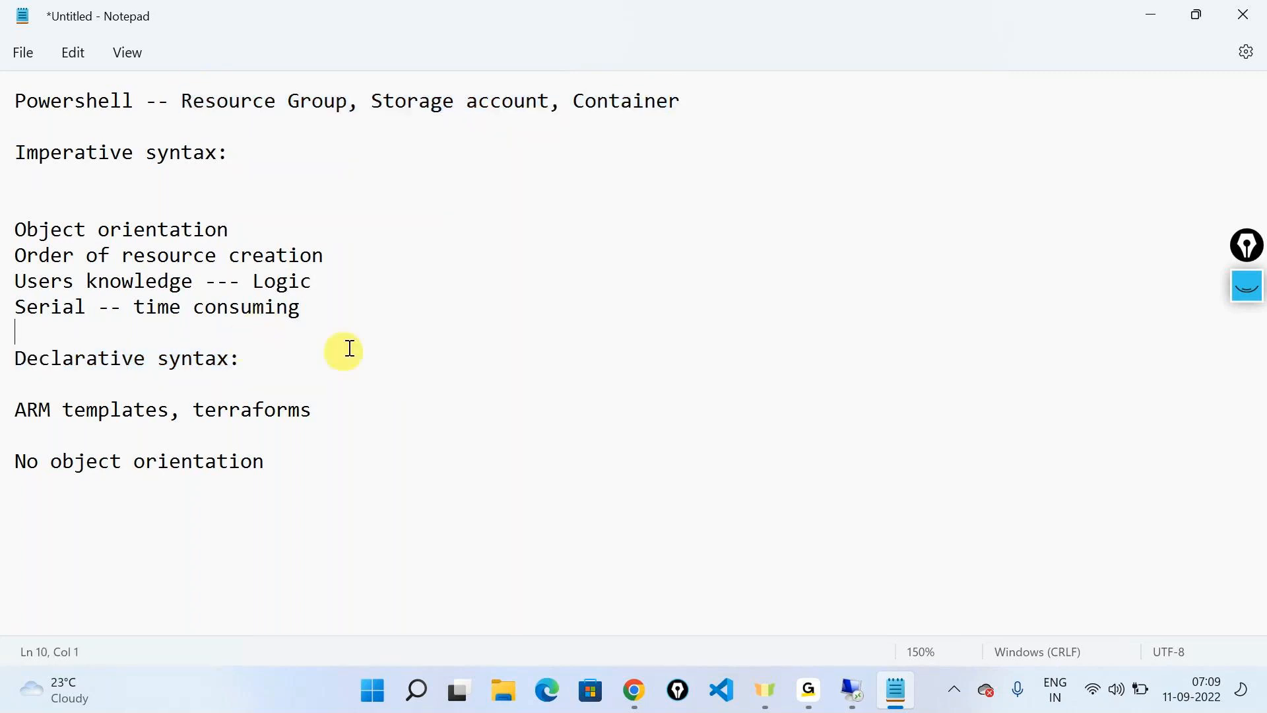
{"action": "left_click_drag", "start_coordinate": [342, 342], "coordinate": [3, 214]}
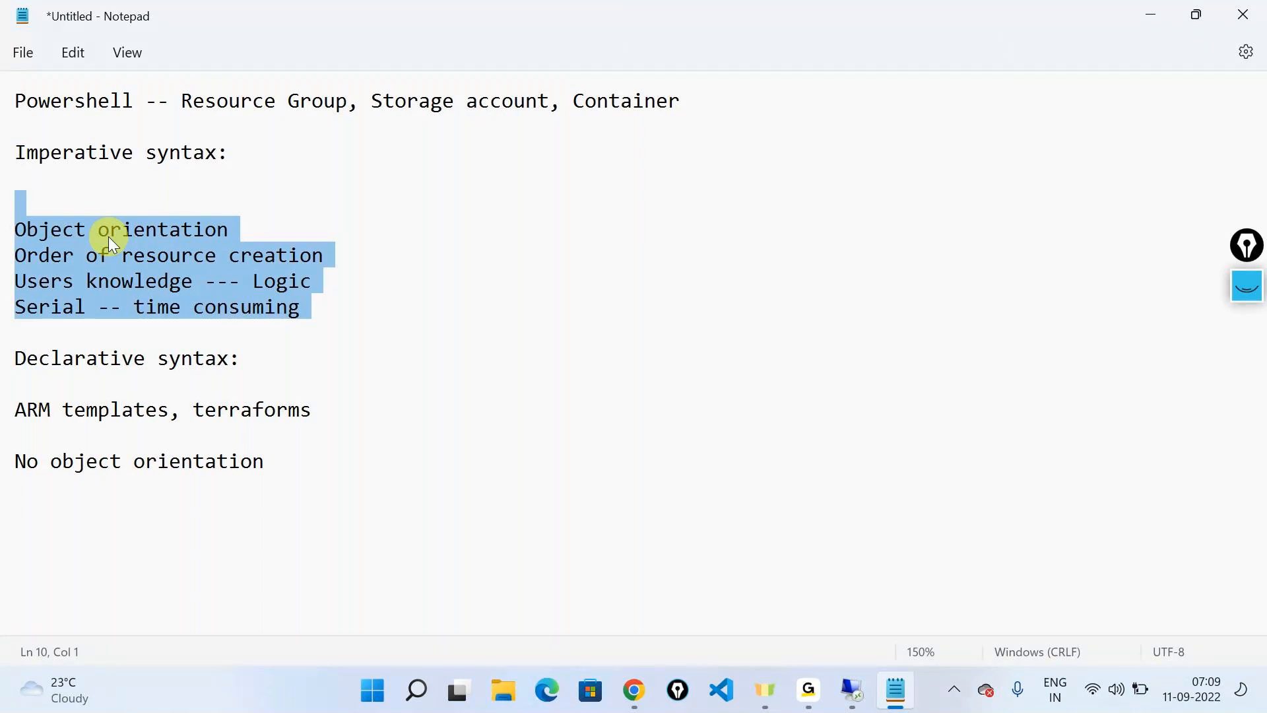
Add the line "ARM Templates" at the end of the note, separated by one blank line
{"action": "left_click", "coordinate": [304, 473]}
{"action": "key", "text": "Return"}
{"action": "key", "text": "Return"}
{"action": "type", "text": "ARM Templates"}
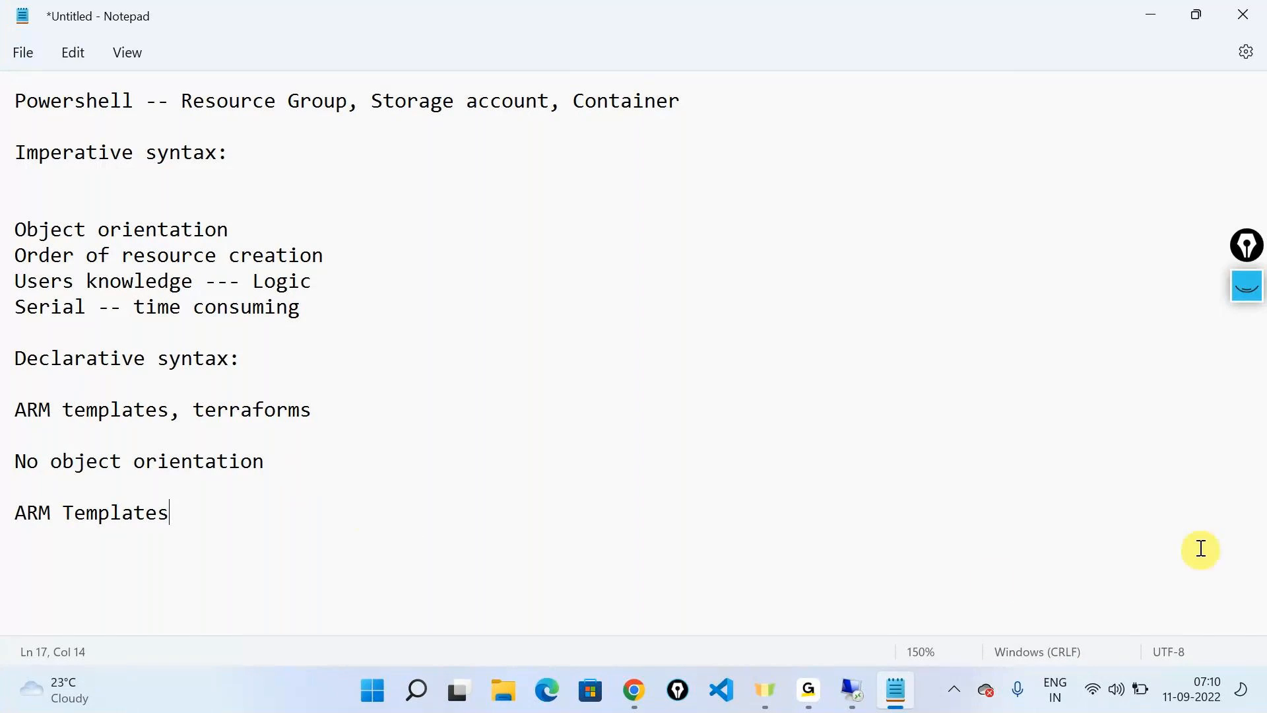
Check the GoTo meeting window and return to the Notepad note
{"action": "left_click", "coordinate": [808, 688]}
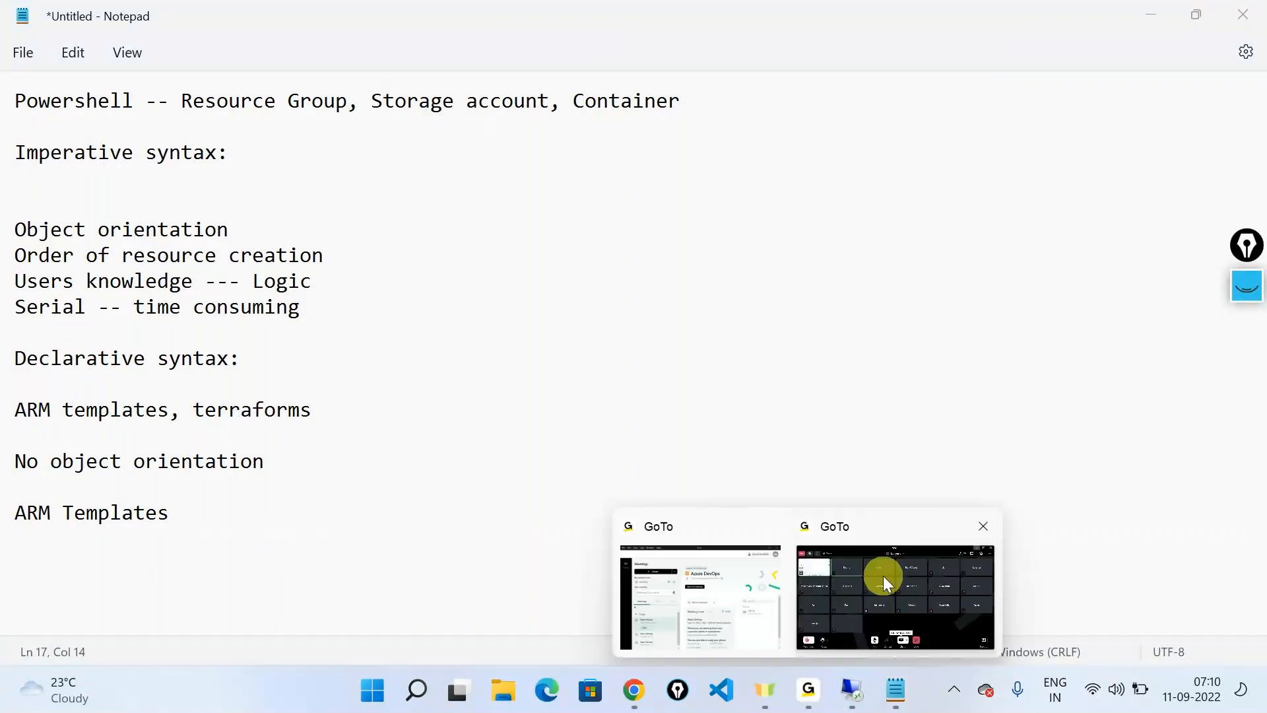
{"action": "left_click", "coordinate": [883, 576]}
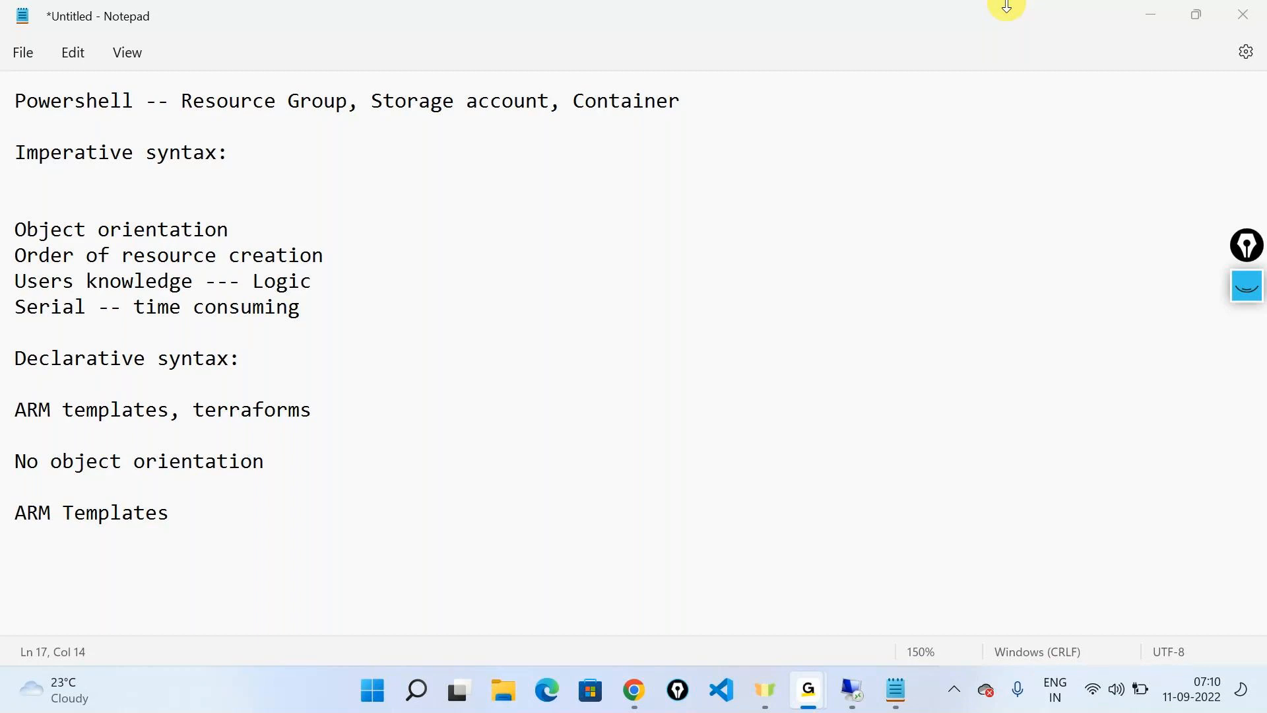
{"action": "left_click", "coordinate": [331, 531]}
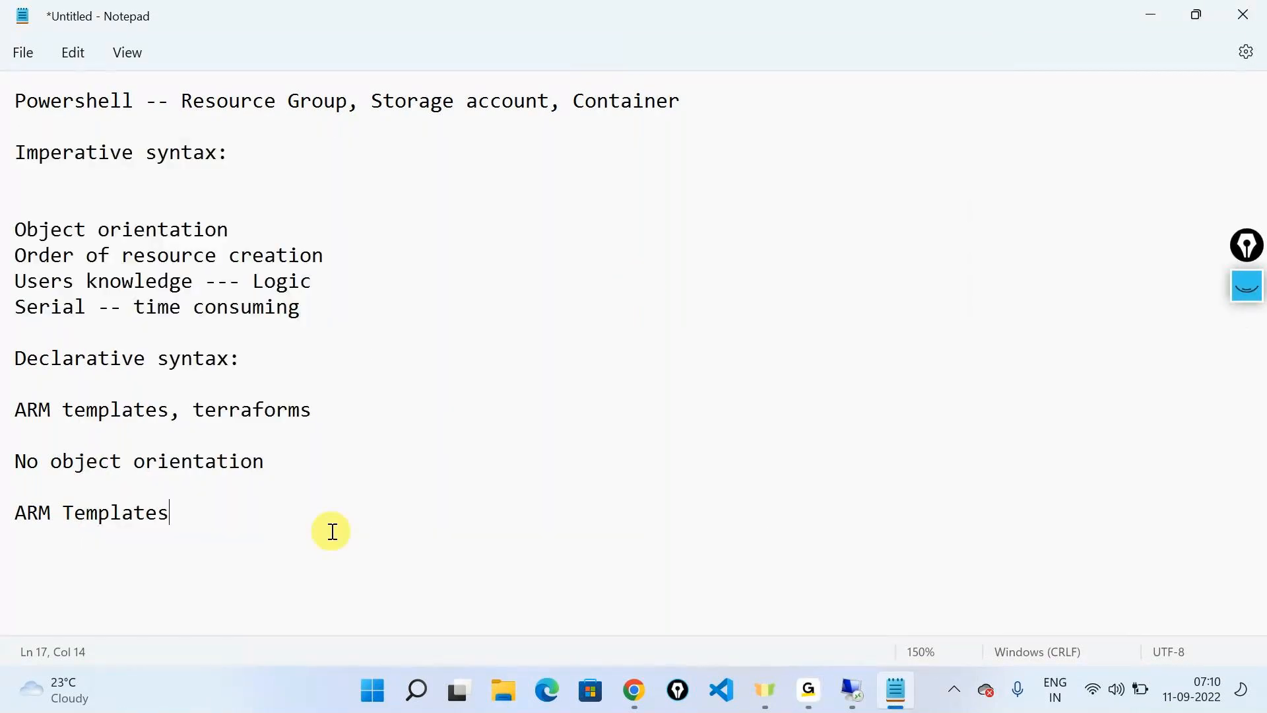
Highlight the words "ARM" and "Templates" one at a time in the note's last line, and switch to GoTo
{"action": "left_click_drag", "start_coordinate": [63, 513], "coordinate": [176, 459]}
{"action": "left_click", "coordinate": [108, 532]}
{"action": "double_click", "coordinate": [25, 505]}
{"action": "left_click", "coordinate": [101, 535]}
{"action": "left_click_drag", "start_coordinate": [65, 510], "coordinate": [178, 499]}
{"action": "key", "text": "alt+Tab"}
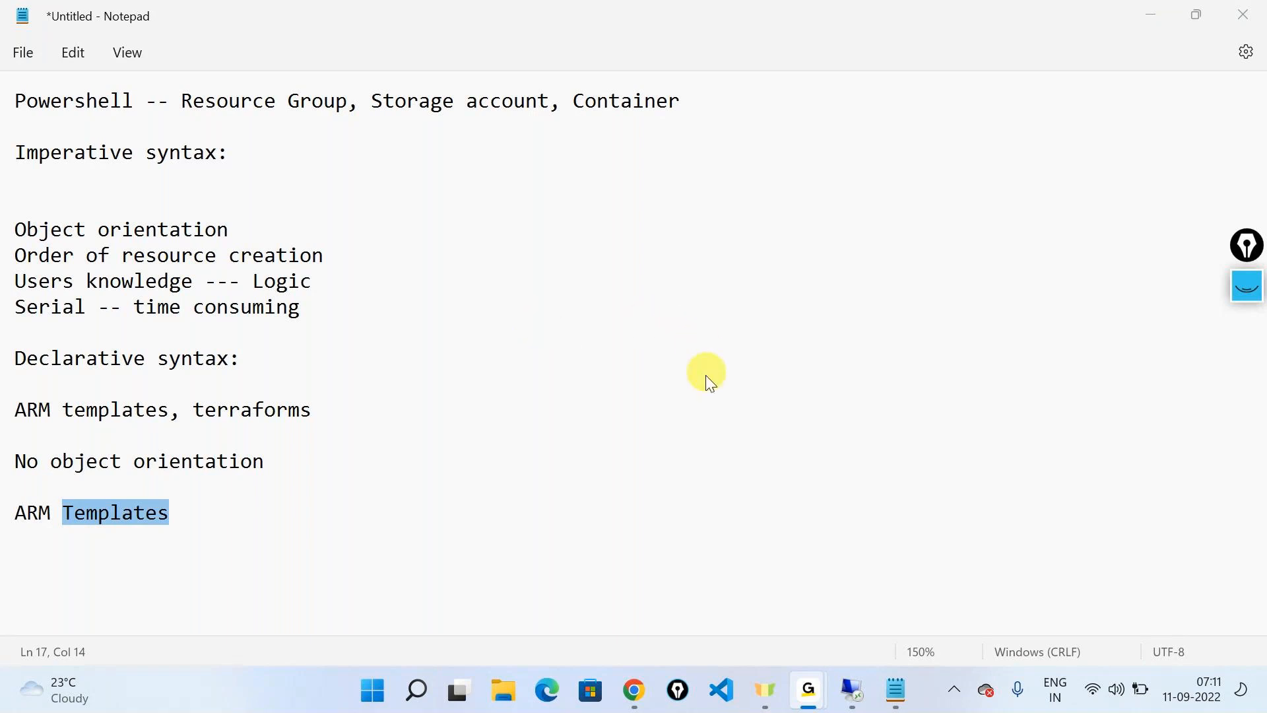
Back in Notepad, add the line "Email Template:" below "ARM Templates", separated by one blank line
{"action": "left_click", "coordinate": [293, 513]}
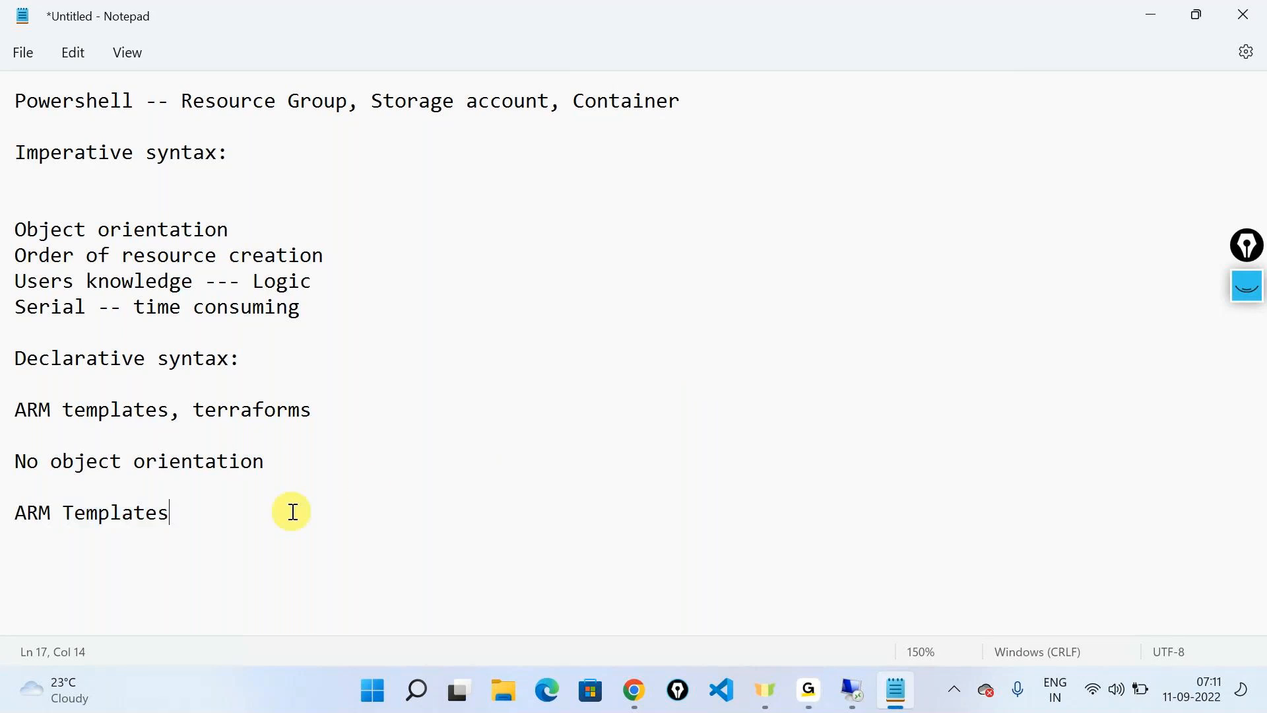
{"action": "key", "text": "Return"}
{"action": "key", "text": "Return"}
{"action": "type", "text": "Email Templae"}
{"action": "key", "text": "BackSpace"}
{"action": "type", "text": "te:"}
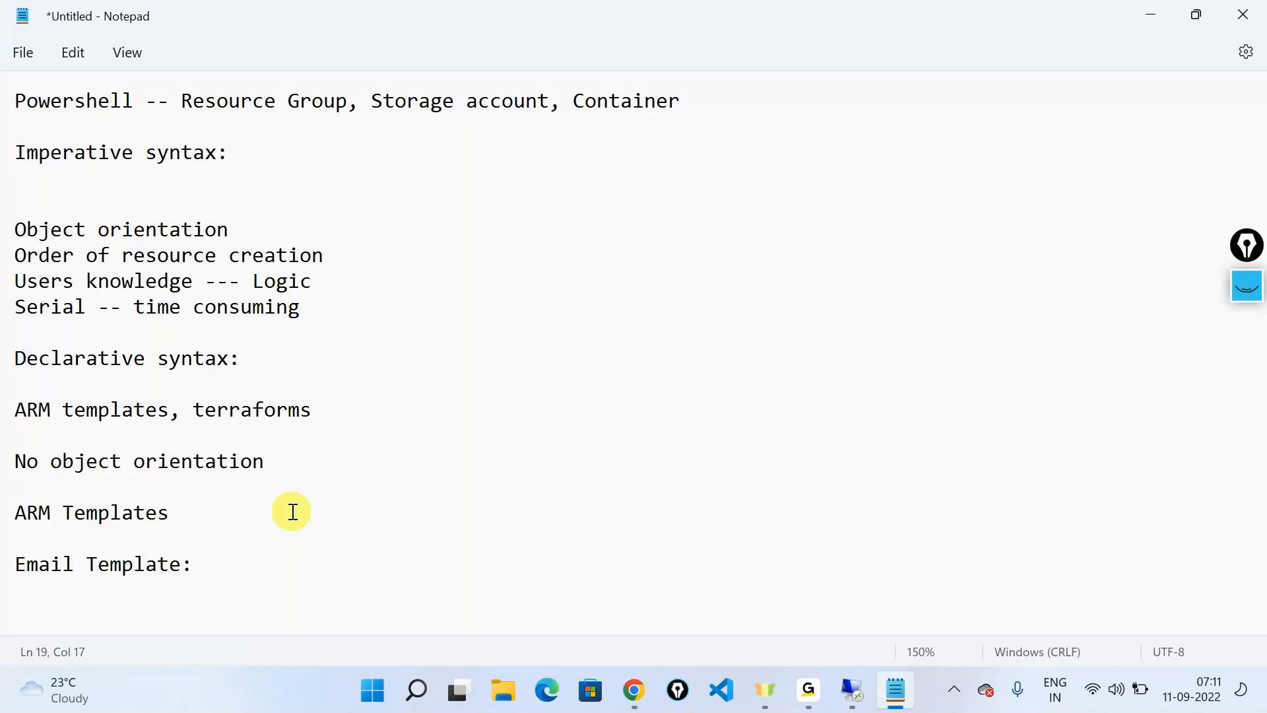
Add the line "Reusable" below the email template heading, after one blank line
{"action": "key", "text": "Return"}
{"action": "key", "text": "Return"}
{"action": "type", "text": "Reusable"}
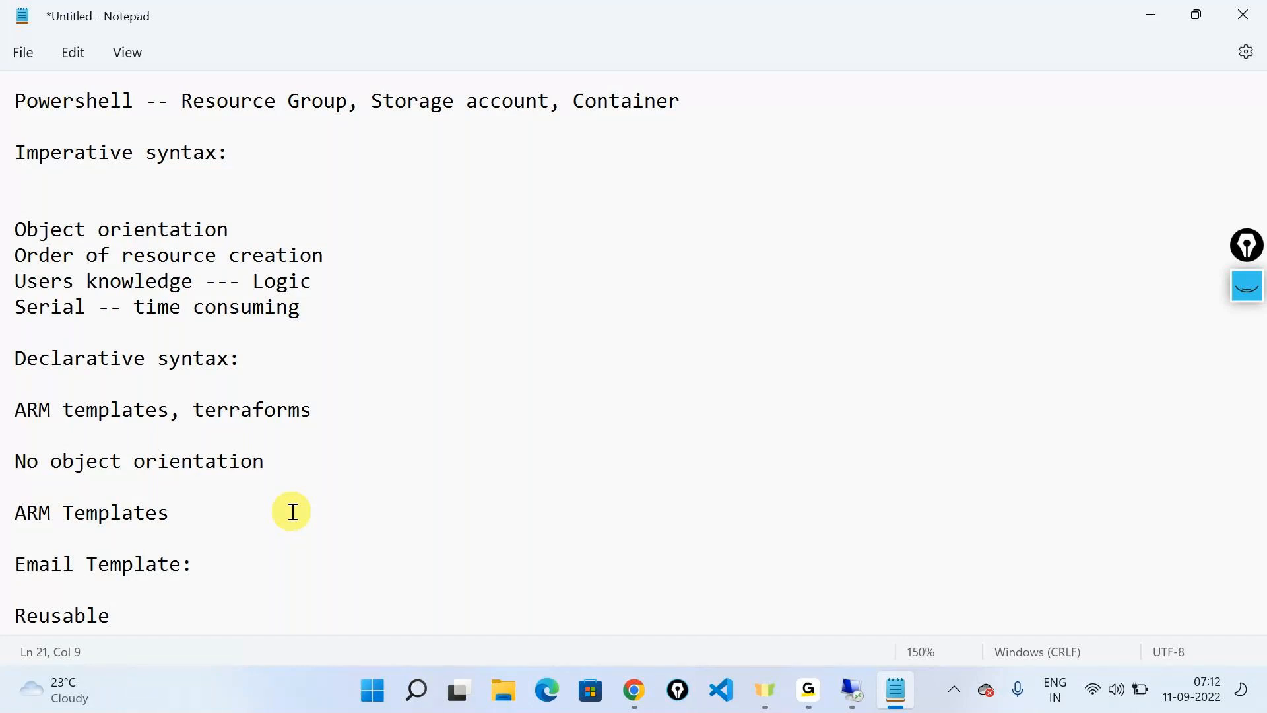
Add the line "ARM Template :Azure Resource Manager Templates" below "Reusable", after one blank line
{"action": "key", "text": "Return"}
{"action": "key", "text": "Return"}
{"action": "type", "text": "ARM T"}
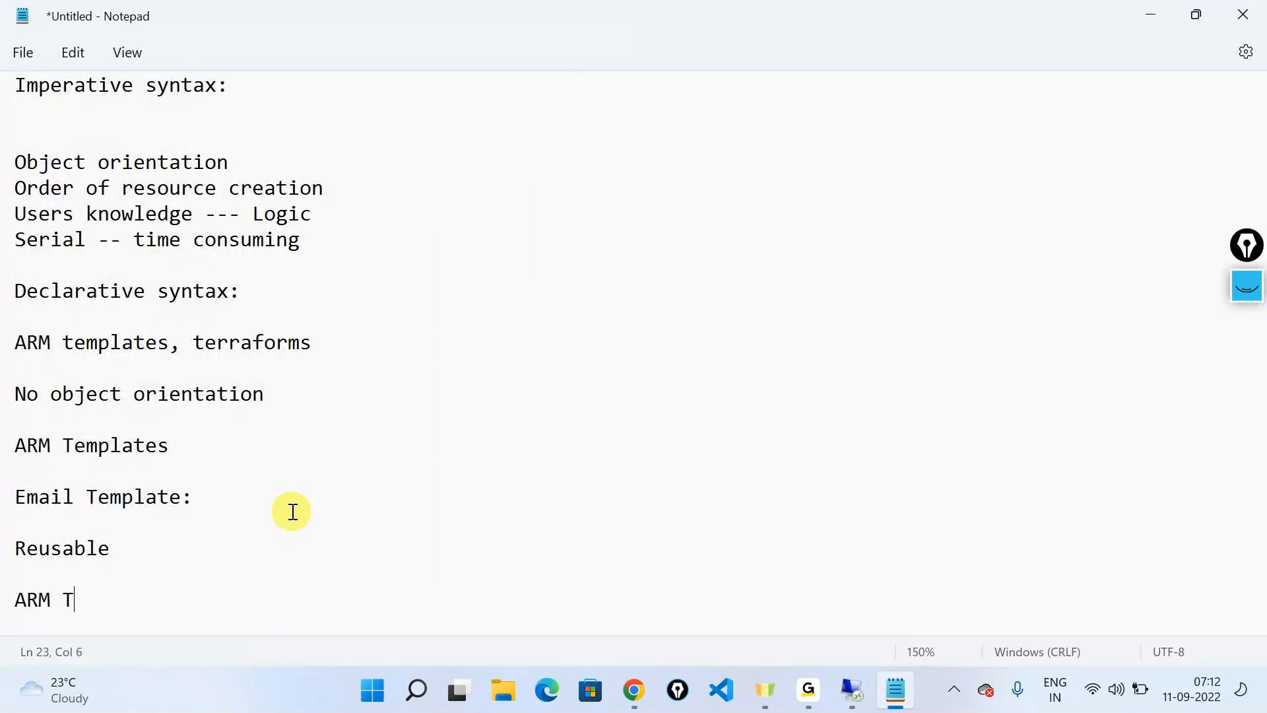
{"action": "type", "text": "emplate :Azure e"}
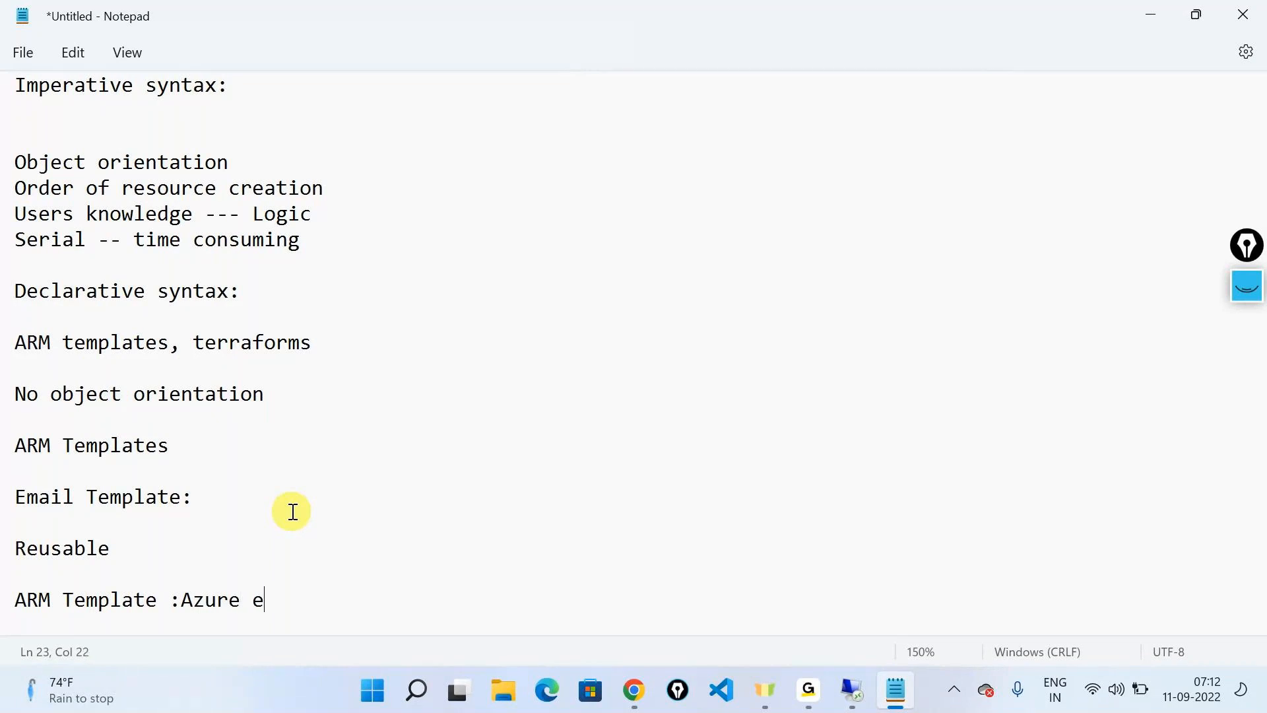
{"action": "key", "text": "BackSpace"}
{"action": "type", "text": "Resource Manager"}
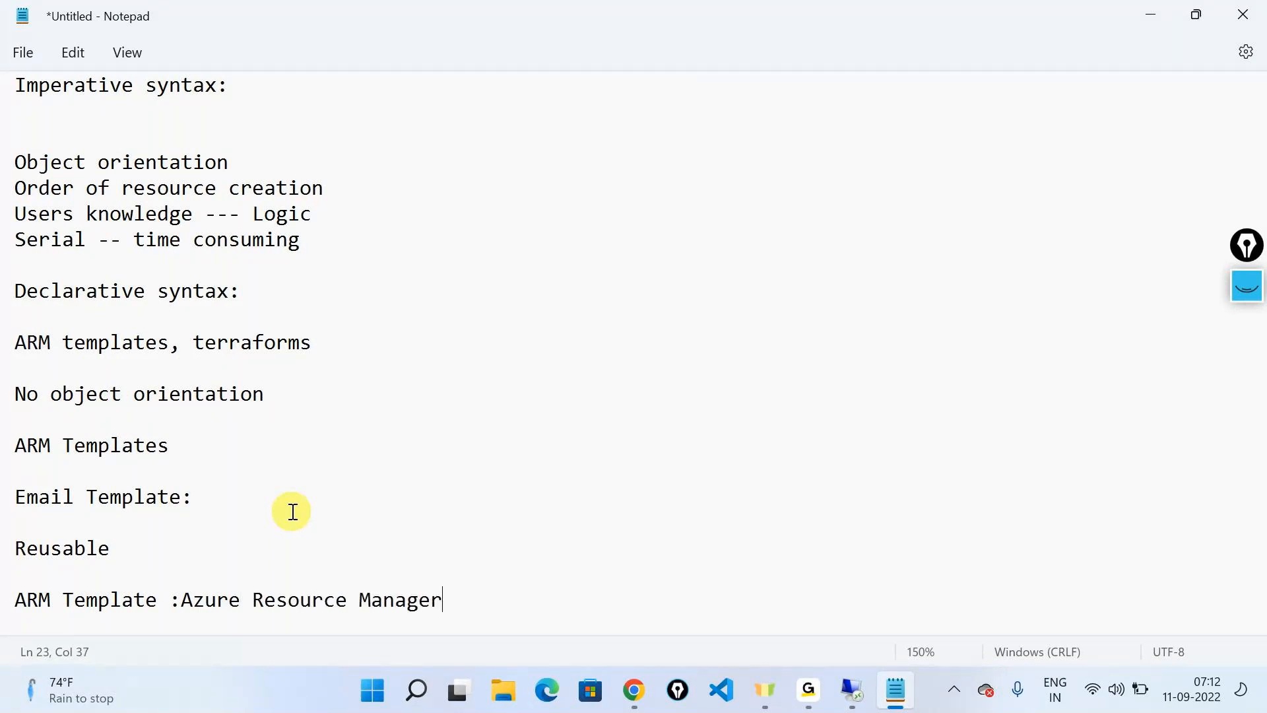
{"action": "type", "text": " Templates"}
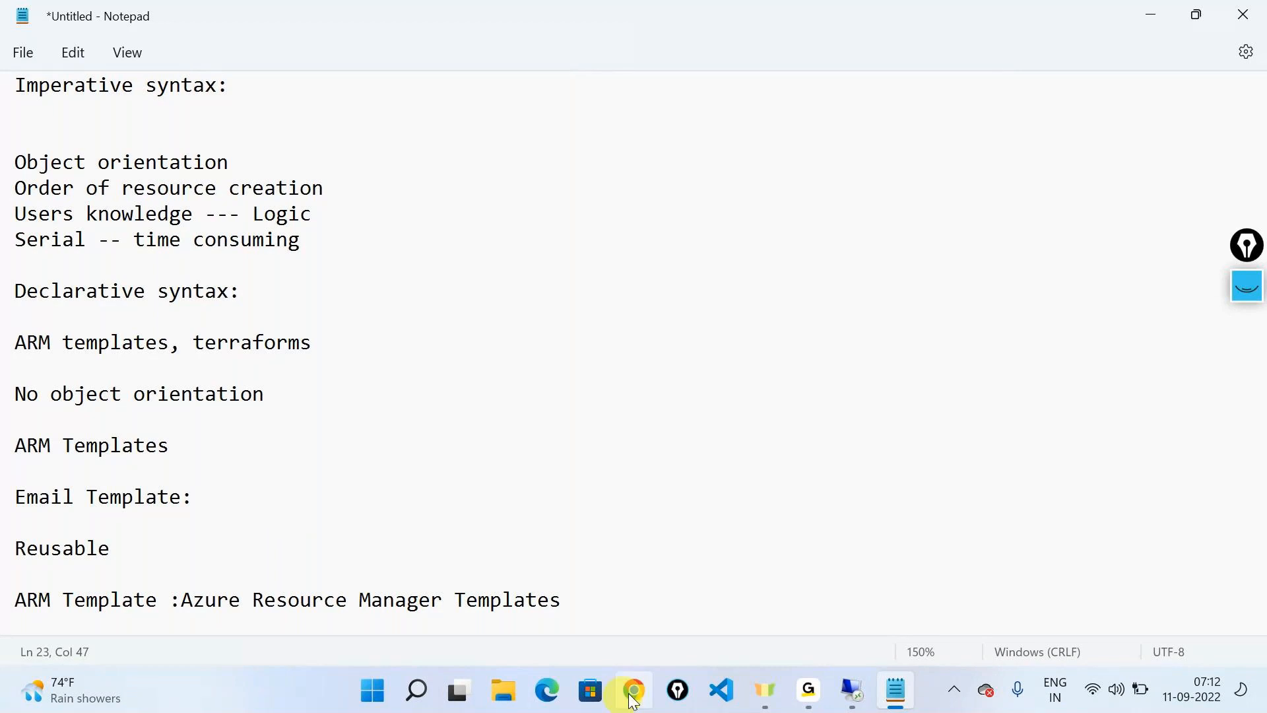
Add the line "JSON -Java Script Object Notation" below the Azure Resource Manager line, after one blank line
{"action": "key", "text": "Return"}
{"action": "key", "text": "Return"}
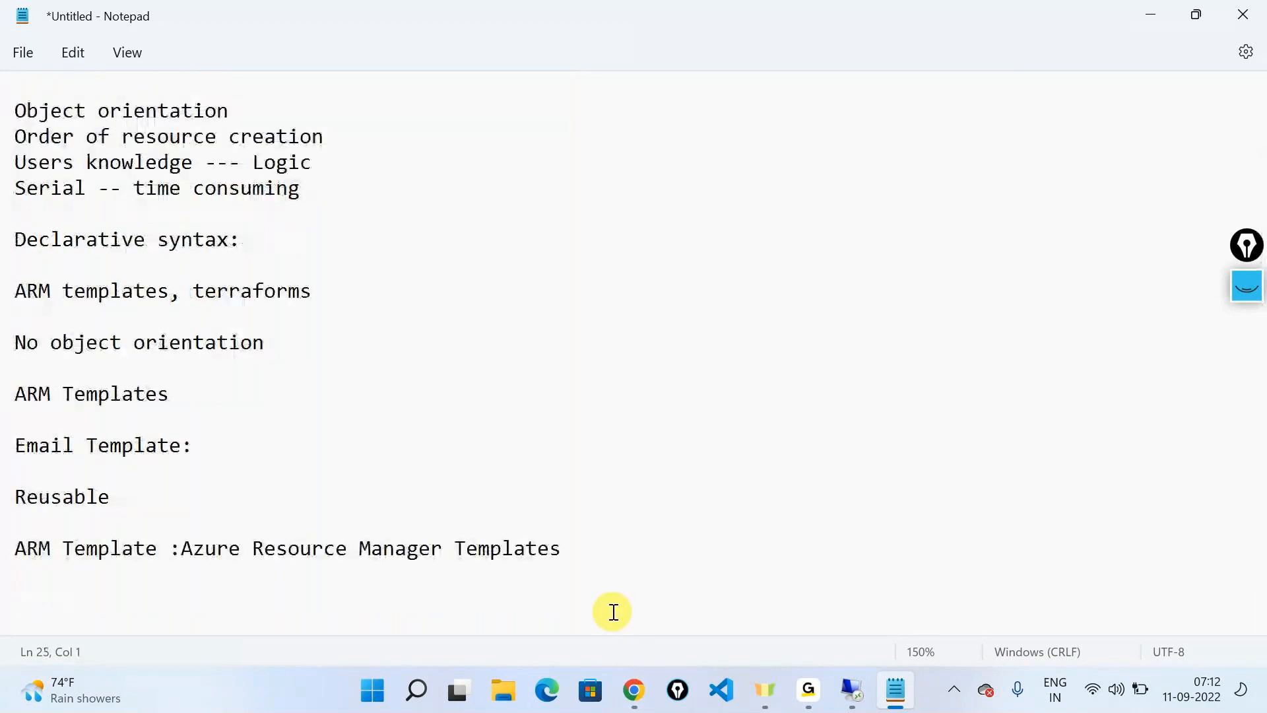
{"action": "type", "text": "A"}
{"action": "key", "text": "BackSpace"}
{"action": "type", "text": "JSON"}
{"action": "type", "text": "-Java Scrip"}
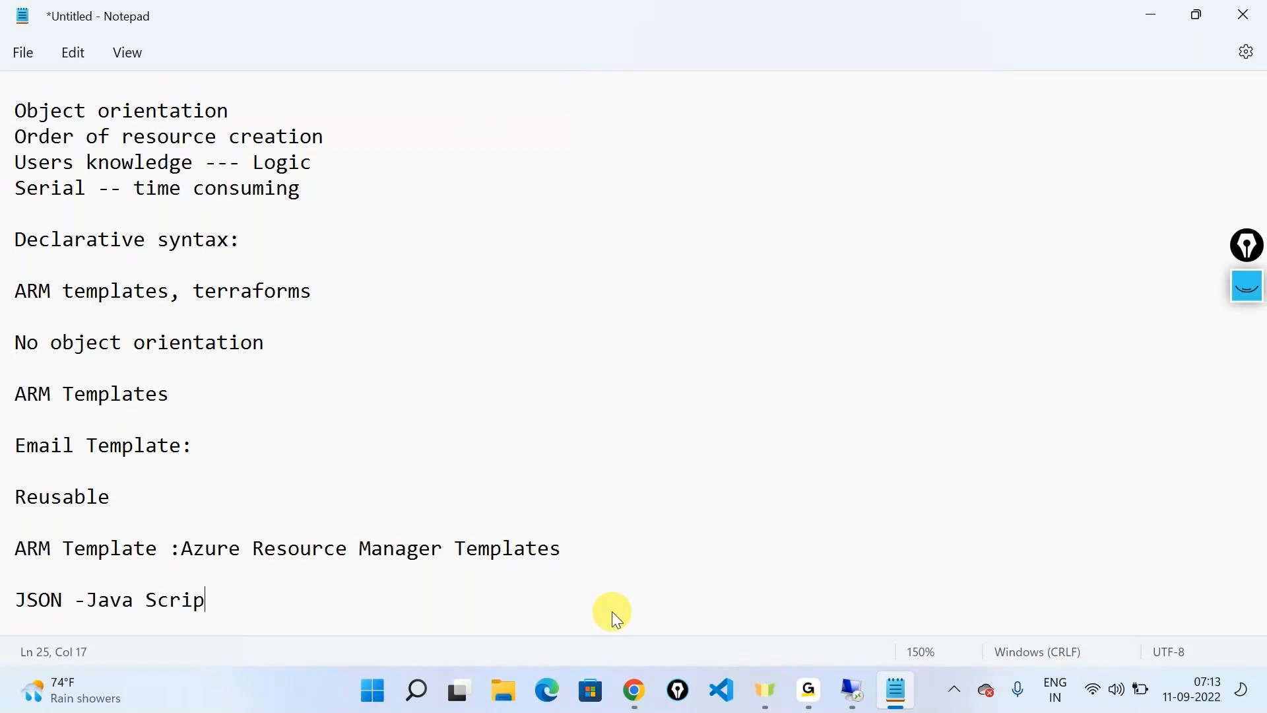
{"action": "type", "text": "t Object Notato"}
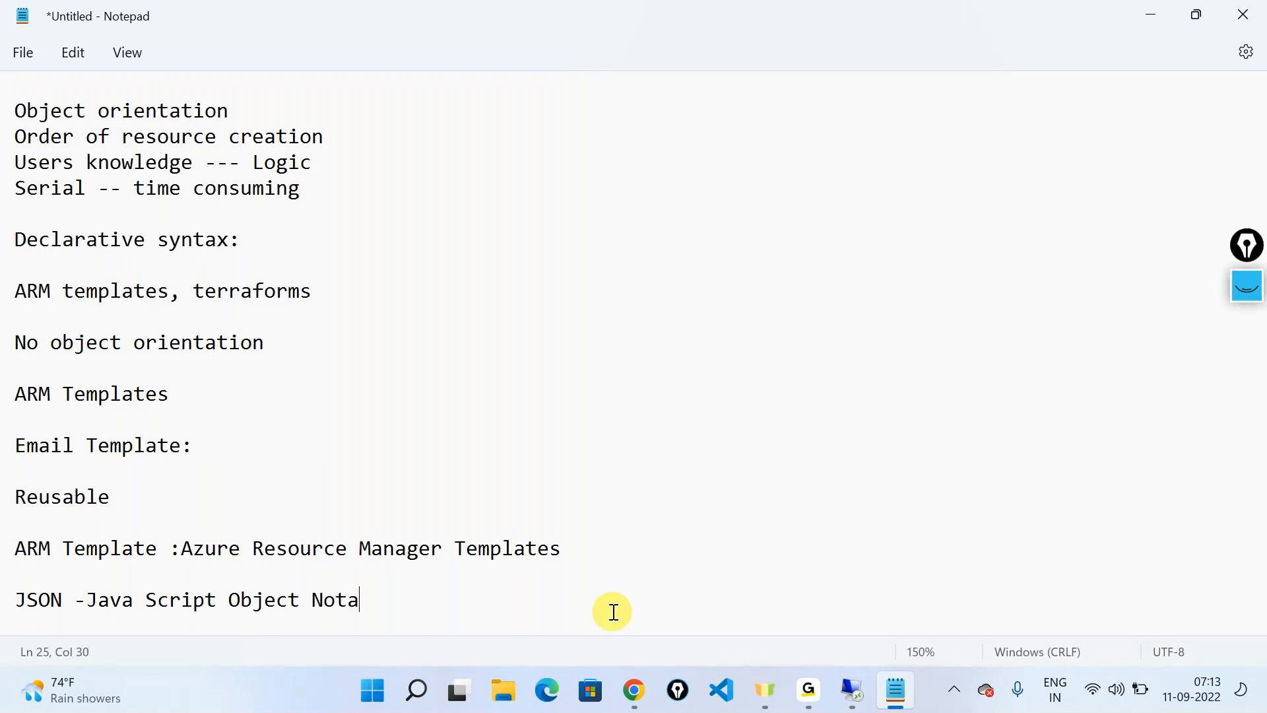
{"action": "key", "text": "BackSpace"}
{"action": "type", "text": "ion"}
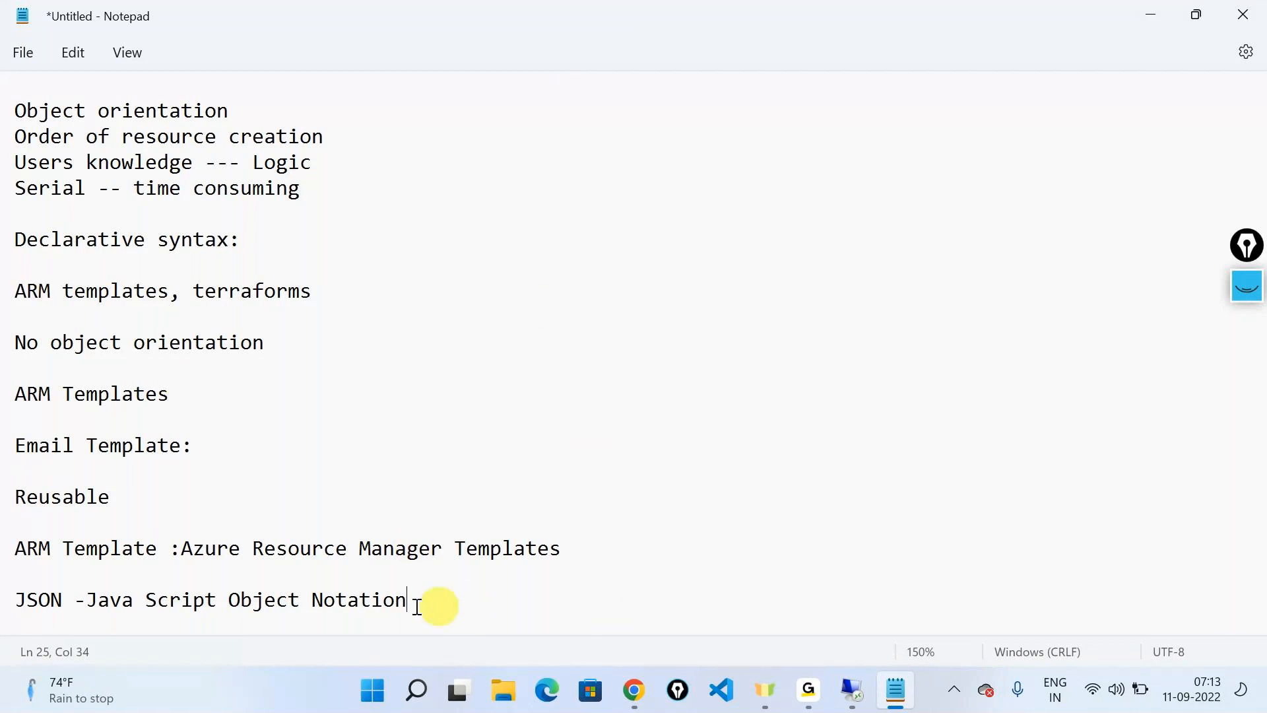
Highlight the JSON line, and add "Editor: VS Code" below it after two blank lines
{"action": "left_click_drag", "start_coordinate": [424, 602], "coordinate": [3, 629]}
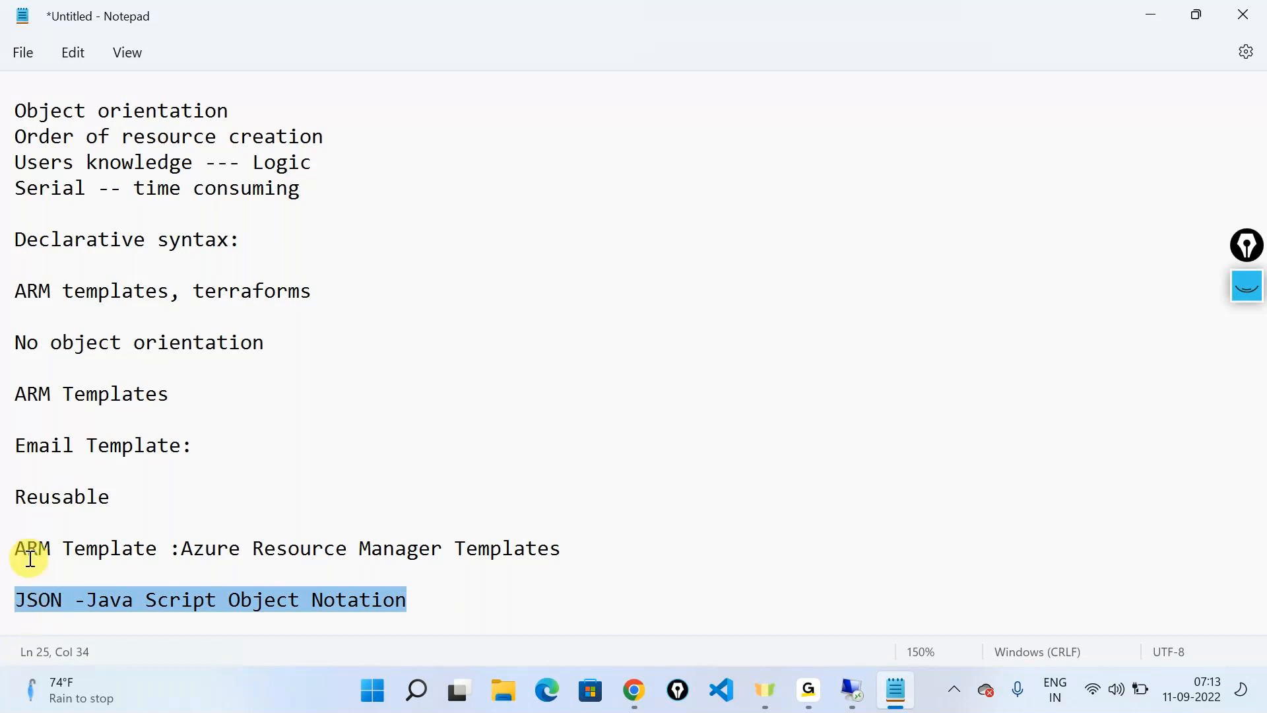
{"action": "left_click", "coordinate": [467, 617]}
{"action": "key", "text": "Return"}
{"action": "key", "text": "Return"}
{"action": "key", "text": "Return"}
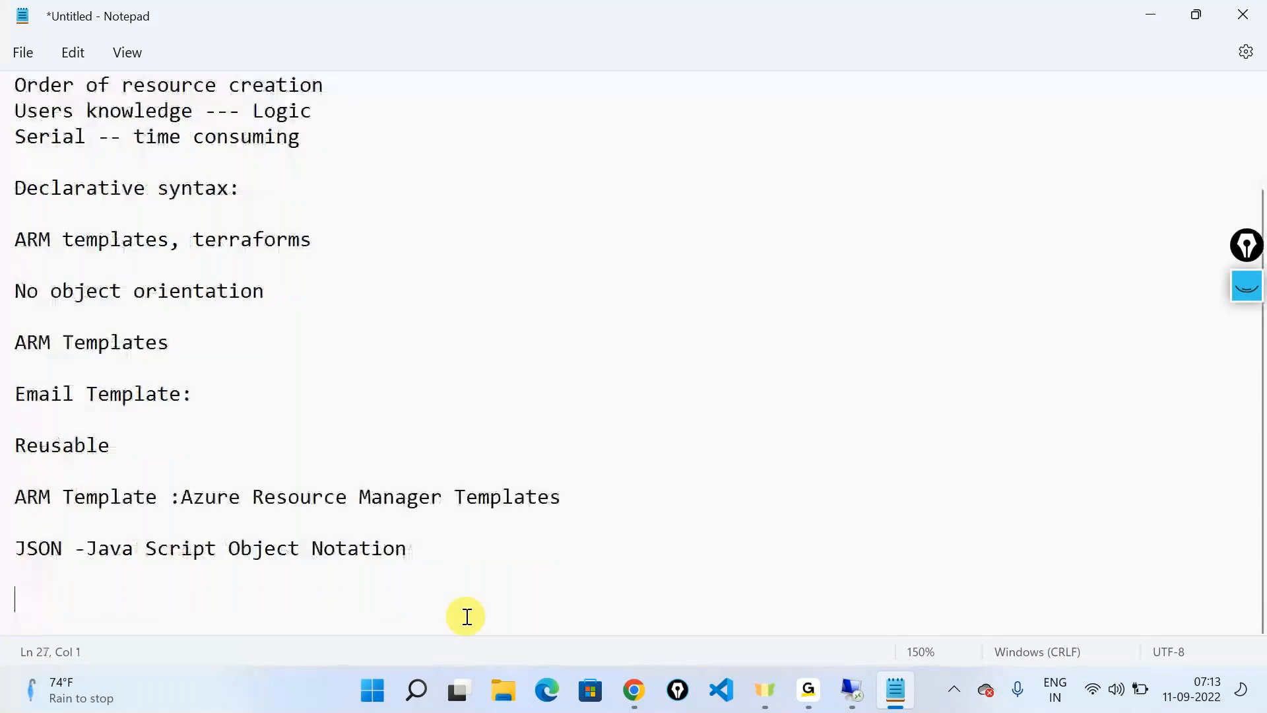
{"action": "type", "text": "Editor"}
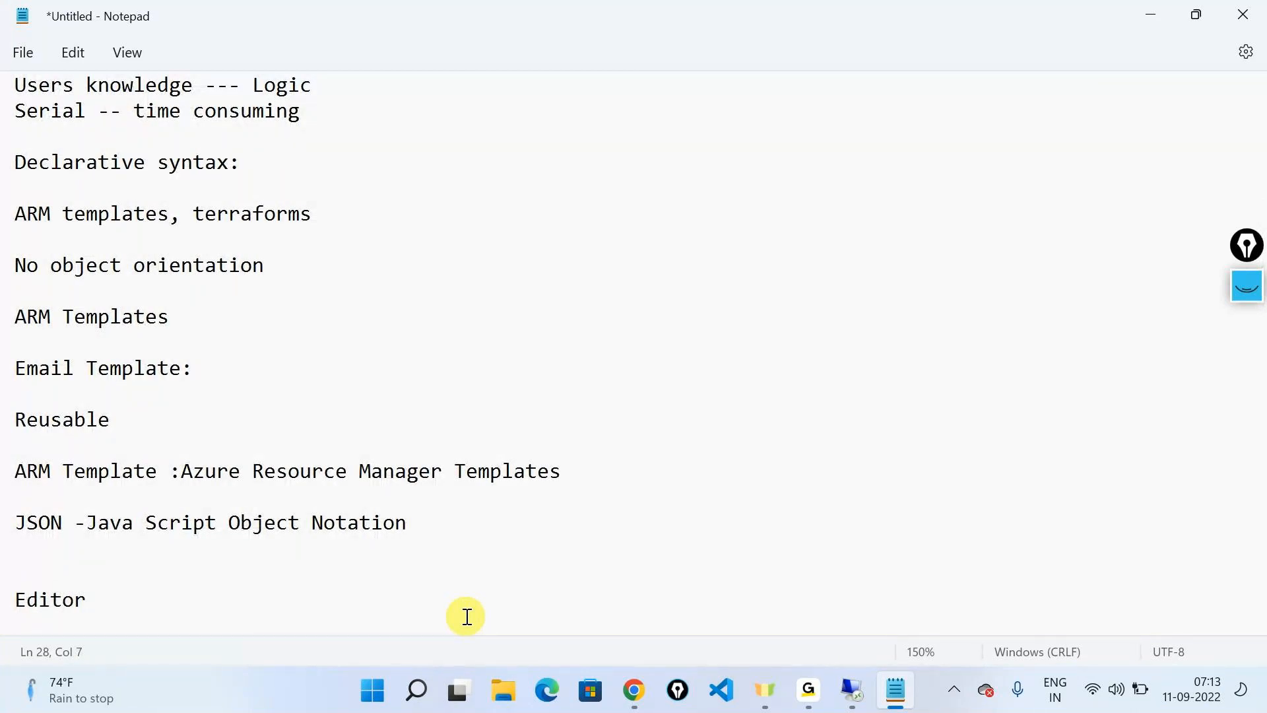
{"action": "type", "text": ":"}
{"action": "type", "text": "VS Code"}
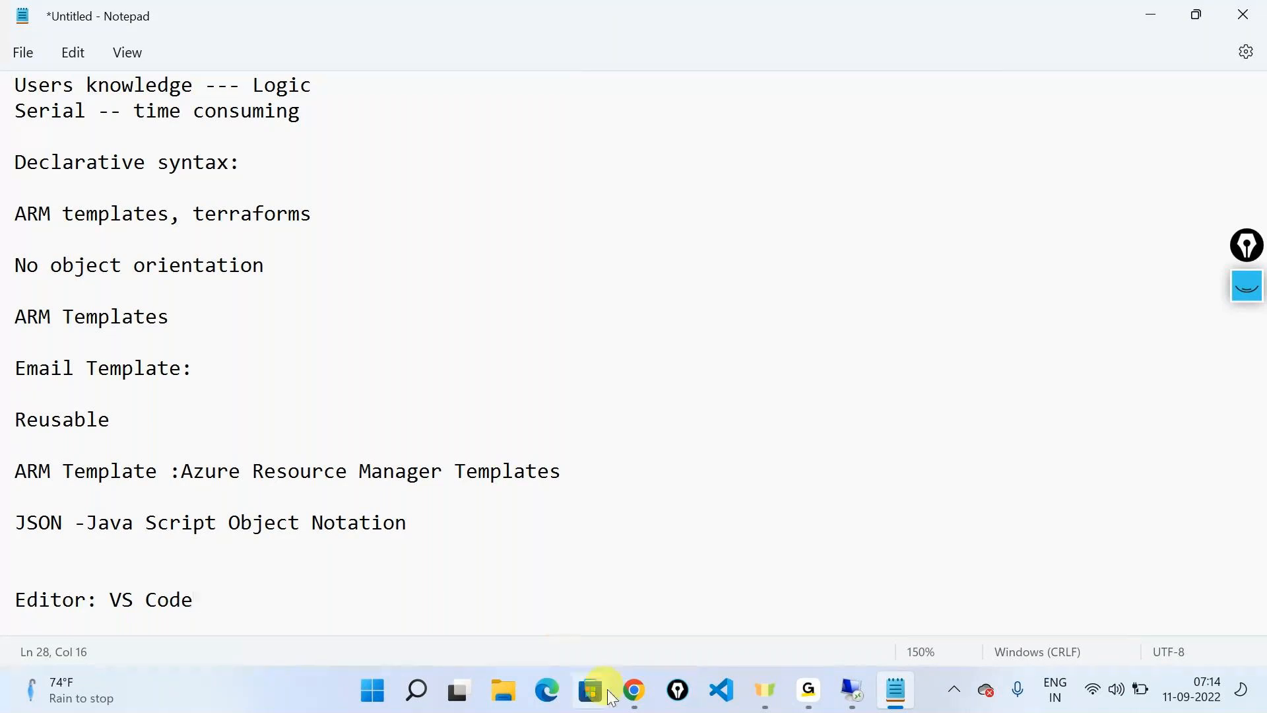
Switch to Chrome, search for "visual studio code" and open the Visual Studio Code website
{"action": "left_click", "coordinate": [634, 689]}
{"action": "left_click", "coordinate": [500, 13]}
{"action": "type", "text": "visual"}
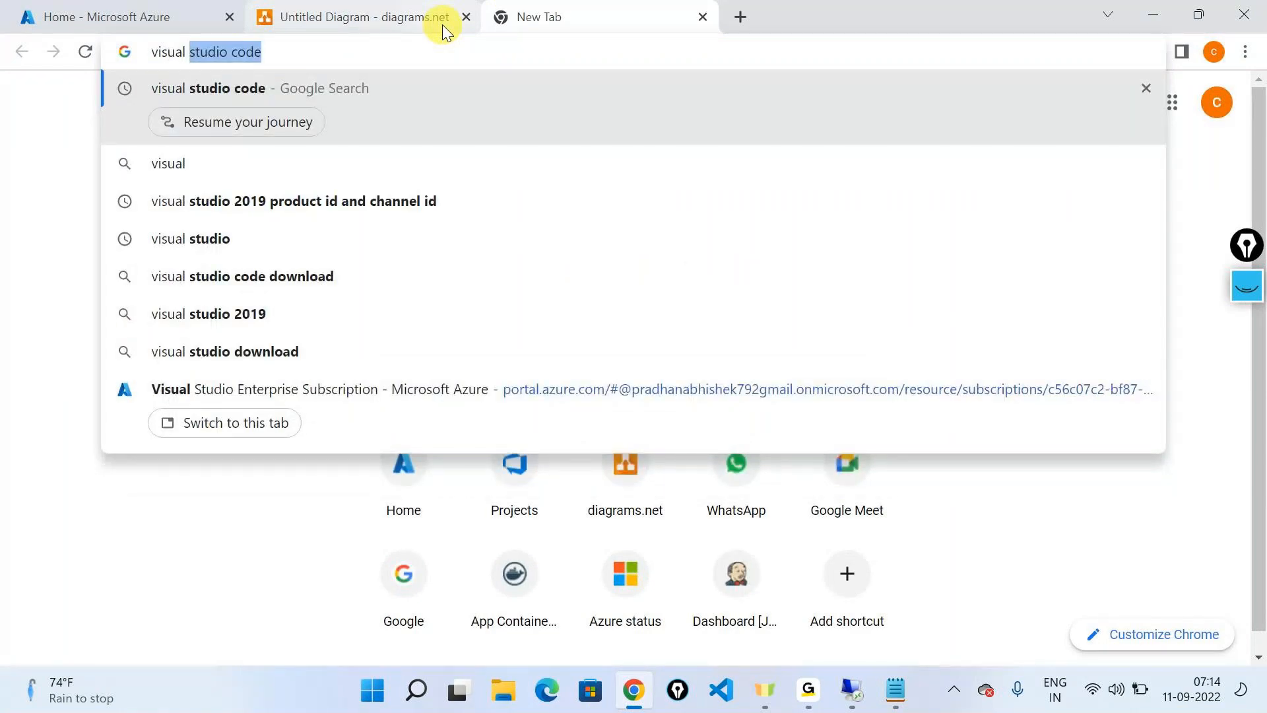
{"action": "key", "text": "Return"}
{"action": "left_click", "coordinate": [431, 284]}
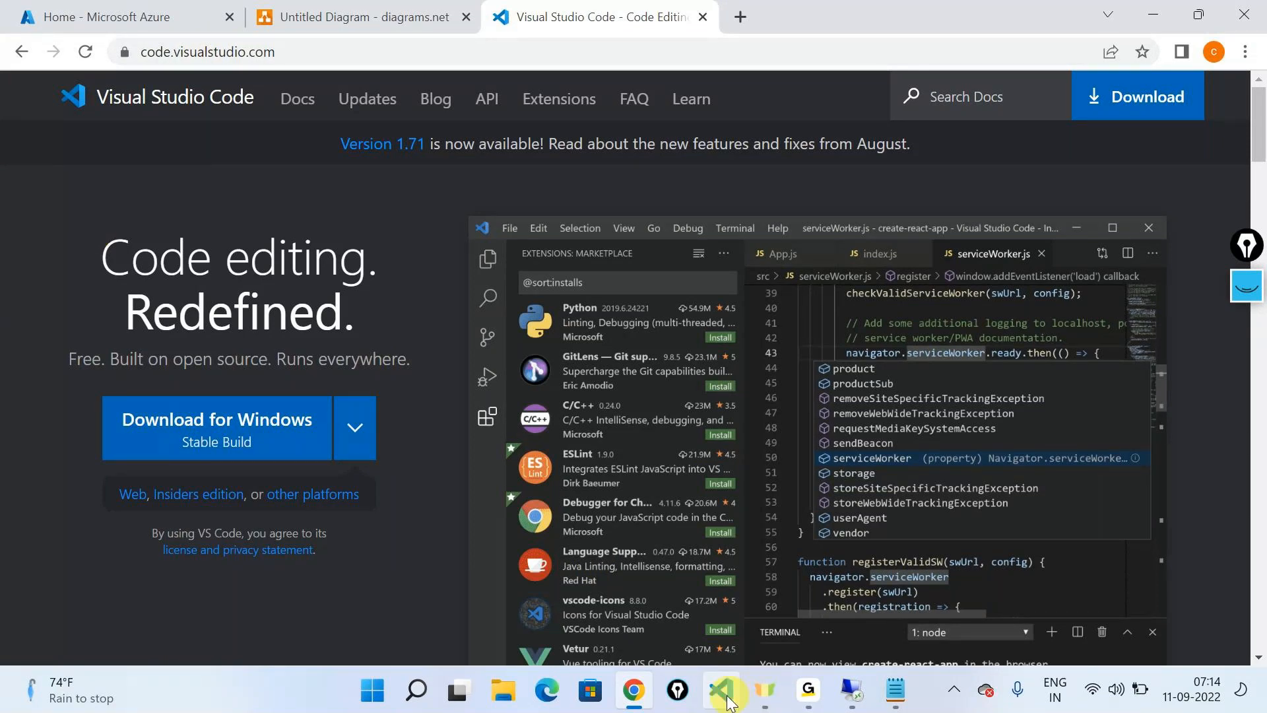
Switch to the remote desktop session and open the Visual Studio Code website in Edge through a search for "visual studio code"
{"action": "left_click", "coordinate": [848, 685]}
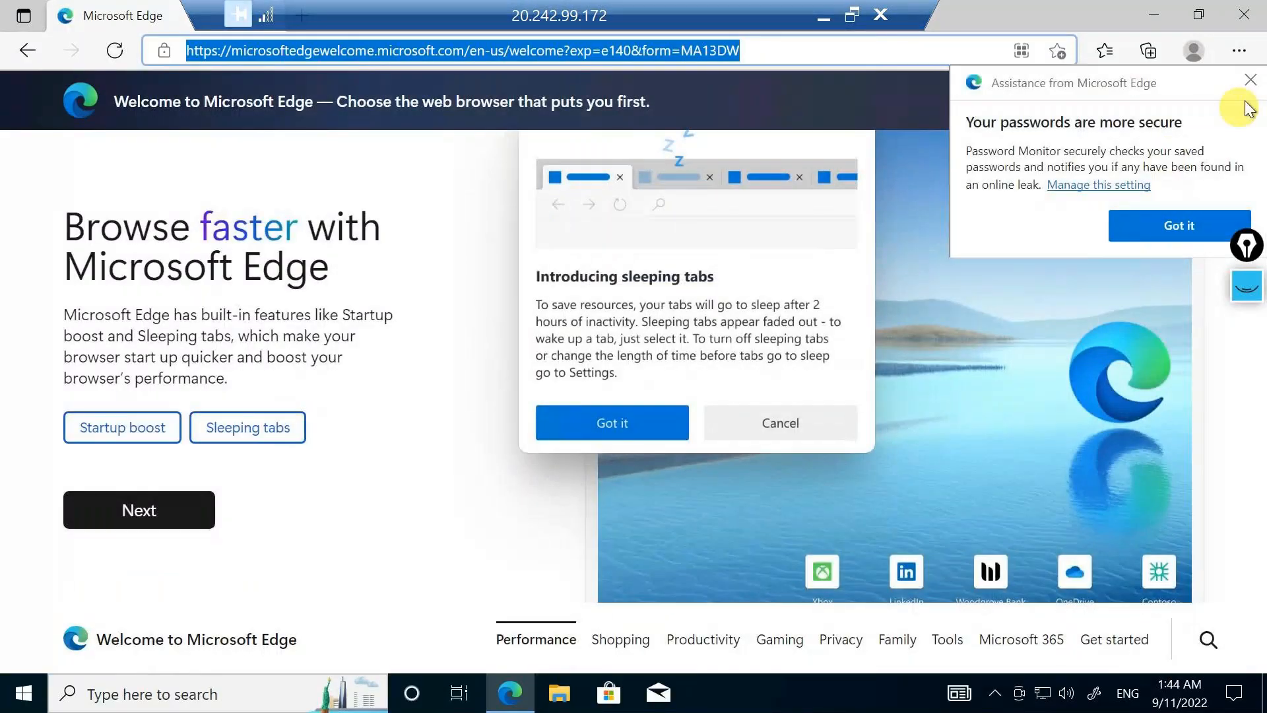
{"action": "left_click", "coordinate": [1251, 80]}
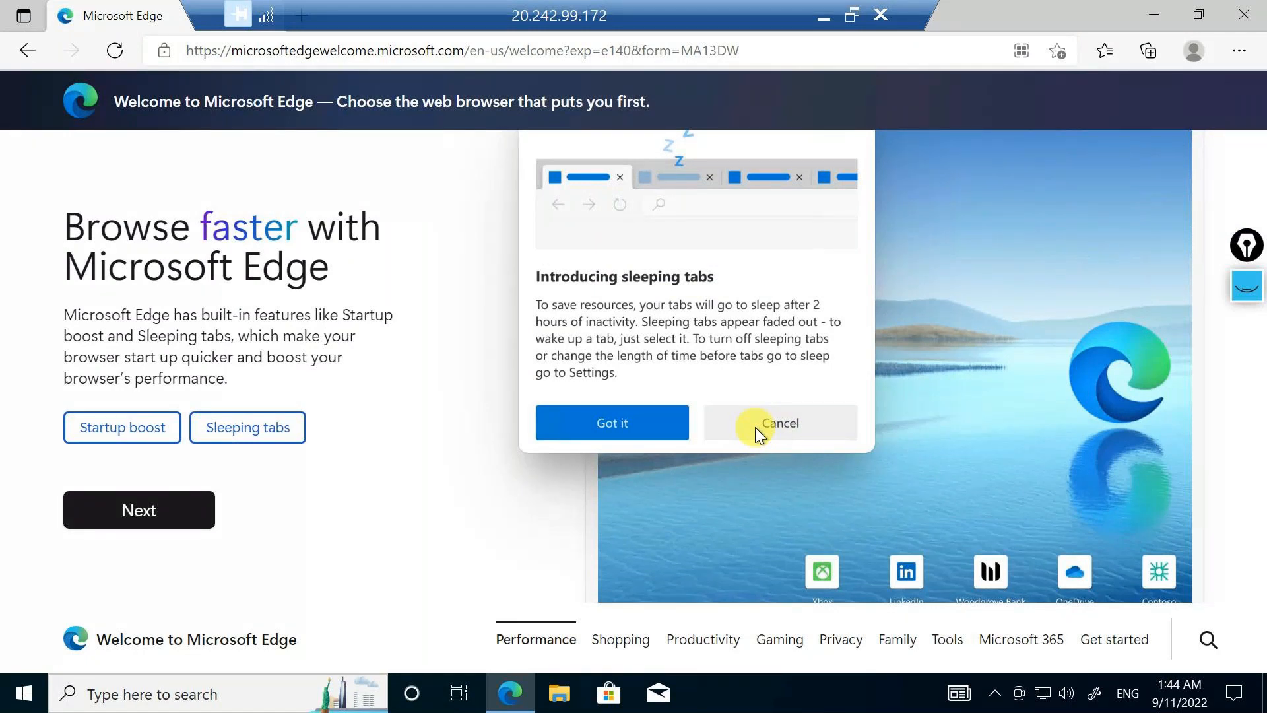
{"action": "left_click", "coordinate": [497, 55]}
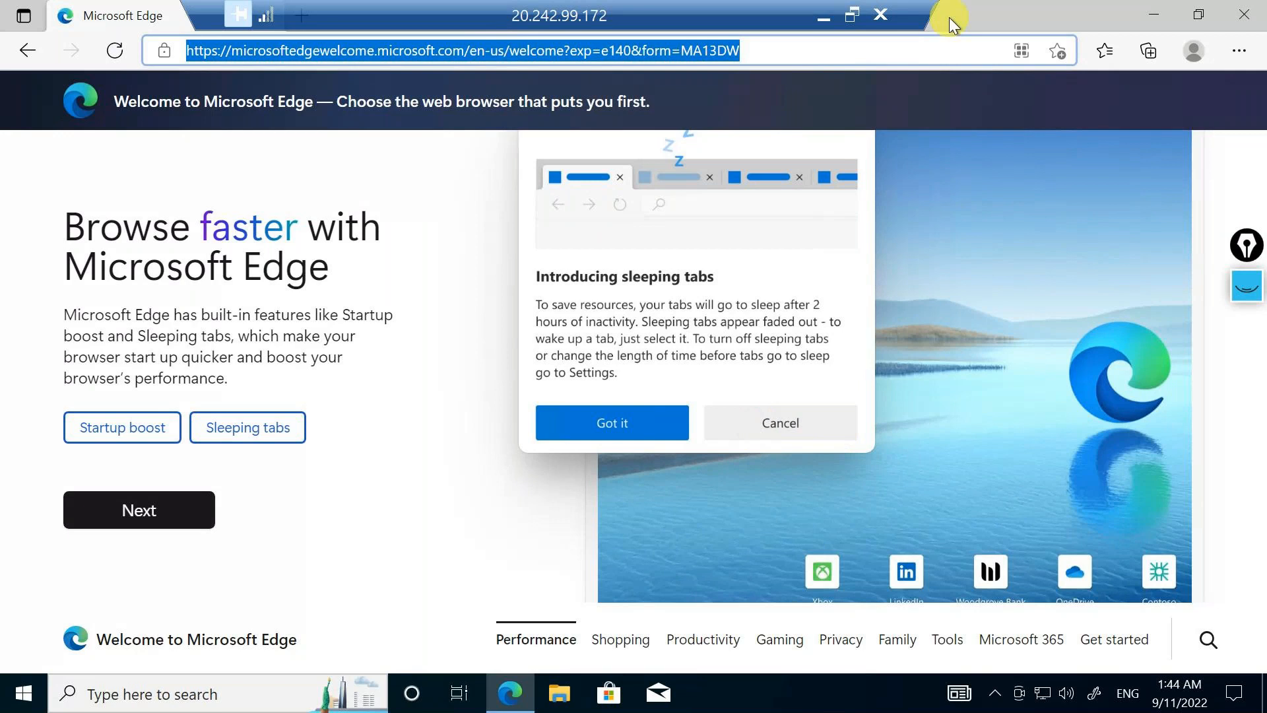
{"action": "type", "text": "Vi"}
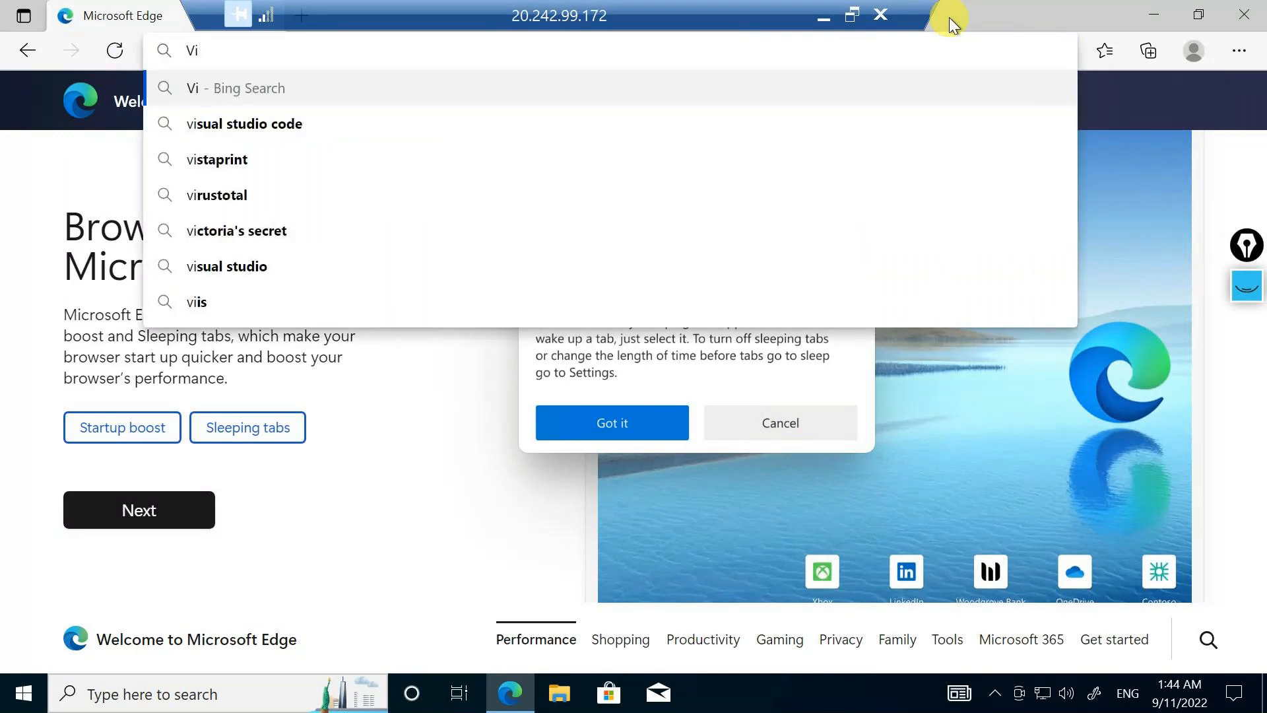
{"action": "key", "text": "Down"}
{"action": "key", "text": "Return"}
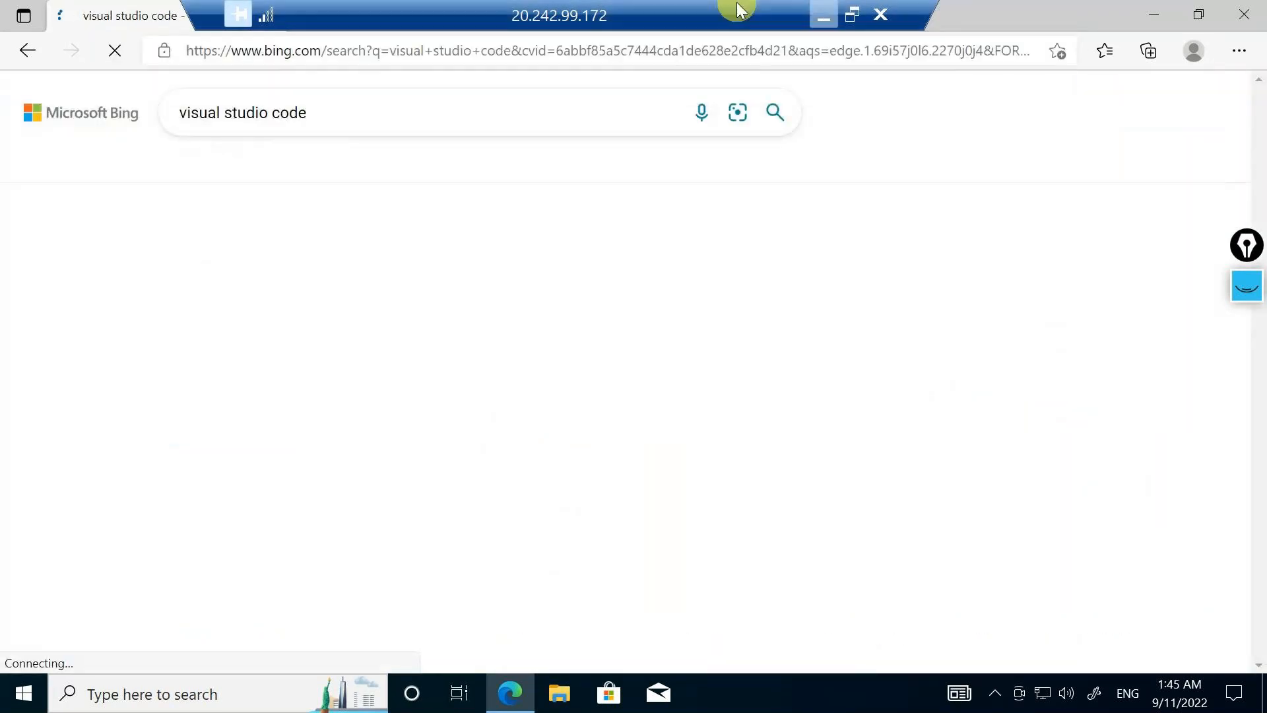
{"action": "left_click", "coordinate": [385, 311]}
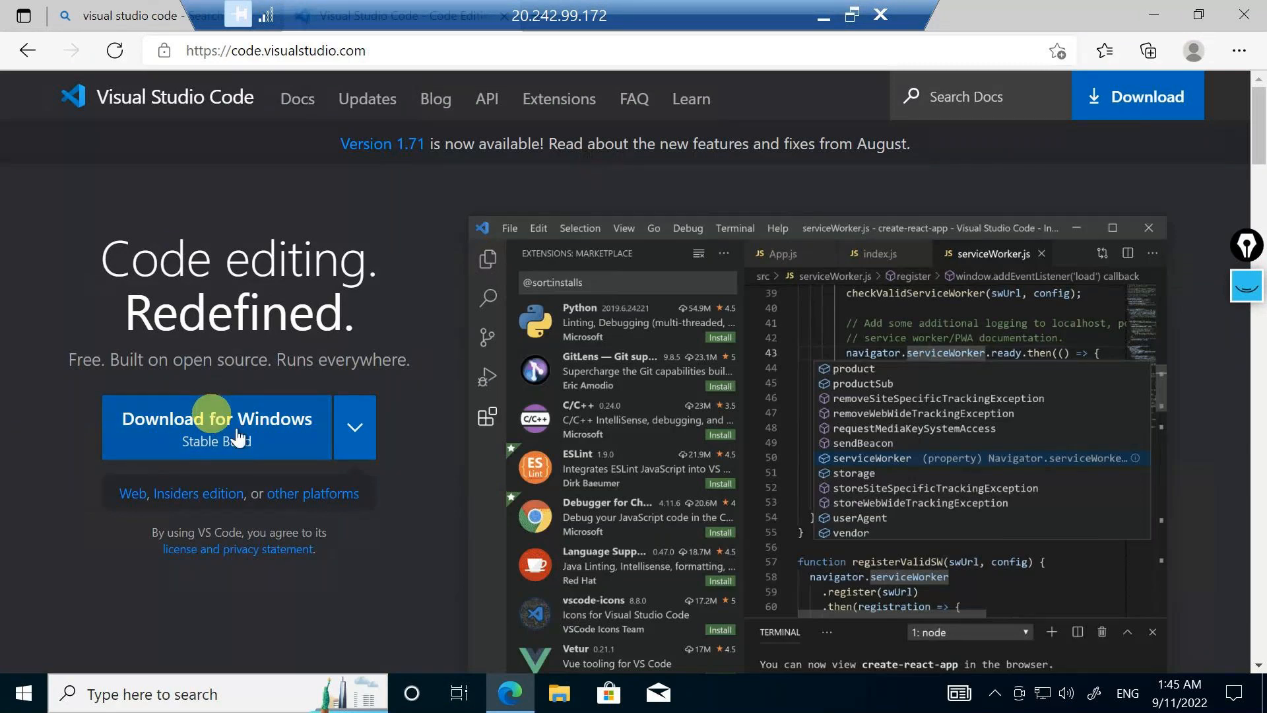
Download the stable Visual Studio Code build for Windows and continue past the installer's setup warnings
{"action": "left_click", "coordinate": [238, 439]}
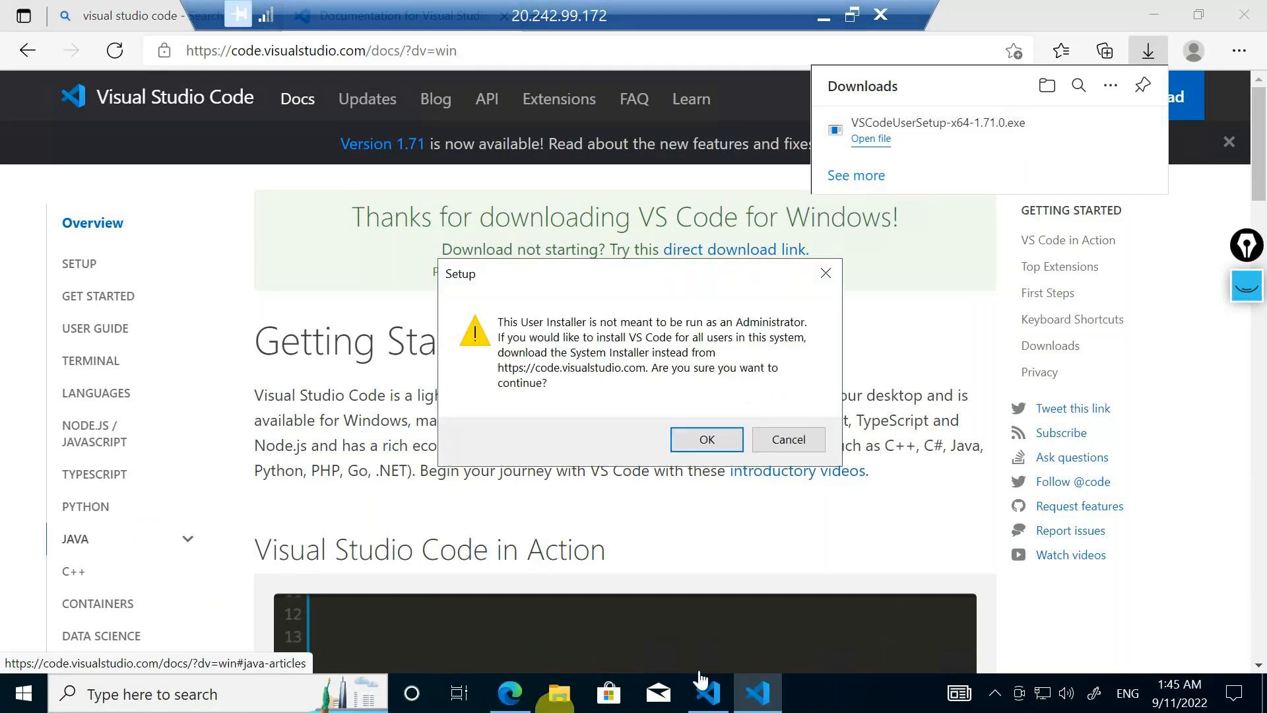
{"action": "left_click", "coordinate": [718, 705]}
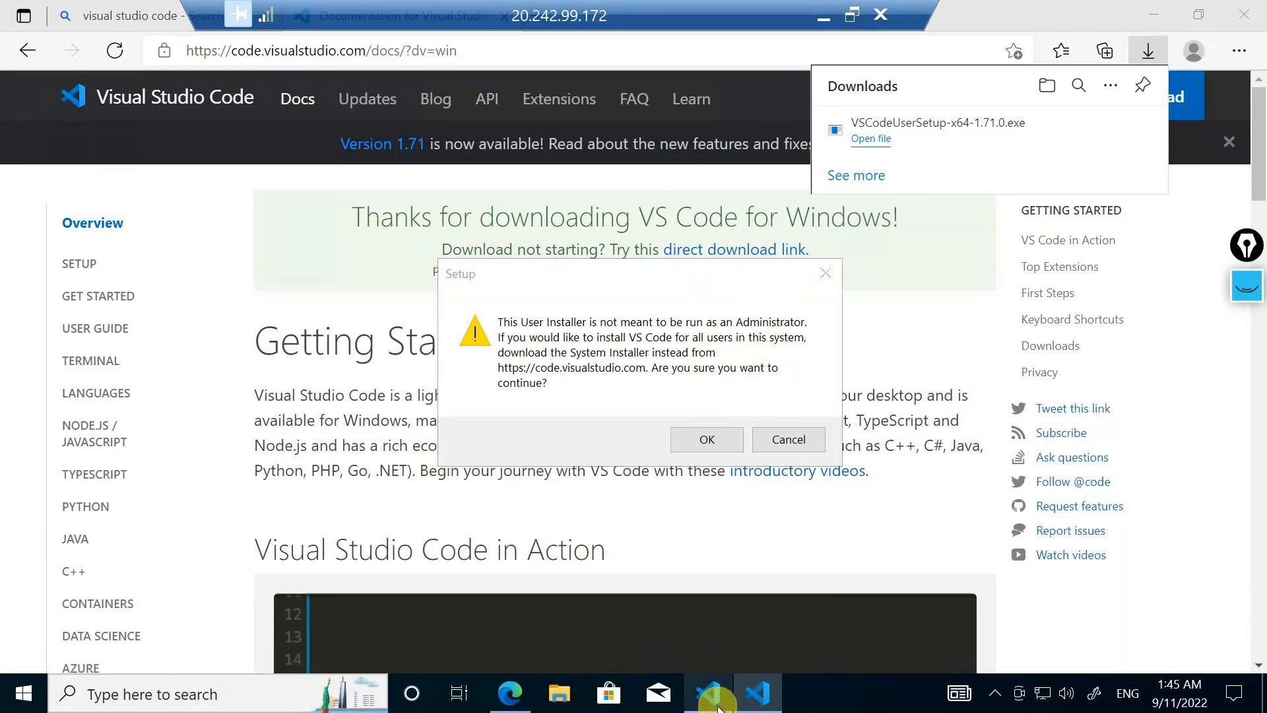
{"action": "left_click", "coordinate": [707, 434]}
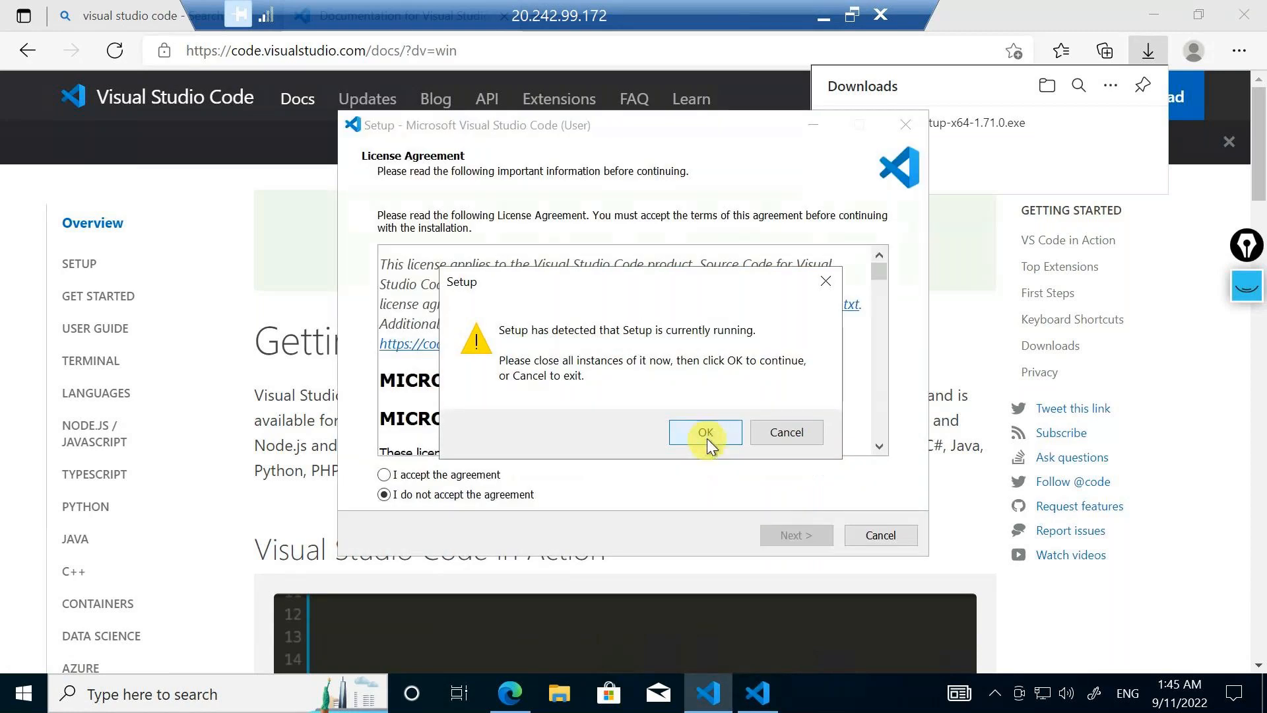
{"action": "left_click", "coordinate": [707, 434]}
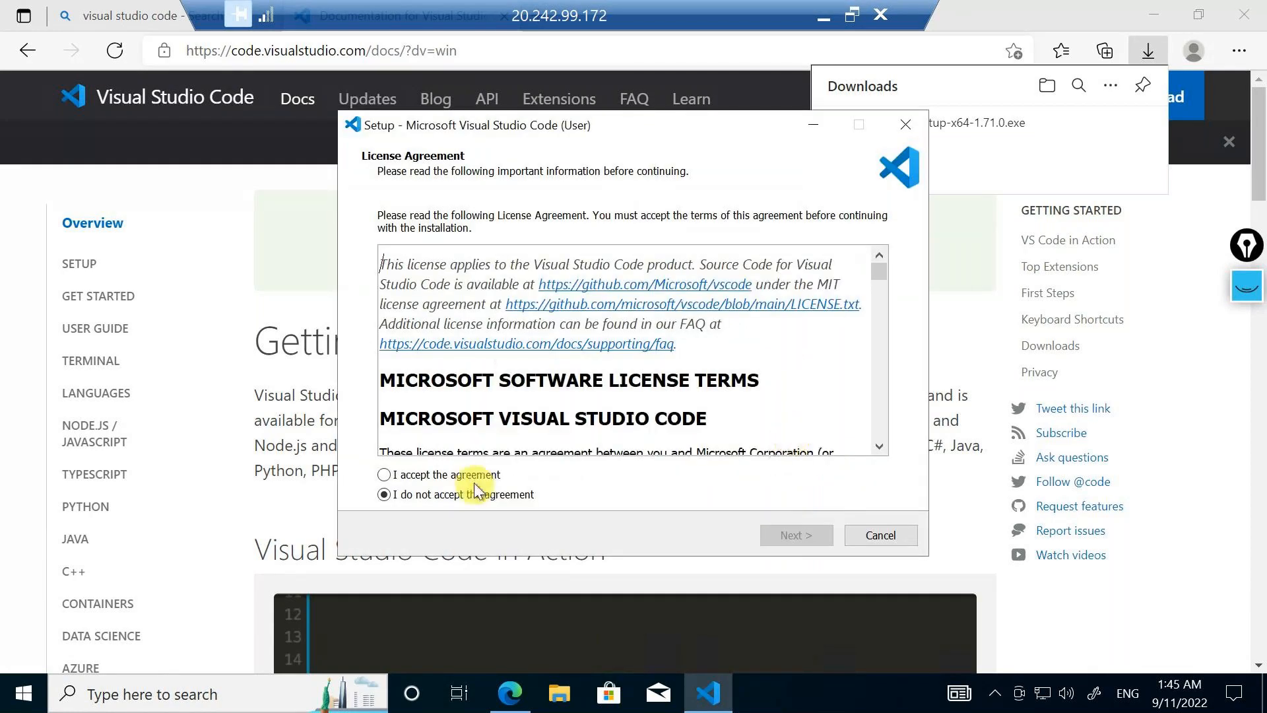
Accept the license agreement and install Visual Studio Code with the default "Visual Studio Code" Start menu folder and default additional tasks
{"action": "left_click", "coordinate": [473, 478]}
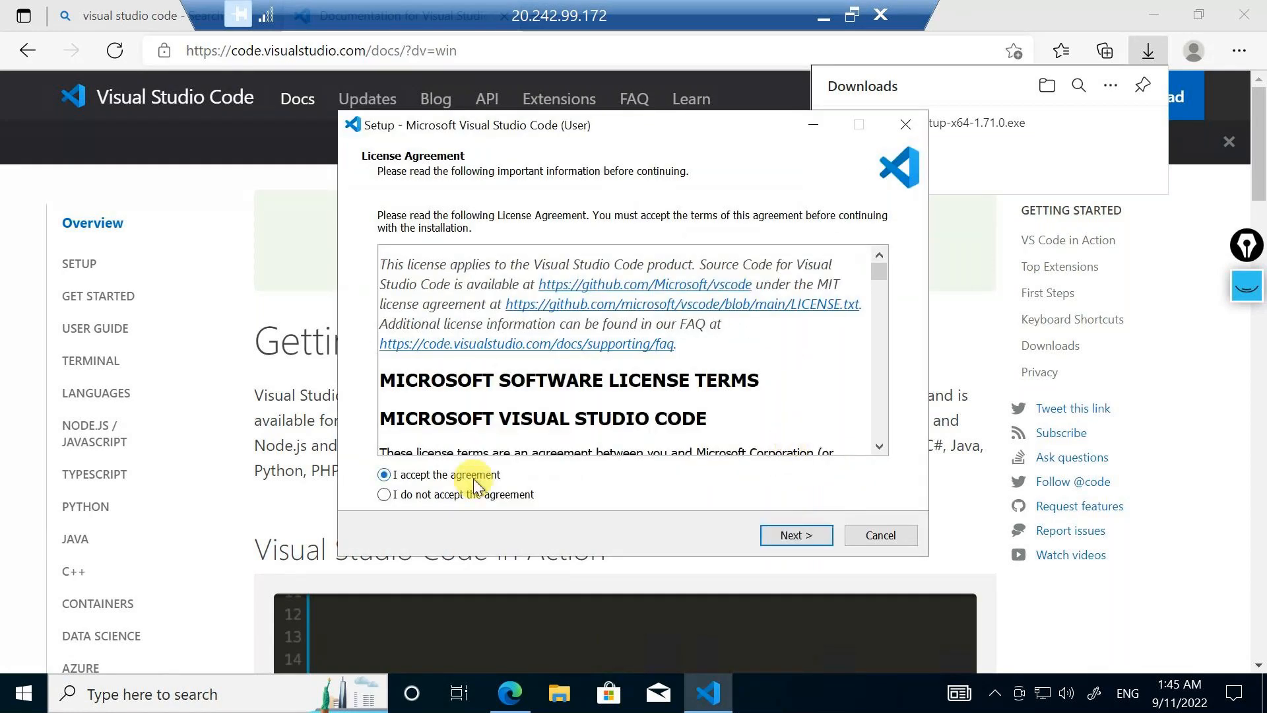
{"action": "left_click", "coordinate": [792, 535]}
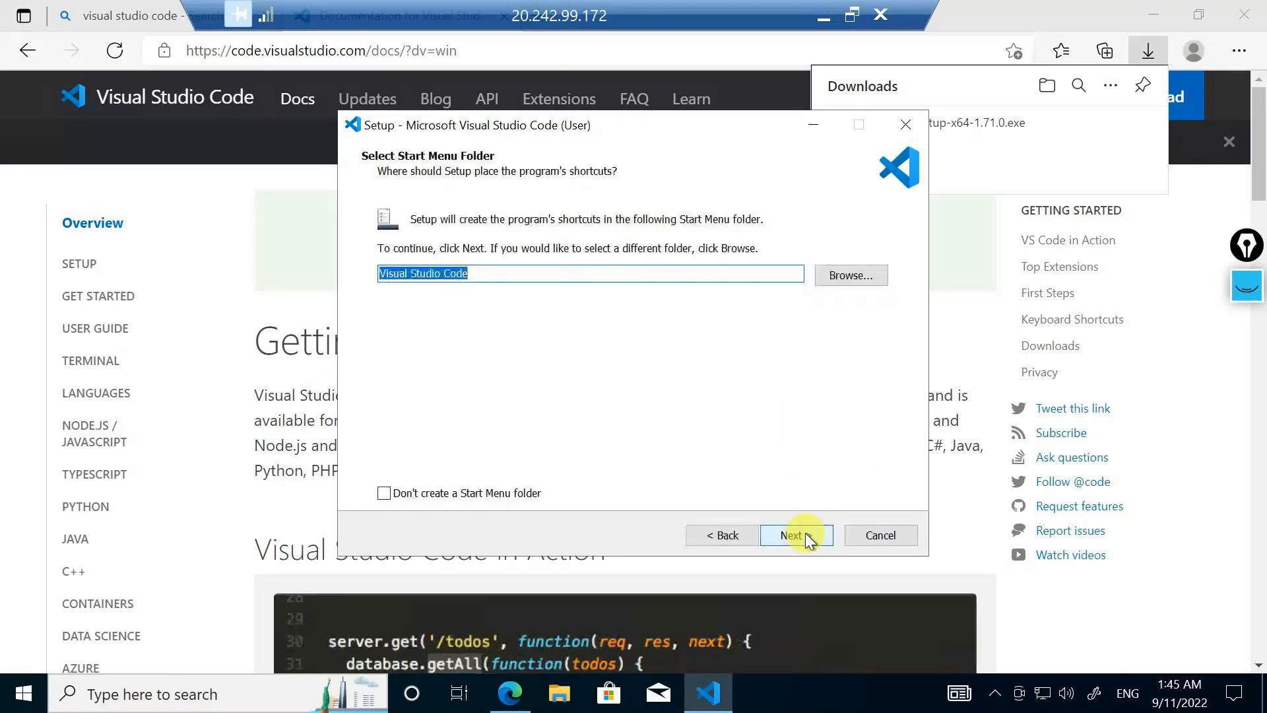
{"action": "left_click", "coordinate": [806, 534]}
{"action": "left_click", "coordinate": [805, 533]}
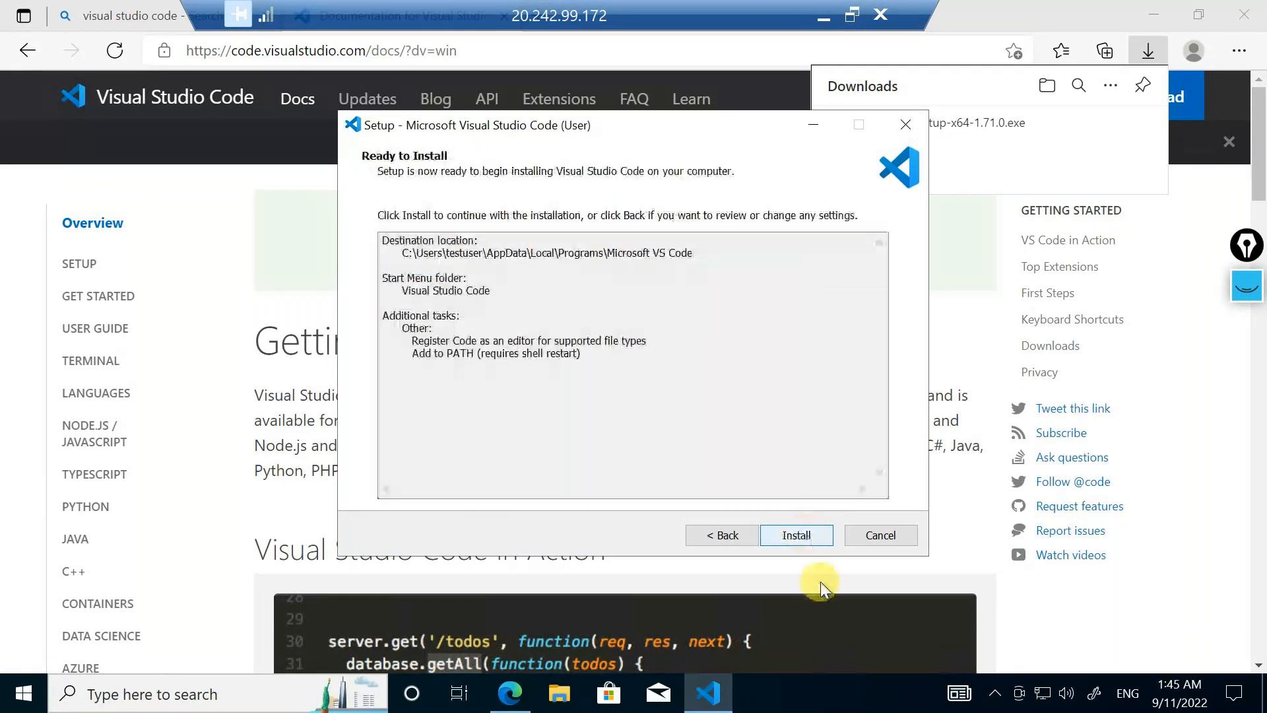
{"action": "left_click", "coordinate": [796, 535]}
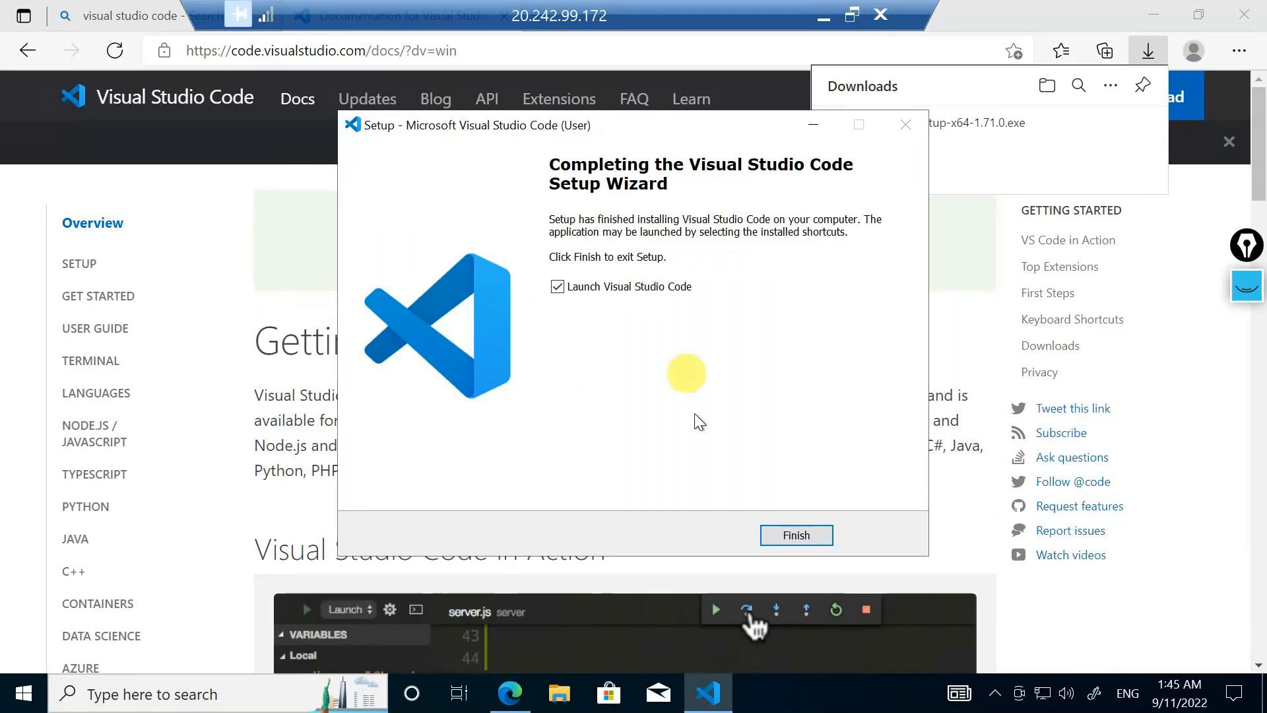
Finish the setup wizard with Visual Studio Code launched and maximize its window
{"action": "left_click", "coordinate": [801, 535]}
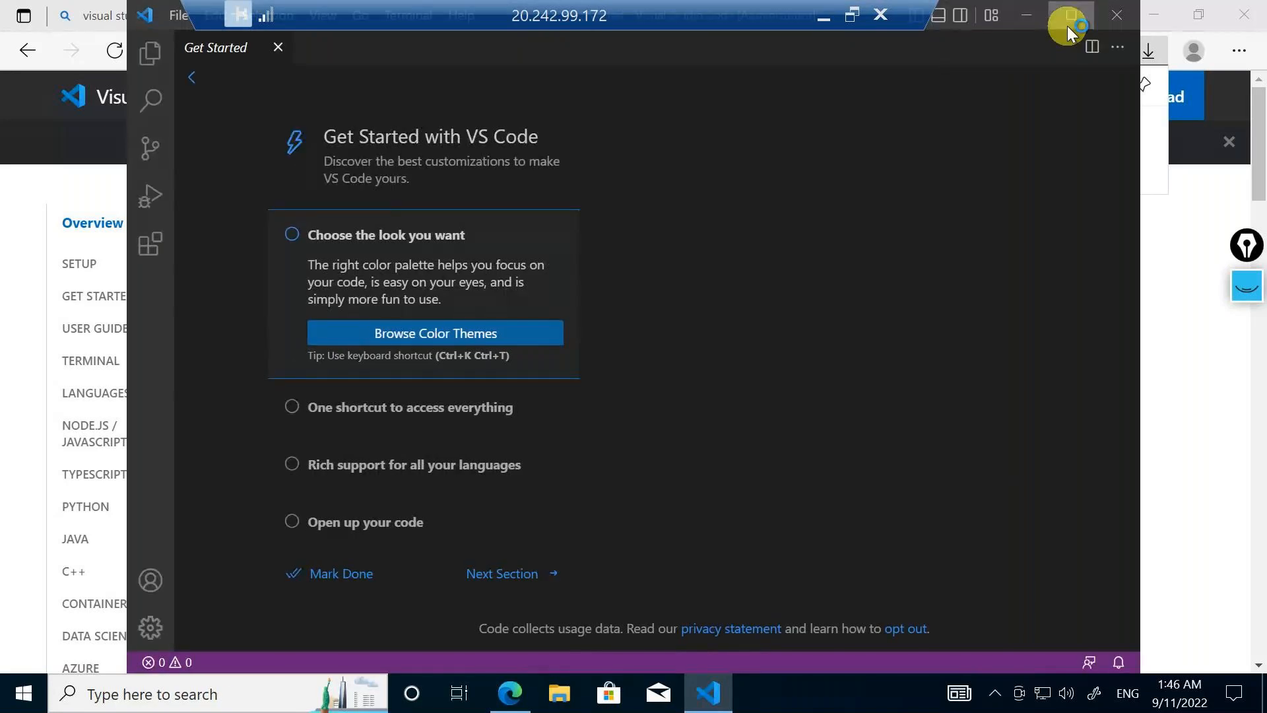
{"action": "left_click", "coordinate": [1067, 26]}
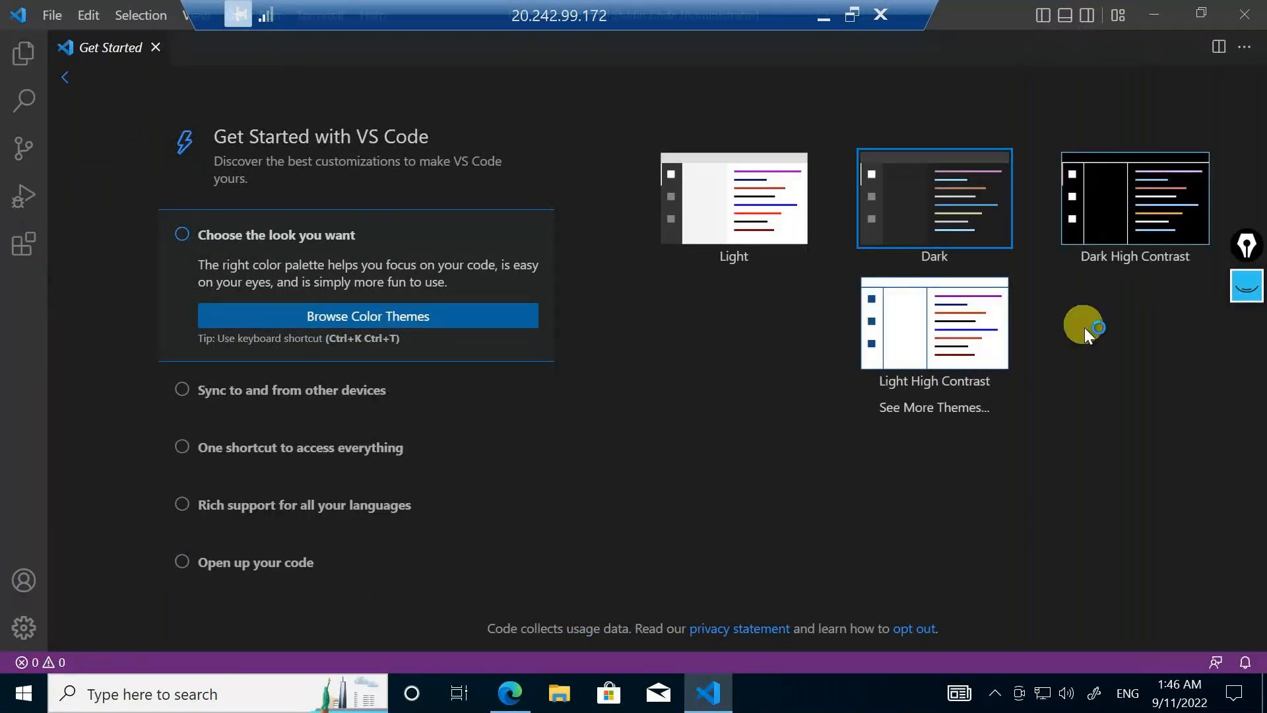
Preview the Light color theme, switch back to Dark and close the Get Started page
{"action": "left_click", "coordinate": [716, 195]}
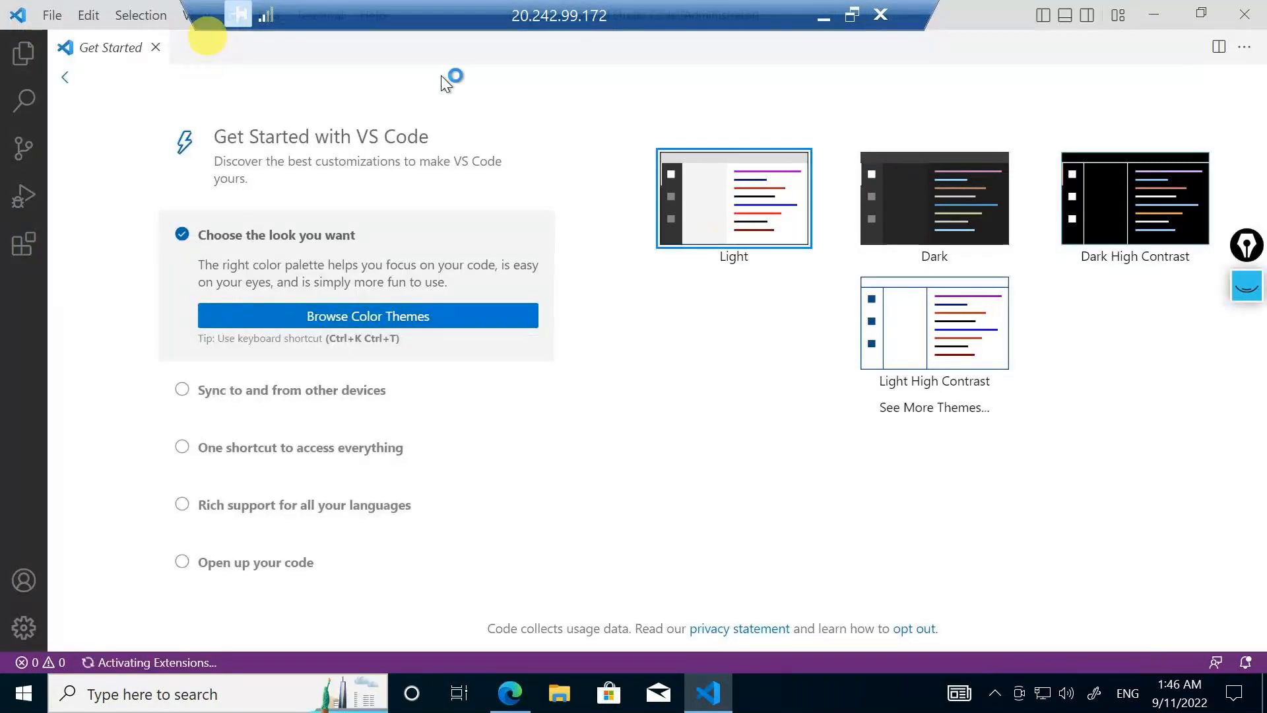
{"action": "left_click", "coordinate": [975, 186]}
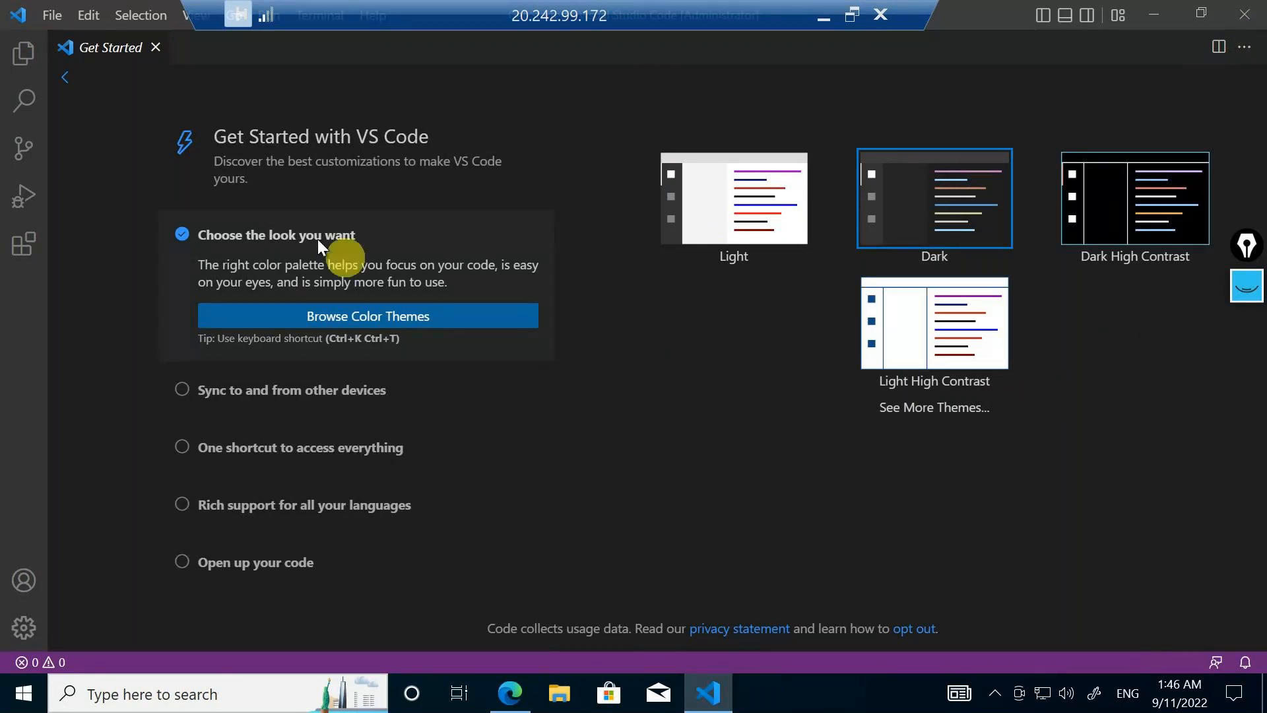
{"action": "left_click", "coordinate": [156, 48]}
{"action": "left_click_drag", "start_coordinate": [767, 14], "coordinate": [1098, 8]}
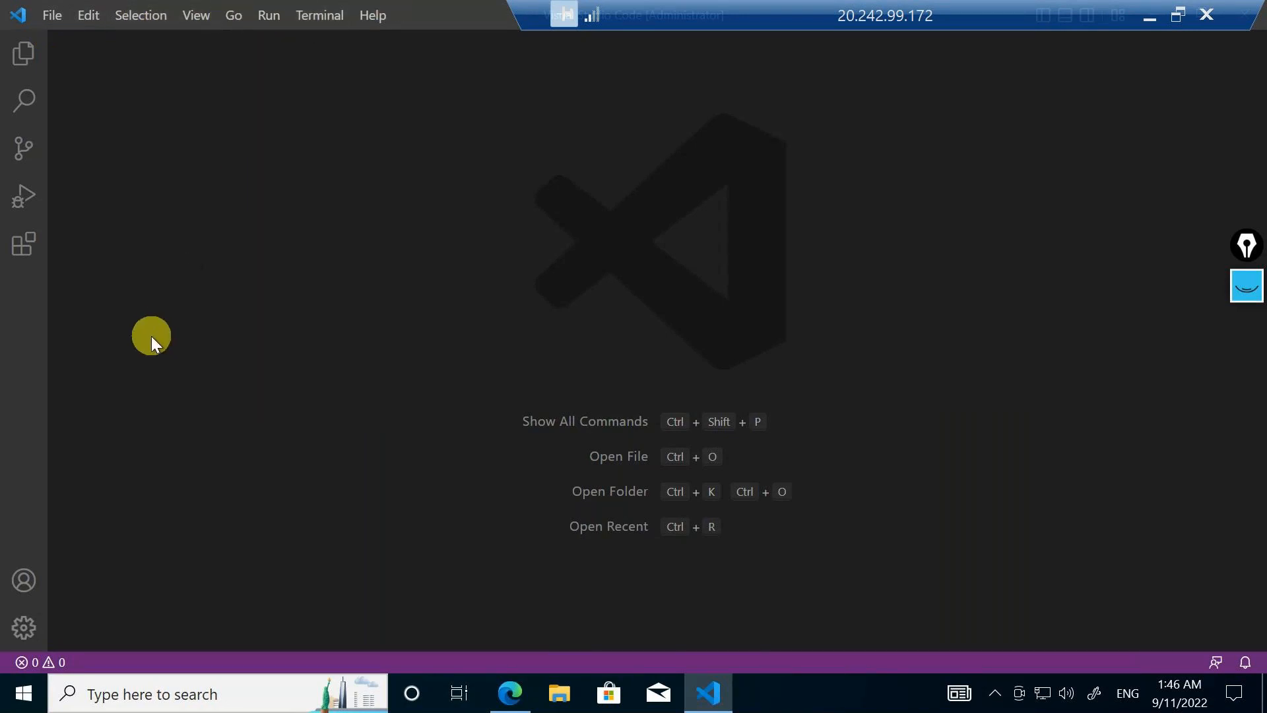
Create a folder named jsonsamples on the Windows (C:) drive and open it as the working folder
{"action": "left_click", "coordinate": [46, 18]}
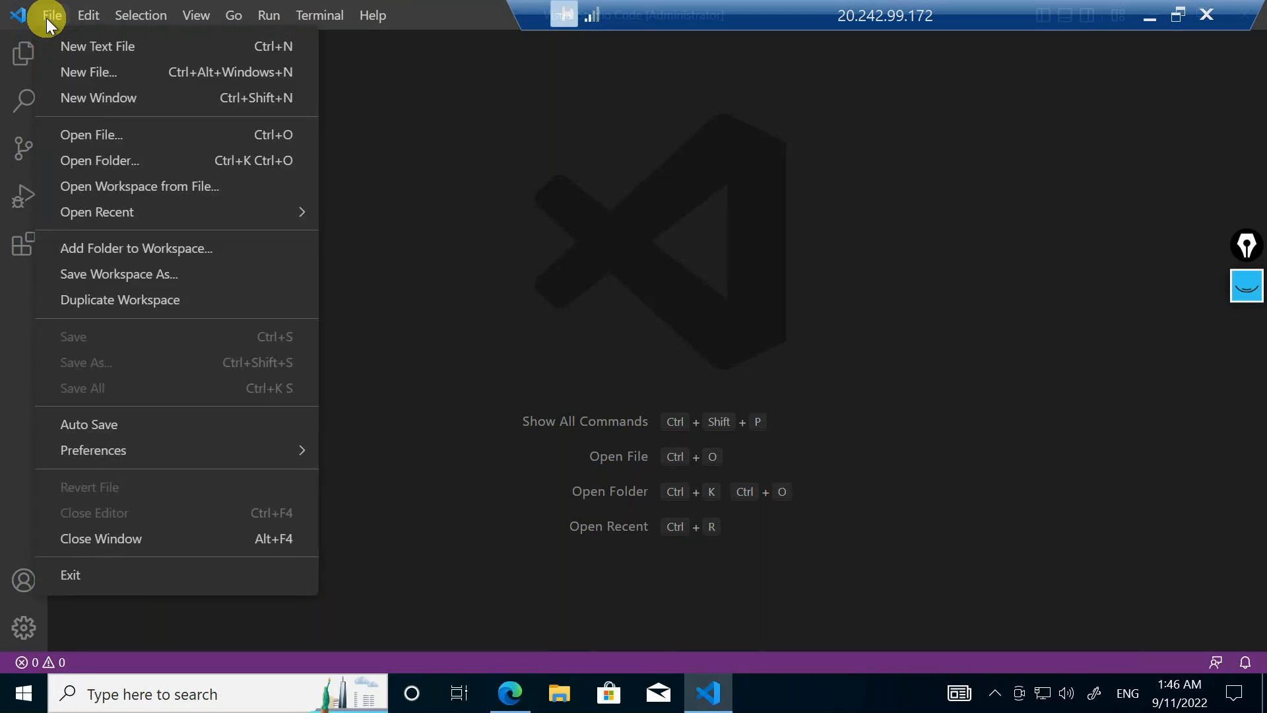
{"action": "left_click", "coordinate": [64, 161]}
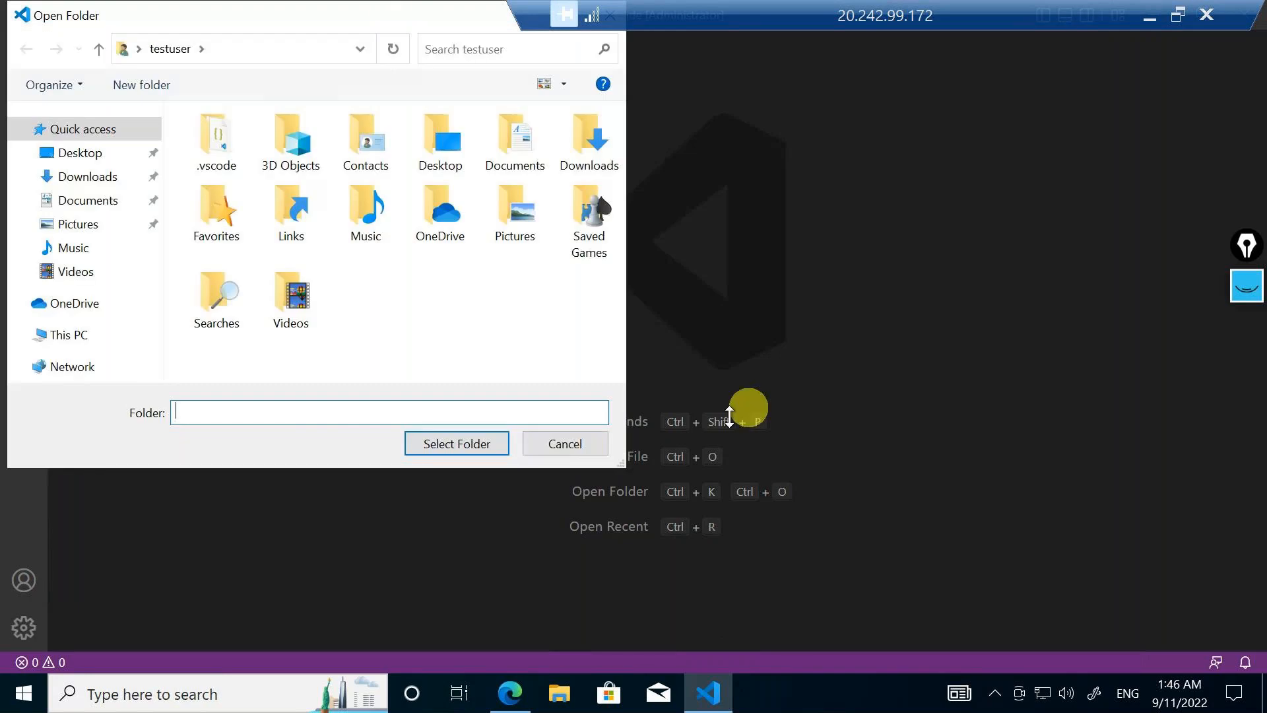
{"action": "left_click", "coordinate": [58, 336]}
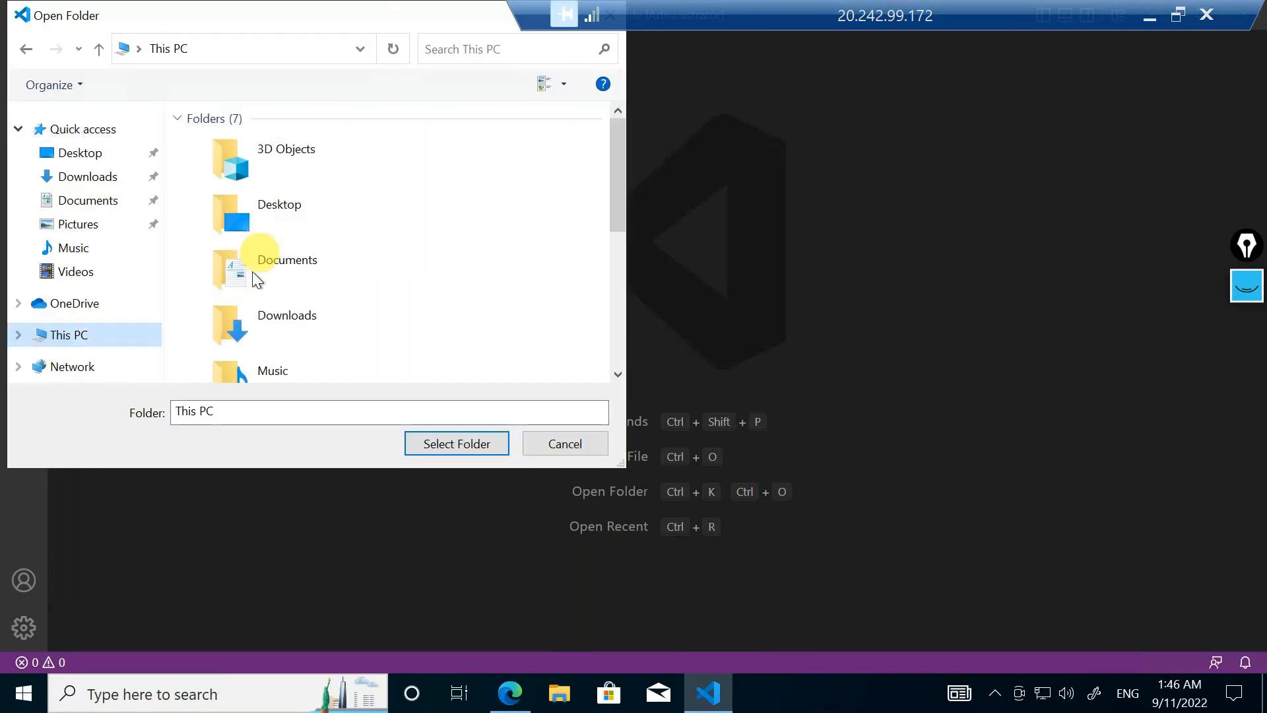
{"action": "scroll", "coordinate": [292, 276], "scroll_direction": "down", "scroll_amount": 5}
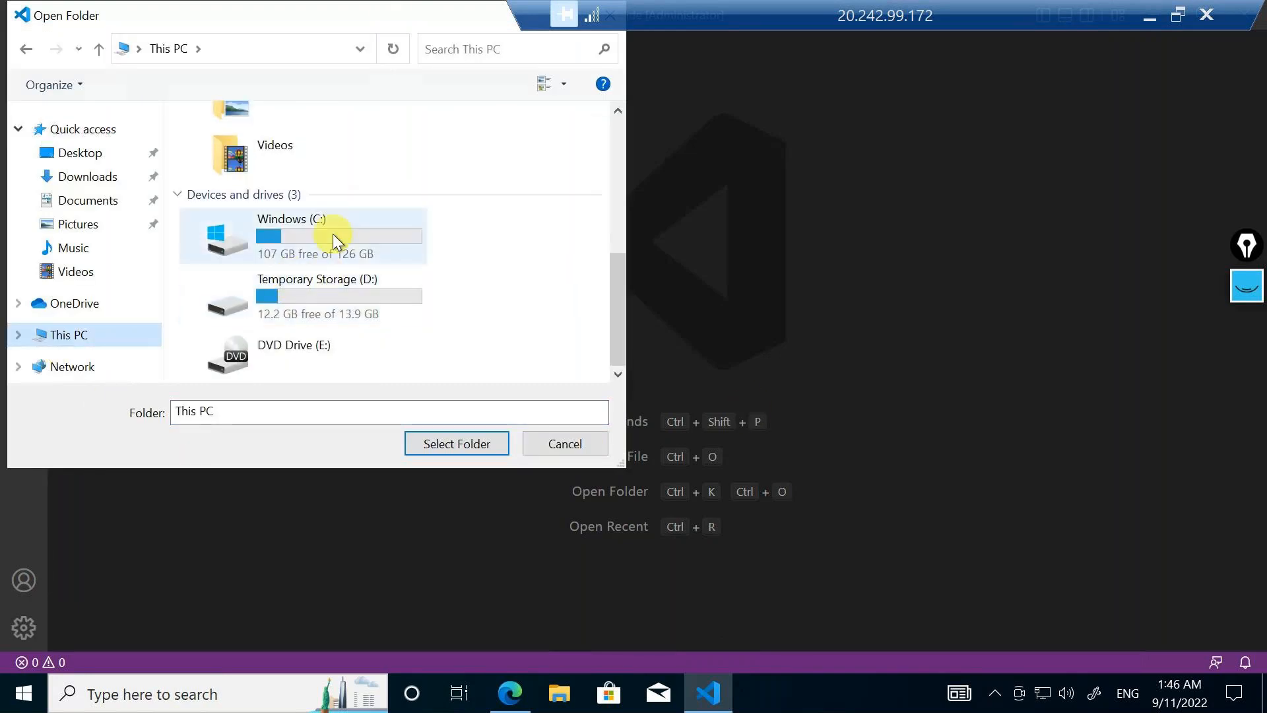
{"action": "double_click", "coordinate": [333, 234]}
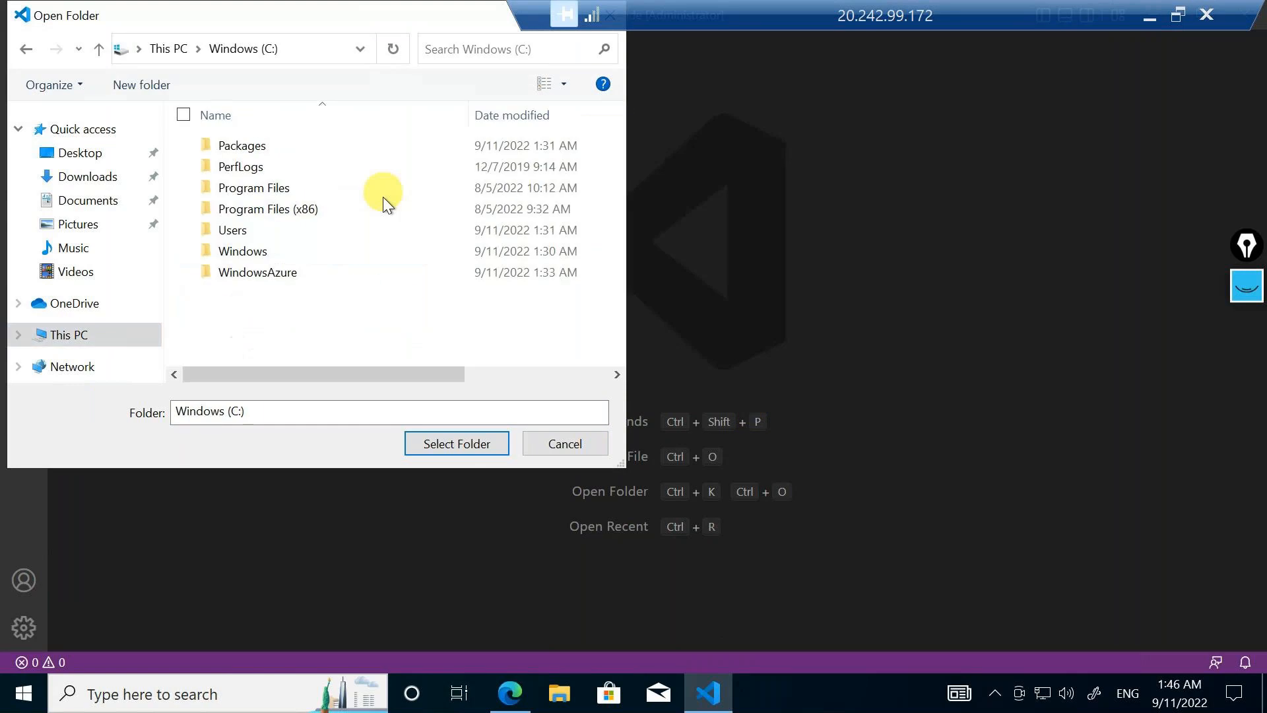
{"action": "left_click", "coordinate": [144, 84]}
{"action": "type", "text": "jsonsamples"}
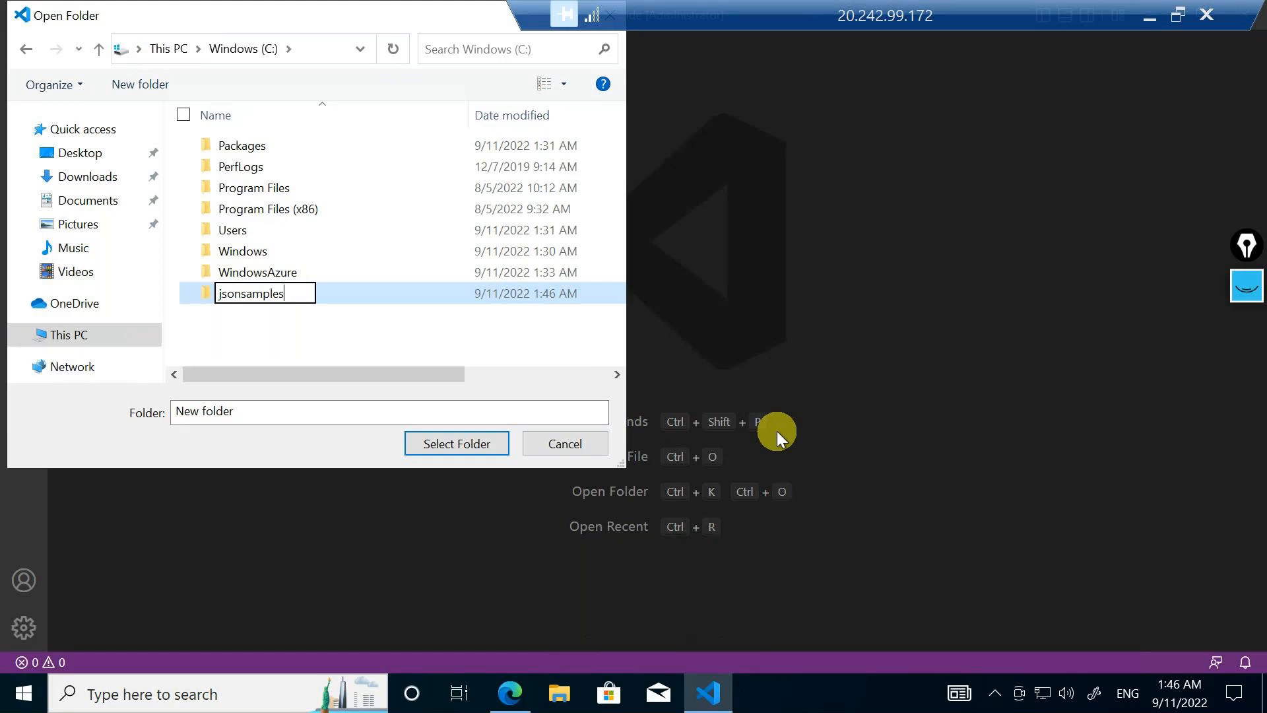
{"action": "key", "text": "Return"}
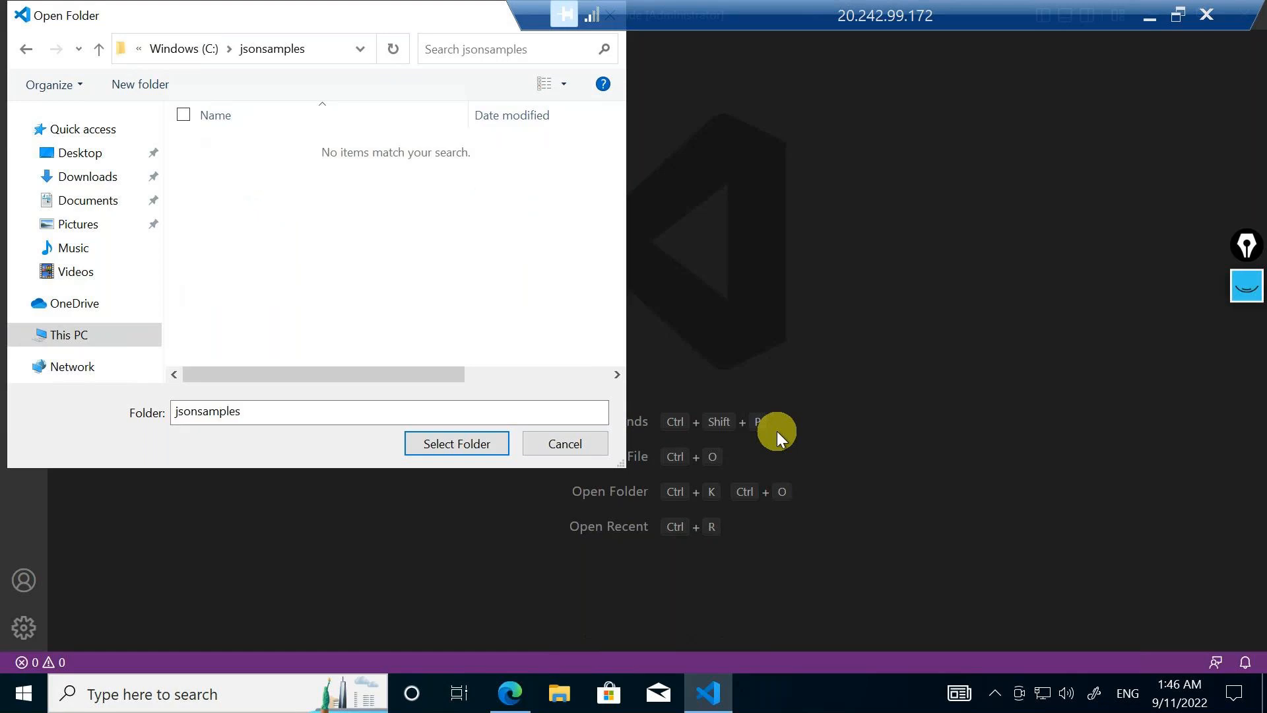
{"action": "left_click", "coordinate": [492, 442]}
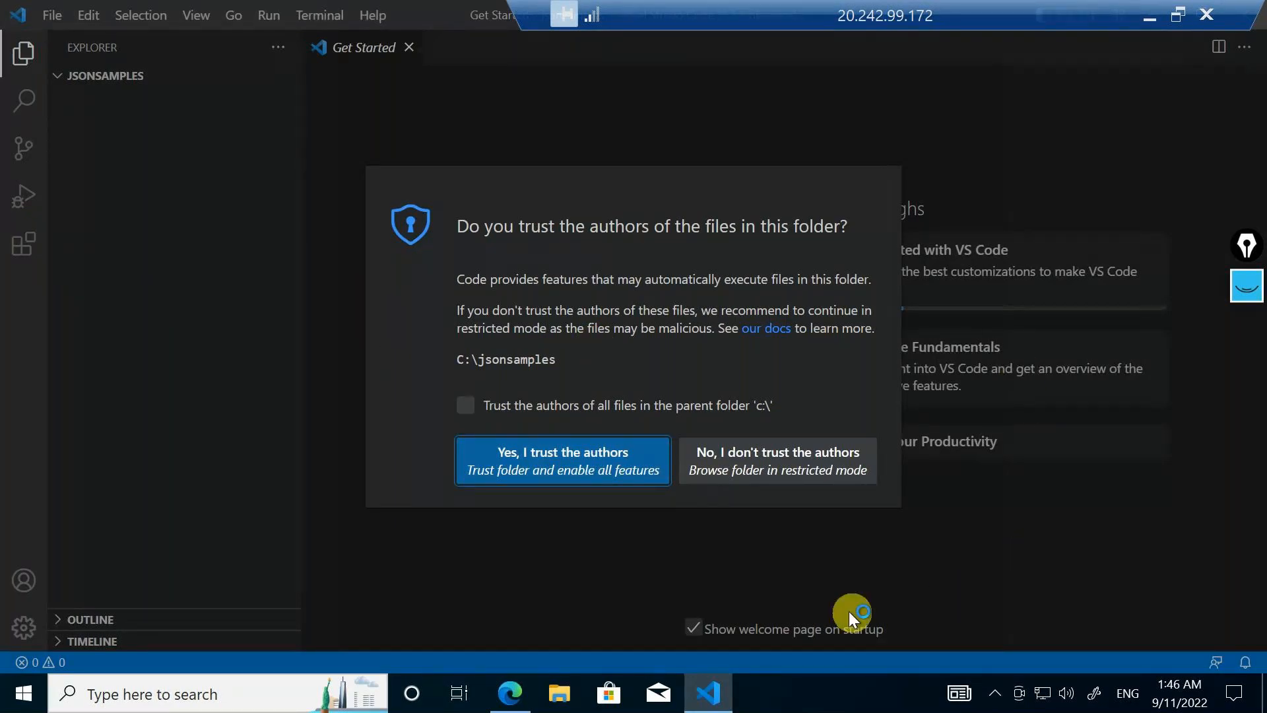
Trust the authors of the jsonsamples folder and of all files in the parent folder c:\, and enlarge the interface
{"action": "left_click", "coordinate": [462, 411]}
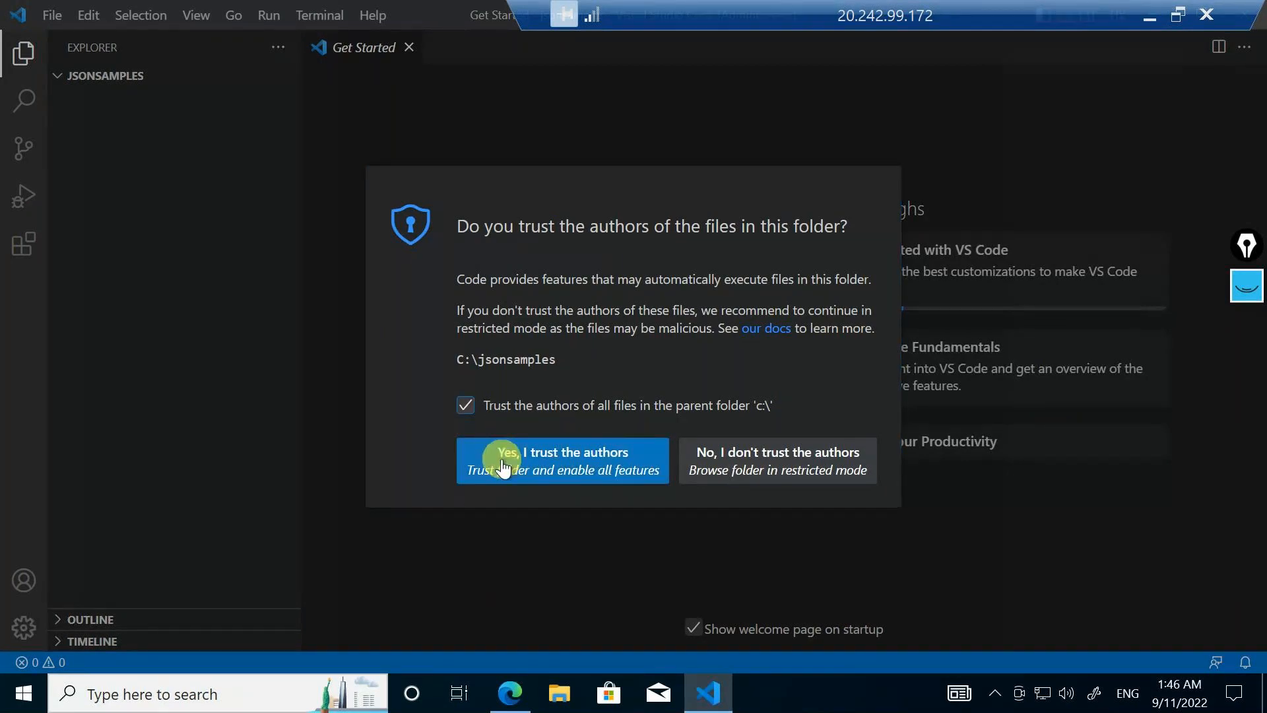
{"action": "left_click", "coordinate": [503, 465]}
{"action": "key", "text": "ctrl+equal"}
{"action": "key", "text": "ctrl+equal"}
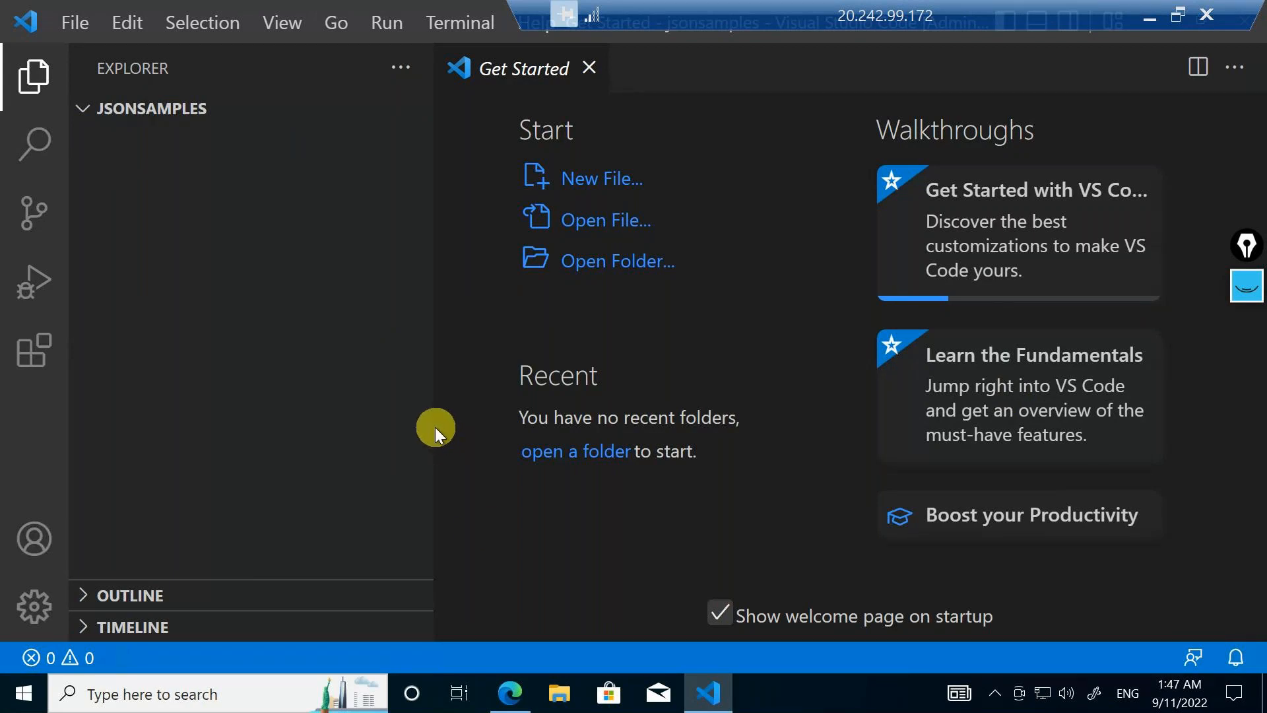
{"action": "left_click", "coordinate": [295, 441]}
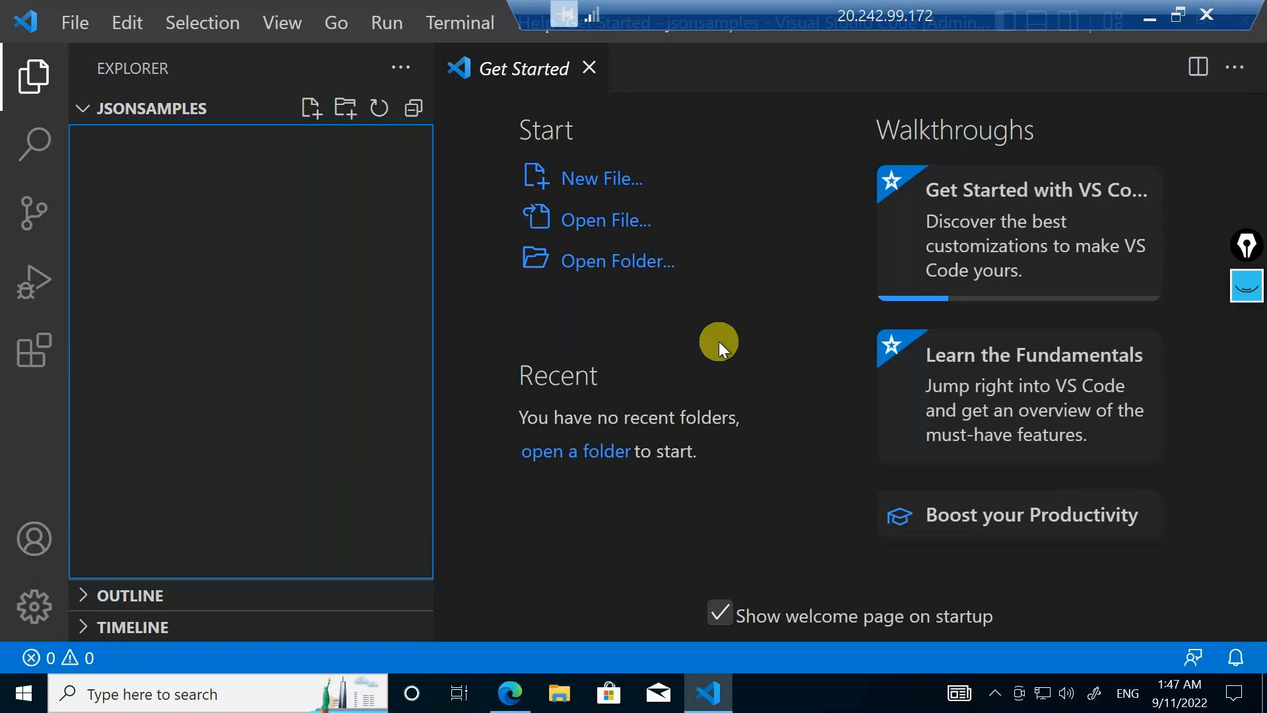
Open a blank Notepad document on the remote machine with its text zoomed to 170%
{"action": "left_click", "coordinate": [239, 692]}
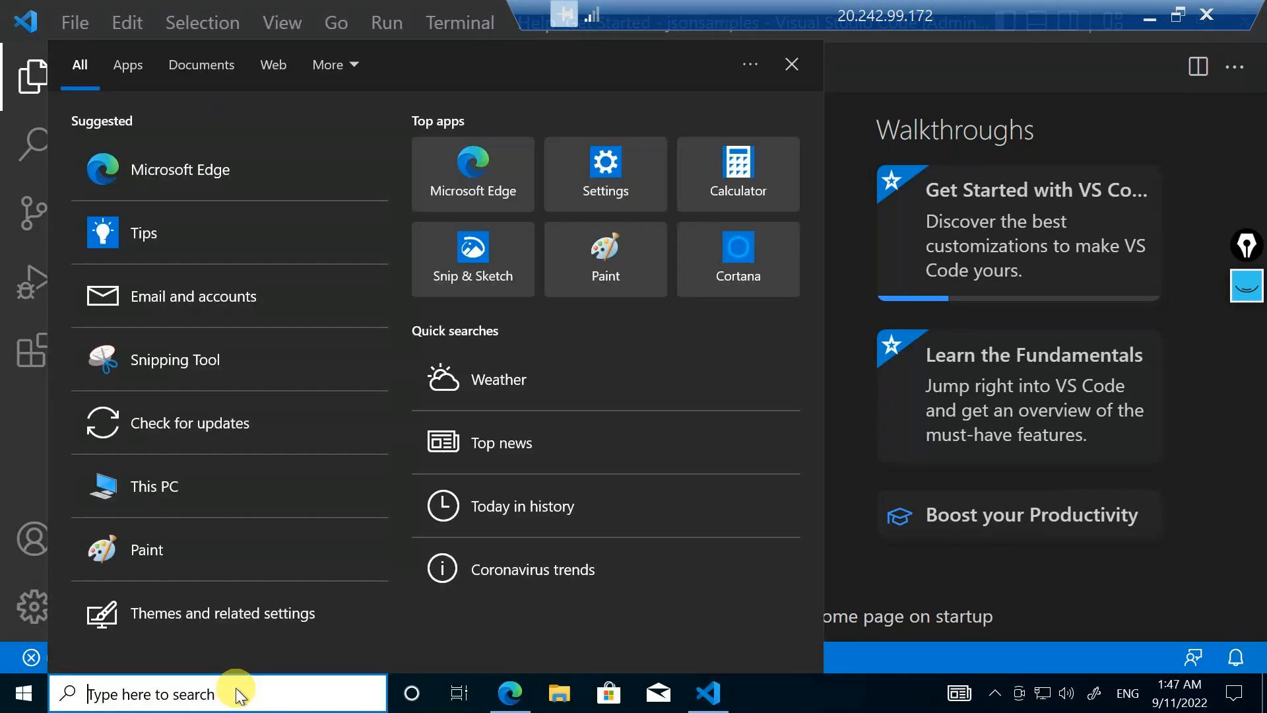
{"action": "type", "text": "note"}
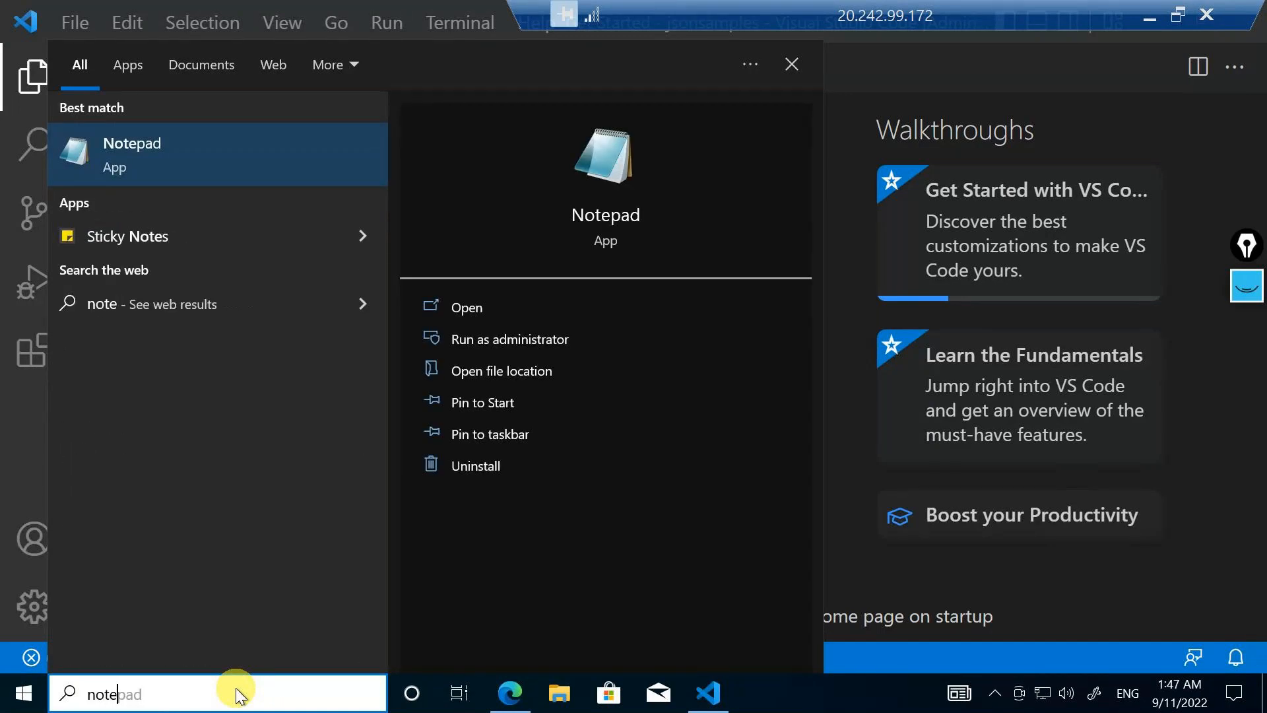
{"action": "key", "text": "Escape"}
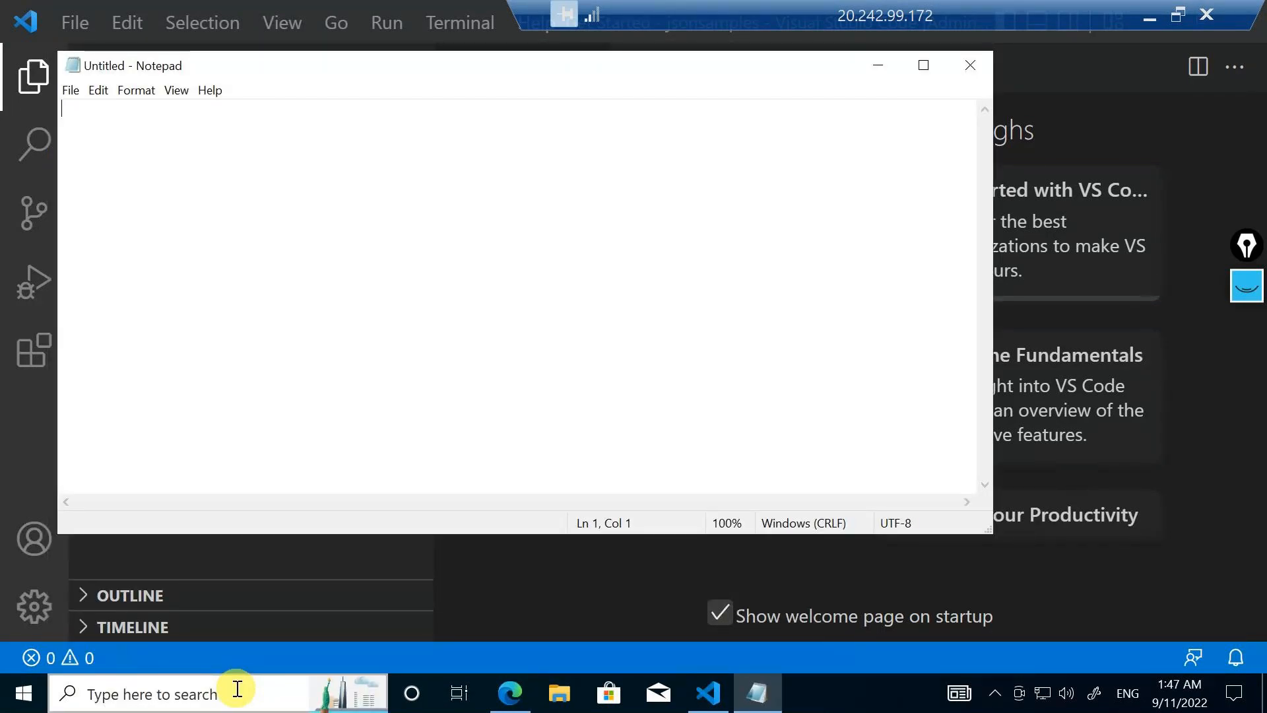
{"action": "key", "text": "ctrl+plus"}
{"action": "key", "text": "ctrl+plus"}
{"action": "key", "text": "ctrl+plus"}
{"action": "key", "text": "ctrl+plus"}
{"action": "key", "text": "ctrl+plus"}
{"action": "key", "text": "ctrl+plus"}
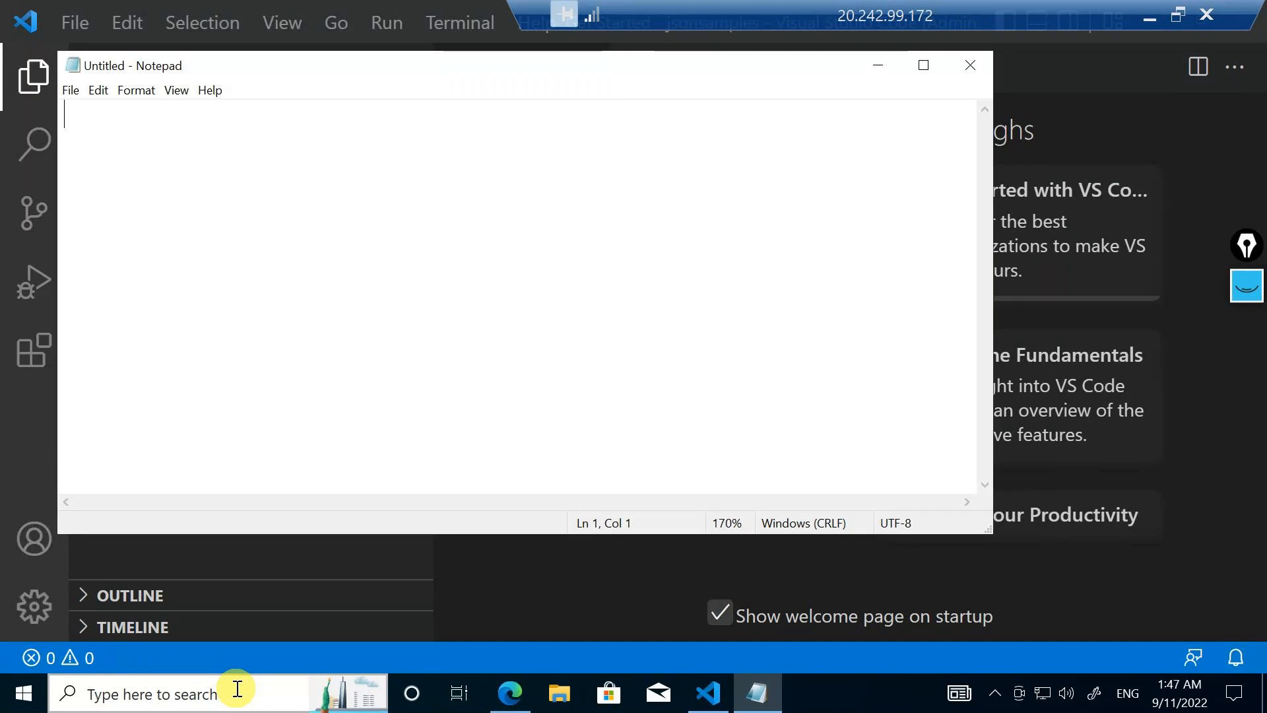
{"action": "left_click", "coordinate": [238, 689]}
{"action": "type", "text": "st"}
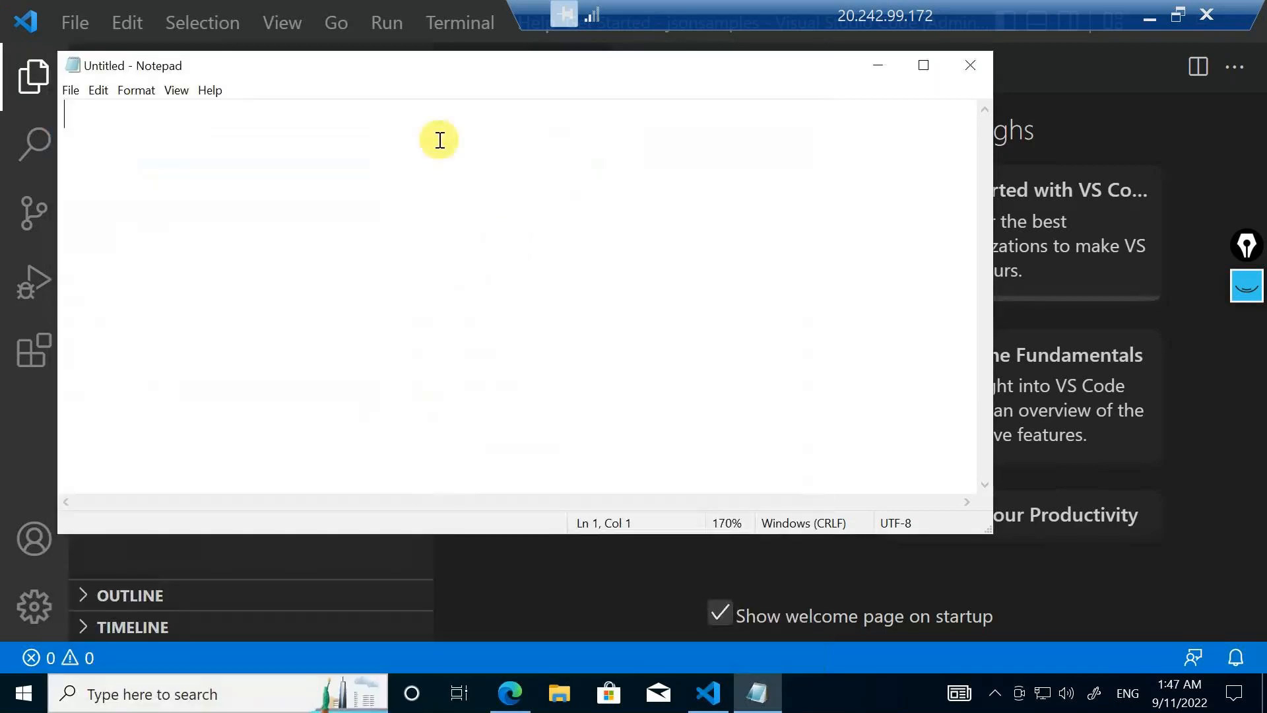
Write the first key-value line "resourcegroupname = testrg" in the blank note
{"action": "type", "text": "res"}
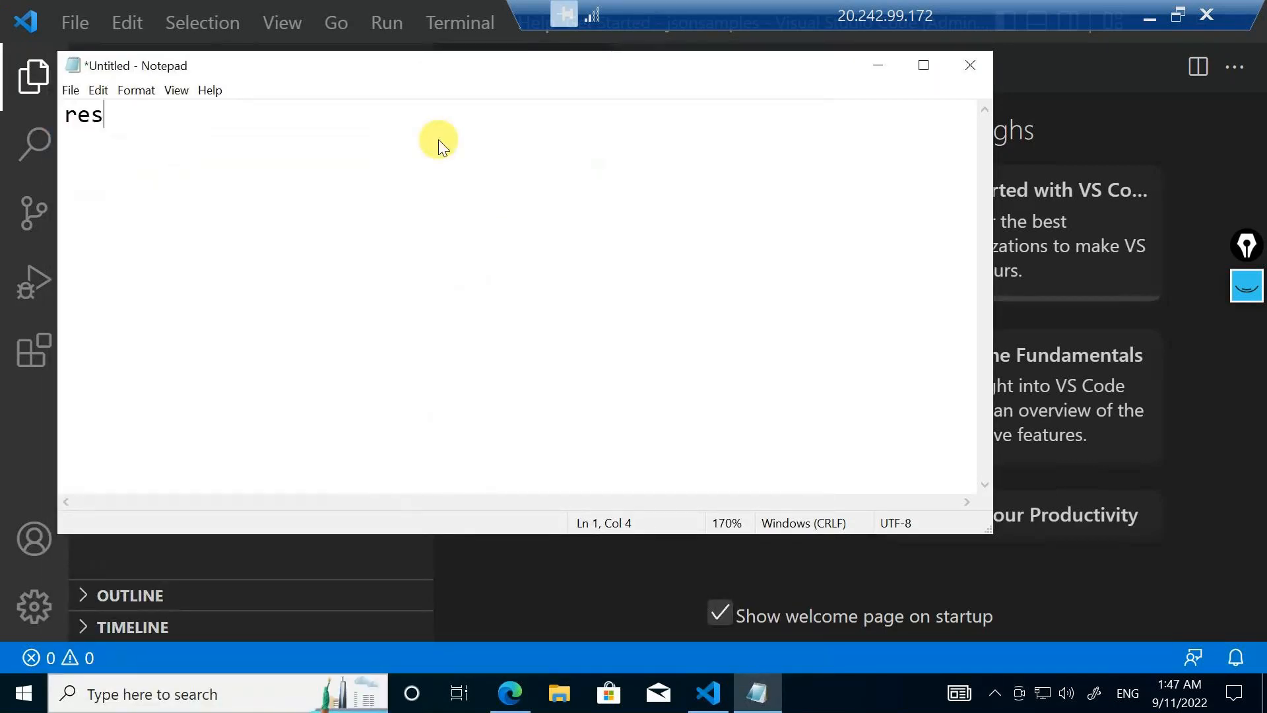
{"action": "type", "text": "ourcegroupb"}
{"action": "key", "text": "BackSpace"}
{"action": "type", "text": "n"}
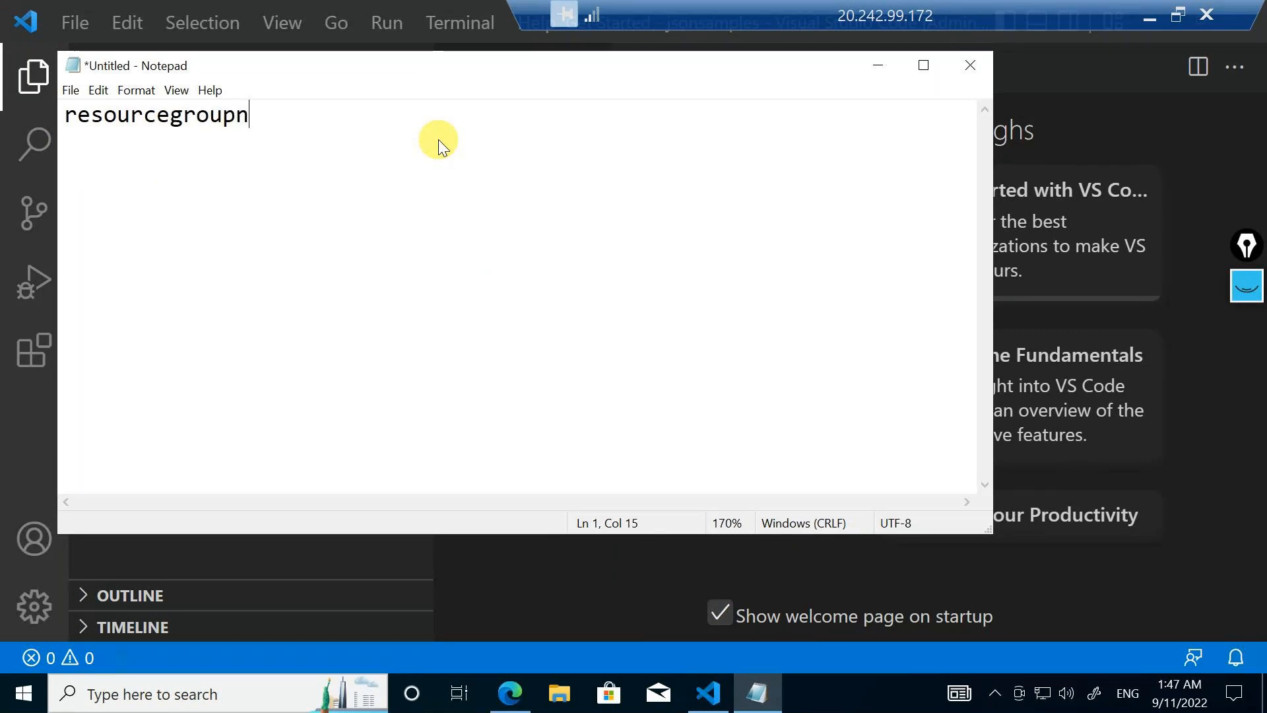
{"action": "type", "text": "ame = "}
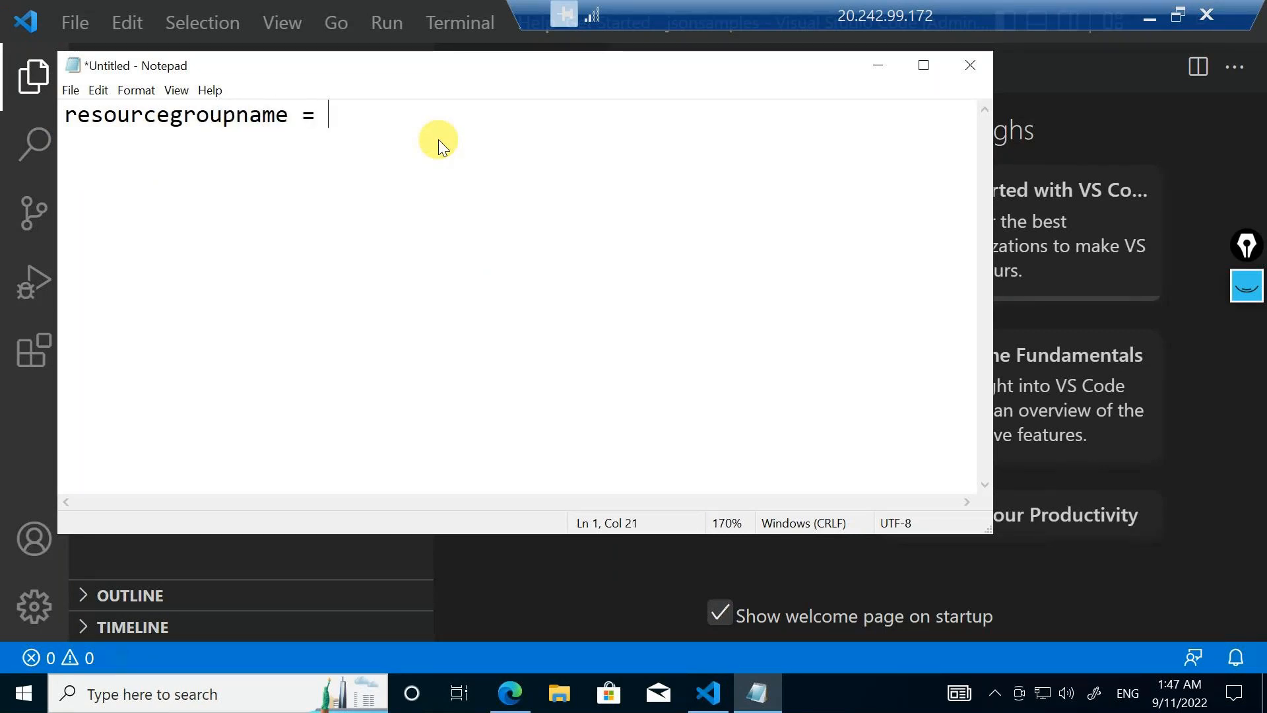
{"action": "type", "text": "testrg"}
{"action": "key", "text": "Return"}
Add a second line reading "storageaccountname = demostorage" below the resource group name
{"action": "type", "text": "stora"}
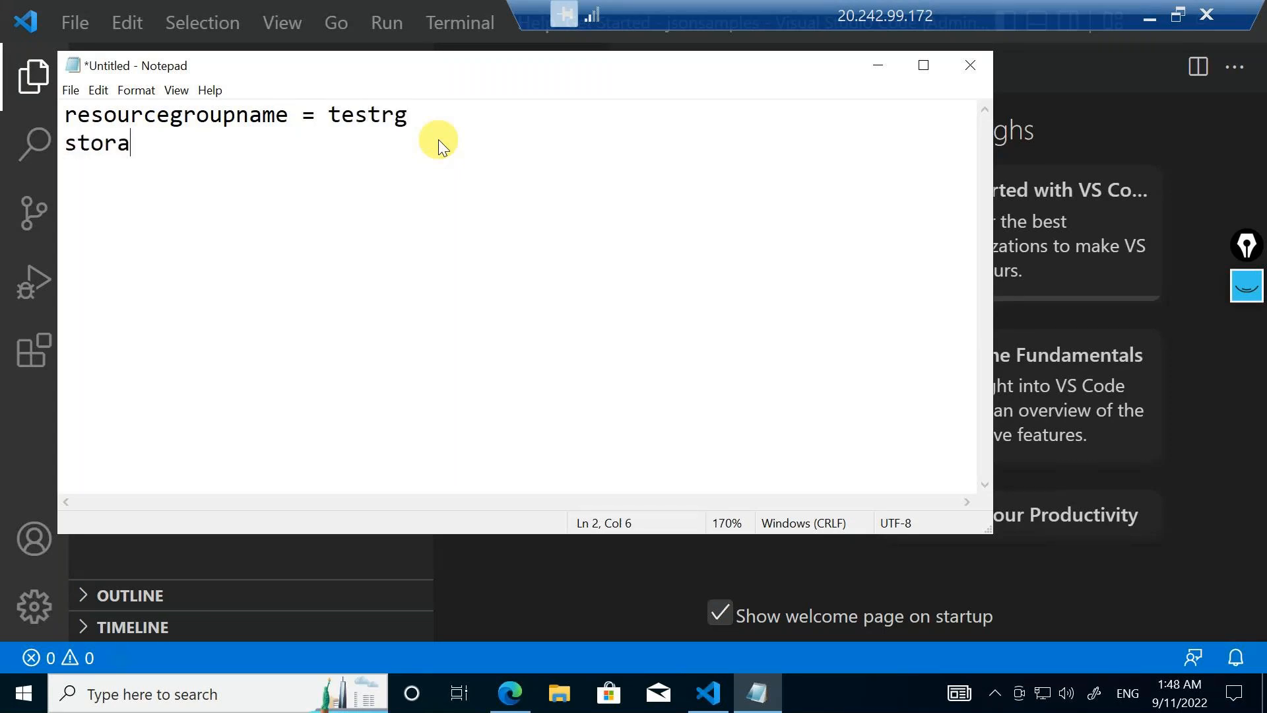
{"action": "type", "text": "geaccoun"}
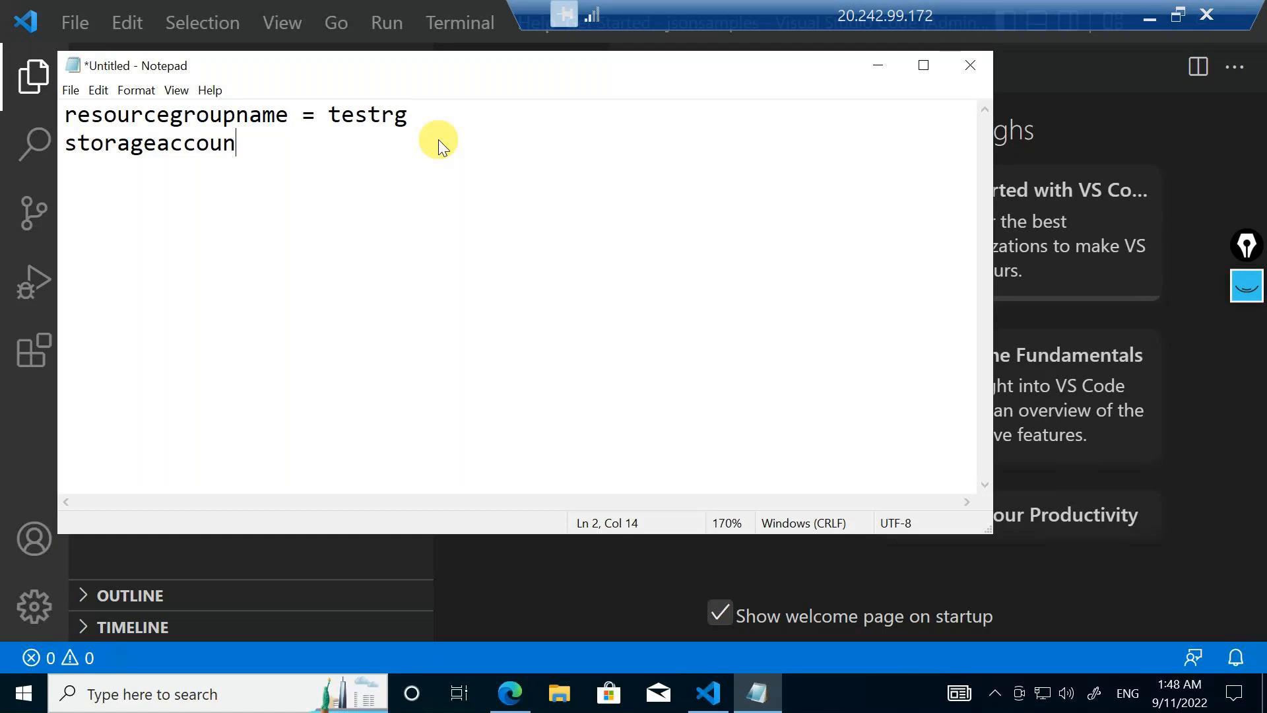
{"action": "type", "text": "tname ="}
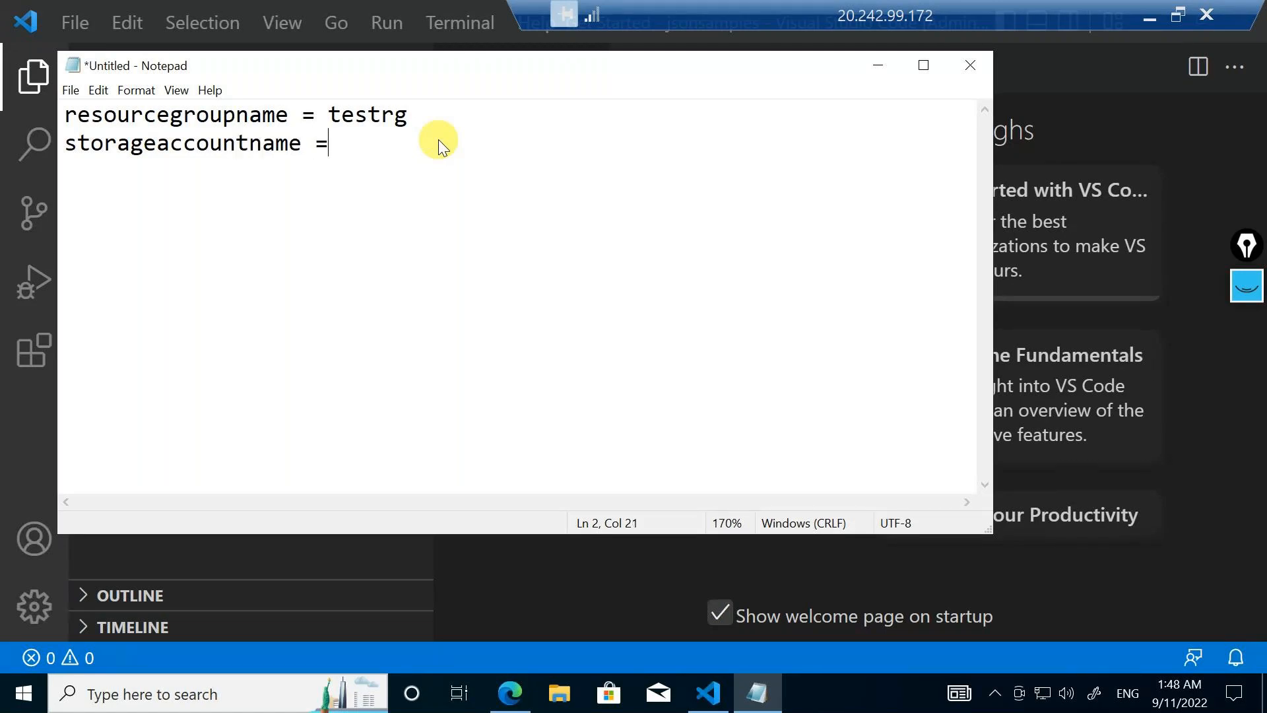
{"action": "type", "text": " demostorage"}
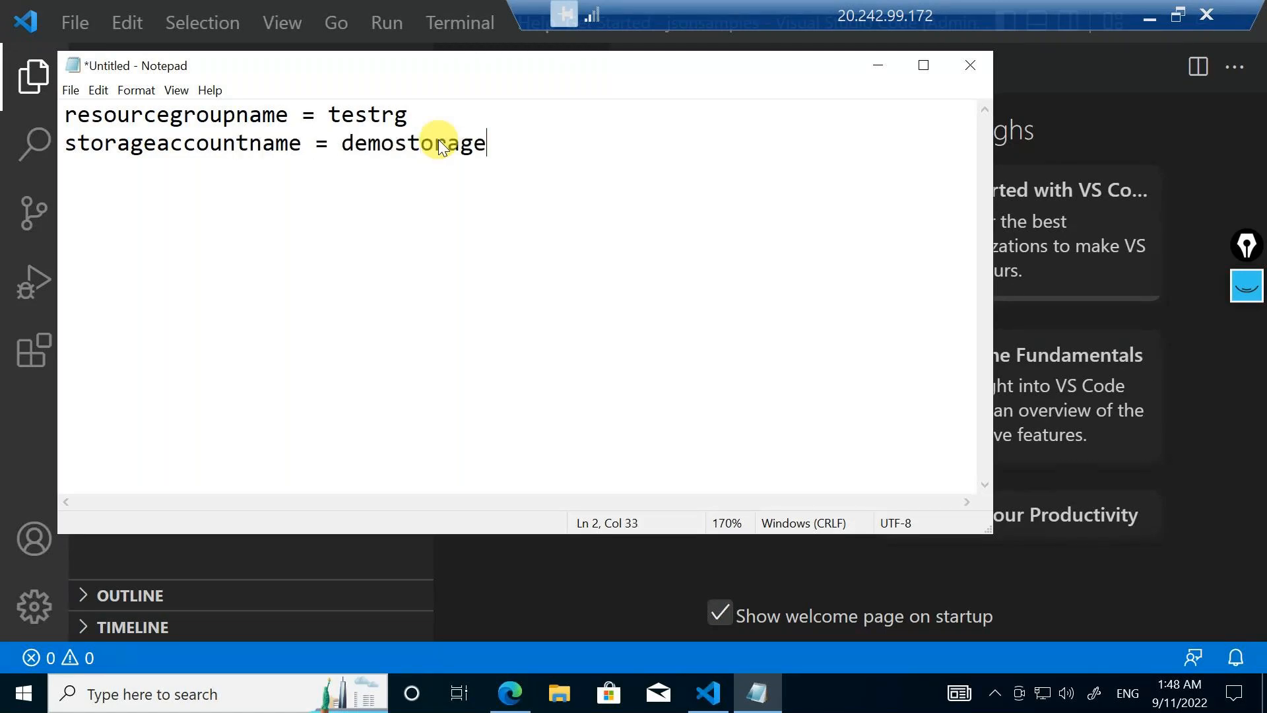
{"action": "key", "text": "Return"}
Add a third line reading "sku = standard_LRS" below the storage account name
{"action": "type", "text": "sku"}
{"action": "type", "text": " = st"}
{"action": "type", "text": "andatrd"}
{"action": "key", "text": "BackSpace"}
{"action": "key", "text": "BackSpace"}
{"action": "key", "text": "BackSpace"}
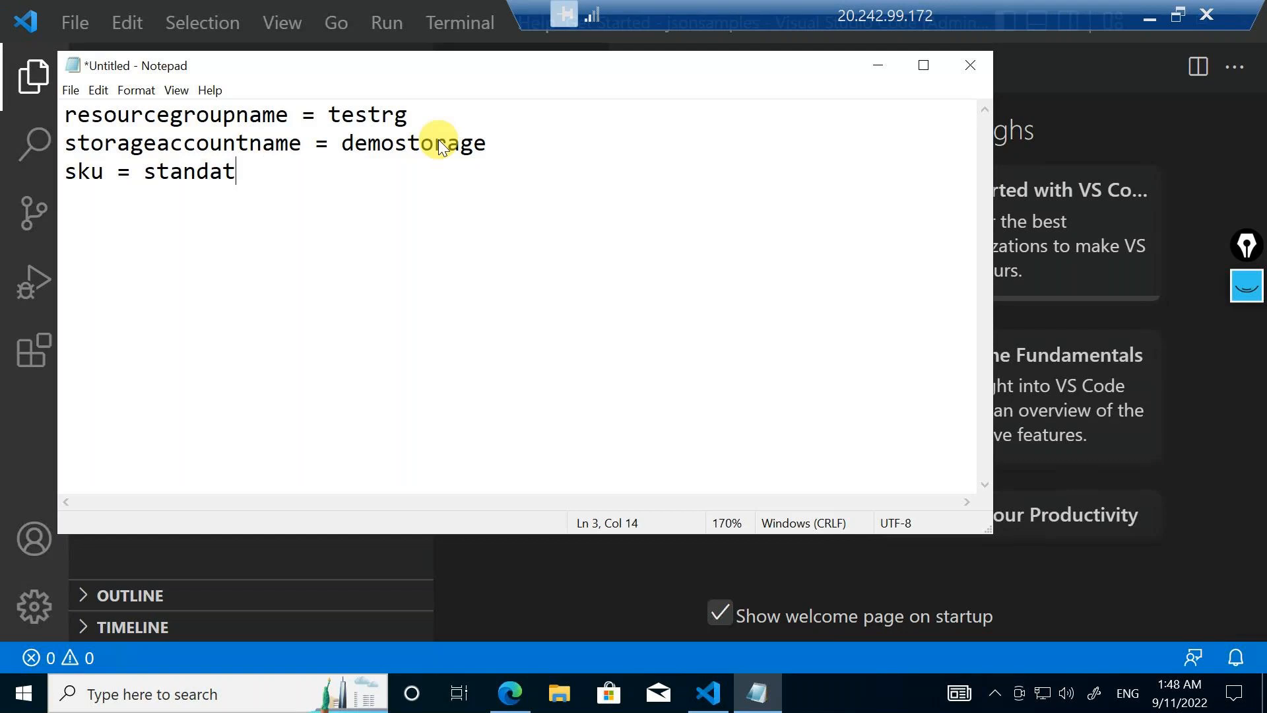
{"action": "type", "text": "rf"}
{"action": "key", "text": "BackSpace"}
{"action": "type", "text": "dlr"}
{"action": "key", "text": "BackSpace"}
{"action": "key", "text": "BackSpace"}
{"action": "type", "text": "_LRS"}
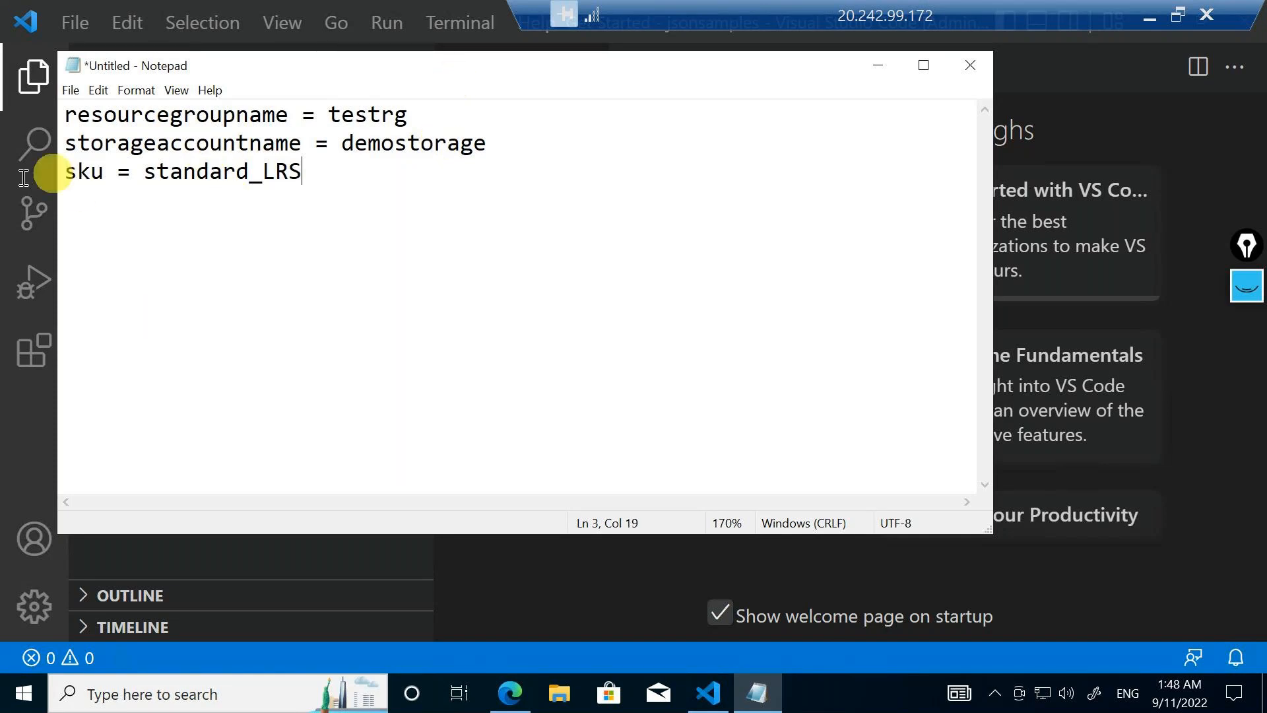
Review the key-value lines in the note, focusing on the equals sign in the first line, and return to Visual Studio Code
{"action": "left_click_drag", "start_coordinate": [303, 171], "coordinate": [63, 109]}
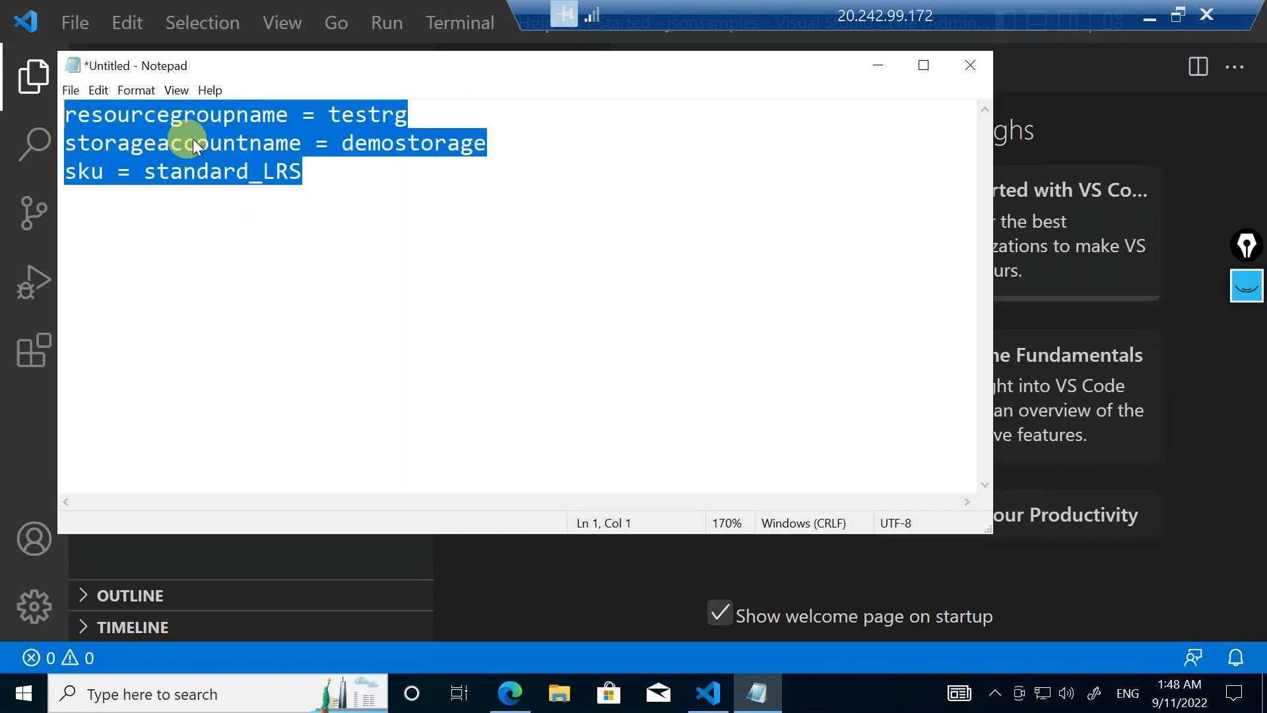
{"action": "double_click", "coordinate": [317, 114]}
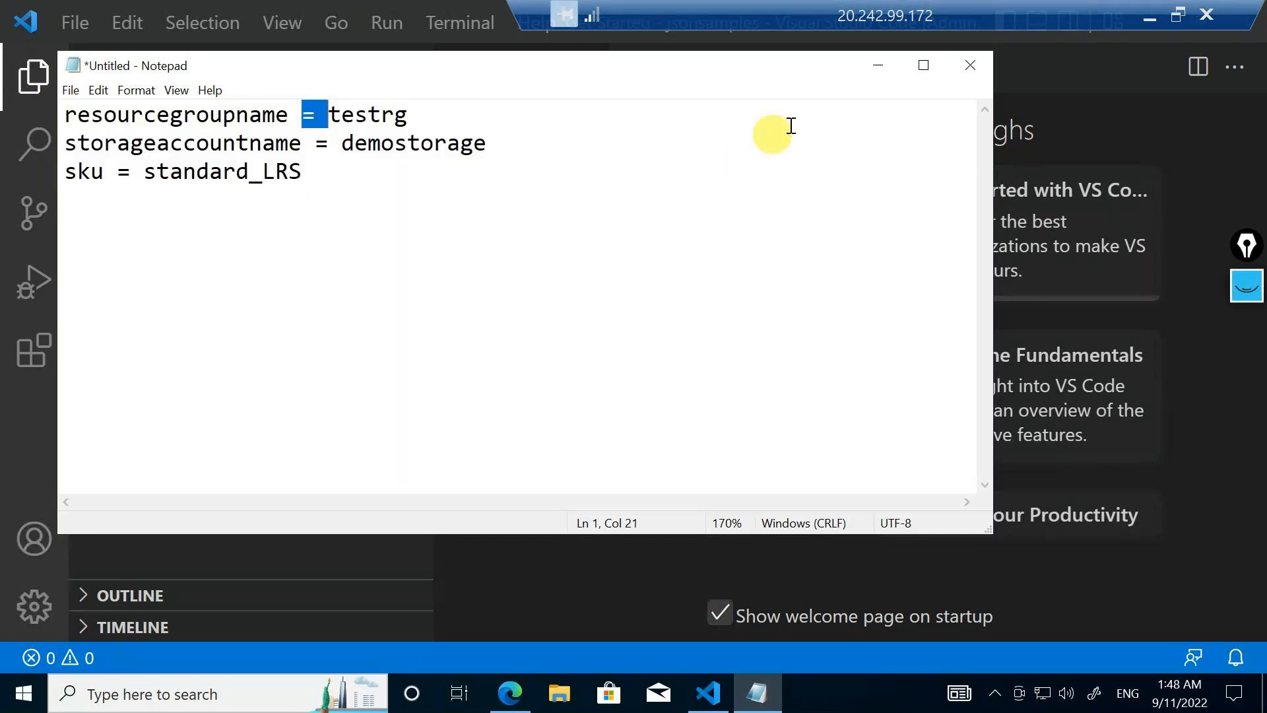
{"action": "left_click", "coordinate": [367, 114]}
{"action": "left_click", "coordinate": [875, 68]}
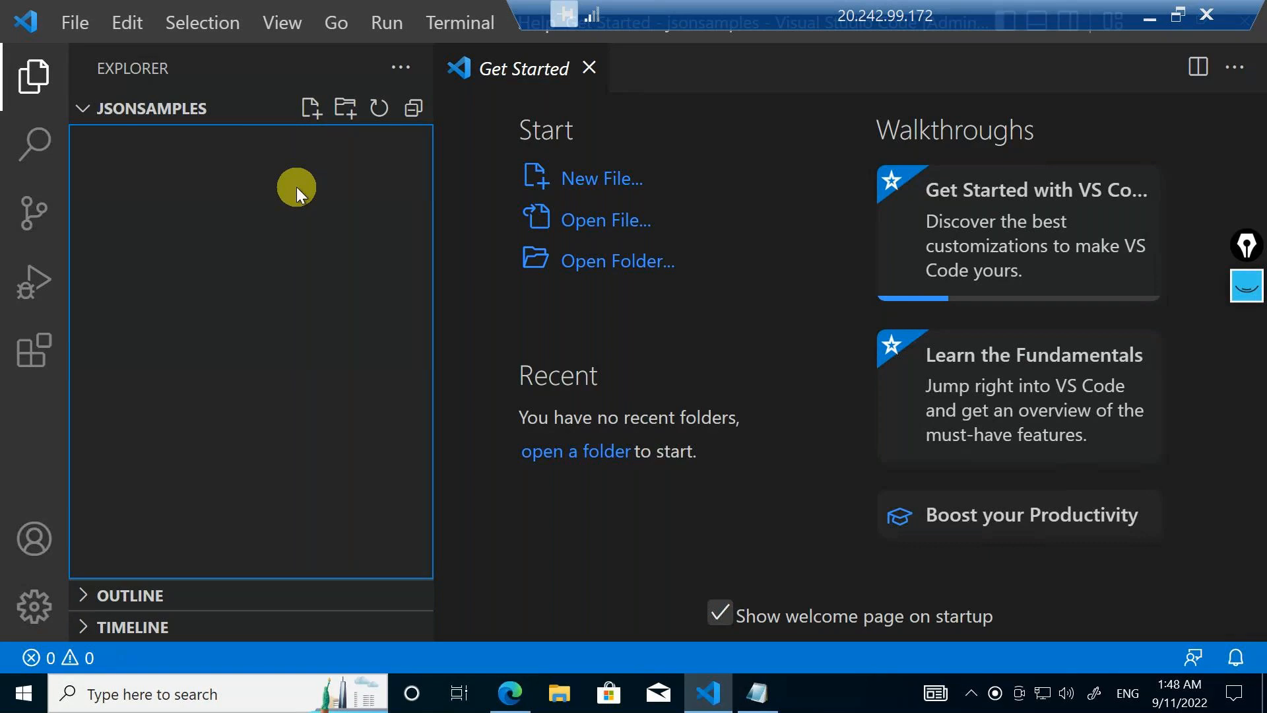
Create a new file named storagedetails.json in the jsonsamples folder
{"action": "left_click", "coordinate": [305, 119]}
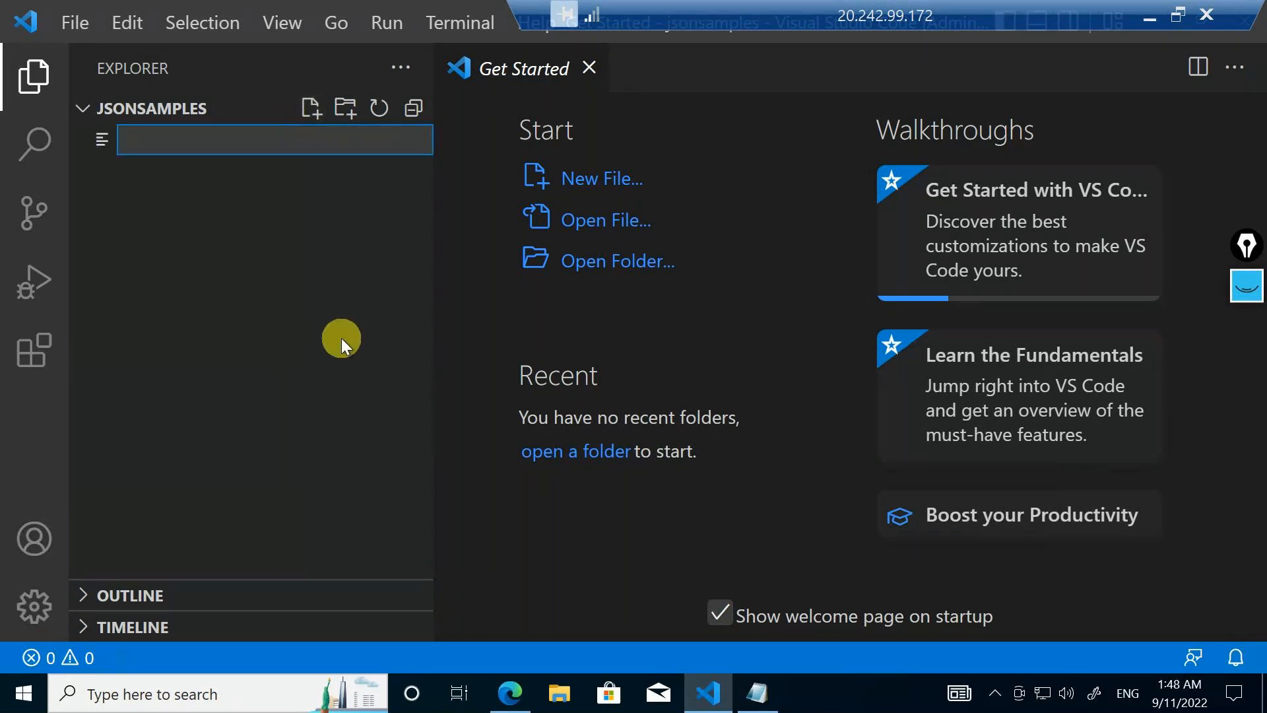
{"action": "type", "text": "storagedetails.json"}
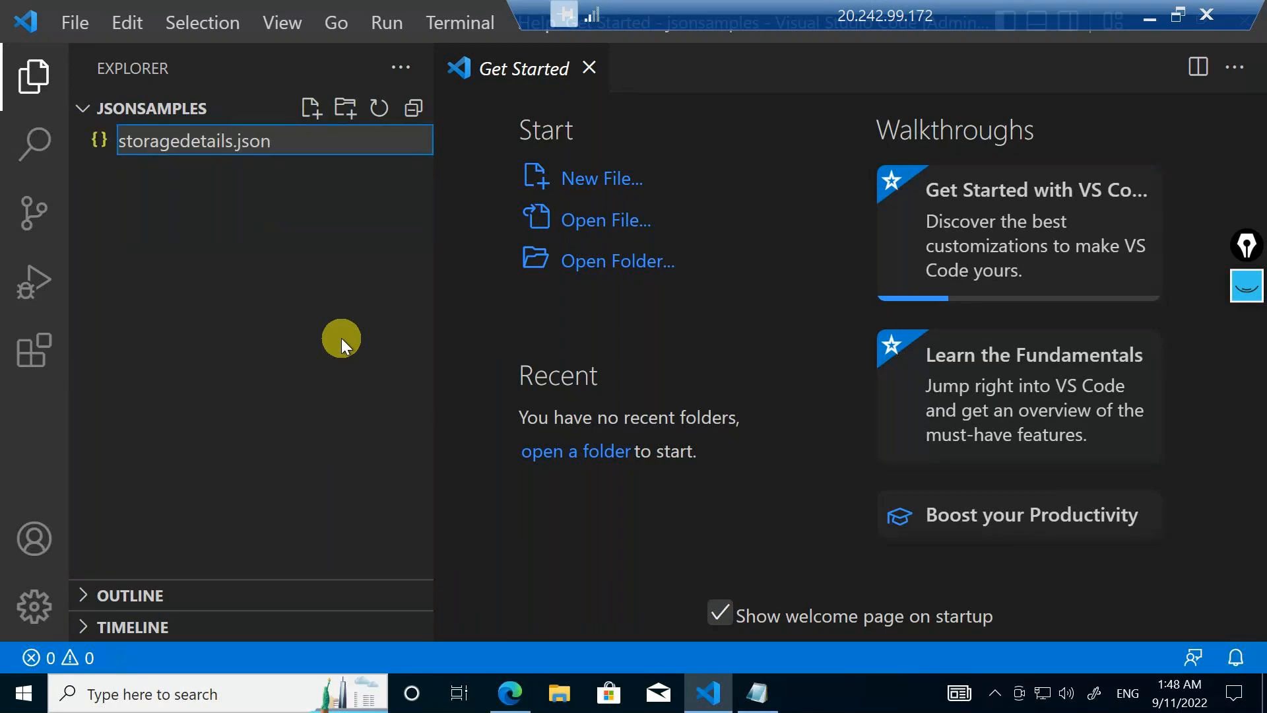
{"action": "key", "text": "Return"}
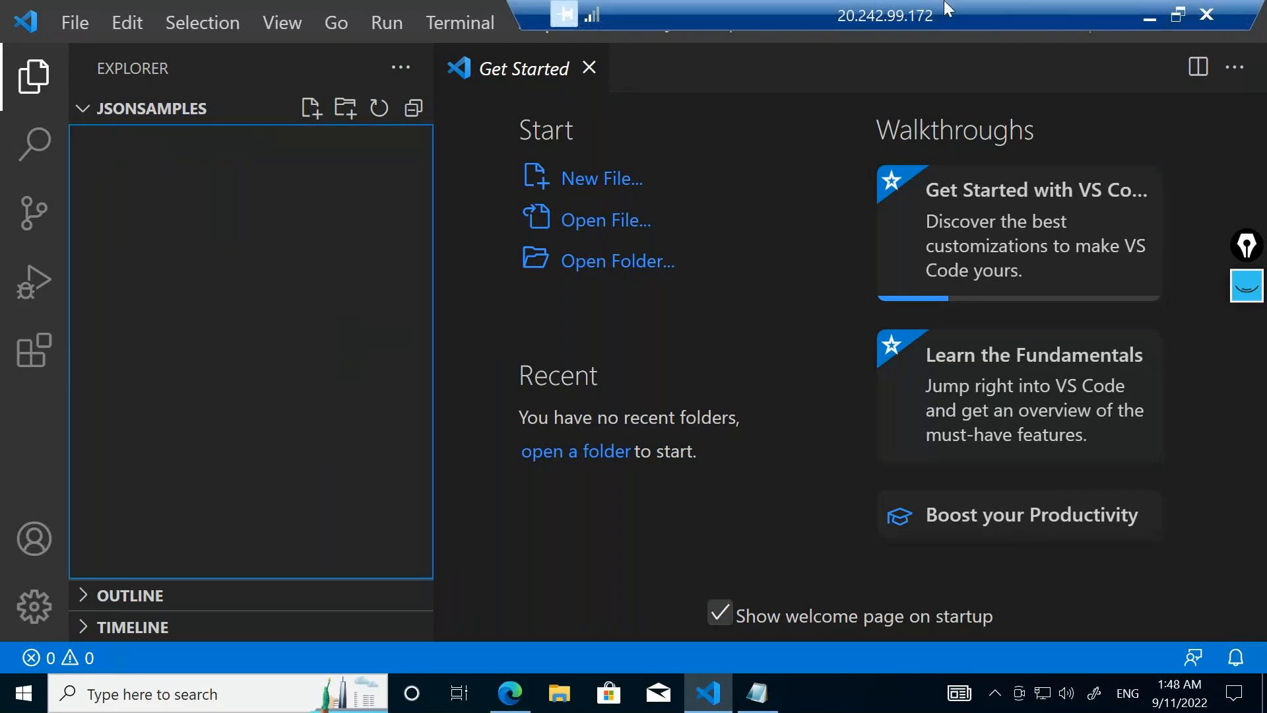
{"action": "left_click", "coordinate": [590, 69]}
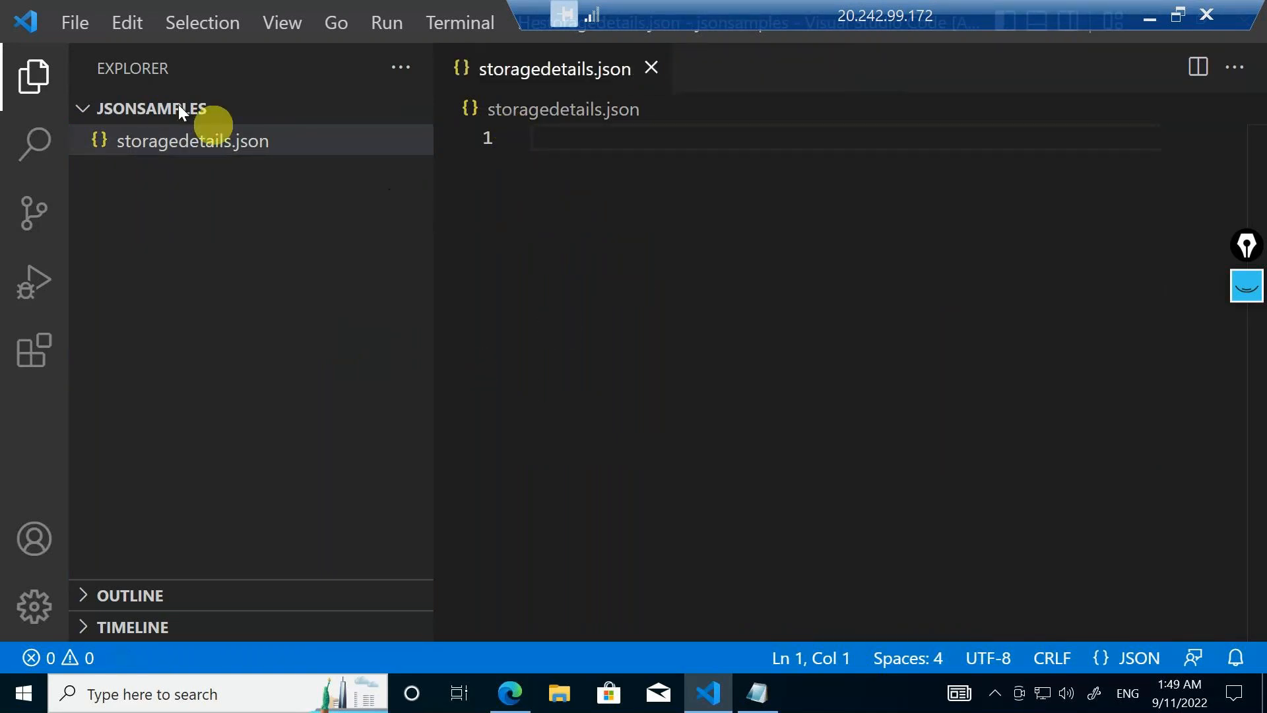
Hide the Explorer side bar to widen the editor and check the file's language mode and schema status
{"action": "left_click", "coordinate": [33, 71]}
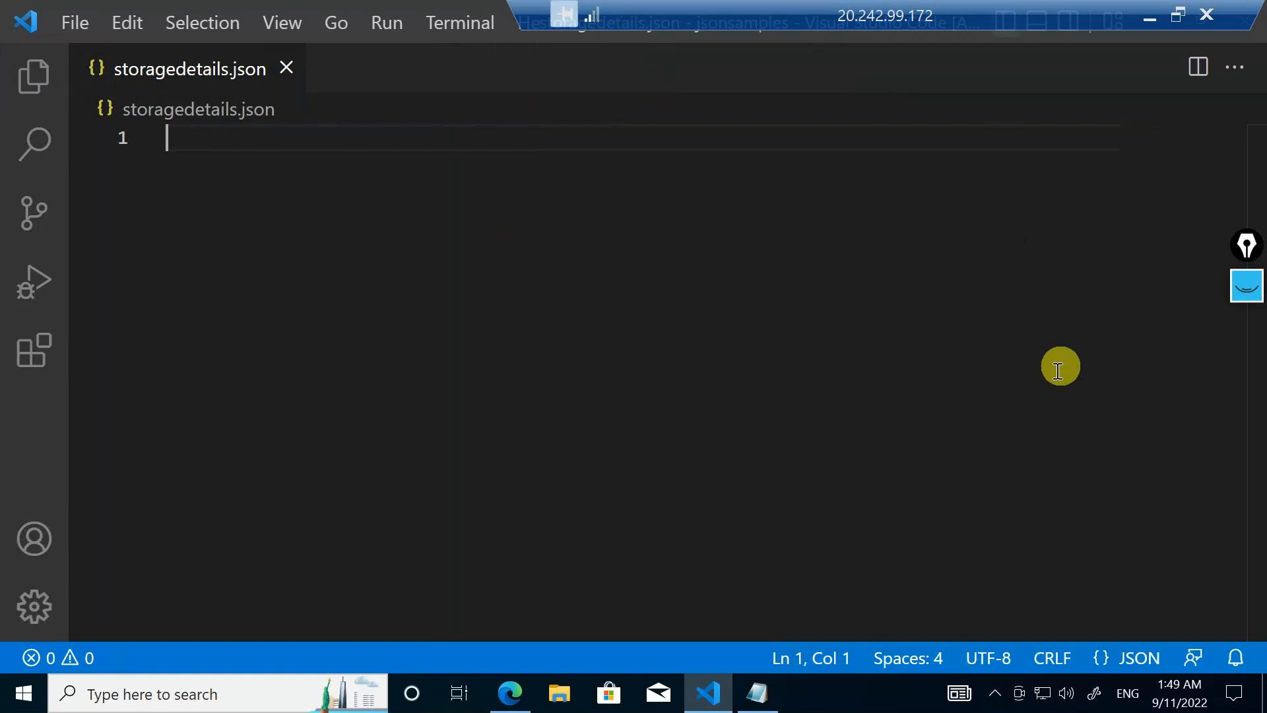
{"action": "left_click", "coordinate": [37, 75]}
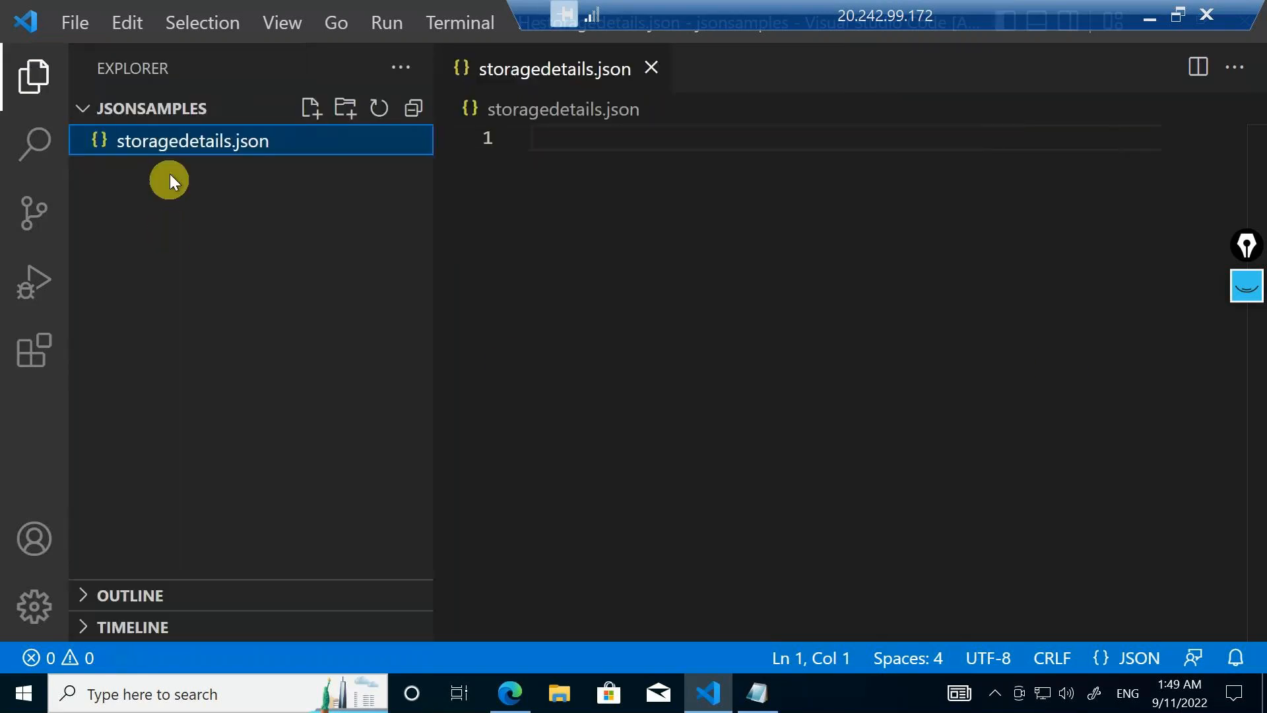
{"action": "left_click", "coordinate": [34, 75]}
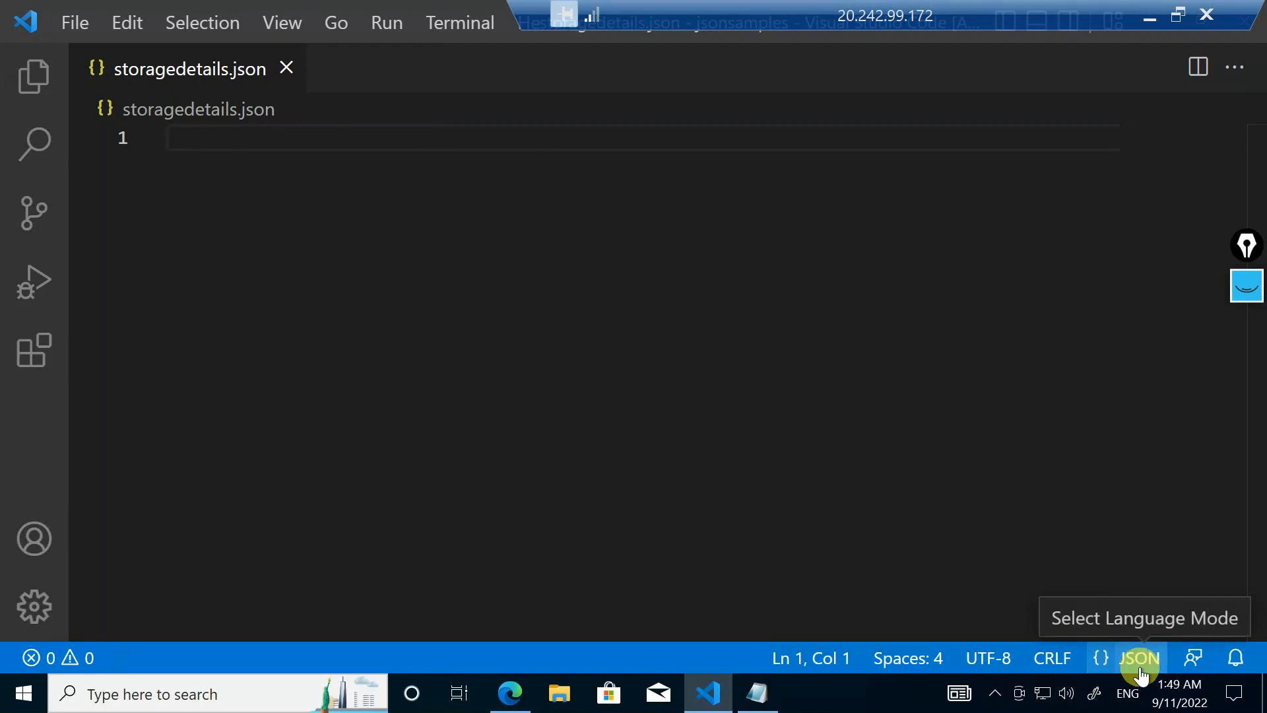
{"action": "mouse_move", "coordinate": [1103, 659]}
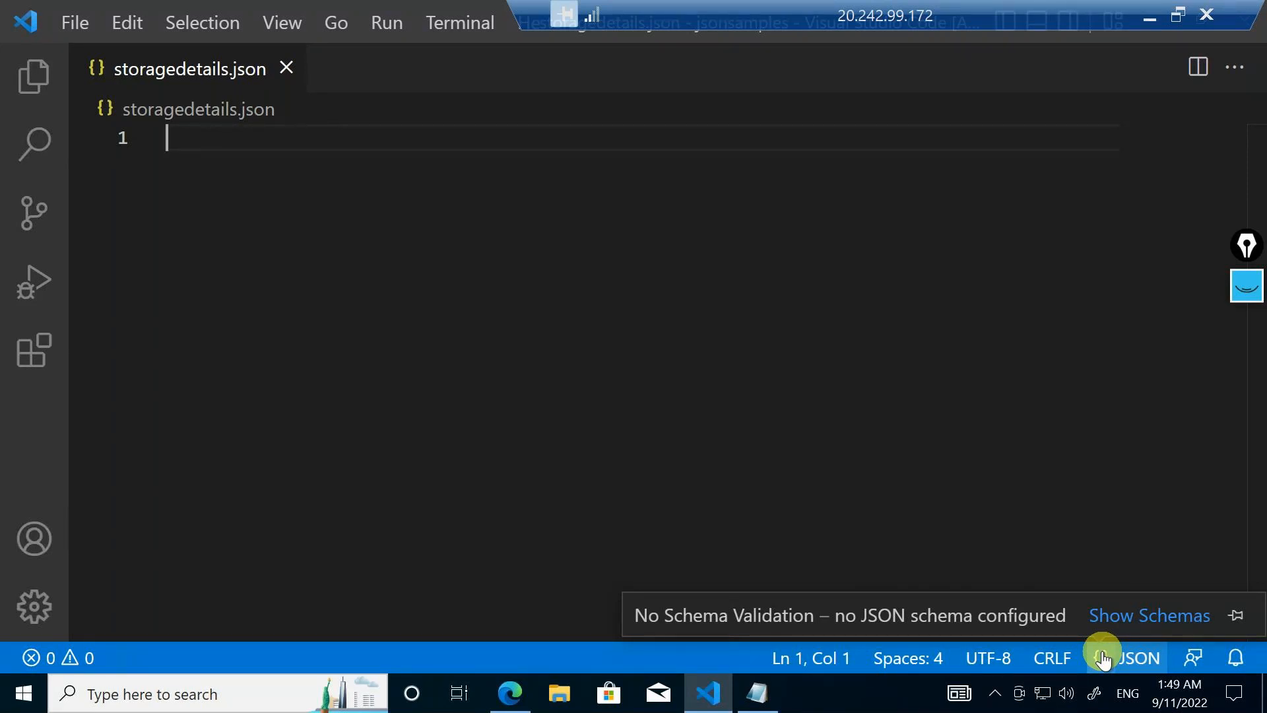
Try plain text "resourcegroupname =" in storagedetails.json, inspect its syntax problem, and clear the line
{"action": "type", "text": "resourcegrou"}
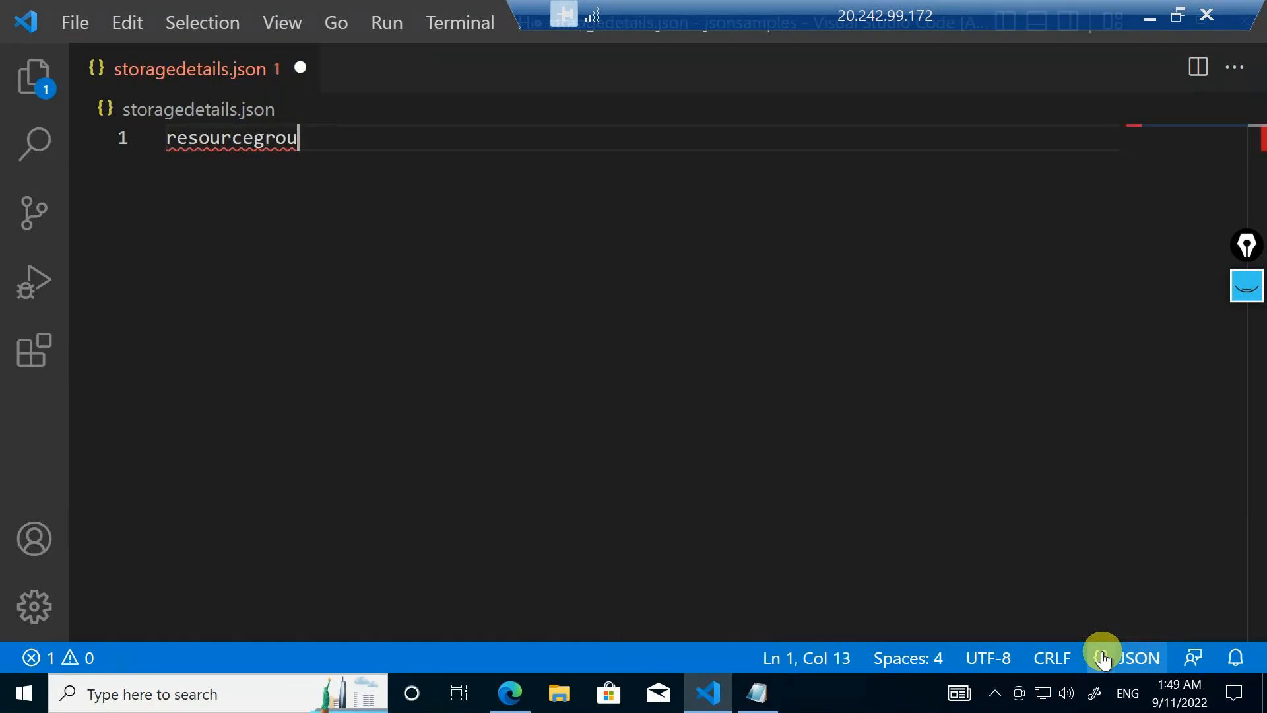
{"action": "type", "text": "pname ="}
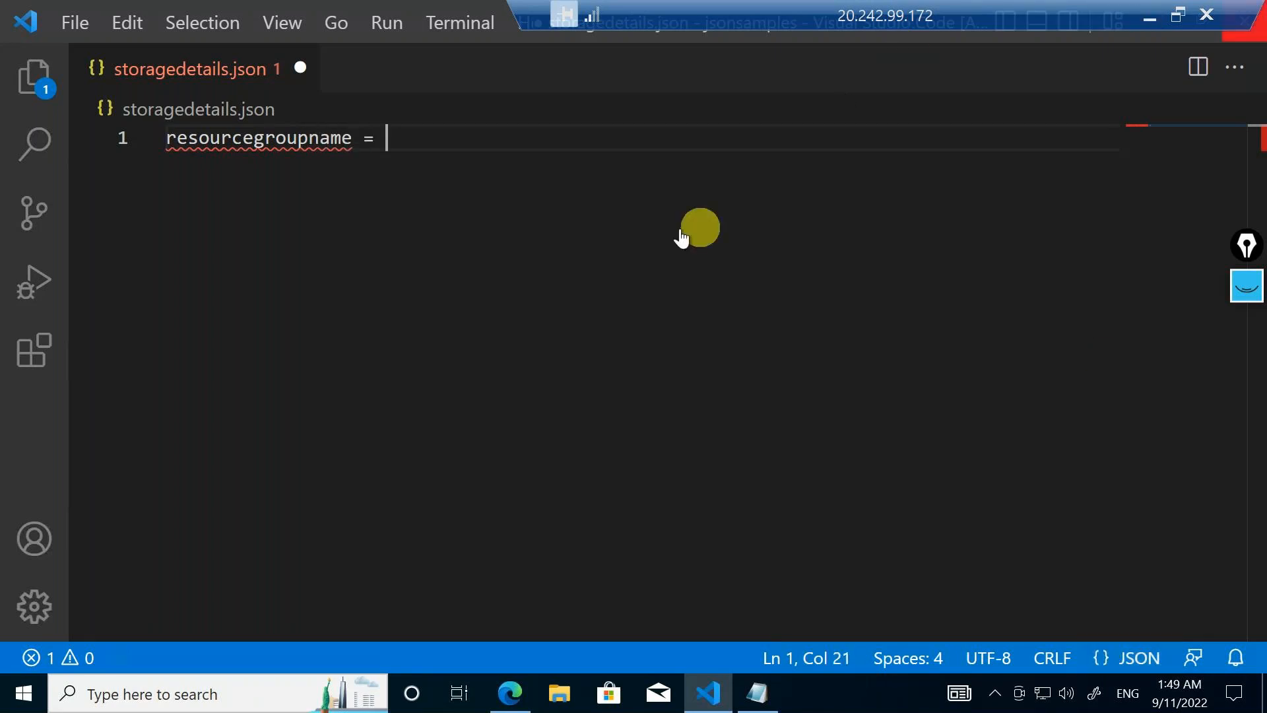
{"action": "mouse_move", "coordinate": [274, 141]}
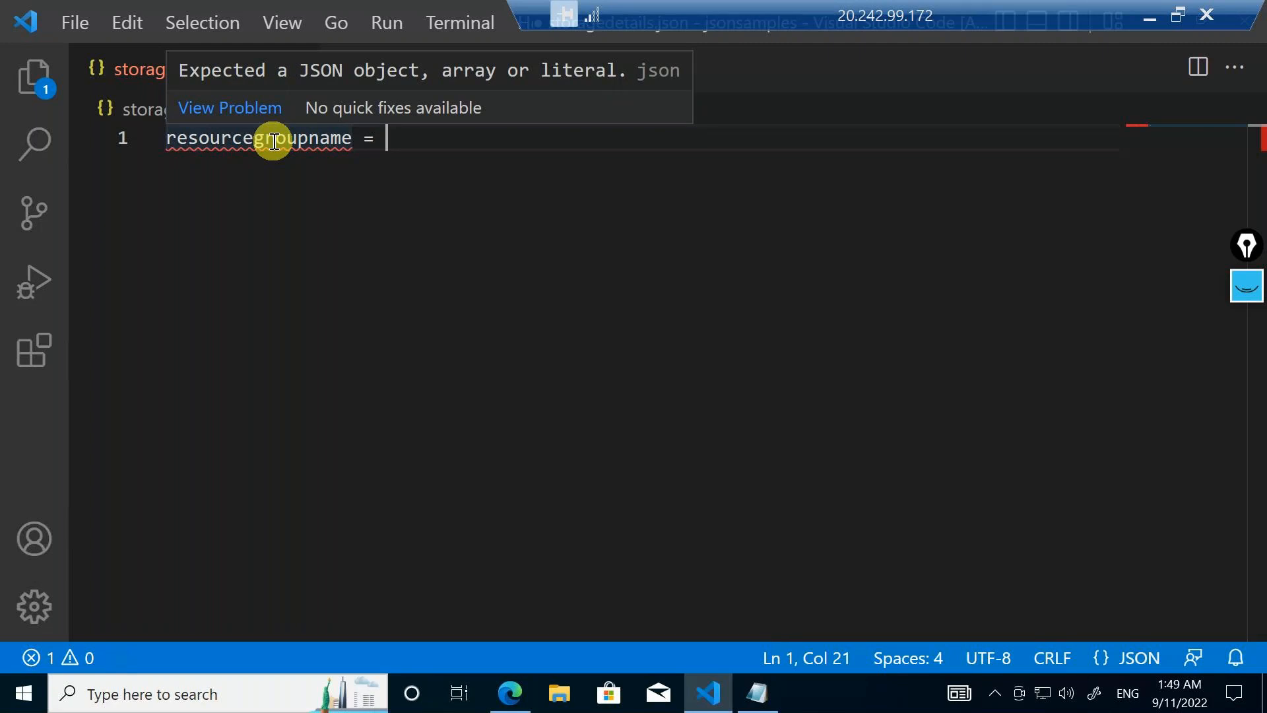
{"action": "left_click_drag", "start_coordinate": [419, 141], "coordinate": [147, 119]}
{"action": "key", "text": "BackSpace"}
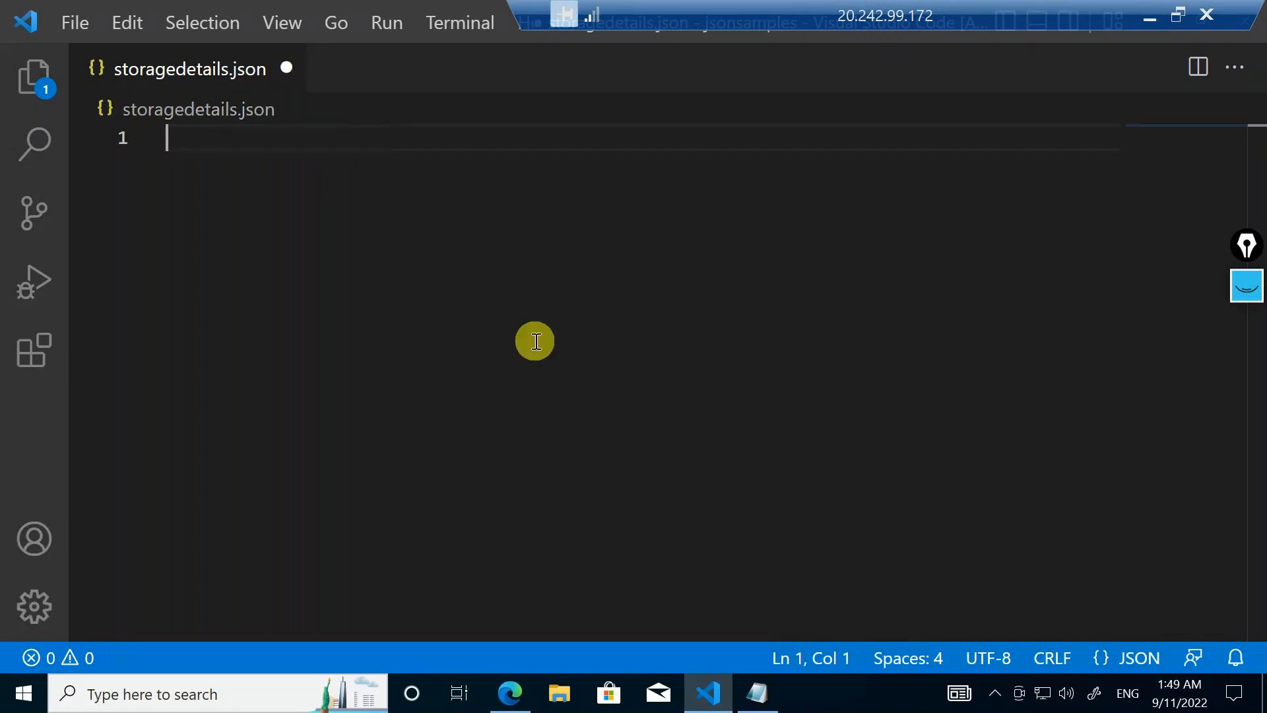
Start a JSON object with curly braces and an empty line between them
{"action": "type", "text": "{"}
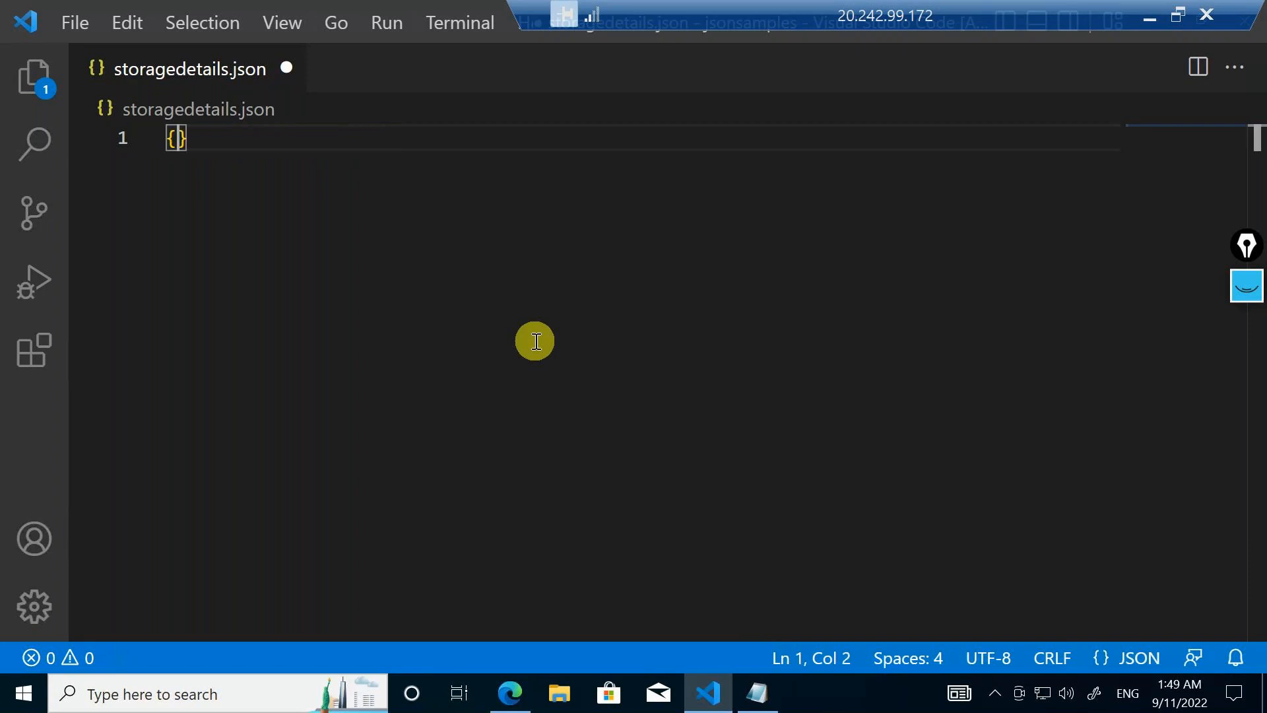
{"action": "key", "text": "Return"}
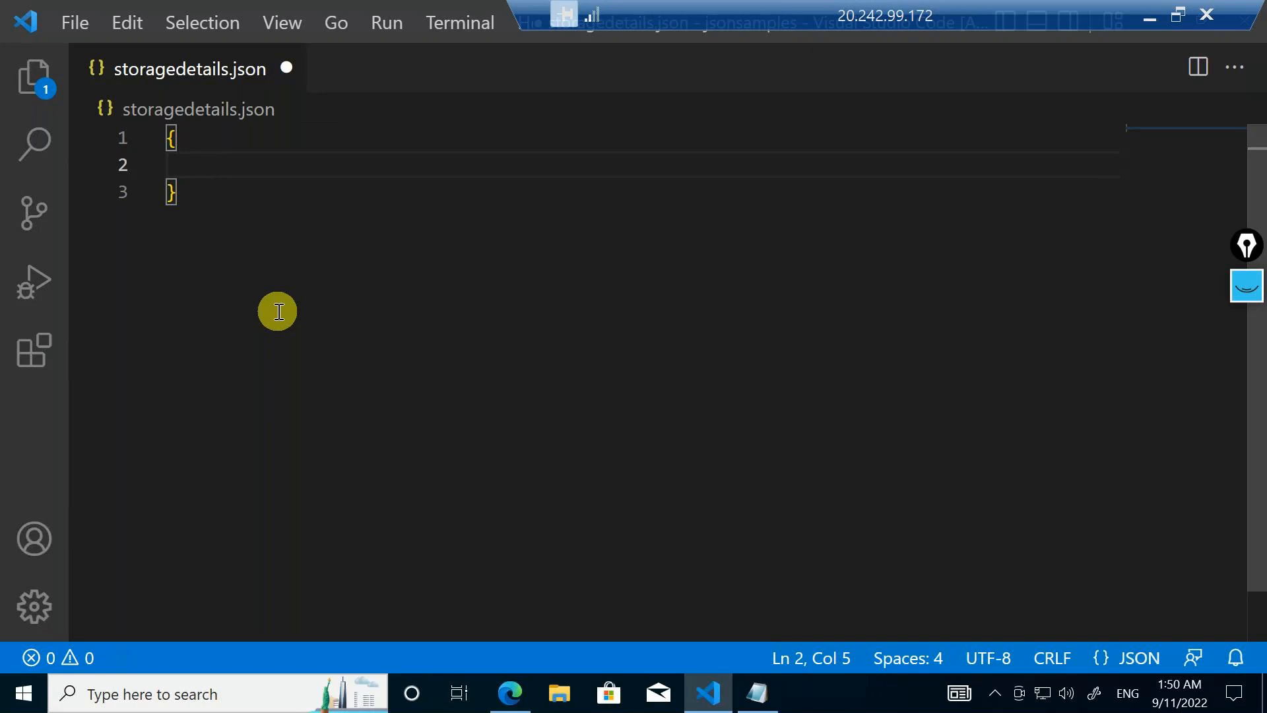
Switch to the Notepad note, review the key and value of each of its three lines, and return to the JSON file
{"action": "left_click", "coordinate": [759, 692]}
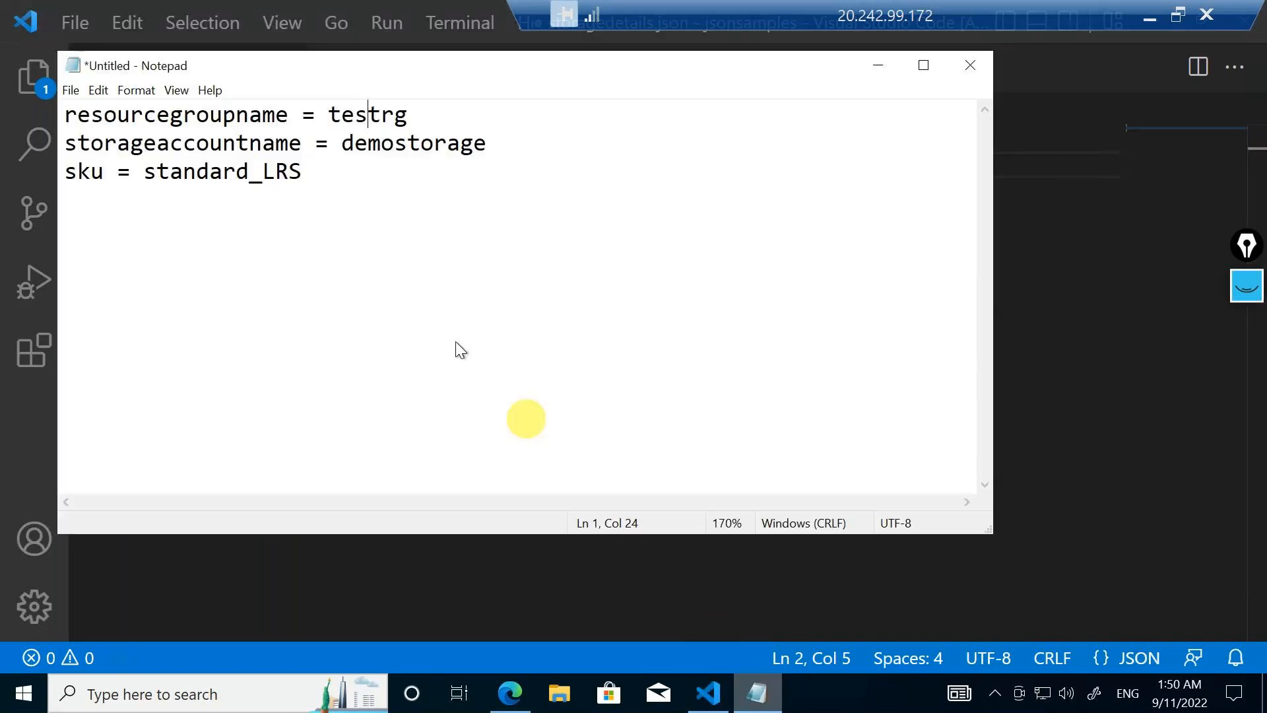
{"action": "double_click", "coordinate": [221, 112]}
{"action": "double_click", "coordinate": [390, 120]}
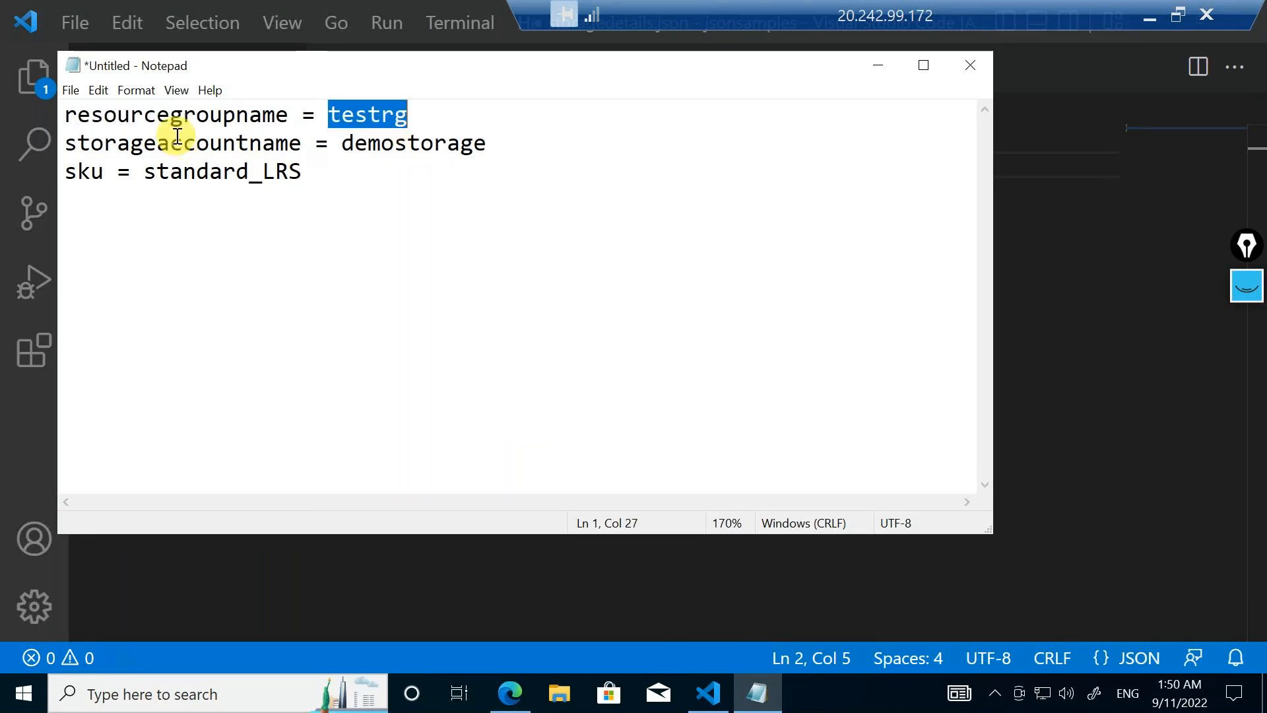
{"action": "double_click", "coordinate": [198, 146]}
{"action": "double_click", "coordinate": [380, 140]}
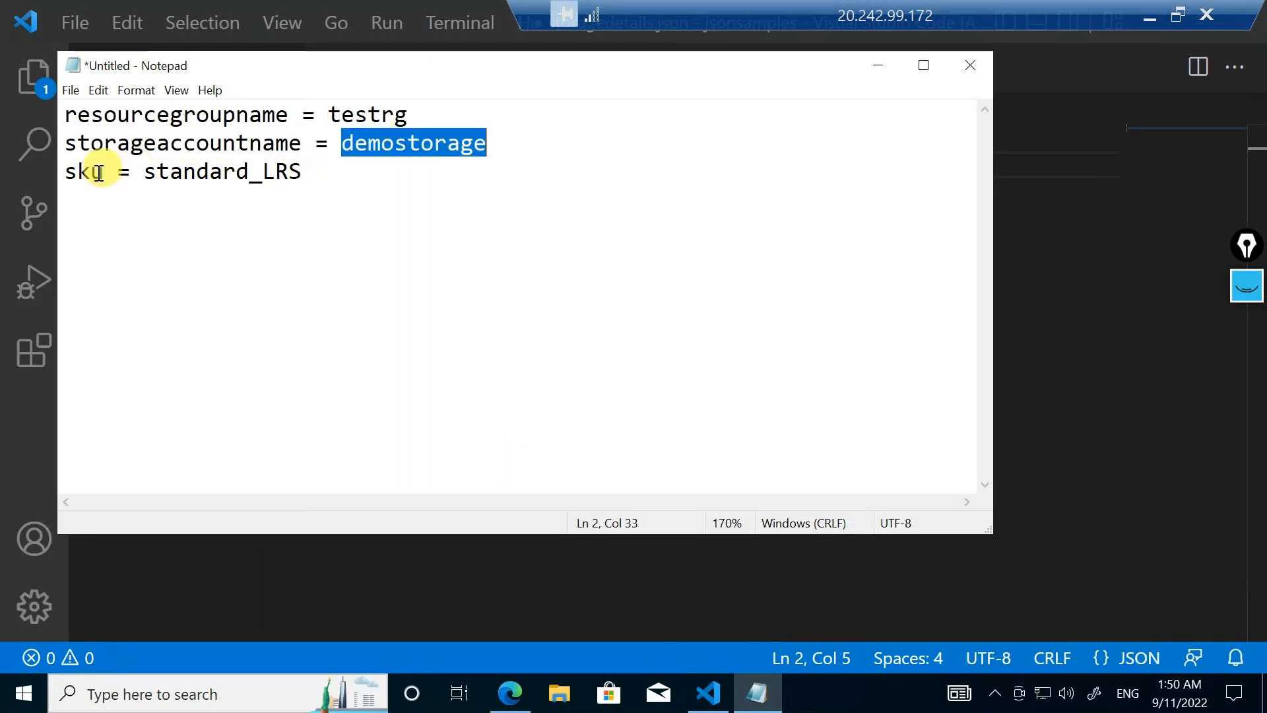
{"action": "double_click", "coordinate": [97, 170]}
{"action": "double_click", "coordinate": [219, 187]}
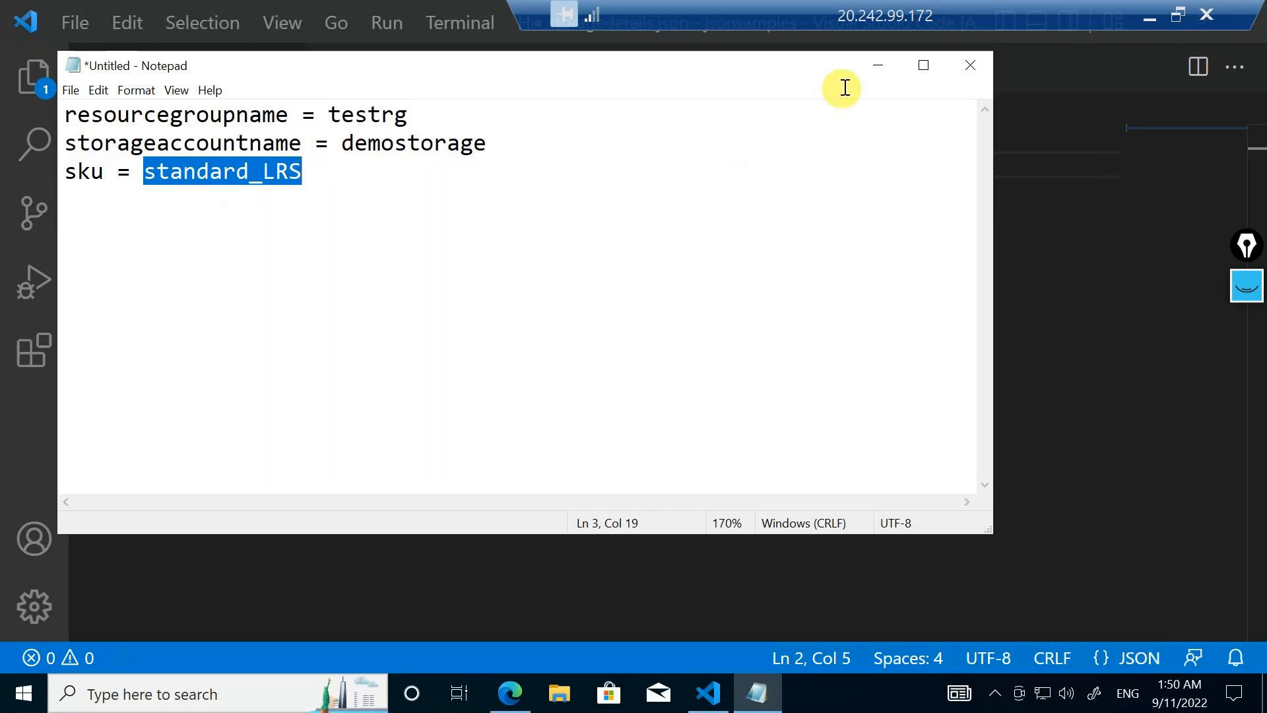
{"action": "left_click", "coordinate": [874, 65]}
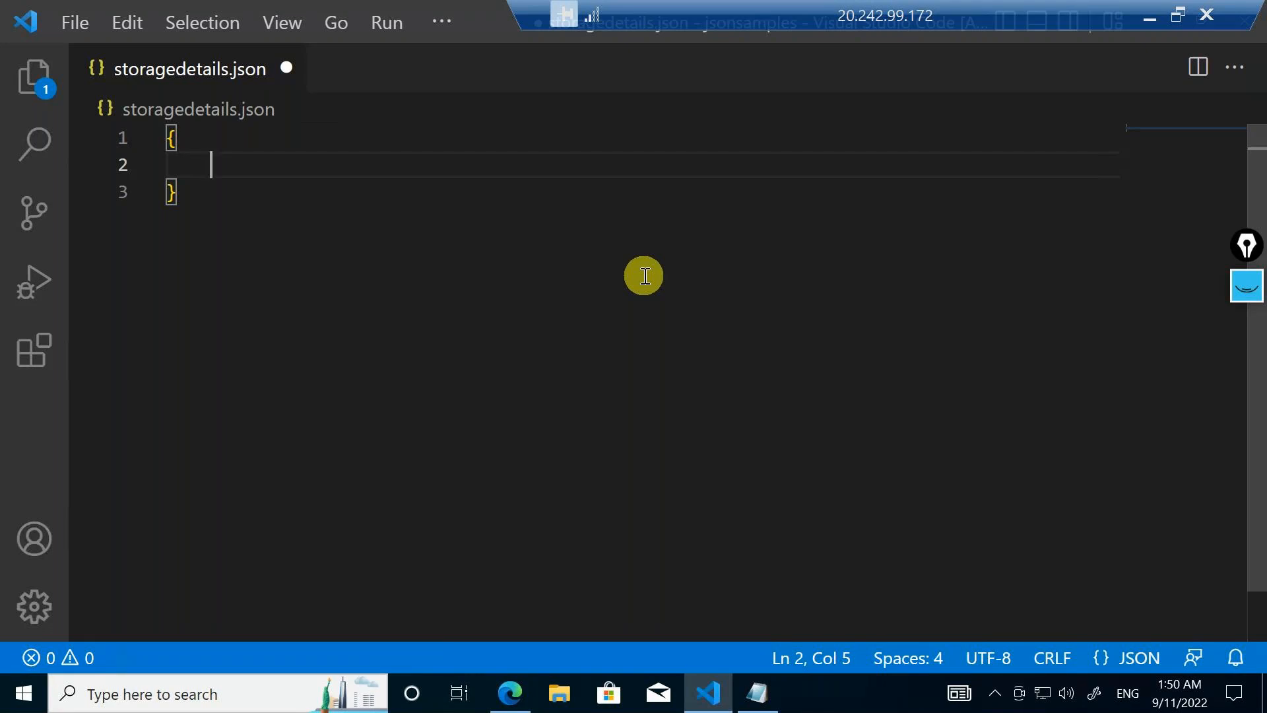
Add the pair "resourcegroupname":"demorg" inside the curly braces
{"action": "type", "text": "\""}
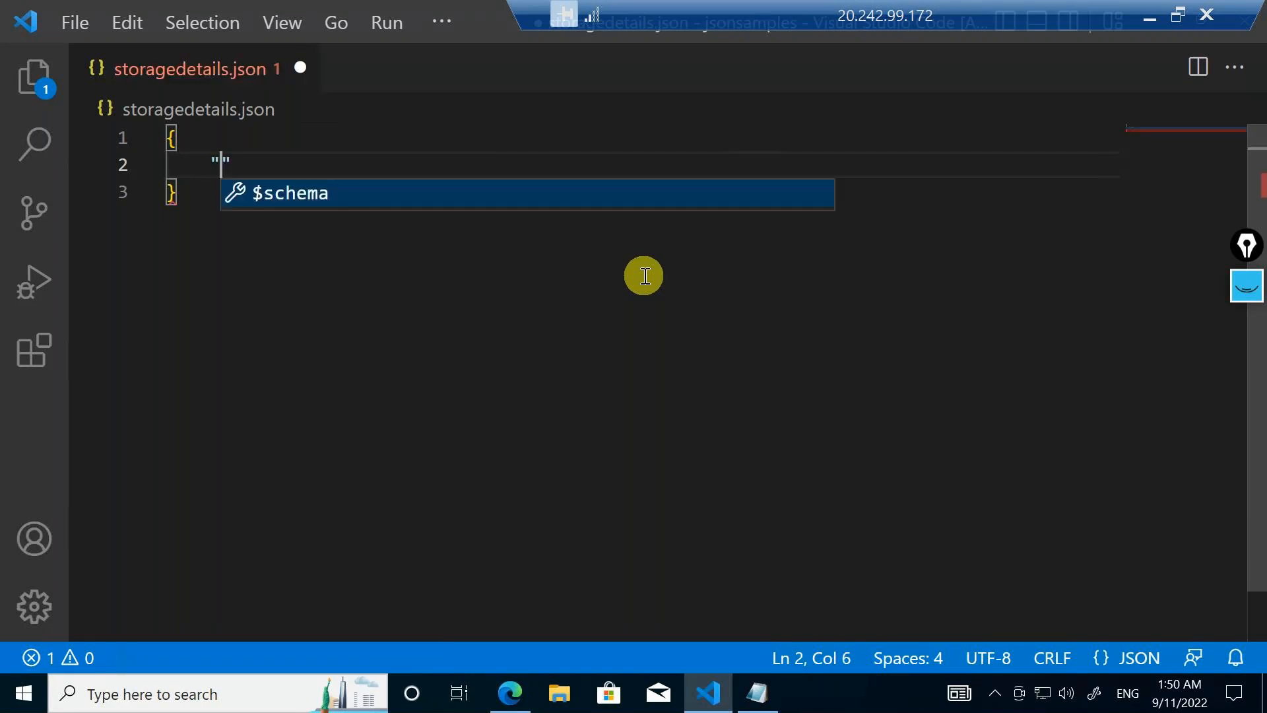
{"action": "type", "text": "resou"}
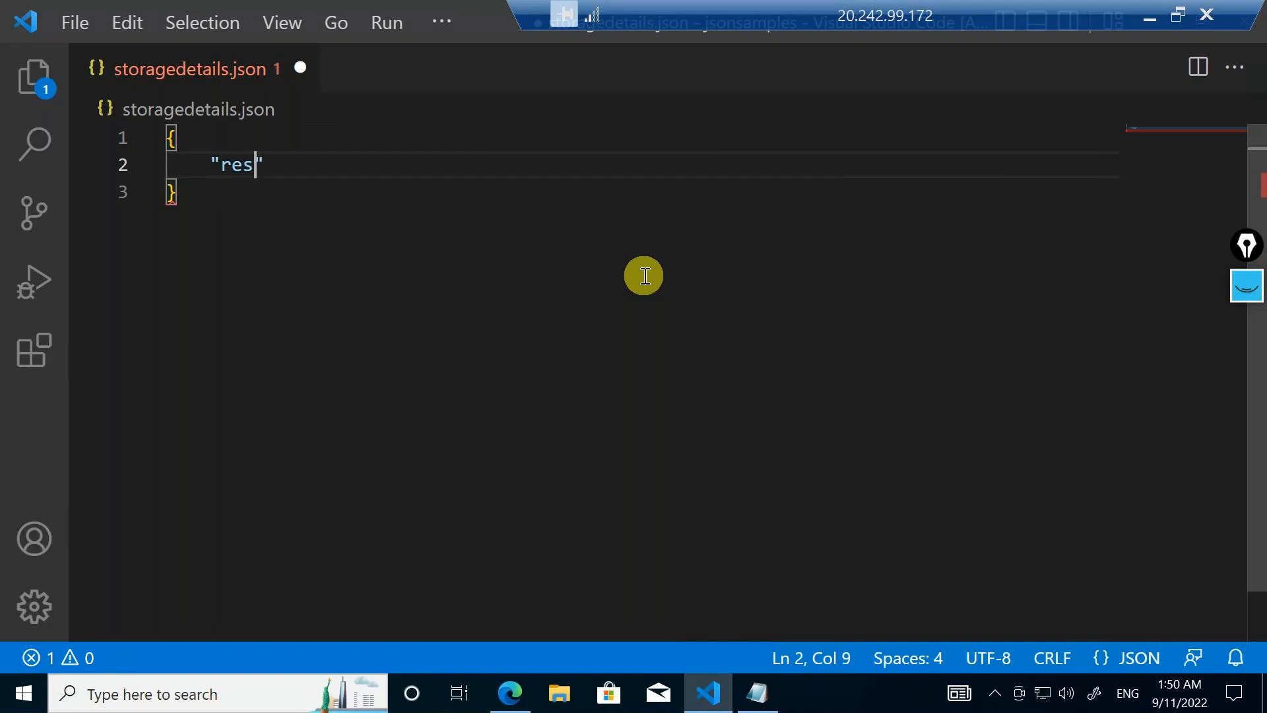
{"action": "type", "text": "rcegro"}
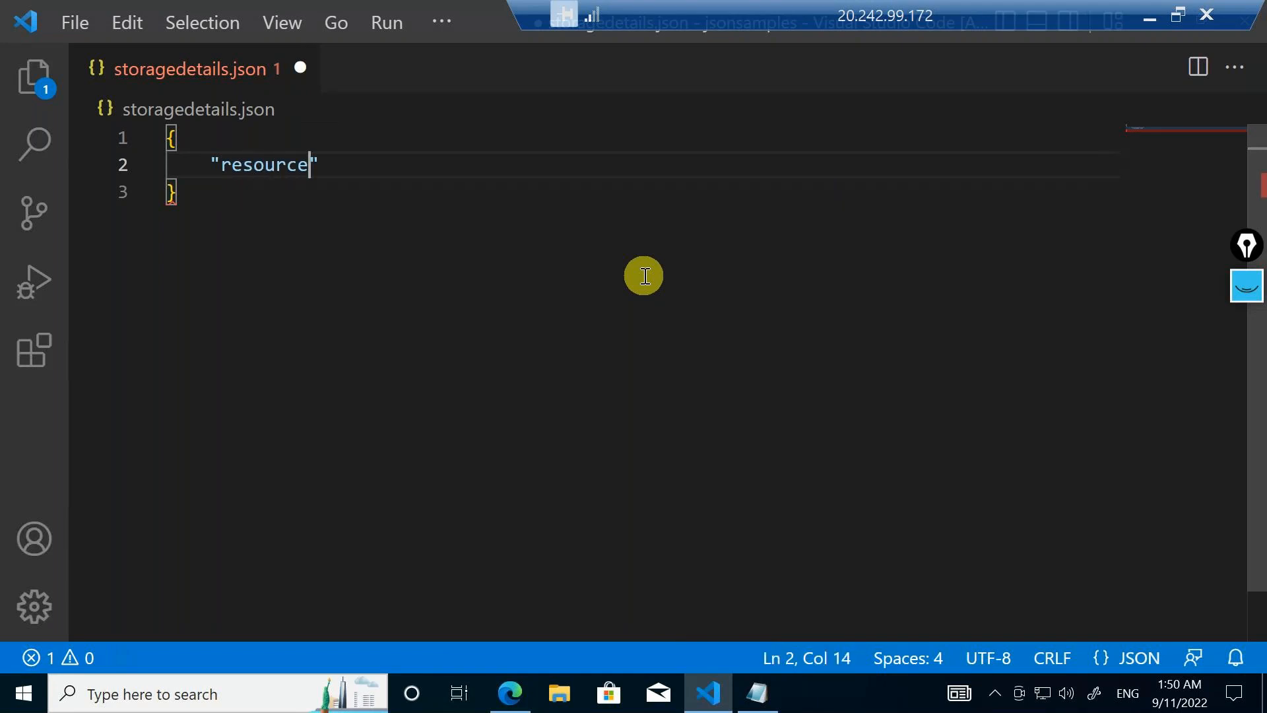
{"action": "type", "text": "upname\""}
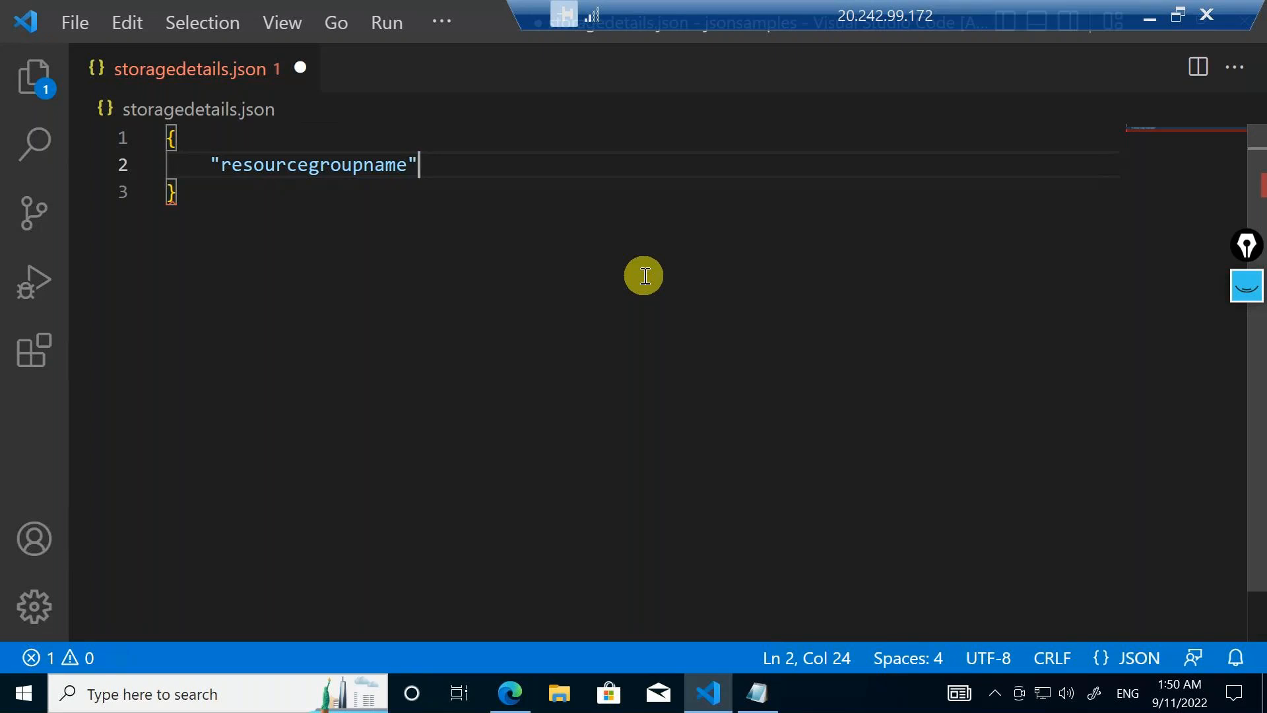
{"action": "type", "text": ":\""}
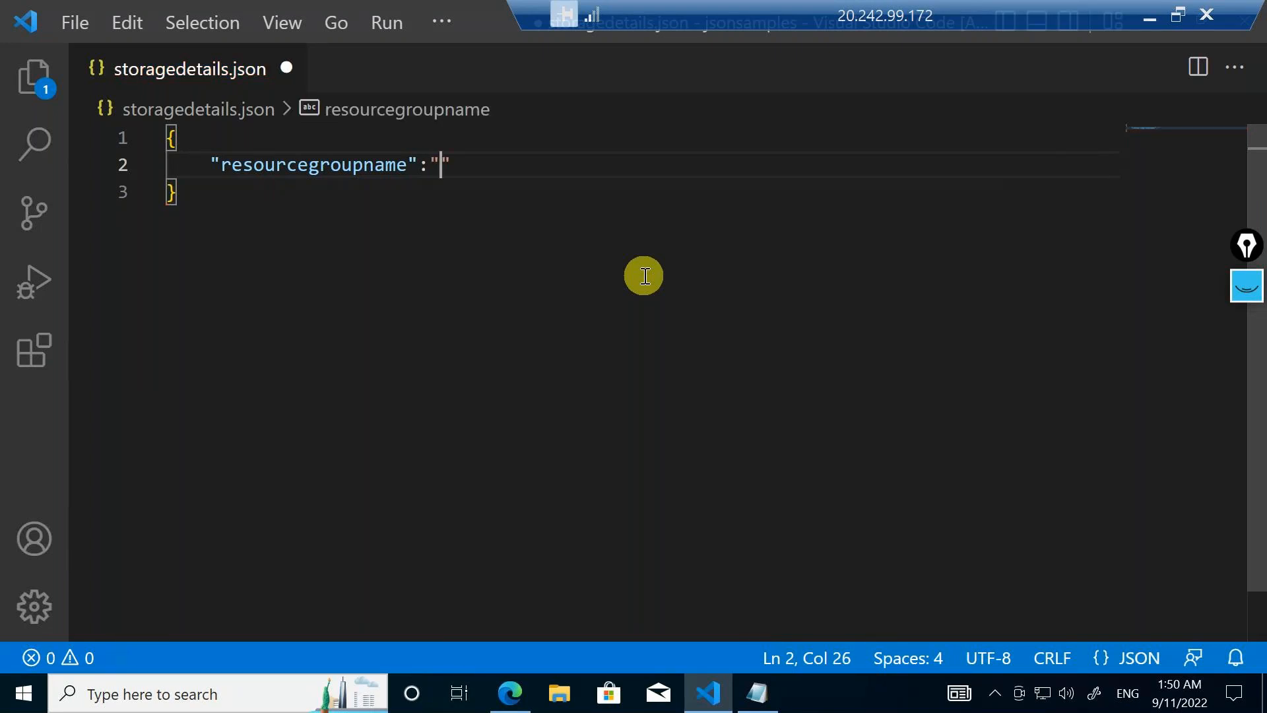
{"action": "type", "text": "demorg\""}
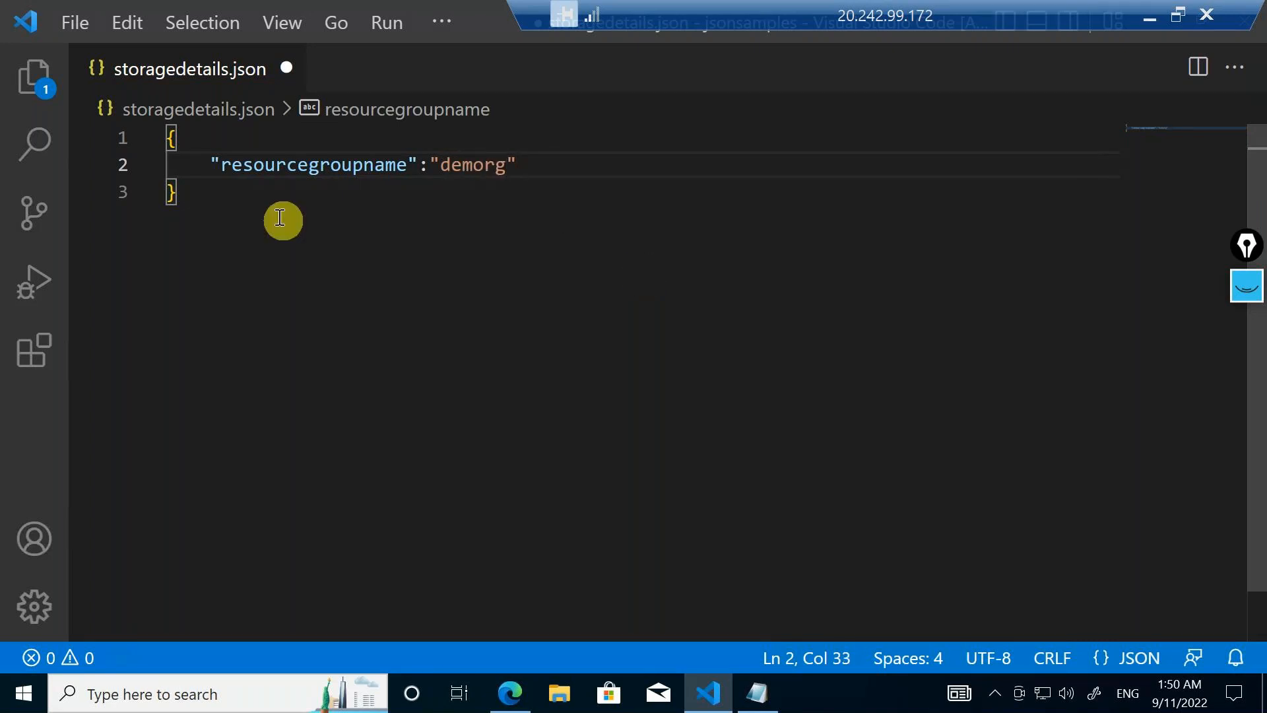
Examine the resource group pair, its enclosing braces, and its key and value separately
{"action": "left_click", "coordinate": [214, 165]}
{"action": "left_click_drag", "start_coordinate": [213, 164], "coordinate": [524, 161]}
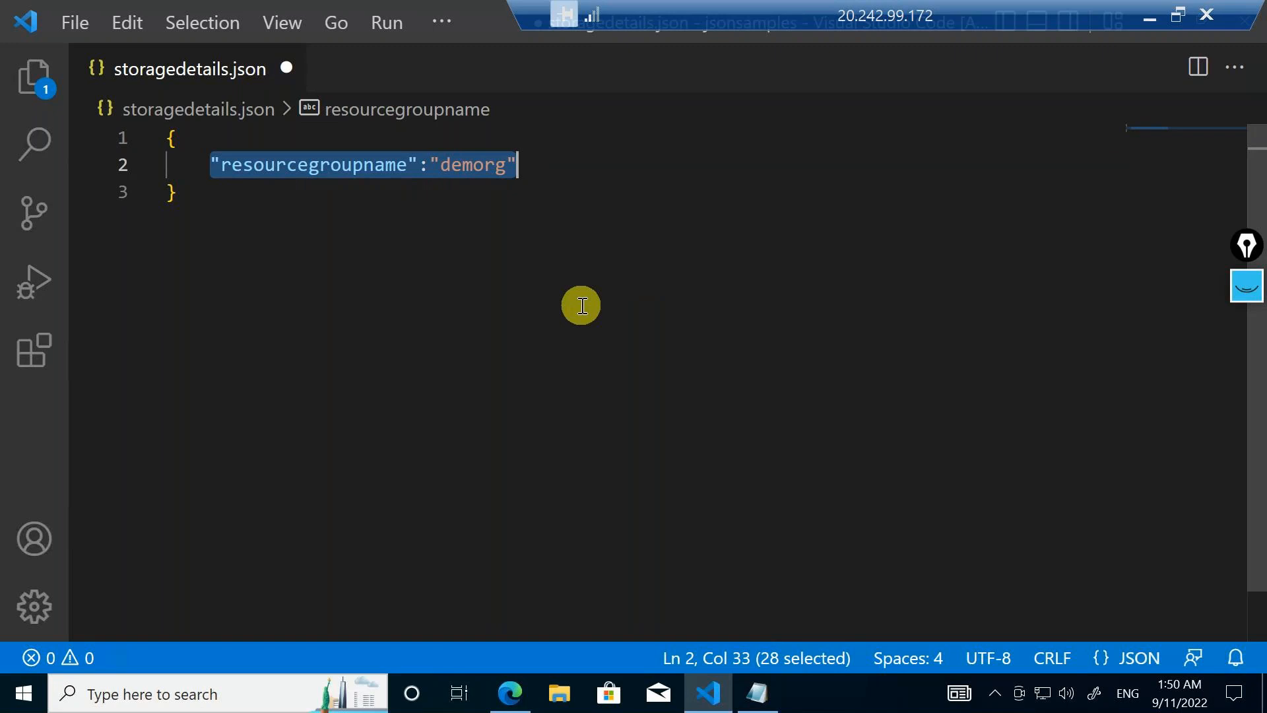
{"action": "left_click", "coordinate": [356, 314]}
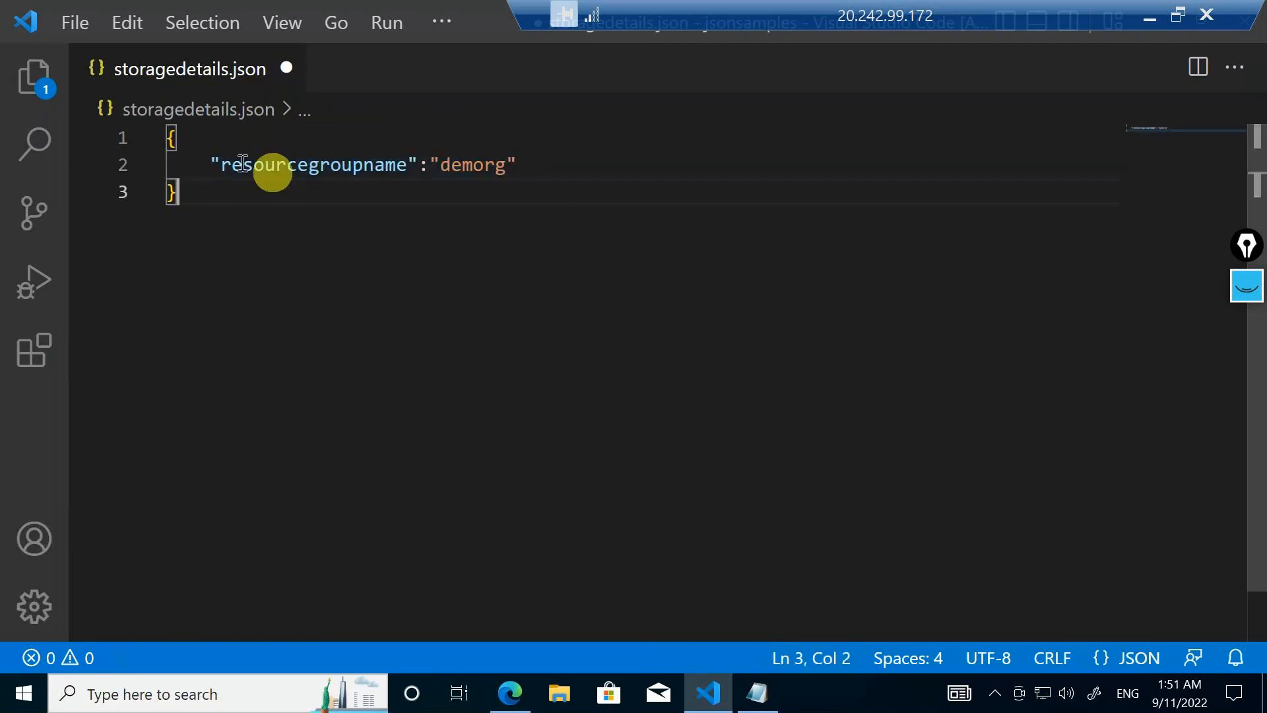
{"action": "left_click", "coordinate": [168, 147]}
{"action": "left_click", "coordinate": [554, 221]}
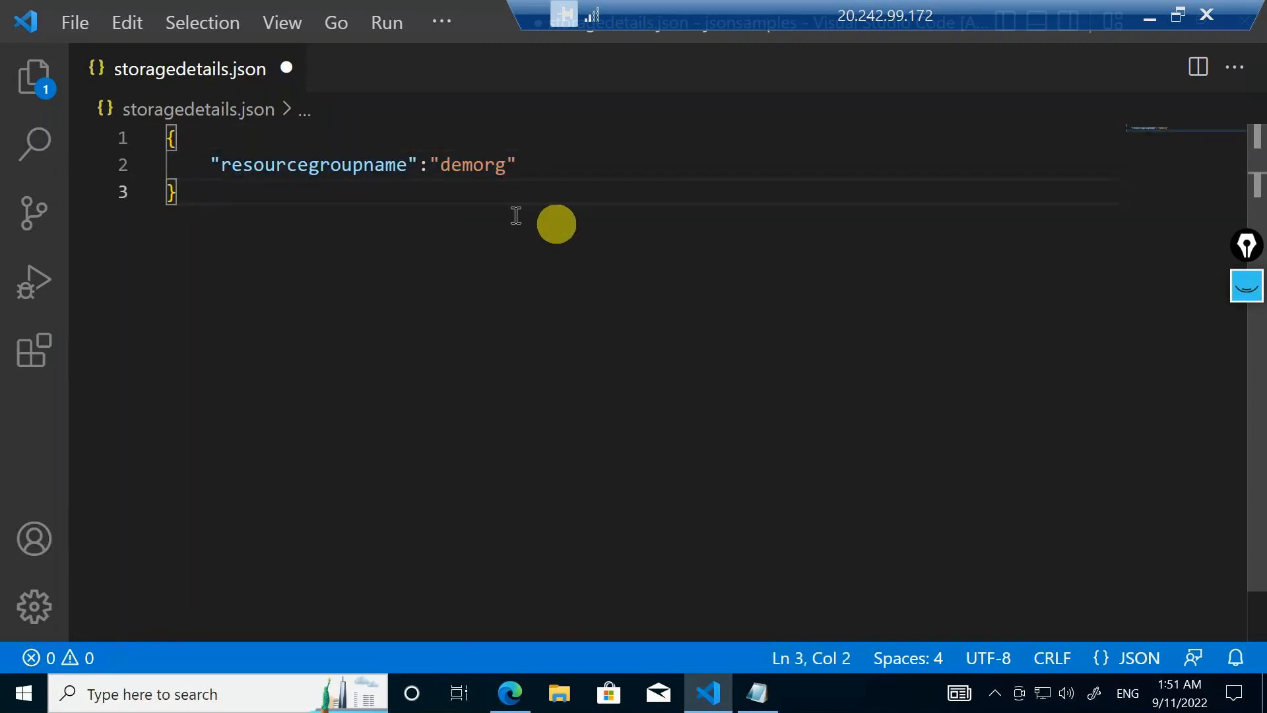
{"action": "double_click", "coordinate": [320, 164]}
{"action": "double_click", "coordinate": [475, 164]}
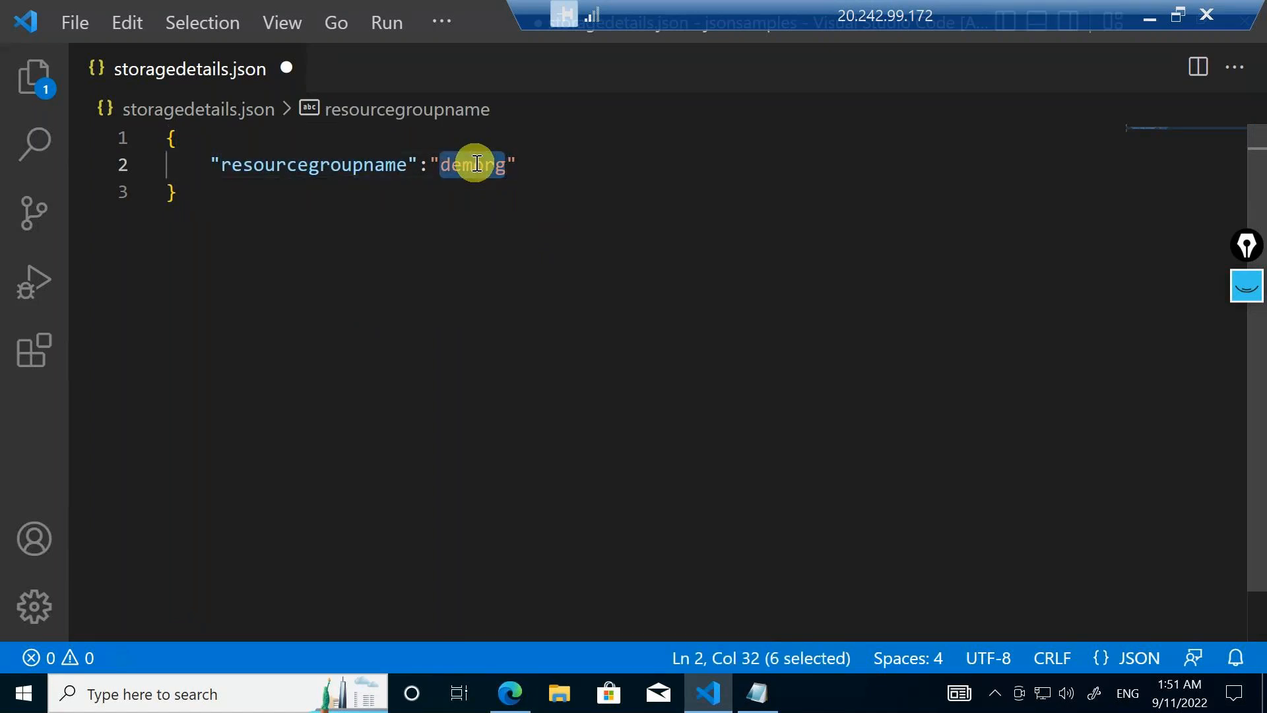
Add a comma after the "demorg" value and an empty line below it for another pair
{"action": "left_click", "coordinate": [524, 166]}
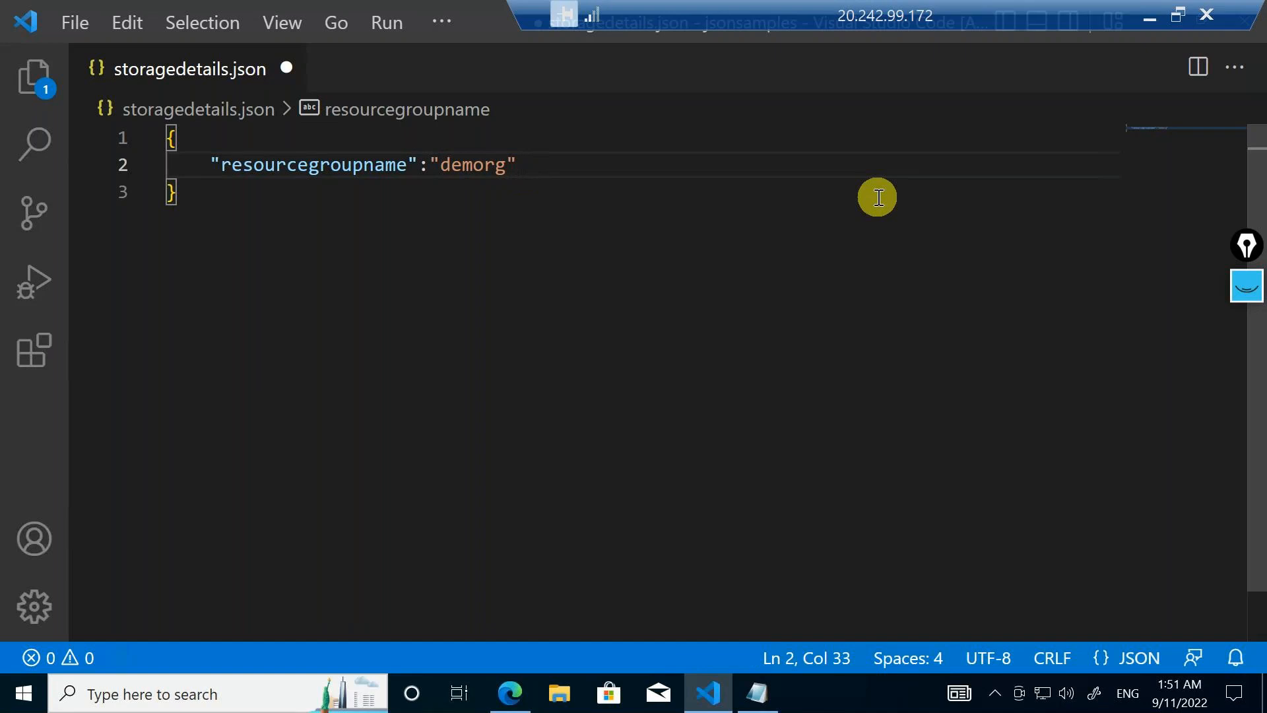
{"action": "type", "text": ","}
{"action": "key", "text": "Return"}
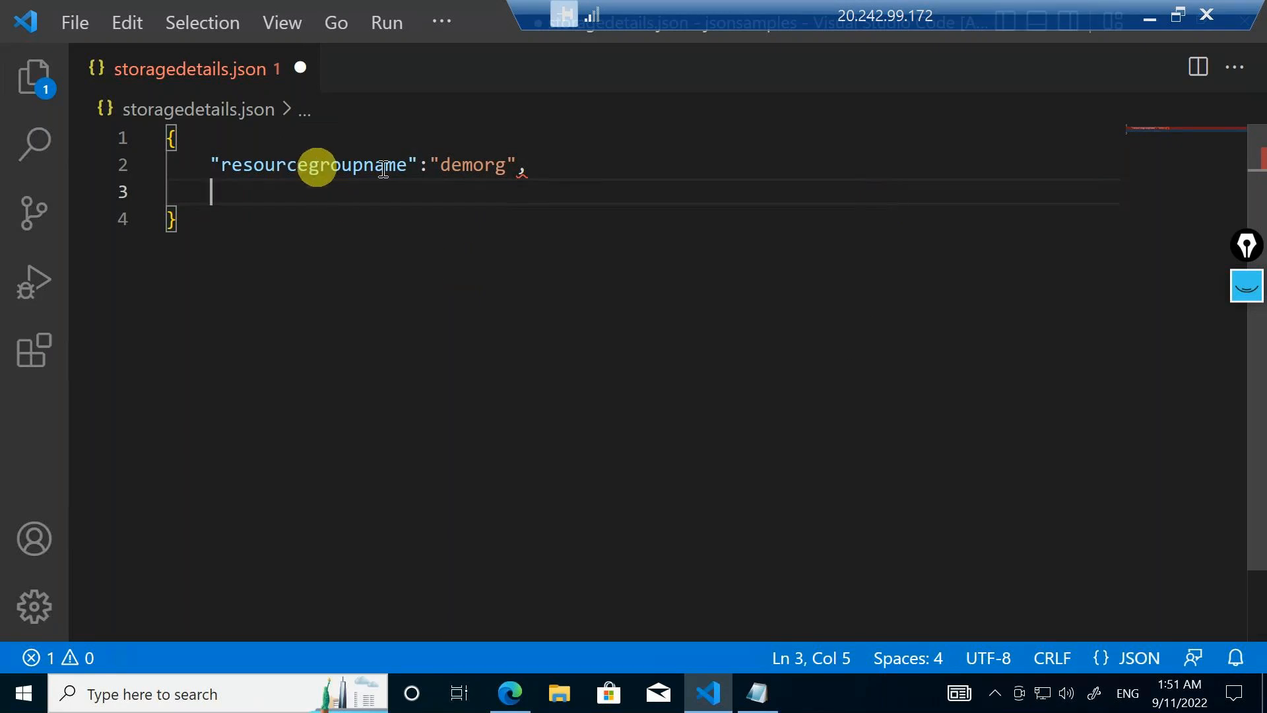
{"action": "left_click", "coordinate": [523, 166]}
{"action": "key", "text": "End"}
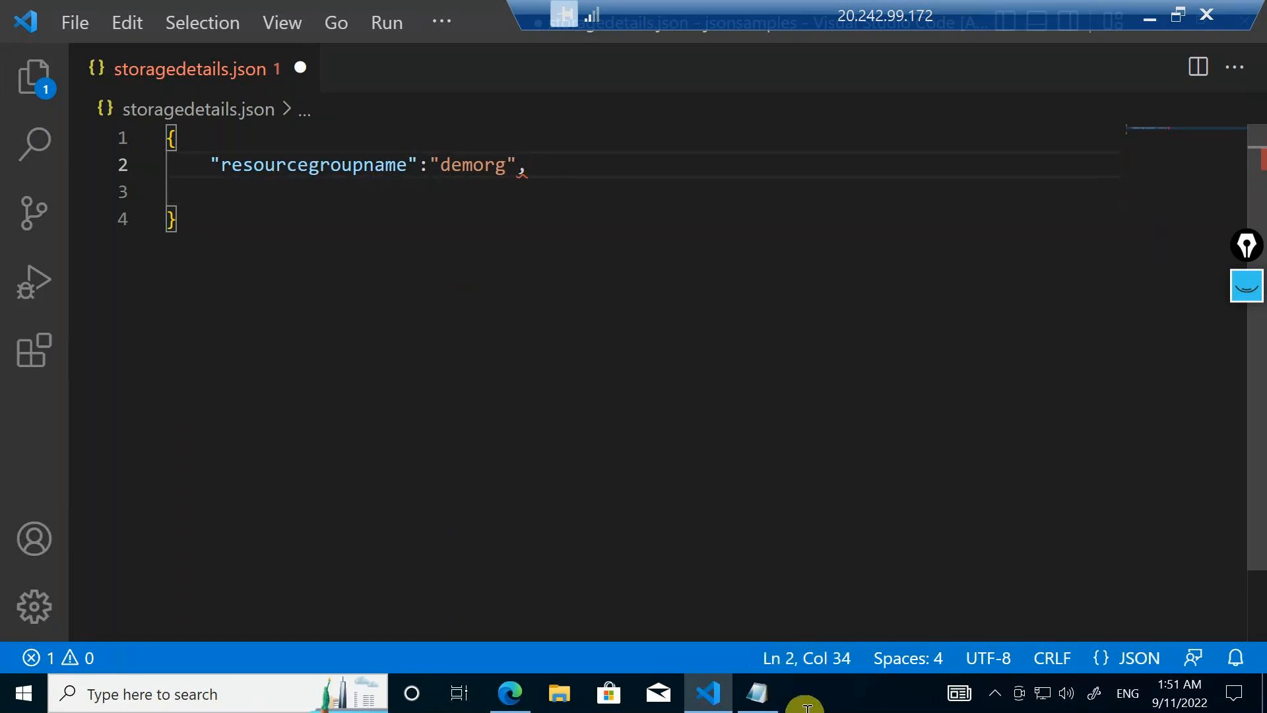
Check the storage account key in the Notepad note, and add the pair "storageaccoutname":"demostorage" on a new line of the JSON file
{"action": "left_click", "coordinate": [757, 693]}
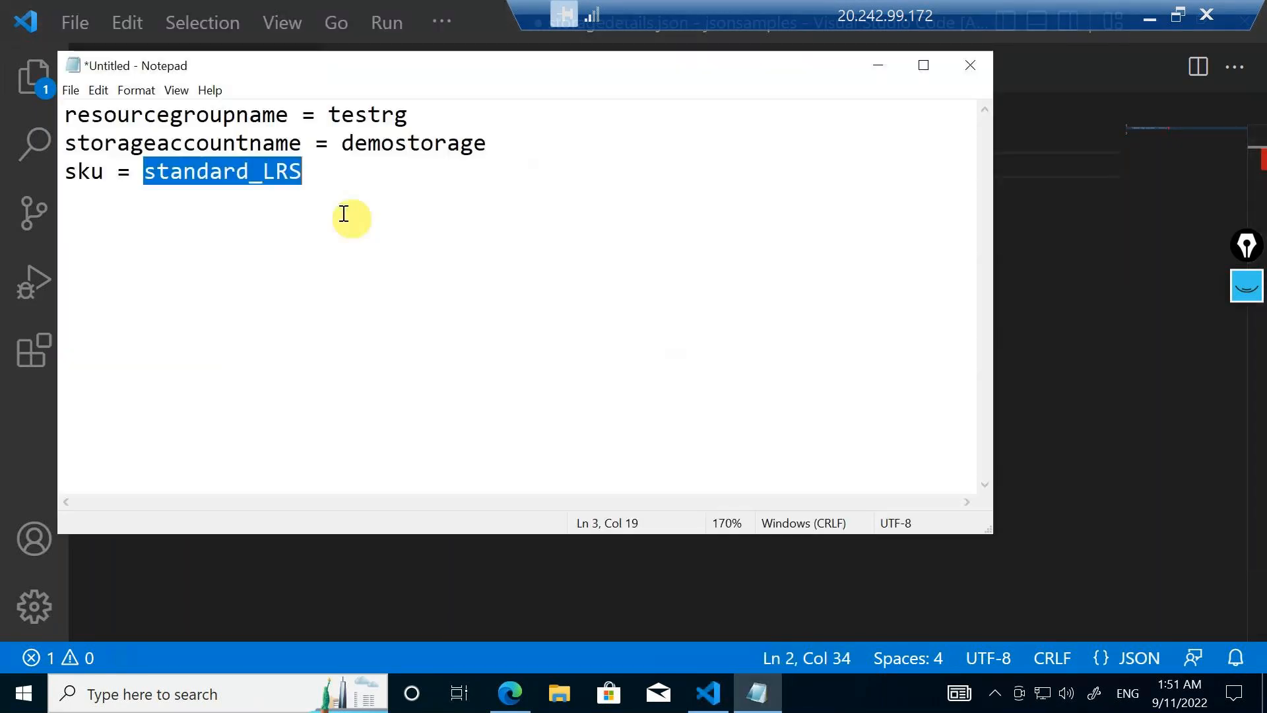
{"action": "double_click", "coordinate": [183, 145]}
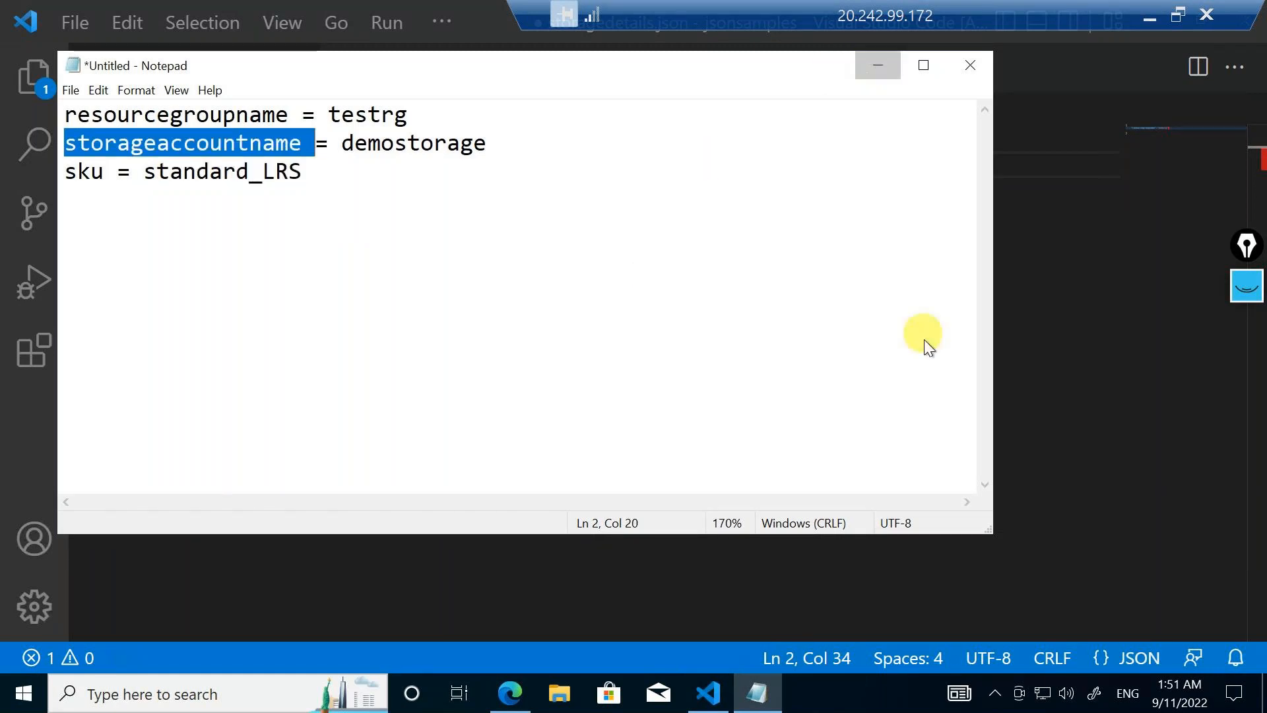
{"action": "key", "text": "Return"}
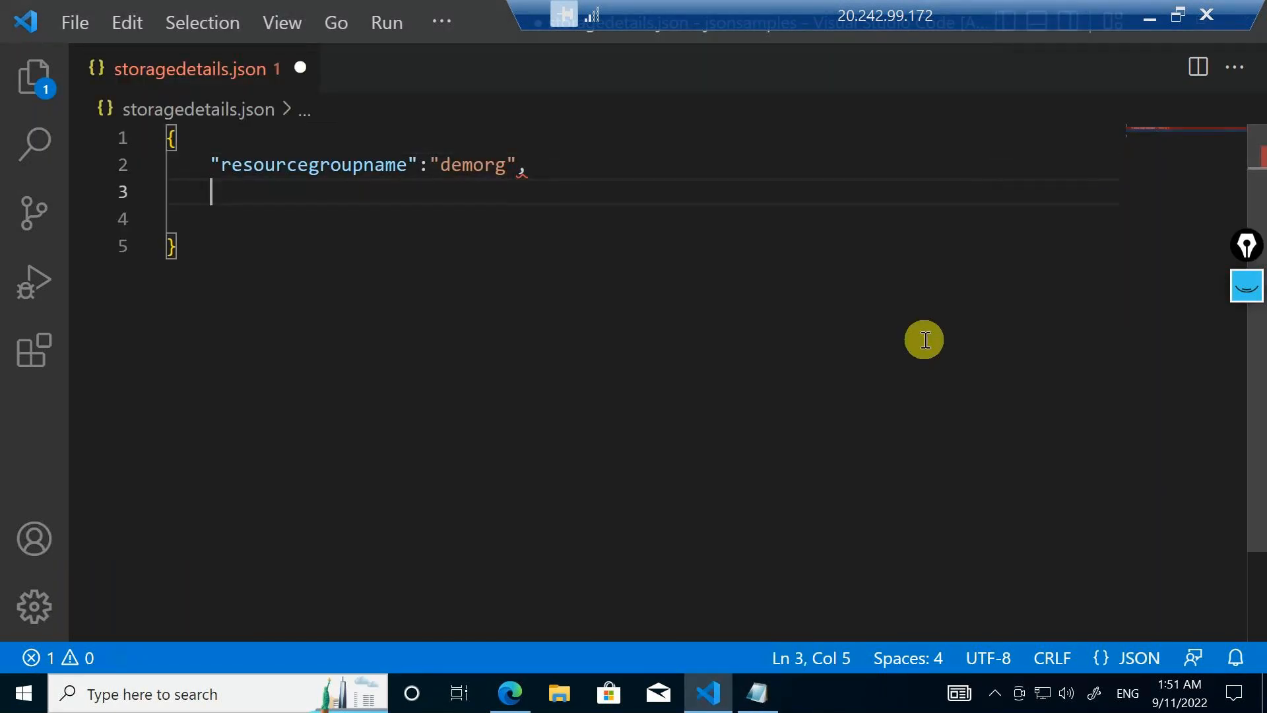
{"action": "type", "text": "\""}
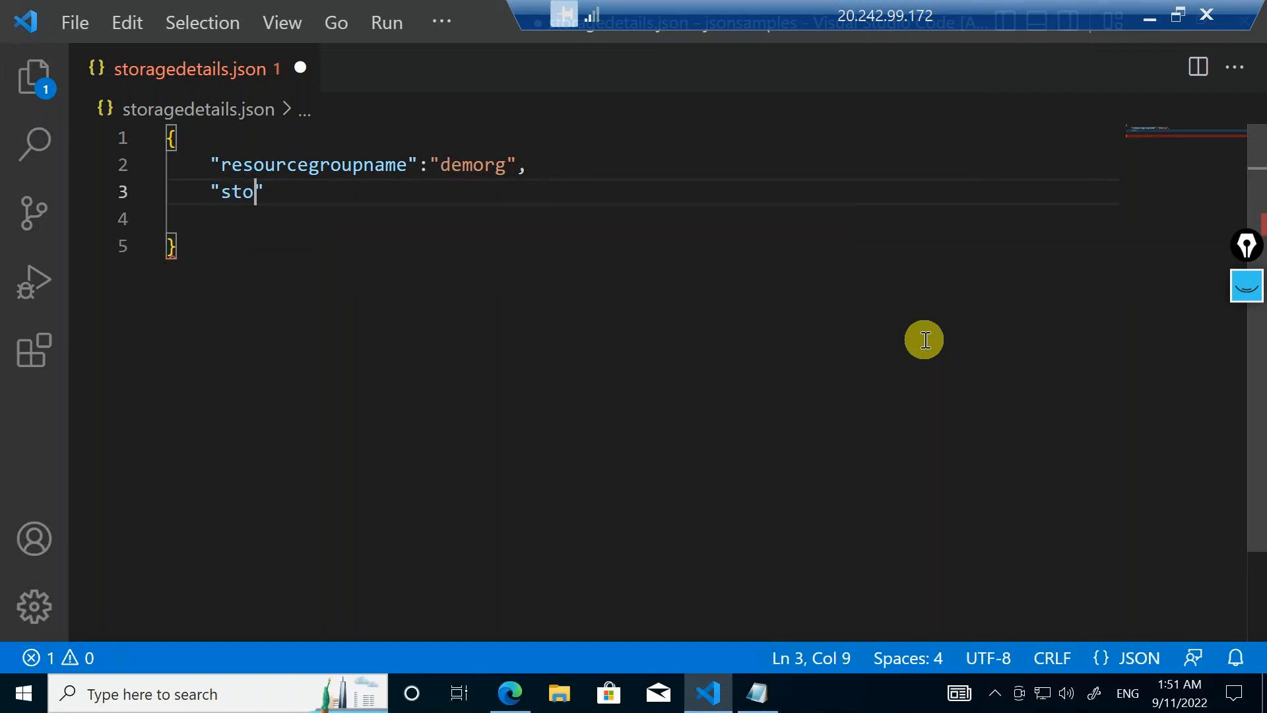
{"action": "type", "text": "storageaccoynt"}
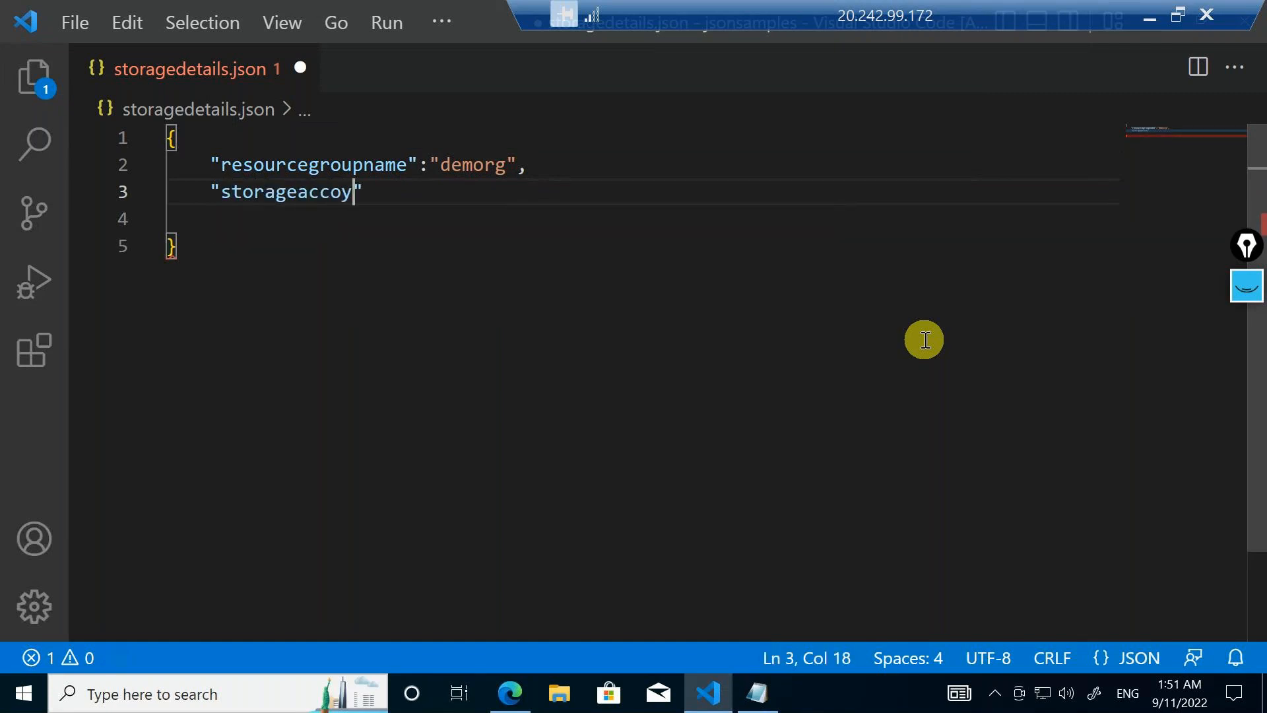
{"action": "key", "text": "BackSpace"}
{"action": "key", "text": "BackSpace"}
{"action": "key", "text": "BackSpace"}
{"action": "type", "text": "utname\":"}
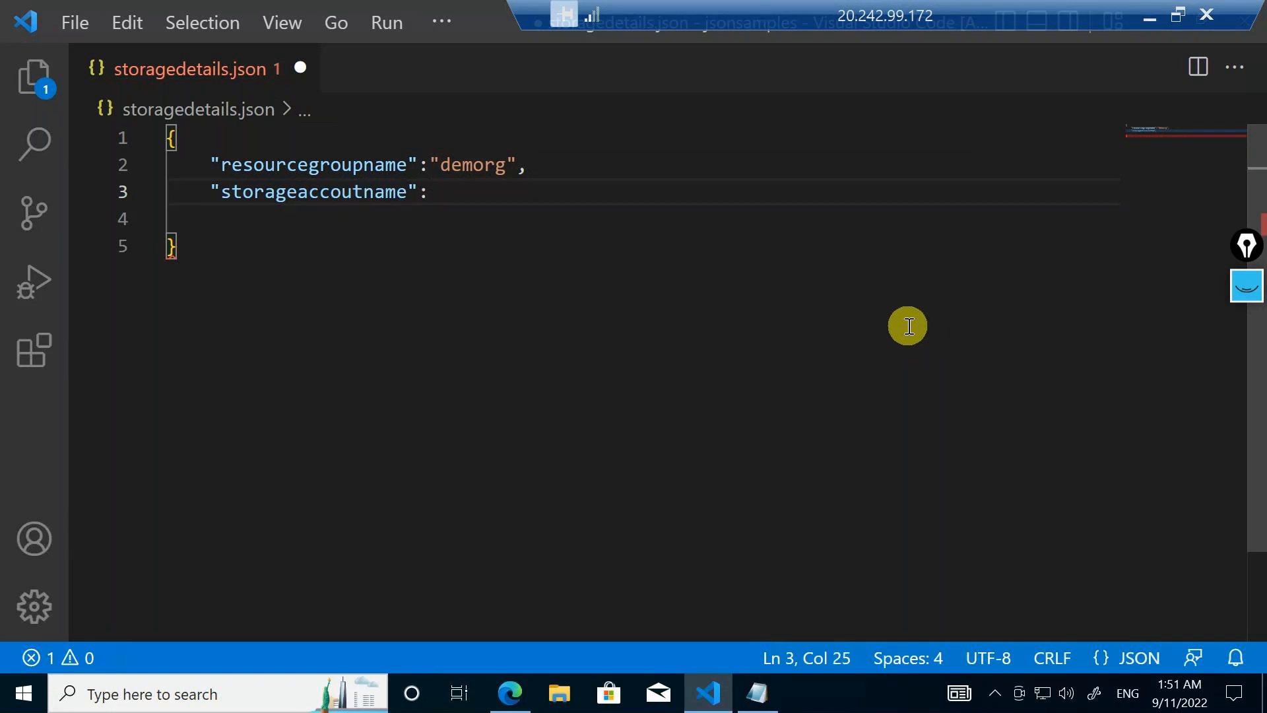
{"action": "type", "text": "\"demost"}
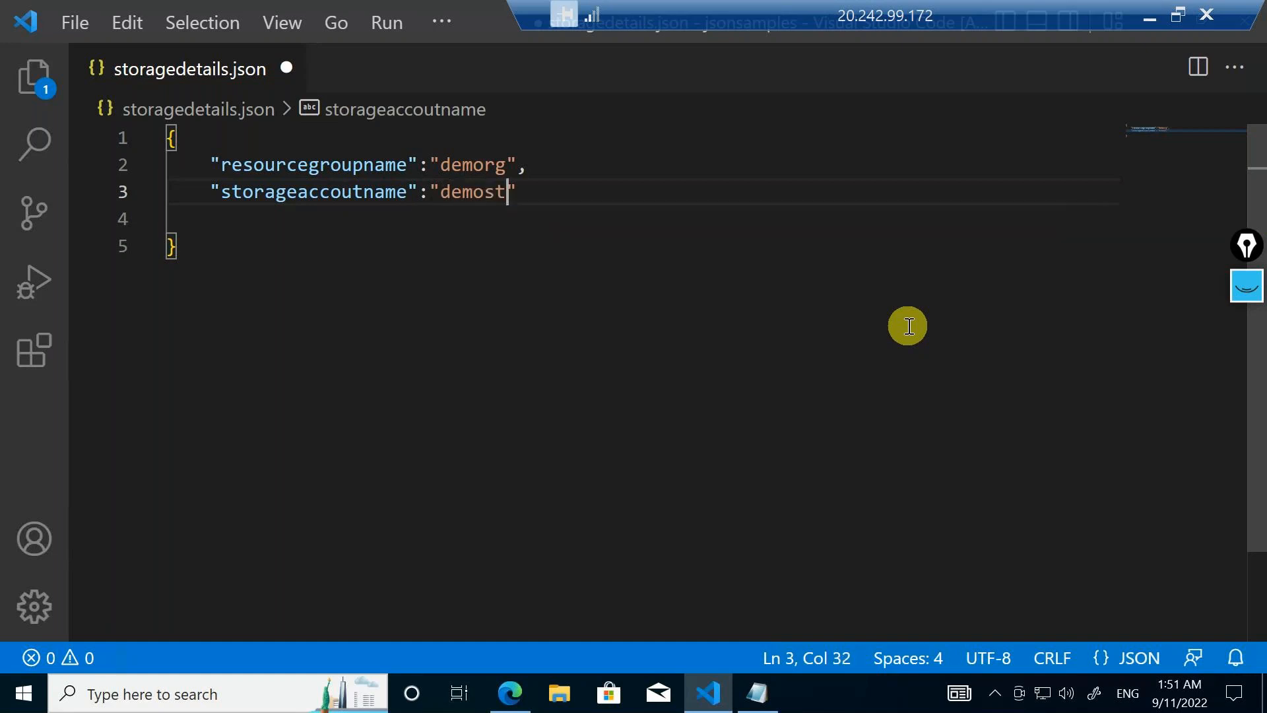
{"action": "type", "text": "orage\","}
Add a comma after the "demostorage" value and the pair "sku":"Standard_LRS" on the next line
{"action": "key", "text": "Return"}
{"action": "type", "text": "\""}
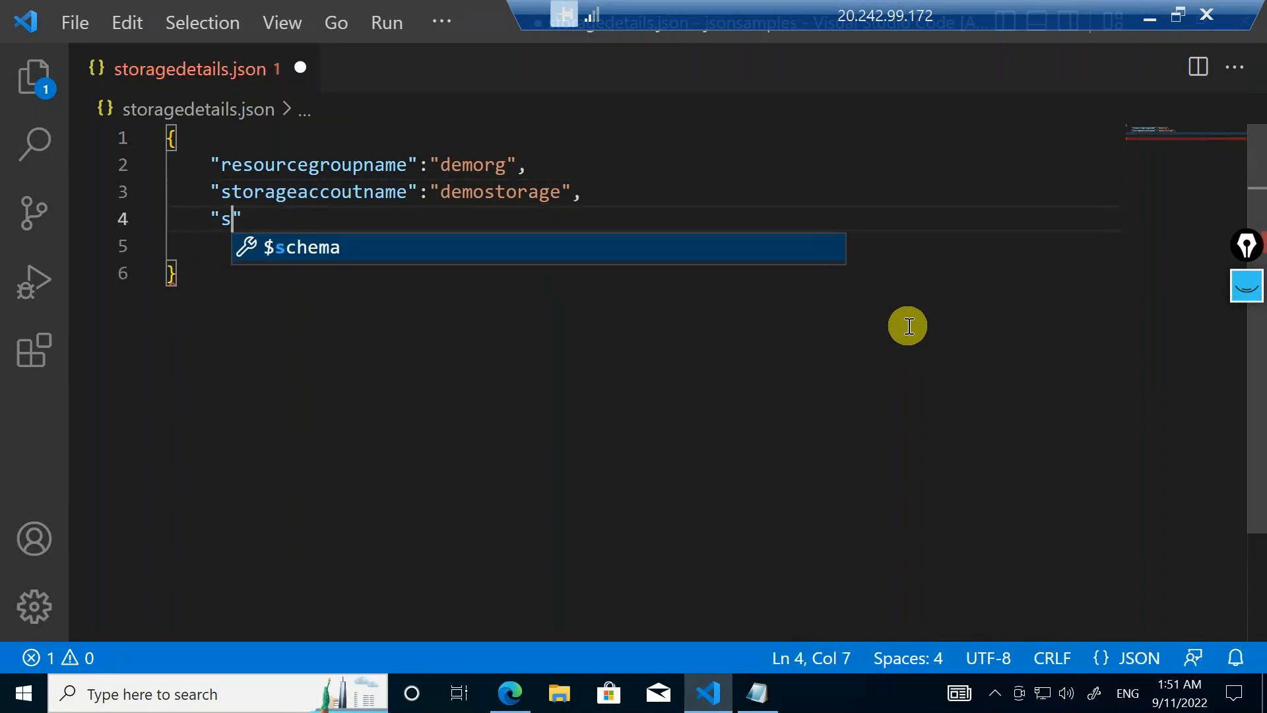
{"action": "type", "text": "sku\":"}
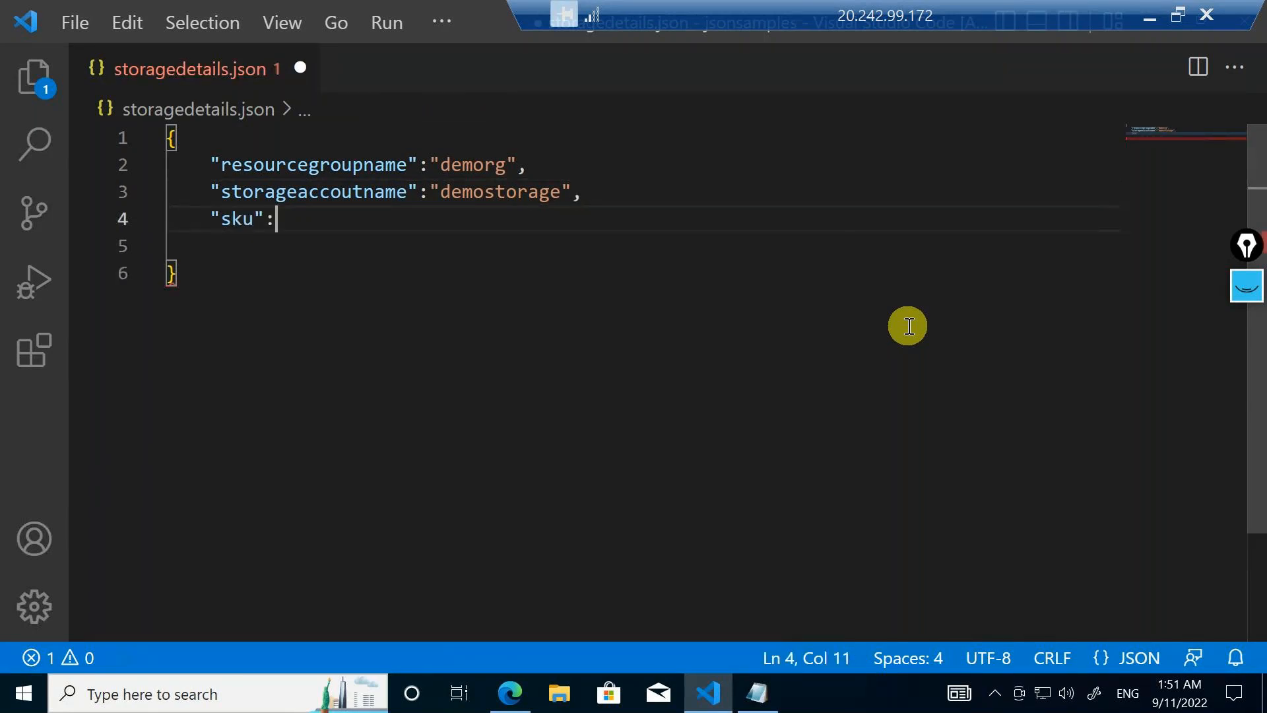
{"action": "type", "text": "\"Standard"}
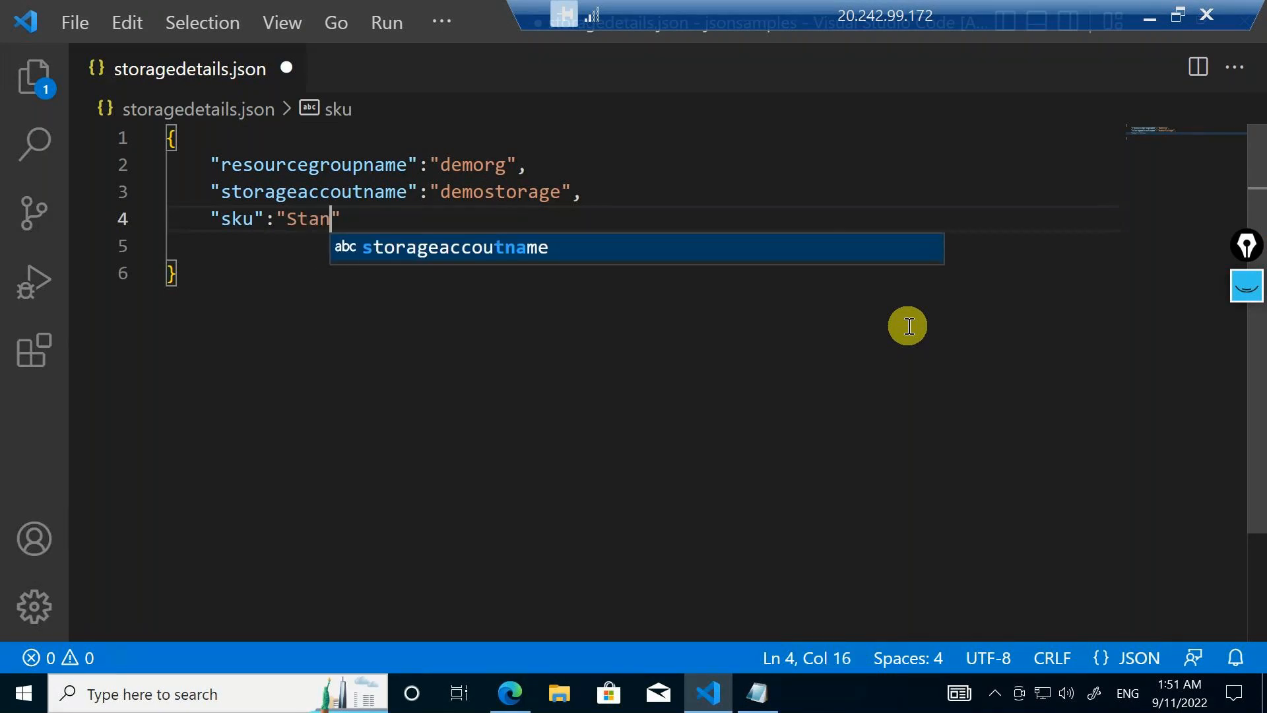
{"action": "type", "text": "_LRS"}
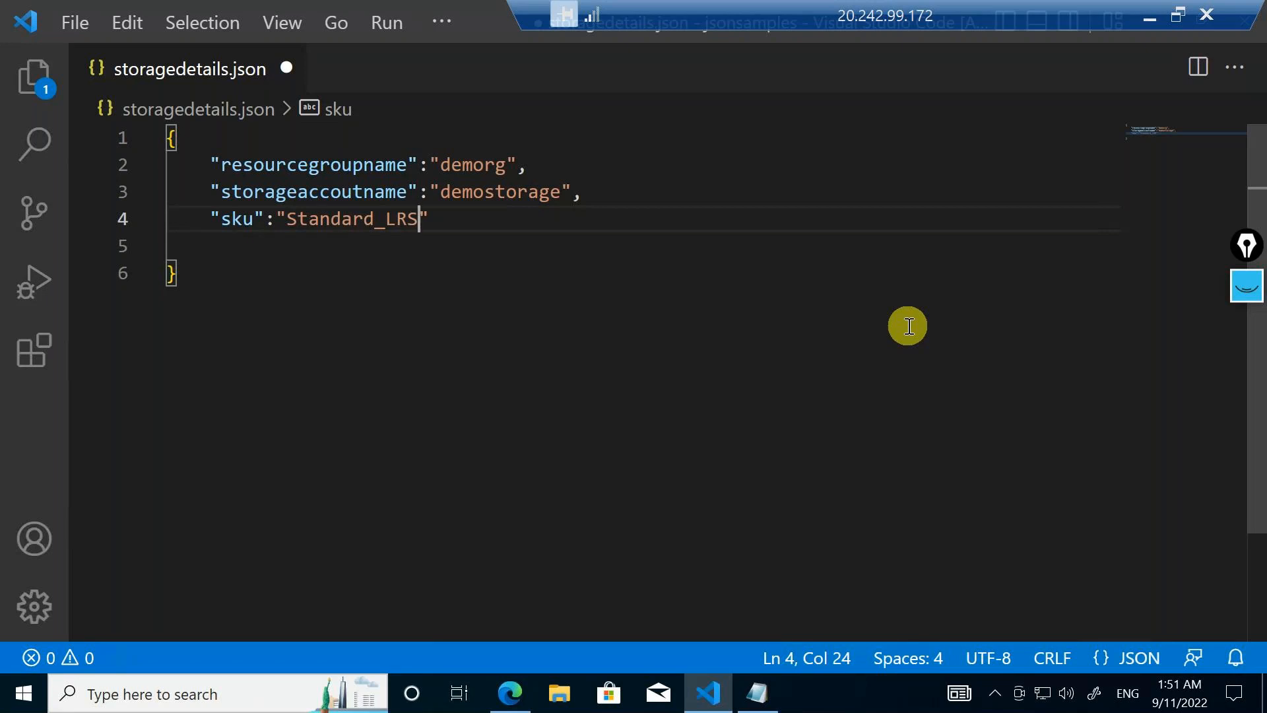
Annotate the JSON with handwritten "keys" and "values" labels, and circle the first comma and both curly braces
{"action": "left_click", "coordinate": [1247, 285]}
{"action": "mouse_move", "coordinate": [1251, 345]}
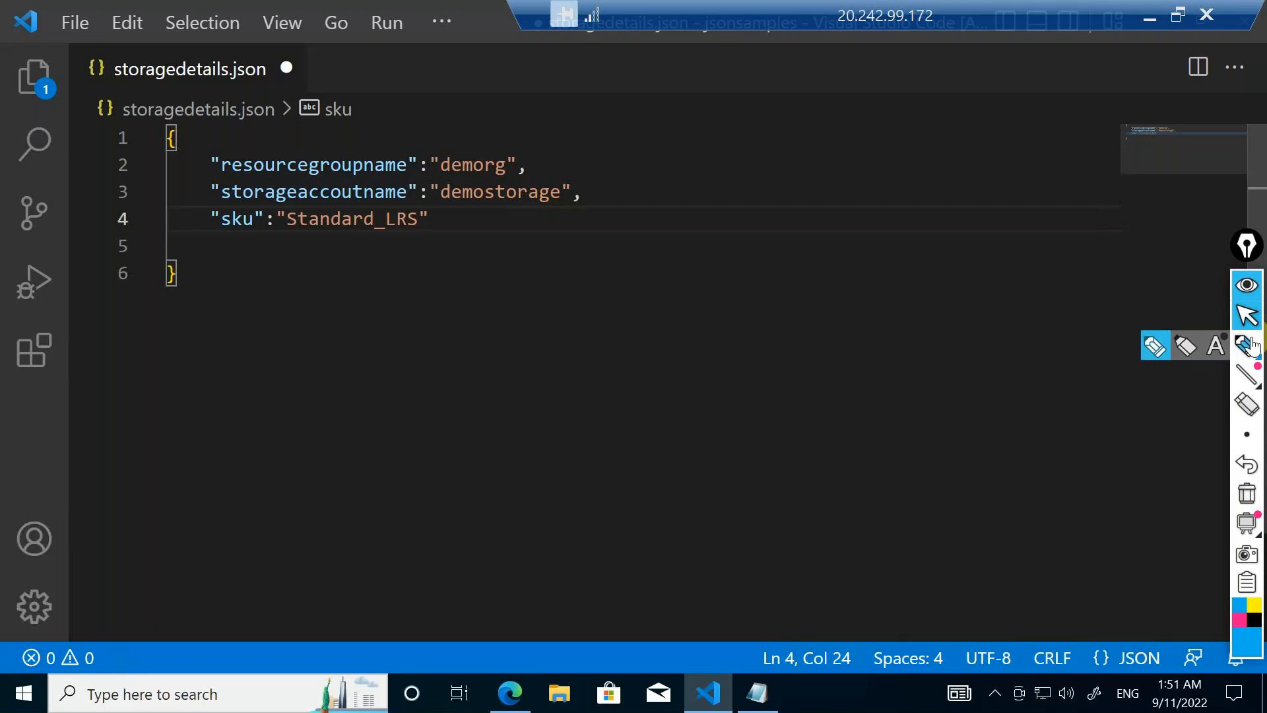
{"action": "left_click", "coordinate": [1185, 345]}
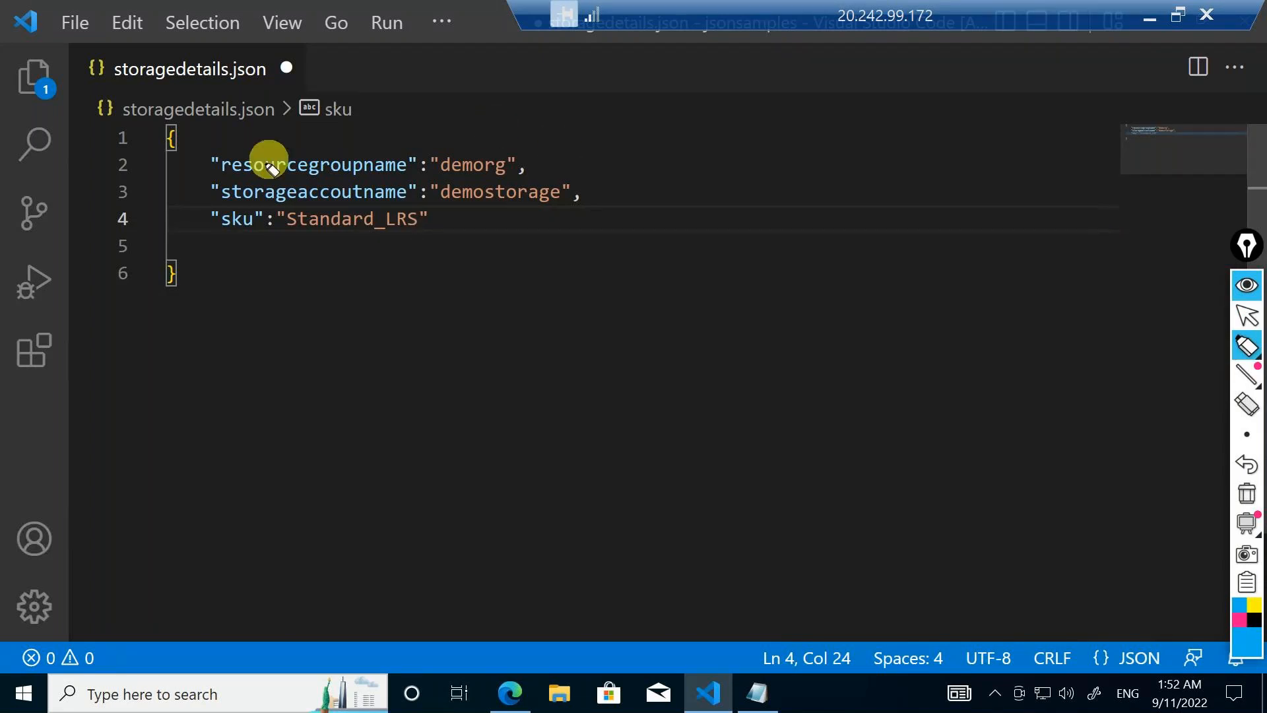
{"action": "left_click_drag", "start_coordinate": [264, 137], "coordinate": [320, 128]}
{"action": "mouse_move", "coordinate": [442, 117]}
{"action": "left_mouse_down"}
{"action": "mouse_move", "coordinate": [481, 125]}
{"action": "mouse_move", "coordinate": [535, 94]}
{"action": "left_mouse_up"}
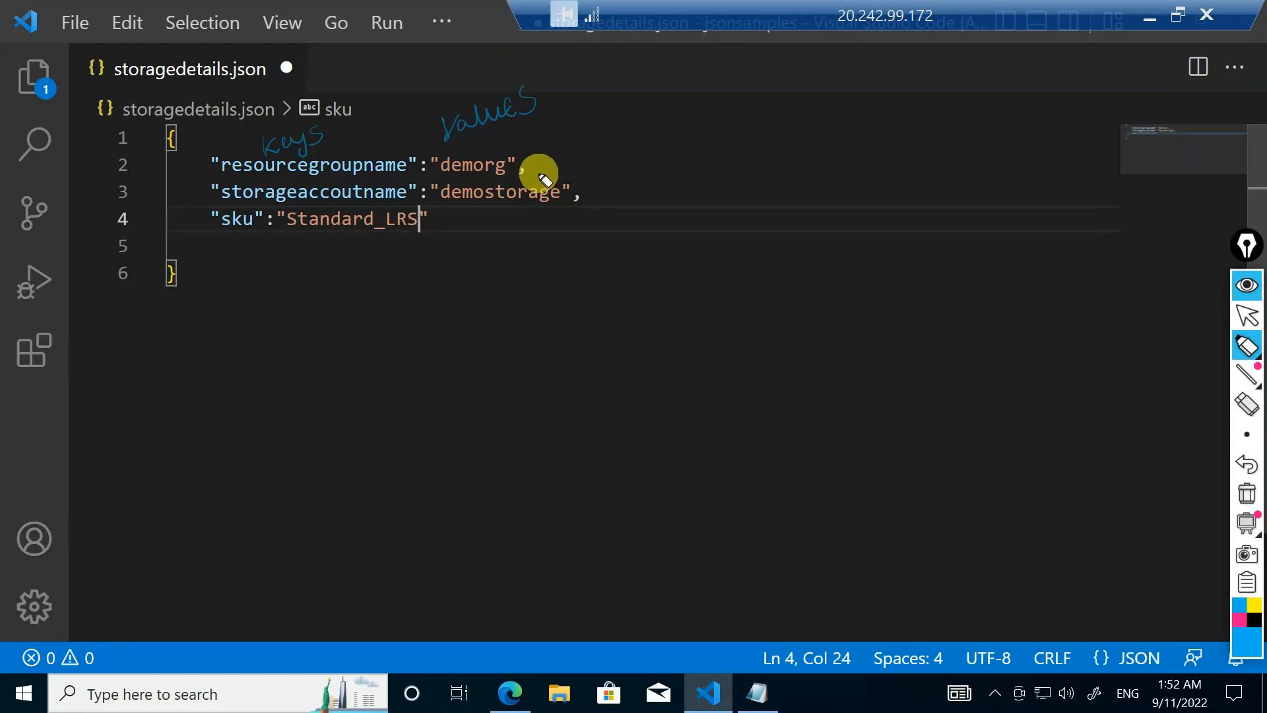
{"action": "mouse_move", "coordinate": [539, 155]}
{"action": "left_mouse_down"}
{"action": "mouse_move", "coordinate": [507, 174]}
{"action": "mouse_move", "coordinate": [522, 158]}
{"action": "left_mouse_up"}
{"action": "mouse_move", "coordinate": [168, 122]}
{"action": "left_mouse_down"}
{"action": "mouse_move", "coordinate": [170, 176]}
{"action": "mouse_move", "coordinate": [167, 113]}
{"action": "left_mouse_up"}
{"action": "mouse_move", "coordinate": [158, 258]}
{"action": "left_mouse_down"}
{"action": "mouse_move", "coordinate": [141, 303]}
{"action": "mouse_move", "coordinate": [201, 281]}
{"action": "mouse_move", "coordinate": [169, 253]}
{"action": "left_mouse_up"}
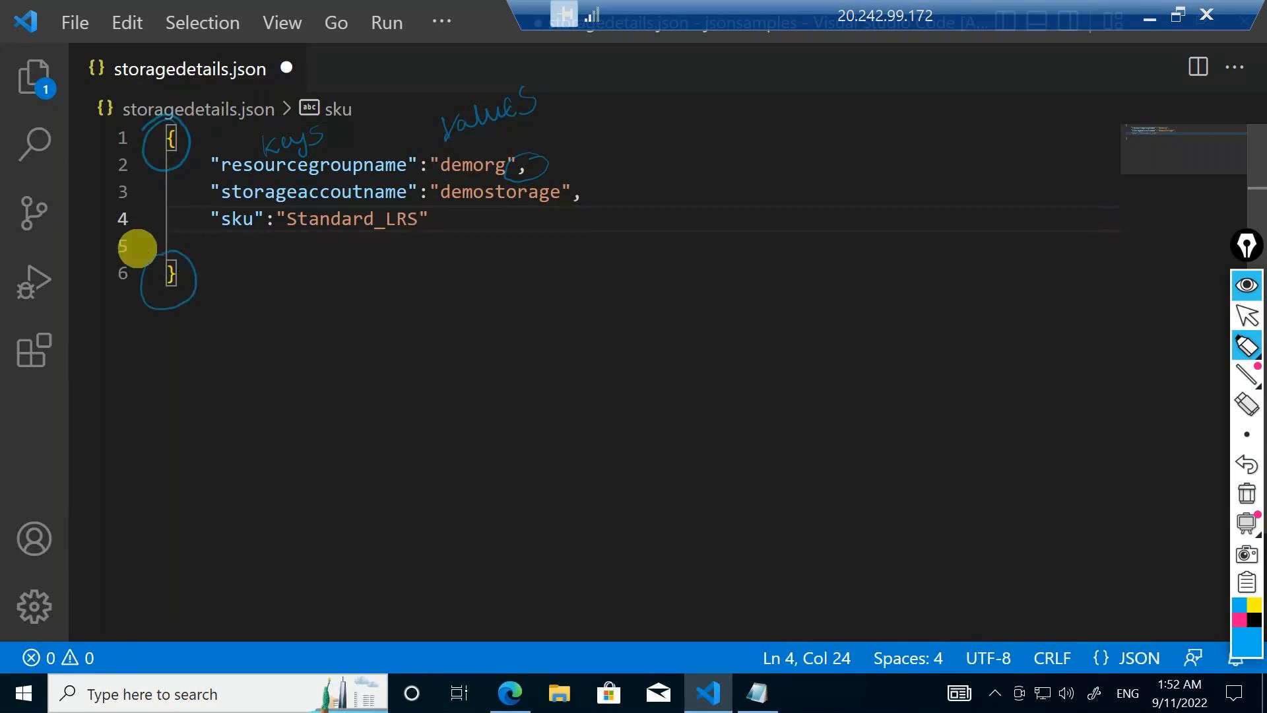
Handwrite a boxed "JSON" below the pairs and clear all the screen annotations
{"action": "mouse_move", "coordinate": [375, 312]}
{"action": "left_mouse_down"}
{"action": "mouse_move", "coordinate": [339, 322]}
{"action": "mouse_move", "coordinate": [376, 274]}
{"action": "mouse_move", "coordinate": [416, 283]}
{"action": "mouse_move", "coordinate": [482, 255]}
{"action": "left_mouse_up"}
{"action": "mouse_move", "coordinate": [337, 359]}
{"action": "left_mouse_down"}
{"action": "mouse_move", "coordinate": [523, 274]}
{"action": "mouse_move", "coordinate": [311, 306]}
{"action": "mouse_move", "coordinate": [306, 334]}
{"action": "left_mouse_up"}
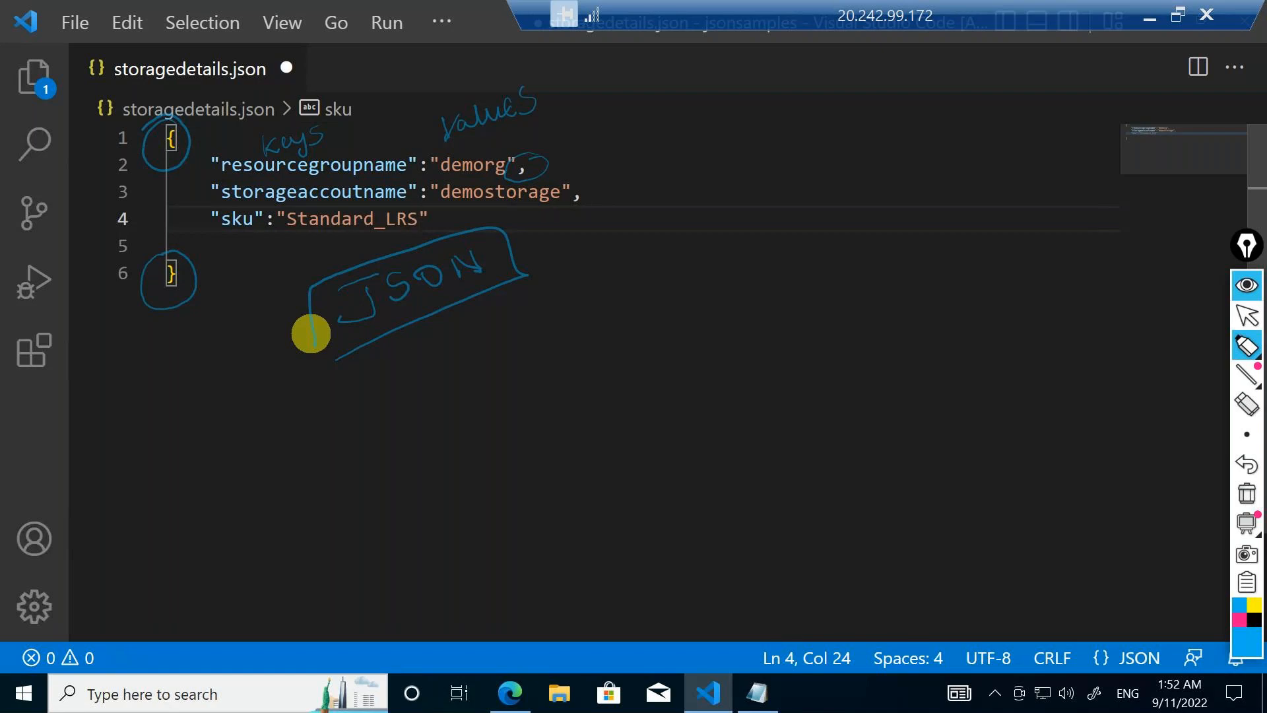
{"action": "left_click", "coordinate": [1245, 502]}
{"action": "left_click", "coordinate": [1247, 247]}
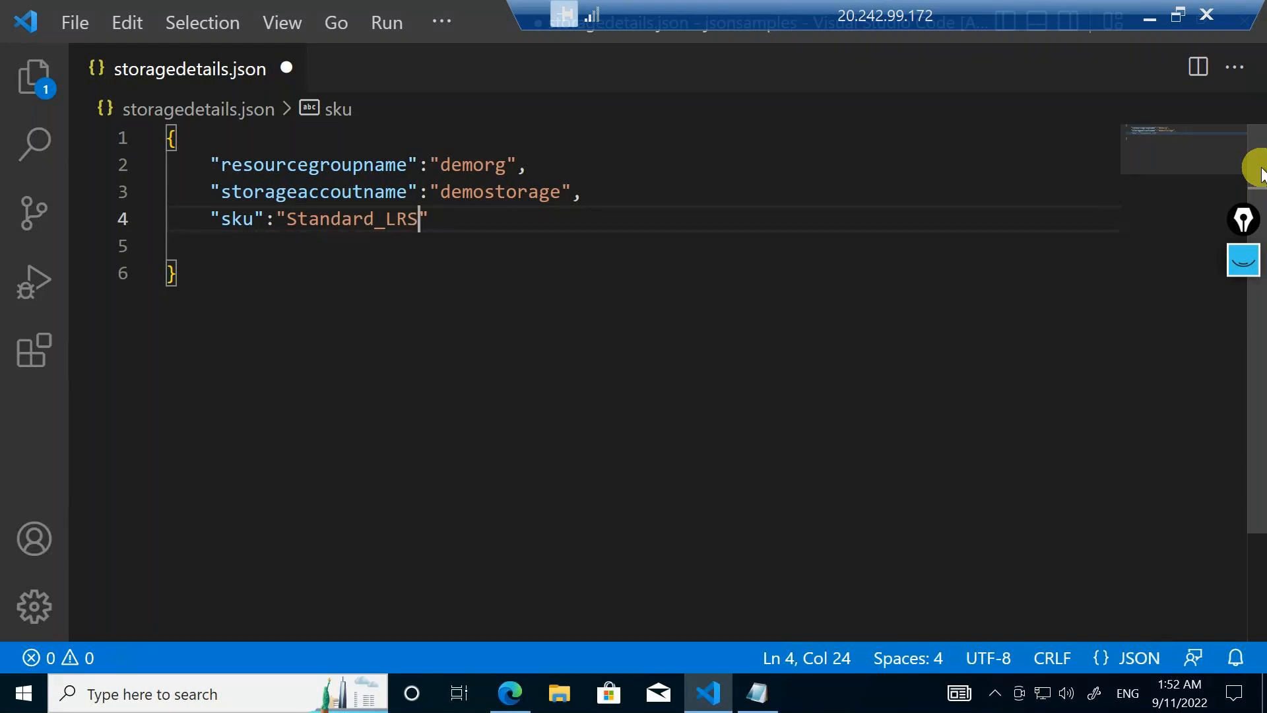
Replace the underscore in the sku value with a hyphen, making it "Standard-LRS"
{"action": "left_click", "coordinate": [386, 218]}
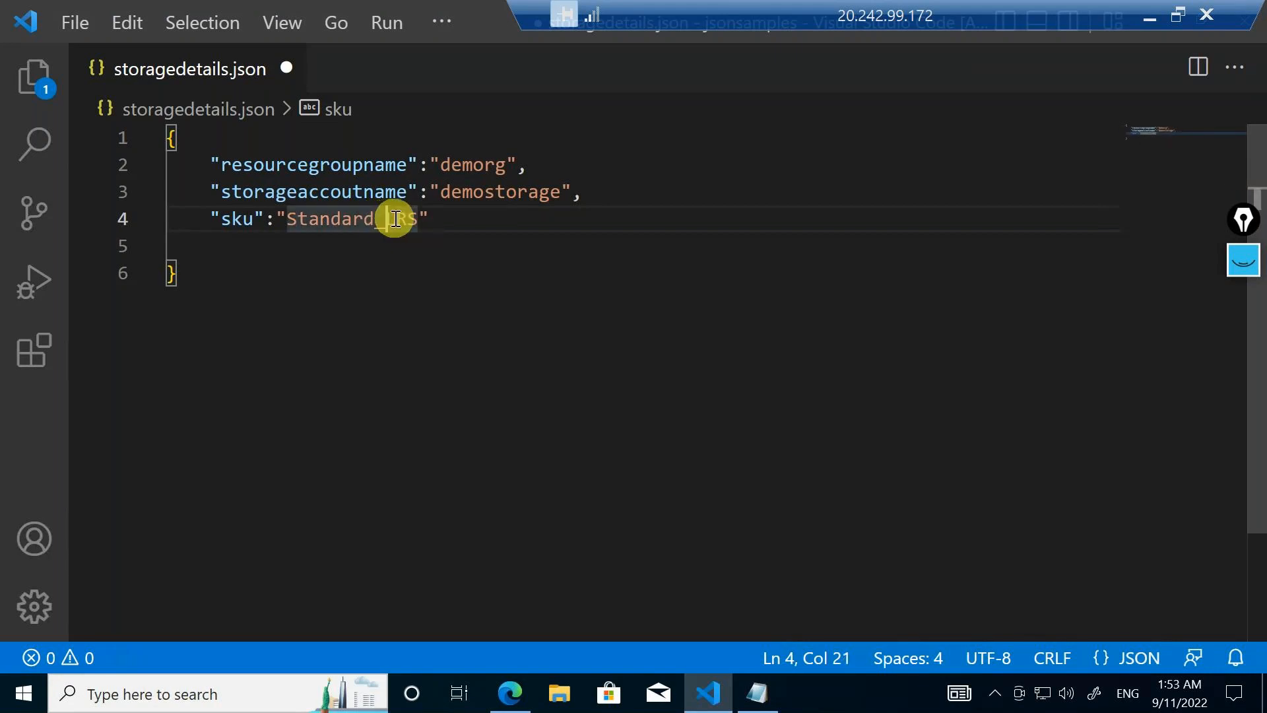
{"action": "key", "text": "BackSpace"}
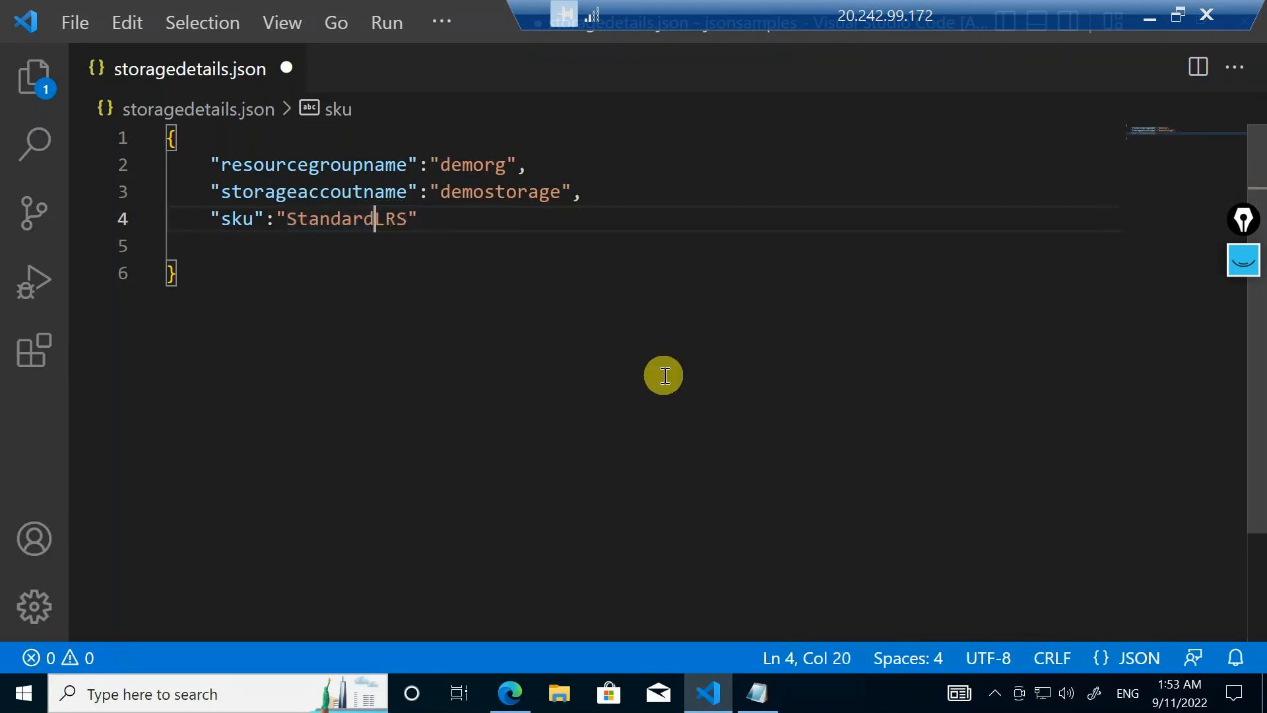
{"action": "type", "text": "-"}
{"action": "left_click", "coordinate": [623, 359]}
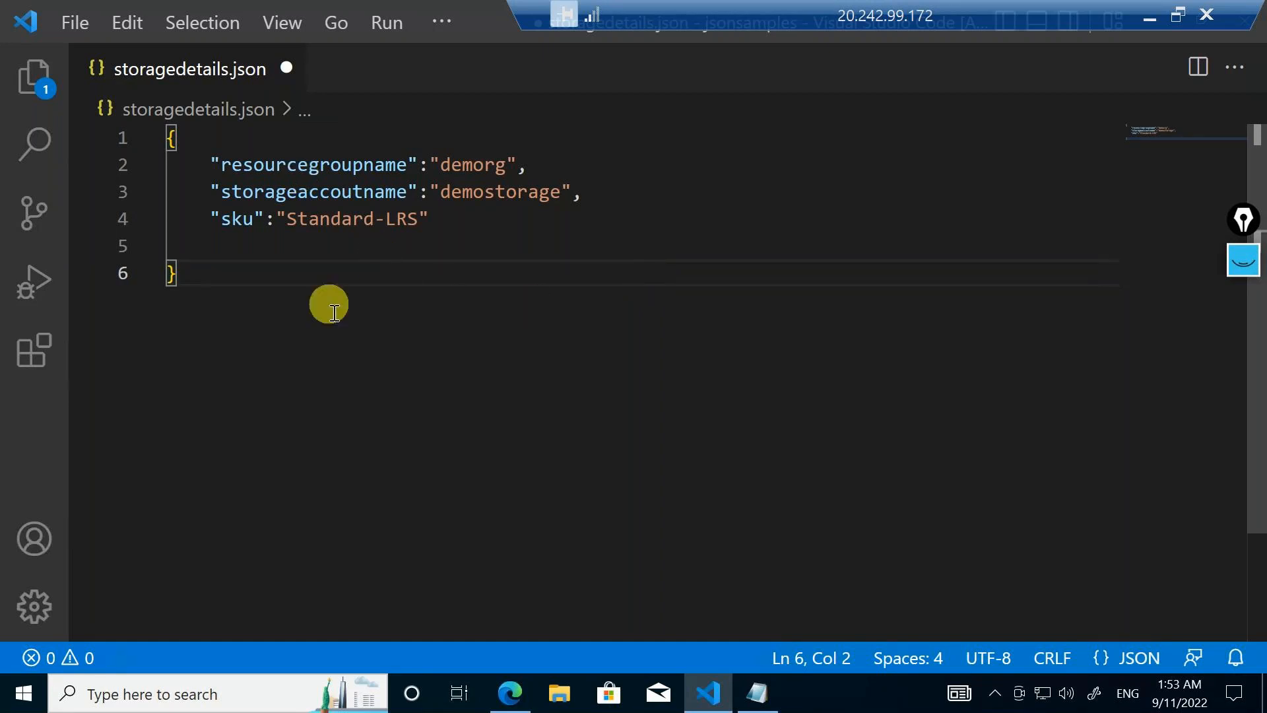
Switch to the Notepad note and add the line "containers:" below the sku line
{"action": "left_click", "coordinate": [757, 693]}
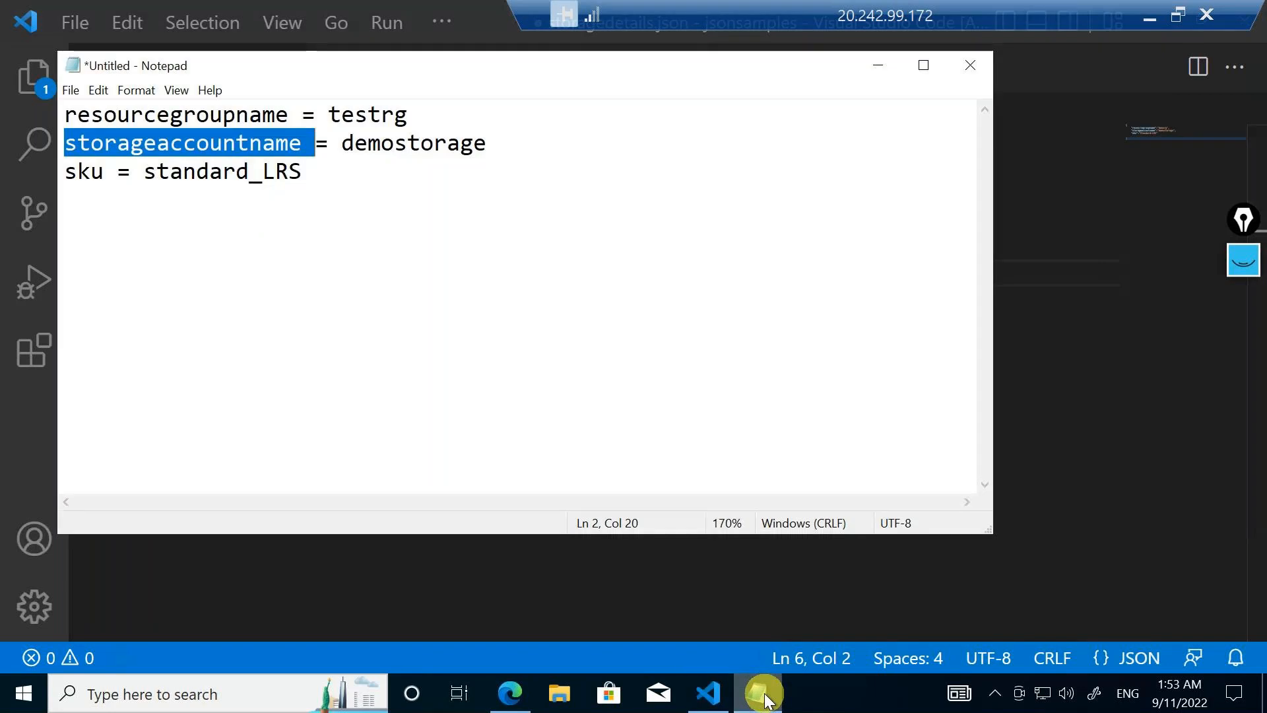
{"action": "left_click", "coordinate": [462, 359]}
{"action": "key", "text": "Return"}
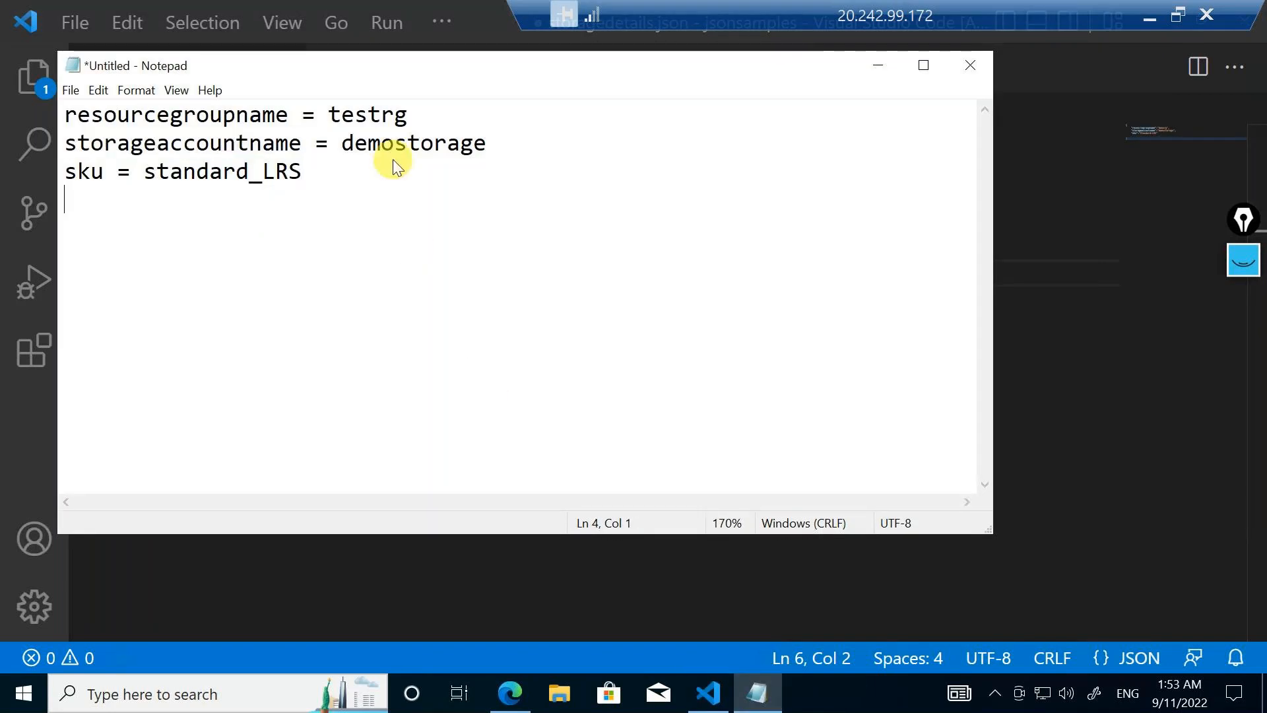
{"action": "type", "text": "container:"}
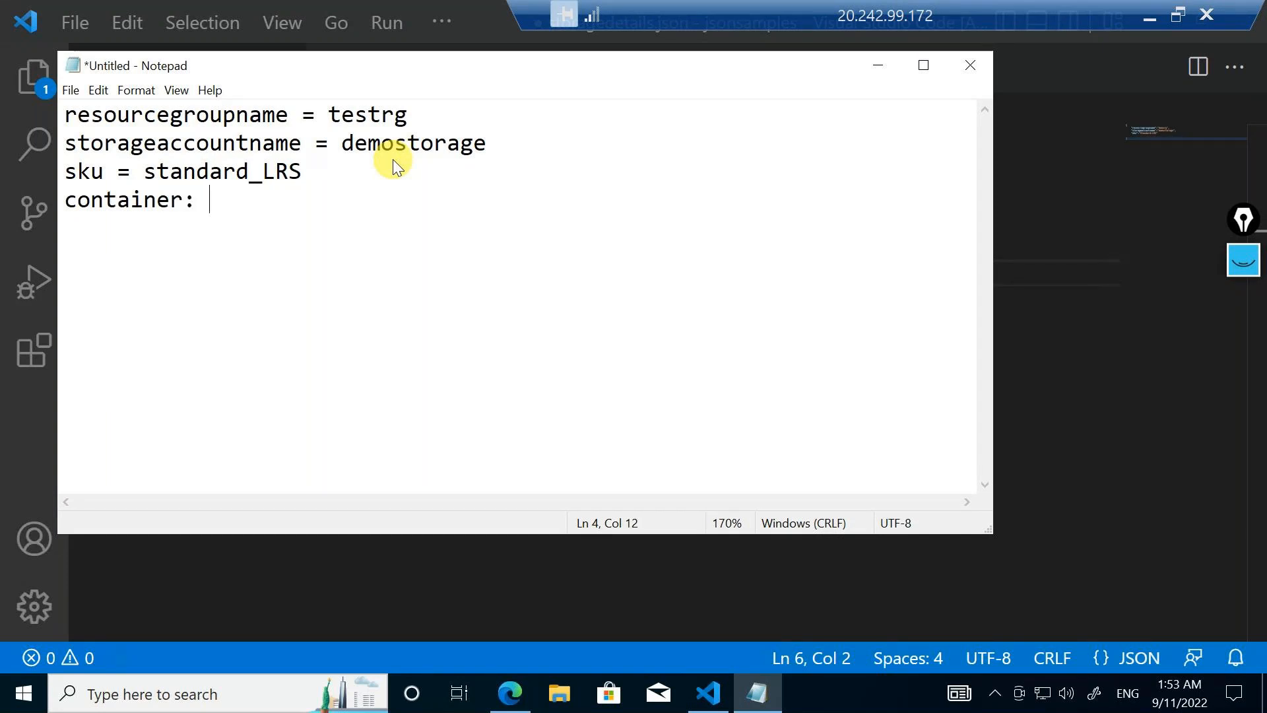
{"action": "key", "text": "Left"}
{"action": "key", "text": "Left"}
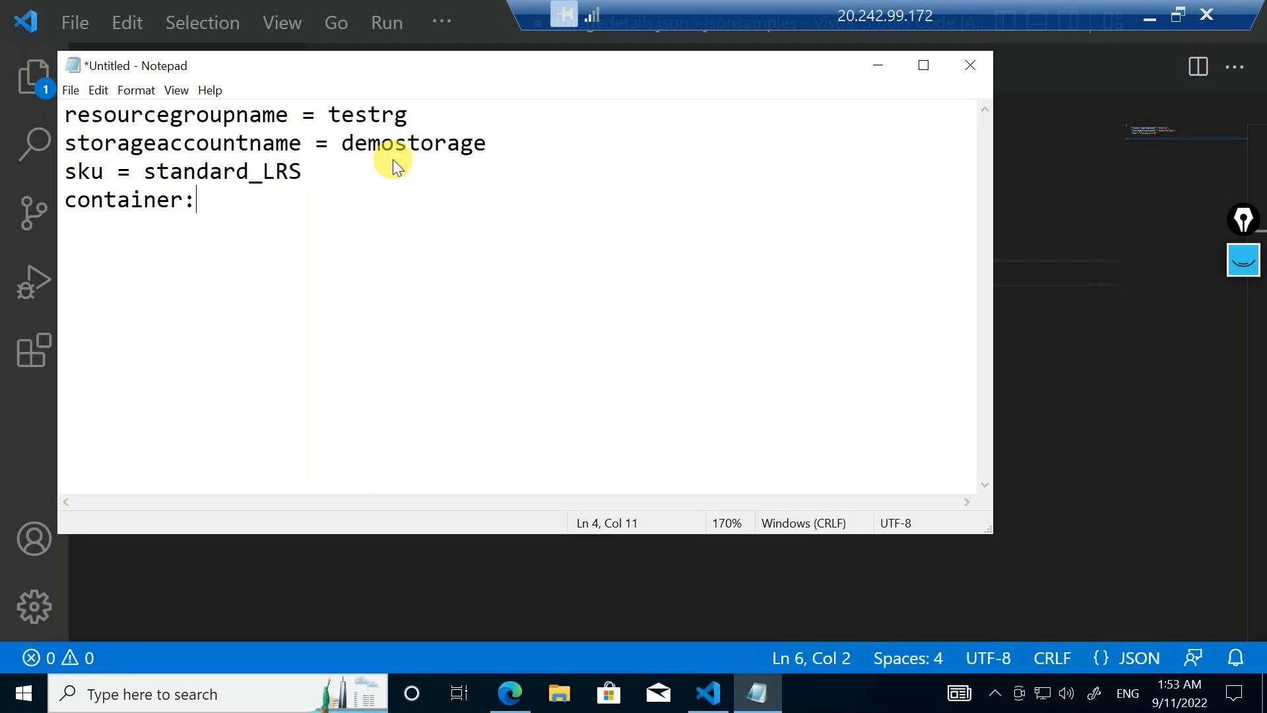
{"action": "type", "text": "s"}
{"action": "key", "text": "Right"}
Leave an empty line under "containers:" and add the lines "name" and "accesslevel" for the first container
{"action": "key", "text": "Return"}
{"action": "key", "text": "Return"}
{"action": "type", "text": "name"}
{"action": "key", "text": "Return"}
{"action": "type", "text": "accessle"}
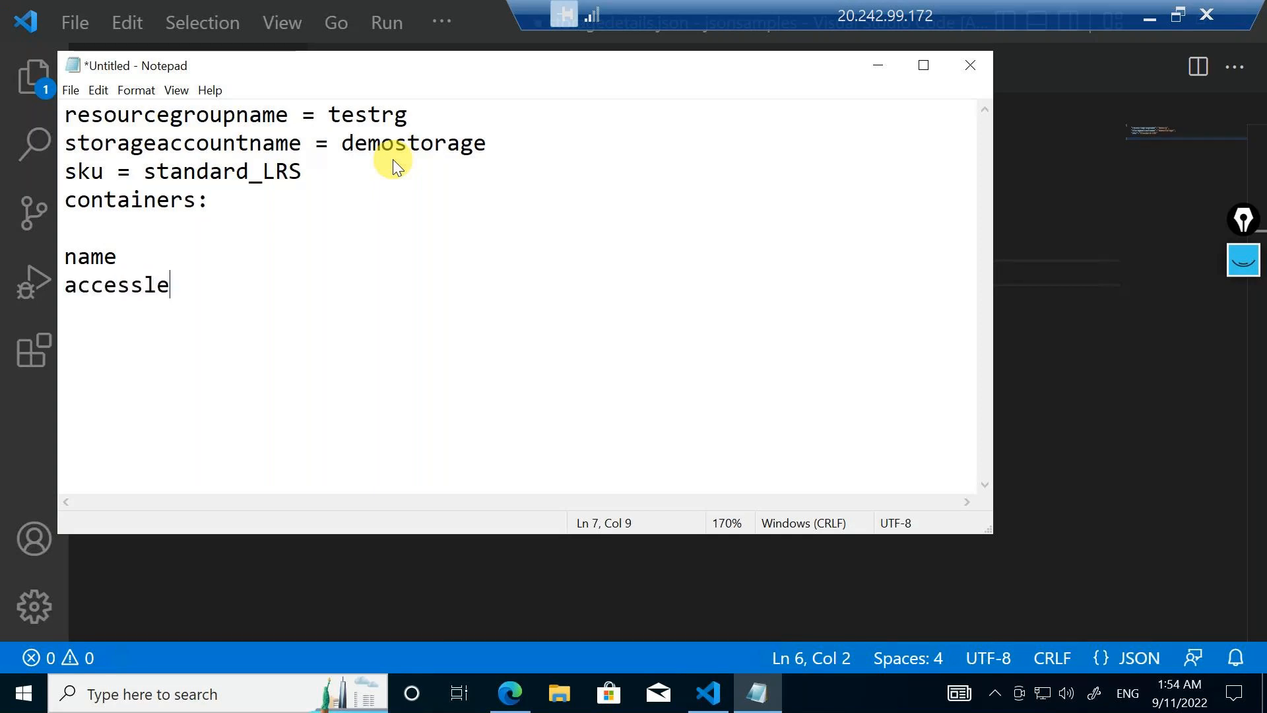
{"action": "type", "text": "vel"}
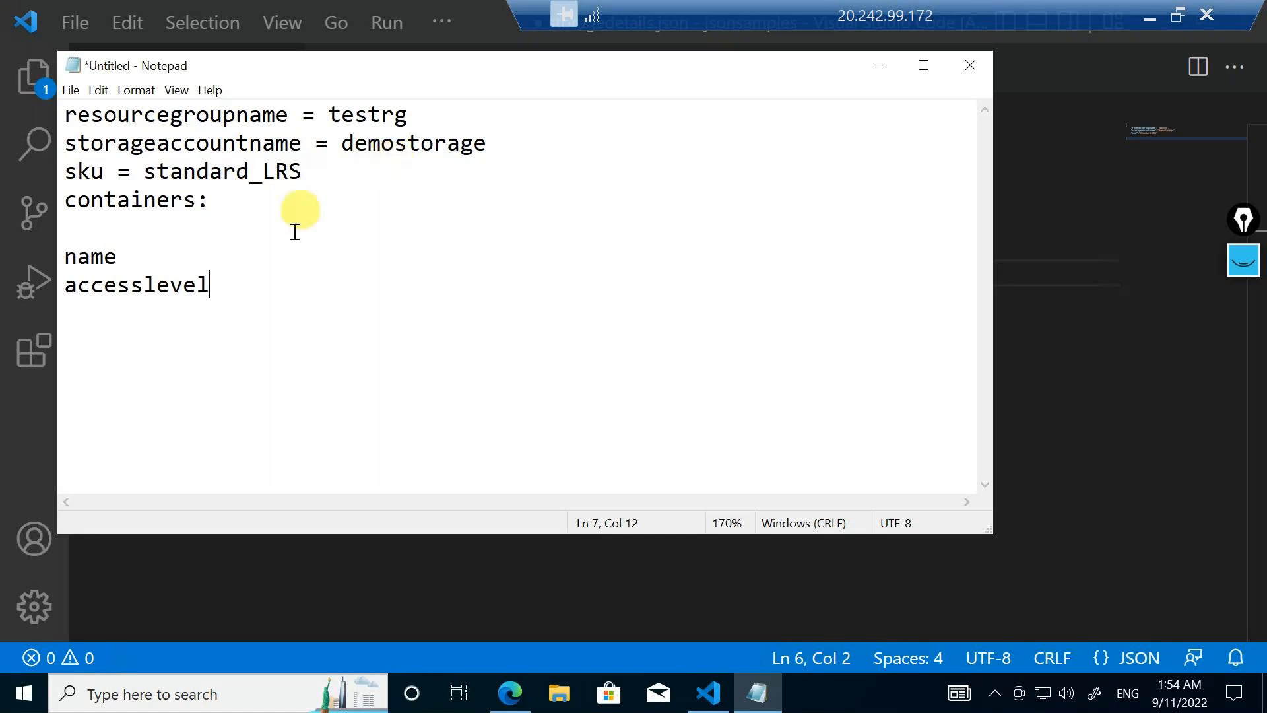
Add a second pair of lines, "name" and "accesslevel", two empty lines below the first container's entries
{"action": "key", "text": "Return"}
{"action": "key", "text": "Return"}
{"action": "key", "text": "Return"}
{"action": "type", "text": "name"}
{"action": "key", "text": "Return"}
{"action": "type", "text": "ac"}
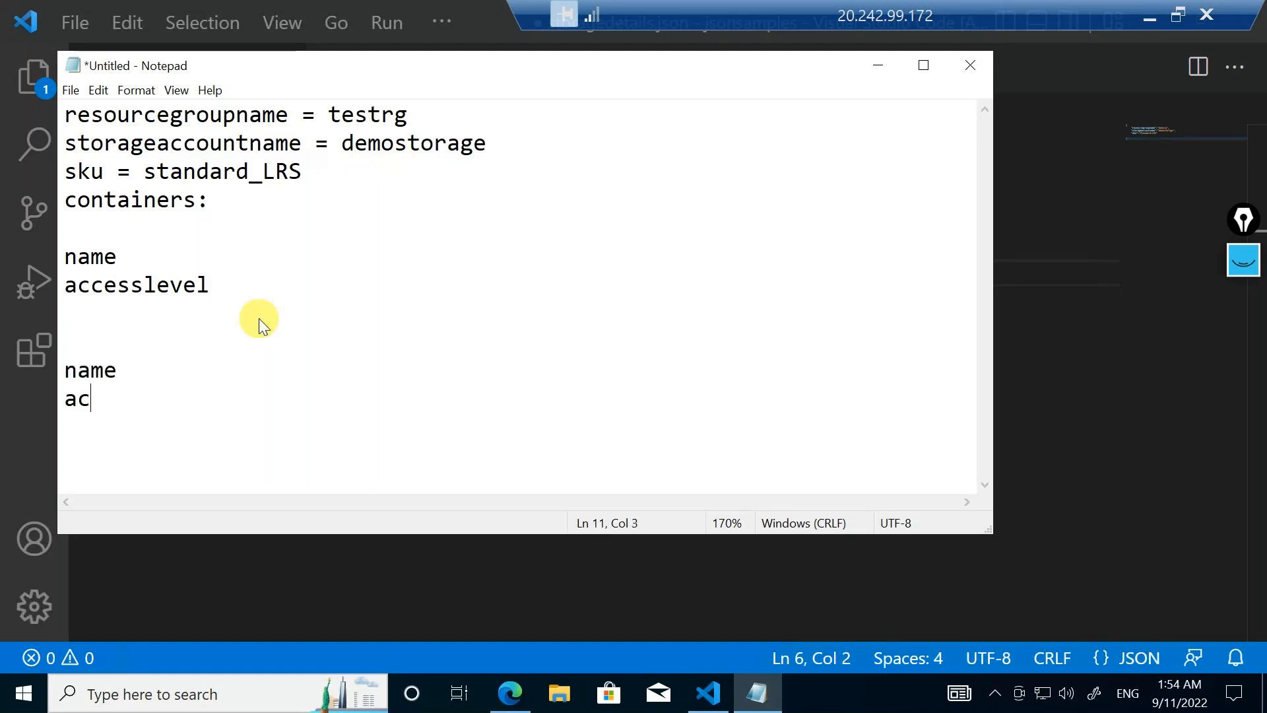
{"action": "type", "text": "cesslevek"}
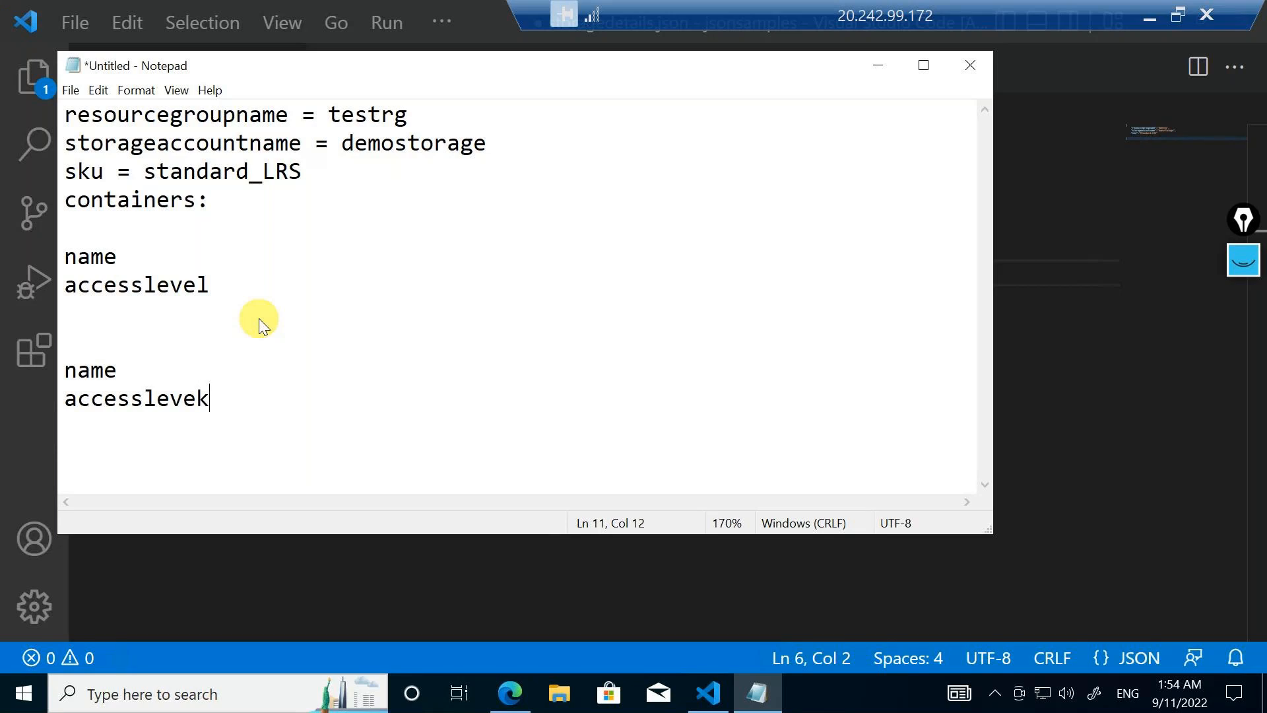
{"action": "key", "text": "BackSpace"}
{"action": "type", "text": "l"}
Highlight the whole containers block in the note, then return to the JSON file and examine its resource group pair
{"action": "key", "text": "shift+Up"}
{"action": "left_click_drag", "start_coordinate": [59, 223], "coordinate": [59, 203]}
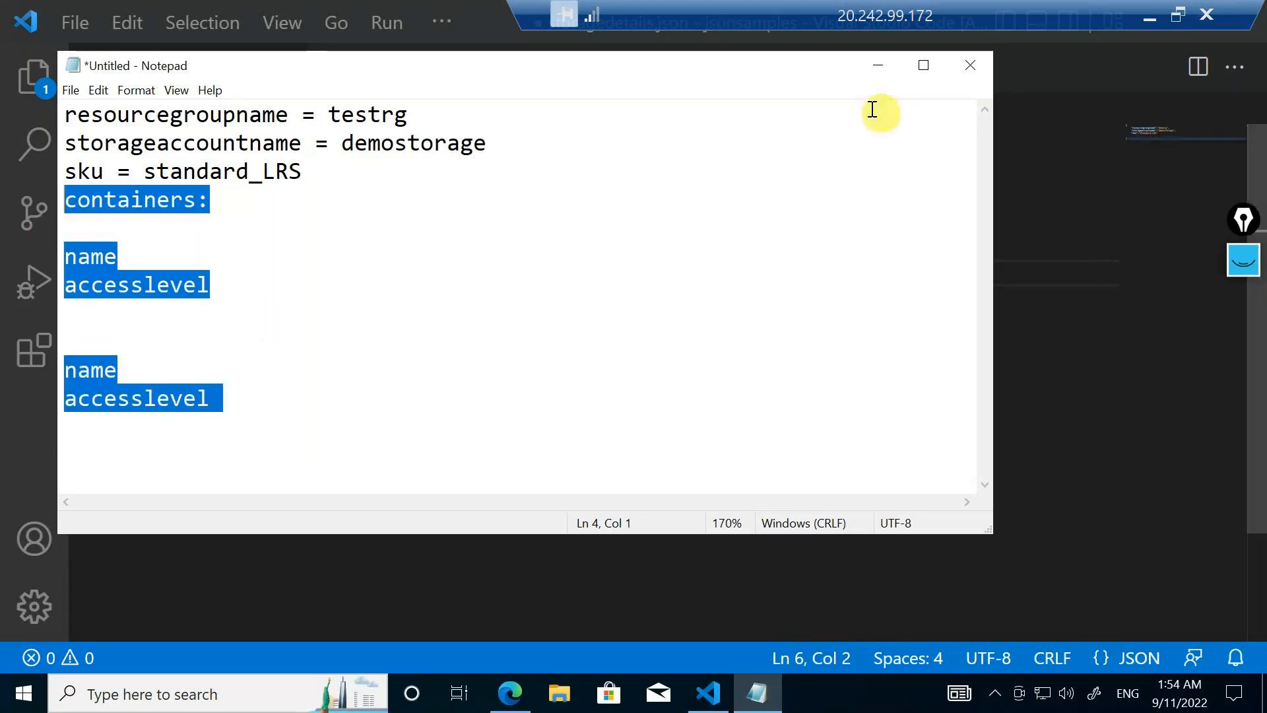
{"action": "left_click", "coordinate": [877, 74]}
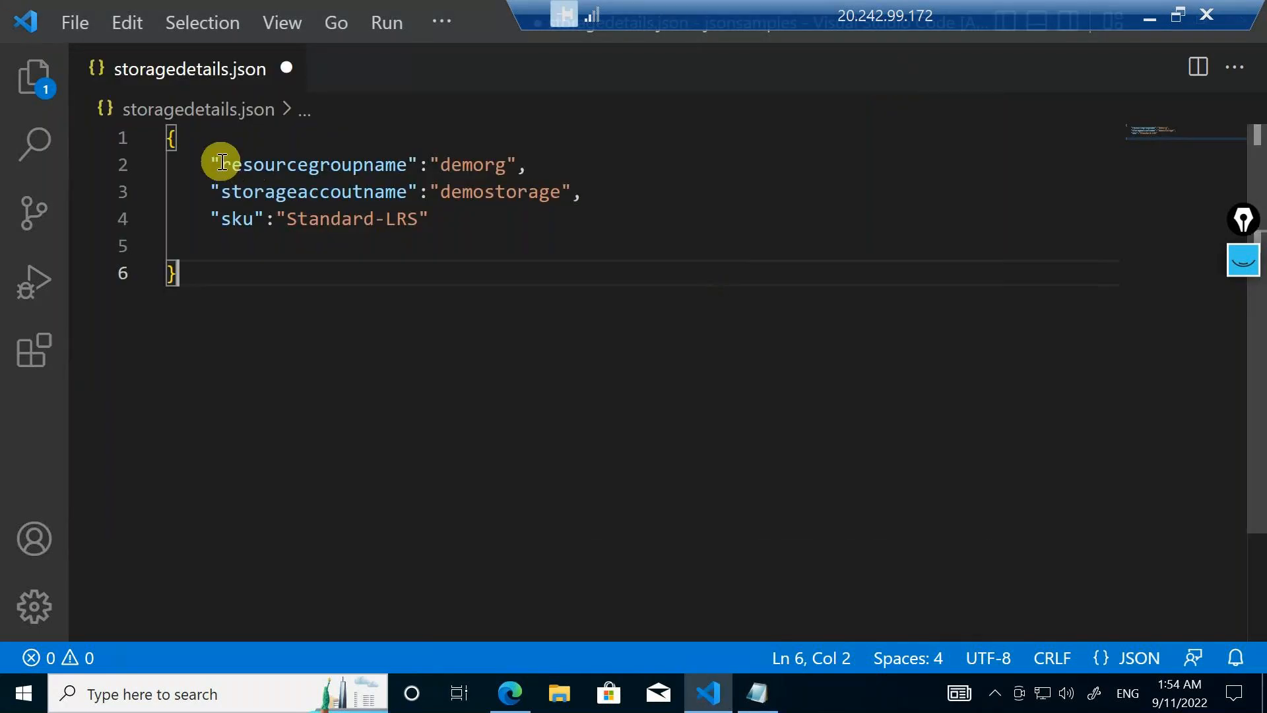
{"action": "left_click_drag", "start_coordinate": [222, 164], "coordinate": [276, 165]}
{"action": "left_click_drag", "start_coordinate": [413, 178], "coordinate": [529, 171]}
{"action": "left_click", "coordinate": [467, 222]}
{"action": "key", "text": "Return"}
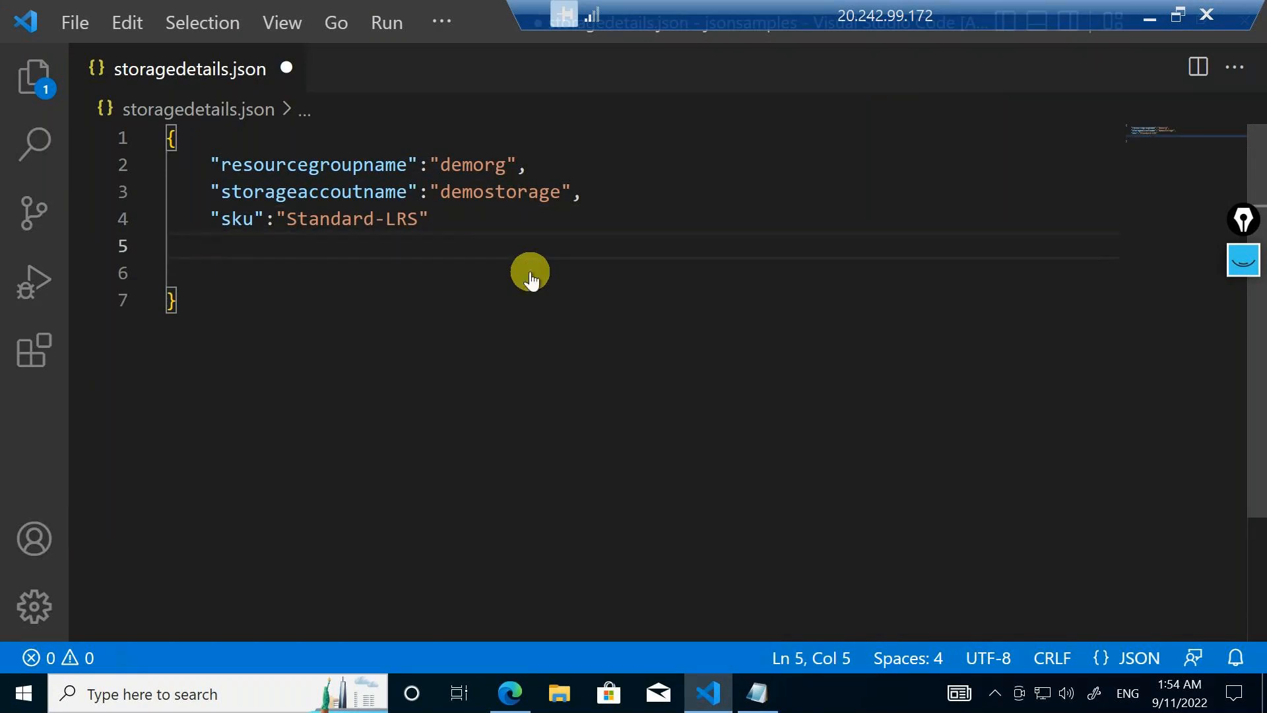
{"action": "type", "text": "\""}
{"action": "key", "text": "BackSpace"}
{"action": "key", "text": "BackSpace"}
{"action": "key", "text": "BackSpace"}
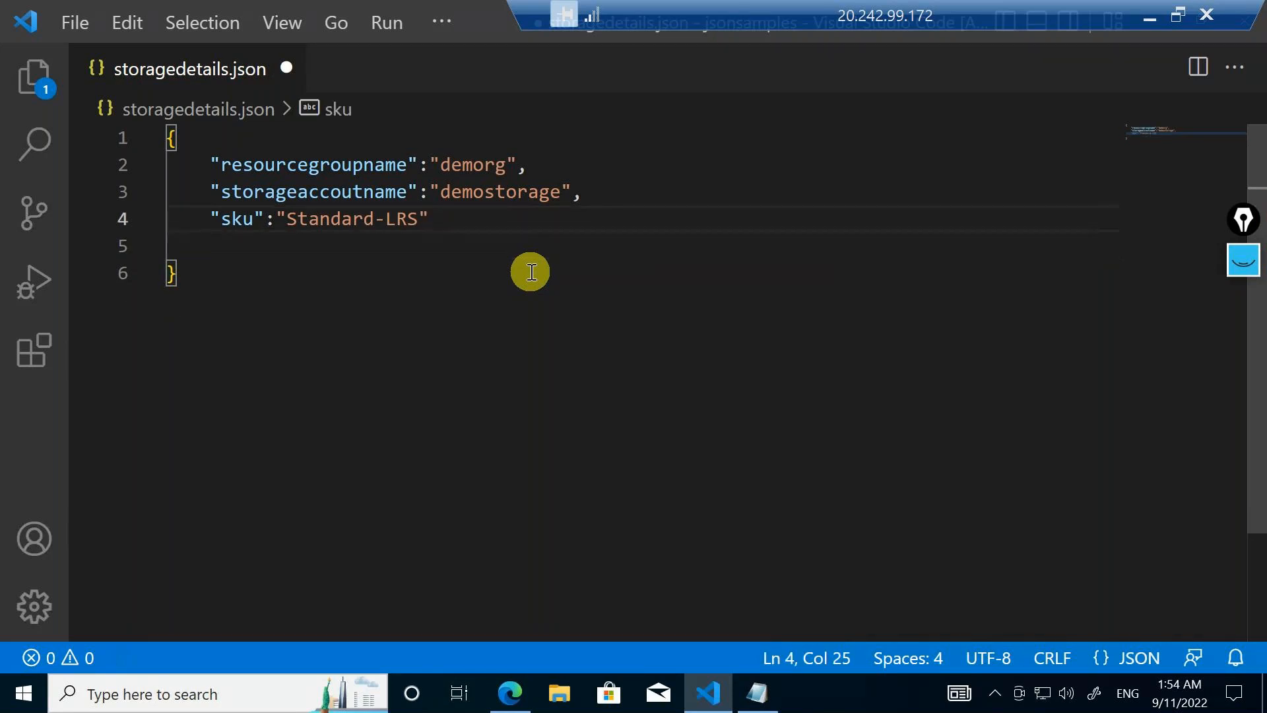
Add a comma after the "Standard-LRS" value and a "containers" key with an empty array [] on the next line
{"action": "type", "text": ","}
{"action": "key", "text": "Return"}
{"action": "type", "text": "\"container"}
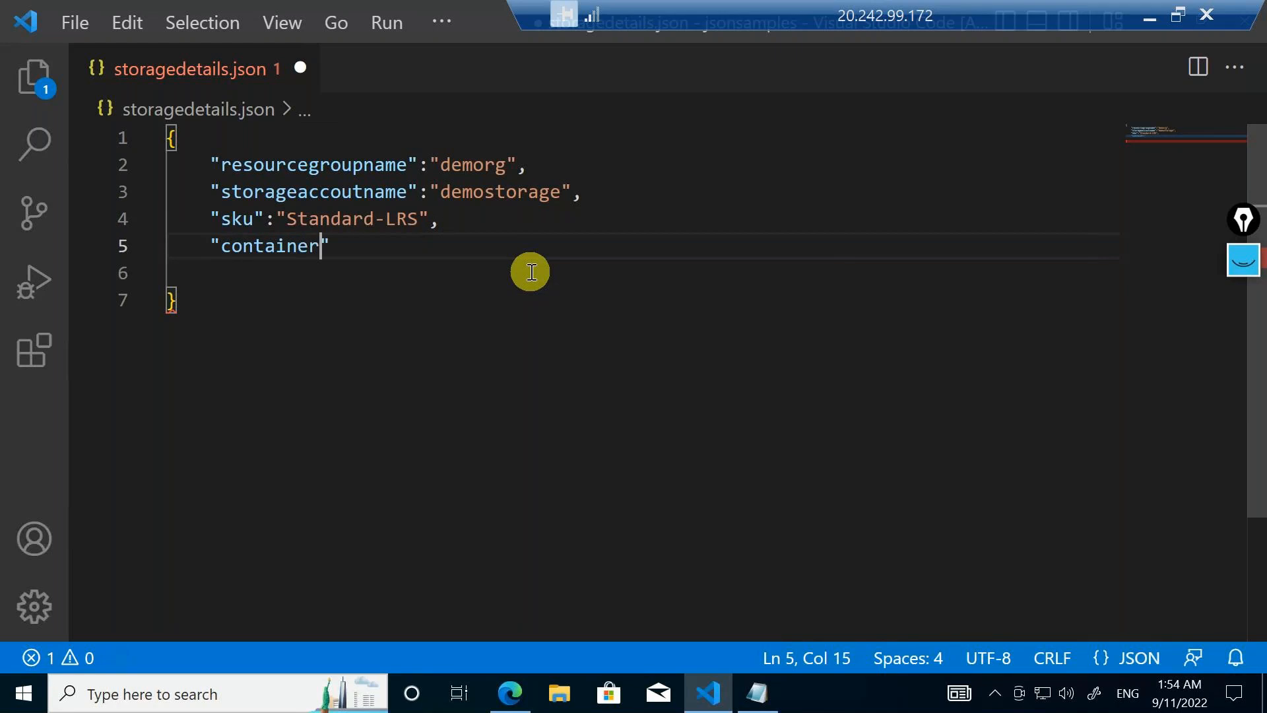
{"action": "type", "text": "s\":["}
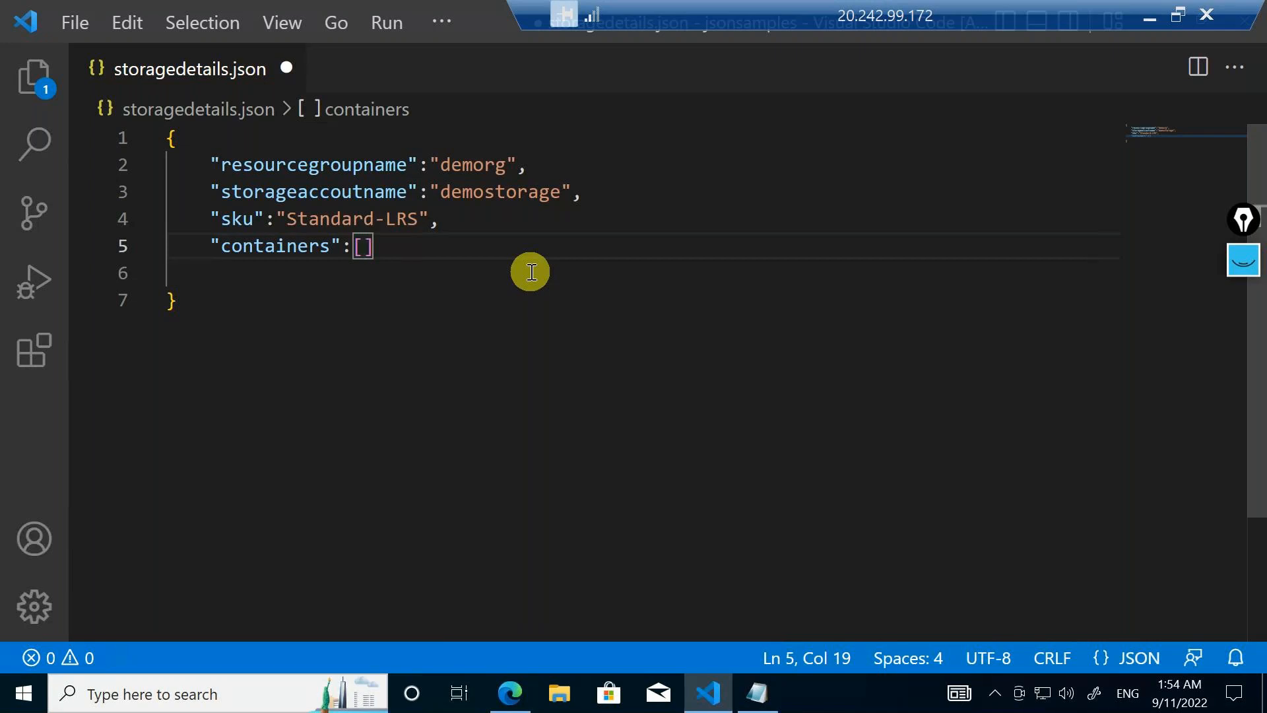
Annotate the empty containers brackets with an arrow, the handwritten word "array" and a circle, and clear the drawing
{"action": "mouse_move", "coordinate": [1243, 263]}
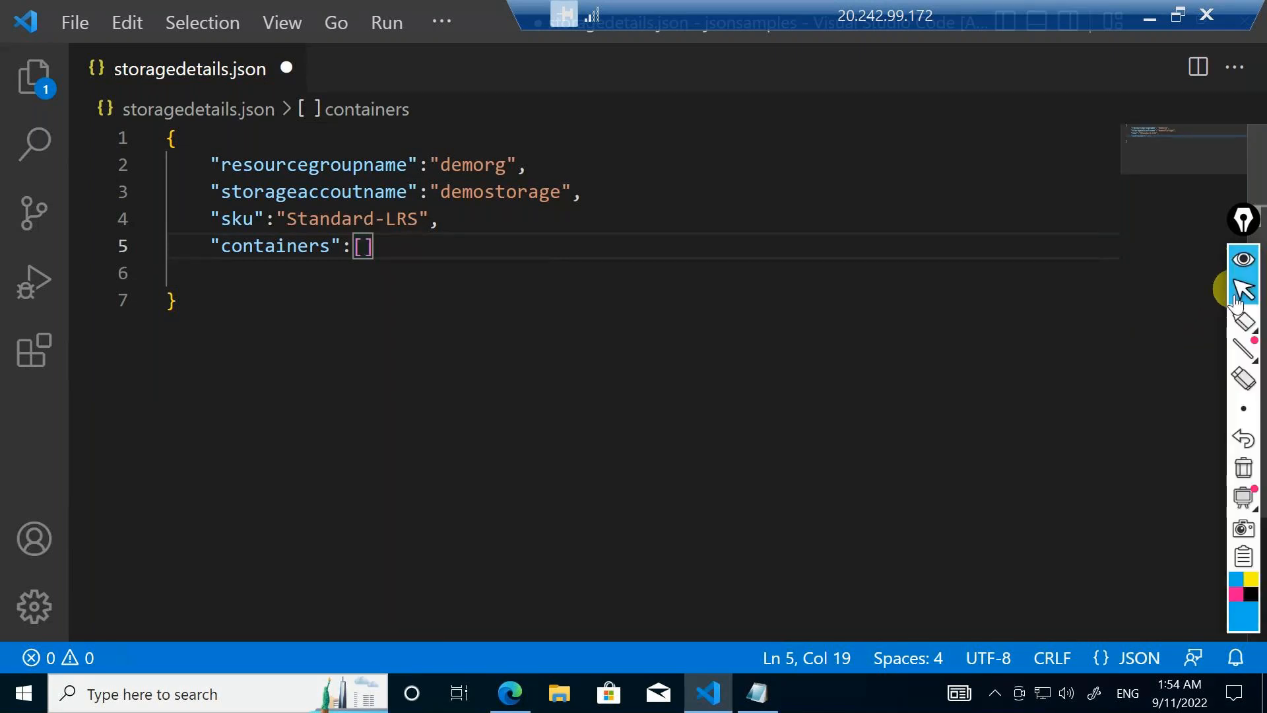
{"action": "left_click", "coordinate": [1244, 320]}
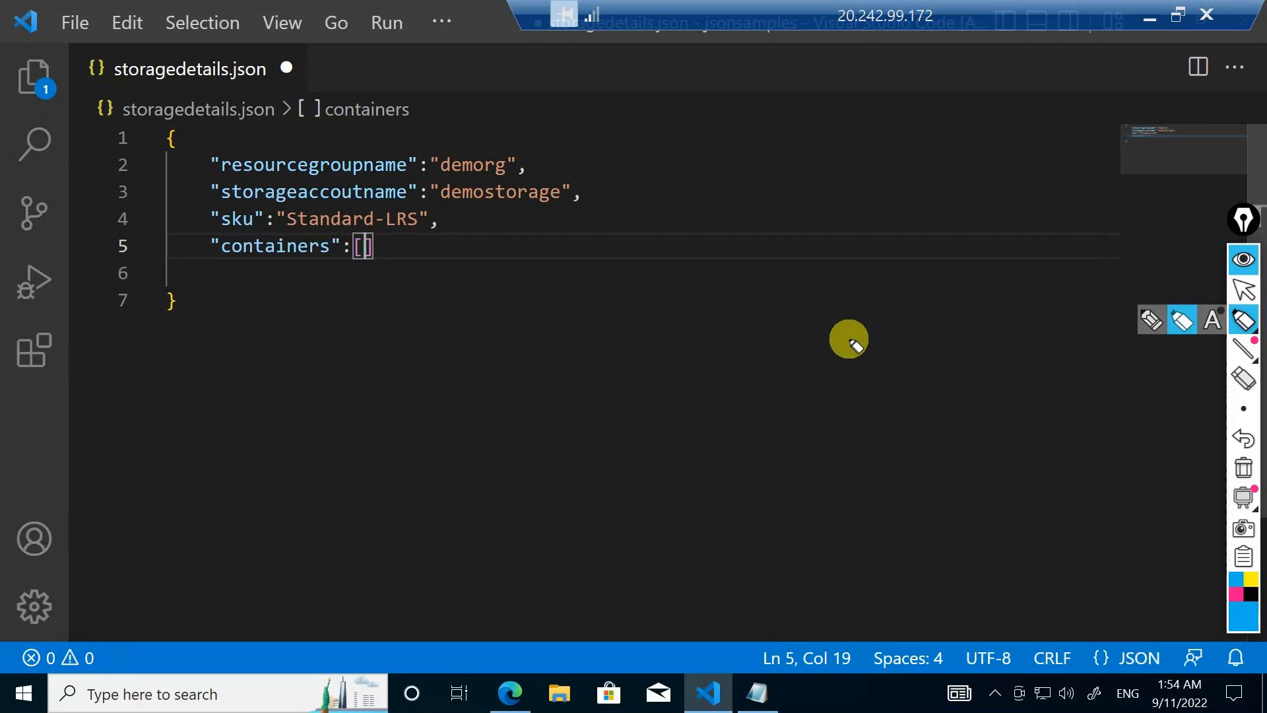
{"action": "mouse_move", "coordinate": [441, 232]}
{"action": "left_mouse_down"}
{"action": "mouse_move", "coordinate": [386, 248]}
{"action": "mouse_move", "coordinate": [528, 225]}
{"action": "mouse_move", "coordinate": [526, 238]}
{"action": "mouse_move", "coordinate": [432, 230]}
{"action": "left_mouse_up"}
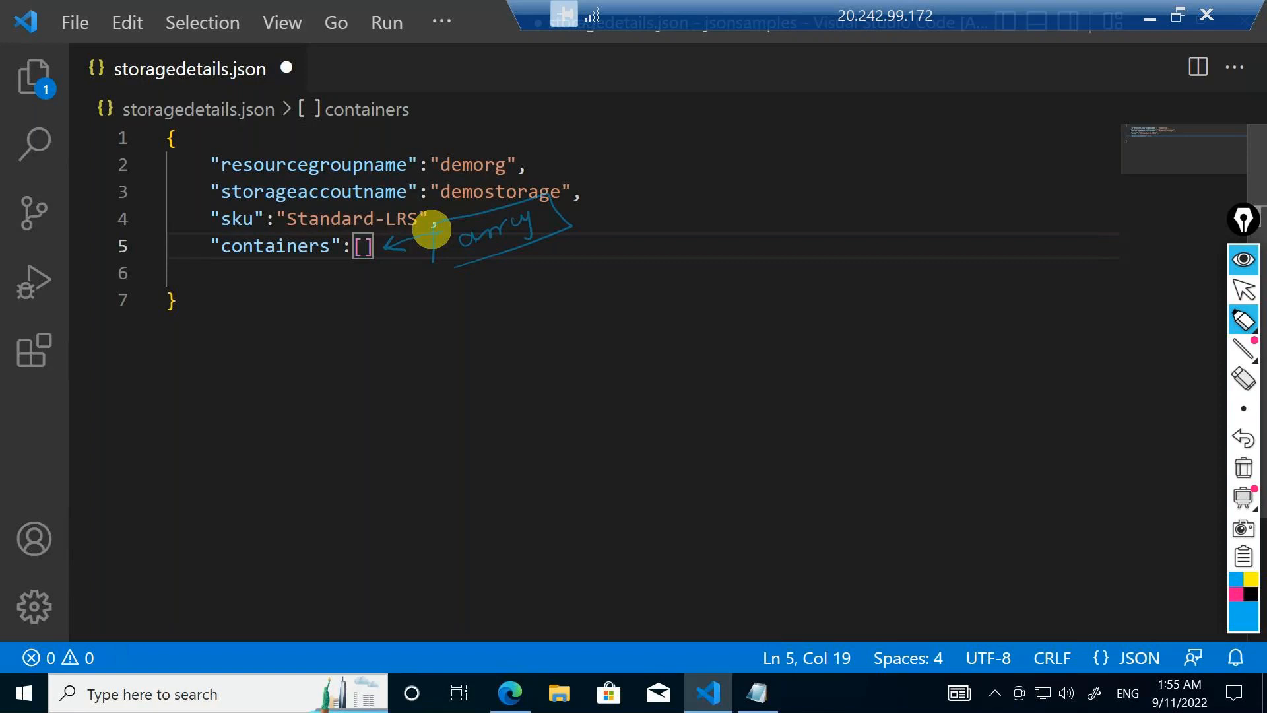
{"action": "mouse_move", "coordinate": [368, 240]}
{"action": "left_mouse_down"}
{"action": "mouse_move", "coordinate": [348, 240]}
{"action": "mouse_move", "coordinate": [359, 233]}
{"action": "left_mouse_up"}
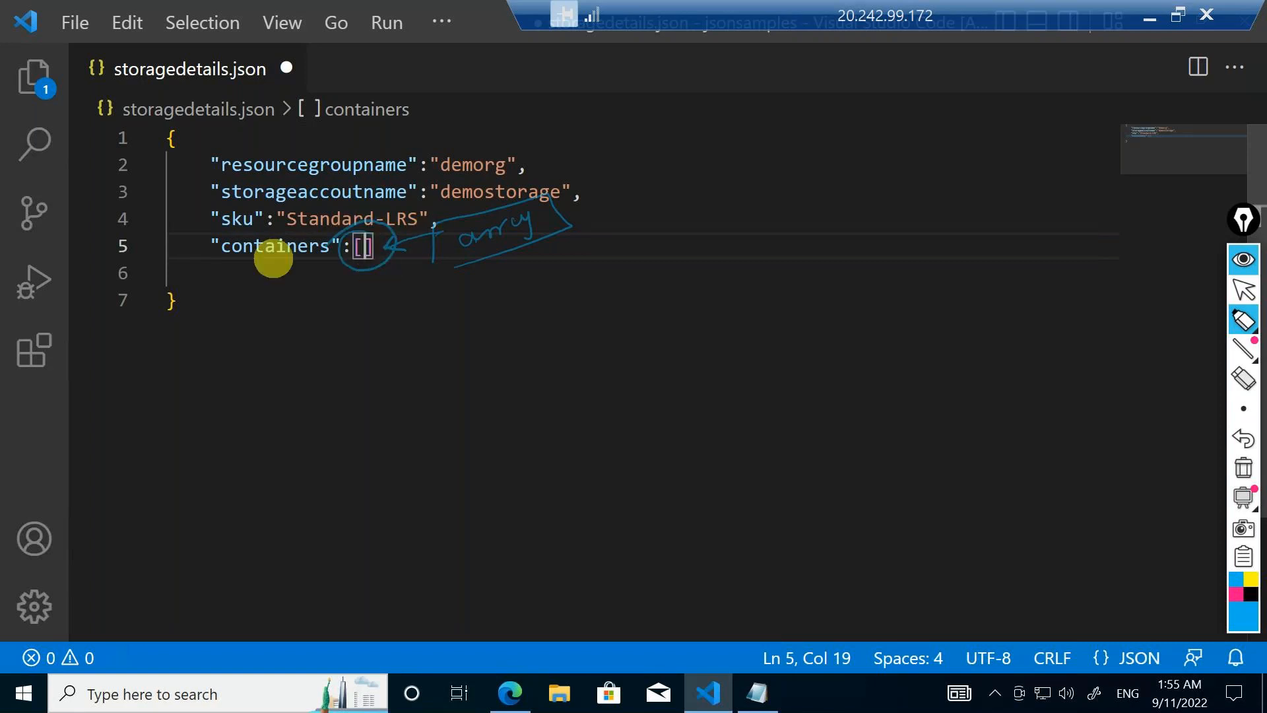
{"action": "left_click", "coordinate": [1248, 469]}
{"action": "left_click", "coordinate": [1243, 289]}
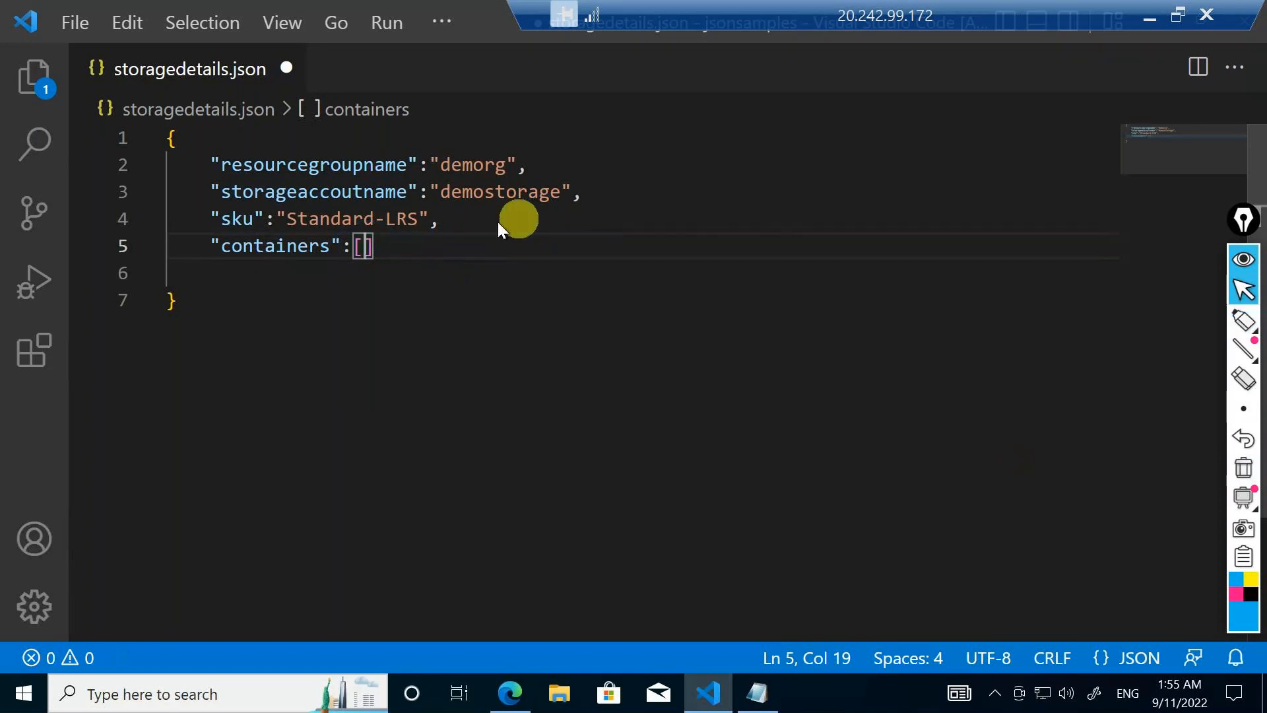
Expand the containers array and add a first object with the pair "name":"testcontainer" inside it
{"action": "left_click", "coordinate": [358, 243]}
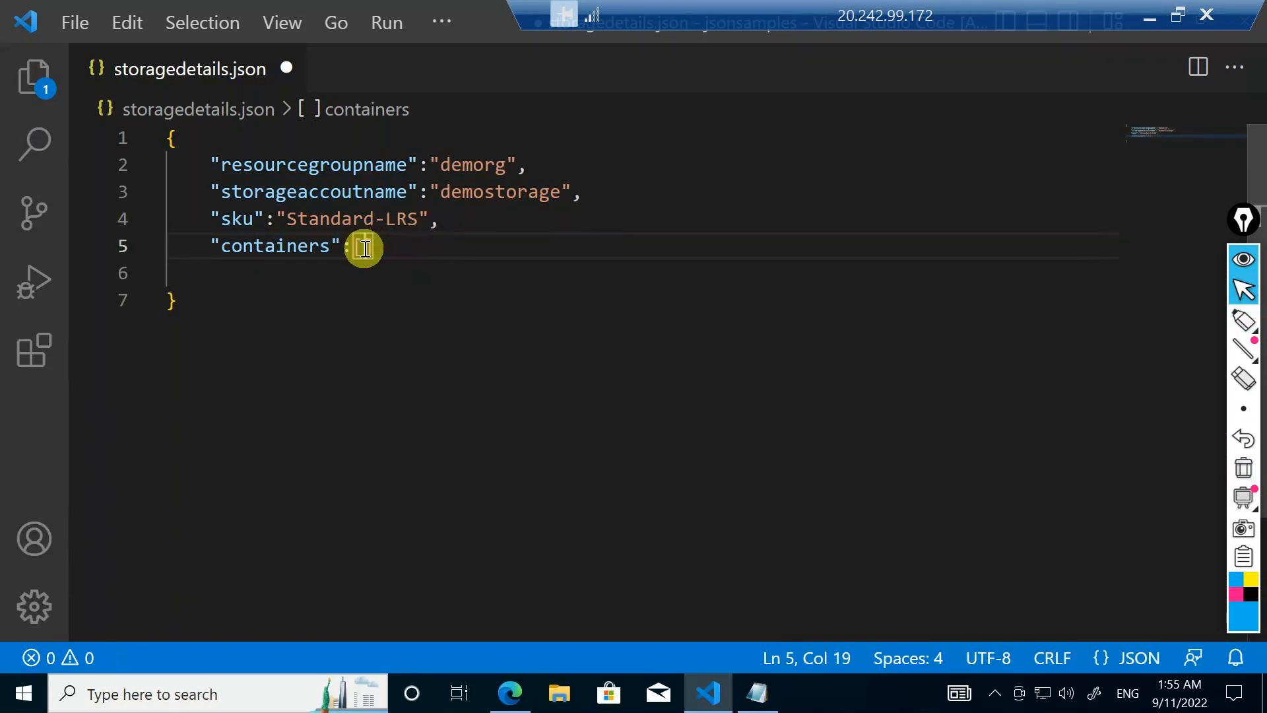
{"action": "left_click", "coordinate": [365, 248]}
{"action": "key", "text": "Return"}
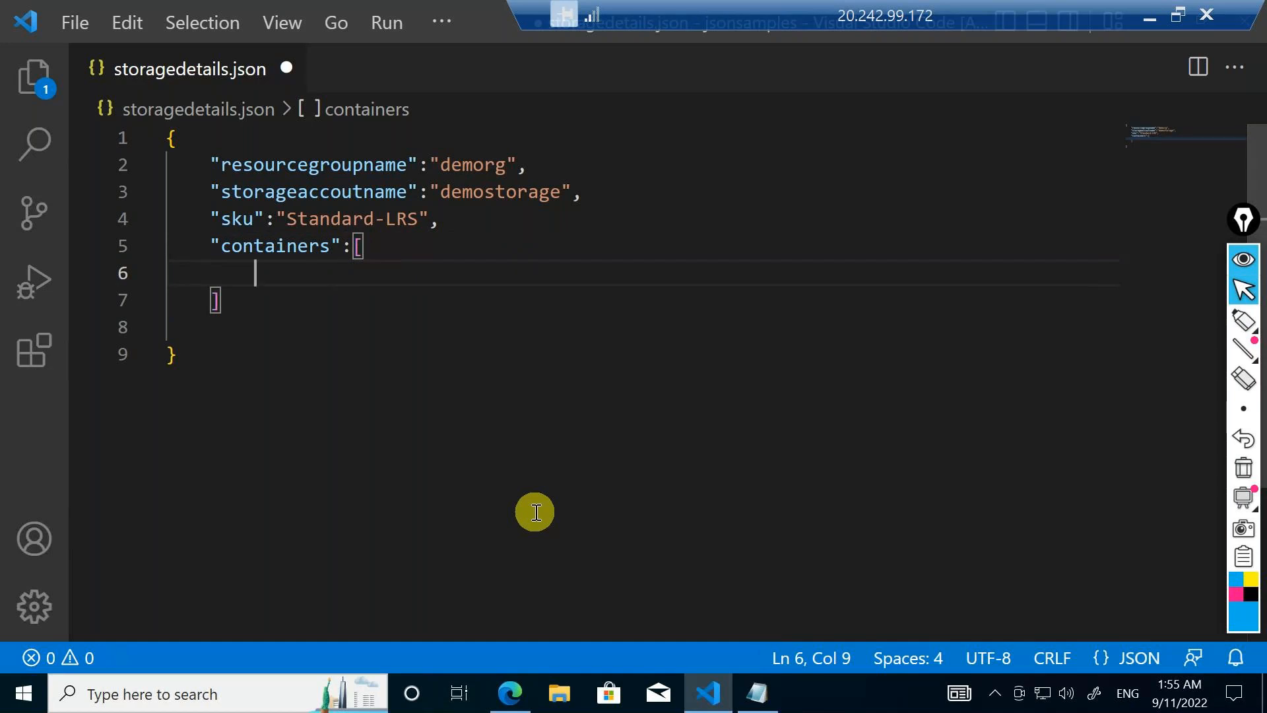
{"action": "type", "text": "{"}
{"action": "key", "text": "Return"}
{"action": "type", "text": "\""}
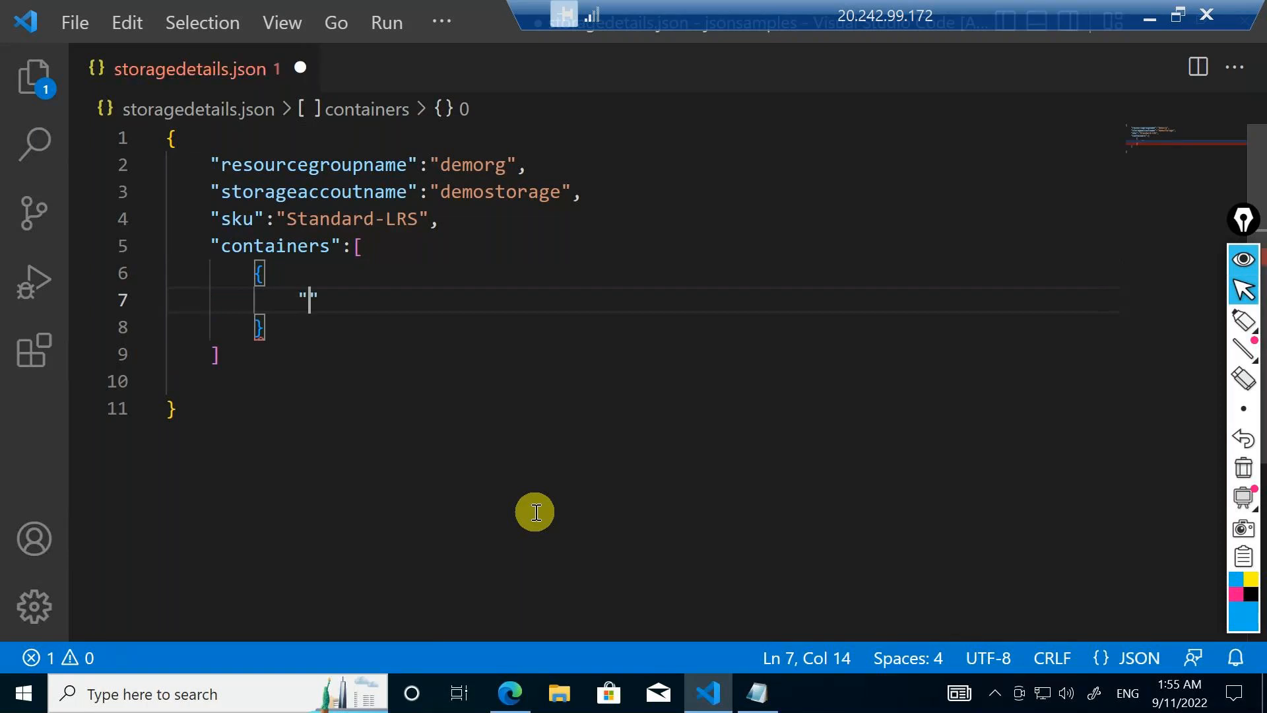
{"action": "type", "text": "name\":\""}
{"action": "type", "text": "testcon"}
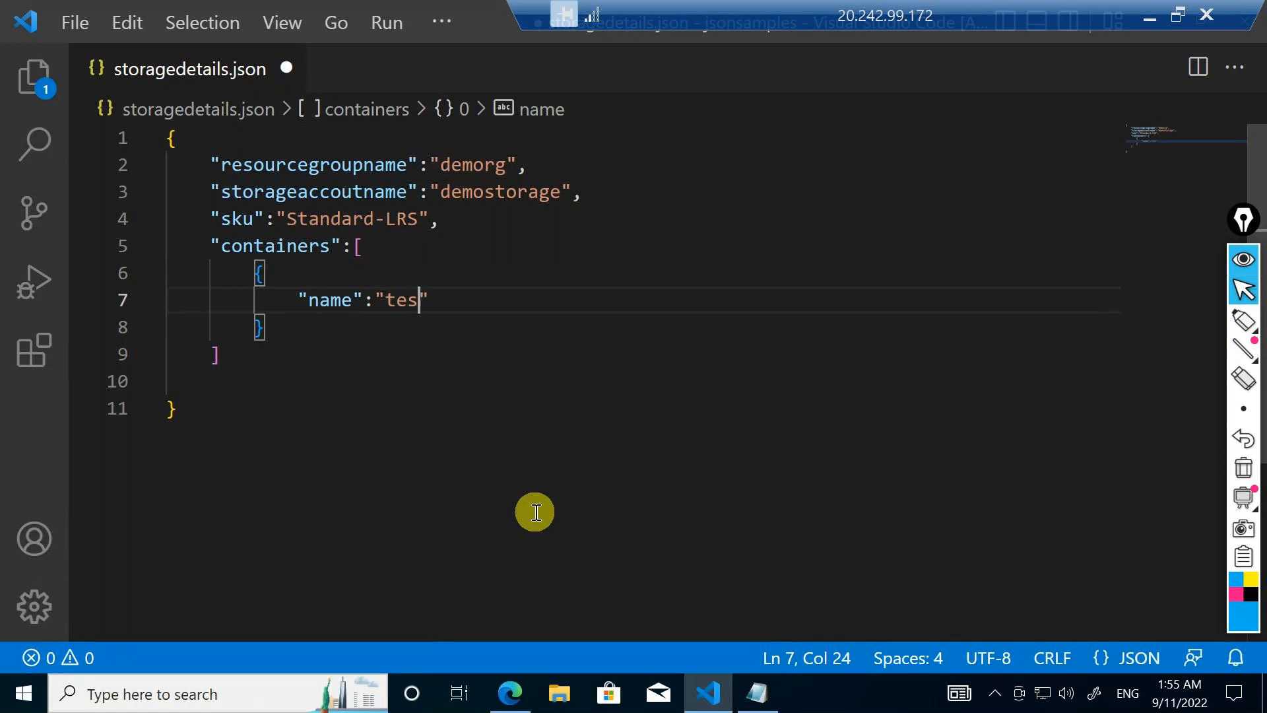
{"action": "type", "text": "tainer"}
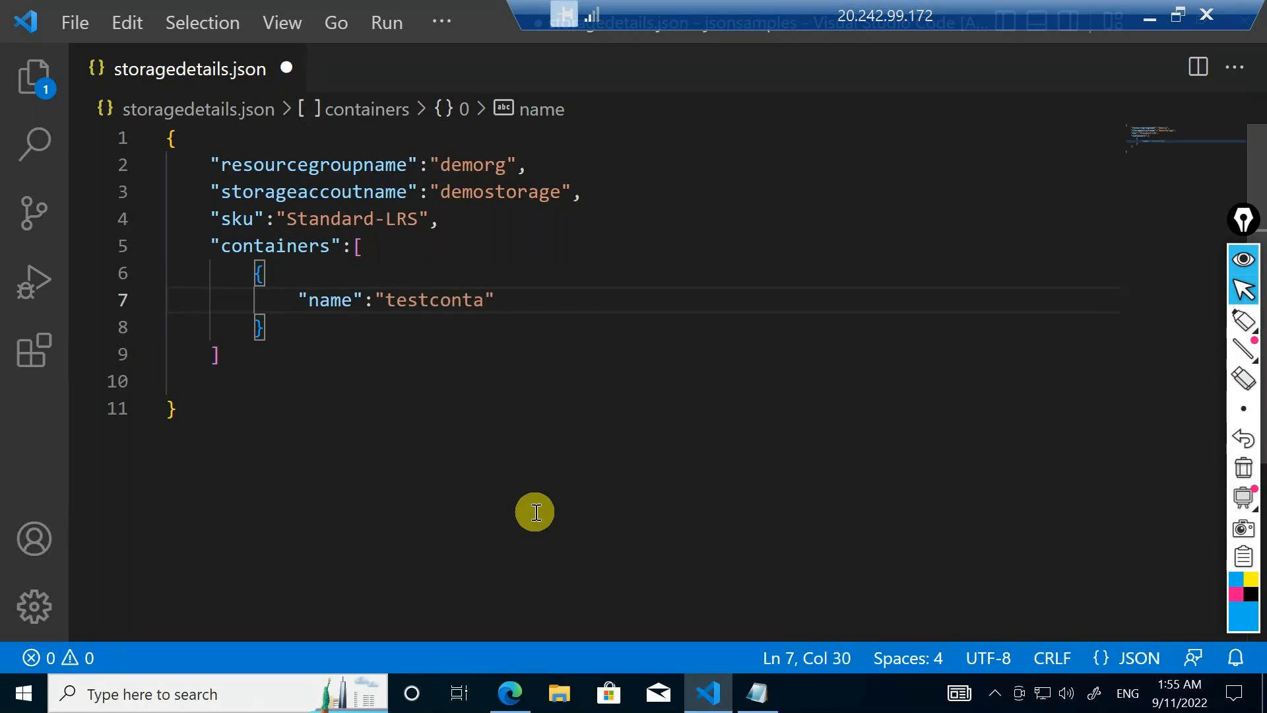
Add a comma after the "testcontainer" value and the pair "accesslevel":"private" on the next line
{"action": "key", "text": "Right"}
{"action": "type", "text": ","}
{"action": "key", "text": "Return"}
{"action": "type", "text": "\""}
{"action": "type", "text": "accessleve"}
{"action": "type", "text": "l"}
{"action": "key", "text": "Right"}
{"action": "type", "text": ":"}
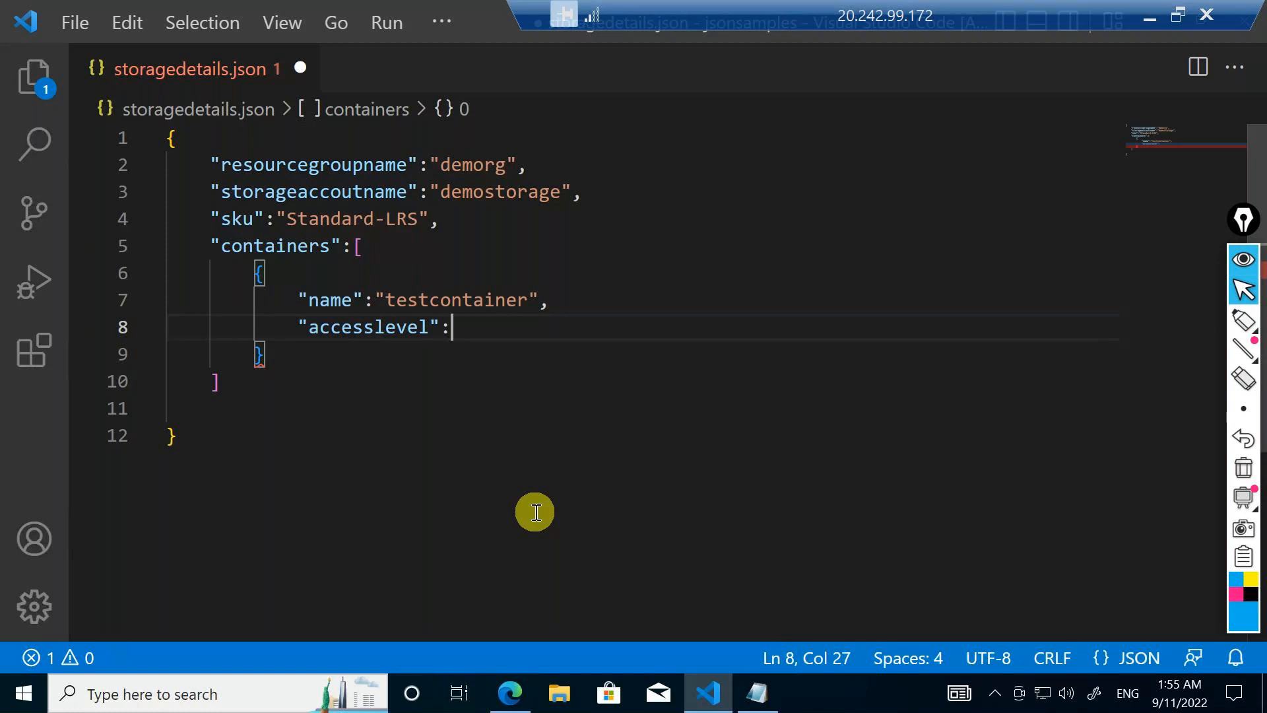
{"action": "type", "text": "\"private"}
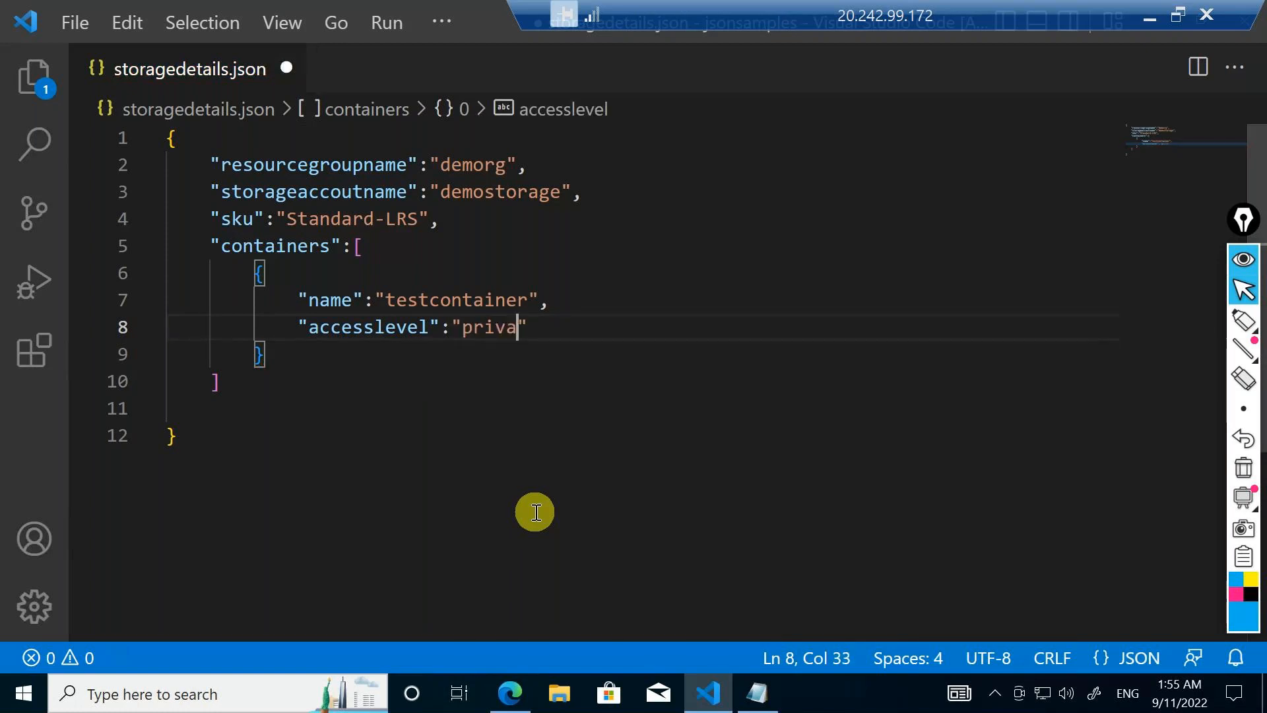
Highlight the first container object, and add a comma and a second empty object below it
{"action": "left_click_drag", "start_coordinate": [306, 362], "coordinate": [241, 272]}
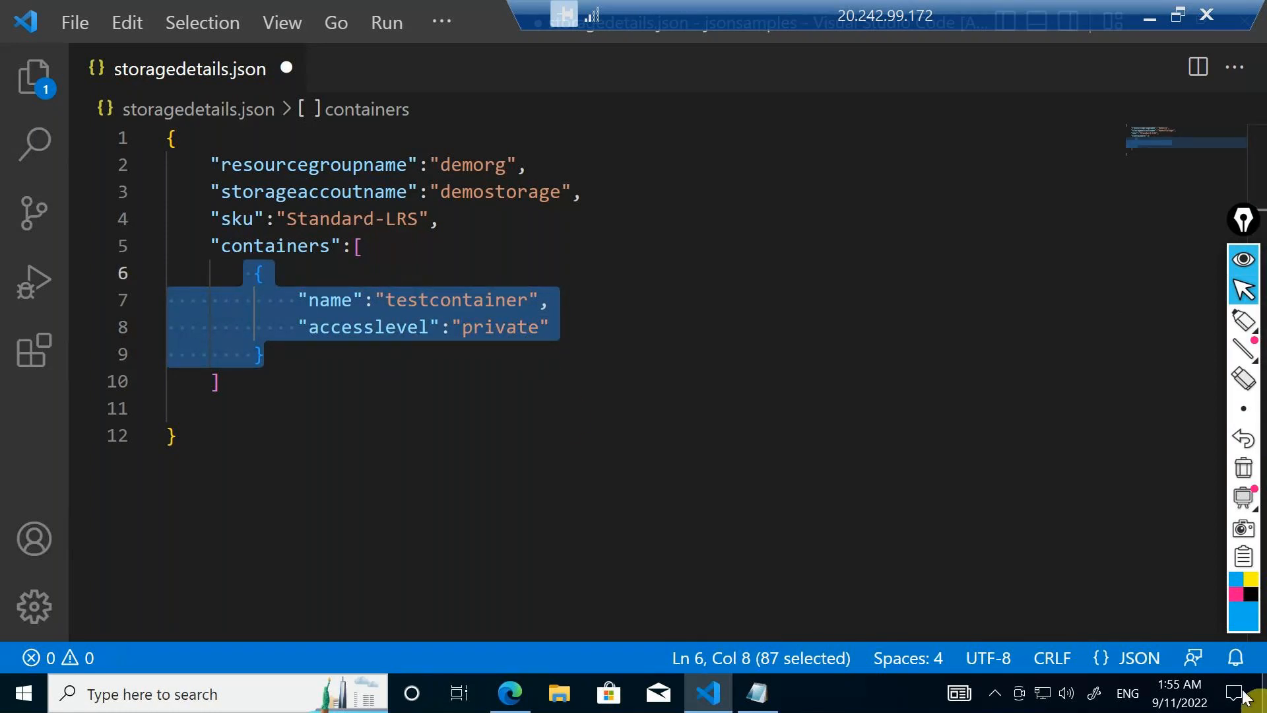
{"action": "left_click", "coordinate": [414, 418]}
{"action": "left_click", "coordinate": [339, 364]}
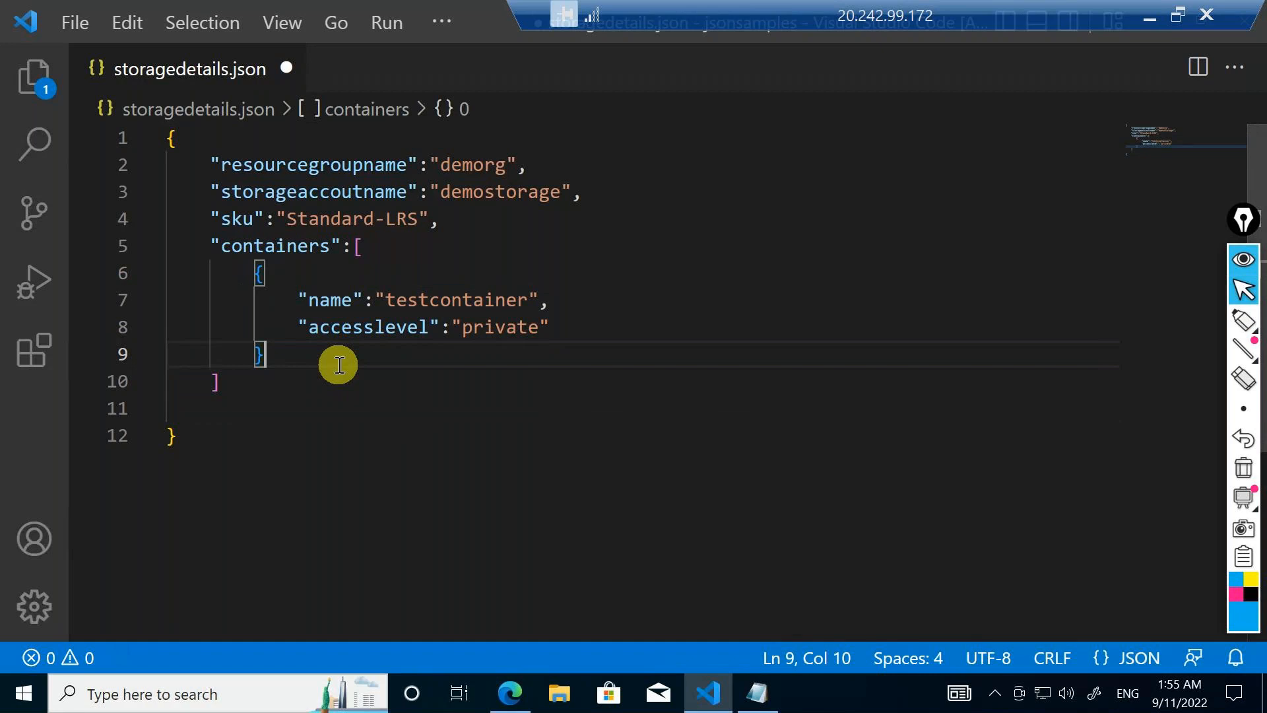
{"action": "type", "text": ","}
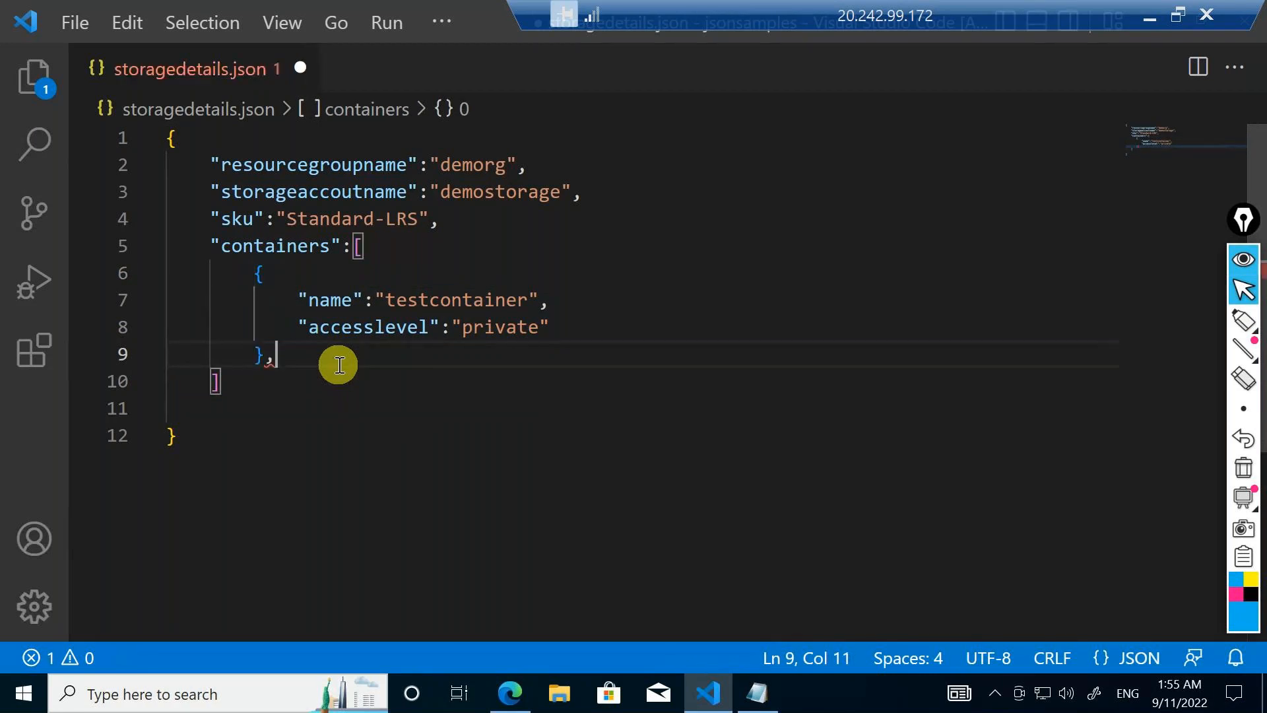
{"action": "key", "text": "Return"}
{"action": "type", "text": "{"}
{"action": "key", "text": "Return"}
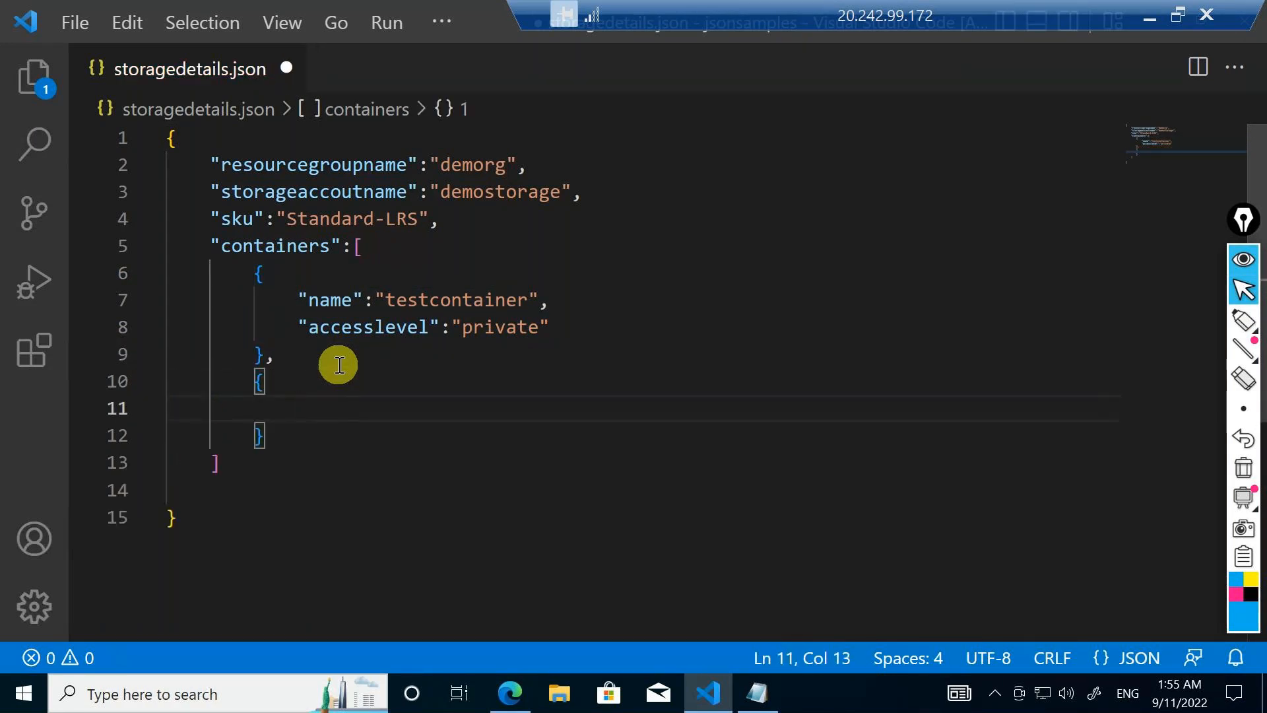
Add the pair "name":"testcontainer1" to the second container object using the suggested key and value
{"action": "type", "text": "\""}
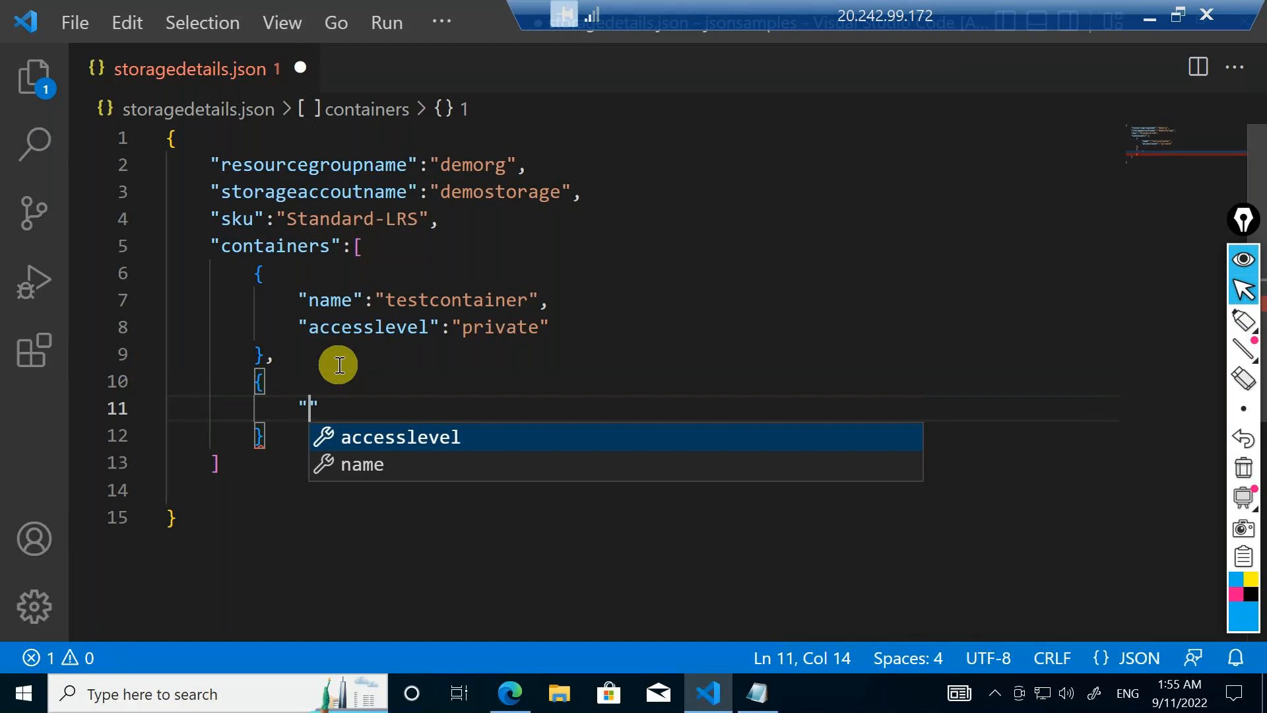
{"action": "key", "text": "Down"}
{"action": "key", "text": "Return"}
{"action": "type", "text": ":\"testcontainer"}
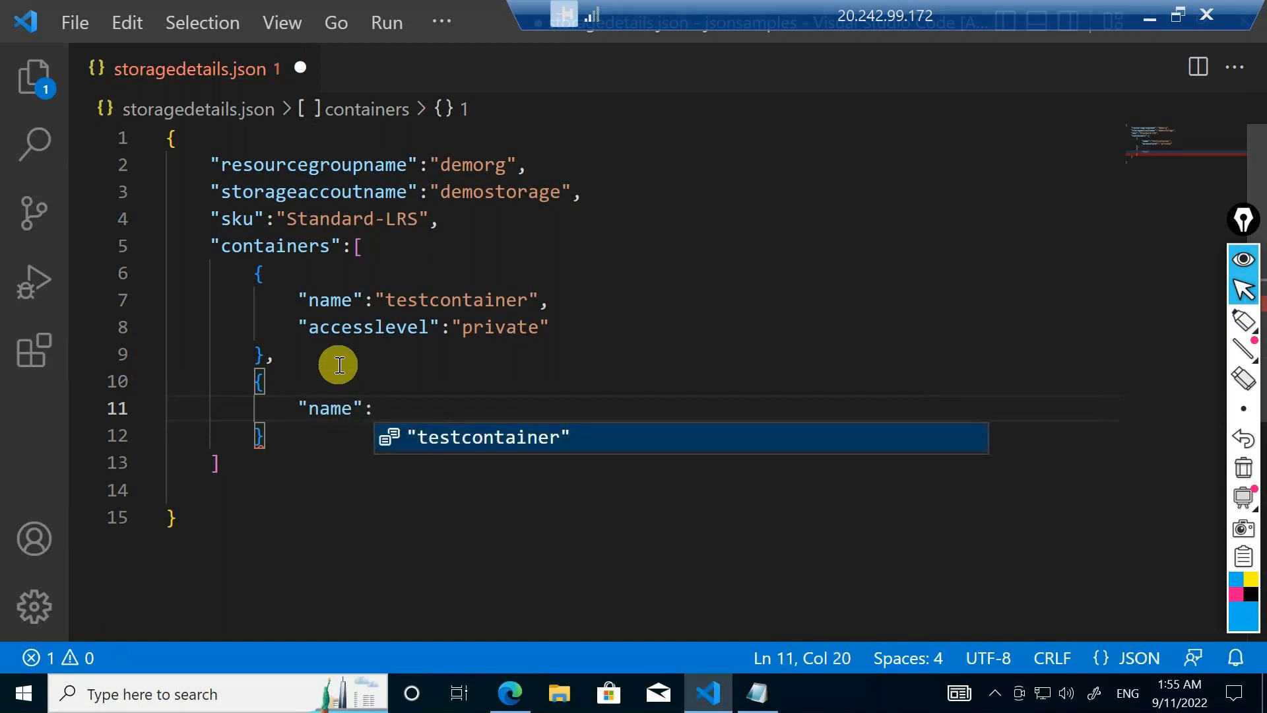
{"action": "key", "text": "Return"}
{"action": "key", "text": "Left"}
{"action": "type", "text": "1"}
{"action": "key", "text": "Right"}
Add a comma after the "testcontainer1" value and the pair "accesslevel":"private" below it
{"action": "type", "text": ","}
{"action": "key", "text": "Return"}
{"action": "type", "text": "\""}
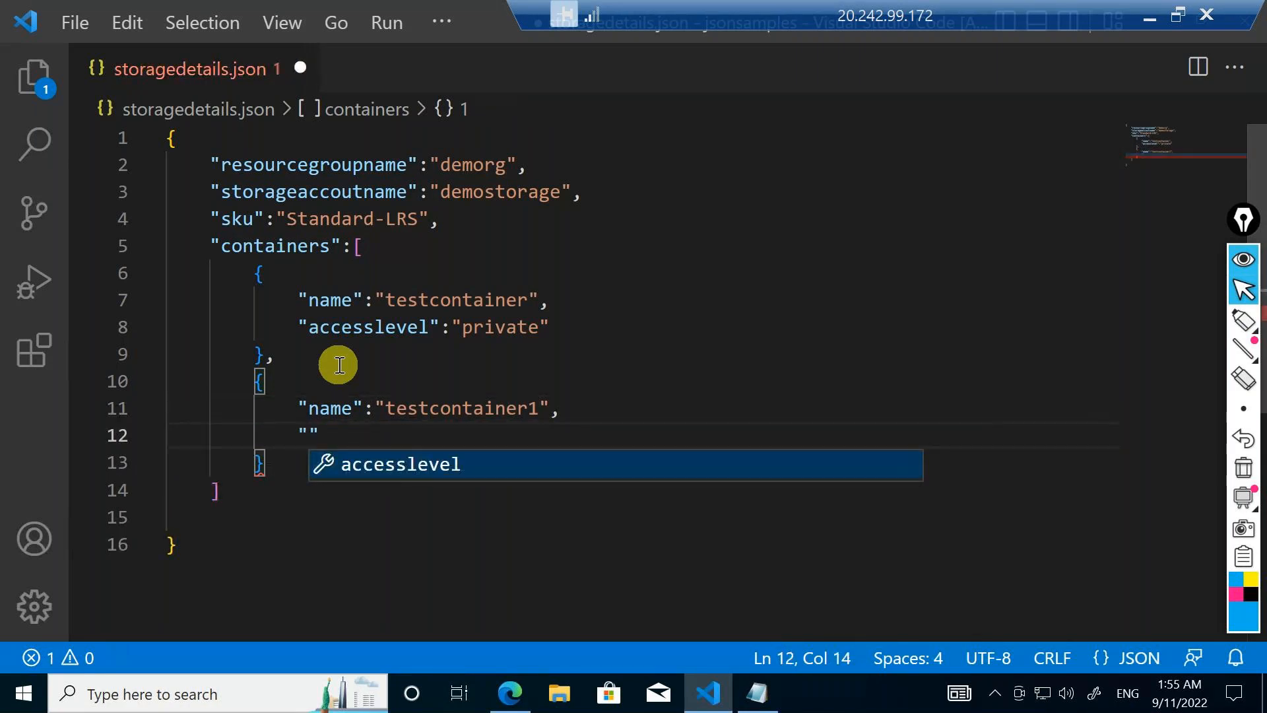
{"action": "key", "text": "Return"}
{"action": "type", "text": ":"}
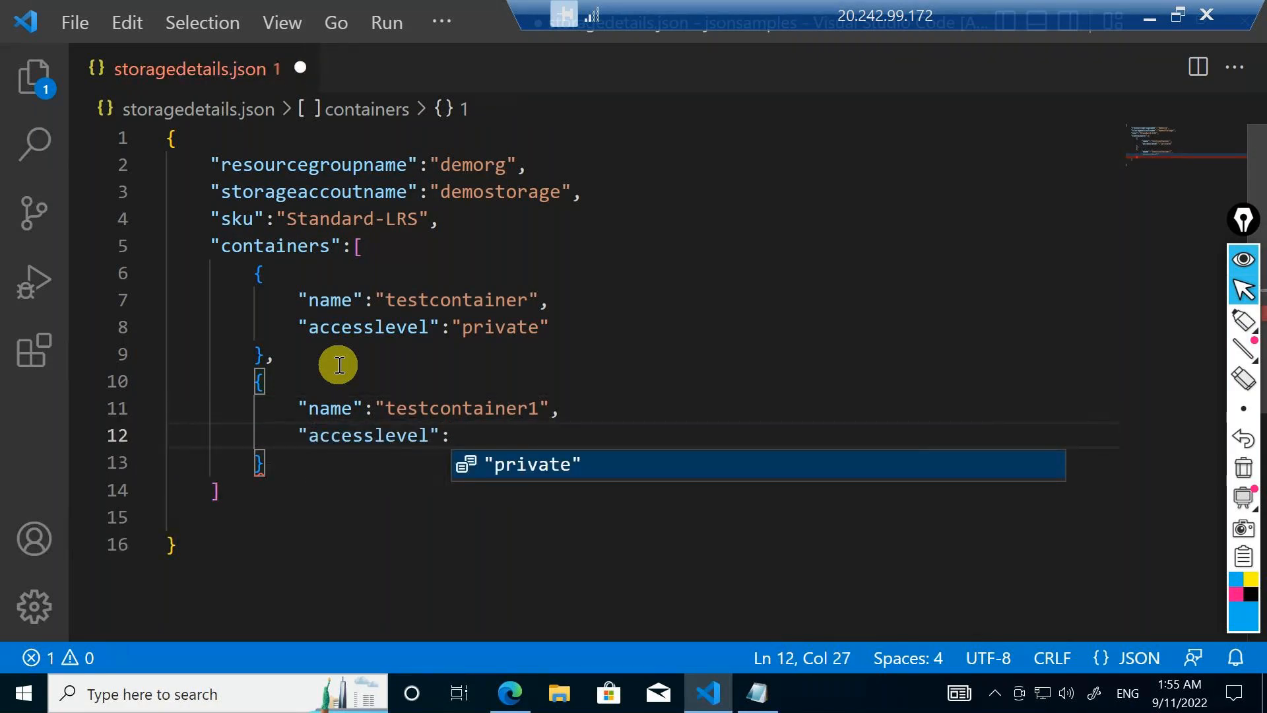
{"action": "key", "text": "Return"}
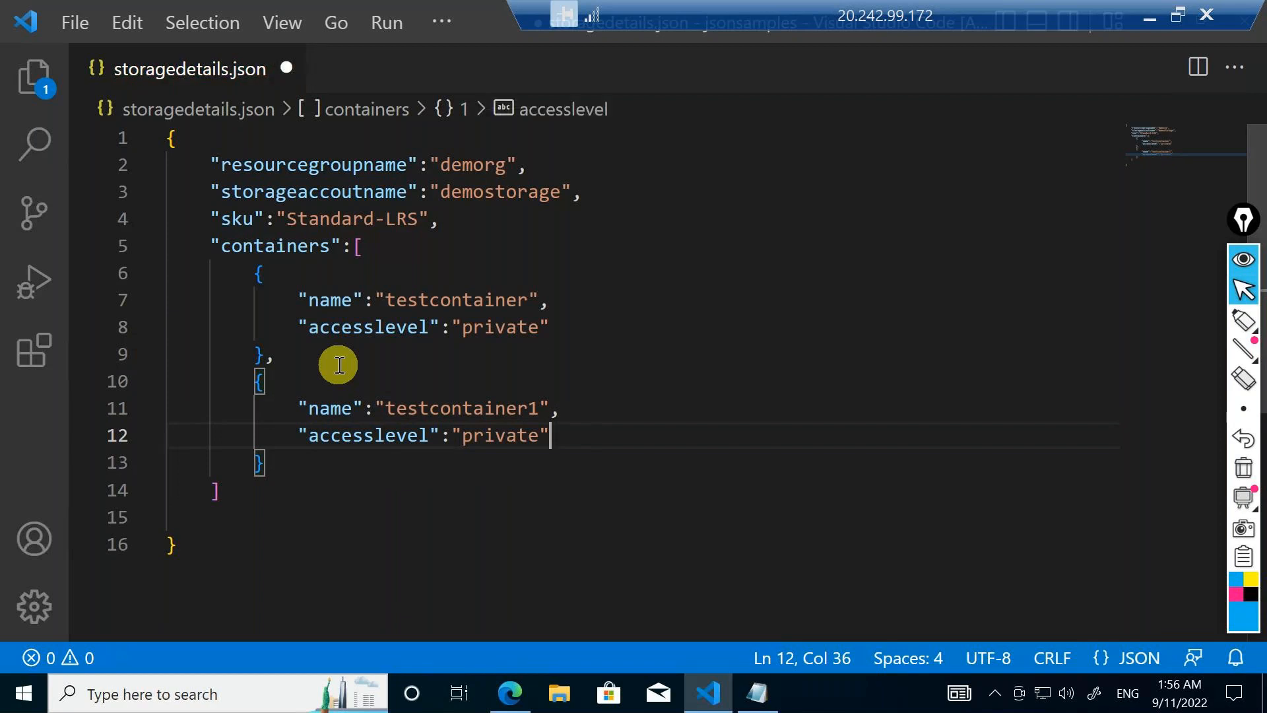
Draw a large curly brace beside the containers block and handwrite "JSON" and "Container" with an arrow next to it
{"action": "mouse_move", "coordinate": [1244, 320]}
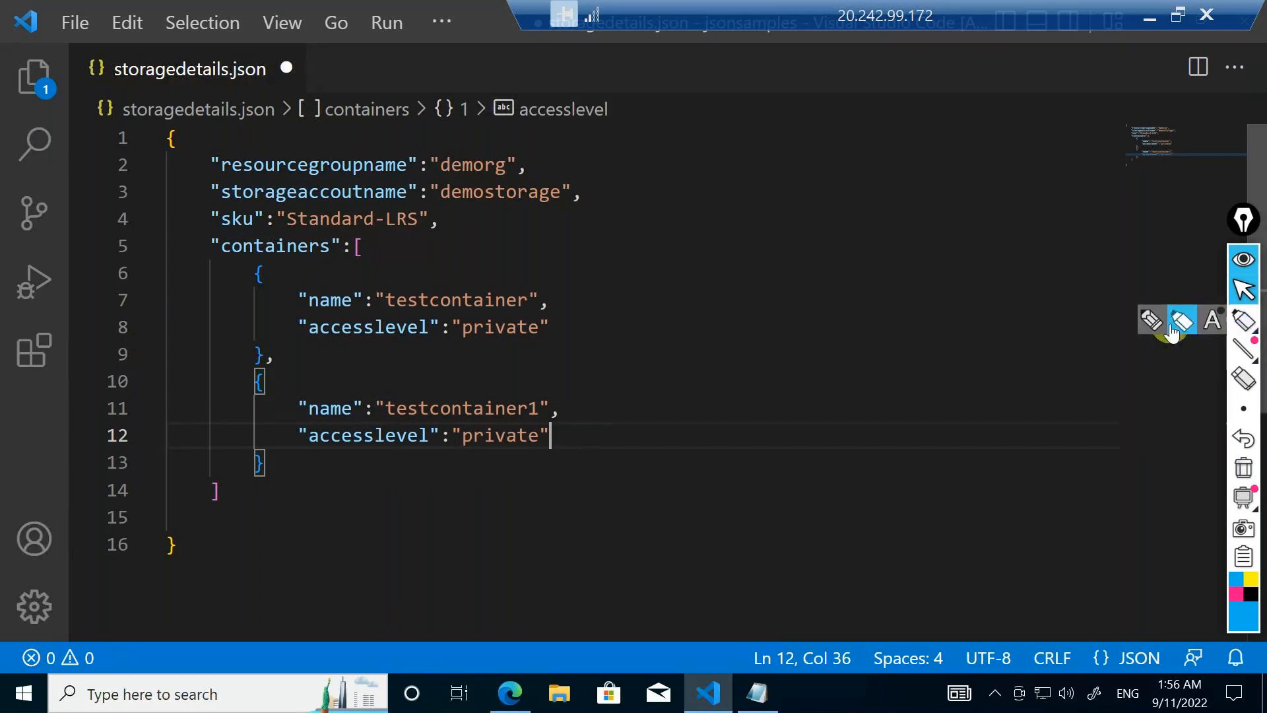
{"action": "left_click", "coordinate": [1152, 320]}
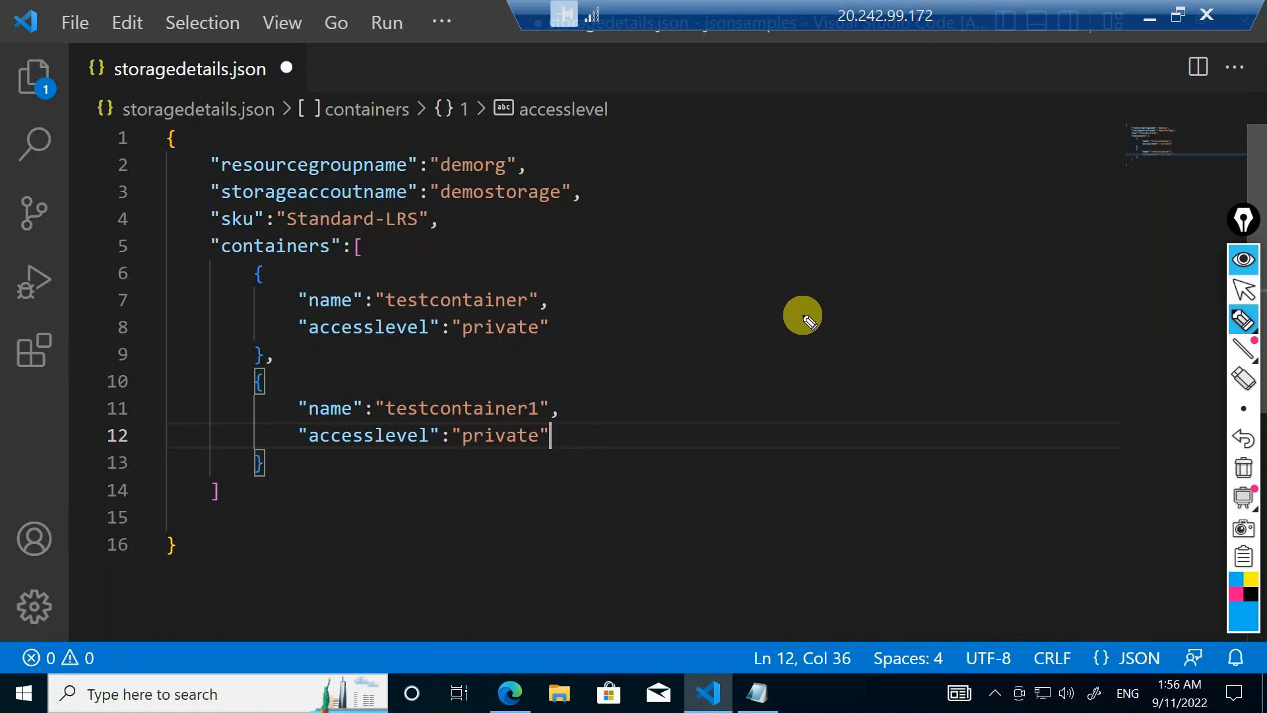
{"action": "left_click_drag", "start_coordinate": [585, 229], "coordinate": [607, 547]}
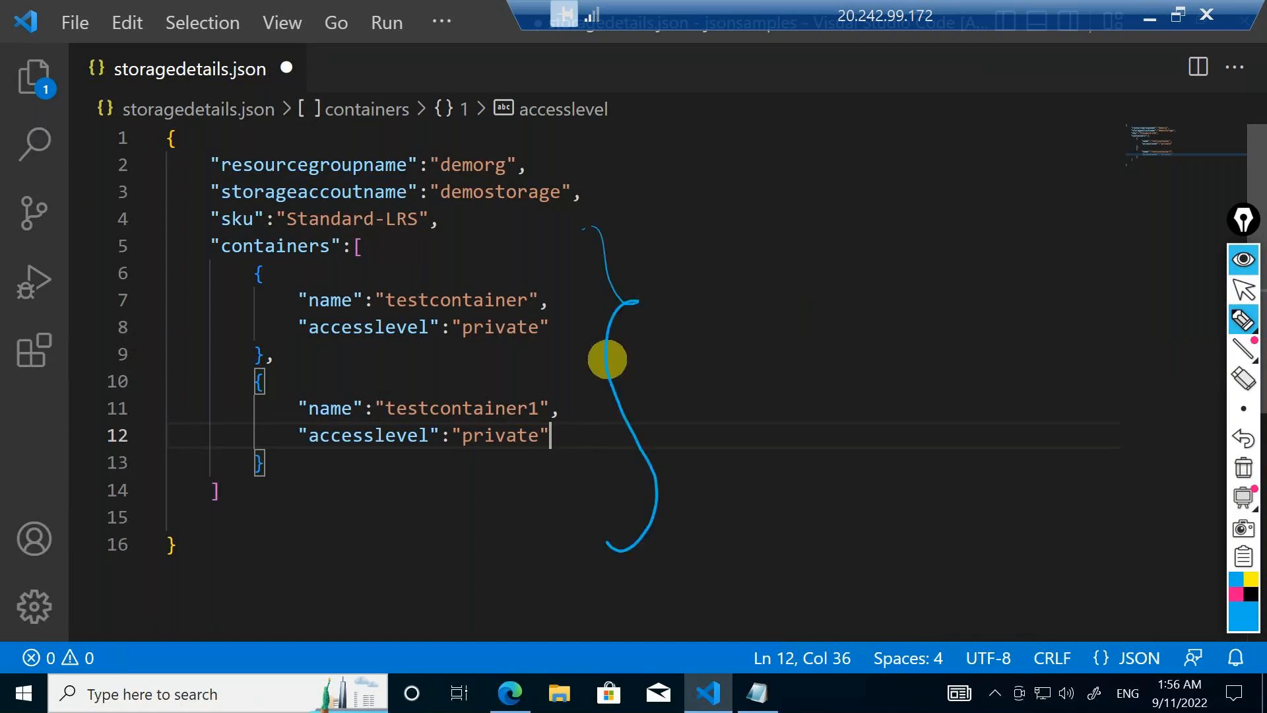
{"action": "mouse_move", "coordinate": [687, 270]}
{"action": "left_mouse_down"}
{"action": "mouse_move", "coordinate": [692, 296]}
{"action": "mouse_move", "coordinate": [801, 236]}
{"action": "left_mouse_up"}
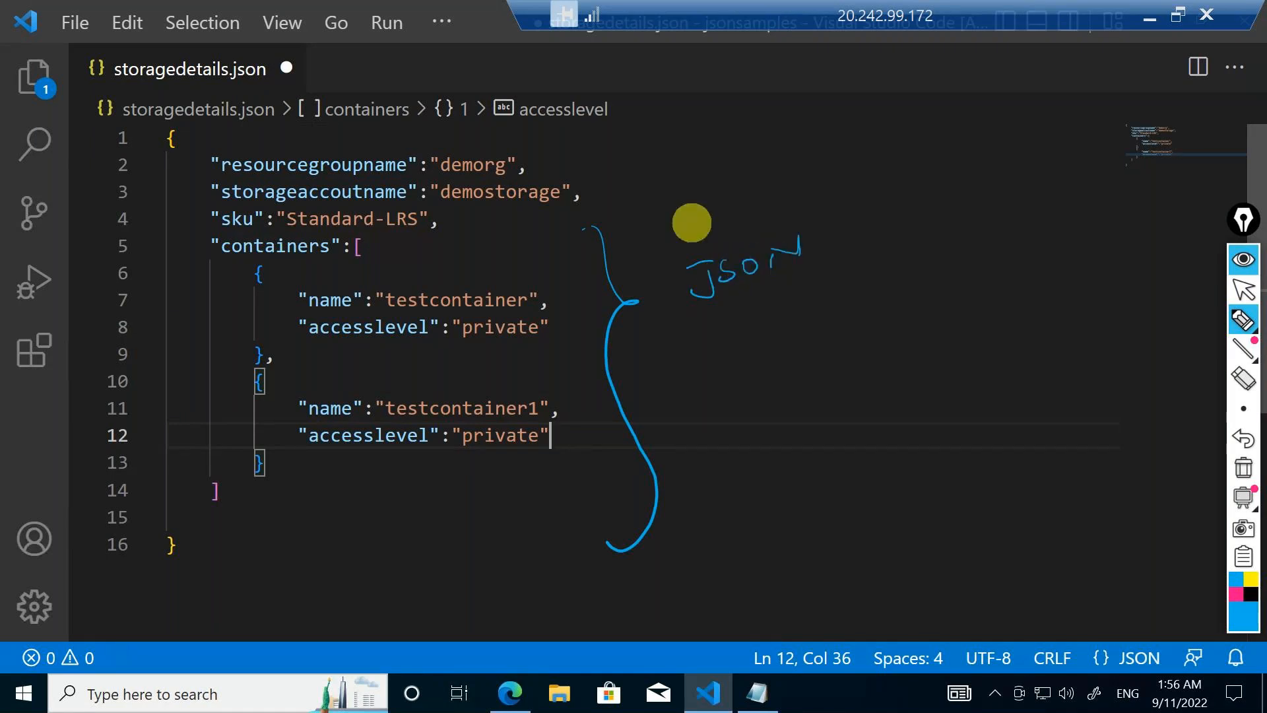
{"action": "mouse_move", "coordinate": [758, 333]}
{"action": "left_mouse_down"}
{"action": "mouse_move", "coordinate": [824, 328]}
{"action": "mouse_move", "coordinate": [920, 260]}
{"action": "left_mouse_up"}
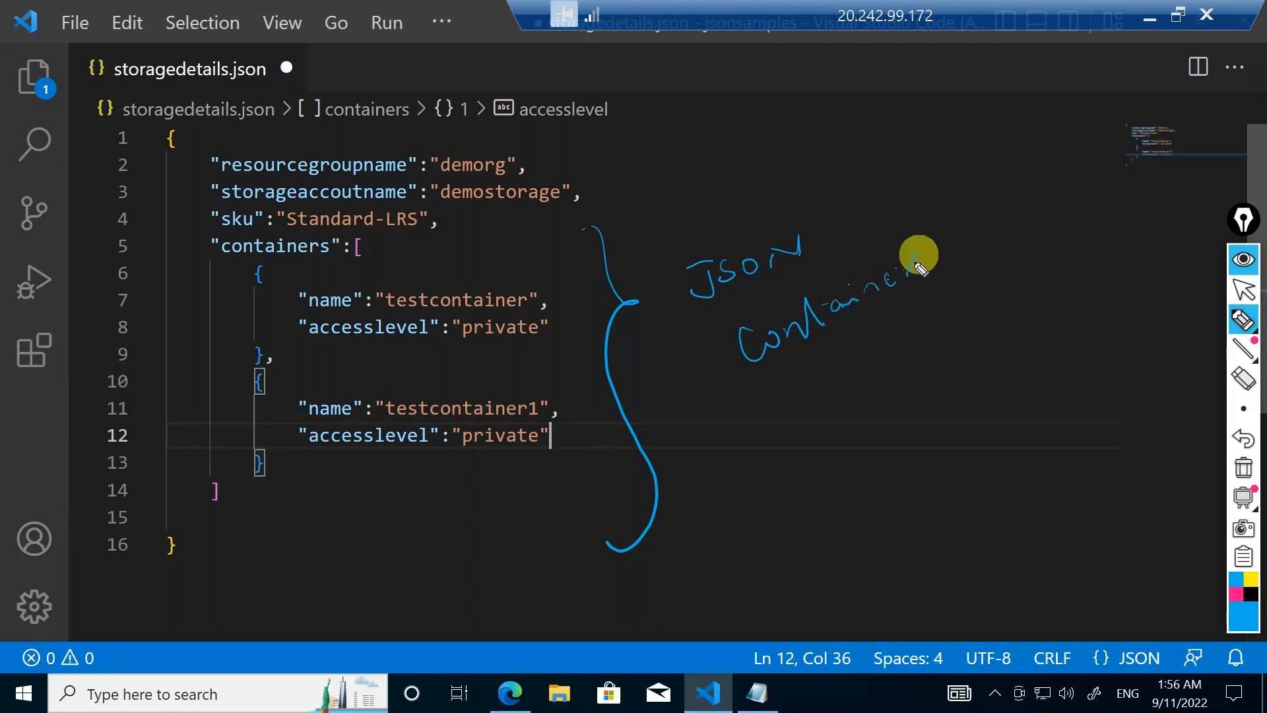
{"action": "left_click_drag", "start_coordinate": [818, 354], "coordinate": [944, 369]}
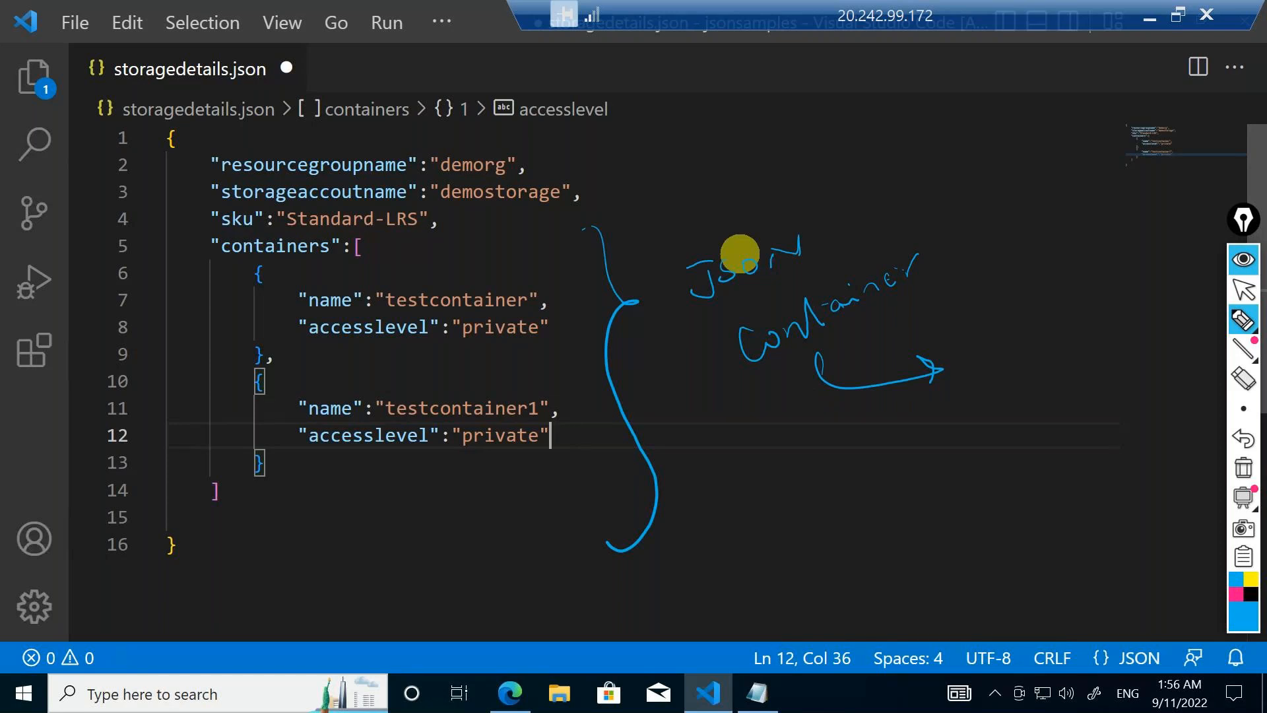
Circle both container objects, draw a pair of braces around a circled "Array" label, and clear all annotations
{"action": "mouse_move", "coordinate": [330, 281]}
{"action": "left_mouse_down"}
{"action": "mouse_move", "coordinate": [418, 363]}
{"action": "mouse_move", "coordinate": [532, 274]}
{"action": "mouse_move", "coordinate": [334, 286]}
{"action": "left_mouse_up"}
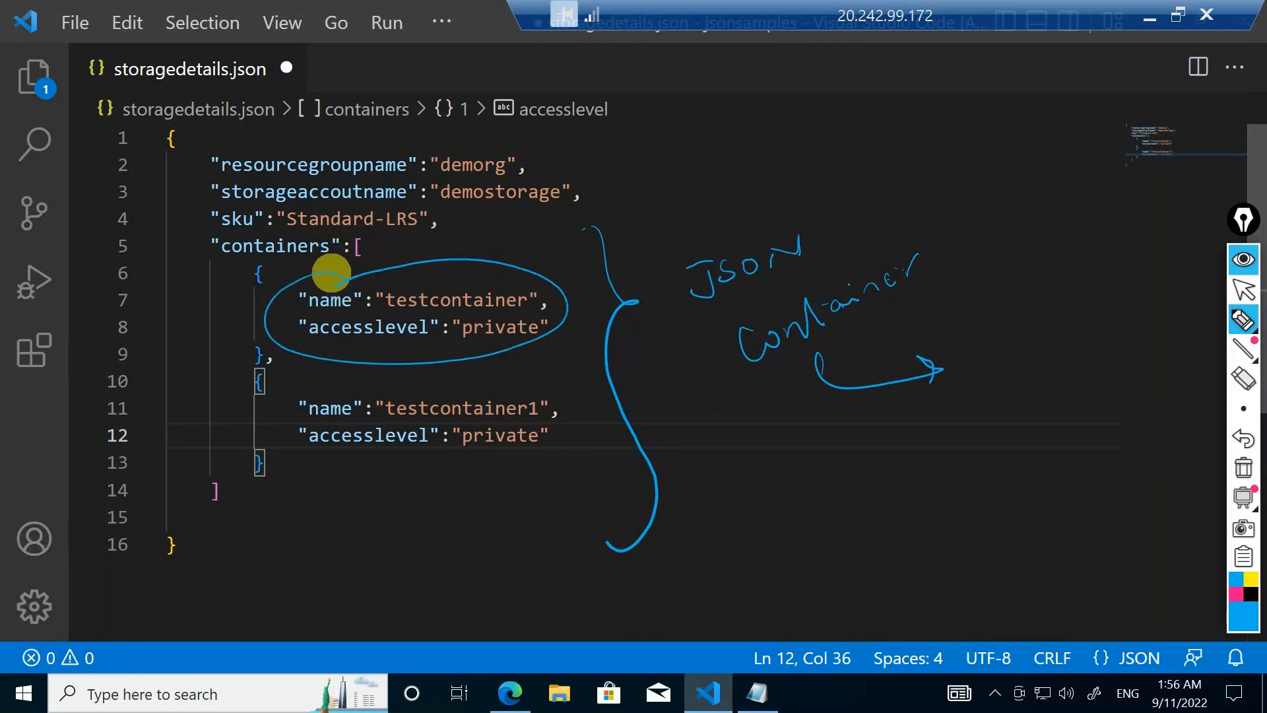
{"action": "left_click_drag", "start_coordinate": [415, 353], "coordinate": [400, 382]}
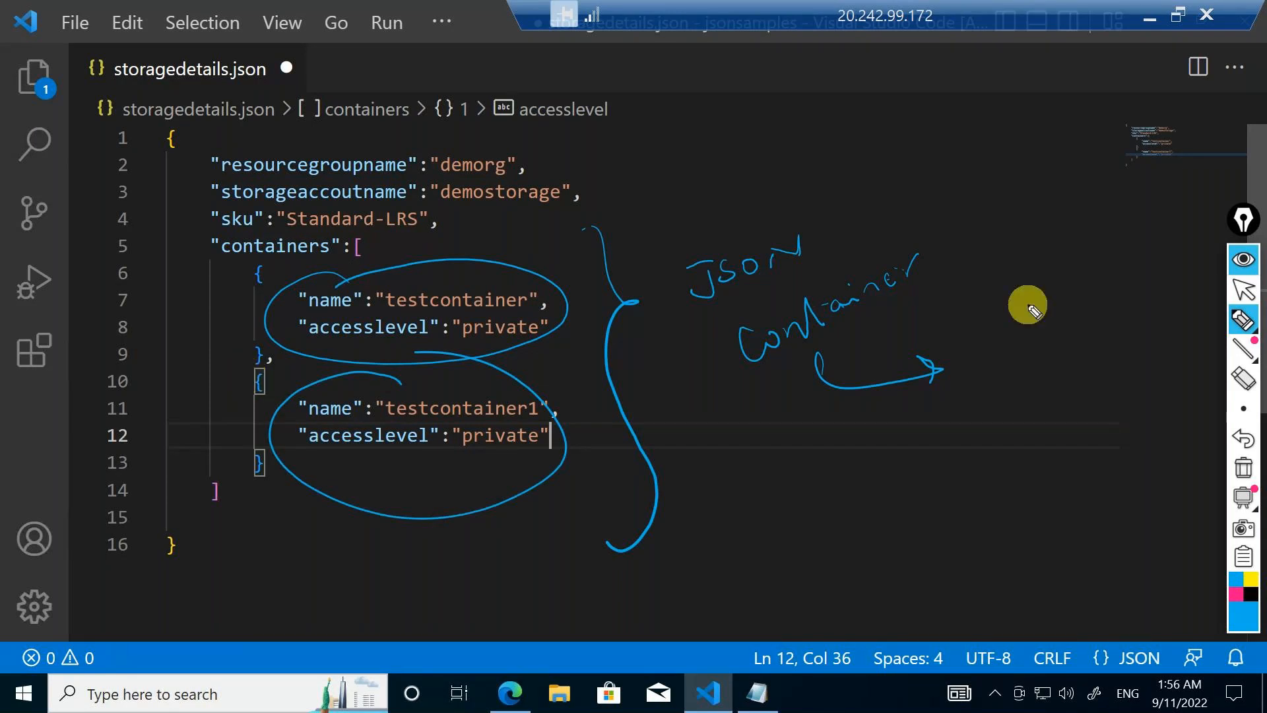
{"action": "mouse_move", "coordinate": [1016, 306]}
{"action": "left_mouse_down"}
{"action": "mouse_move", "coordinate": [1012, 362]}
{"action": "mouse_move", "coordinate": [1043, 375]}
{"action": "left_mouse_up"}
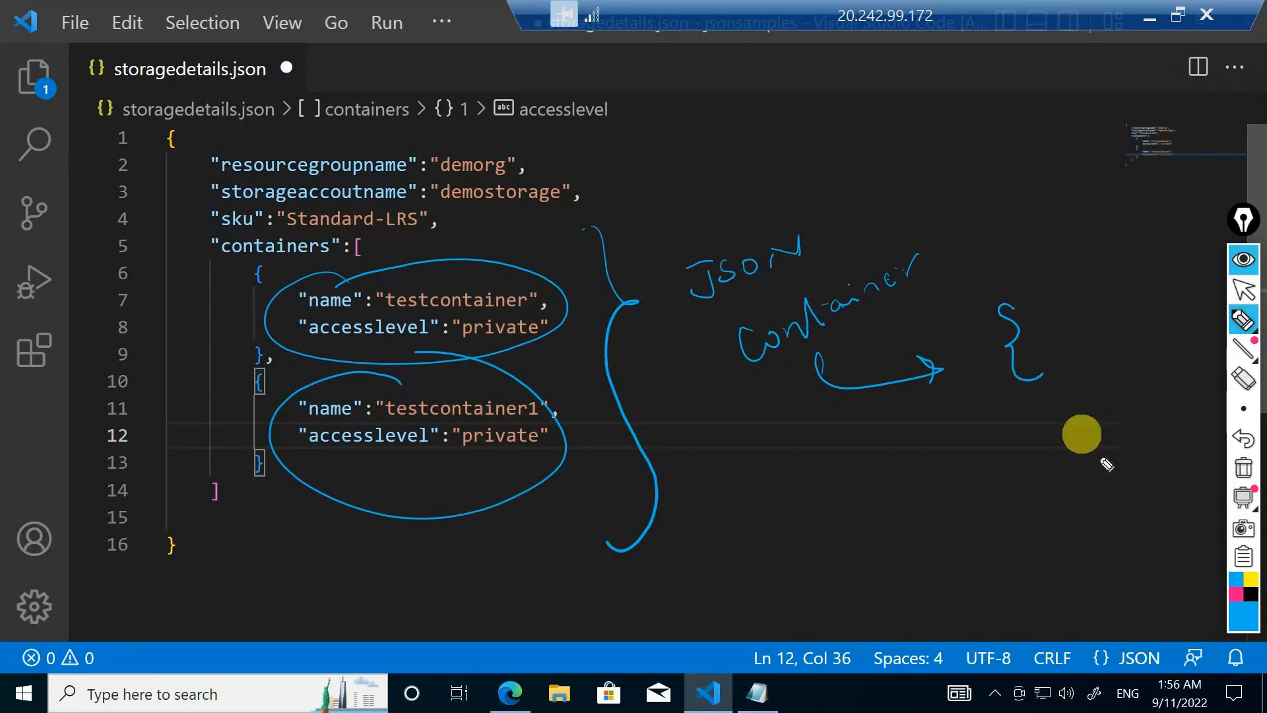
{"action": "left_click_drag", "start_coordinate": [1131, 490], "coordinate": [1163, 558]}
{"action": "mouse_move", "coordinate": [976, 464]}
{"action": "left_mouse_down"}
{"action": "mouse_move", "coordinate": [1023, 424]}
{"action": "mouse_move", "coordinate": [938, 396]}
{"action": "left_mouse_up"}
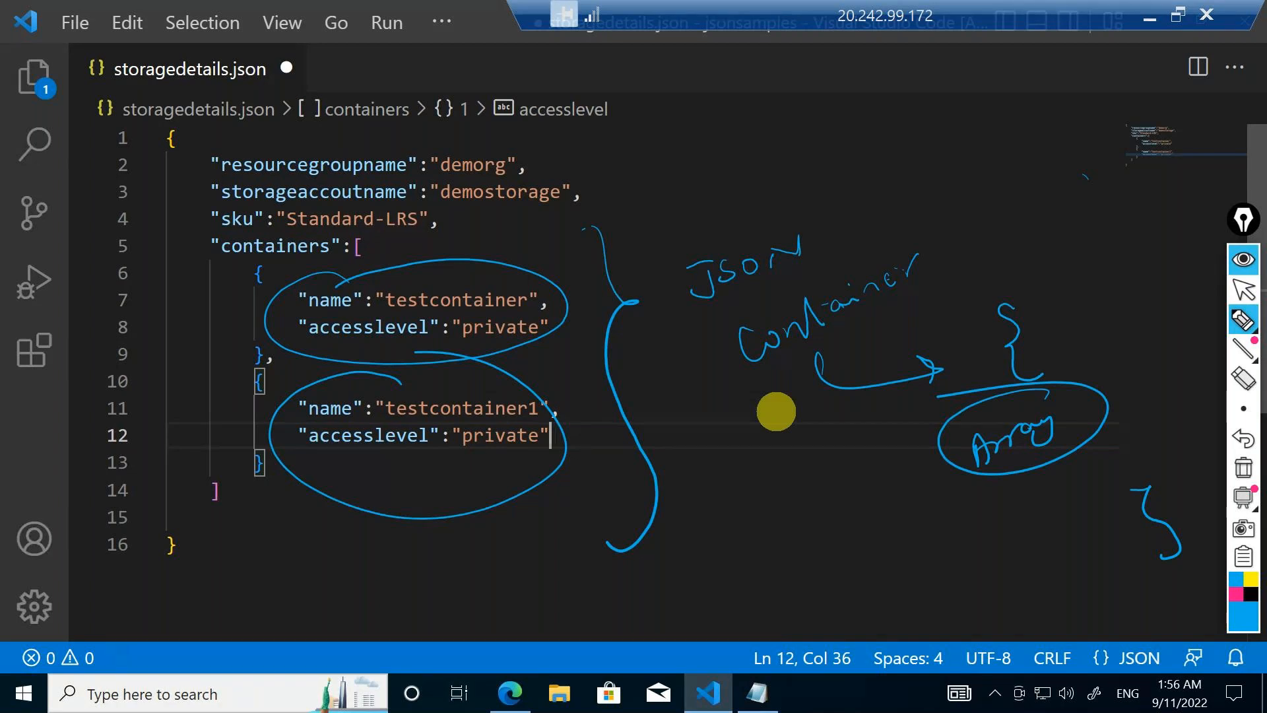
{"action": "left_click", "coordinate": [1244, 467]}
{"action": "left_click", "coordinate": [1244, 289]}
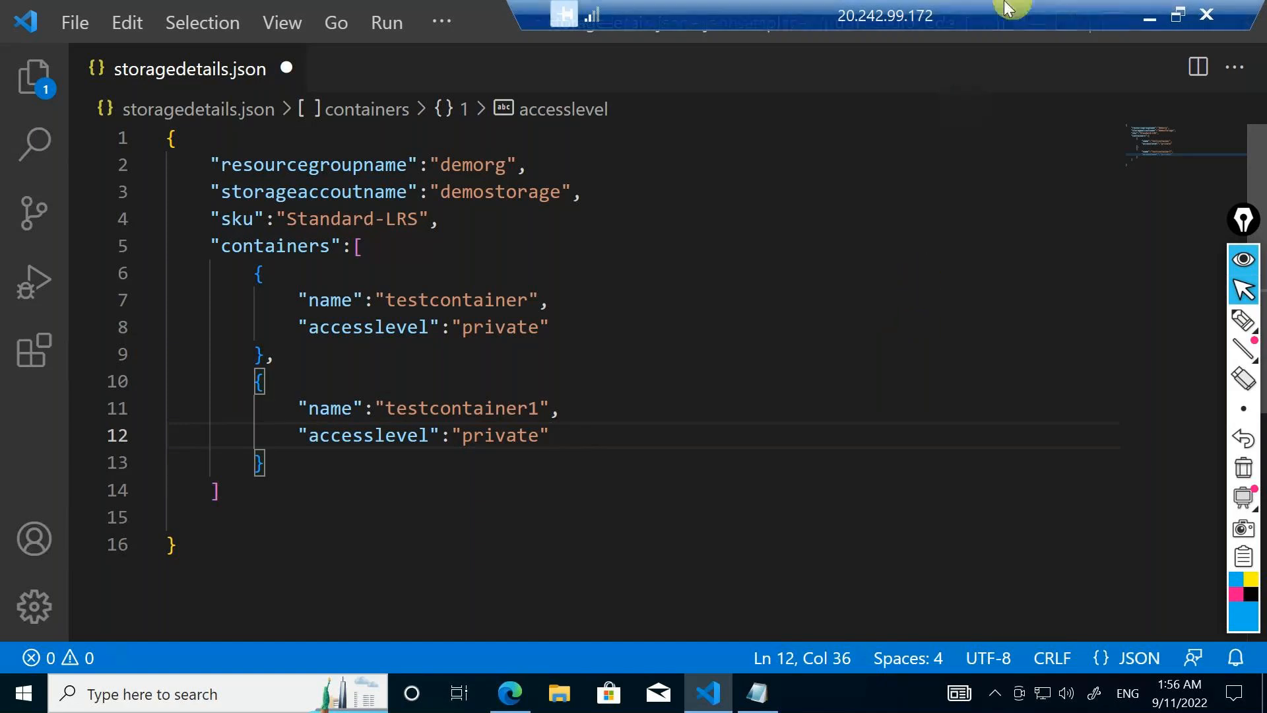
Minimise the remote desktop session and switch to the GoTo meeting window
{"action": "left_click", "coordinate": [1091, 25]}
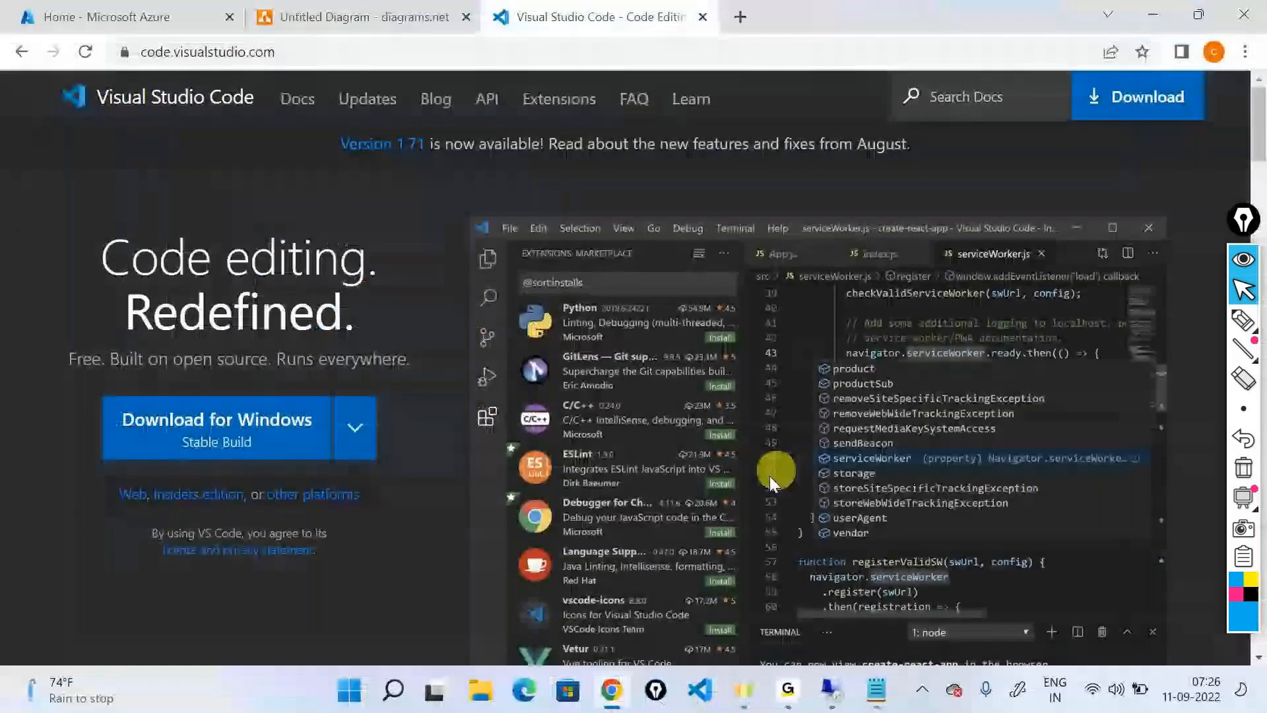
{"action": "mouse_move", "coordinate": [779, 690]}
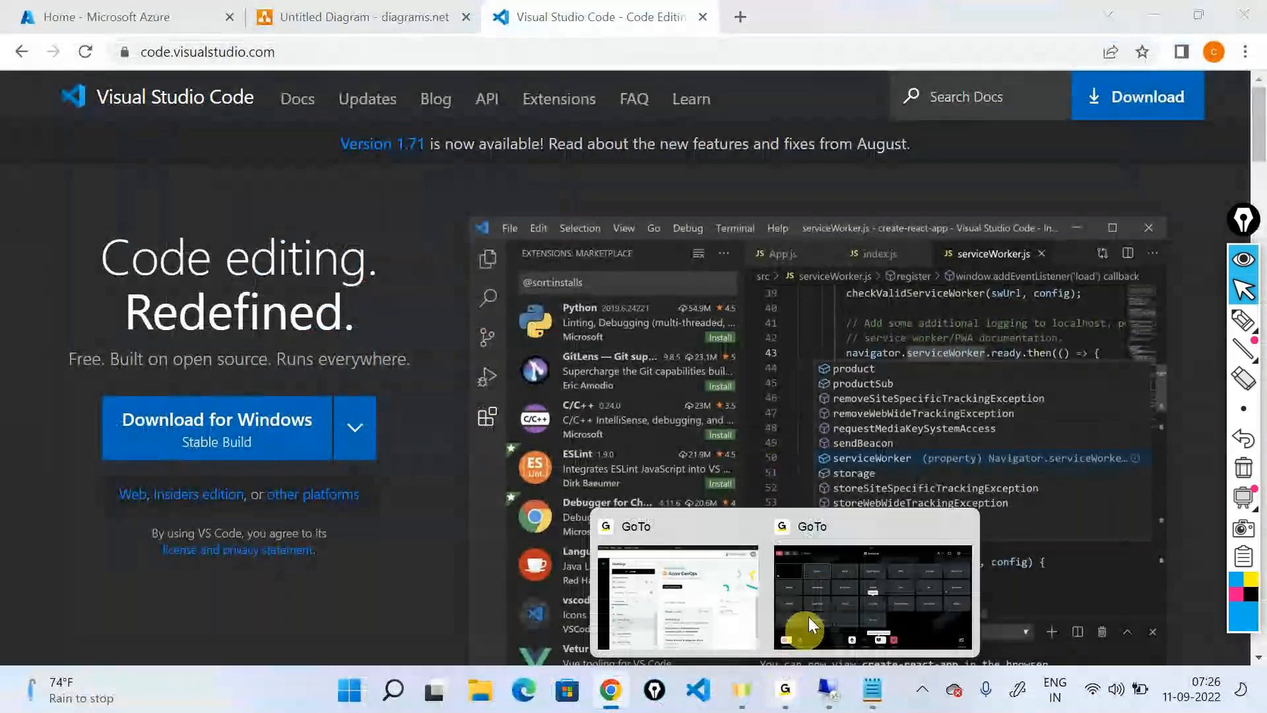
{"action": "left_click", "coordinate": [816, 580]}
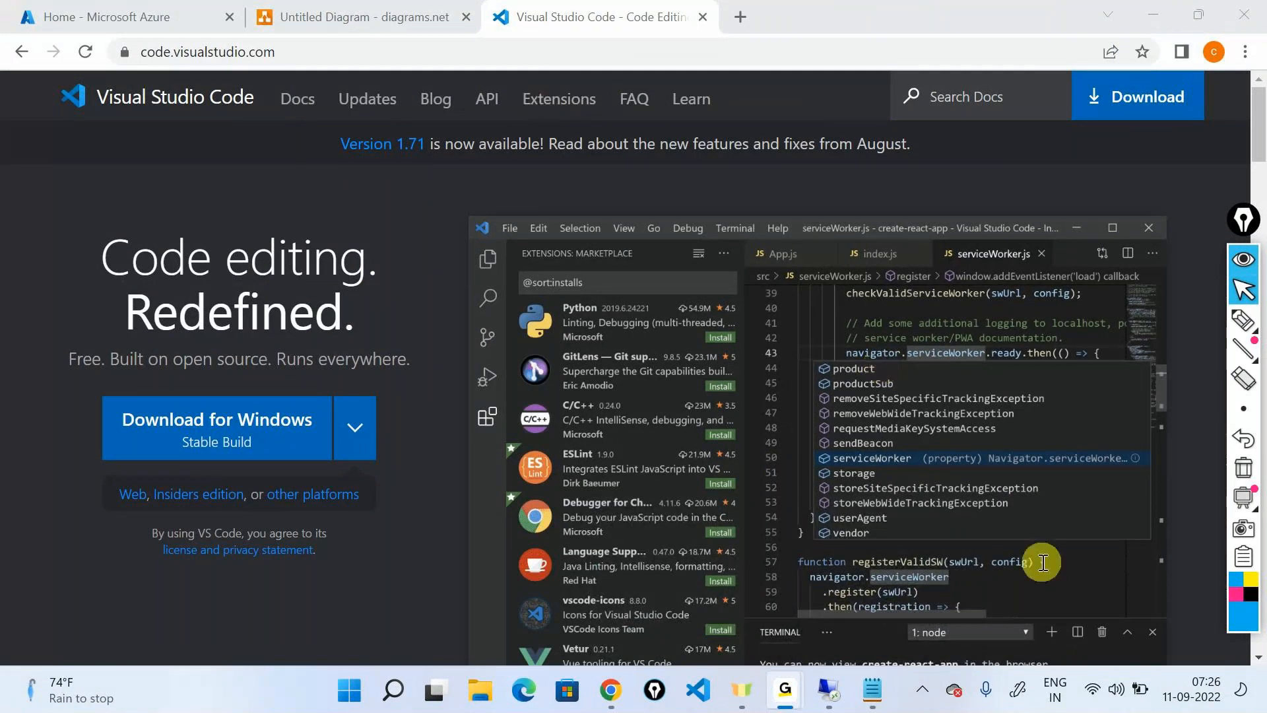
Switch back to the remote desktop session and highlight the "resourcegroupname" key and its "demorg" value in storagedetails.json
{"action": "mouse_move", "coordinate": [848, 670]}
{"action": "left_click", "coordinate": [858, 594]}
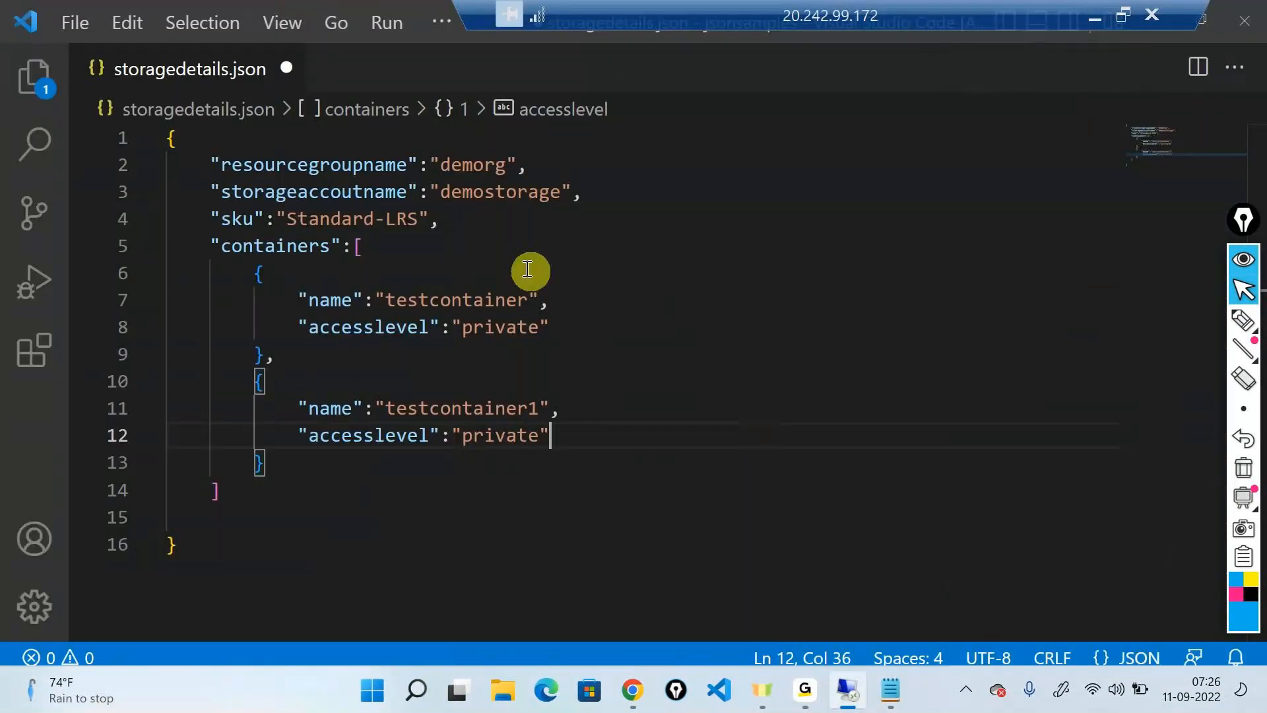
{"action": "double_click", "coordinate": [365, 167]}
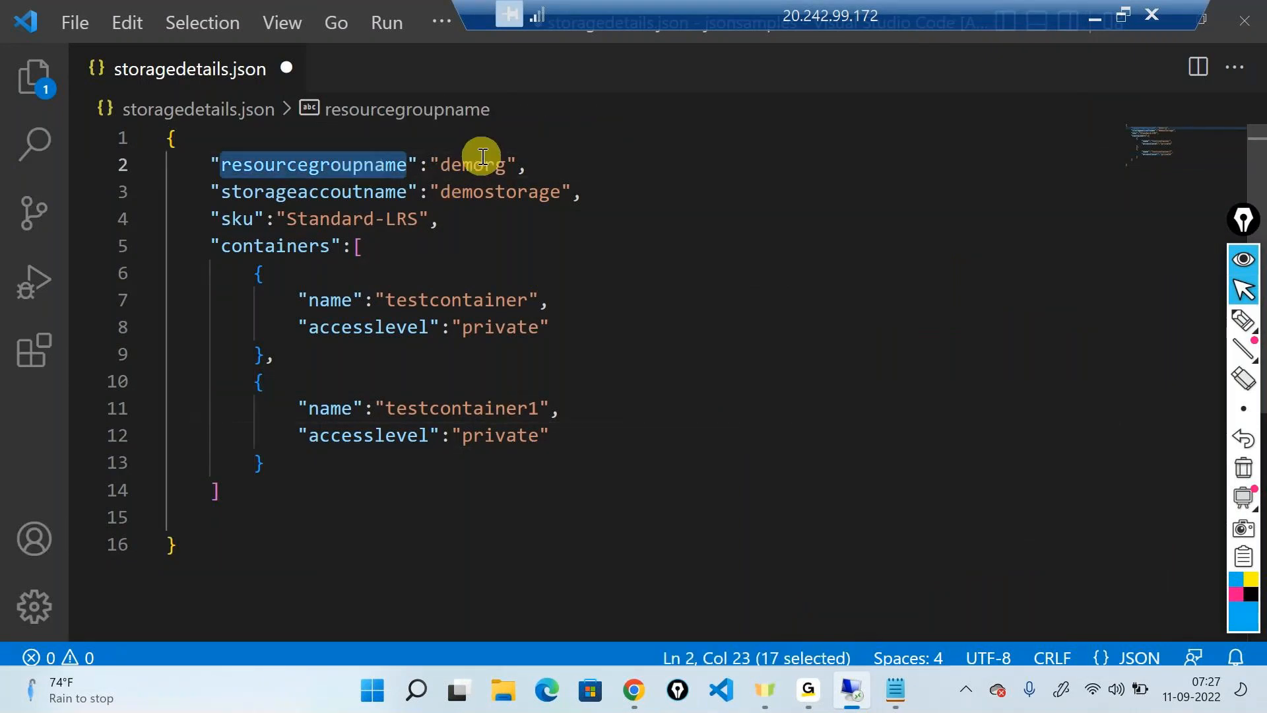
{"action": "double_click", "coordinate": [476, 164]}
{"action": "double_click", "coordinate": [404, 165]}
{"action": "triple_click", "coordinate": [470, 164]}
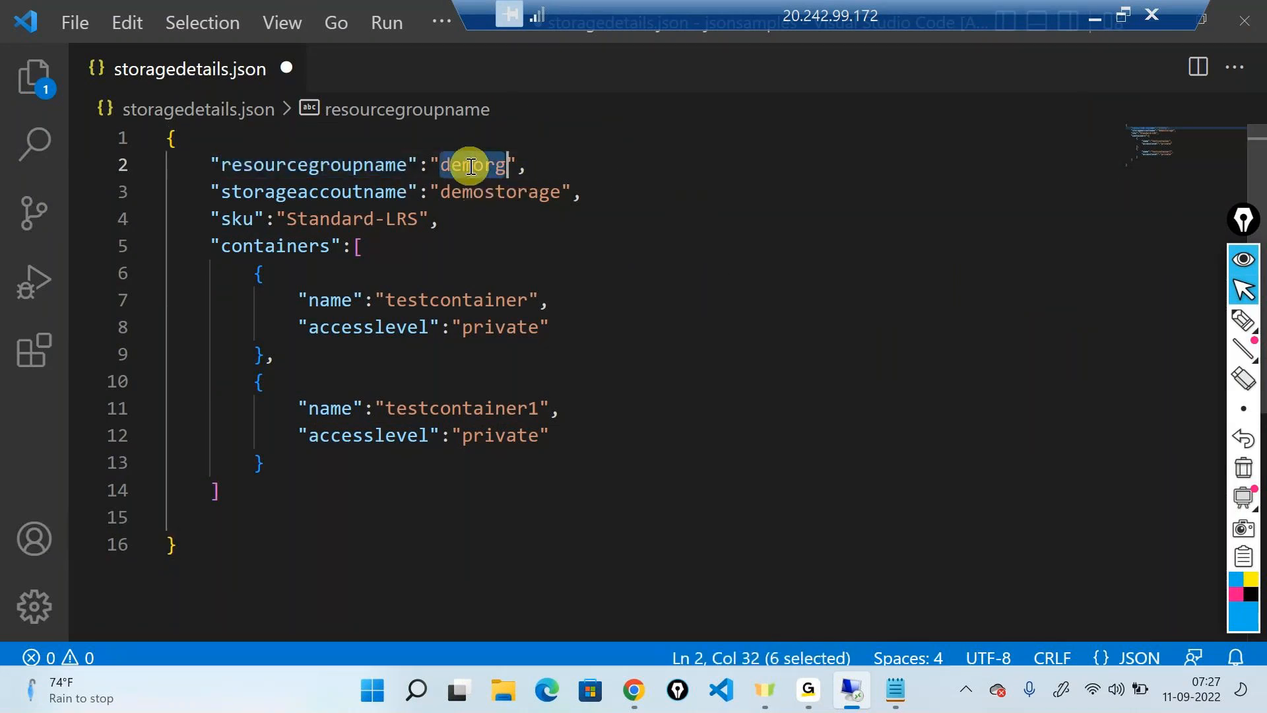
{"action": "left_click", "coordinate": [323, 164]}
{"action": "key", "text": "ctrl+d"}
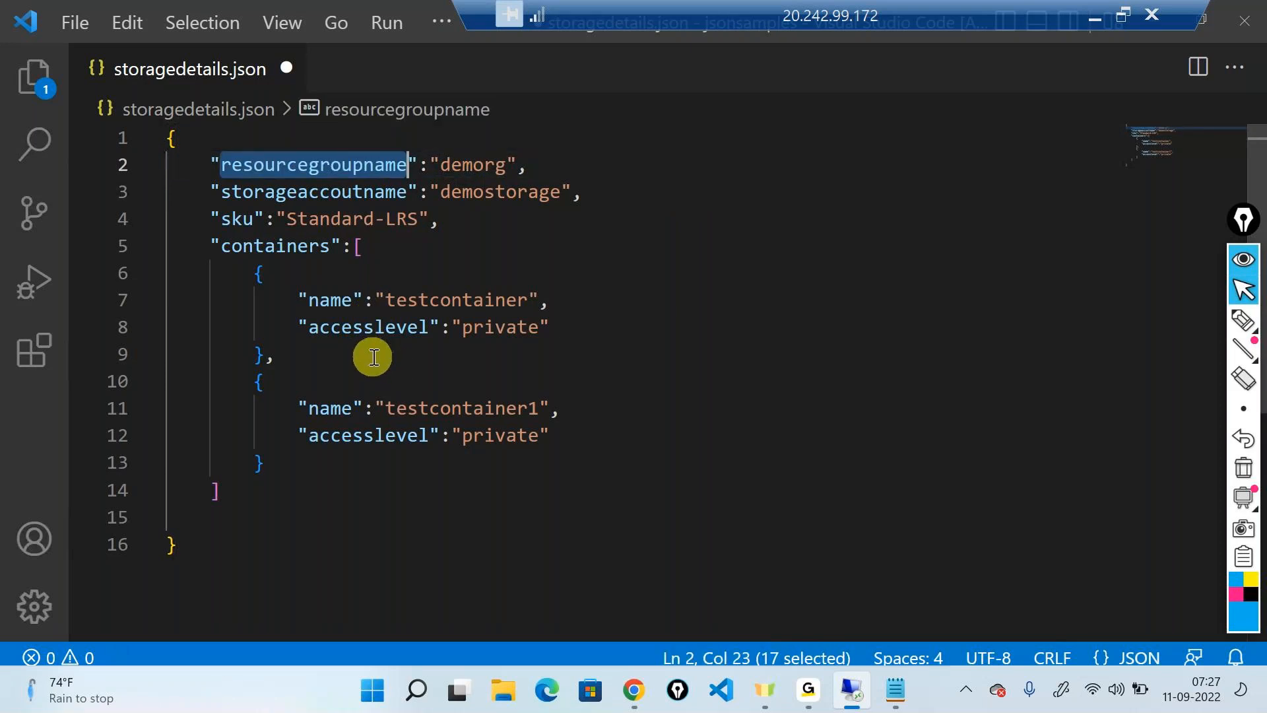
Cut everything from the "resourcegroupname" pair through the end of the containers array out of the root braces
{"action": "left_click", "coordinate": [181, 211]}
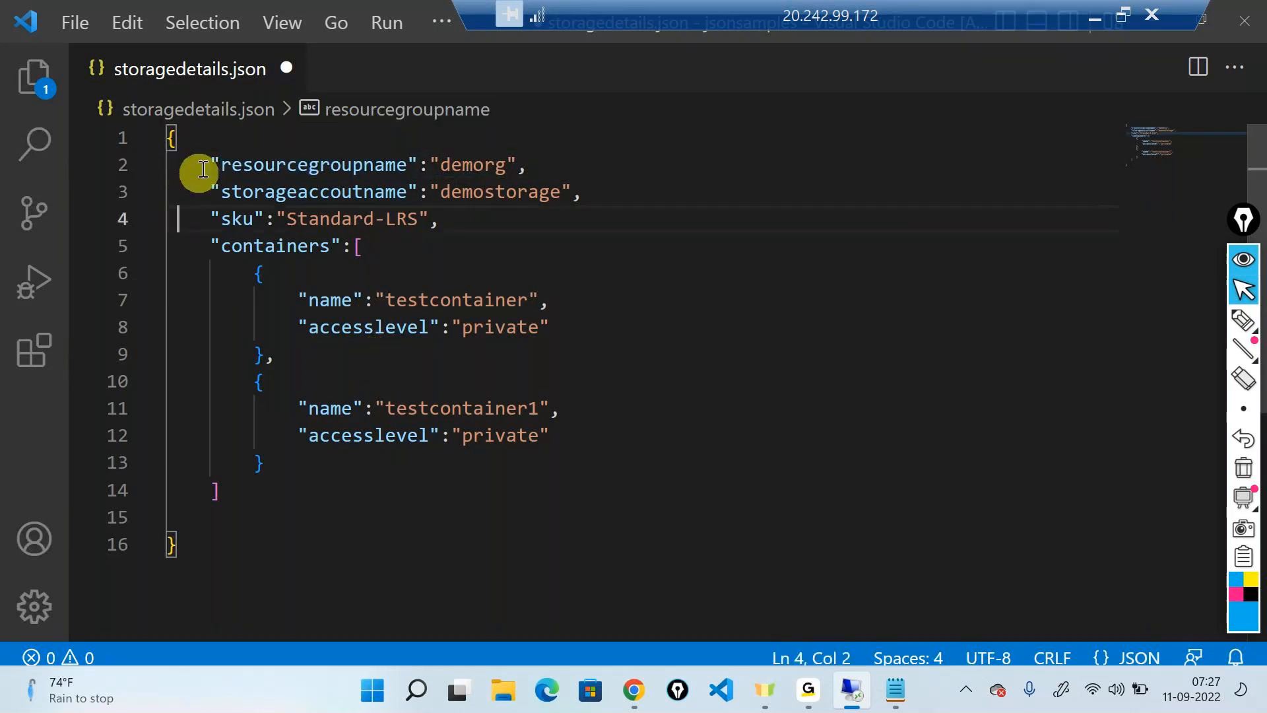
{"action": "left_click_drag", "start_coordinate": [204, 158], "coordinate": [320, 330]}
{"action": "left_click", "coordinate": [325, 488], "text": "shift"}
{"action": "key", "text": "ctrl+c"}
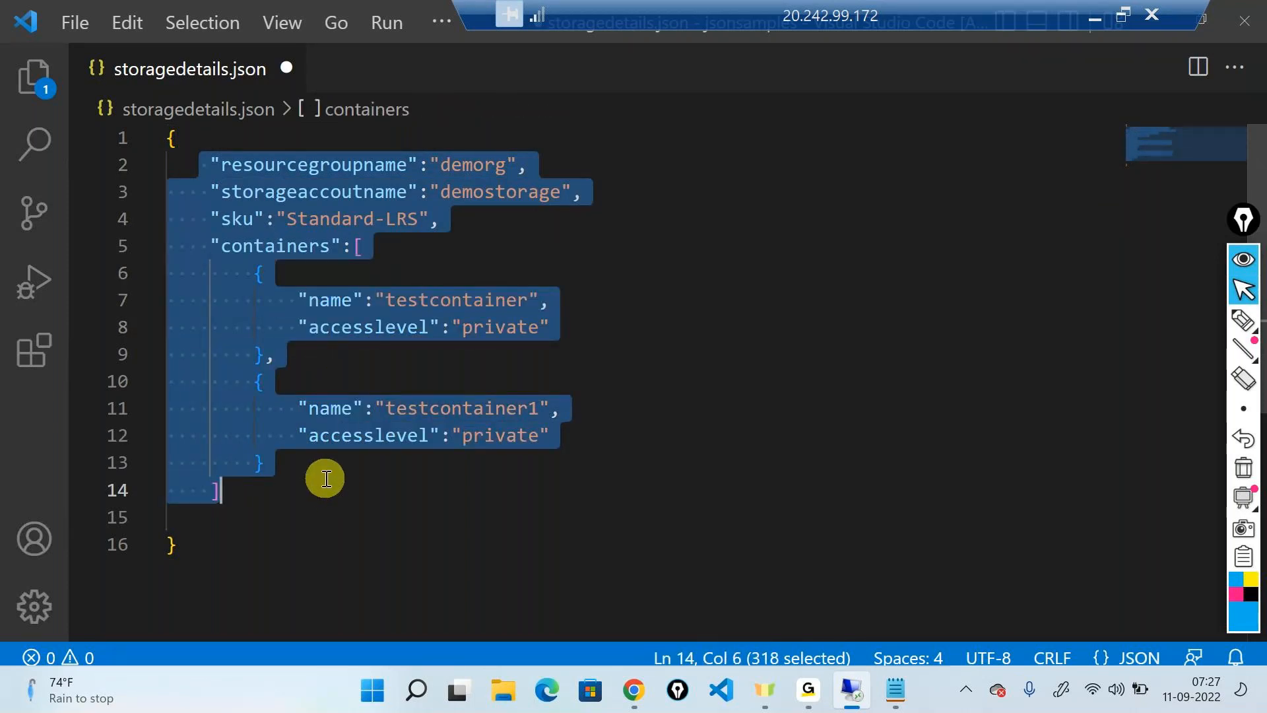
{"action": "key", "text": "BackSpace"}
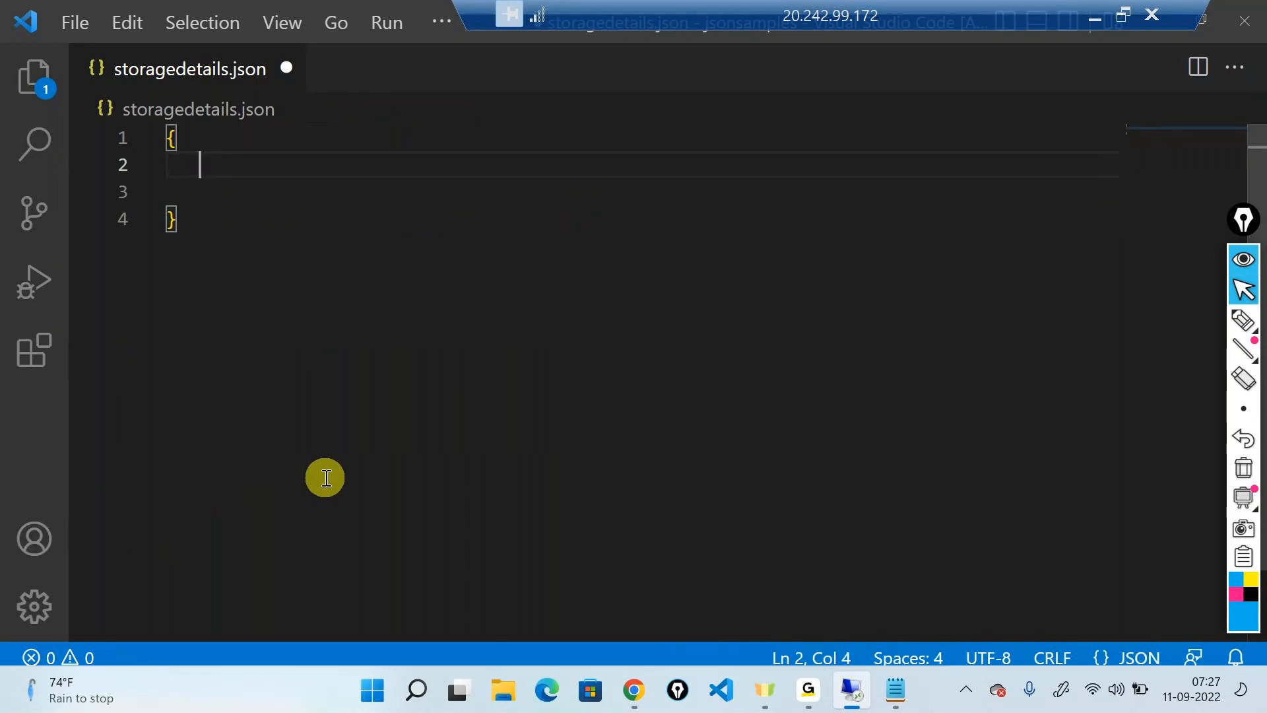
Enter the key "resourcegroups" on line 2 inside the root braces
{"action": "type", "text": "\""}
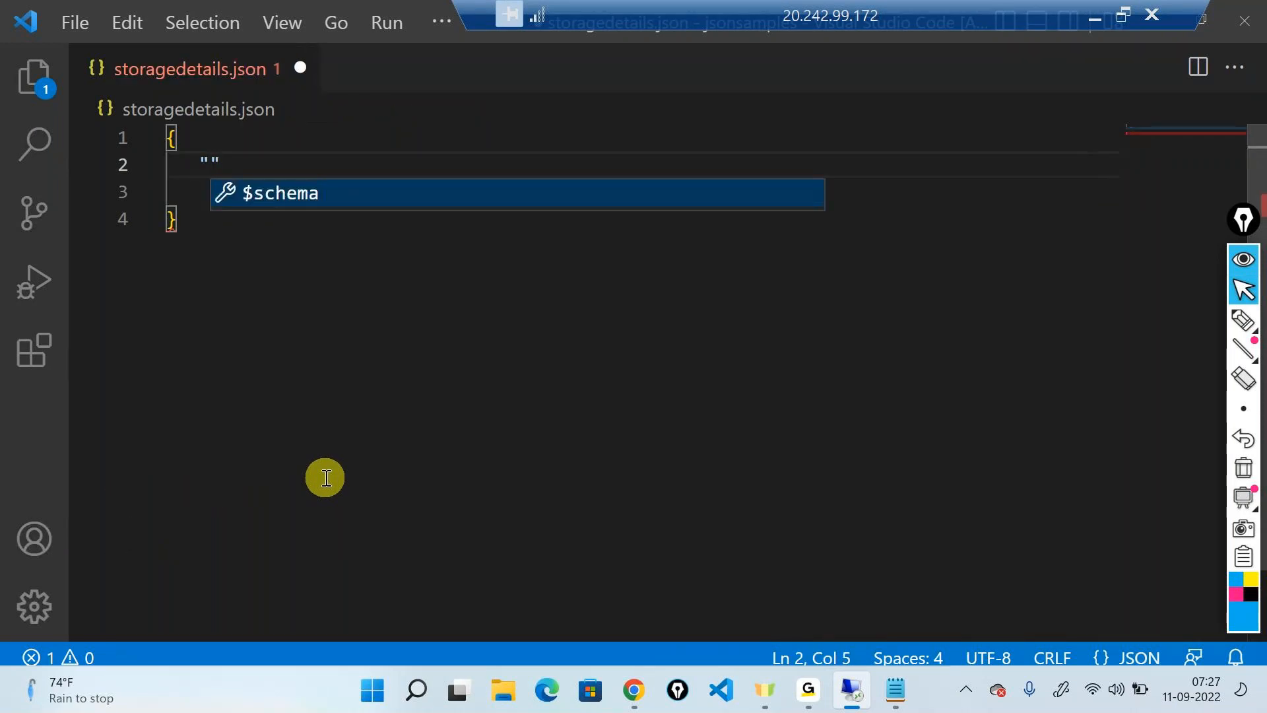
{"action": "type", "text": "resource"}
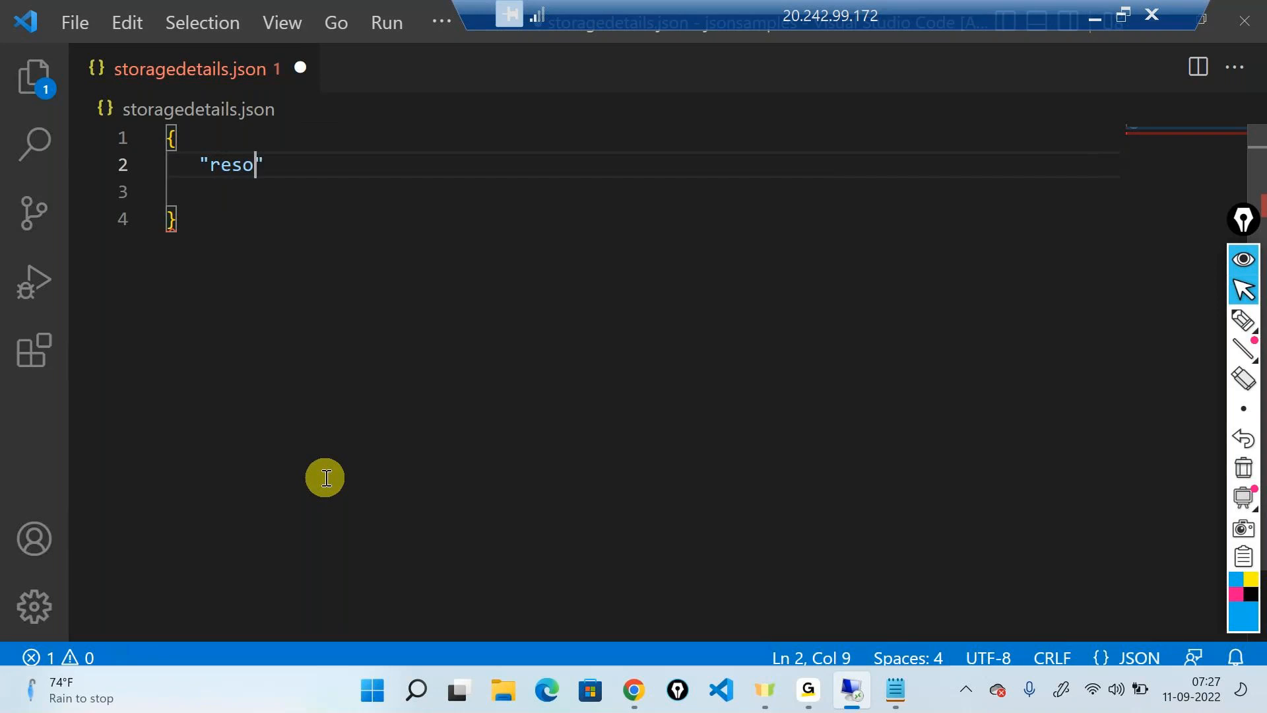
{"action": "type", "text": "fr"}
{"action": "key", "text": "BackSpace"}
{"action": "key", "text": "BackSpace"}
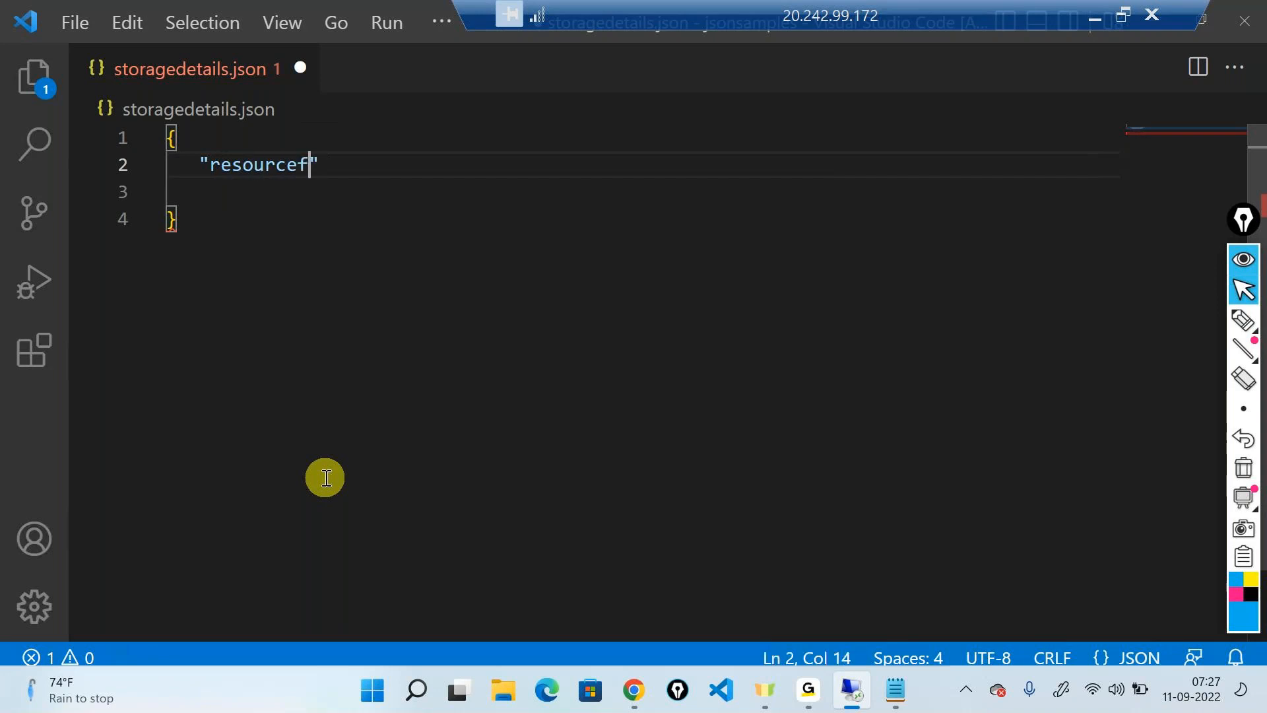
{"action": "type", "text": "groy"}
{"action": "key", "text": "BackSpace"}
{"action": "type", "text": "ups"}
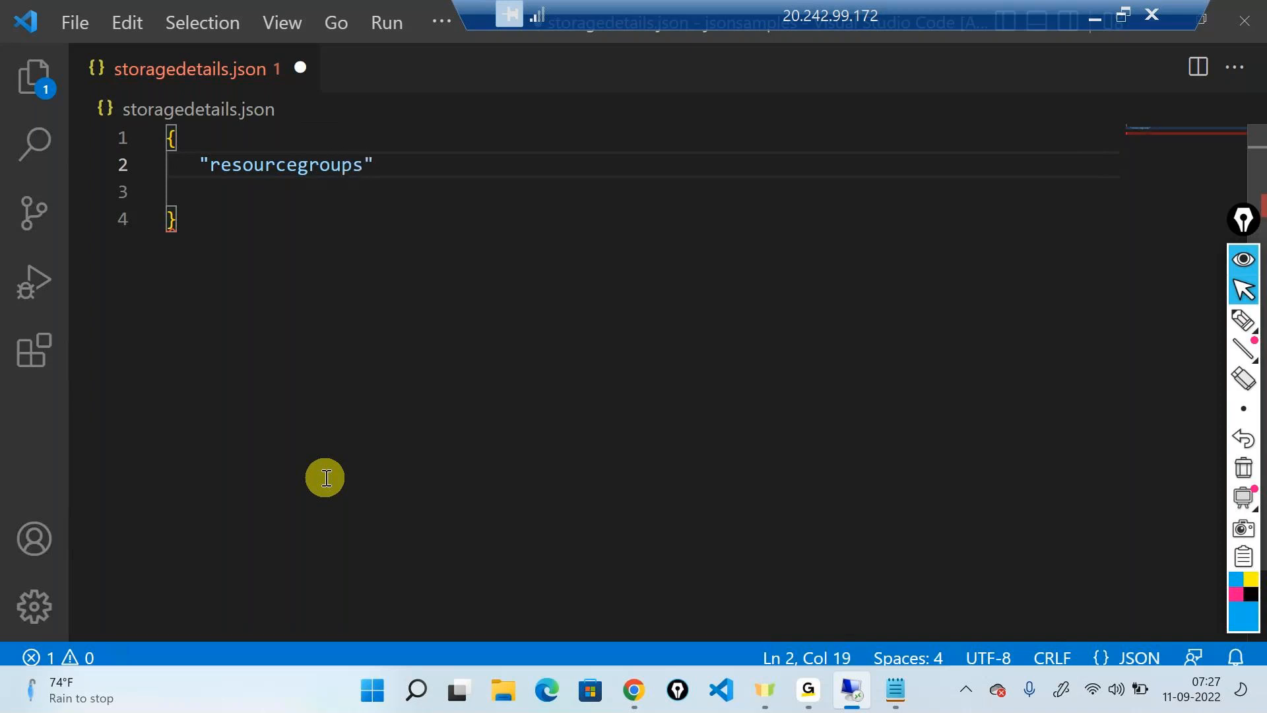
{"action": "type", "text": "\":["}
Give "resourcegroups" an array value holding one object, and paste the cut storage entries inside that object
{"action": "key", "text": "Return"}
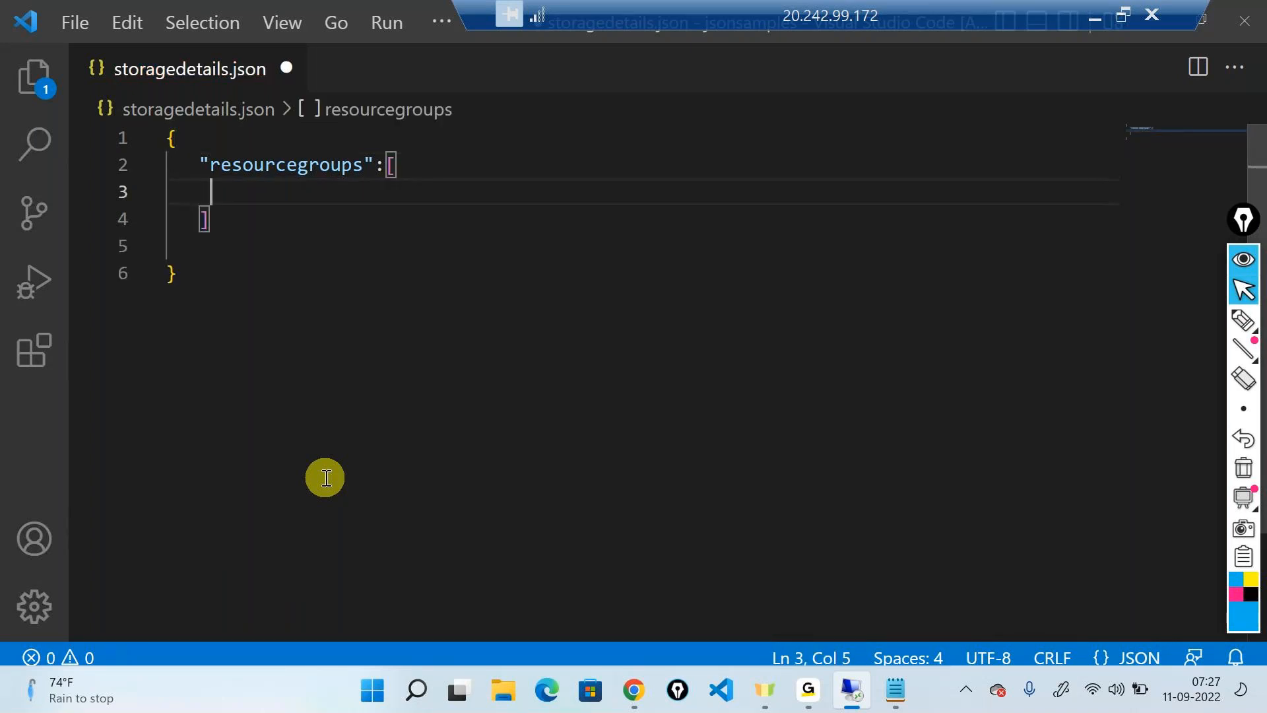
{"action": "type", "text": "{"}
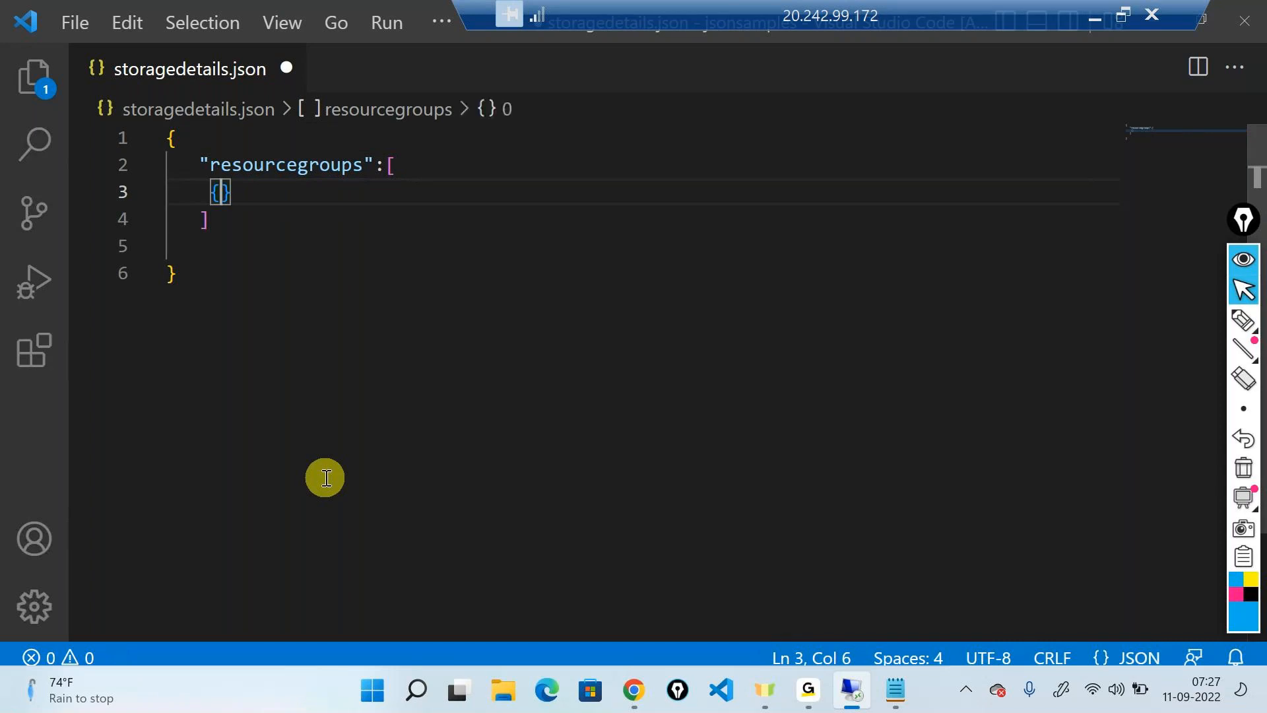
{"action": "key", "text": "ctrl+v"}
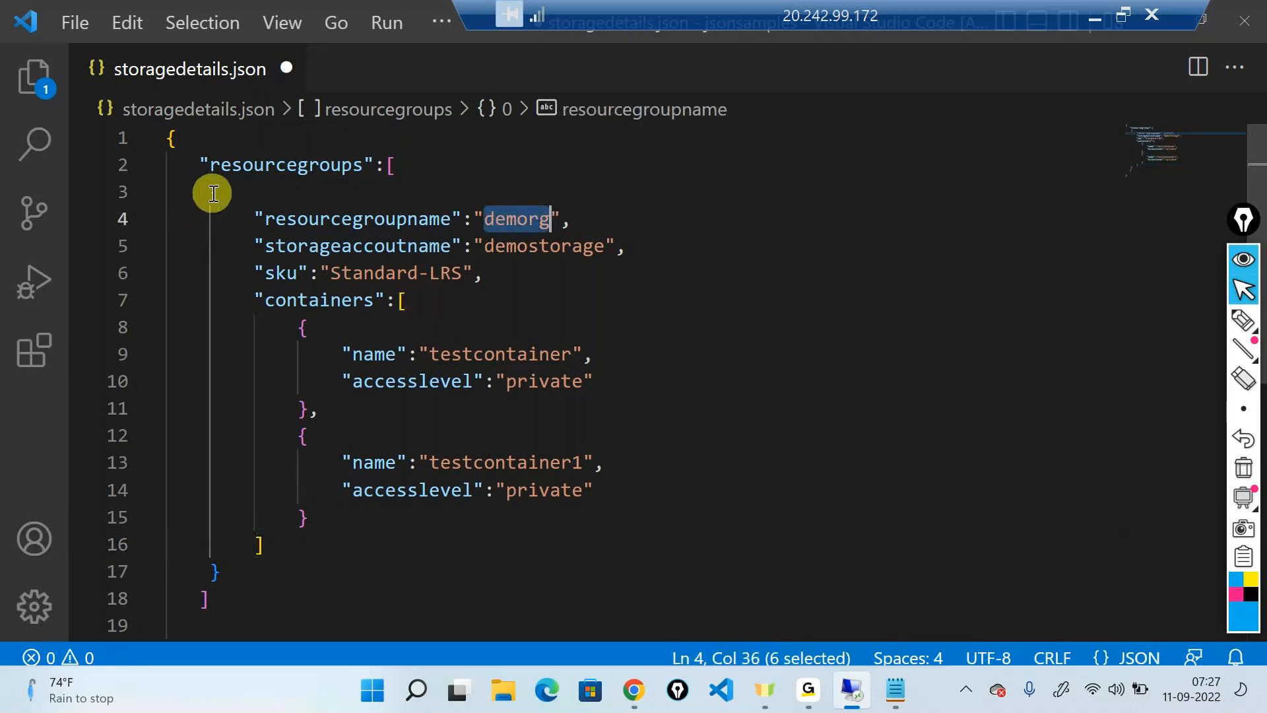
Duplicate the resource group object after a comma in the array and set the copy's resourcegroupname to "demorg-1"
{"action": "left_click_drag", "start_coordinate": [213, 193], "coordinate": [221, 218]}
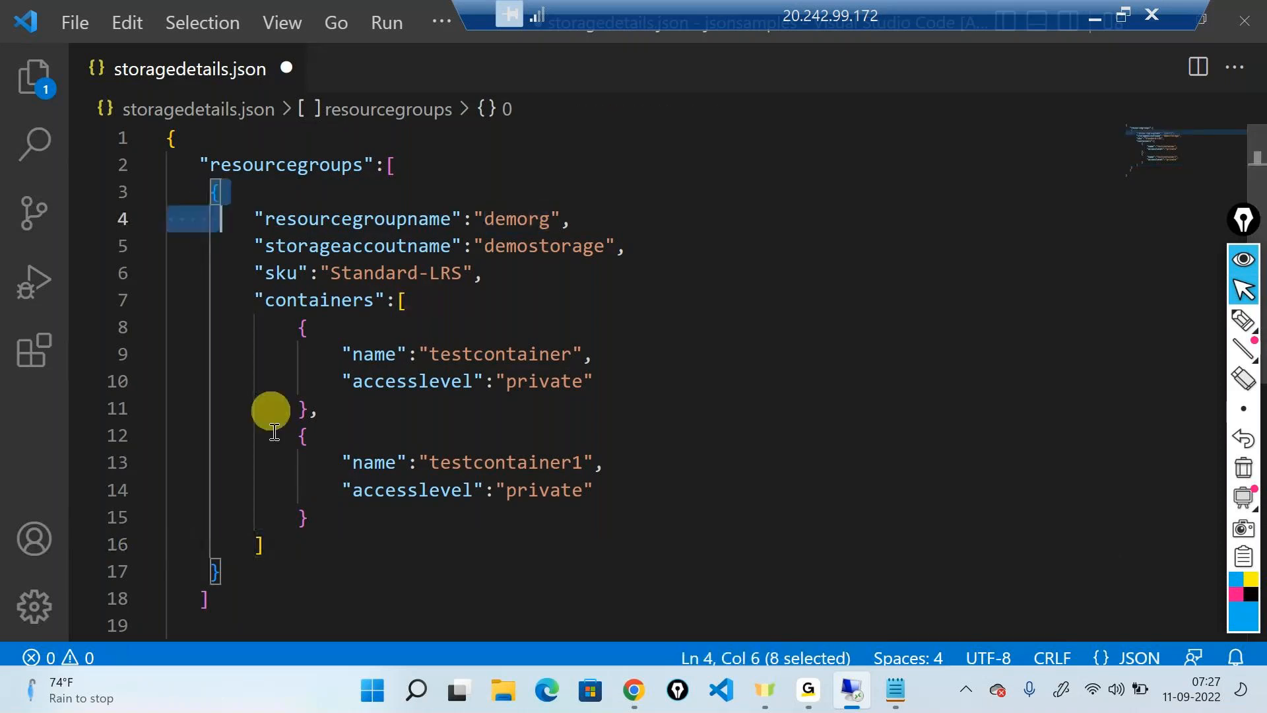
{"action": "left_click_drag", "start_coordinate": [274, 433], "coordinate": [257, 566]}
{"action": "key", "text": "Delete"}
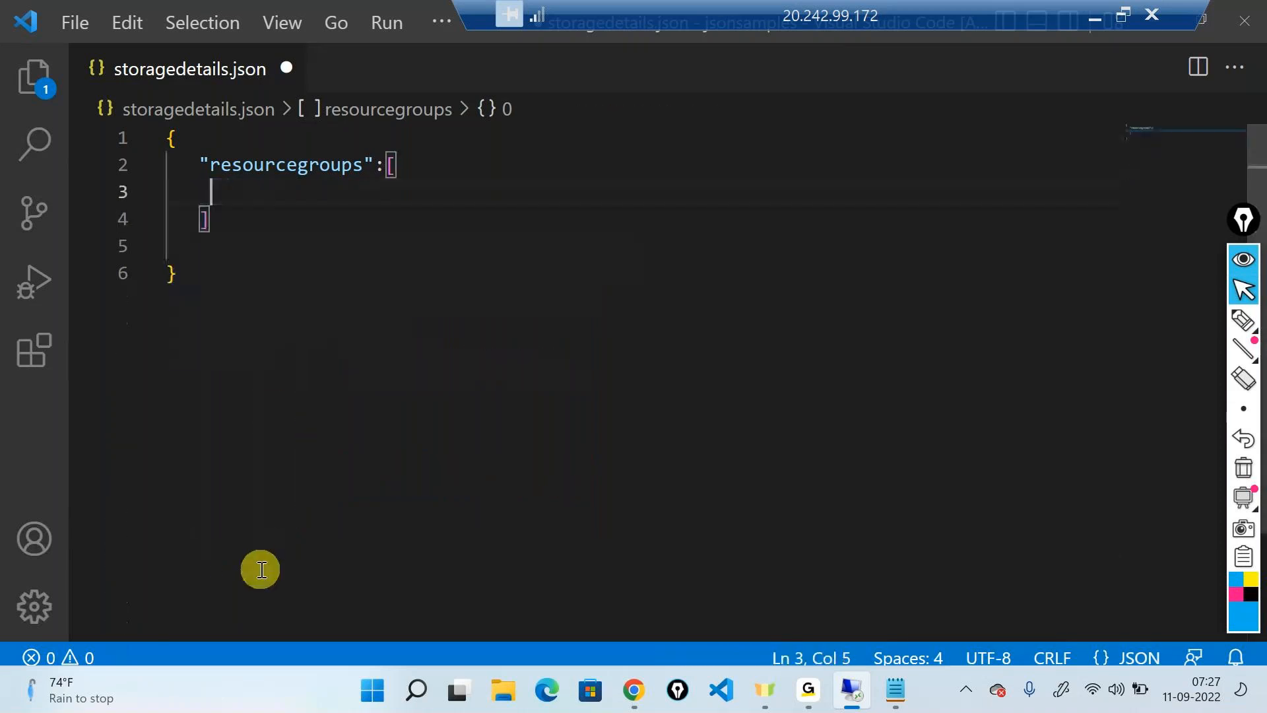
{"action": "key", "text": "ctrl+z"}
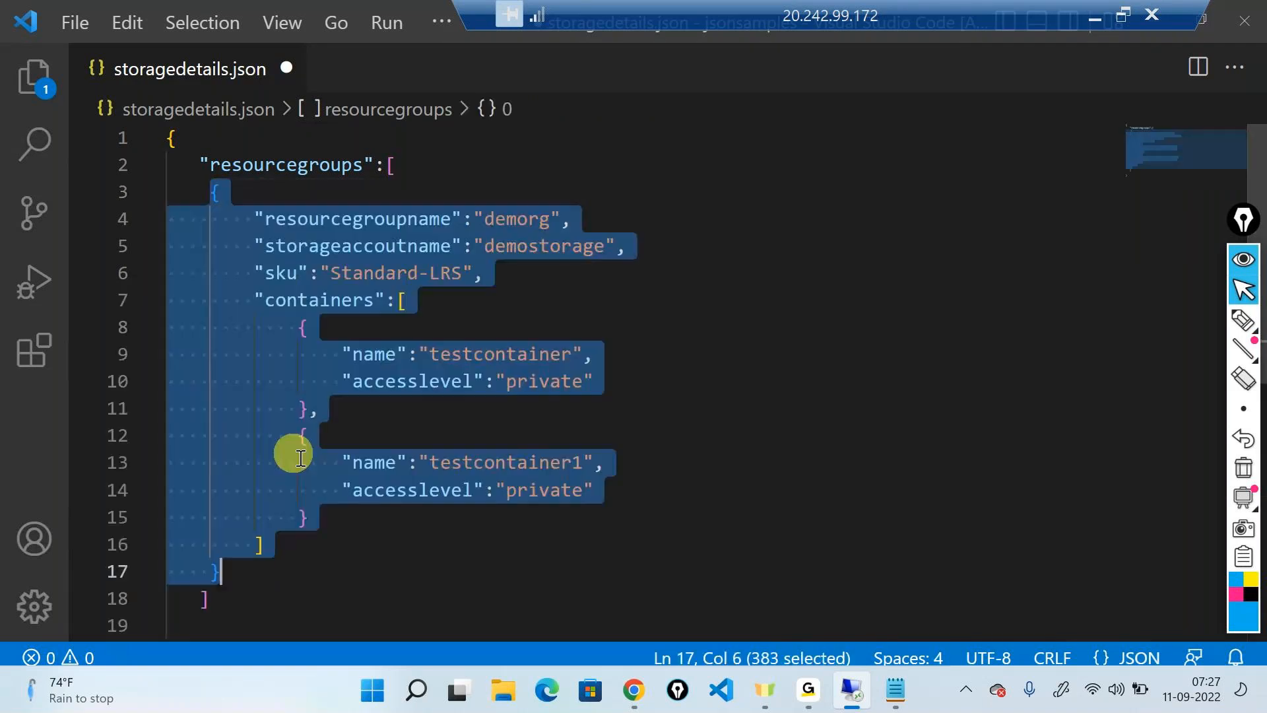
{"action": "left_click", "coordinate": [287, 565]}
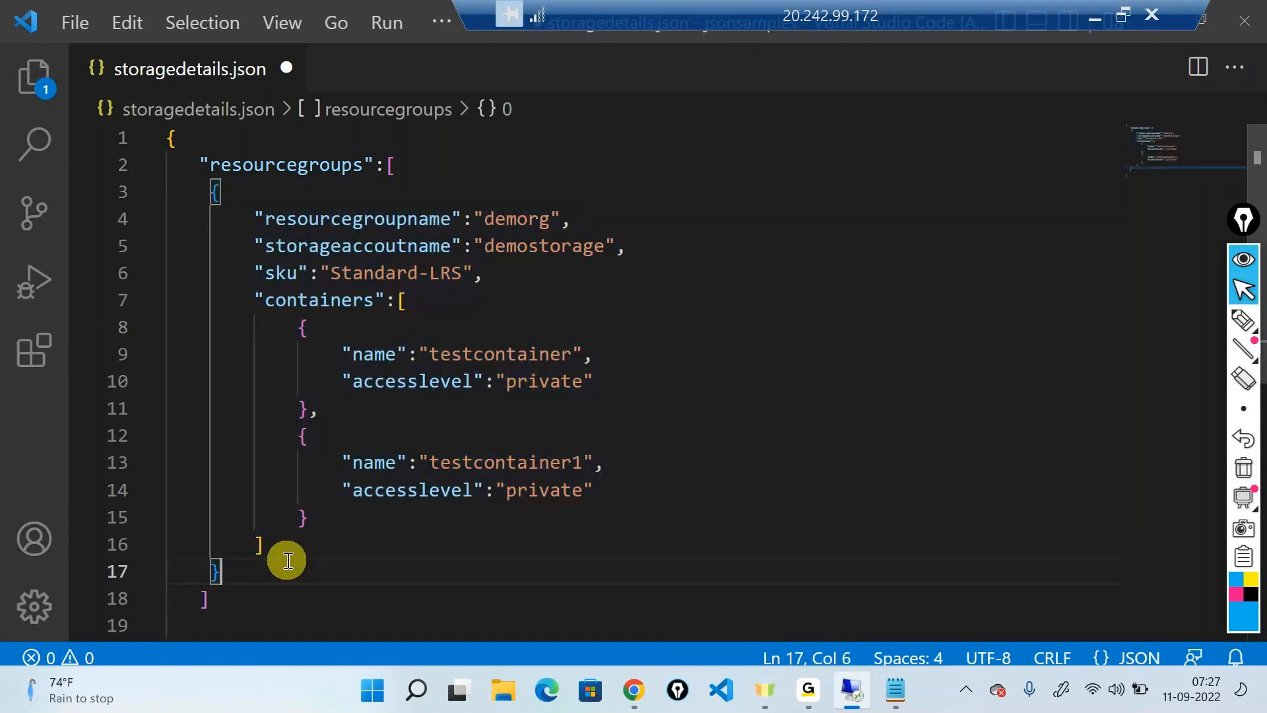
{"action": "type", "text": ","}
{"action": "key", "text": "Return"}
{"action": "type", "text": "{         \"resourcegroupname\":\"demorg\",         \"storageaccoutname\":\"demostorage\",         \"sku\":\"Standard-LRS\",         \"containers\":[             {                 \"name\":\"testcontainer\",                 \"accesslevel\":\"private\"             },             {                 \"name\":\"testcontainer1\",                 \"accesslevel\":\"private\"             }         ]     }"}
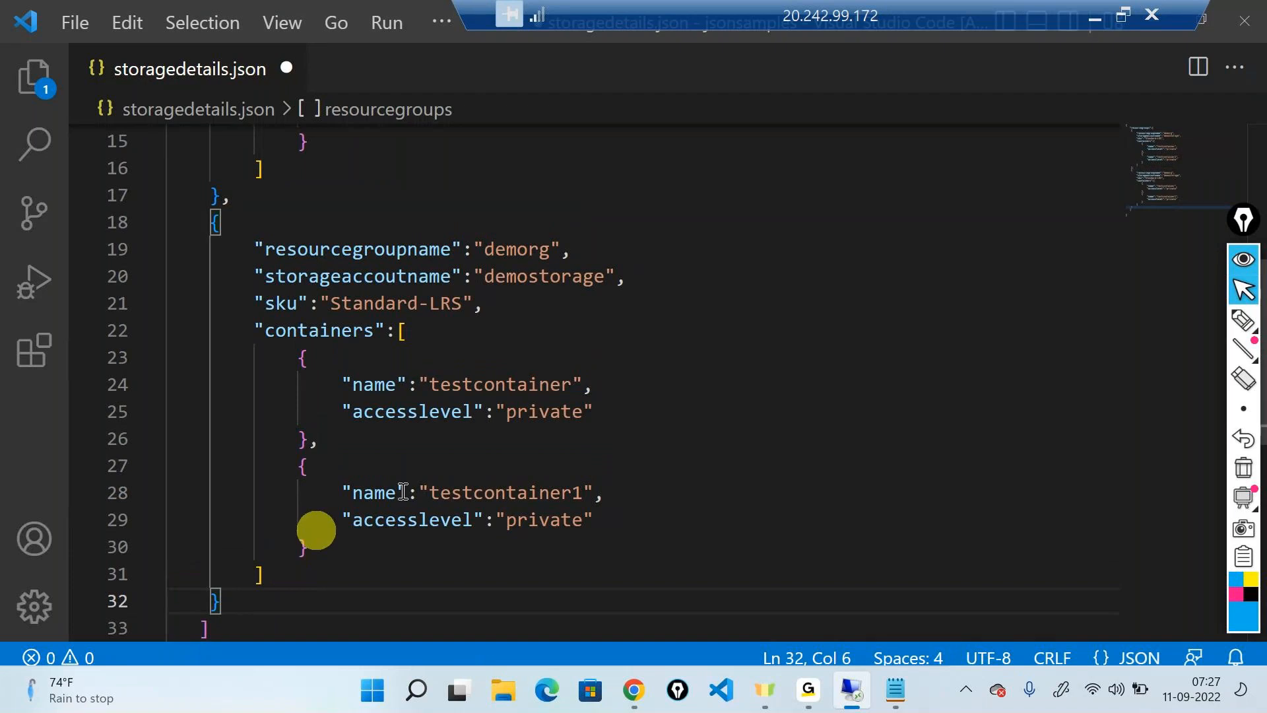
{"action": "left_click", "coordinate": [549, 249]}
{"action": "type", "text": "-1"}
Examine the nested structure of the "resourcegroups" array, collapsing and expanding its two objects and highlighting the first resource group's name
{"action": "scroll", "coordinate": [634, 467], "scroll_direction": "up", "scroll_amount": 5}
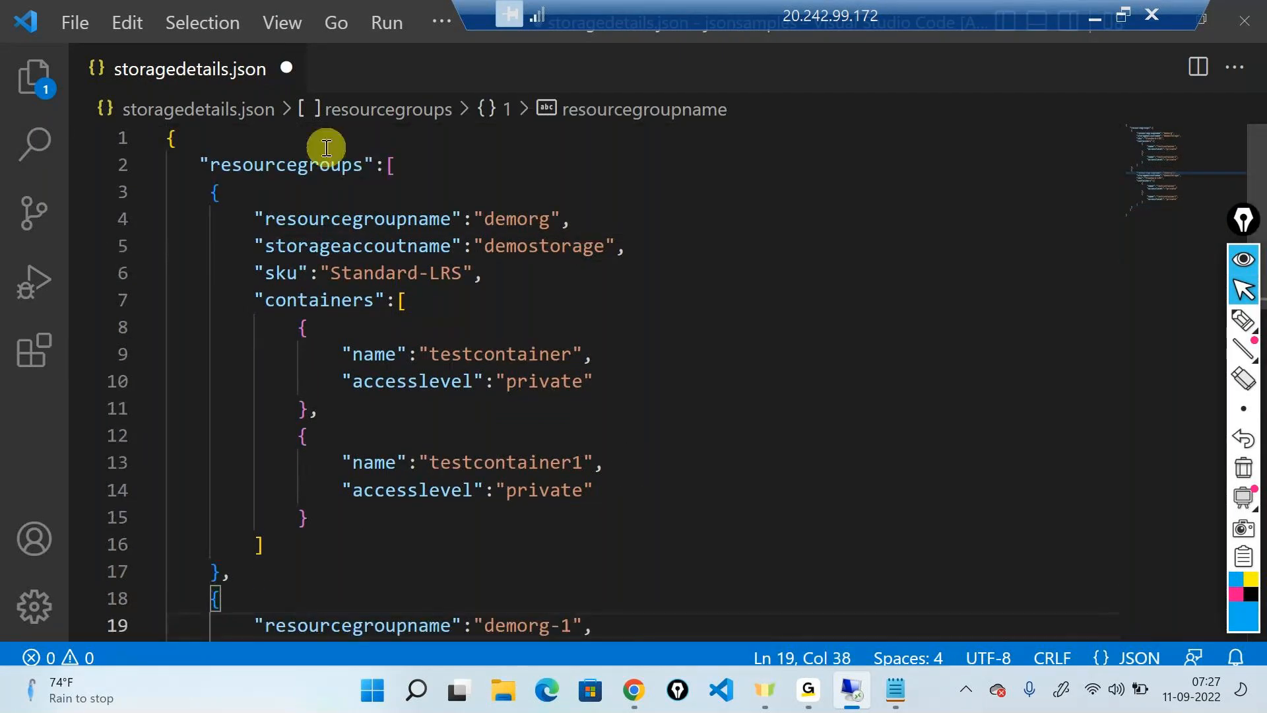
{"action": "left_click", "coordinate": [170, 131]}
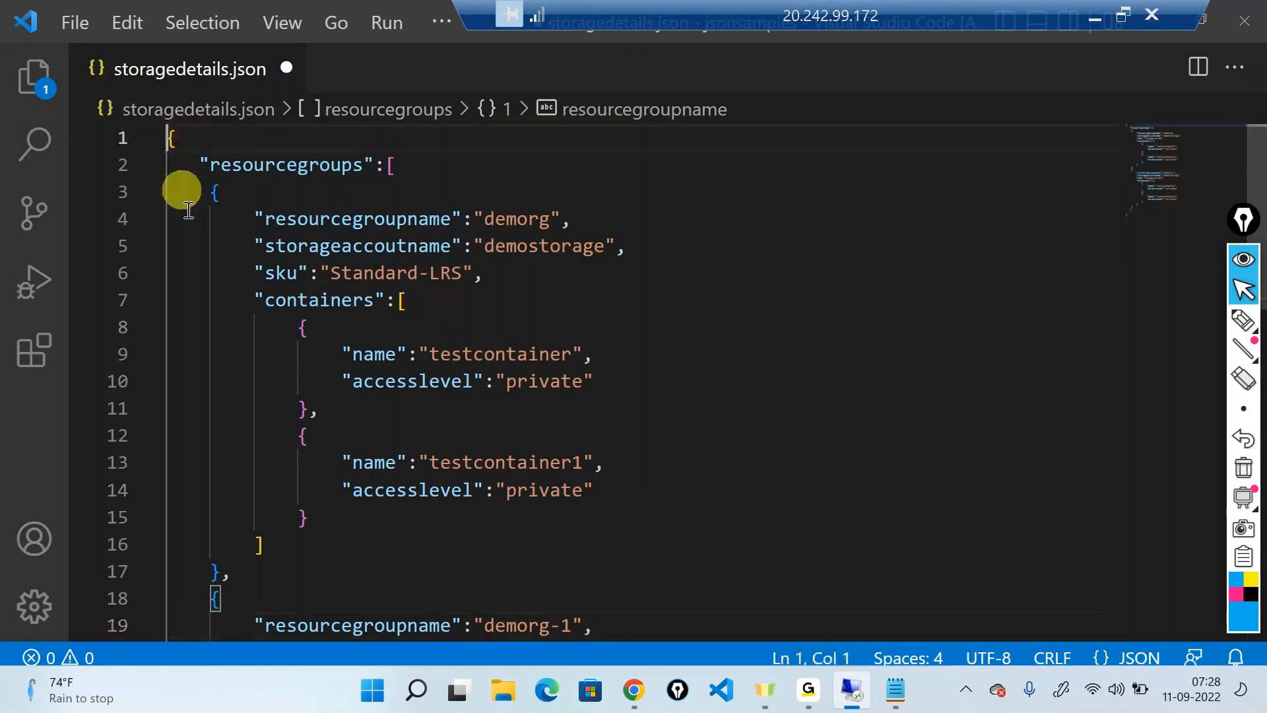
{"action": "double_click", "coordinate": [305, 159]}
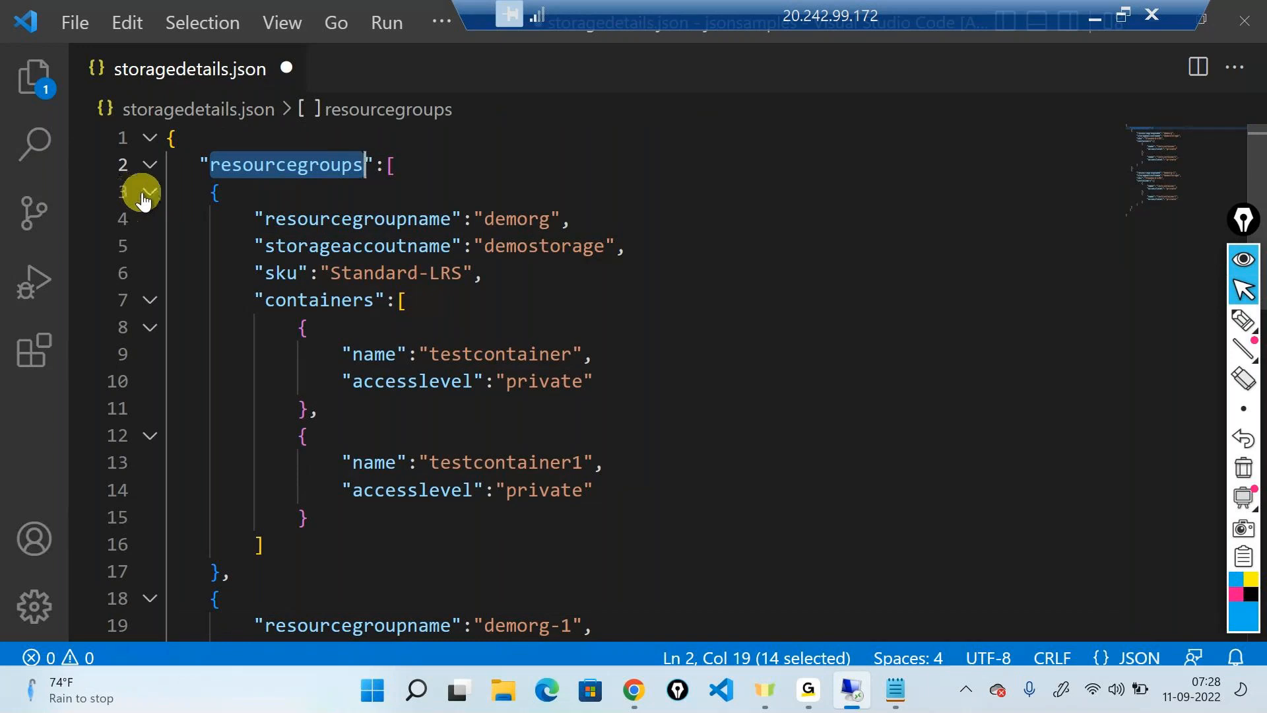
{"action": "left_click", "coordinate": [143, 194]}
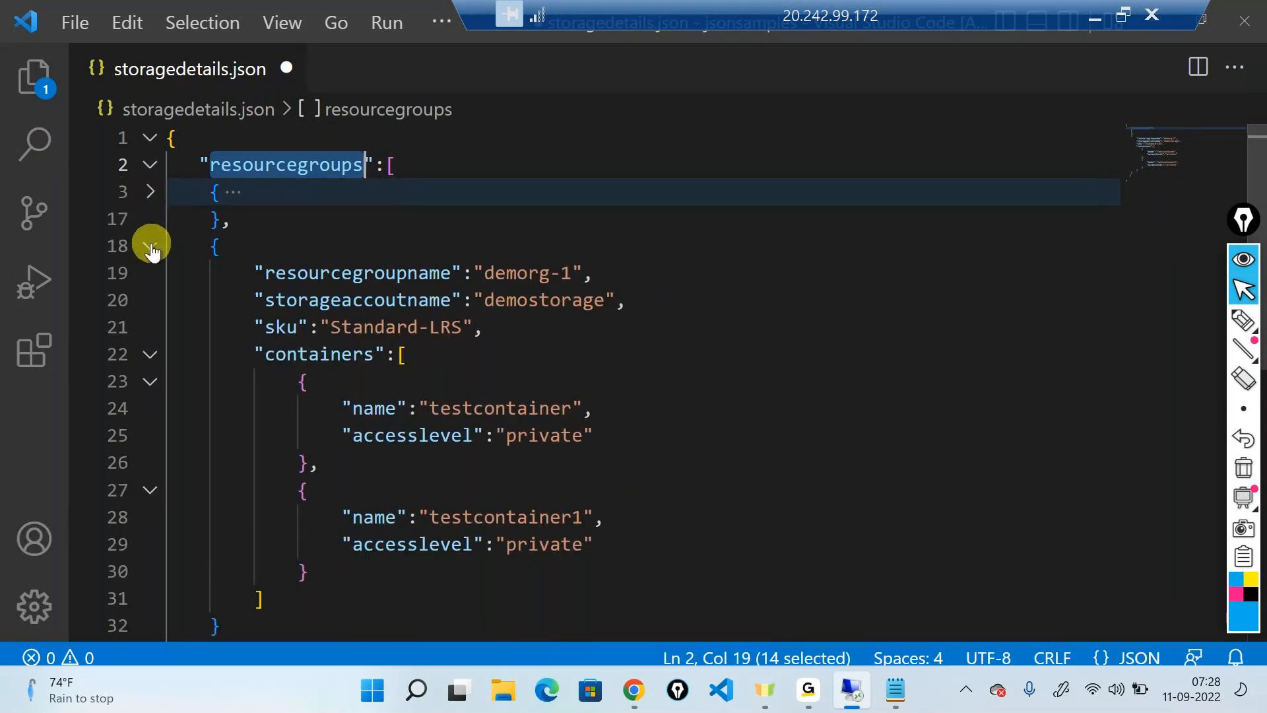
{"action": "left_click", "coordinate": [151, 246]}
{"action": "left_click", "coordinate": [149, 245]}
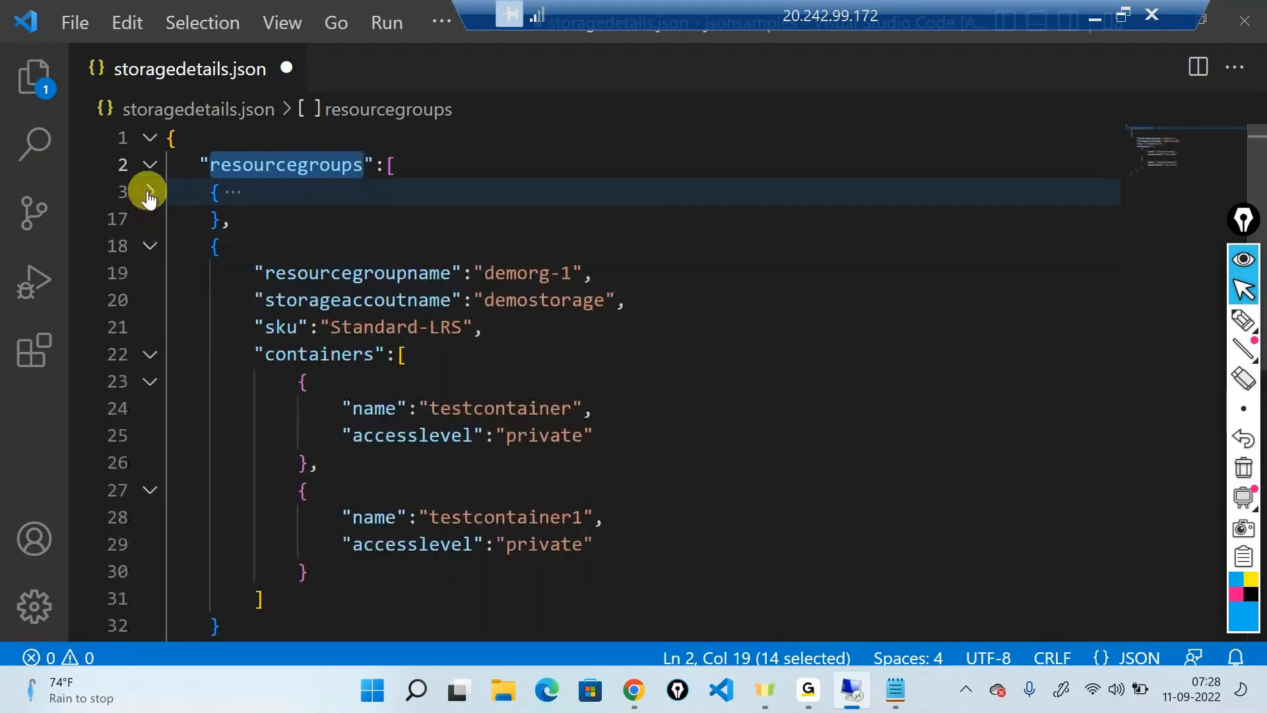
{"action": "left_click", "coordinate": [149, 192]}
{"action": "double_click", "coordinate": [522, 218]}
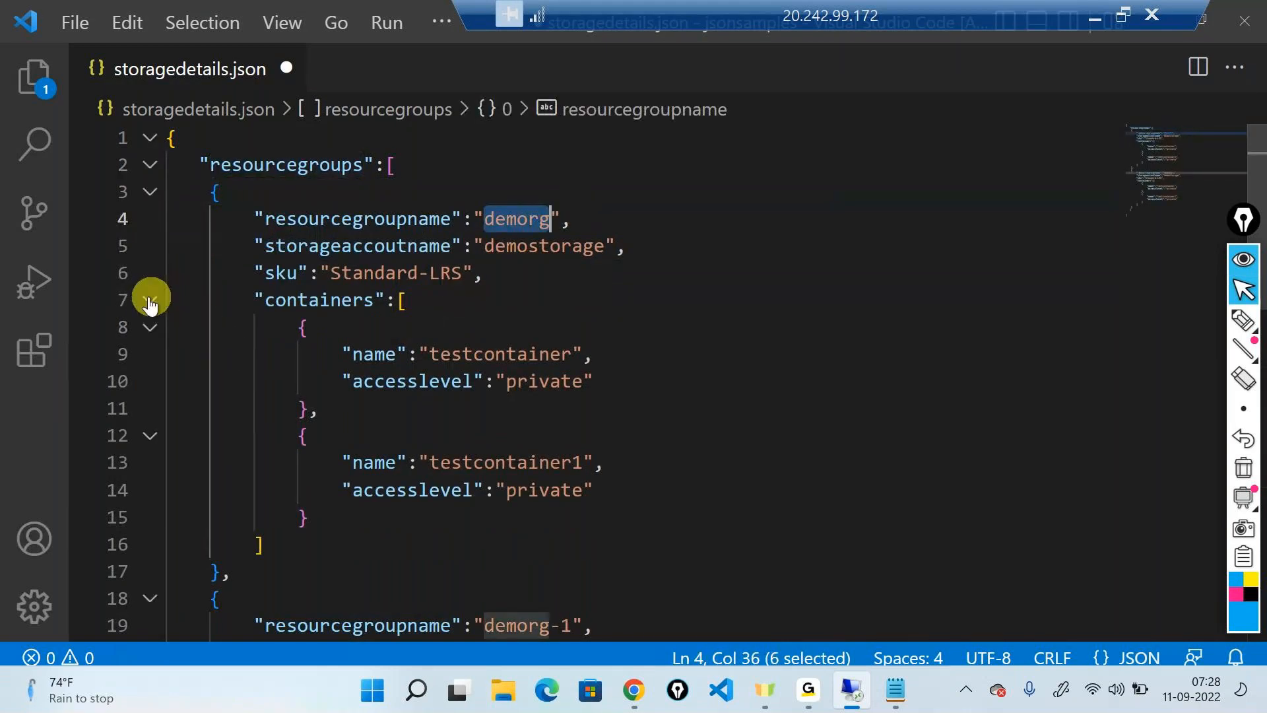
{"action": "left_click", "coordinate": [388, 165]}
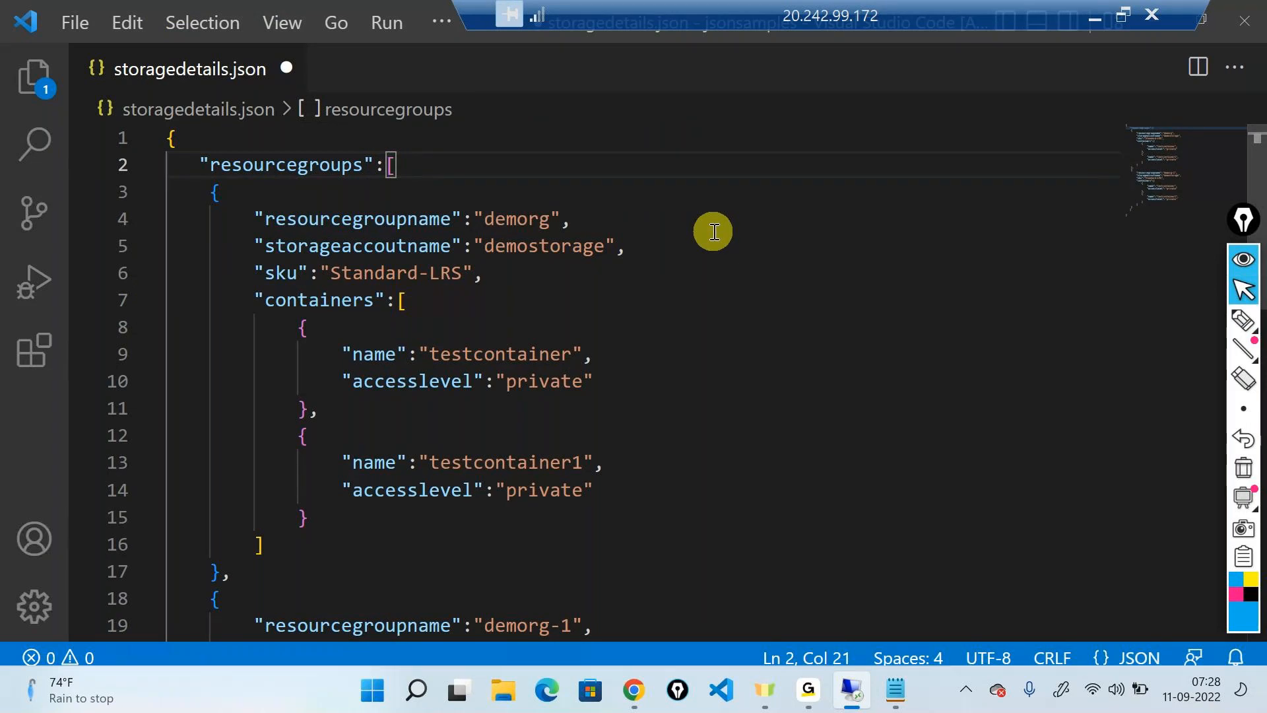
Look through the resourcegroups array down to its closing bracket and save storagedetails.json
{"action": "scroll", "coordinate": [714, 232], "scroll_direction": "down", "scroll_amount": 3}
{"action": "scroll", "coordinate": [717, 234], "scroll_direction": "down", "scroll_amount": 3}
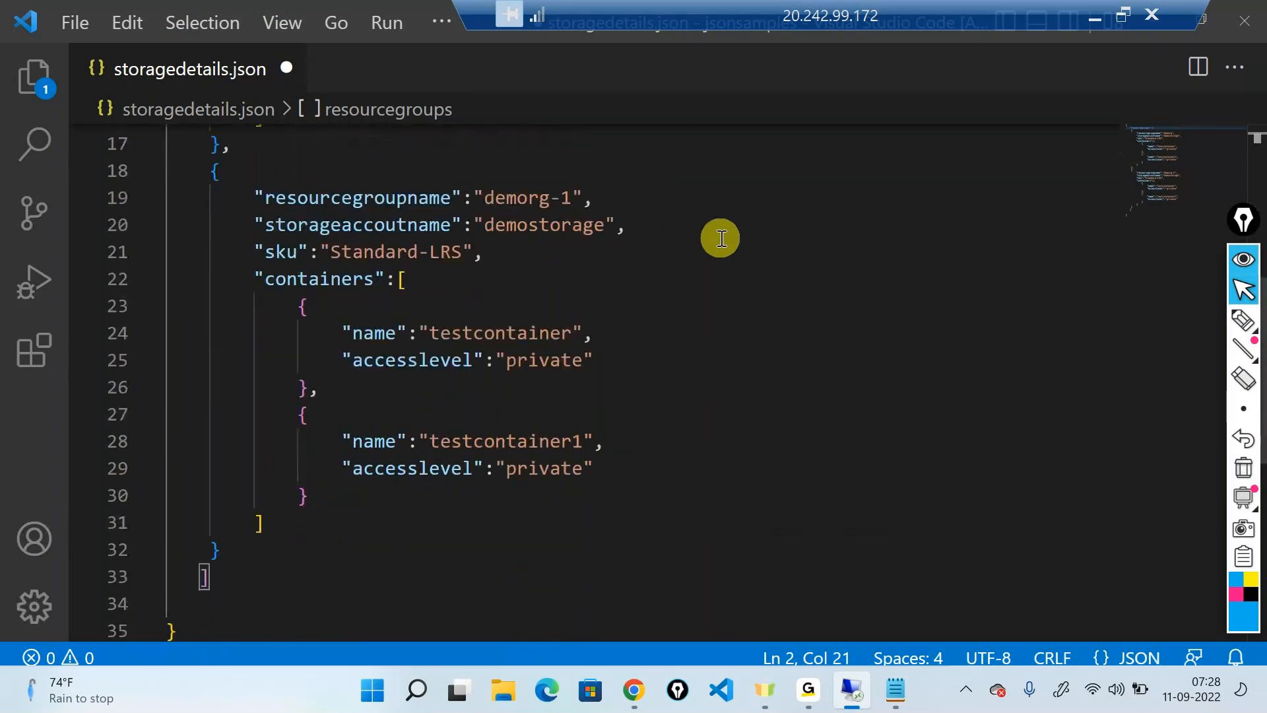
{"action": "scroll", "coordinate": [721, 239], "scroll_direction": "down", "scroll_amount": 3}
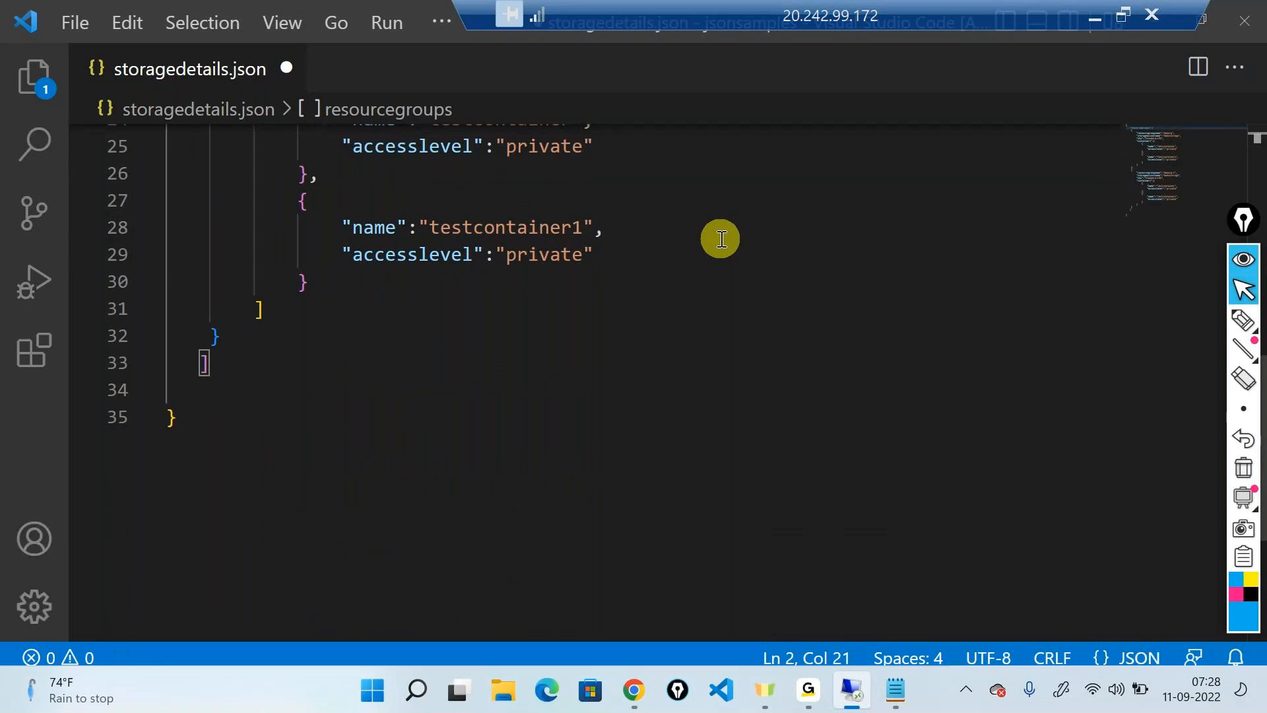
{"action": "scroll", "coordinate": [721, 239], "scroll_direction": "up", "scroll_amount": 9}
{"action": "key", "text": "ctrl+s"}
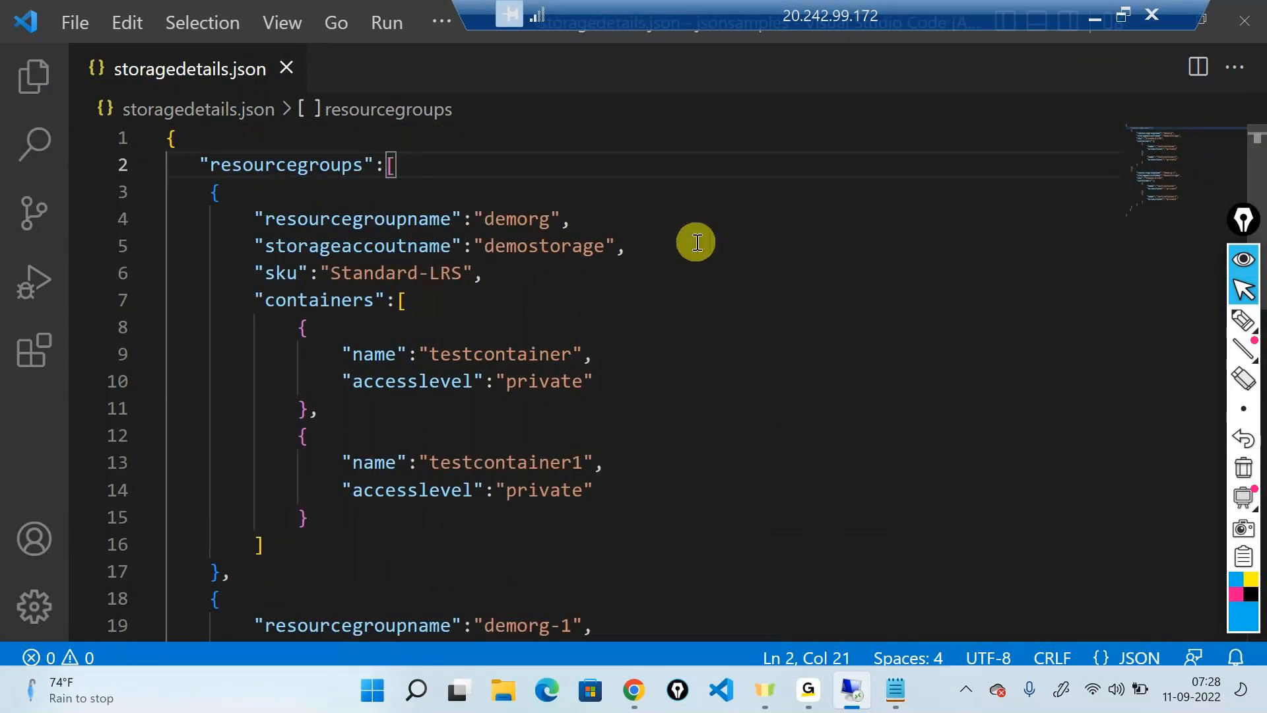
Shift the remote connection bar aside, handwrite "JSON" in blue beside the code and circle it
{"action": "left_click_drag", "start_coordinate": [671, 19], "coordinate": [547, 19]}
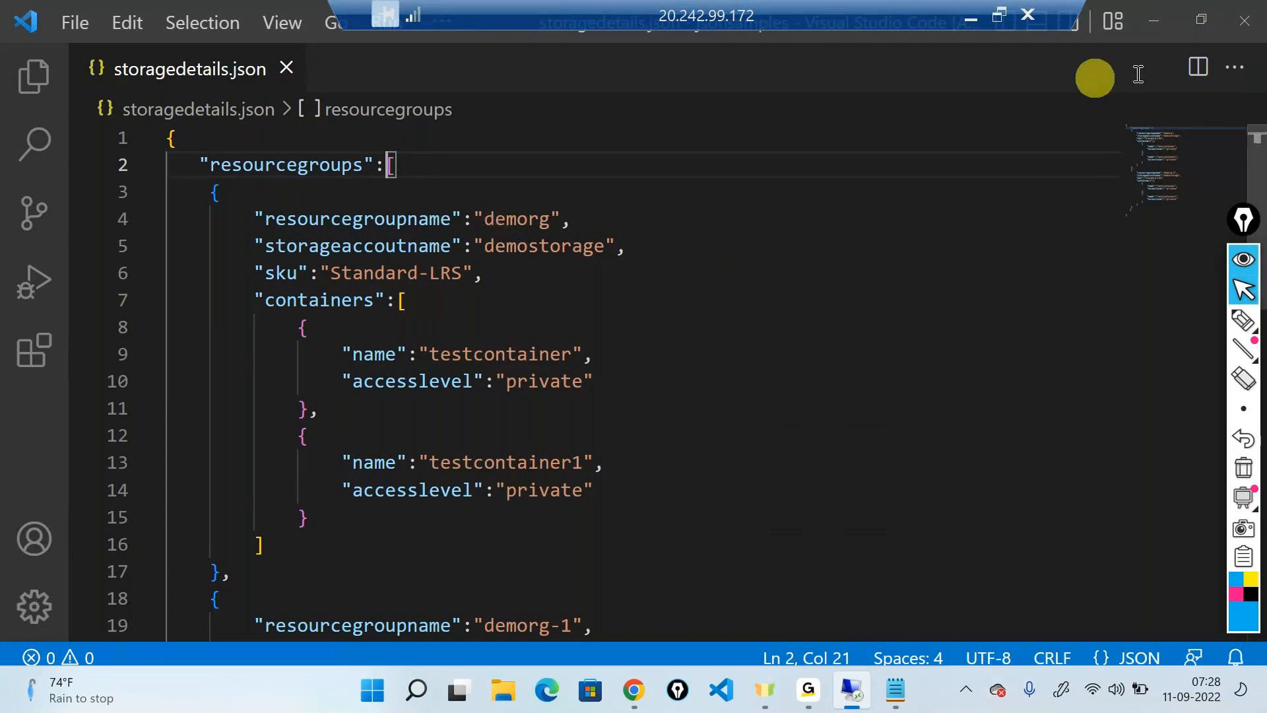
{"action": "left_click", "coordinate": [1244, 320]}
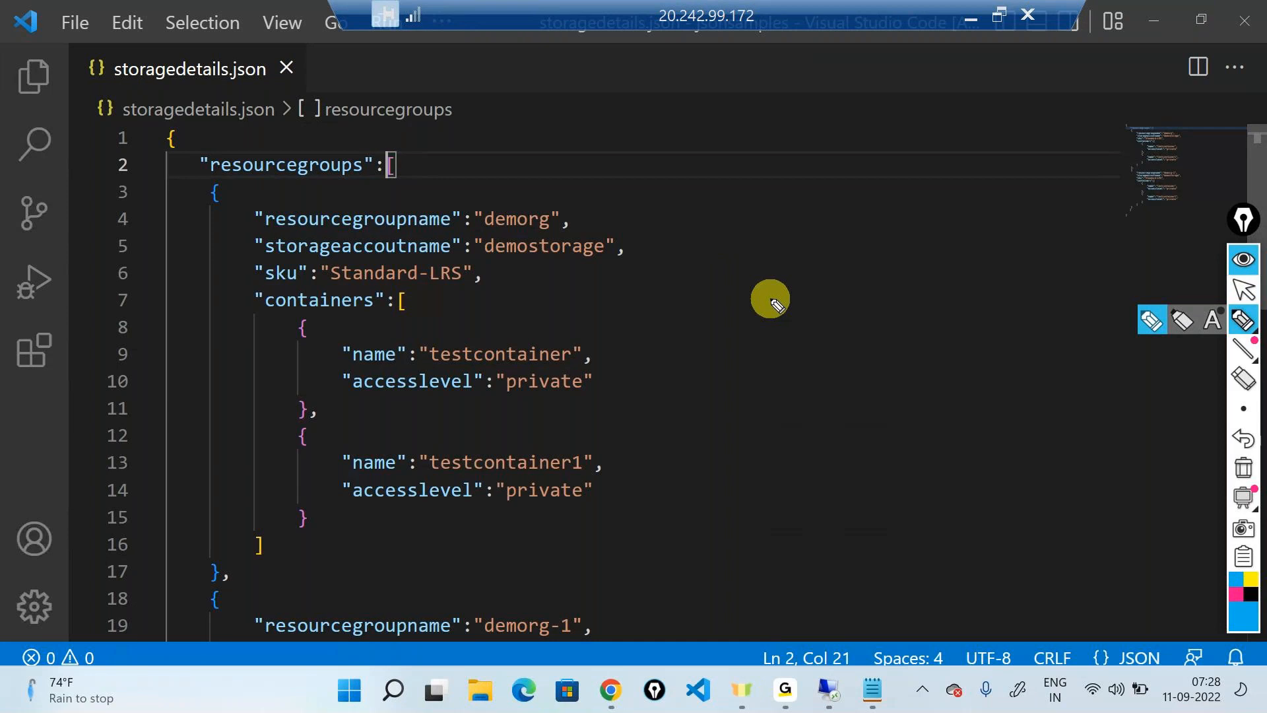
{"action": "mouse_move", "coordinate": [818, 241]}
{"action": "left_mouse_down"}
{"action": "mouse_move", "coordinate": [809, 271]}
{"action": "mouse_move", "coordinate": [786, 260]}
{"action": "left_mouse_up"}
{"action": "mouse_move", "coordinate": [787, 228]}
{"action": "left_mouse_down"}
{"action": "mouse_move", "coordinate": [843, 215]}
{"action": "mouse_move", "coordinate": [846, 249]}
{"action": "mouse_move", "coordinate": [920, 234]}
{"action": "mouse_move", "coordinate": [937, 178]}
{"action": "left_mouse_up"}
{"action": "mouse_move", "coordinate": [901, 170]}
{"action": "left_mouse_down"}
{"action": "mouse_move", "coordinate": [735, 226]}
{"action": "mouse_move", "coordinate": [883, 284]}
{"action": "mouse_move", "coordinate": [817, 164]}
{"action": "left_mouse_up"}
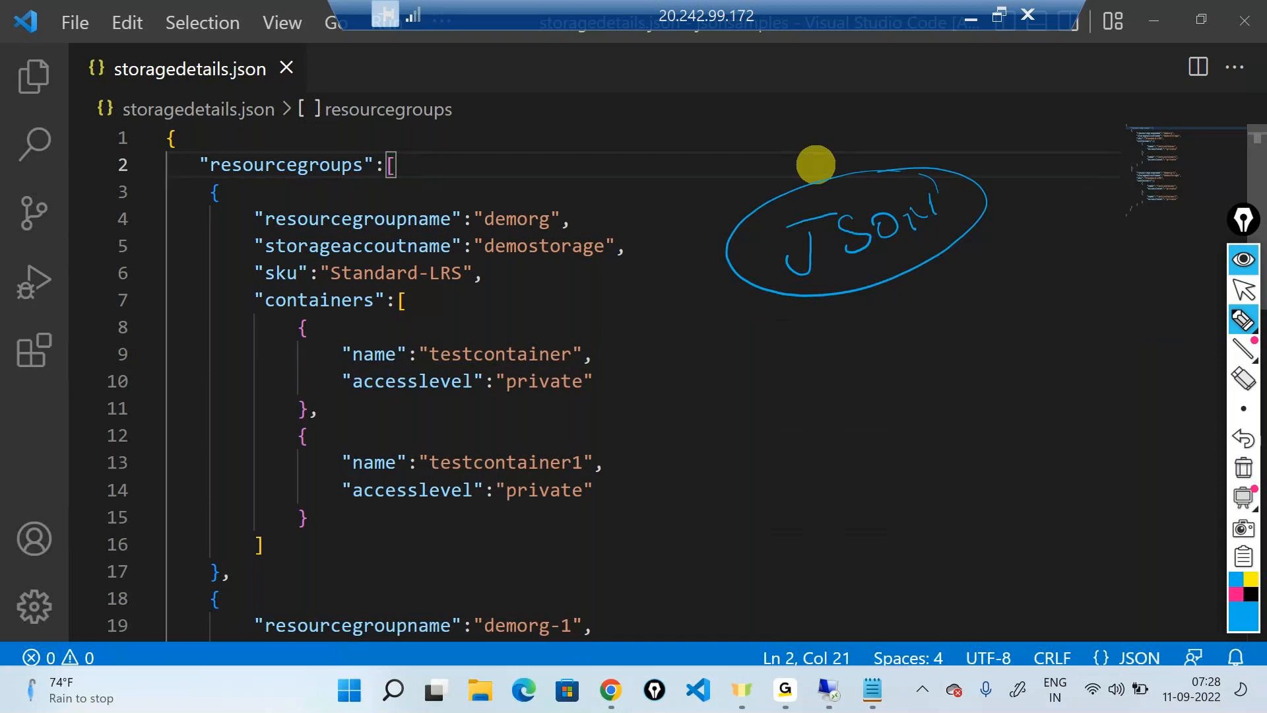
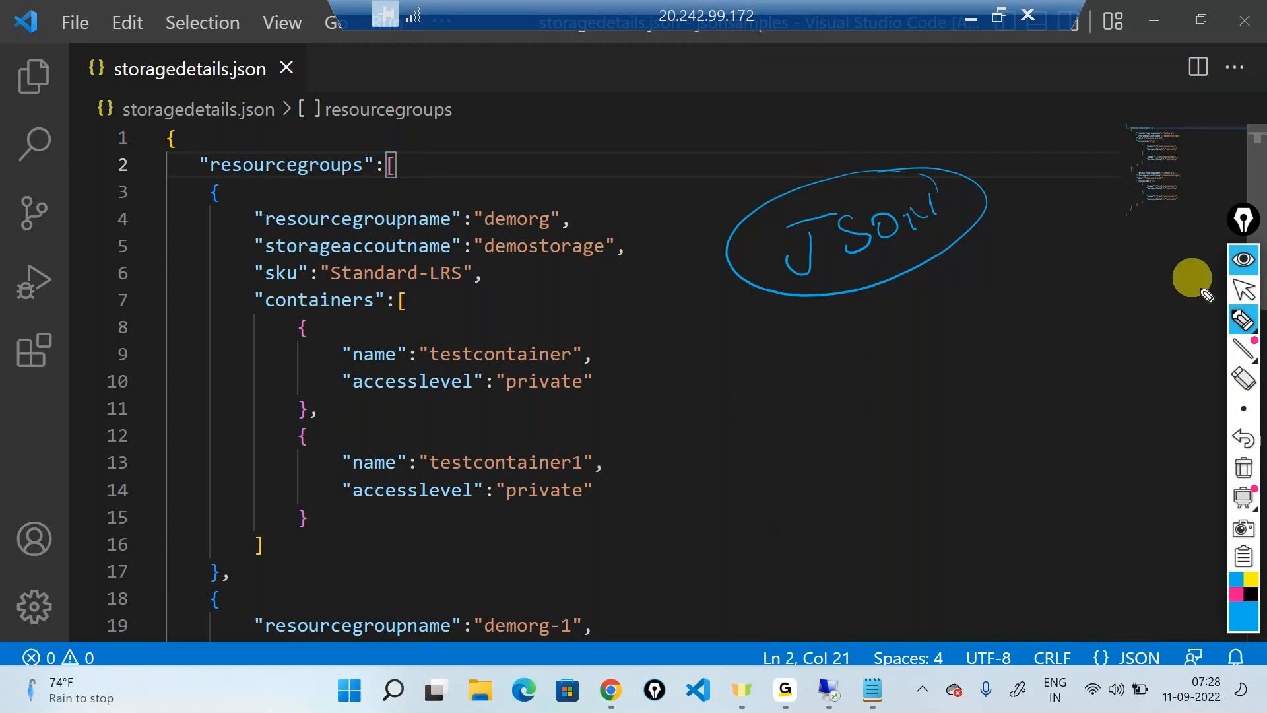
Clear the handwriting and examine the first resource group's properties, highlighting the lines from "resourcegroupname" to "containers"
{"action": "left_click", "coordinate": [1243, 289]}
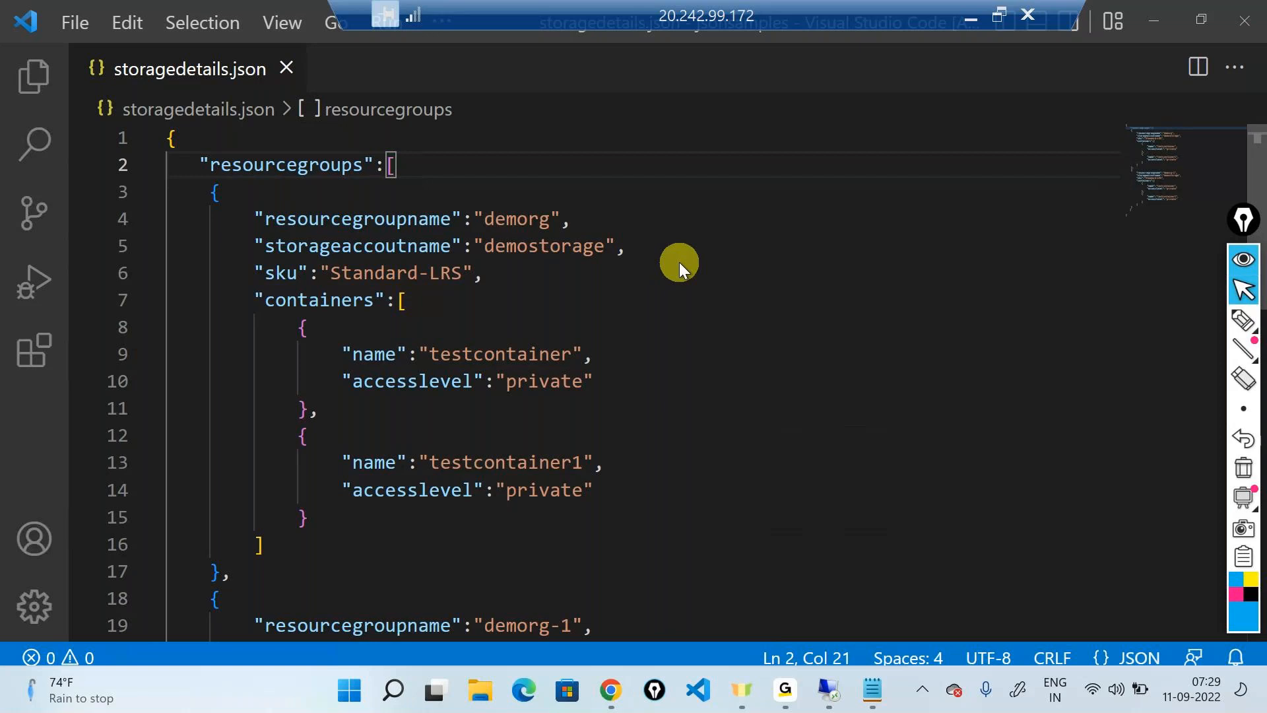
{"action": "left_click", "coordinate": [587, 326]}
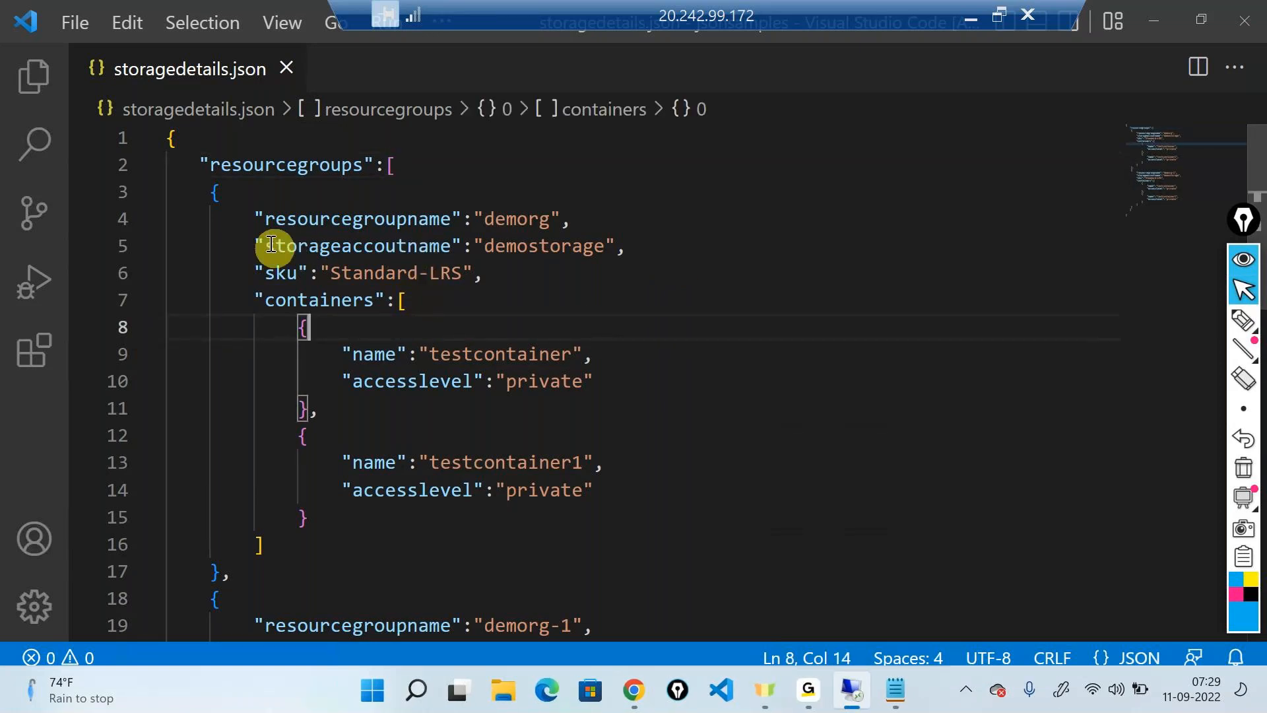
{"action": "left_click_drag", "start_coordinate": [256, 220], "coordinate": [388, 300]}
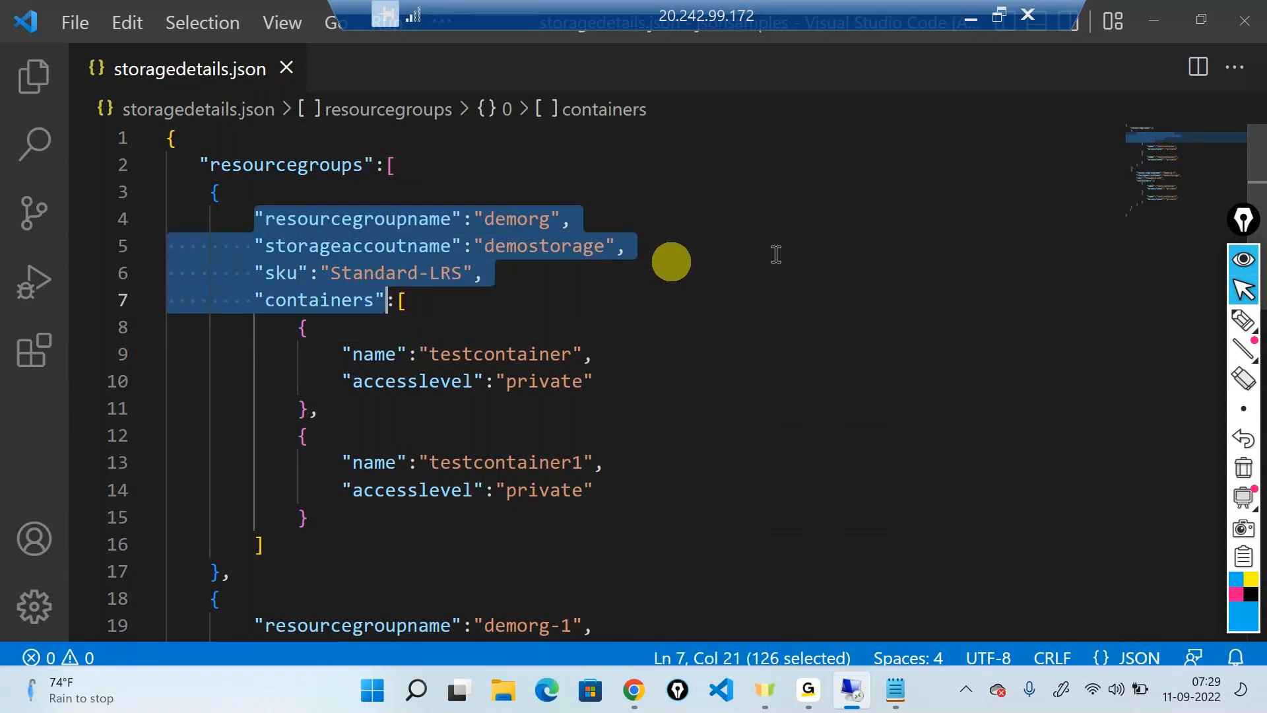
{"action": "left_click", "coordinate": [813, 246]}
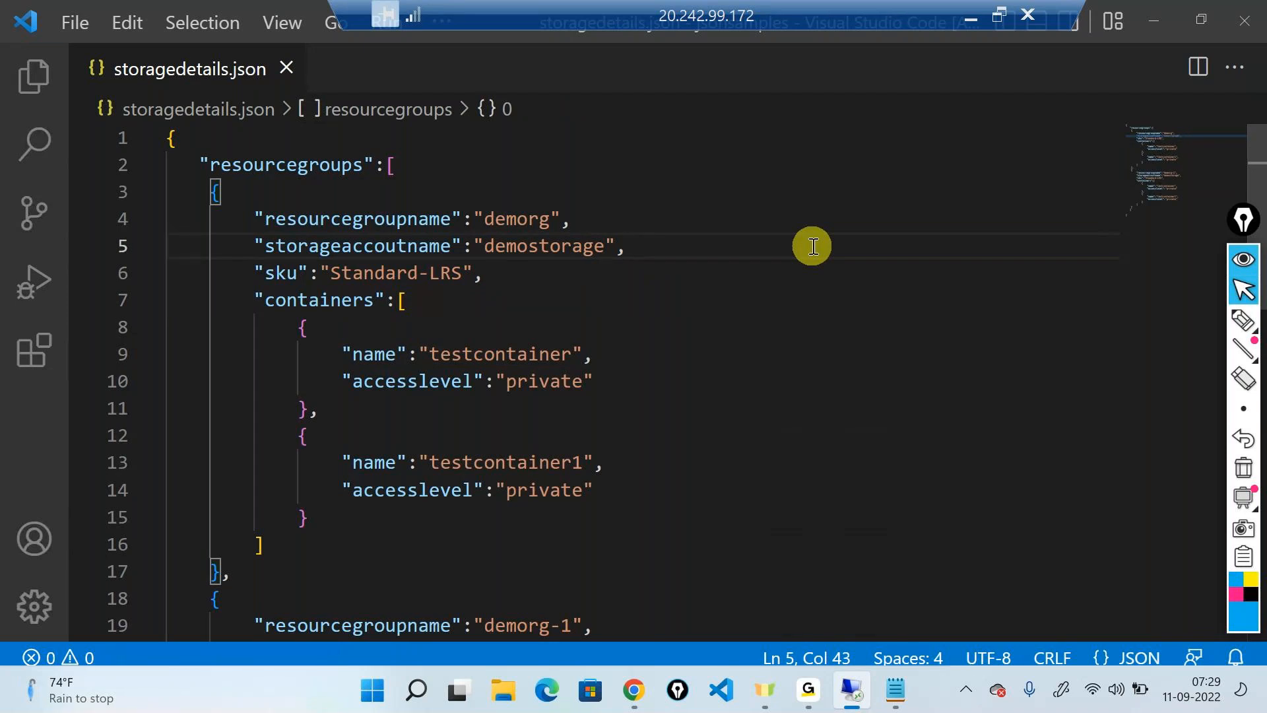
{"action": "scroll", "coordinate": [419, 433], "scroll_direction": "down", "scroll_amount": 4}
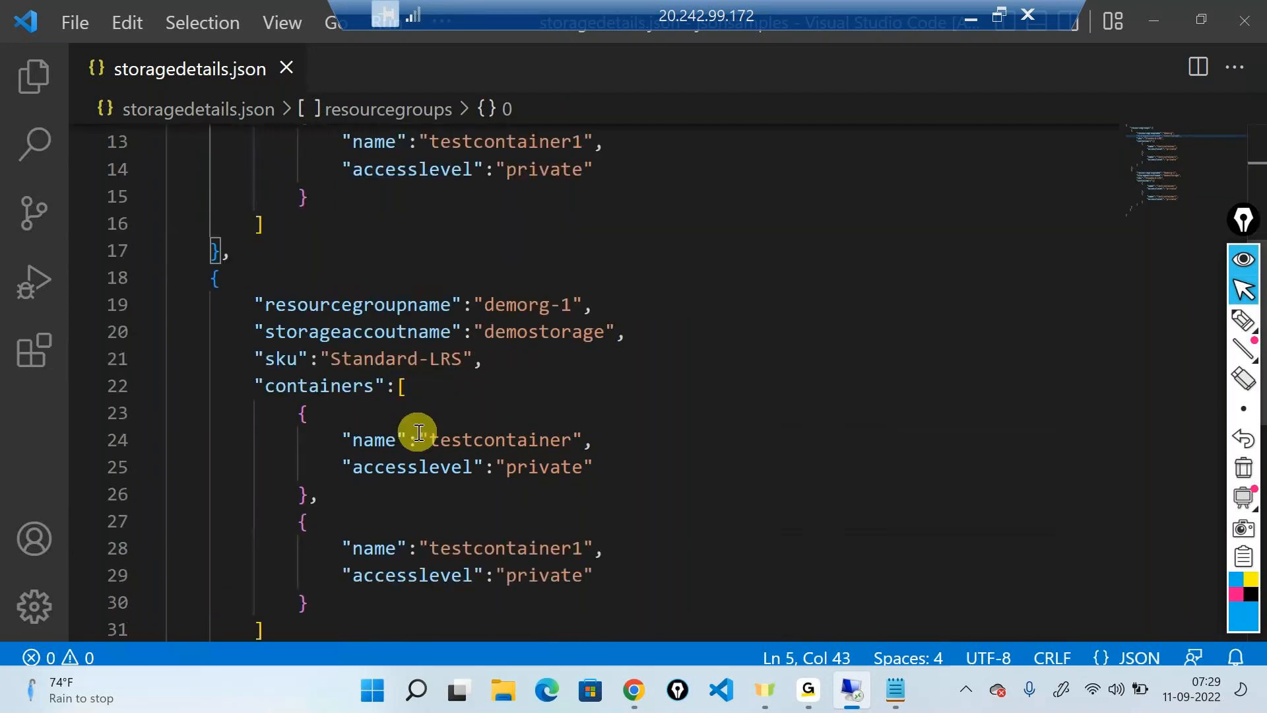
{"action": "scroll", "coordinate": [418, 431], "scroll_direction": "up", "scroll_amount": 4}
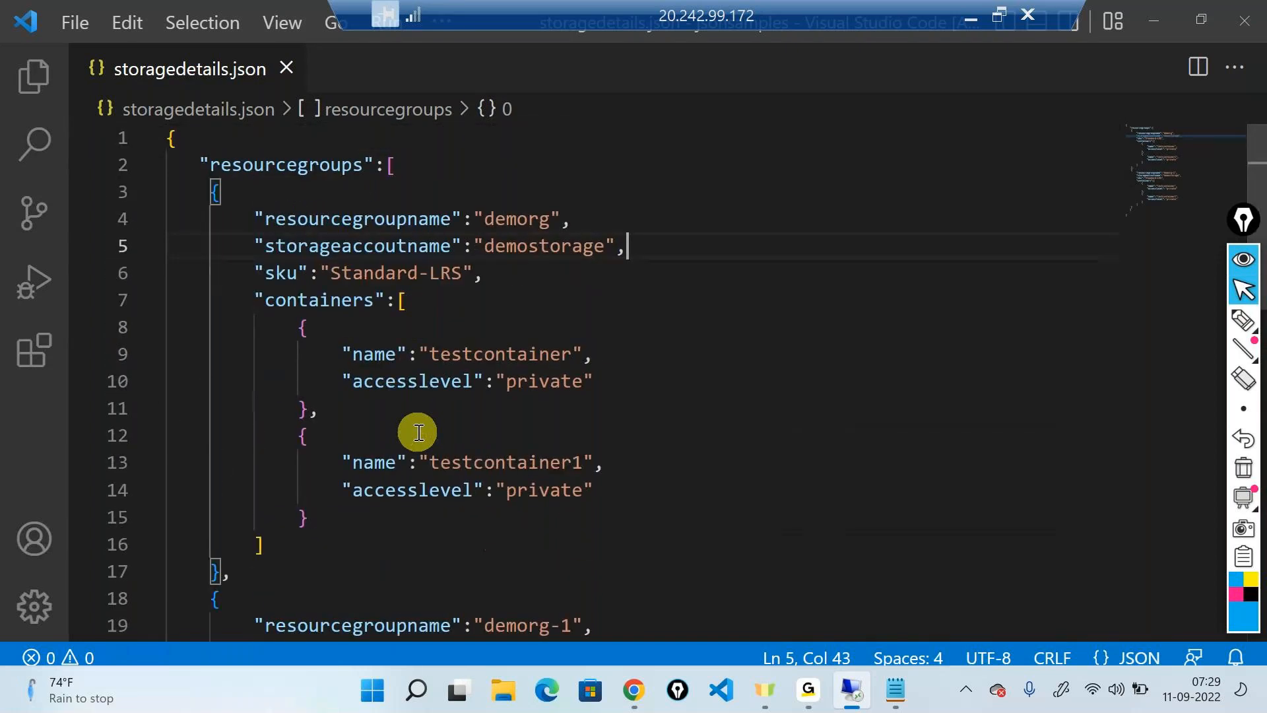
Handwrite "ARM" in blue beside the code with an arrow to the JSON and a box around it, and clear the drawing
{"action": "mouse_move", "coordinate": [1233, 340]}
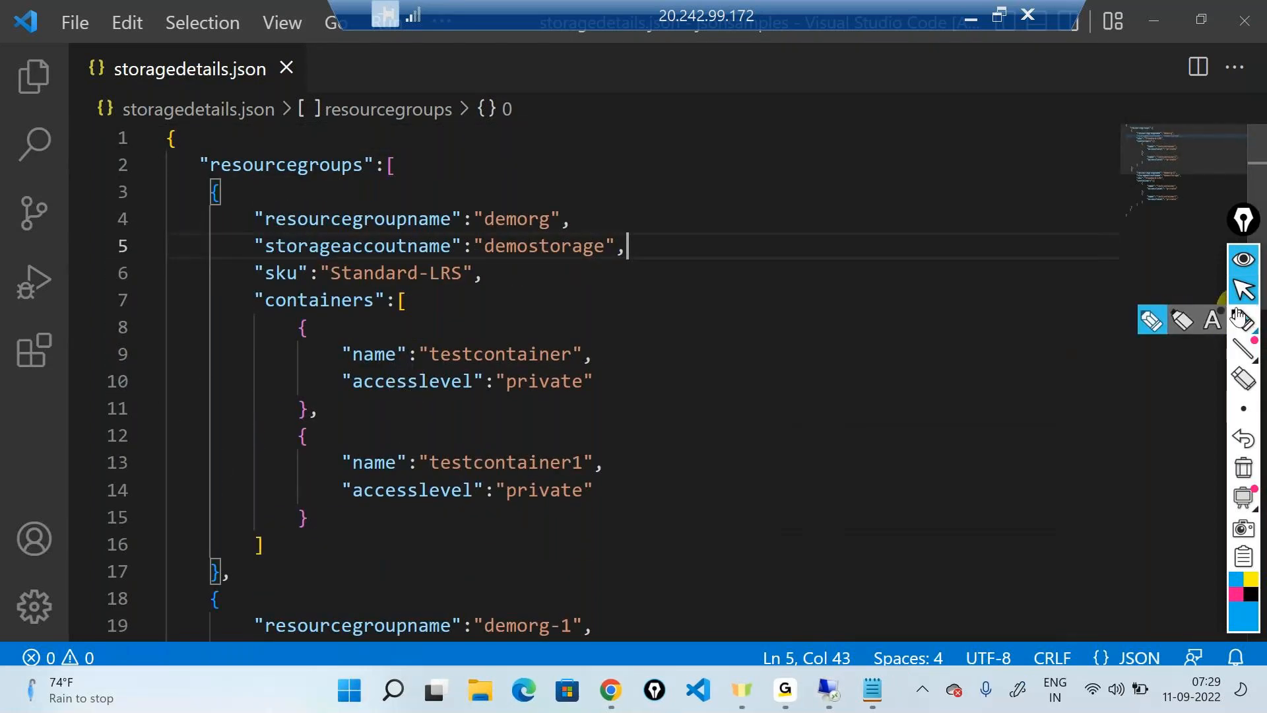
{"action": "left_click", "coordinate": [1241, 320]}
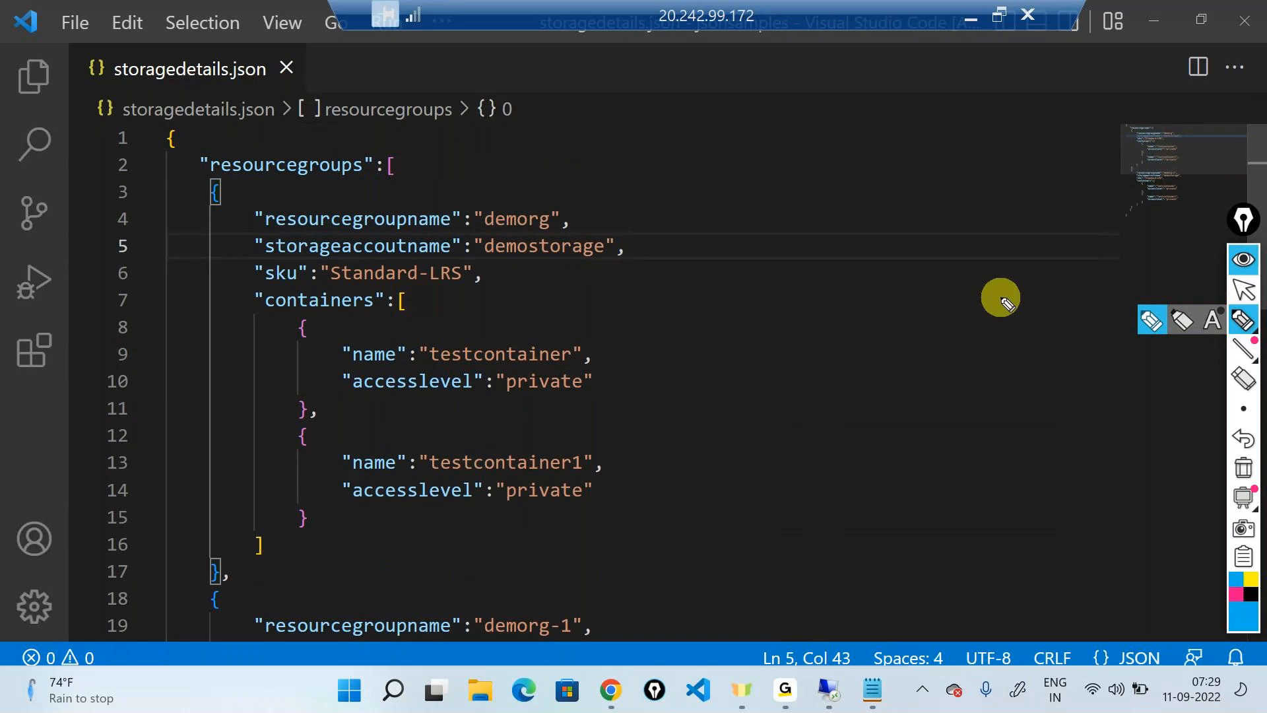
{"action": "mouse_move", "coordinate": [764, 256]}
{"action": "left_mouse_down"}
{"action": "mouse_move", "coordinate": [765, 237]}
{"action": "mouse_move", "coordinate": [781, 254]}
{"action": "mouse_move", "coordinate": [851, 209]}
{"action": "mouse_move", "coordinate": [566, 156]}
{"action": "mouse_move", "coordinate": [596, 147]}
{"action": "left_mouse_up"}
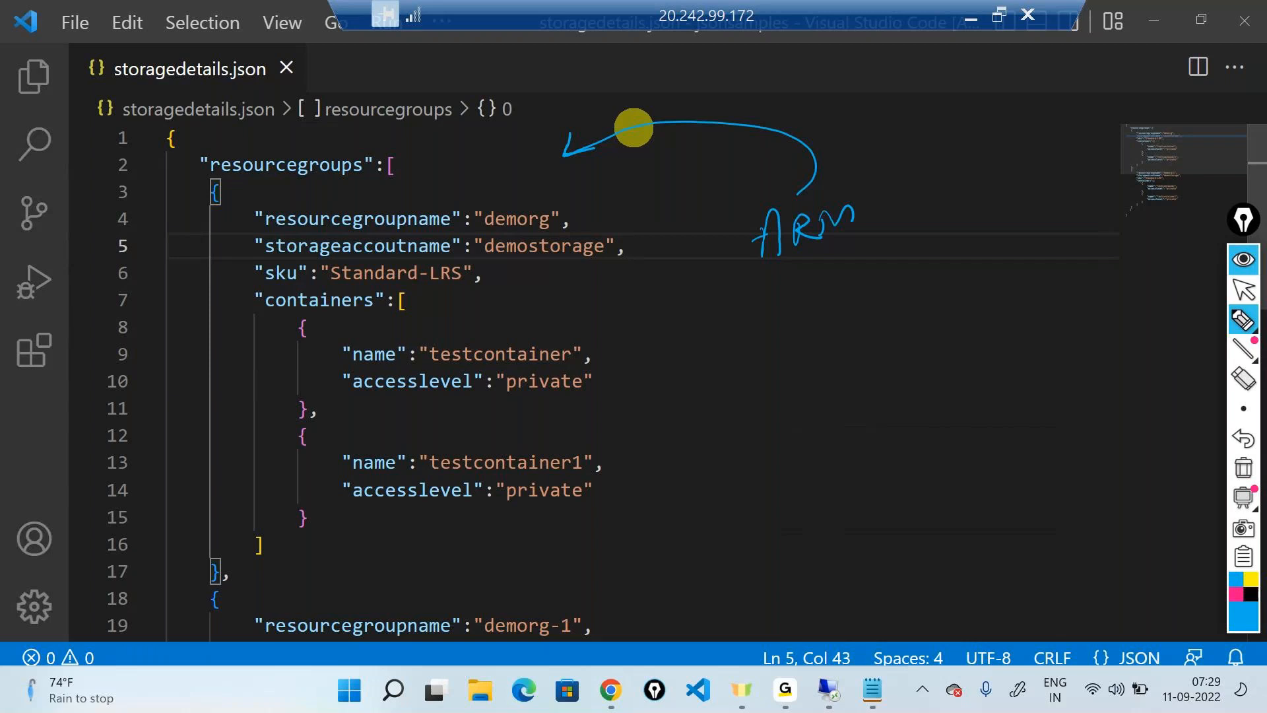
{"action": "left_click_drag", "start_coordinate": [733, 211], "coordinate": [755, 243]}
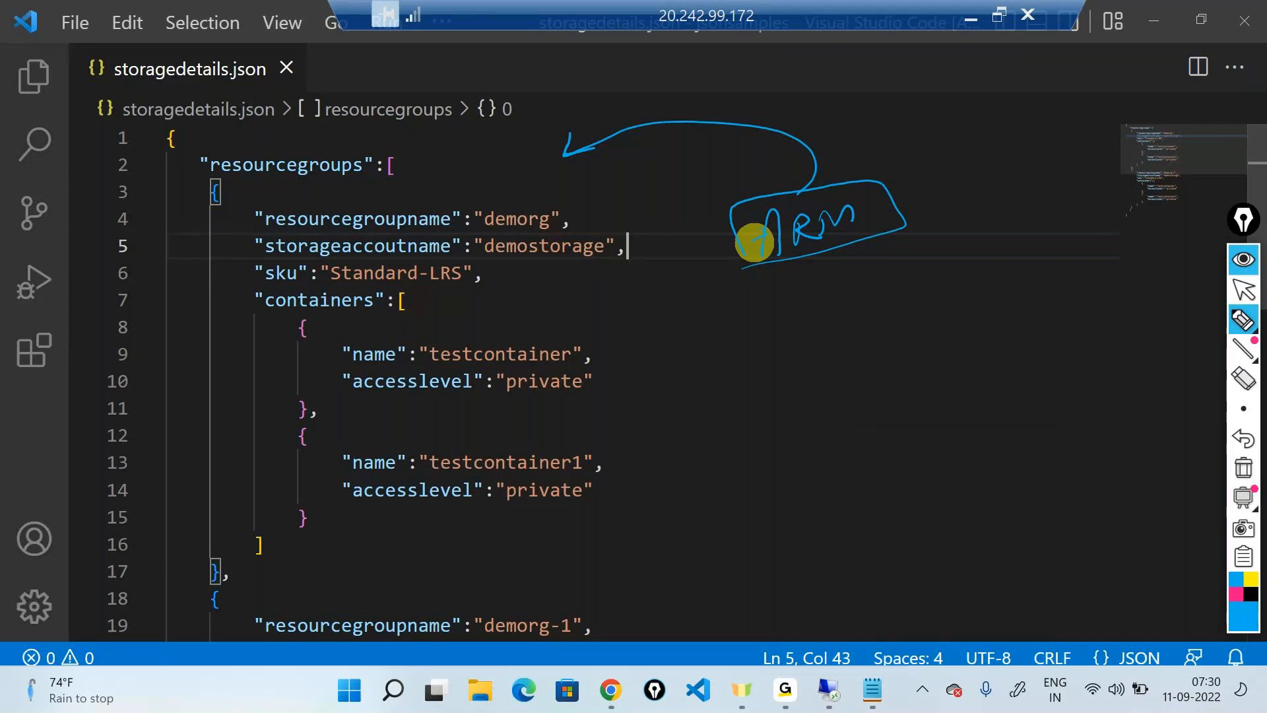
{"action": "left_click", "coordinate": [1244, 468]}
{"action": "left_click", "coordinate": [1238, 300]}
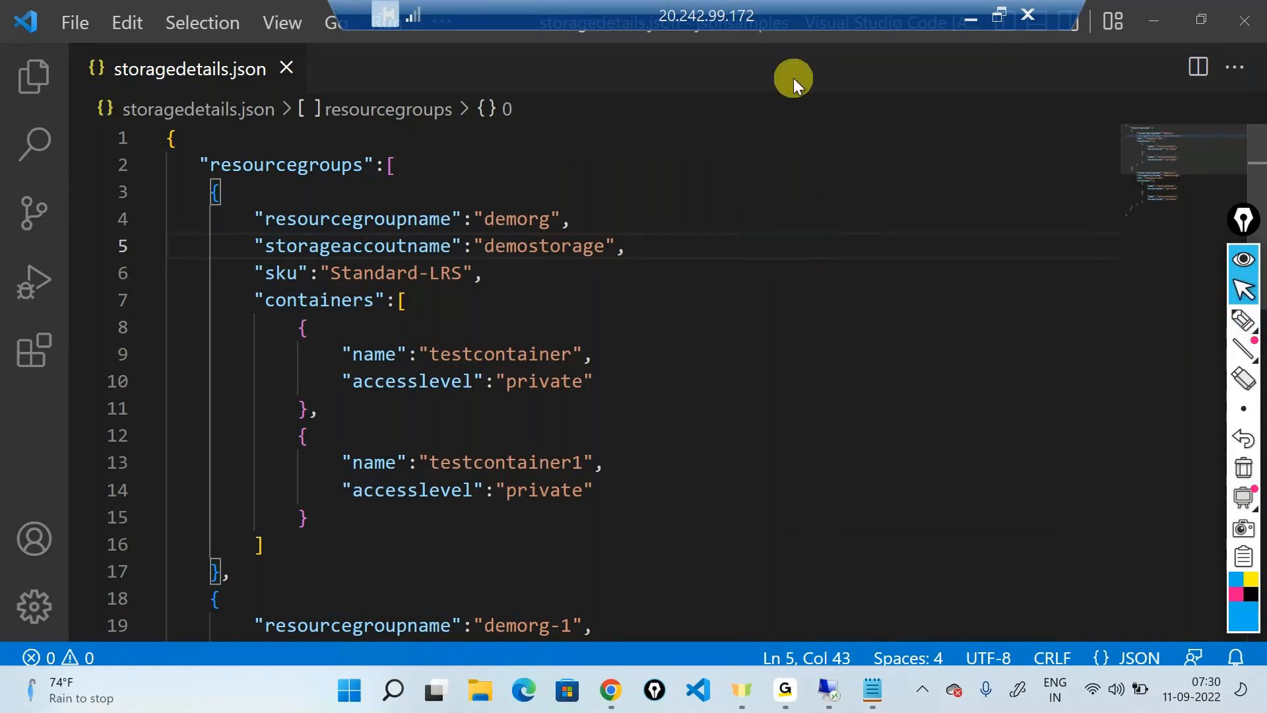
Leave the remote session, collapse the annotation toolbar and launch Visual Studio Code on the local machine
{"action": "left_click", "coordinate": [965, 22]}
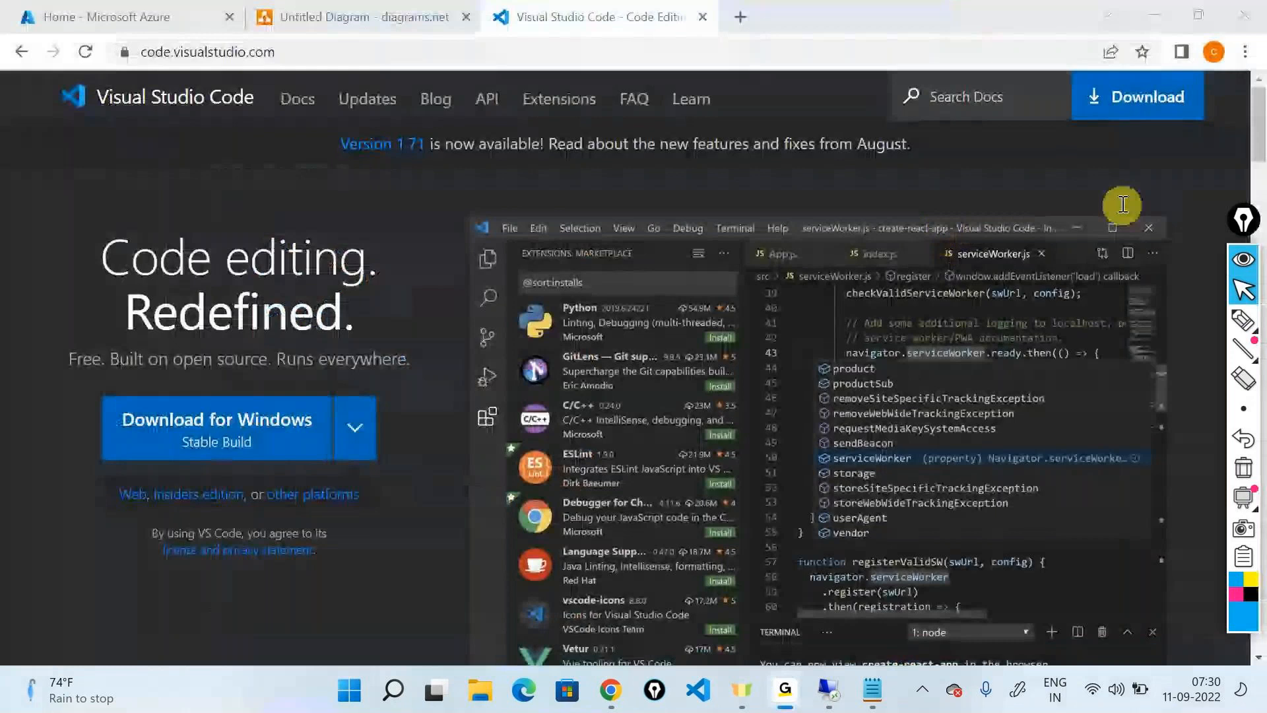
{"action": "left_click", "coordinate": [1243, 220]}
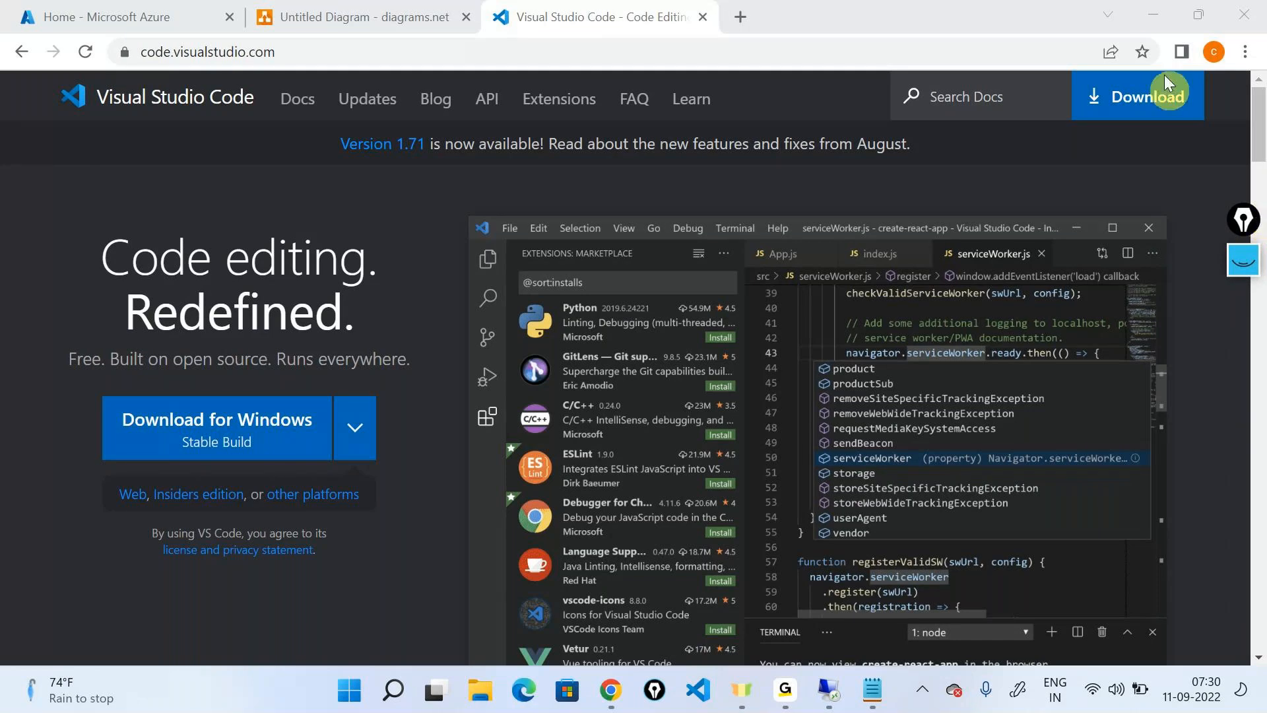
{"action": "left_click", "coordinate": [1148, 8]}
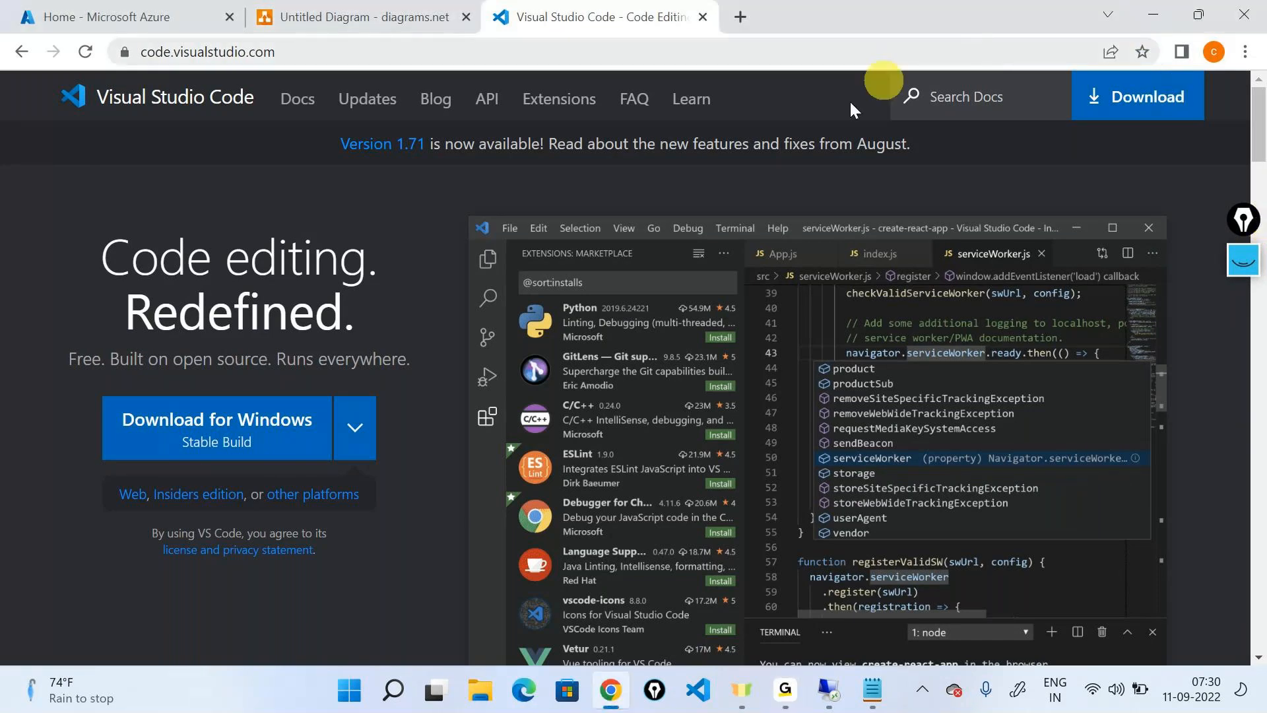
{"action": "left_click", "coordinate": [698, 691]}
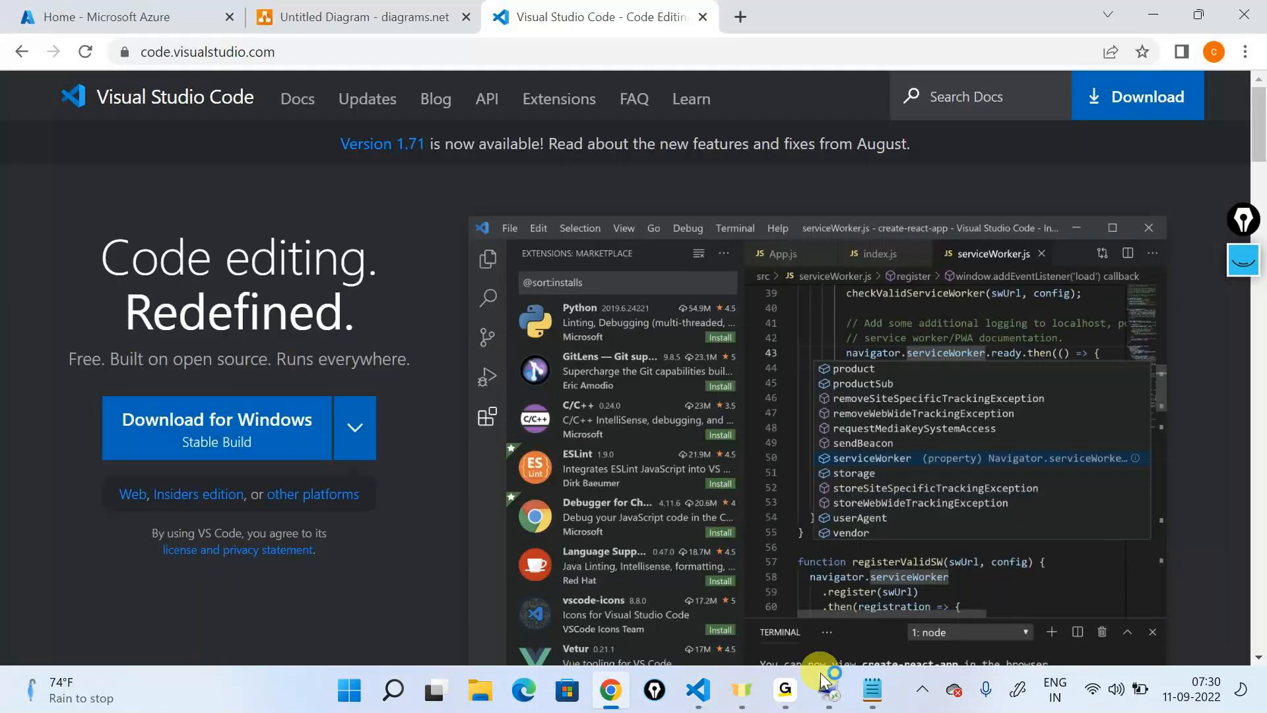
Return to the remote session and apply Format Selection to the entire contents of storagedetails.json
{"action": "left_click", "coordinate": [827, 685]}
{"action": "left_click", "coordinate": [519, 273]}
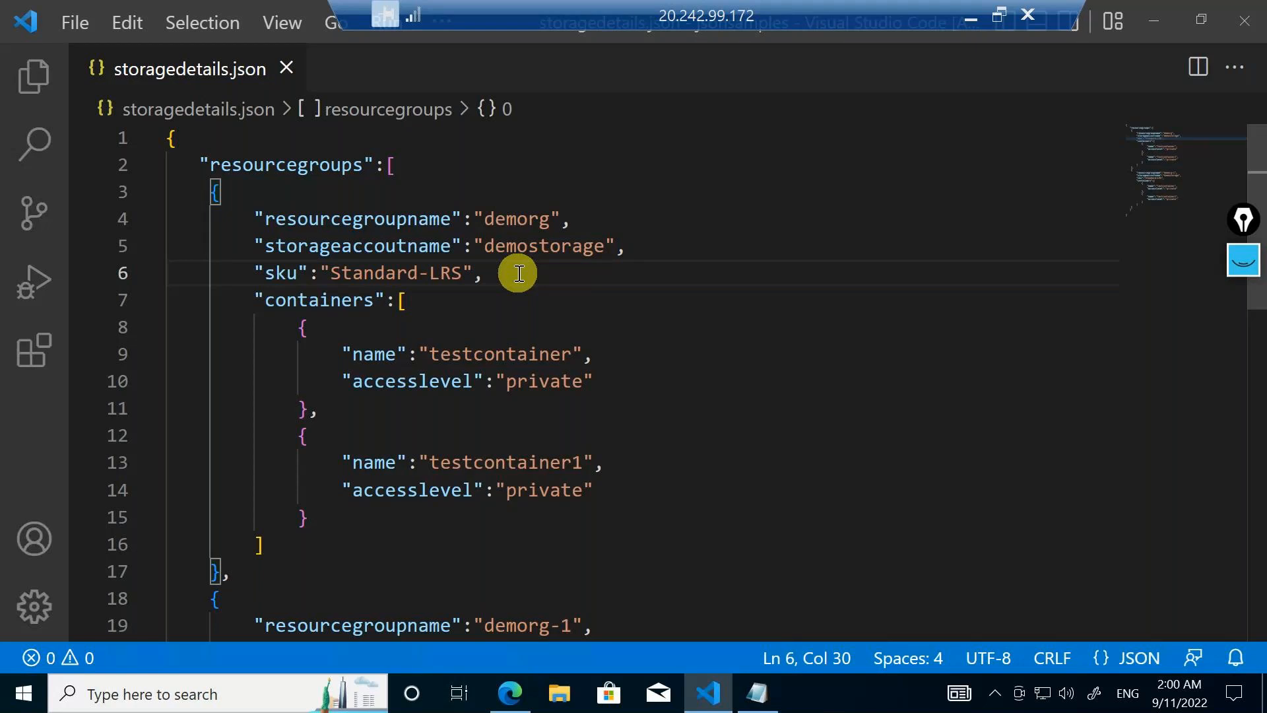
{"action": "key", "text": "ctrl+a"}
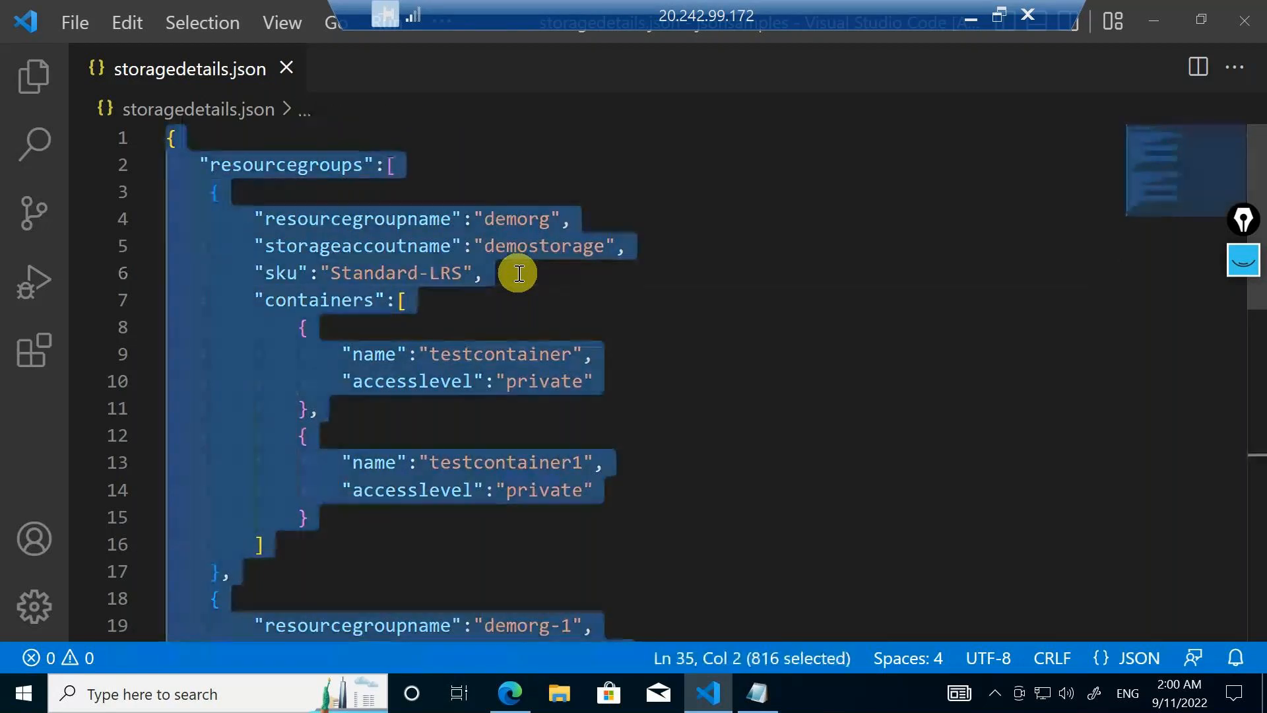
{"action": "right_click", "coordinate": [437, 245]}
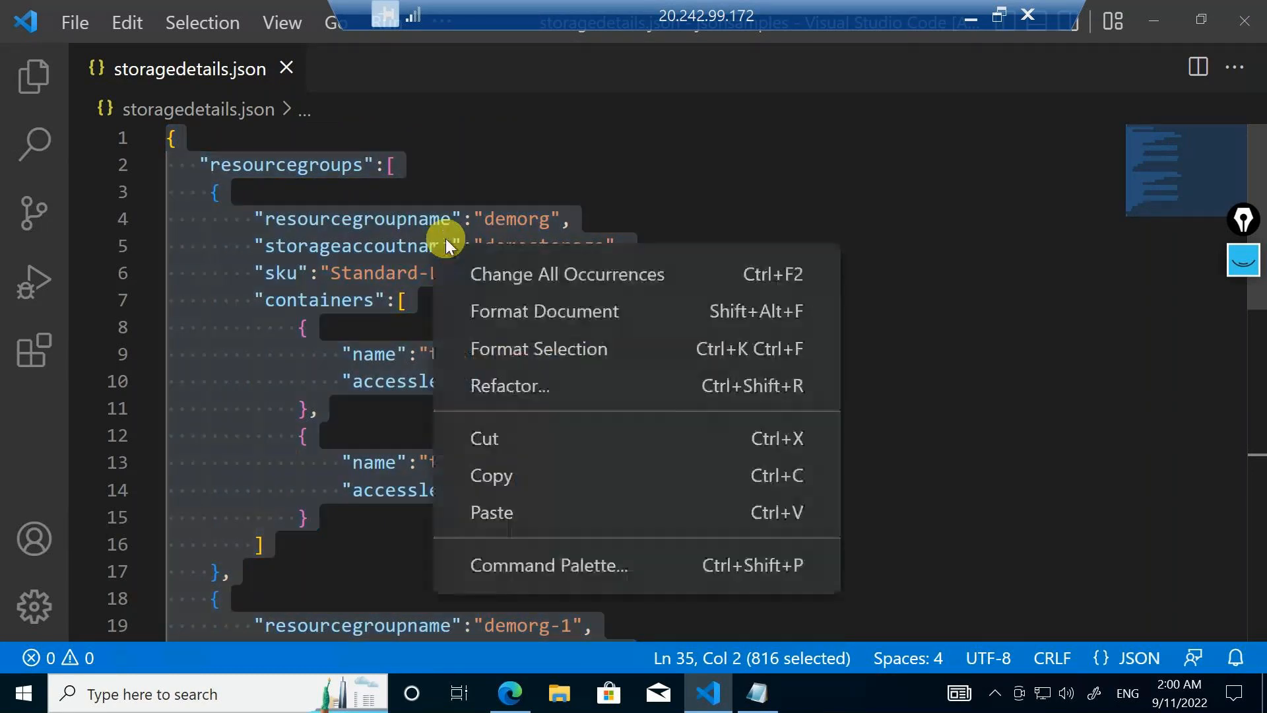
{"action": "left_click", "coordinate": [497, 347]}
{"action": "scroll", "coordinate": [997, 320], "scroll_direction": "down", "scroll_amount": 5}
{"action": "scroll", "coordinate": [567, 462], "scroll_direction": "up", "scroll_amount": 8}
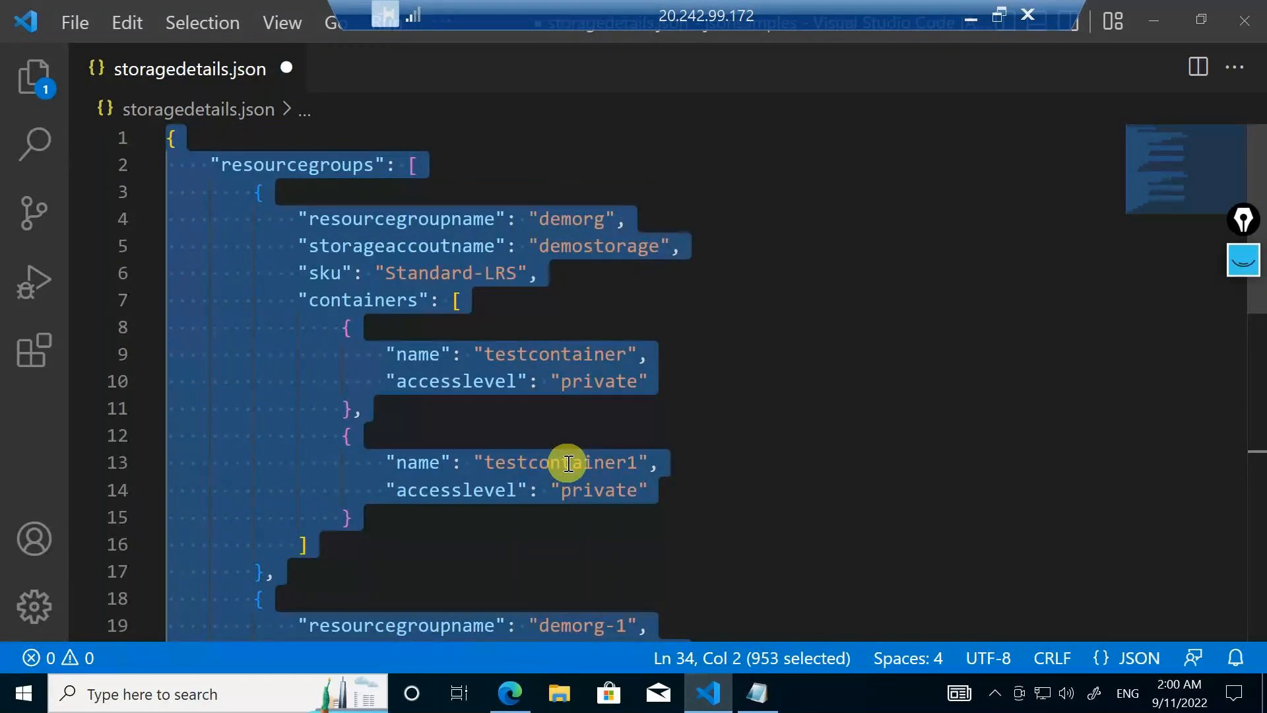
Save the formatted storagedetails.json and look through it to its closing brace
{"action": "left_click", "coordinate": [570, 463]}
{"action": "left_click", "coordinate": [735, 485]}
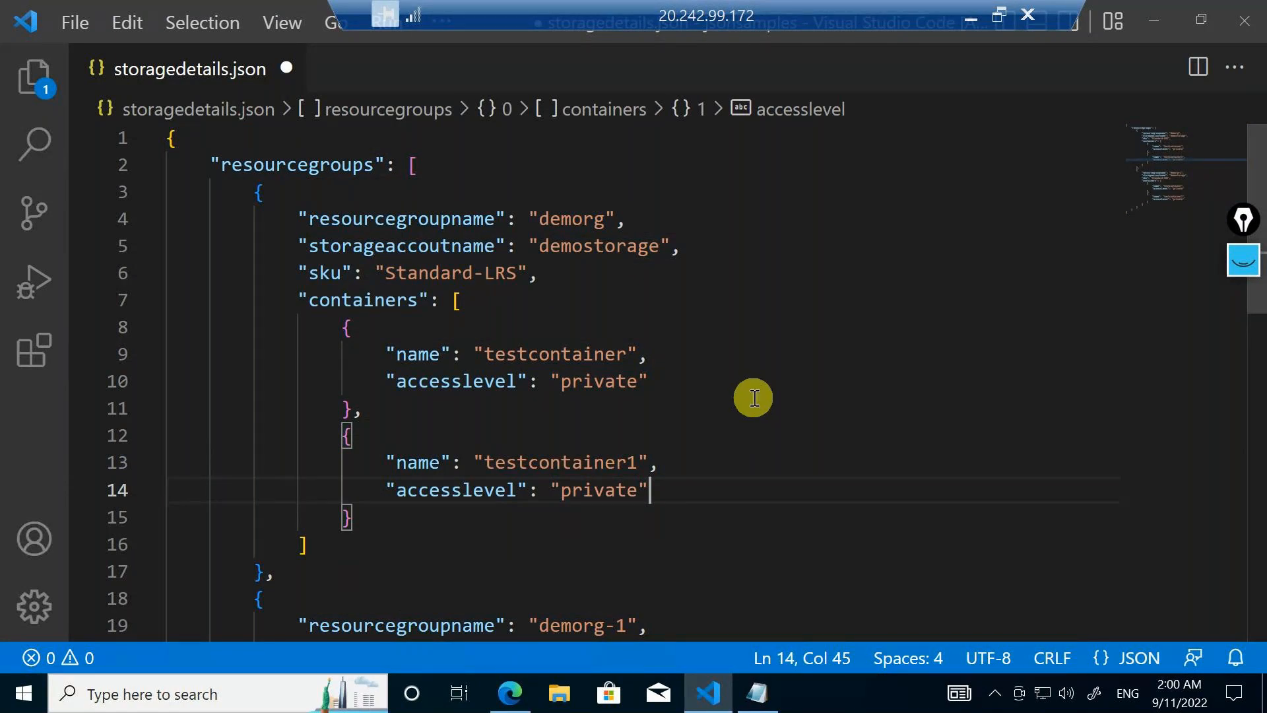
{"action": "key", "text": "ctrl+s"}
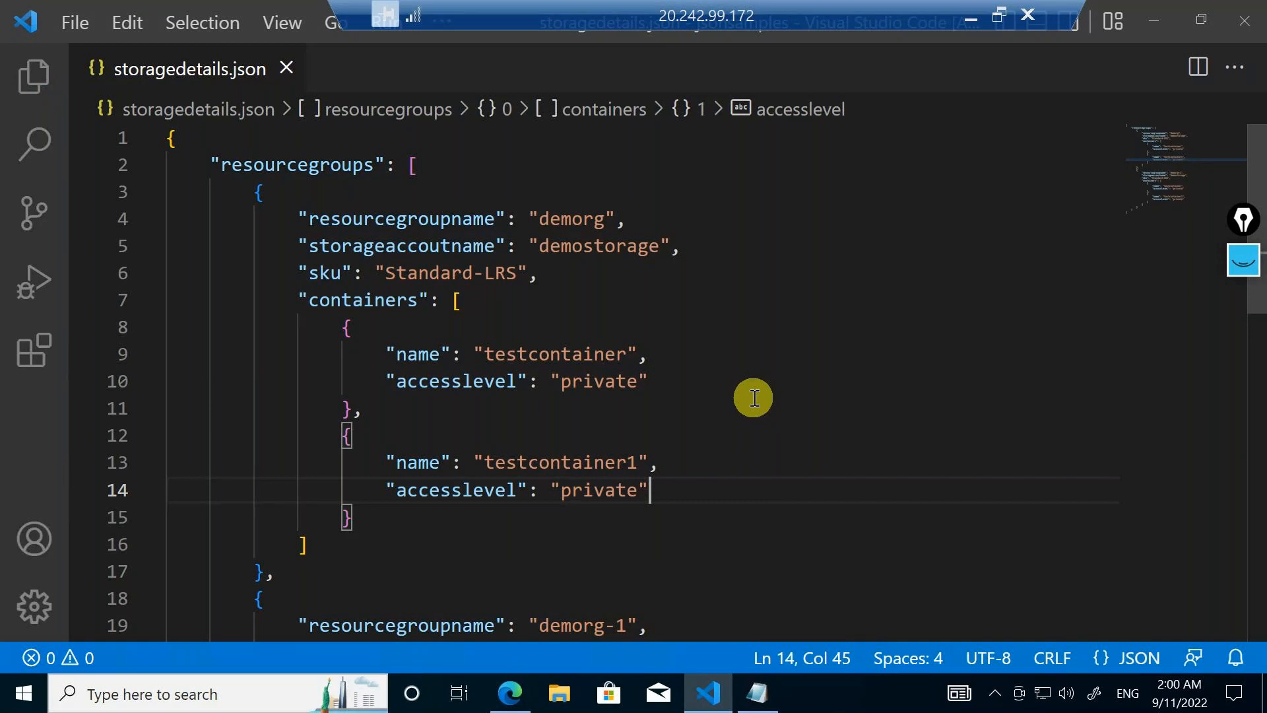
{"action": "scroll", "coordinate": [746, 444], "scroll_direction": "down", "scroll_amount": 10}
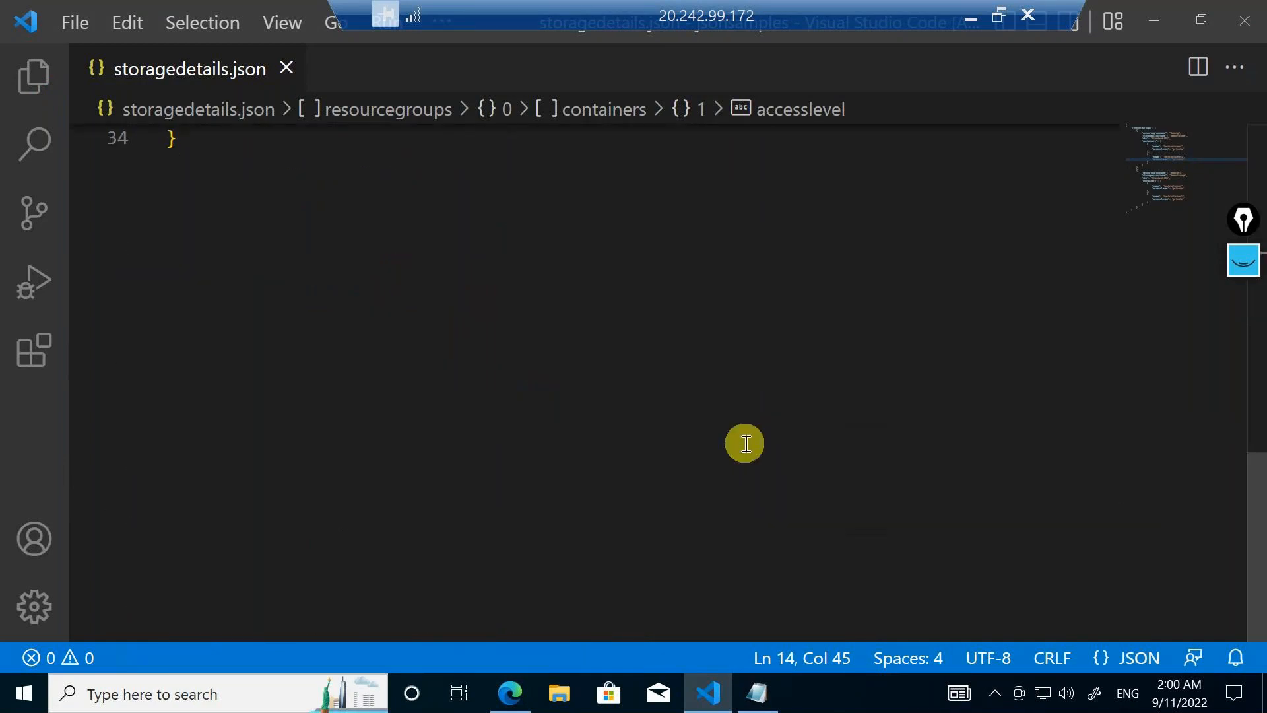
{"action": "scroll", "coordinate": [746, 444], "scroll_direction": "up", "scroll_amount": 7}
{"action": "scroll", "coordinate": [746, 443], "scroll_direction": "up", "scroll_amount": 4}
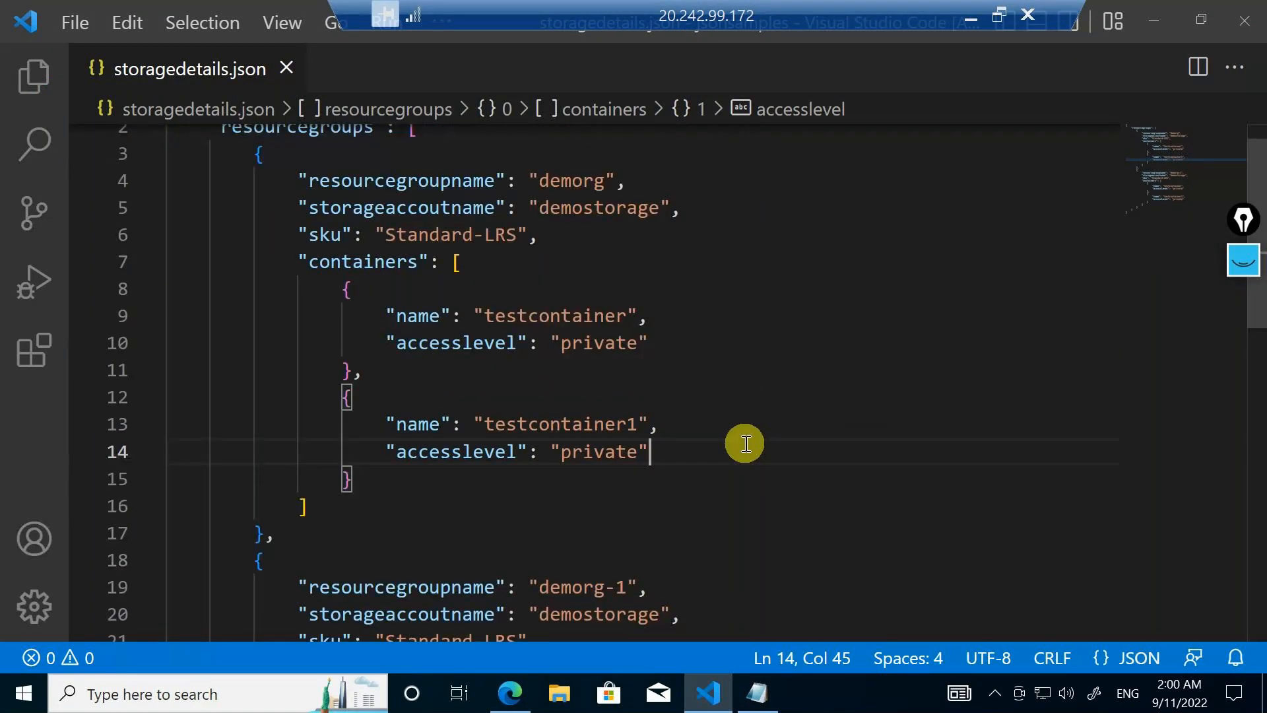
{"action": "scroll", "coordinate": [746, 443], "scroll_direction": "up", "scroll_amount": 1}
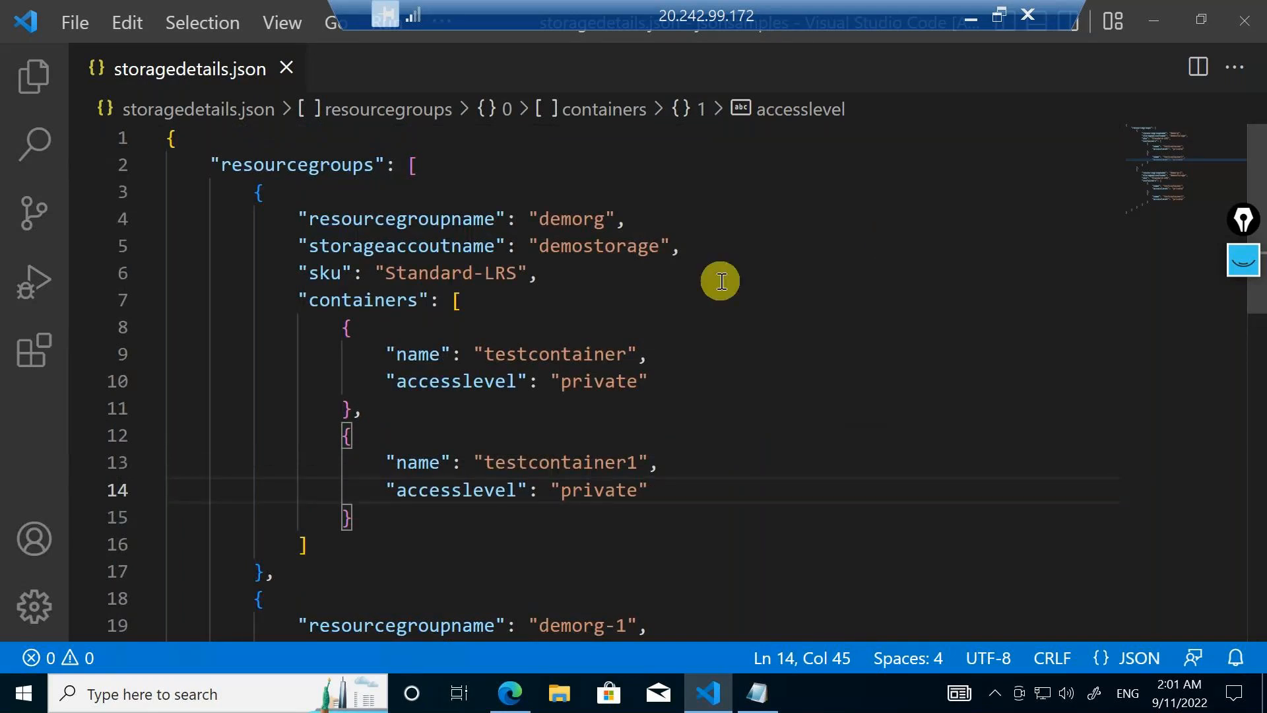
Switch to the local Visual Studio Code and browse to the junk folder on drive E: for opening a folder
{"action": "left_click", "coordinate": [974, 11]}
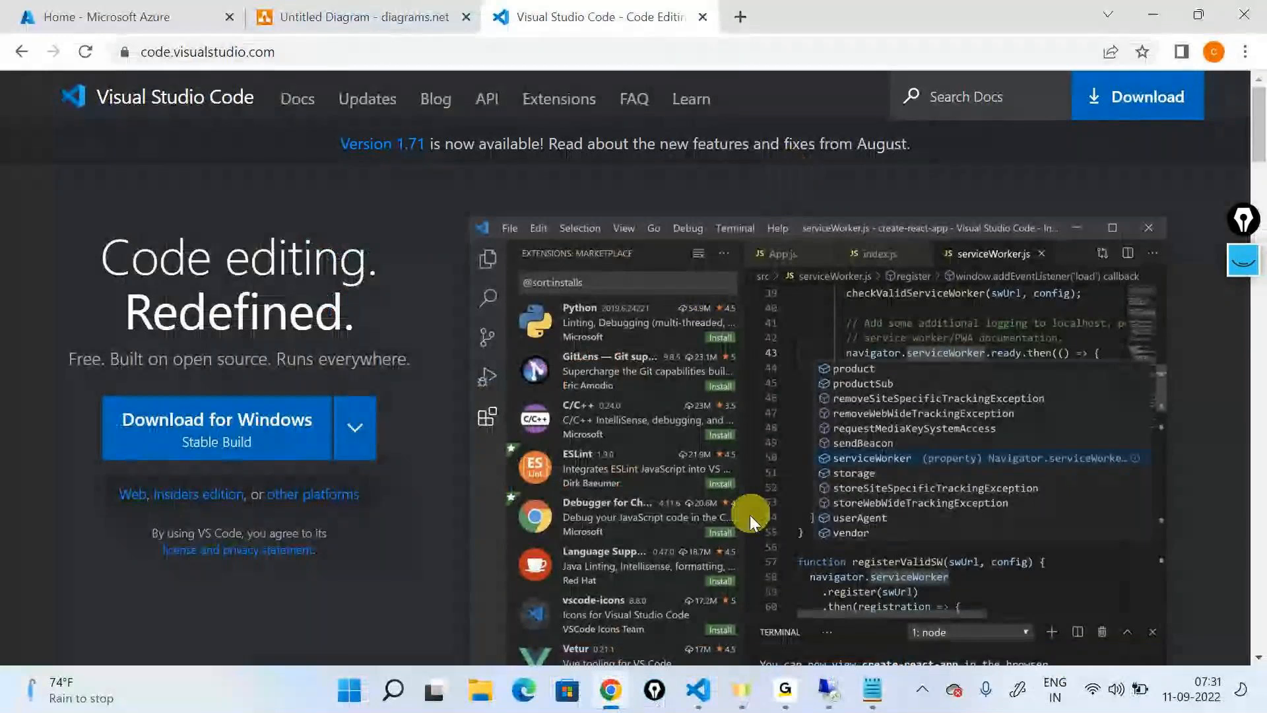
{"action": "left_click", "coordinate": [699, 690]}
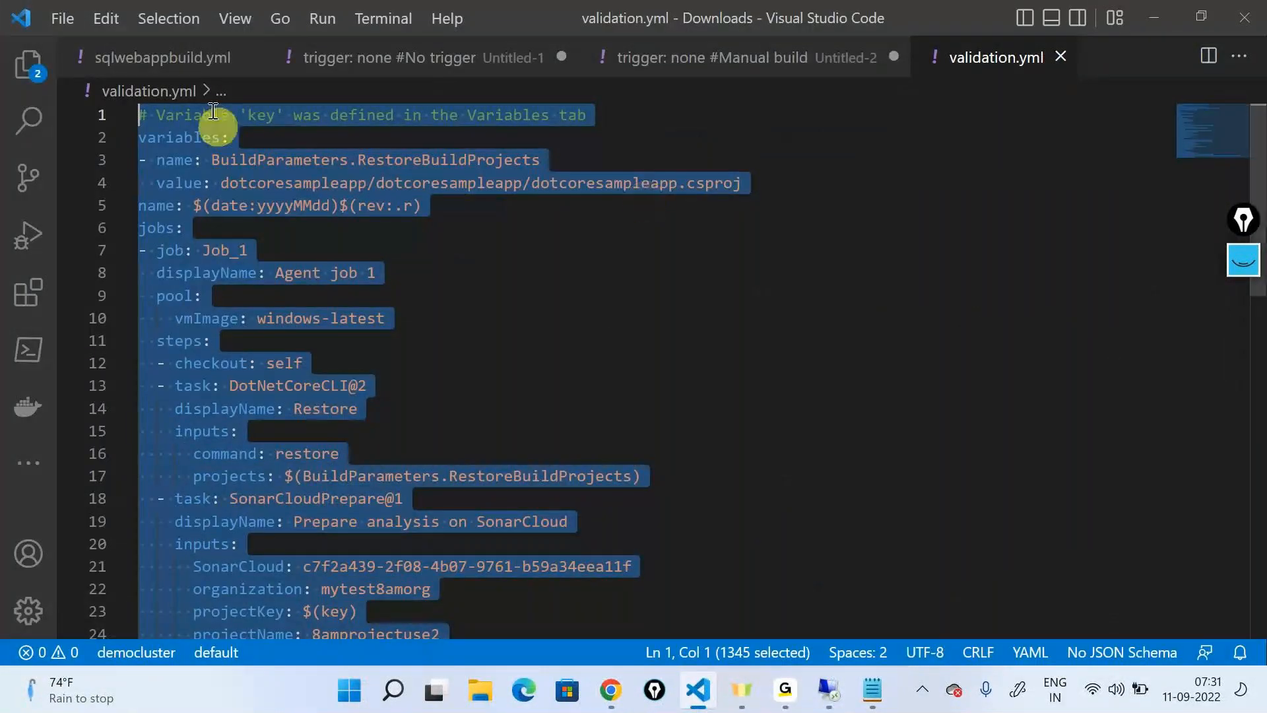
{"action": "left_click", "coordinate": [60, 19]}
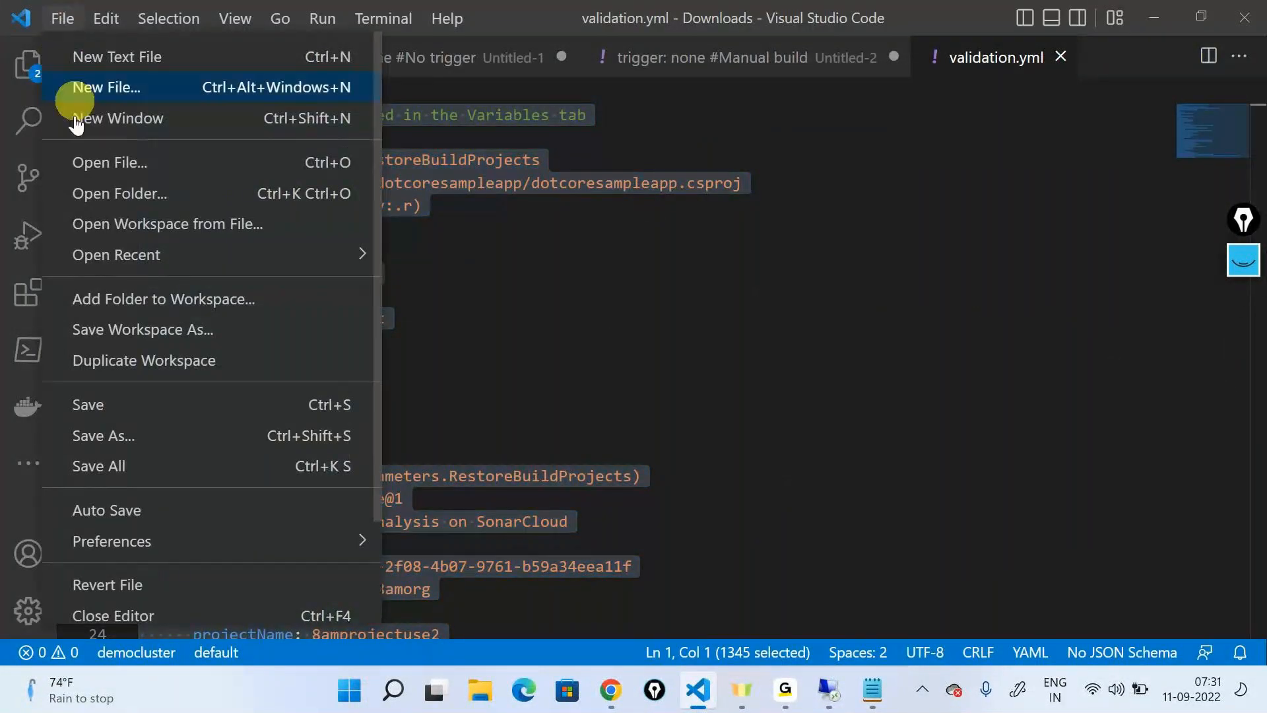
{"action": "left_click", "coordinate": [112, 210]}
{"action": "scroll", "coordinate": [109, 238], "scroll_direction": "down", "scroll_amount": 2}
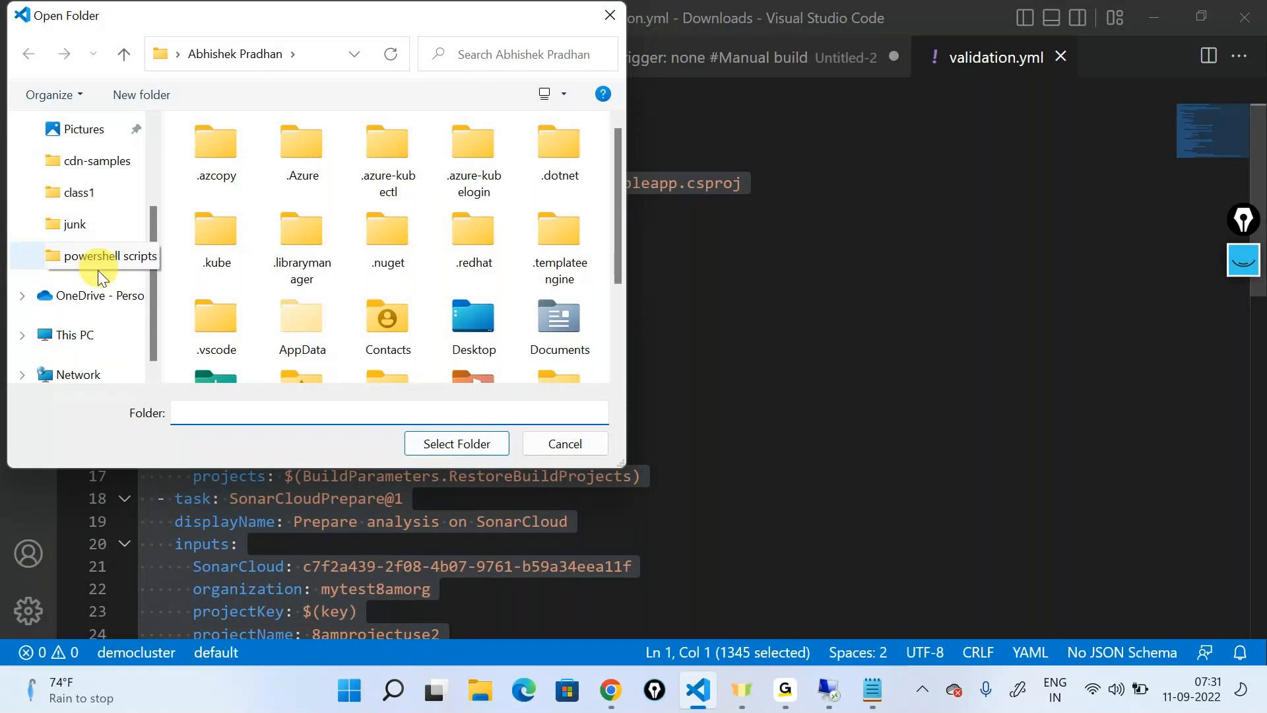
{"action": "left_click", "coordinate": [83, 336]}
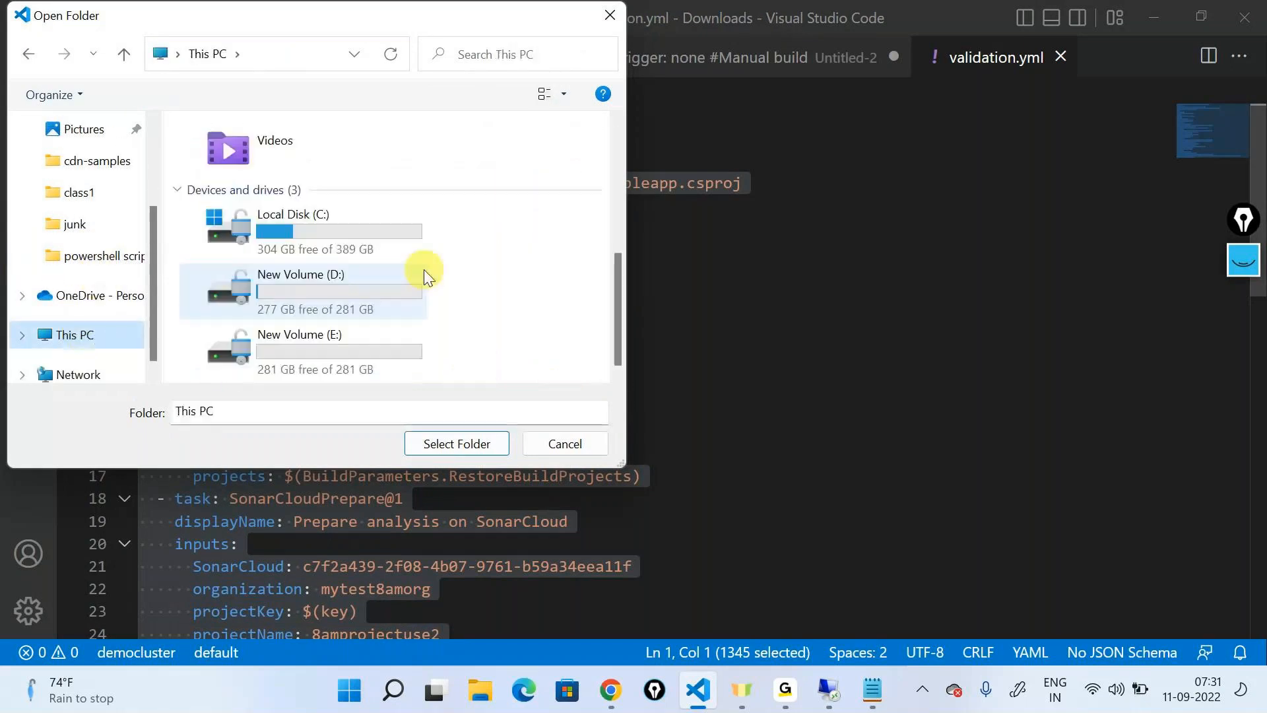
{"action": "left_click", "coordinate": [343, 351]}
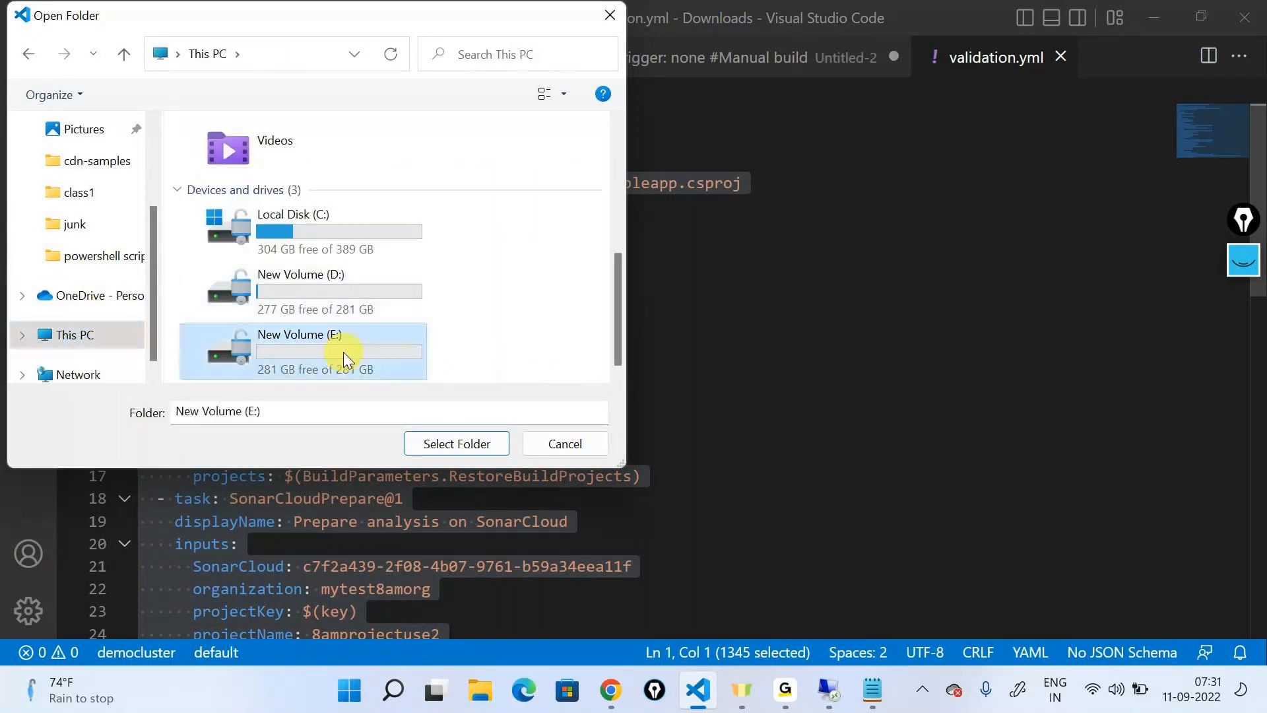
{"action": "double_click", "coordinate": [343, 351]}
{"action": "double_click", "coordinate": [260, 245]}
Create a folder named "armtemplares" inside junk and open it as the workspace folder
{"action": "left_click", "coordinate": [121, 94]}
{"action": "type", "text": "a"}
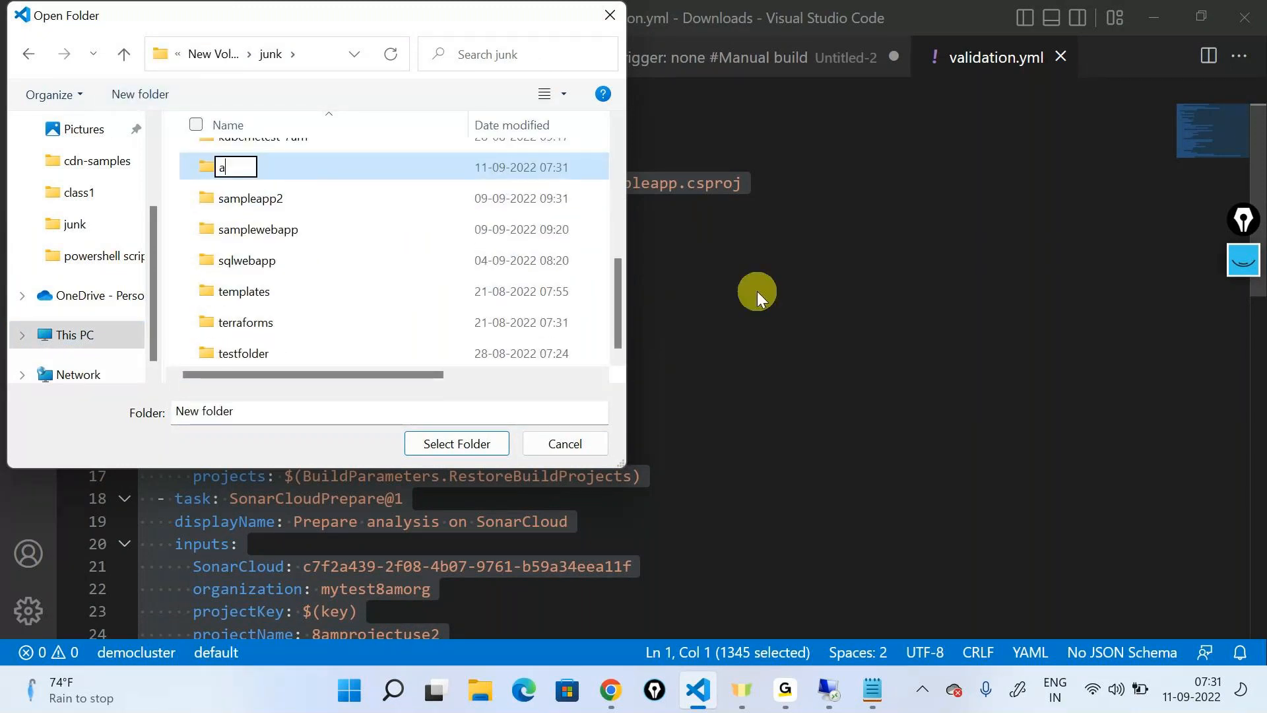
{"action": "type", "text": "rmtemplares"}
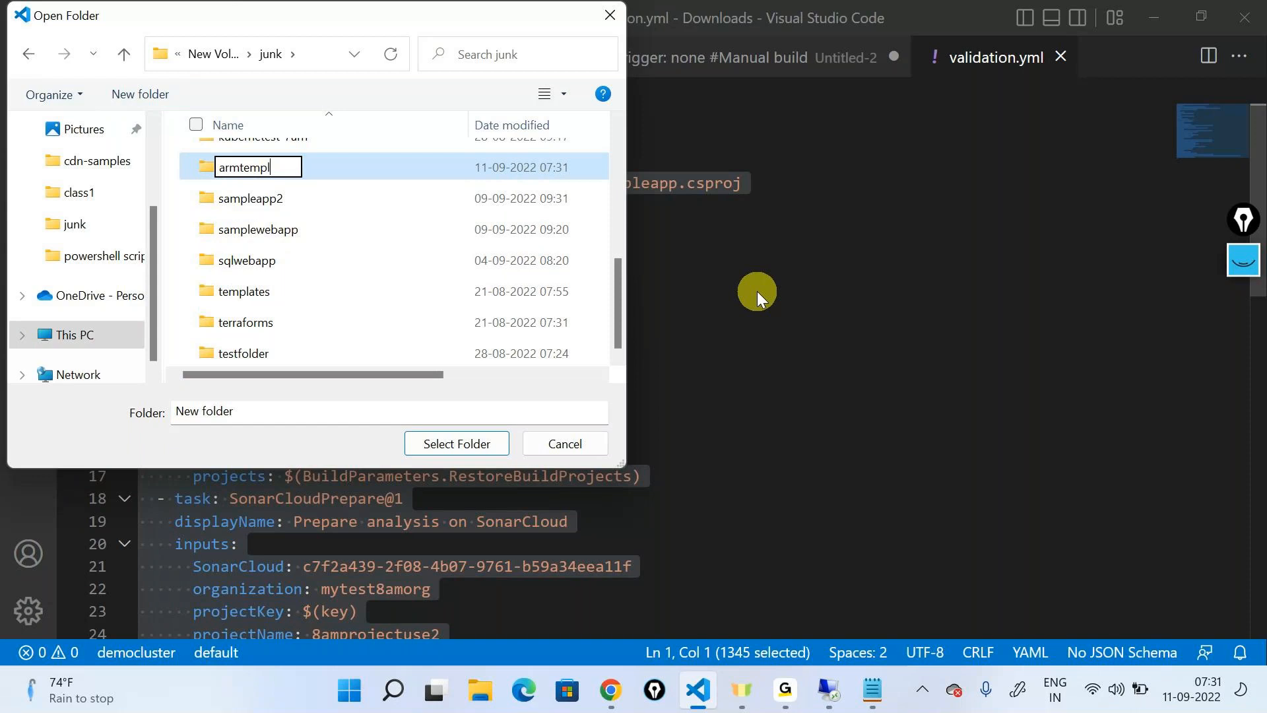
{"action": "key", "text": "Return"}
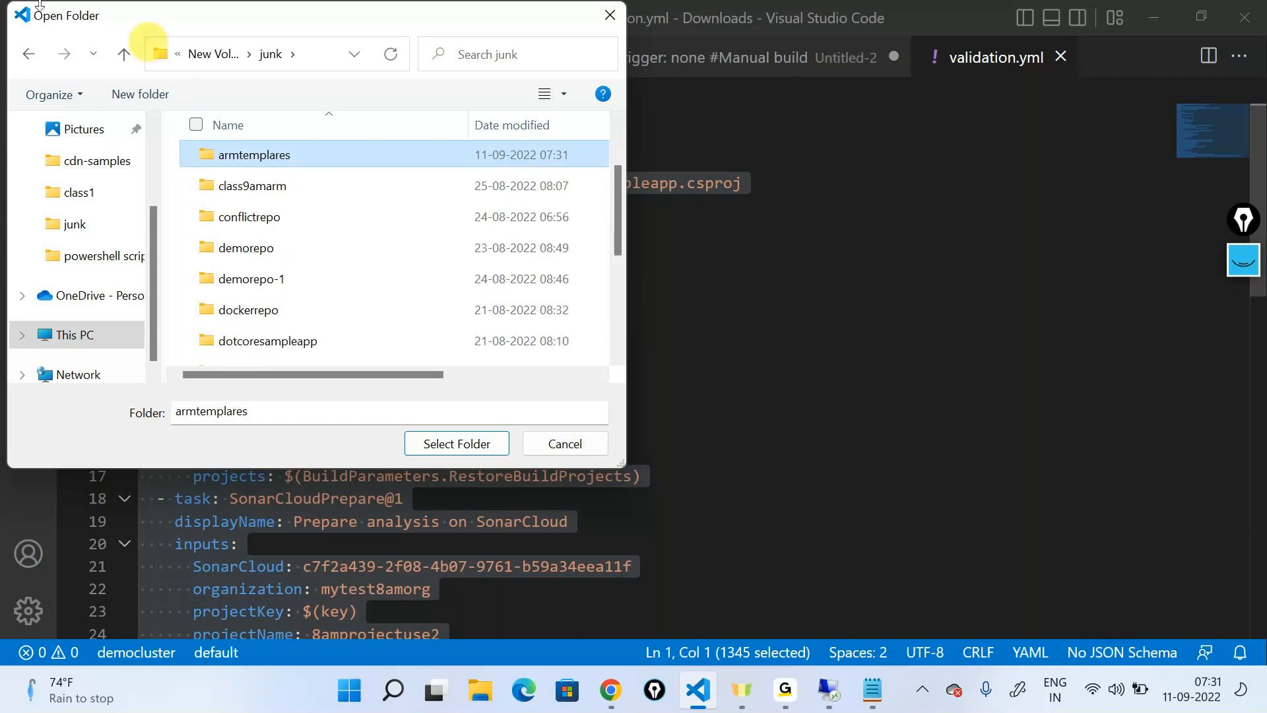
{"action": "double_click", "coordinate": [297, 155]}
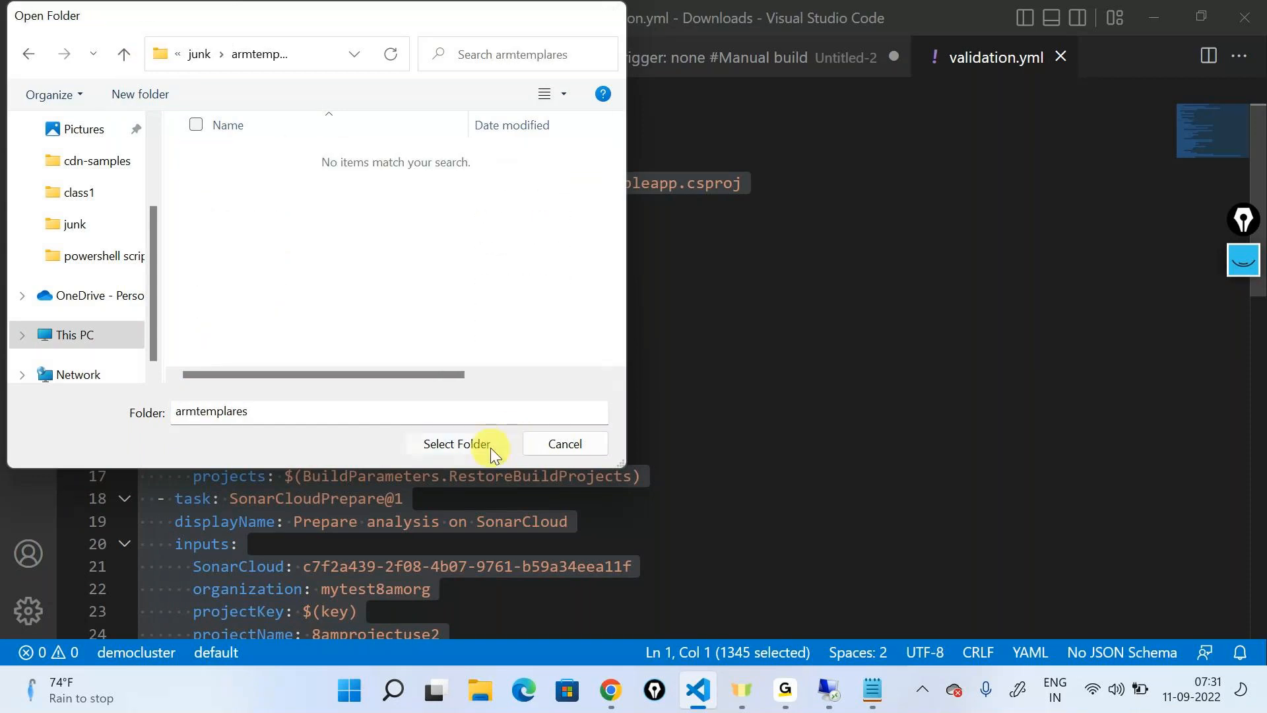
{"action": "left_click", "coordinate": [489, 445]}
{"action": "left_click", "coordinate": [672, 394]}
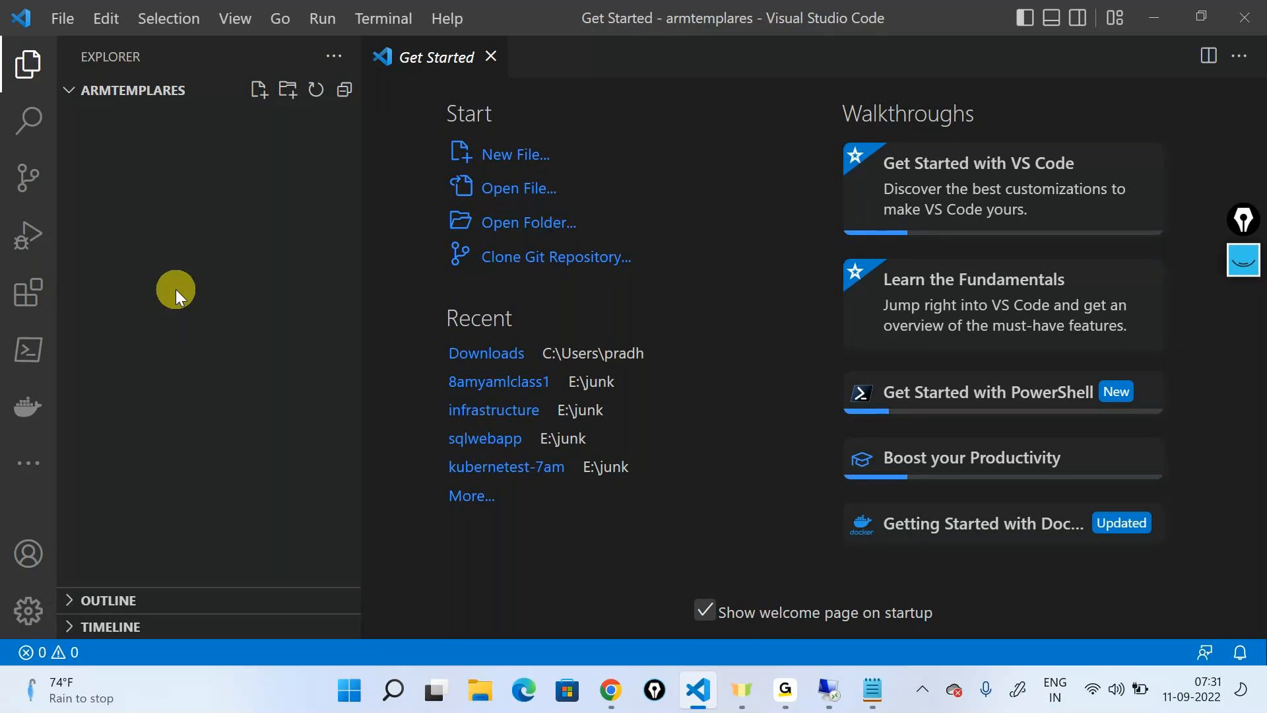
Switch to the remote session and search the Visual Studio Code extension marketplace for ARM
{"action": "left_click", "coordinate": [829, 690]}
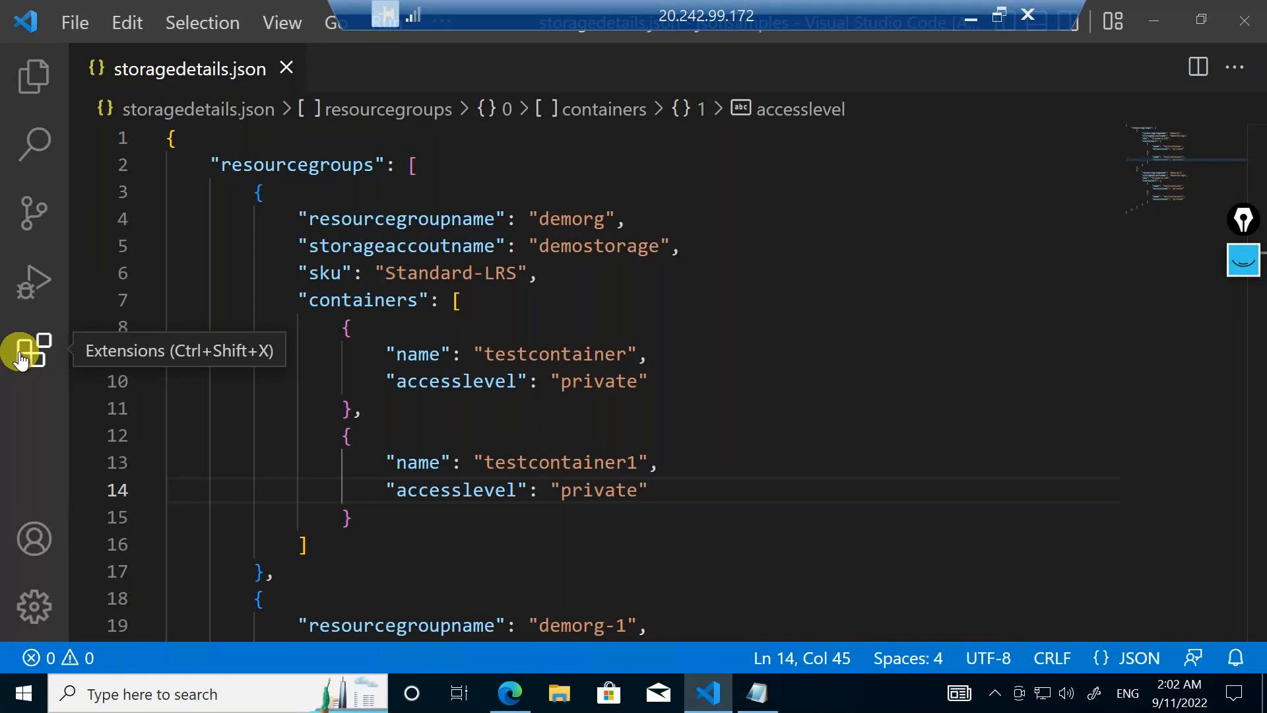
{"action": "left_click", "coordinate": [31, 356]}
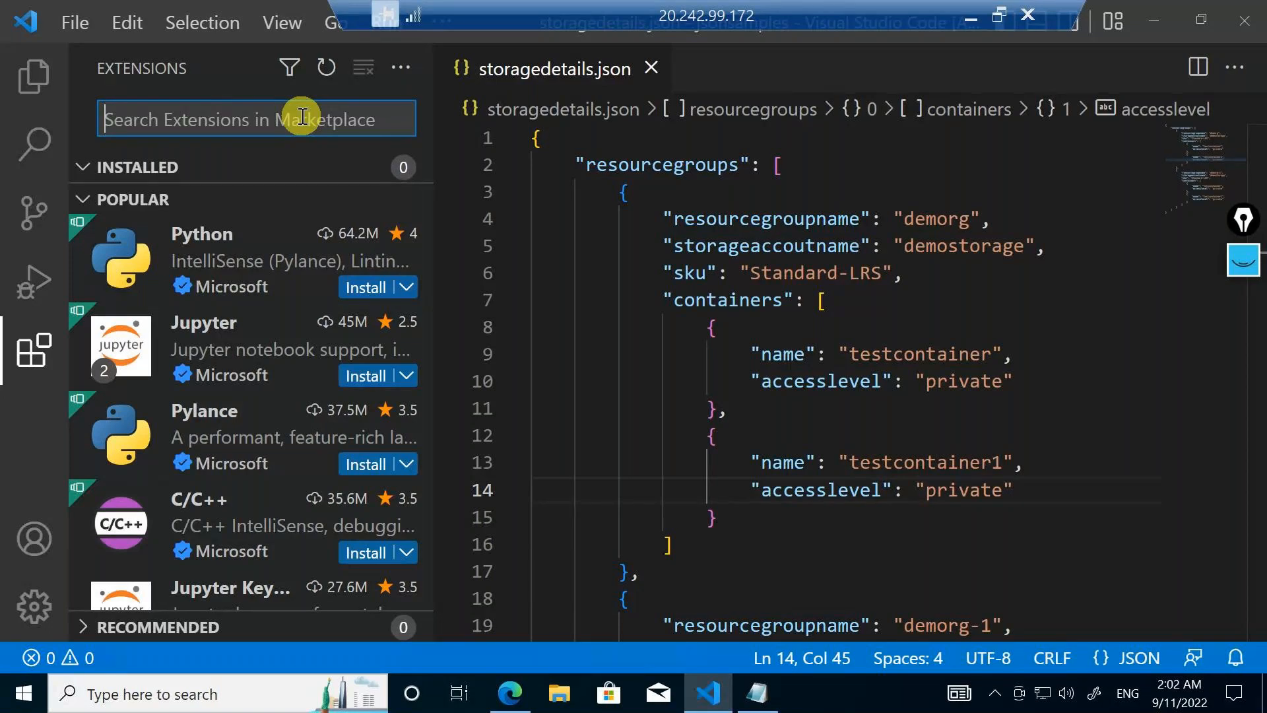
{"action": "type", "text": "ARM"}
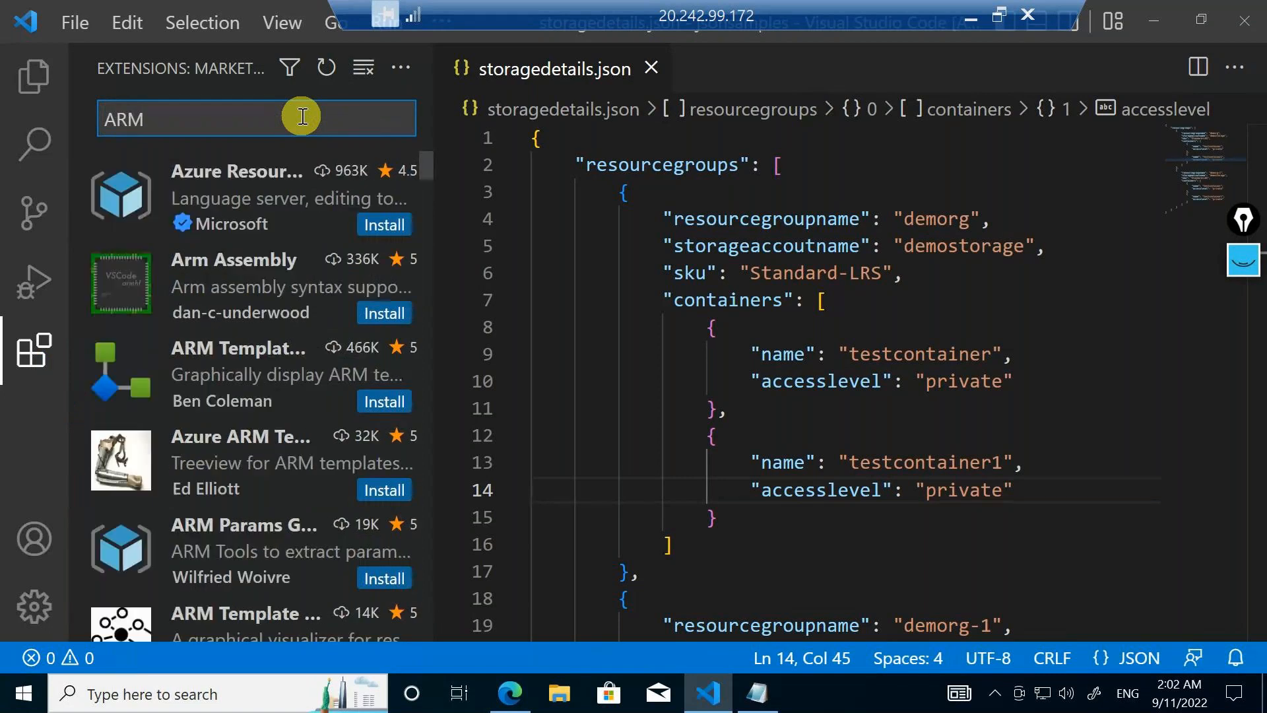
{"action": "mouse_move", "coordinate": [204, 191]}
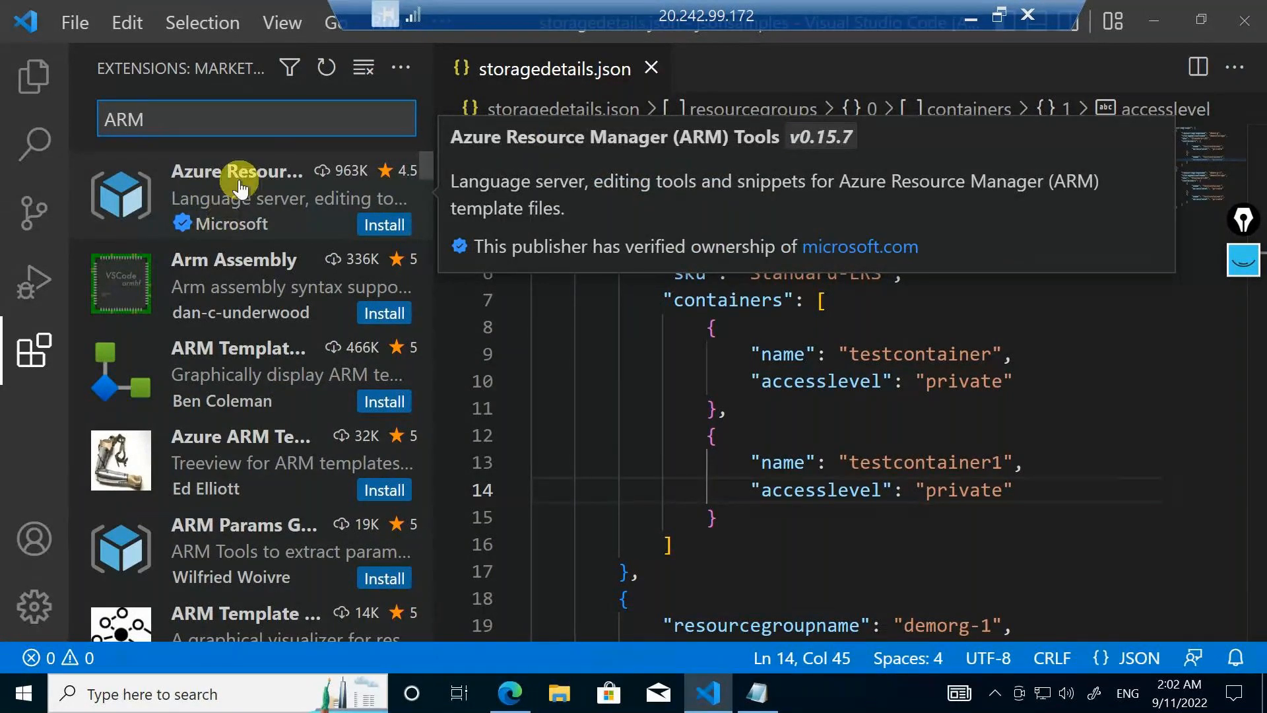
Install the Azure Resource Manager (ARM) Tools and ARM Template Viewer extensions
{"action": "left_click", "coordinate": [239, 190]}
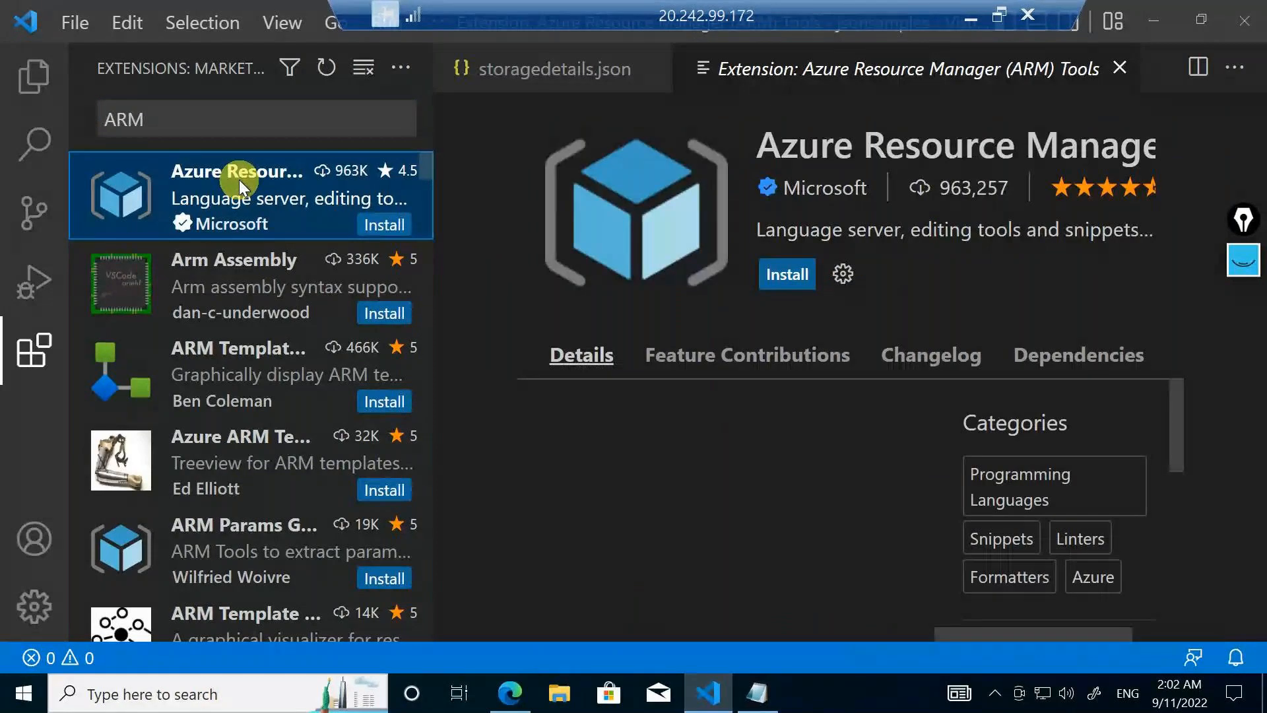
{"action": "left_click", "coordinate": [791, 276]}
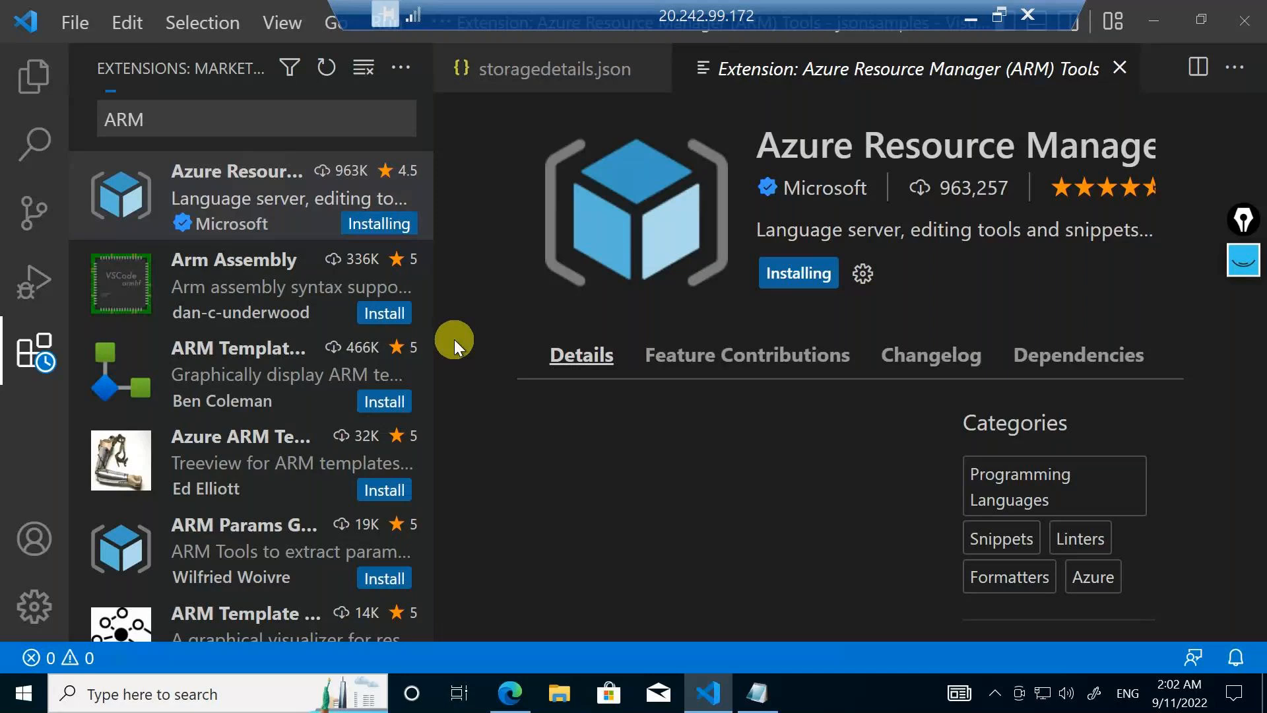
{"action": "left_click", "coordinate": [253, 396]}
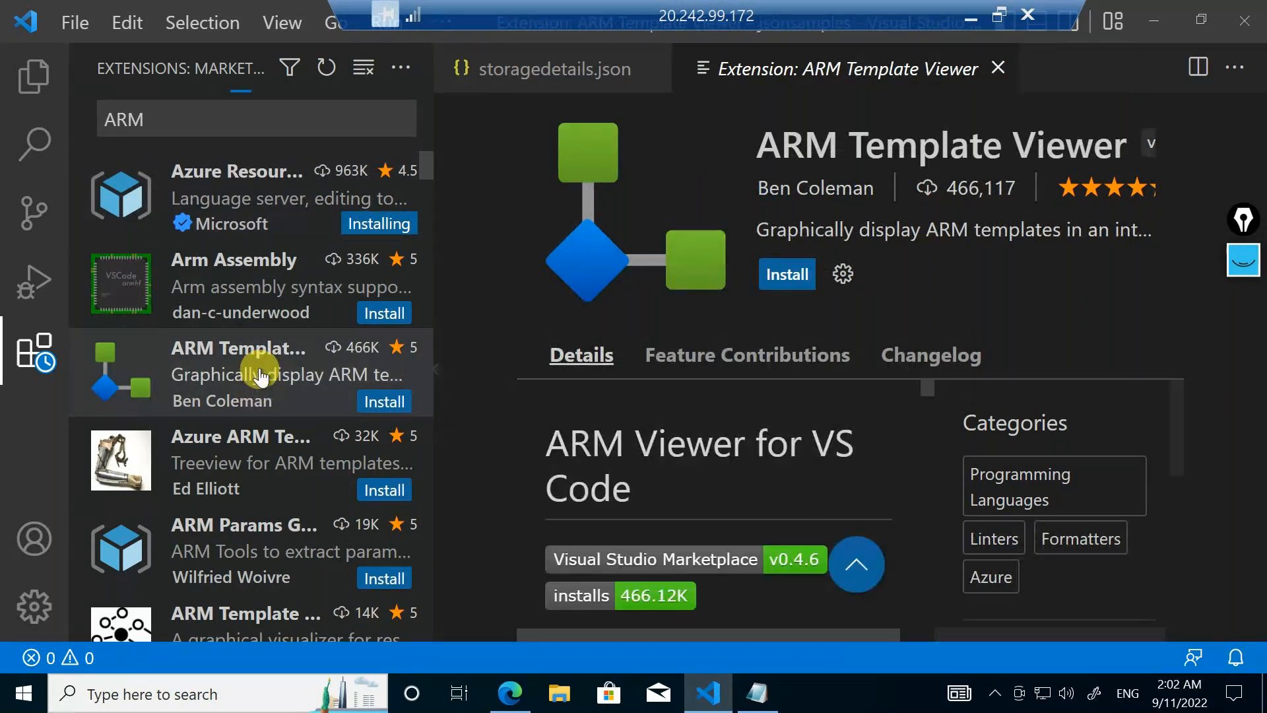
{"action": "left_click", "coordinate": [767, 286]}
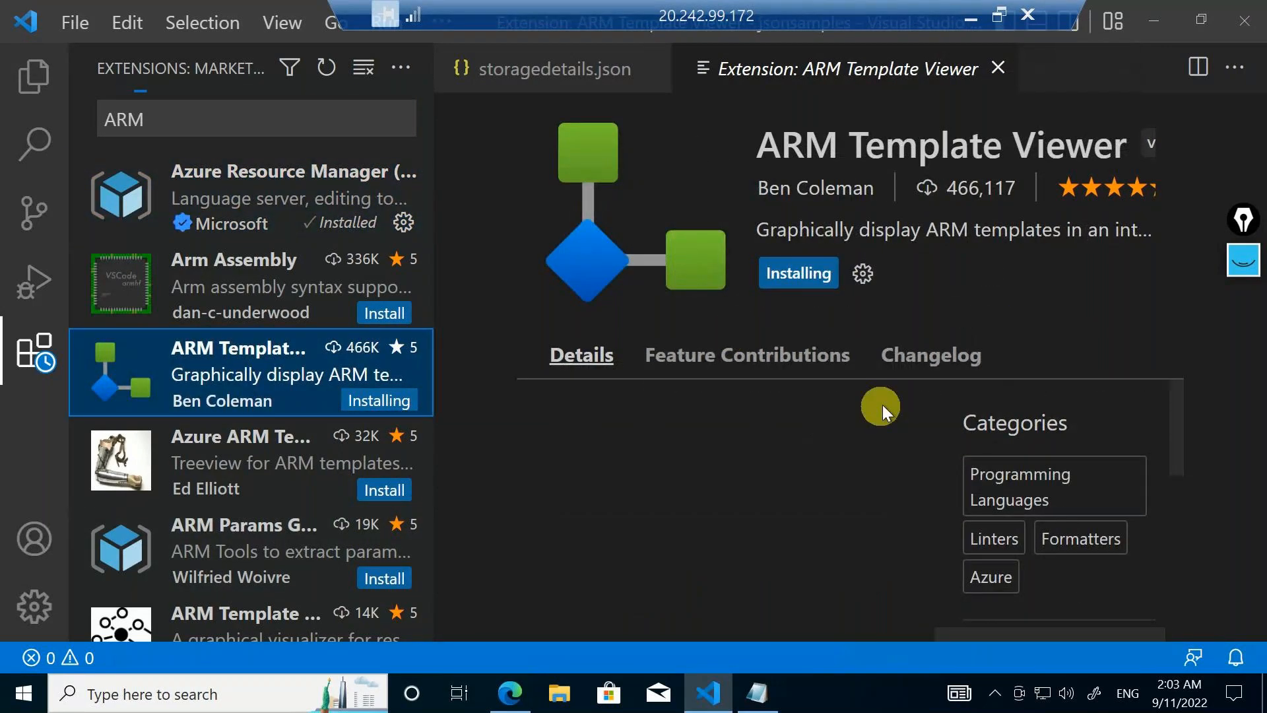
Return to the local Visual Studio Code and search its extensions for ARM
{"action": "left_click", "coordinate": [961, 19]}
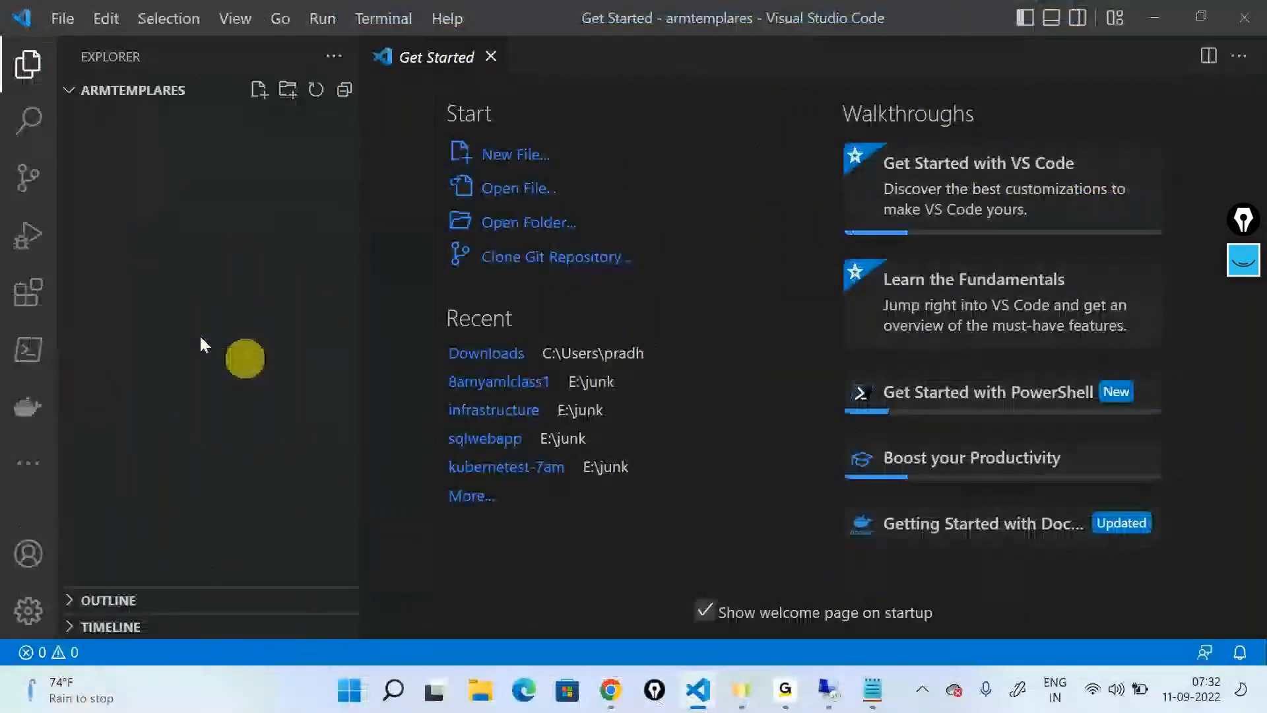
{"action": "left_click", "coordinate": [50, 291]}
{"action": "type", "text": "A"}
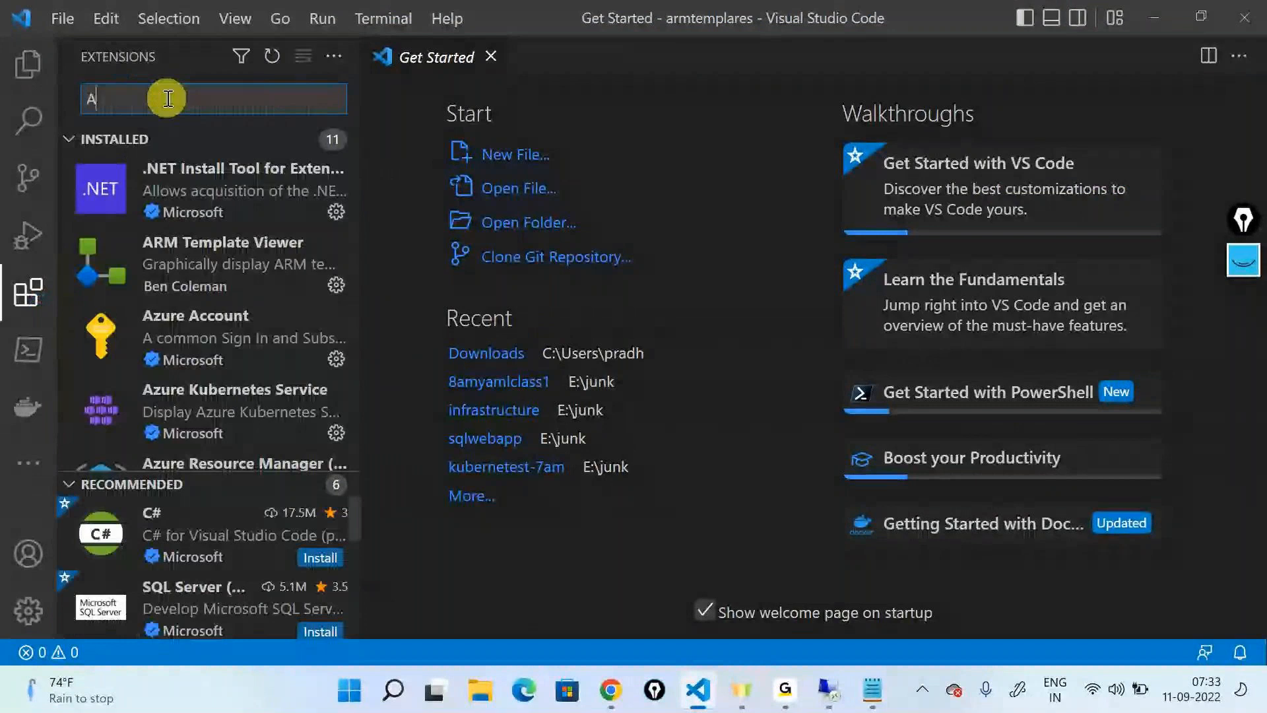
{"action": "type", "text": "zure r"}
{"action": "key", "text": "BackSpace"}
{"action": "key", "text": "BackSpace"}
{"action": "key", "text": "BackSpace"}
{"action": "key", "text": "BackSpace"}
{"action": "key", "text": "BackSpace"}
{"action": "key", "text": "BackSpace"}
{"action": "type", "text": "RM"}
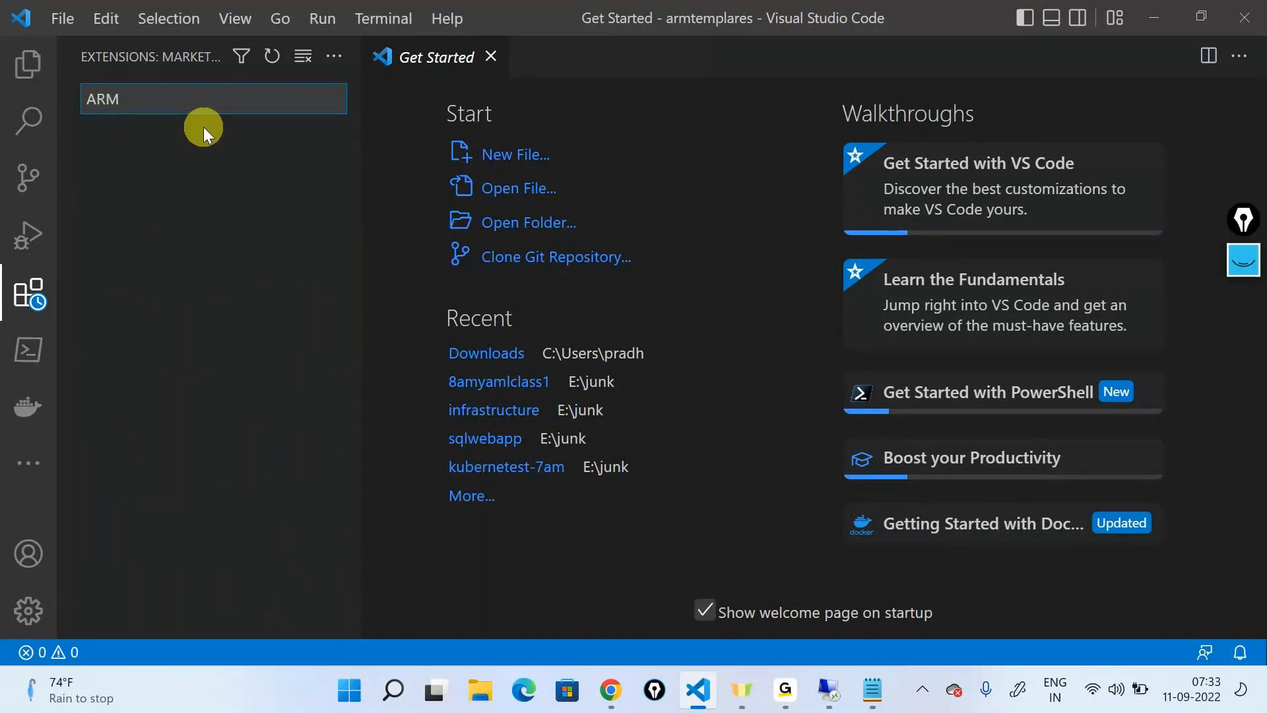
View the Azure Resource Manager (ARM) Tools and ARM Template Viewer detail pages, and return to the file explorer with them closed
{"action": "left_click", "coordinate": [304, 162]}
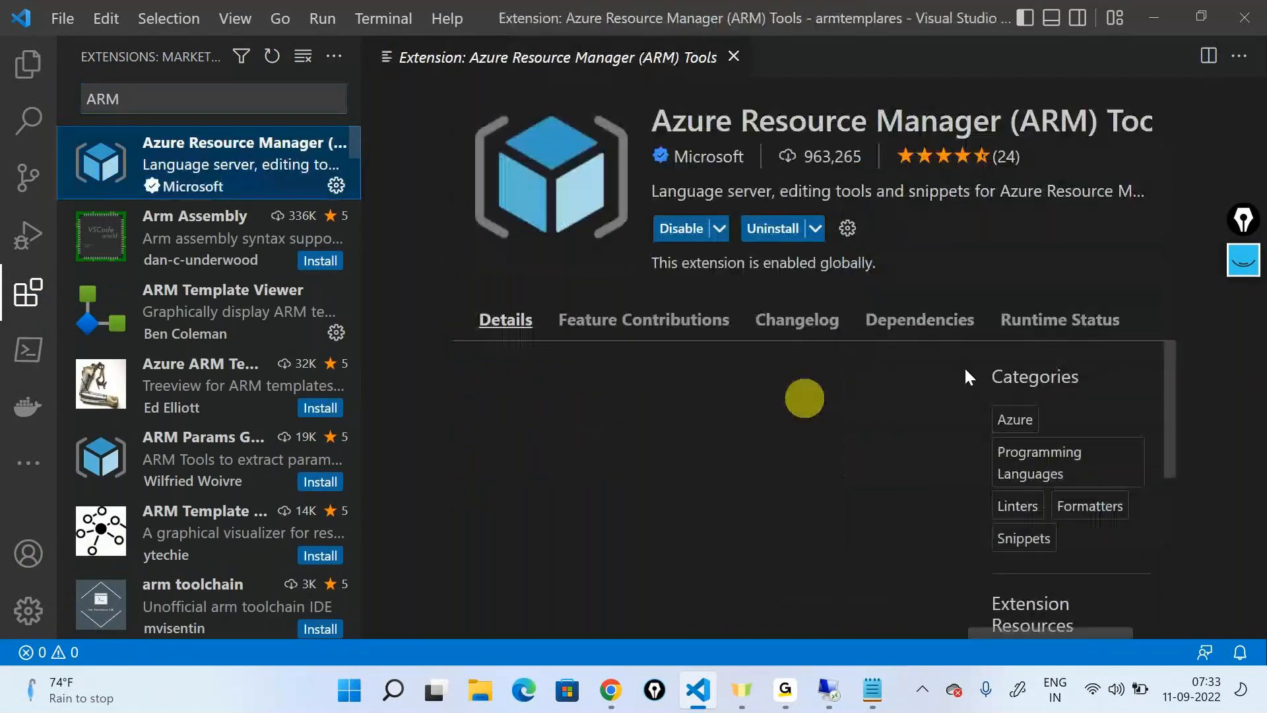
{"action": "left_click", "coordinate": [277, 313]}
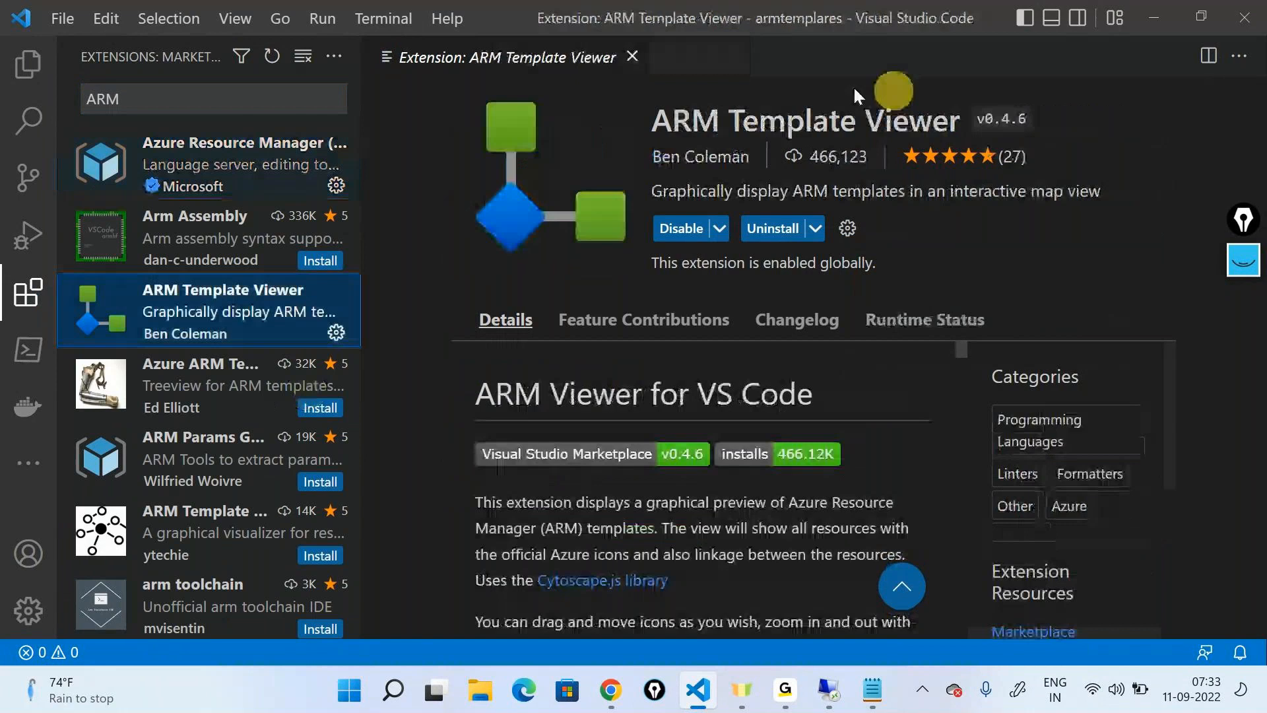
{"action": "left_click", "coordinate": [317, 142]}
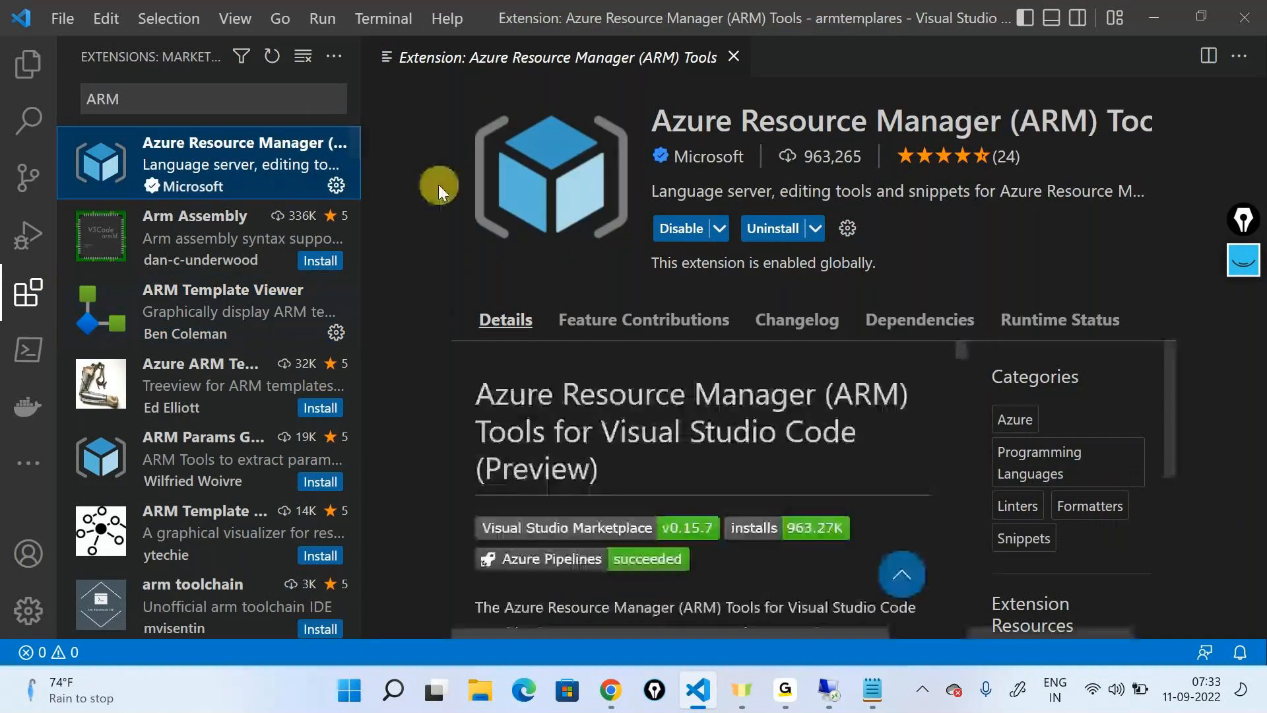
{"action": "left_click", "coordinate": [27, 64]}
{"action": "left_click", "coordinate": [734, 57]}
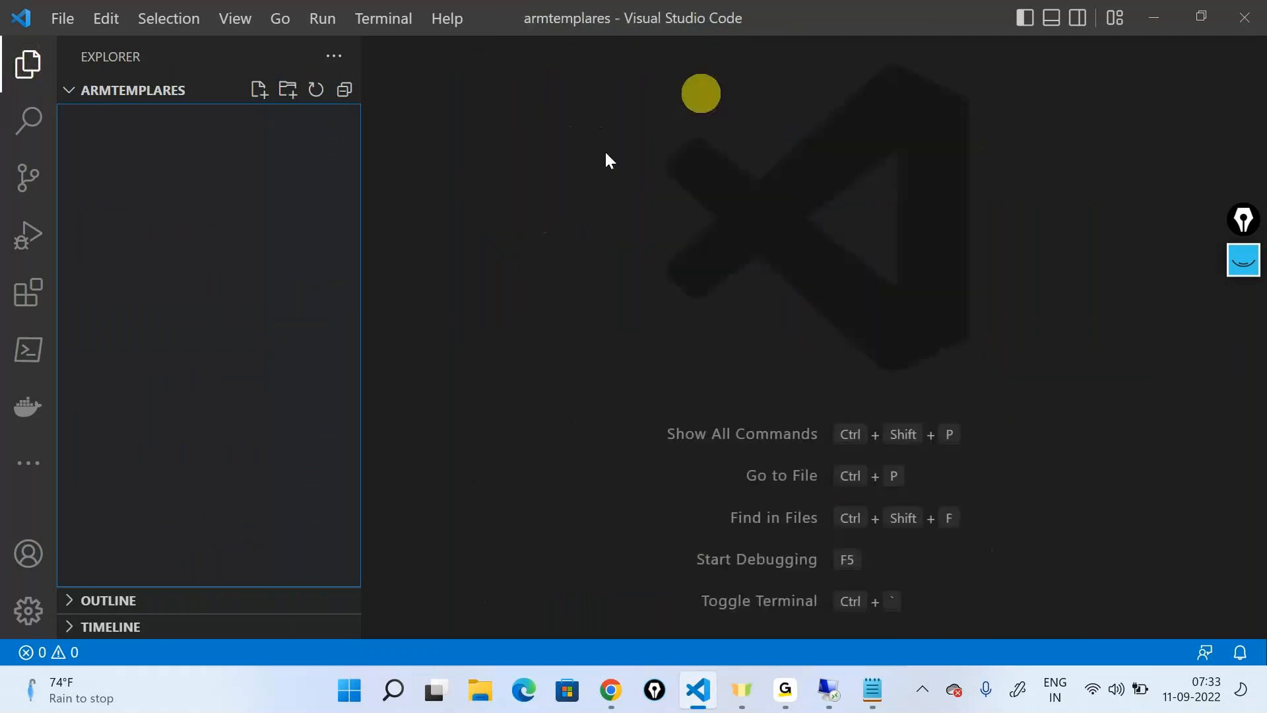
Create a new untitled file, hide the file explorer, and set the language mode to Azure Resource Manager Template
{"action": "left_click", "coordinate": [524, 319]}
{"action": "left_click", "coordinate": [283, 225]}
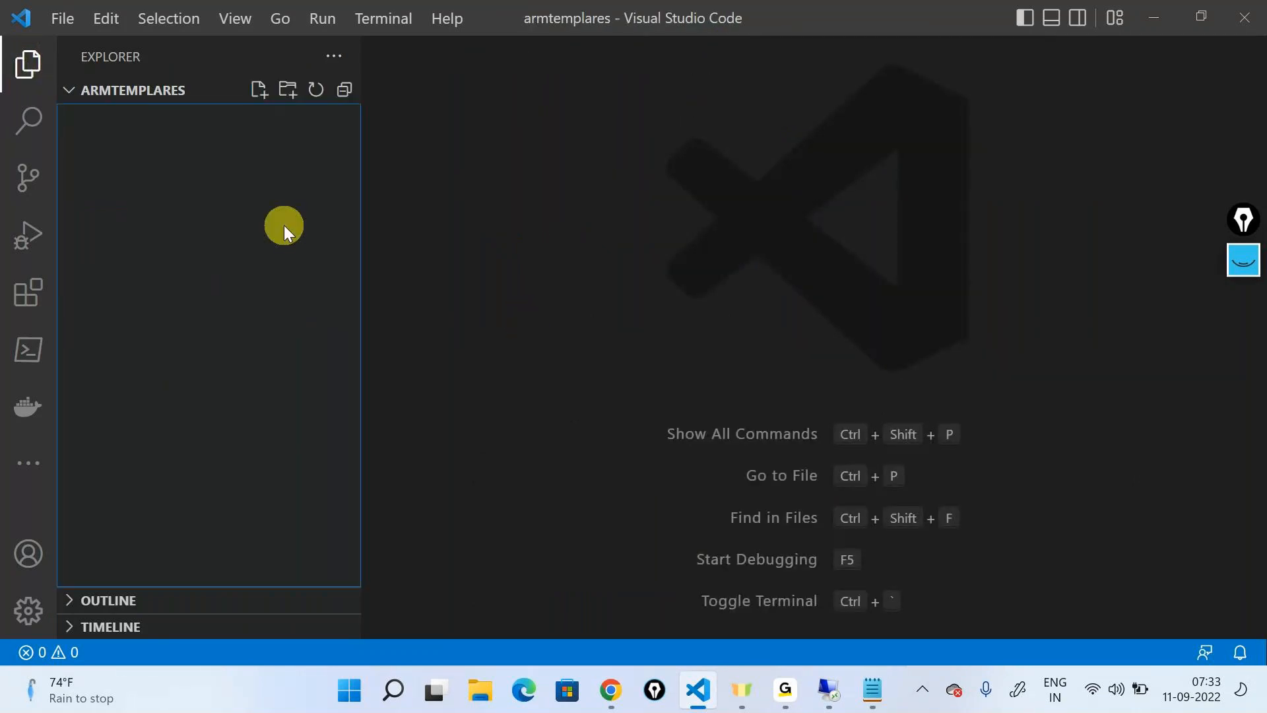
{"action": "key", "text": "ctrl+n"}
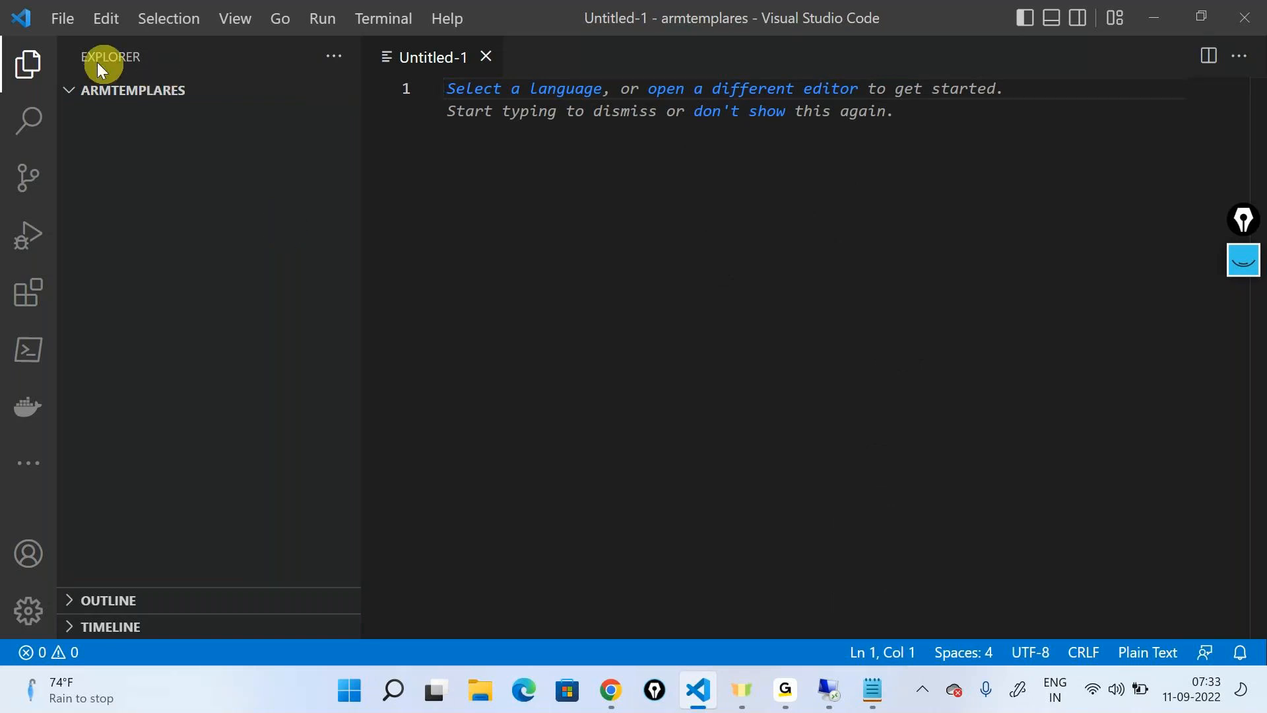
{"action": "left_click", "coordinate": [28, 63]}
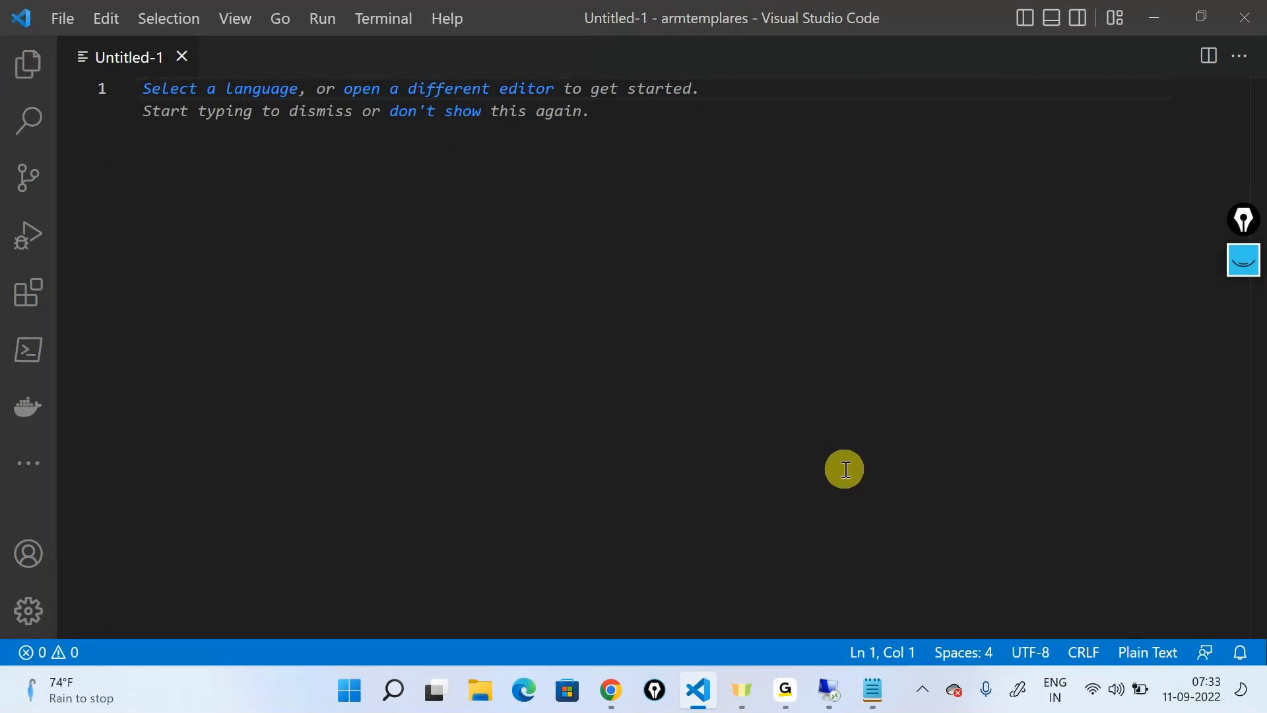
{"action": "left_click", "coordinate": [208, 102]}
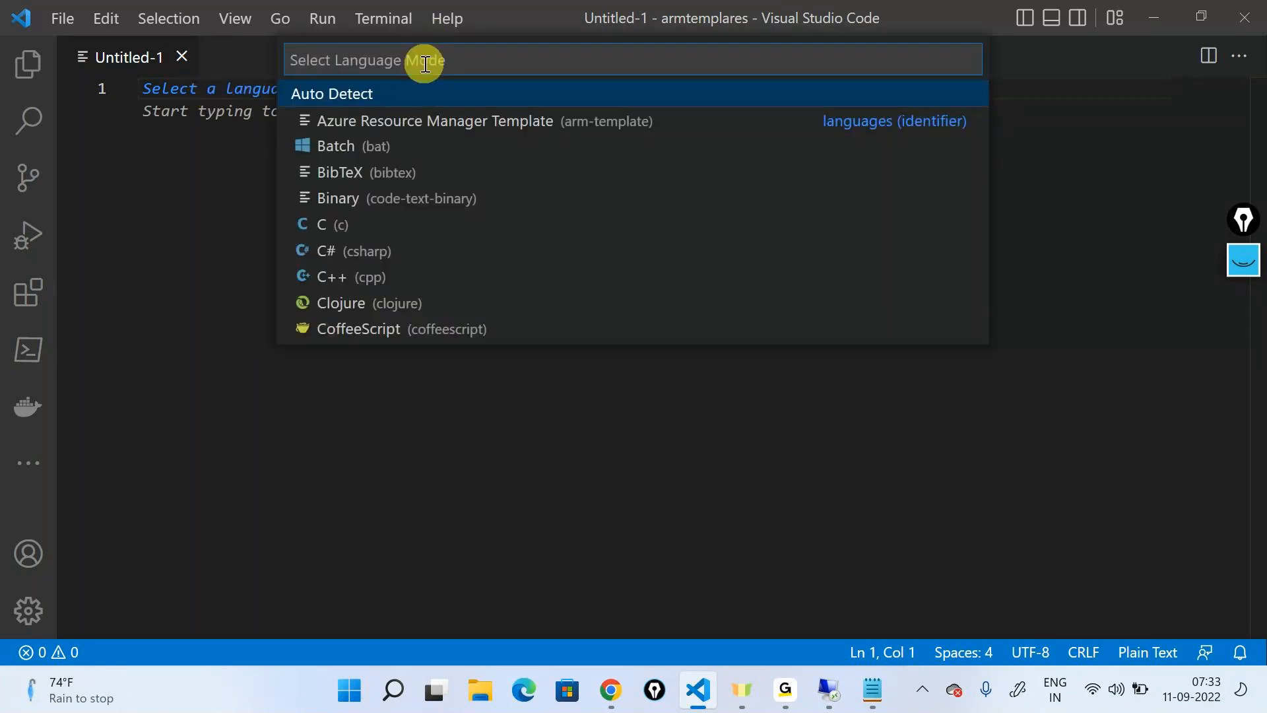
{"action": "type", "text": "Azure"}
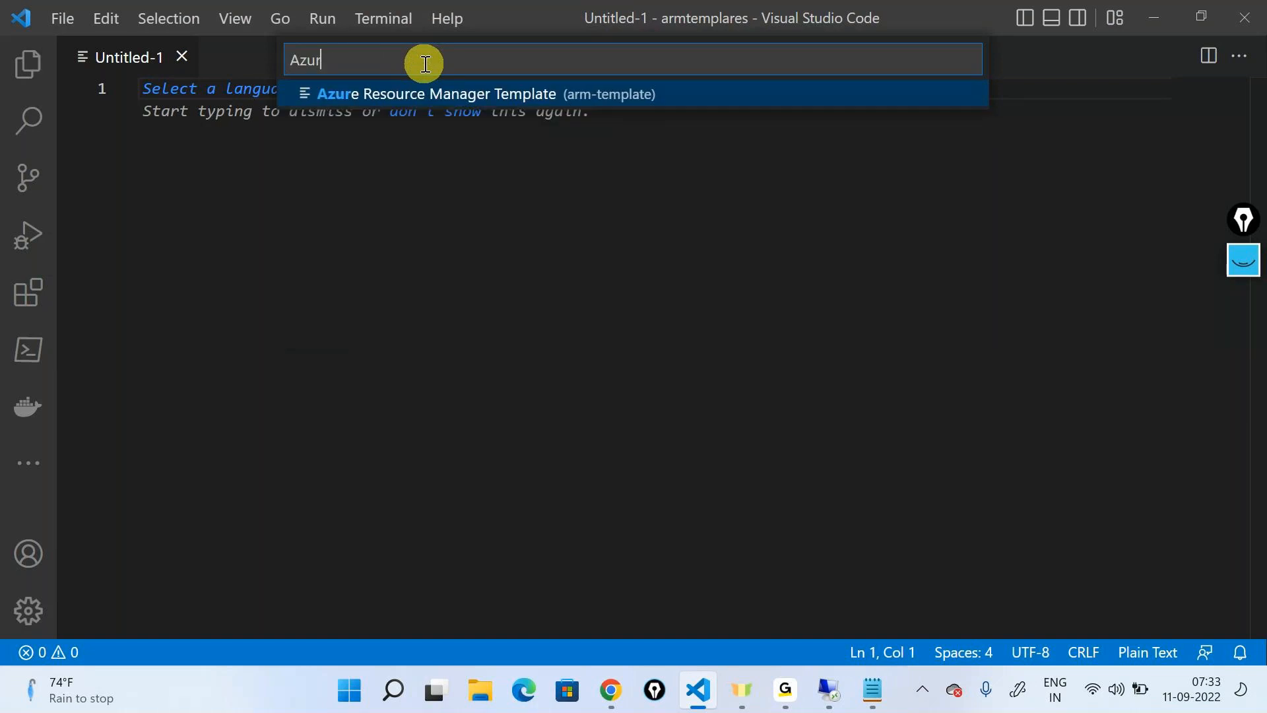
{"action": "left_click", "coordinate": [506, 96]}
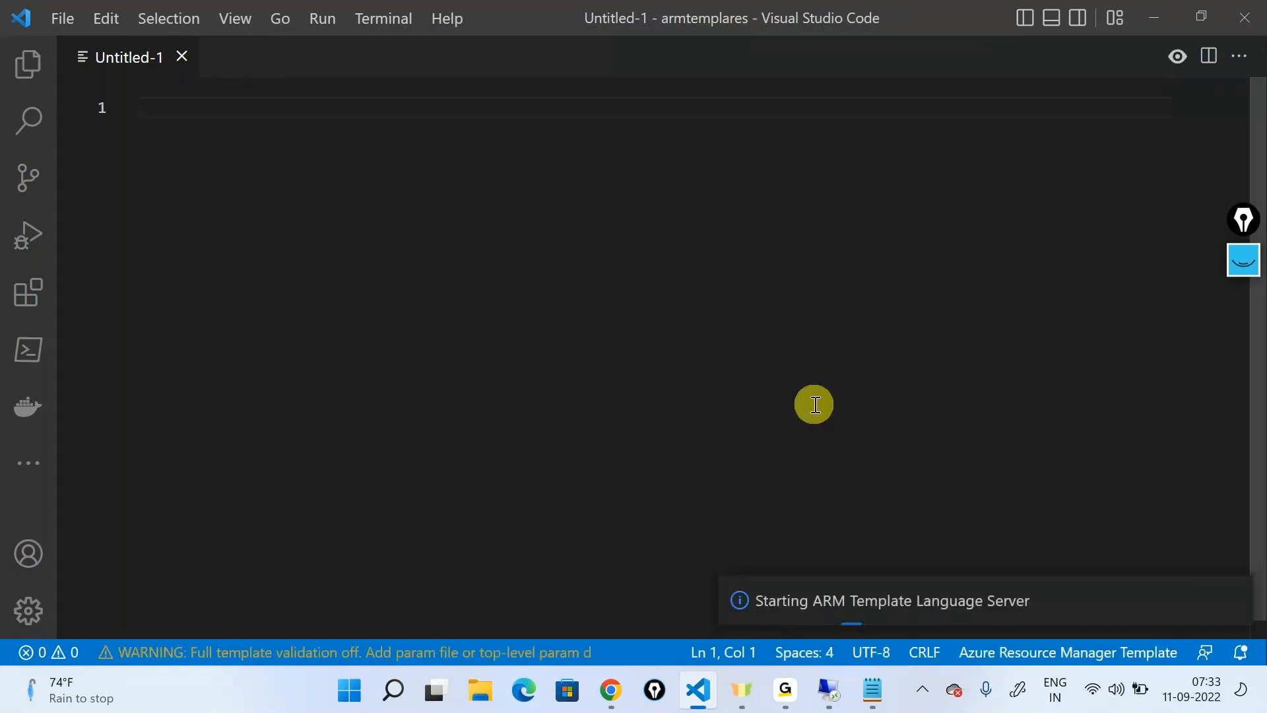
Mark the Azure Resource Manager Template language mode with a circle, an arrow and a circled ARM note, and clear the annotations
{"action": "left_click", "coordinate": [1245, 220]}
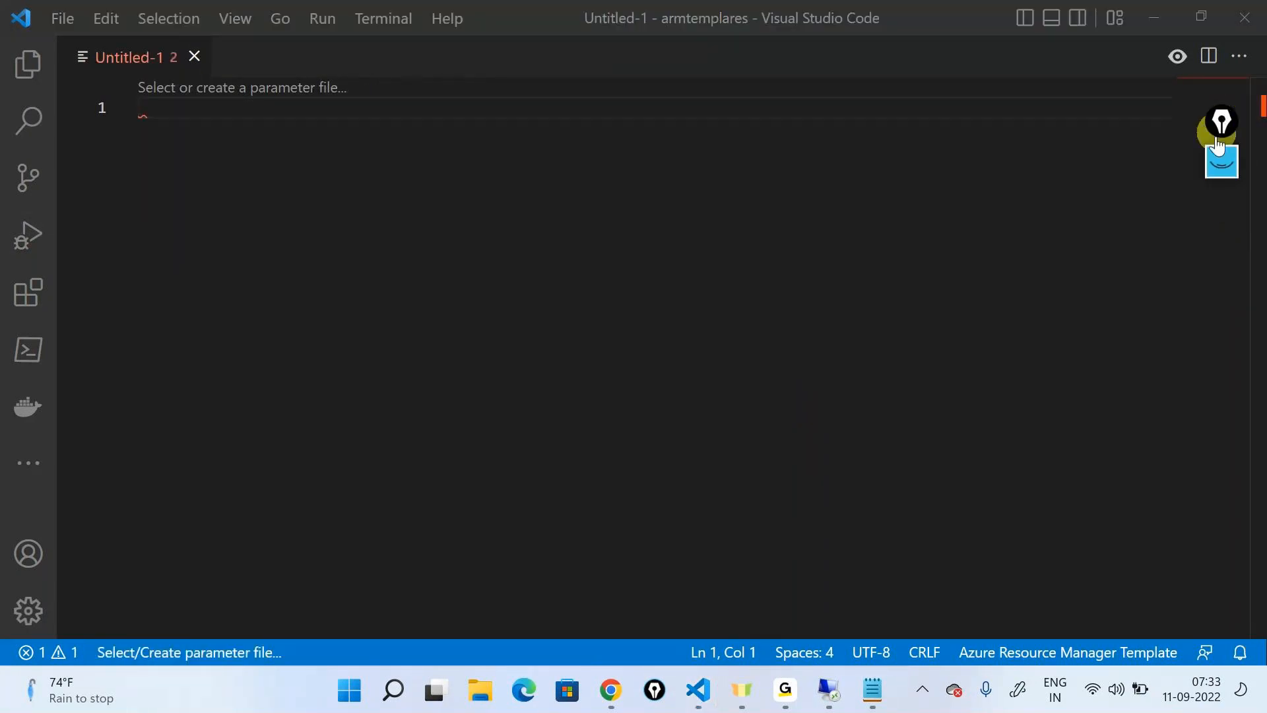
{"action": "left_click", "coordinate": [1222, 223]}
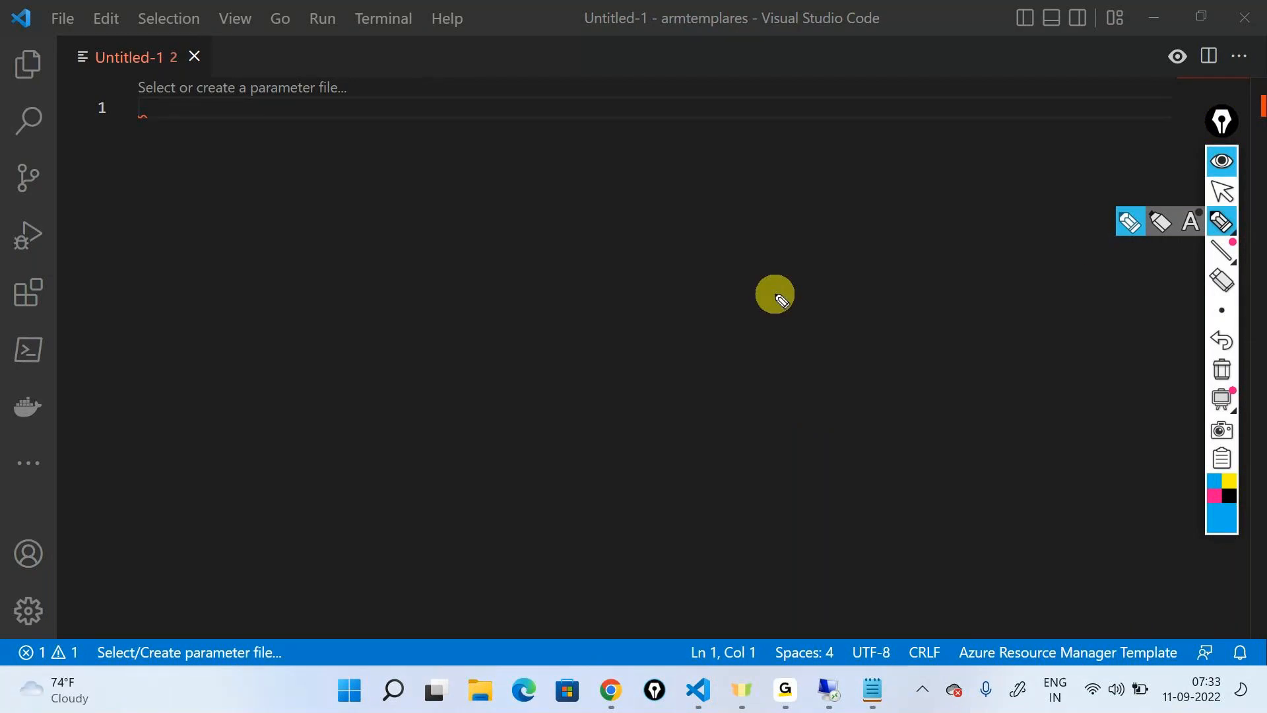
{"action": "mouse_move", "coordinate": [1021, 526]}
{"action": "left_mouse_down"}
{"action": "mouse_move", "coordinate": [1030, 617]}
{"action": "mouse_move", "coordinate": [1045, 599]}
{"action": "mouse_move", "coordinate": [972, 621]}
{"action": "mouse_move", "coordinate": [1126, 672]}
{"action": "mouse_move", "coordinate": [1185, 650]}
{"action": "mouse_move", "coordinate": [1078, 612]}
{"action": "mouse_move", "coordinate": [935, 602]}
{"action": "left_mouse_up"}
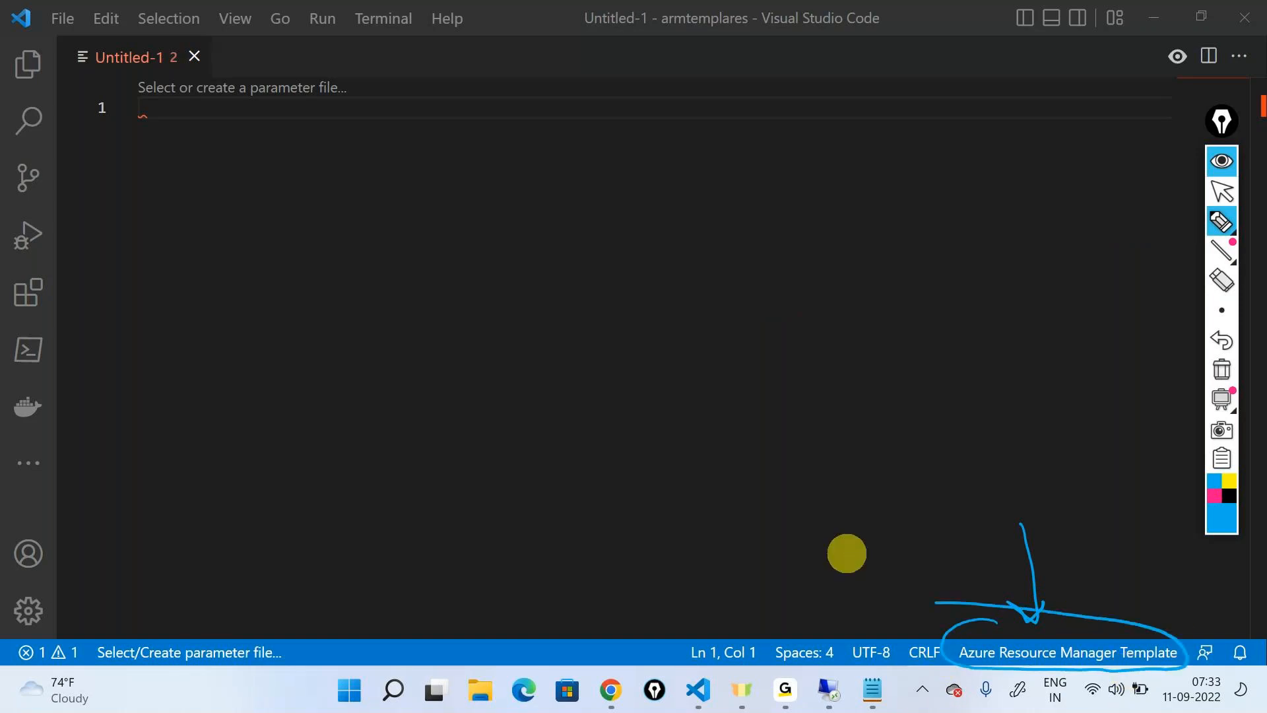
{"action": "mouse_move", "coordinate": [990, 442]}
{"action": "left_mouse_down"}
{"action": "mouse_move", "coordinate": [1036, 425]}
{"action": "mouse_move", "coordinate": [1082, 439]}
{"action": "mouse_move", "coordinate": [1080, 417]}
{"action": "left_mouse_up"}
{"action": "left_click_drag", "start_coordinate": [1073, 392], "coordinate": [944, 404]}
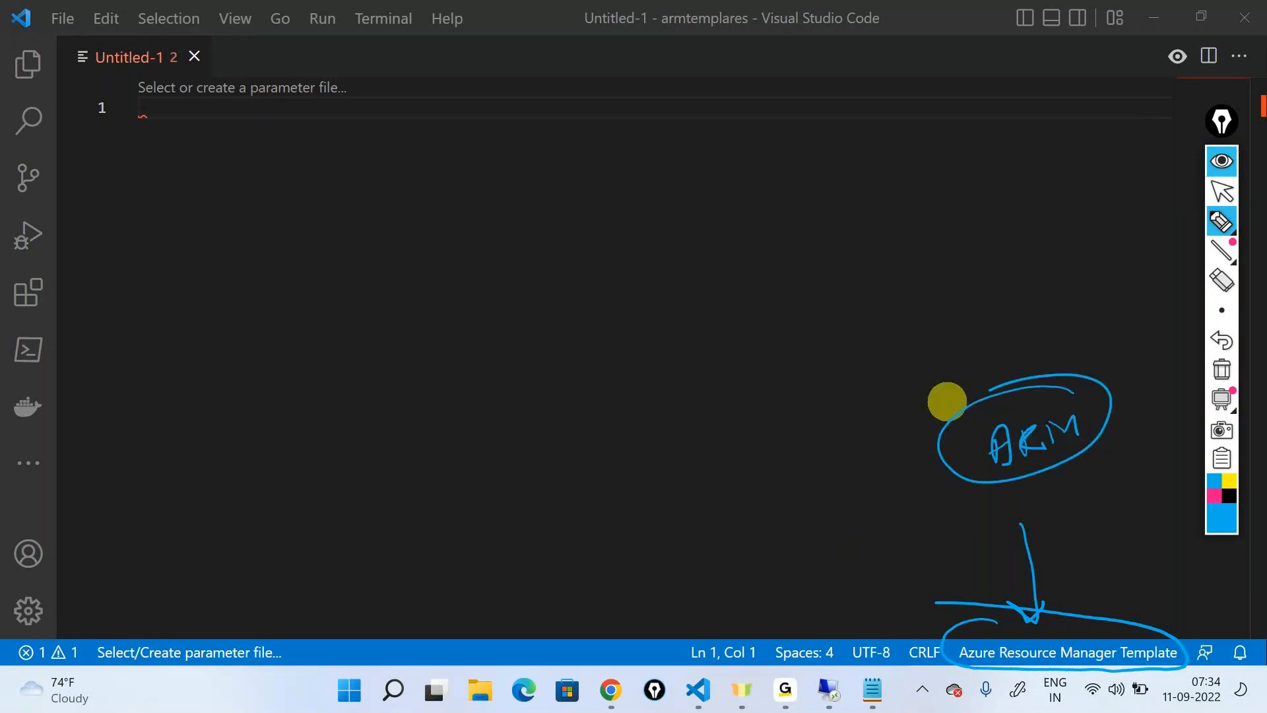
{"action": "left_click", "coordinate": [1222, 369]}
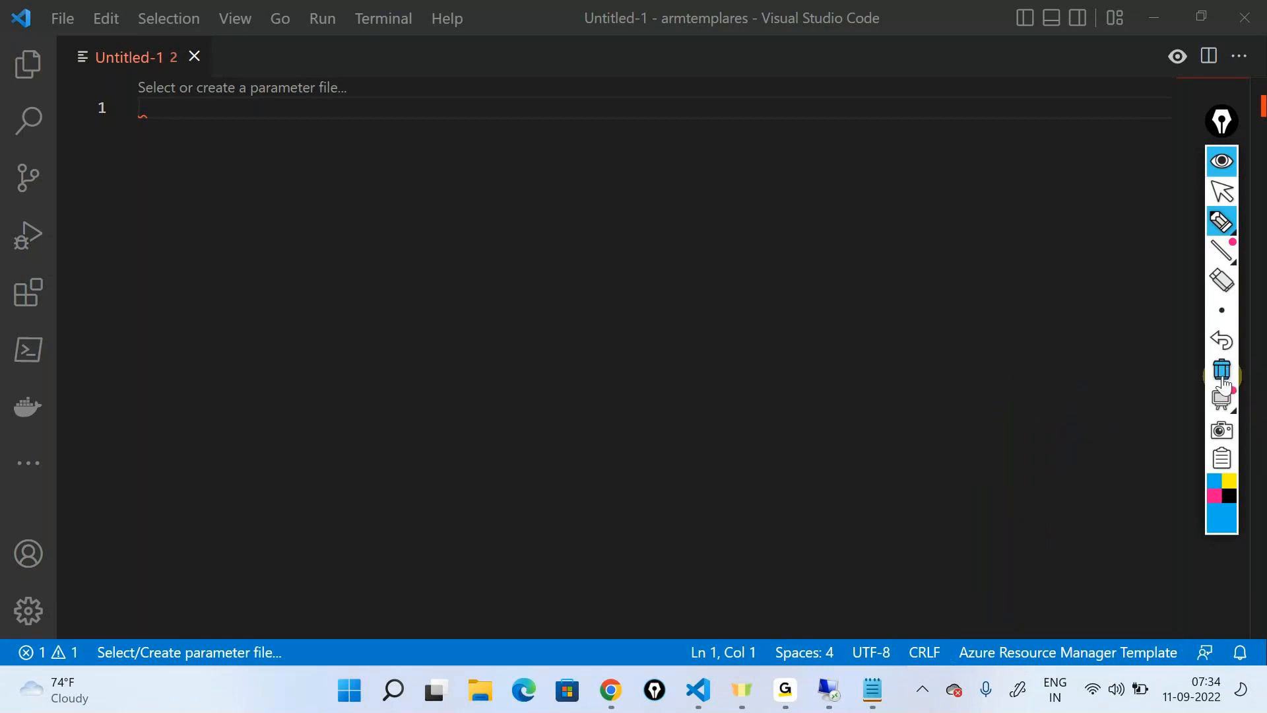
{"action": "left_click", "coordinate": [1221, 161]}
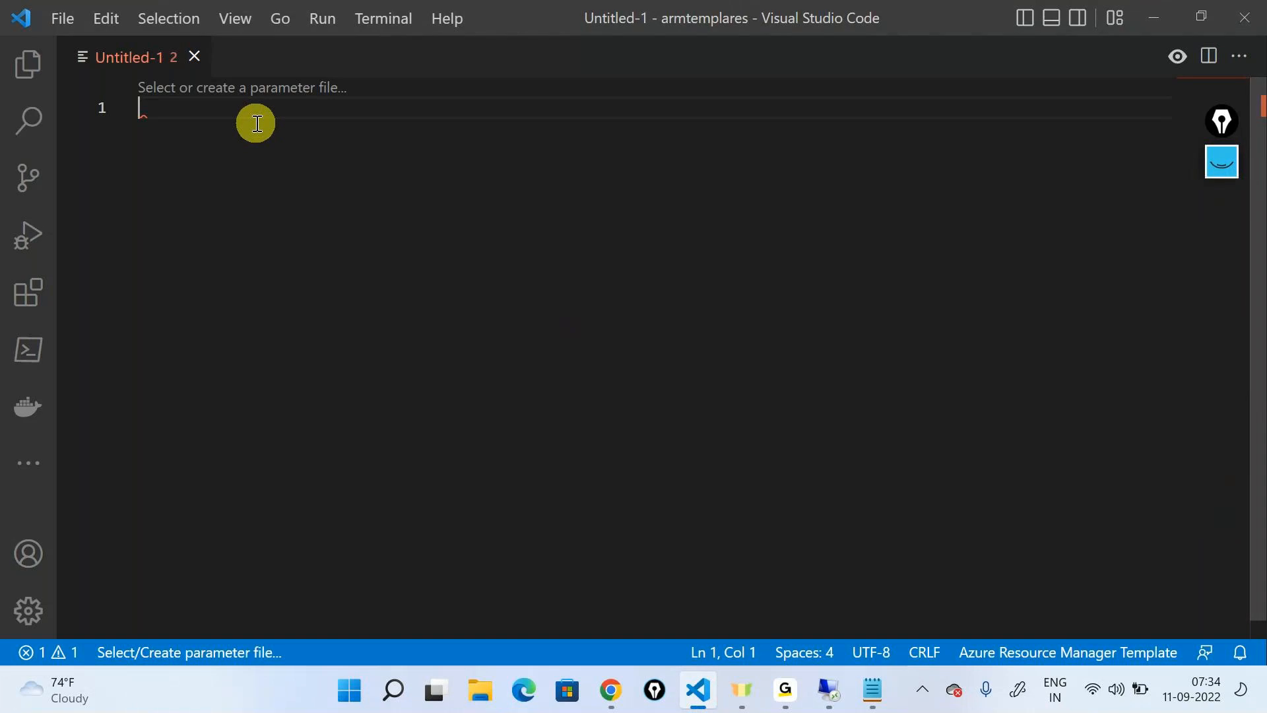
Insert the Resource Group Template skeleton into the empty file with the arm! snippet
{"action": "type", "text": "ar"}
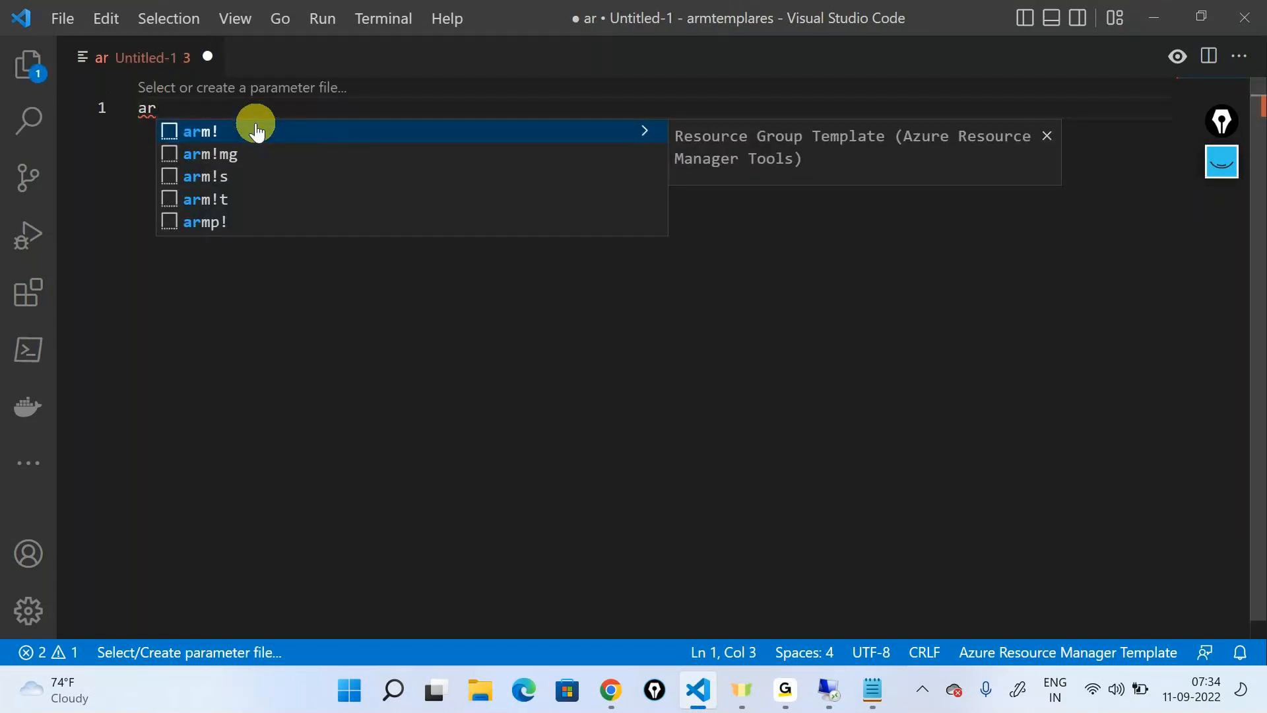
{"action": "type", "text": "m"}
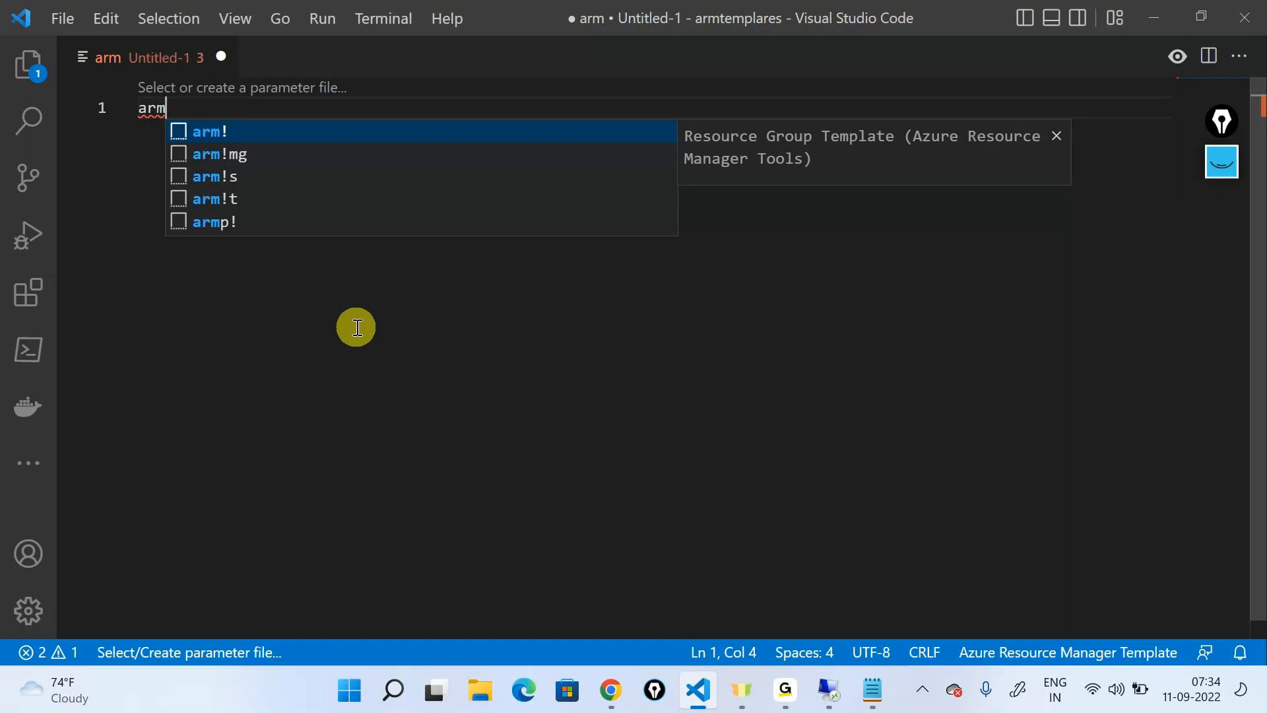
{"action": "key", "text": "Down"}
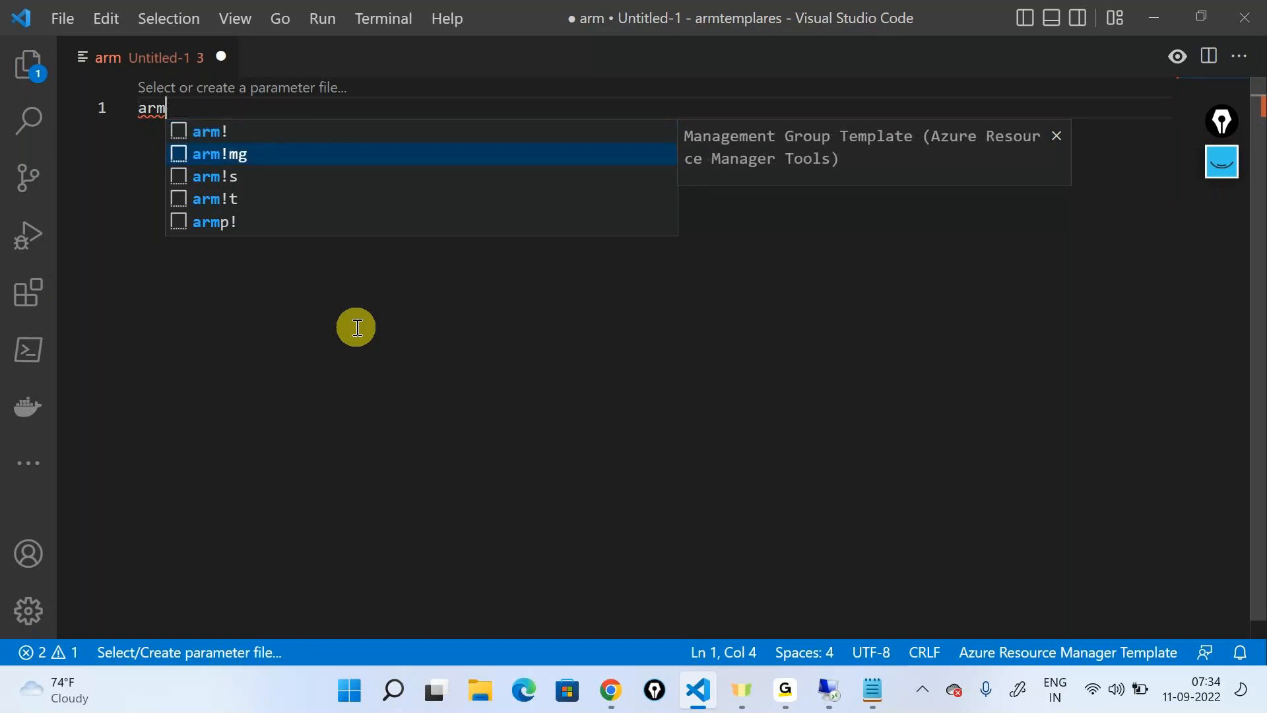
{"action": "key", "text": "Up"}
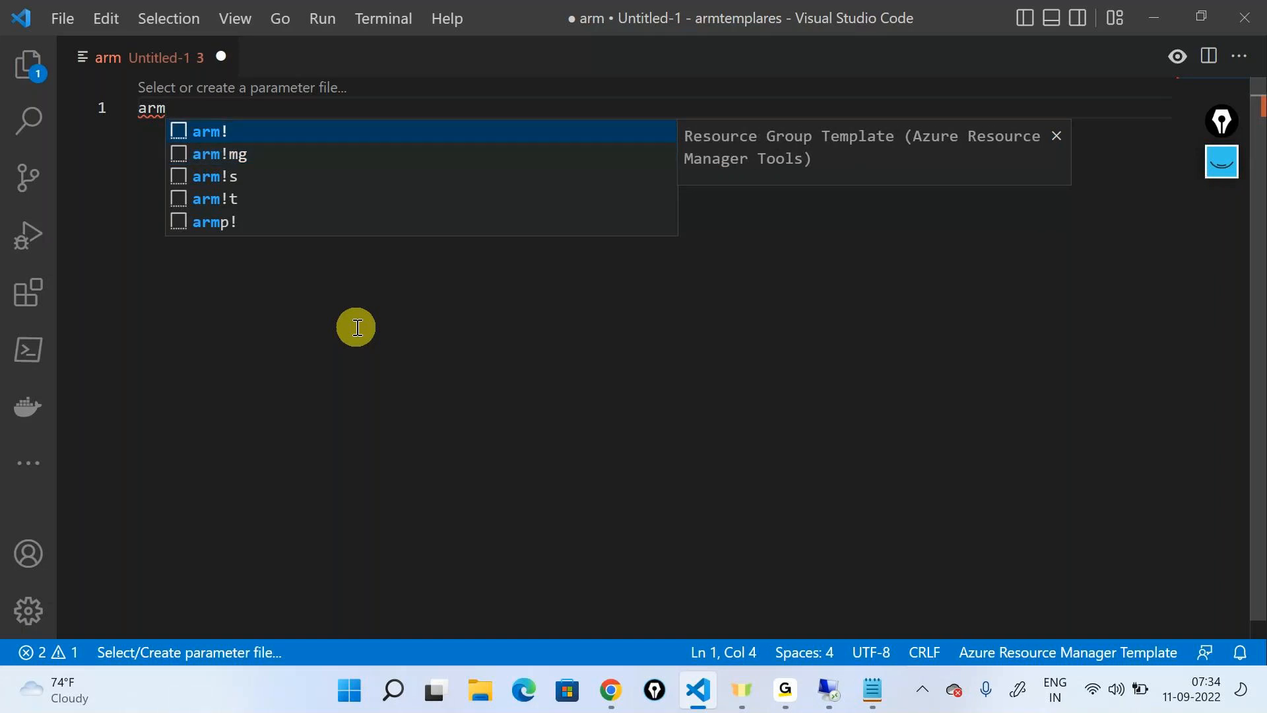
{"action": "key", "text": "Return"}
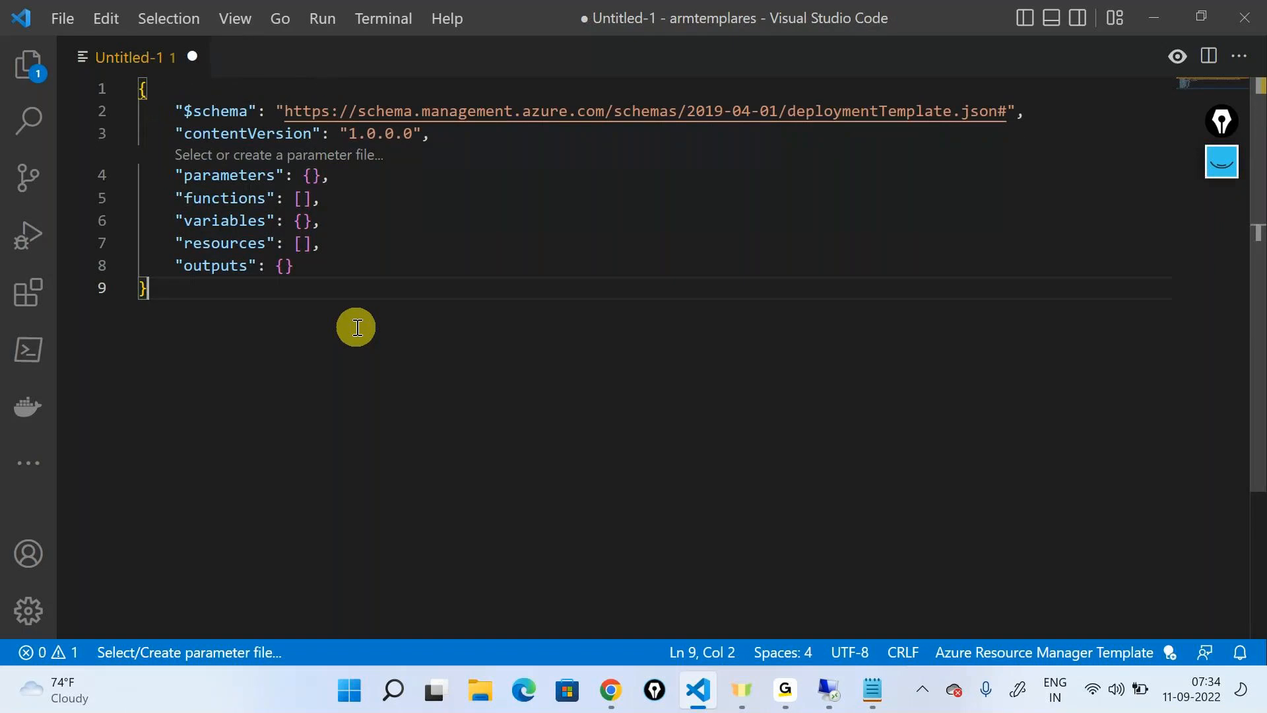
Select the whole template skeleton, bracket it with a freehand brace, and tick every element from $schema to outputs
{"action": "left_click_drag", "start_coordinate": [357, 327], "coordinate": [140, 87]}
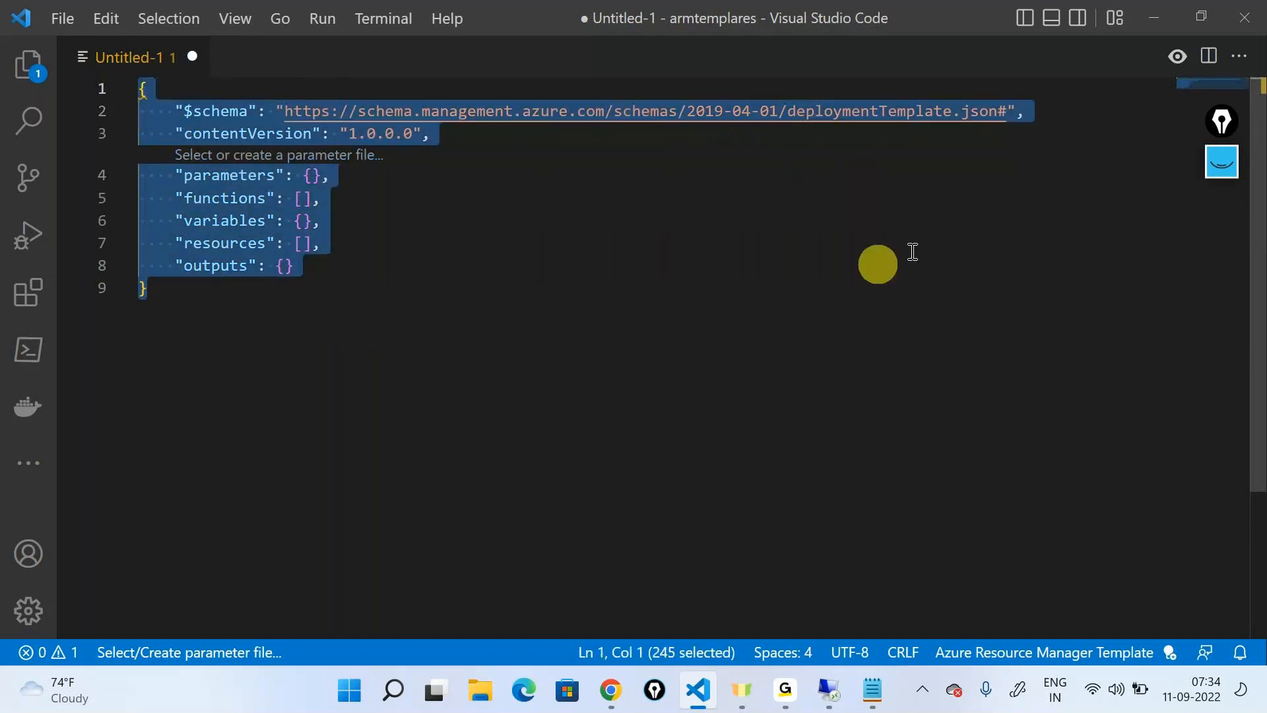
{"action": "left_click", "coordinate": [1222, 165]}
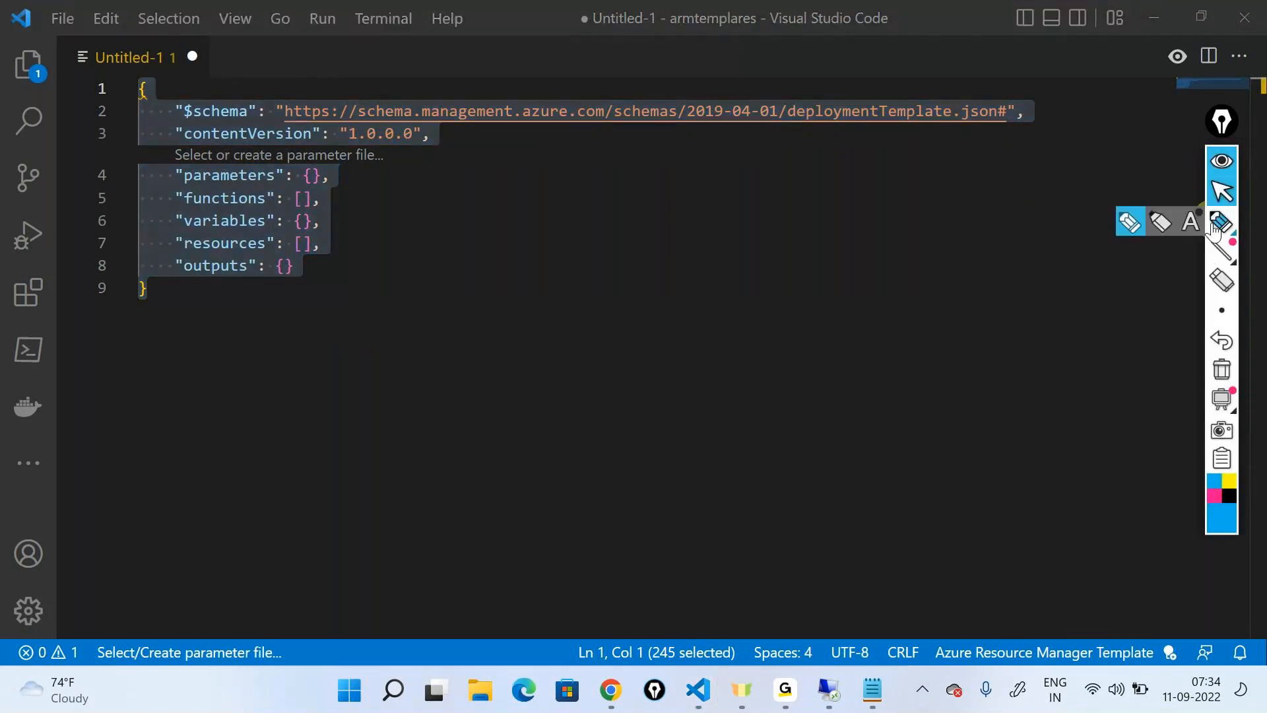
{"action": "left_click", "coordinate": [1222, 222]}
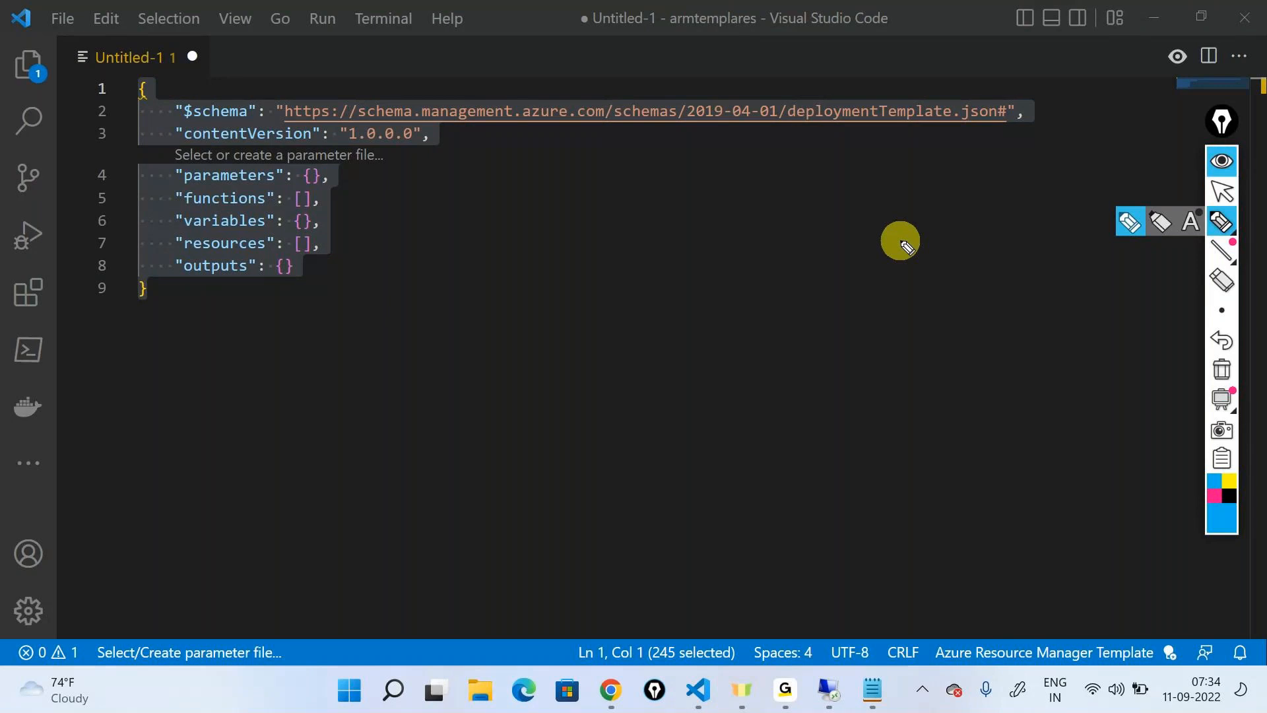
{"action": "mouse_move", "coordinate": [105, 125]}
{"action": "left_mouse_down"}
{"action": "mouse_move", "coordinate": [99, 204]}
{"action": "mouse_move", "coordinate": [116, 314]}
{"action": "mouse_move", "coordinate": [126, 305]}
{"action": "left_mouse_up"}
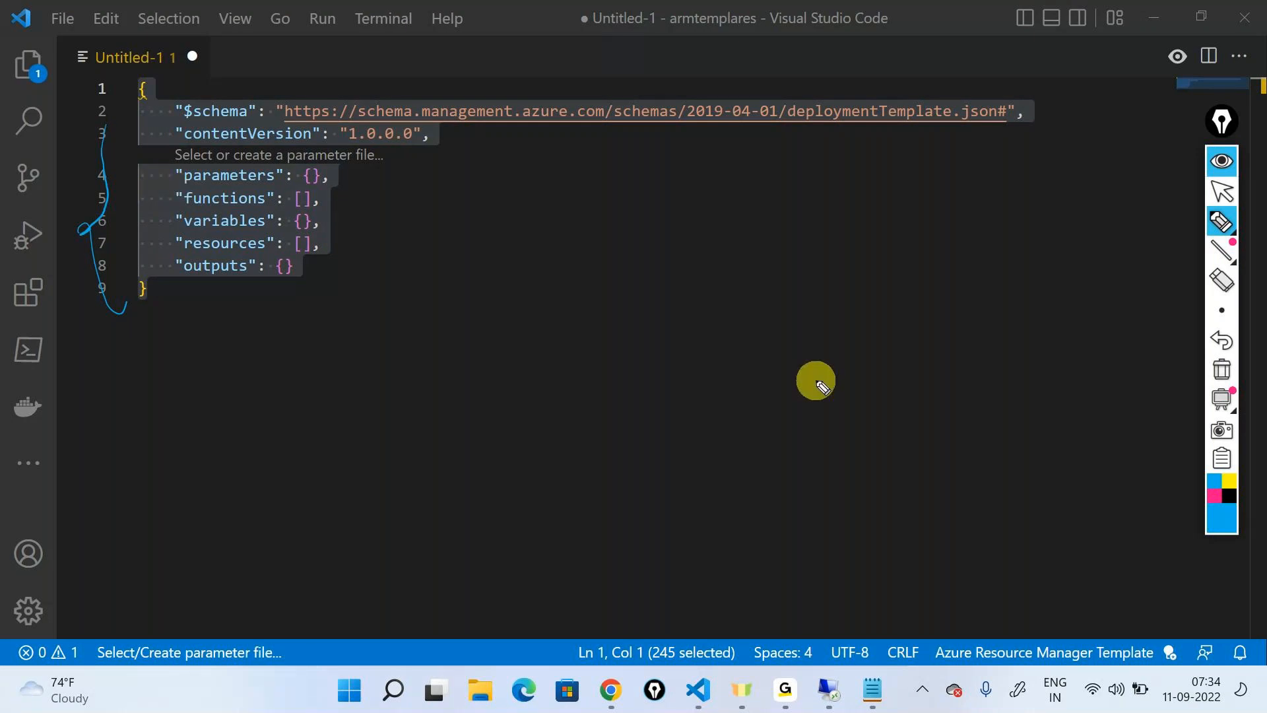
{"action": "left_click_drag", "start_coordinate": [158, 106], "coordinate": [193, 90]}
{"action": "left_click_drag", "start_coordinate": [153, 136], "coordinate": [198, 110]}
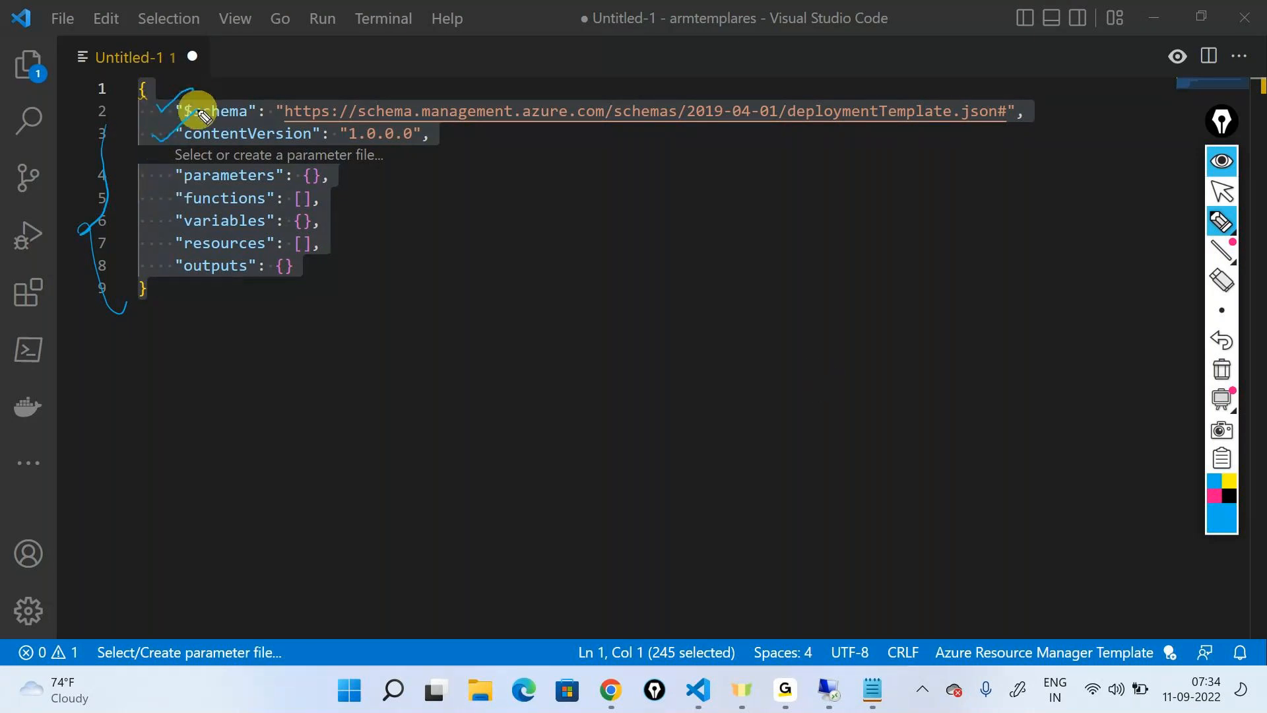
{"action": "left_click_drag", "start_coordinate": [150, 169], "coordinate": [192, 153]}
{"action": "mouse_move", "coordinate": [154, 191]}
{"action": "left_mouse_down"}
{"action": "mouse_move", "coordinate": [187, 190]}
{"action": "mouse_move", "coordinate": [171, 210]}
{"action": "mouse_move", "coordinate": [170, 259]}
{"action": "left_mouse_up"}
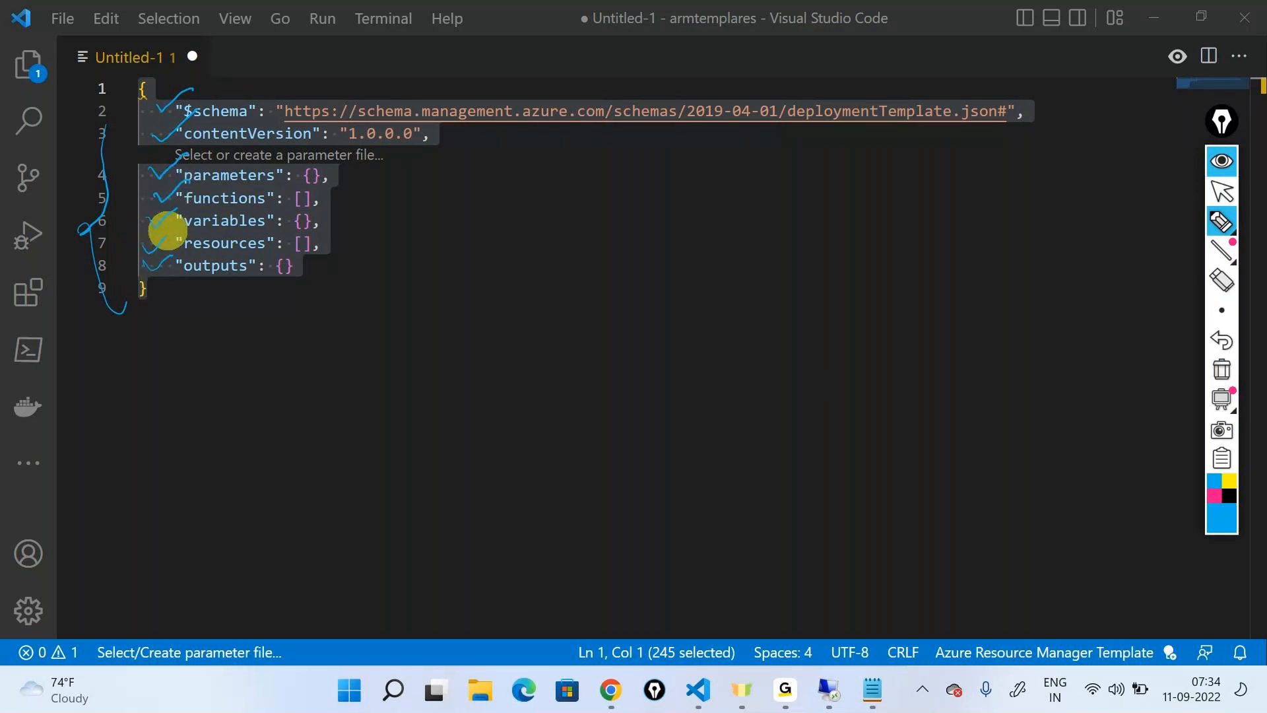
Circle the resources and functions elements, link them to a circled "arrays" note, and clear the annotations
{"action": "mouse_move", "coordinate": [226, 238]}
{"action": "left_mouse_down"}
{"action": "mouse_move", "coordinate": [207, 226]}
{"action": "mouse_move", "coordinate": [172, 246]}
{"action": "mouse_move", "coordinate": [316, 258]}
{"action": "mouse_move", "coordinate": [251, 230]}
{"action": "mouse_move", "coordinate": [197, 234]}
{"action": "left_mouse_up"}
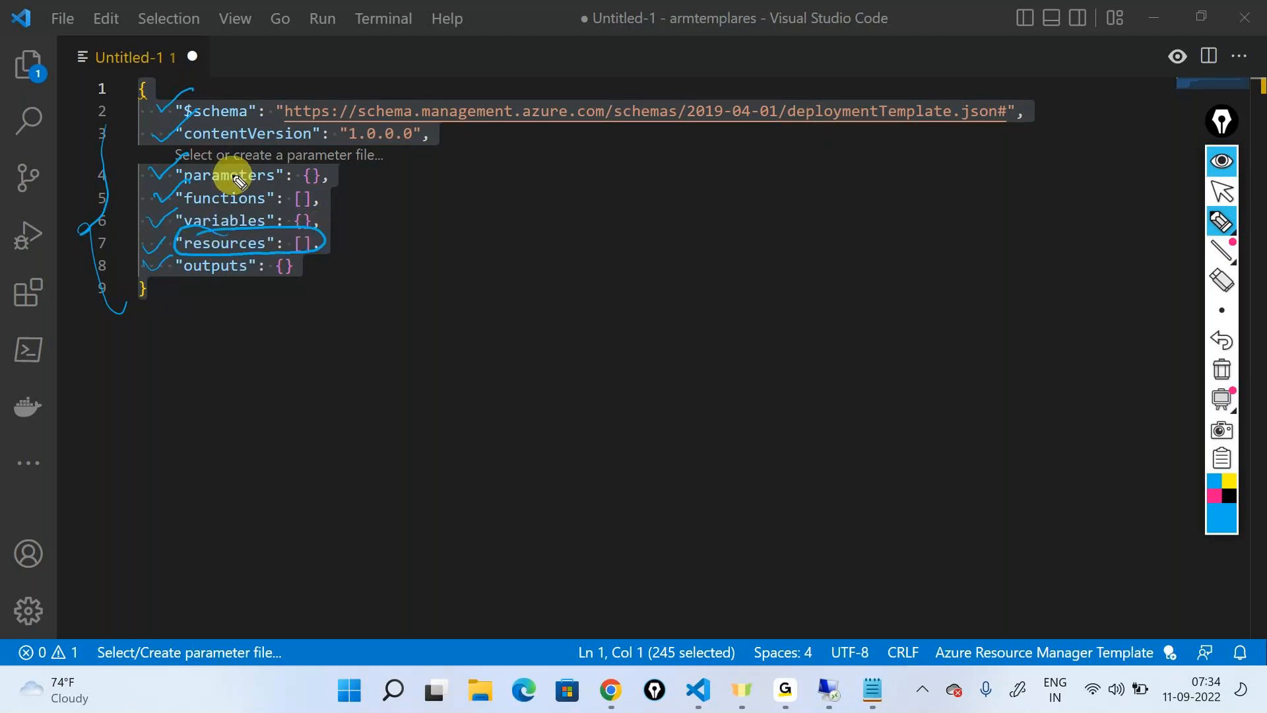
{"action": "mouse_move", "coordinate": [188, 181]}
{"action": "left_mouse_down"}
{"action": "mouse_move", "coordinate": [212, 206]}
{"action": "mouse_move", "coordinate": [258, 206]}
{"action": "mouse_move", "coordinate": [198, 198]}
{"action": "mouse_move", "coordinate": [360, 198]}
{"action": "mouse_move", "coordinate": [380, 245]}
{"action": "mouse_move", "coordinate": [330, 250]}
{"action": "mouse_move", "coordinate": [433, 228]}
{"action": "mouse_move", "coordinate": [438, 207]}
{"action": "mouse_move", "coordinate": [459, 204]}
{"action": "mouse_move", "coordinate": [461, 186]}
{"action": "mouse_move", "coordinate": [423, 188]}
{"action": "left_mouse_up"}
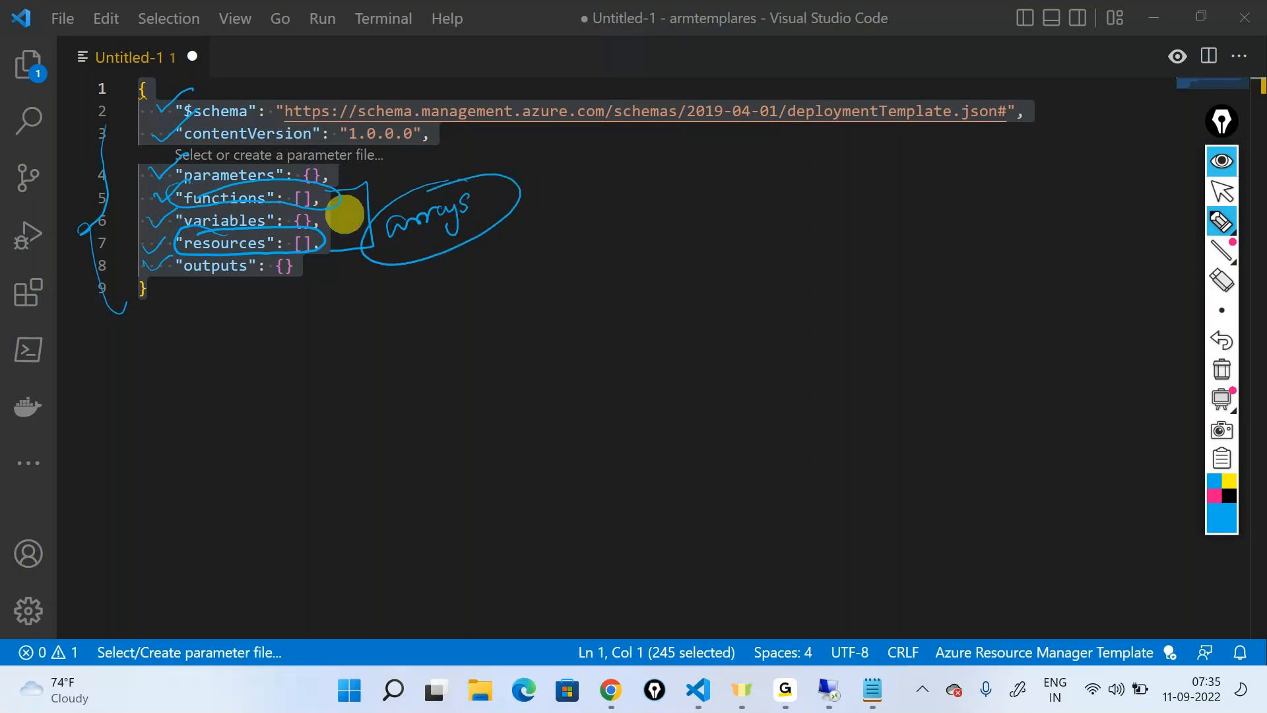
{"action": "left_click_drag", "start_coordinate": [358, 170], "coordinate": [385, 148]}
{"action": "mouse_move", "coordinate": [354, 220]}
{"action": "left_mouse_down"}
{"action": "mouse_move", "coordinate": [332, 214]}
{"action": "mouse_move", "coordinate": [359, 214]}
{"action": "left_mouse_up"}
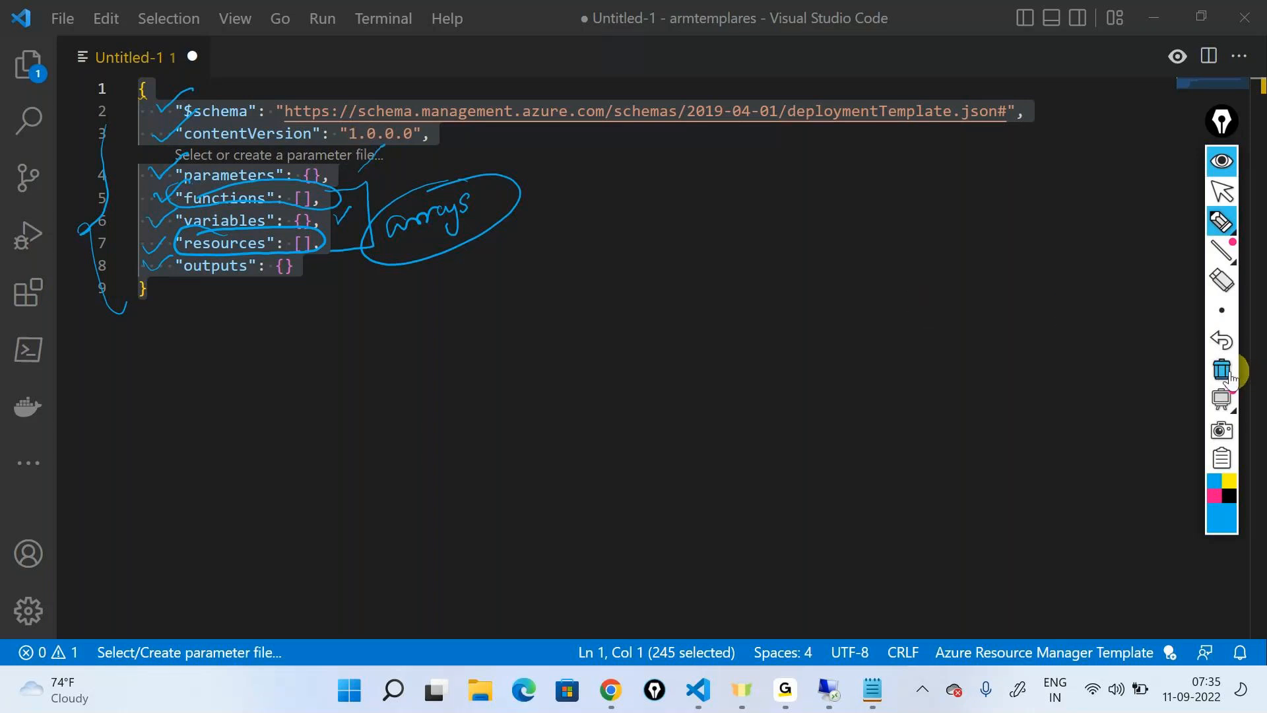
{"action": "left_click", "coordinate": [1227, 369]}
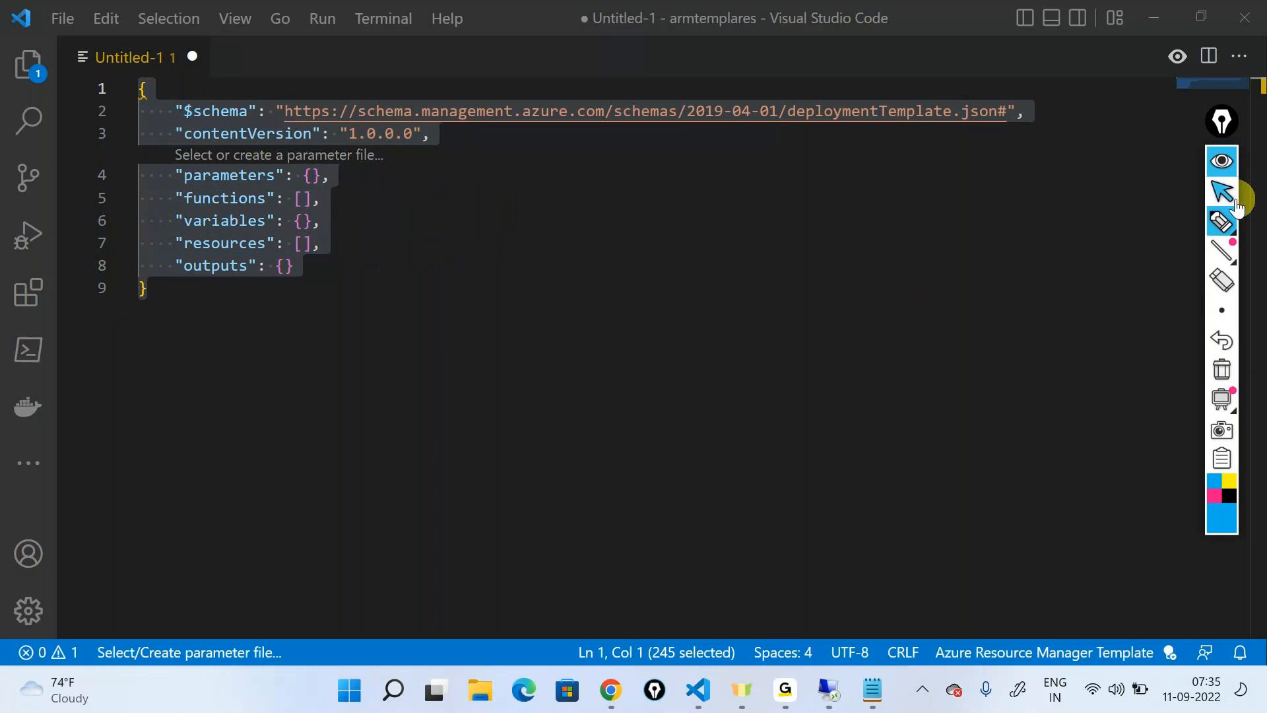
Point arrows at the $schema line and handwrite "Schema" with an arrow to an underlined "Microsoft Validation" note
{"action": "left_click", "coordinate": [1222, 222]}
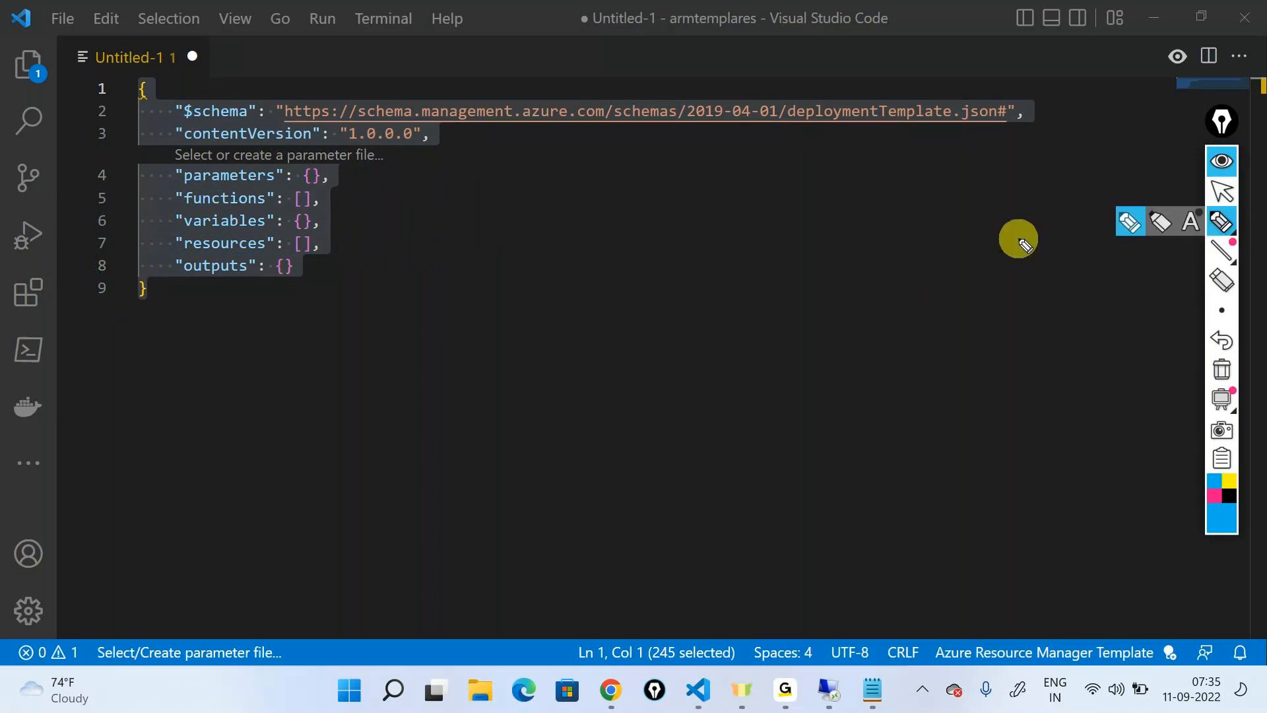
{"action": "mouse_move", "coordinate": [1130, 105]}
{"action": "left_mouse_down"}
{"action": "mouse_move", "coordinate": [1063, 114]}
{"action": "mouse_move", "coordinate": [1073, 116]}
{"action": "left_mouse_up"}
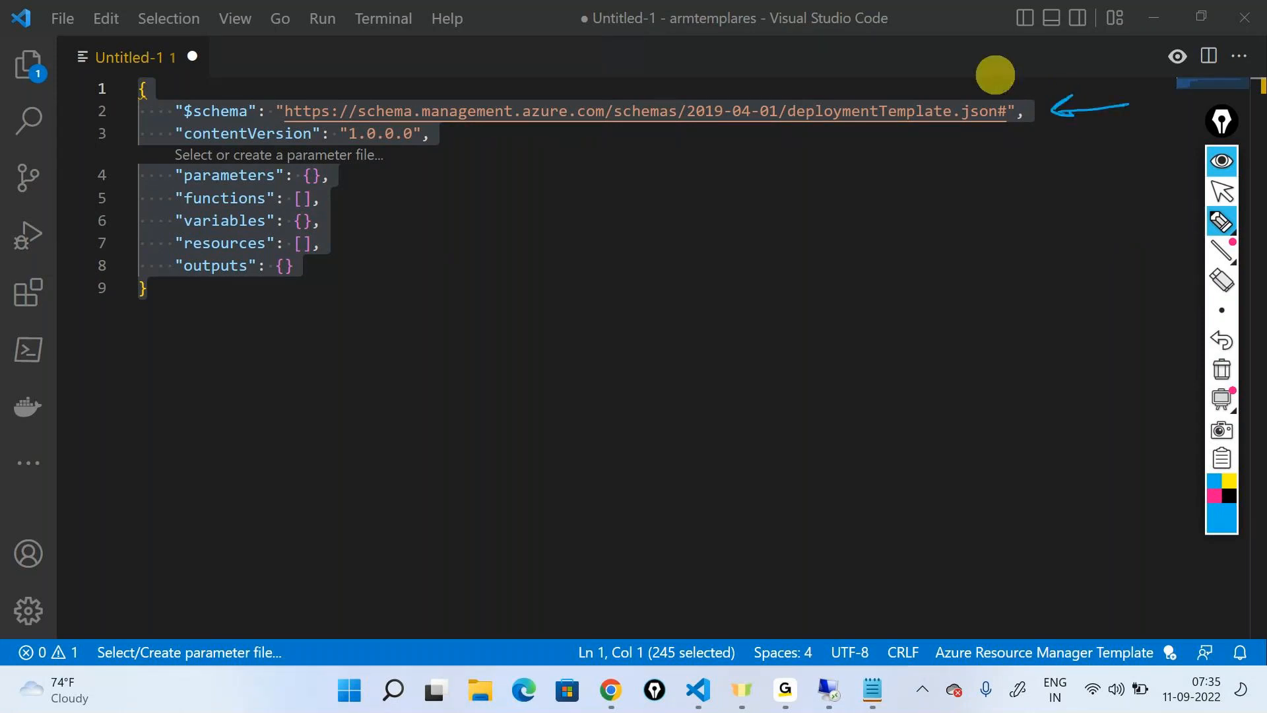
{"action": "left_click_drag", "start_coordinate": [368, 405], "coordinate": [467, 343]}
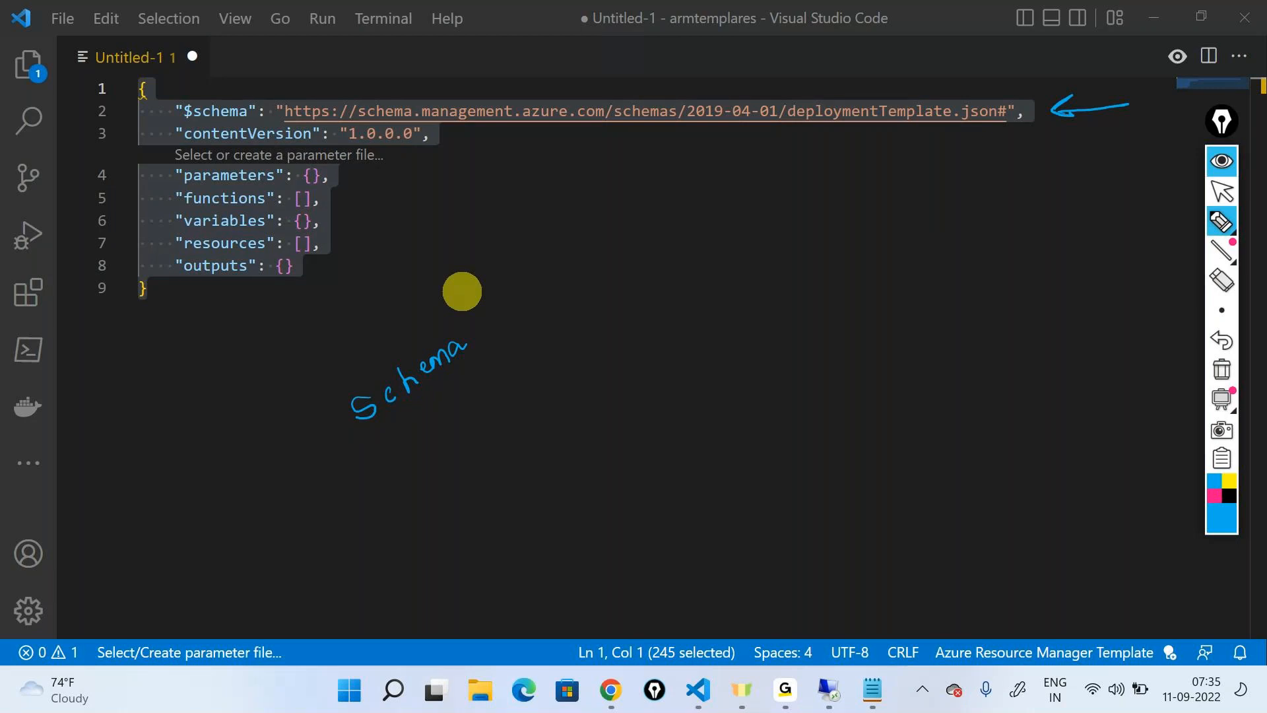
{"action": "mouse_move", "coordinate": [453, 398]}
{"action": "left_mouse_down"}
{"action": "mouse_move", "coordinate": [517, 394]}
{"action": "mouse_move", "coordinate": [581, 350]}
{"action": "mouse_move", "coordinate": [679, 317]}
{"action": "mouse_move", "coordinate": [687, 283]}
{"action": "mouse_move", "coordinate": [808, 247]}
{"action": "mouse_move", "coordinate": [883, 190]}
{"action": "mouse_move", "coordinate": [919, 198]}
{"action": "mouse_move", "coordinate": [941, 181]}
{"action": "left_mouse_up"}
{"action": "left_click_drag", "start_coordinate": [533, 438], "coordinate": [982, 215]}
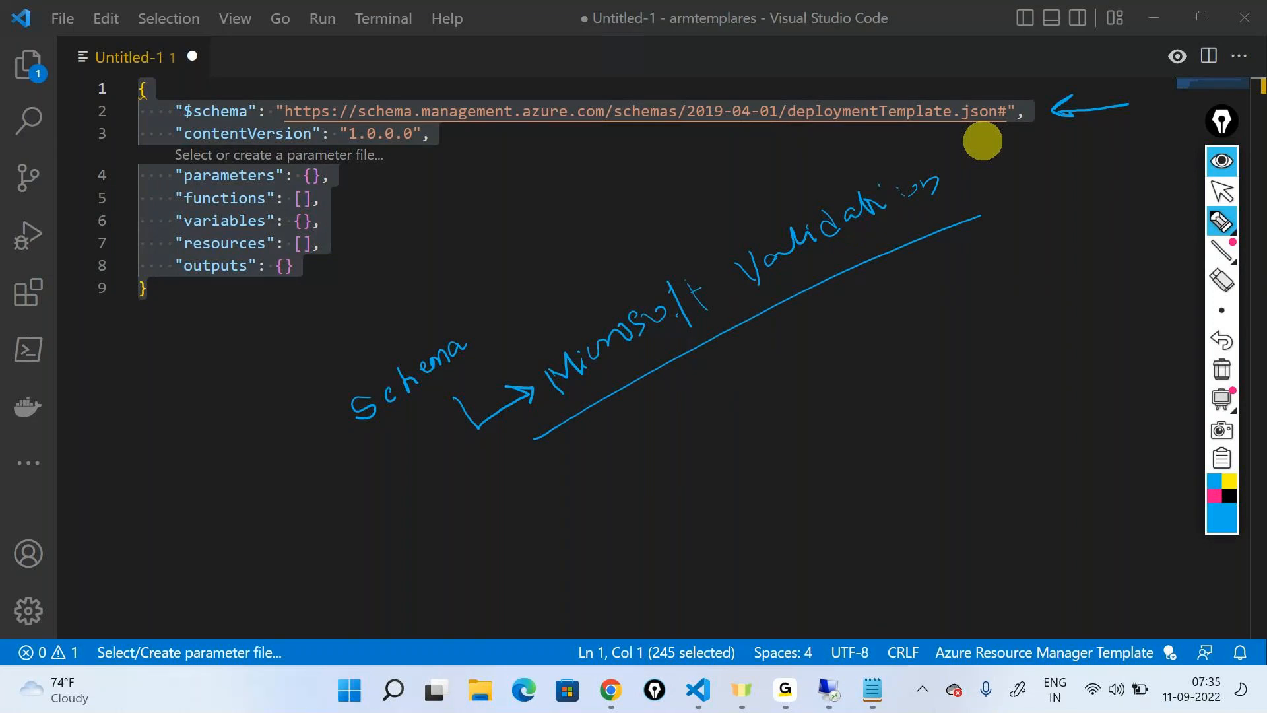
{"action": "mouse_move", "coordinate": [1066, 79]}
{"action": "left_mouse_down"}
{"action": "mouse_move", "coordinate": [1009, 93]}
{"action": "mouse_move", "coordinate": [1023, 99]}
{"action": "left_mouse_up"}
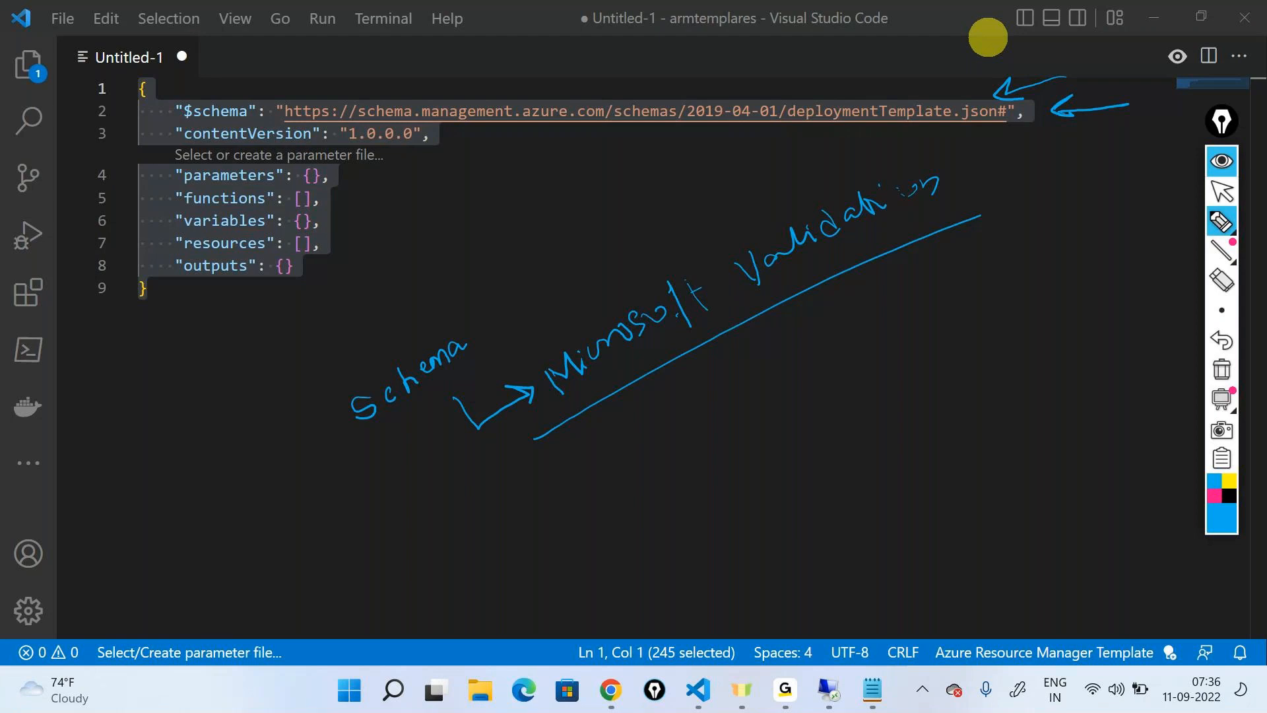
Draw an arrow from the schema URL to an underlined "Validation" note, mark contentVersion with an arrow, and clear all annotations
{"action": "left_click_drag", "start_coordinate": [1035, 112], "coordinate": [1053, 210]}
{"action": "mouse_move", "coordinate": [1035, 256]}
{"action": "left_mouse_down"}
{"action": "mouse_move", "coordinate": [1047, 283]}
{"action": "mouse_move", "coordinate": [1104, 243]}
{"action": "mouse_move", "coordinate": [1106, 258]}
{"action": "mouse_move", "coordinate": [1154, 249]}
{"action": "left_mouse_up"}
{"action": "mouse_move", "coordinate": [1044, 304]}
{"action": "left_mouse_down"}
{"action": "mouse_move", "coordinate": [1188, 271]}
{"action": "mouse_move", "coordinate": [1167, 241]}
{"action": "left_mouse_up"}
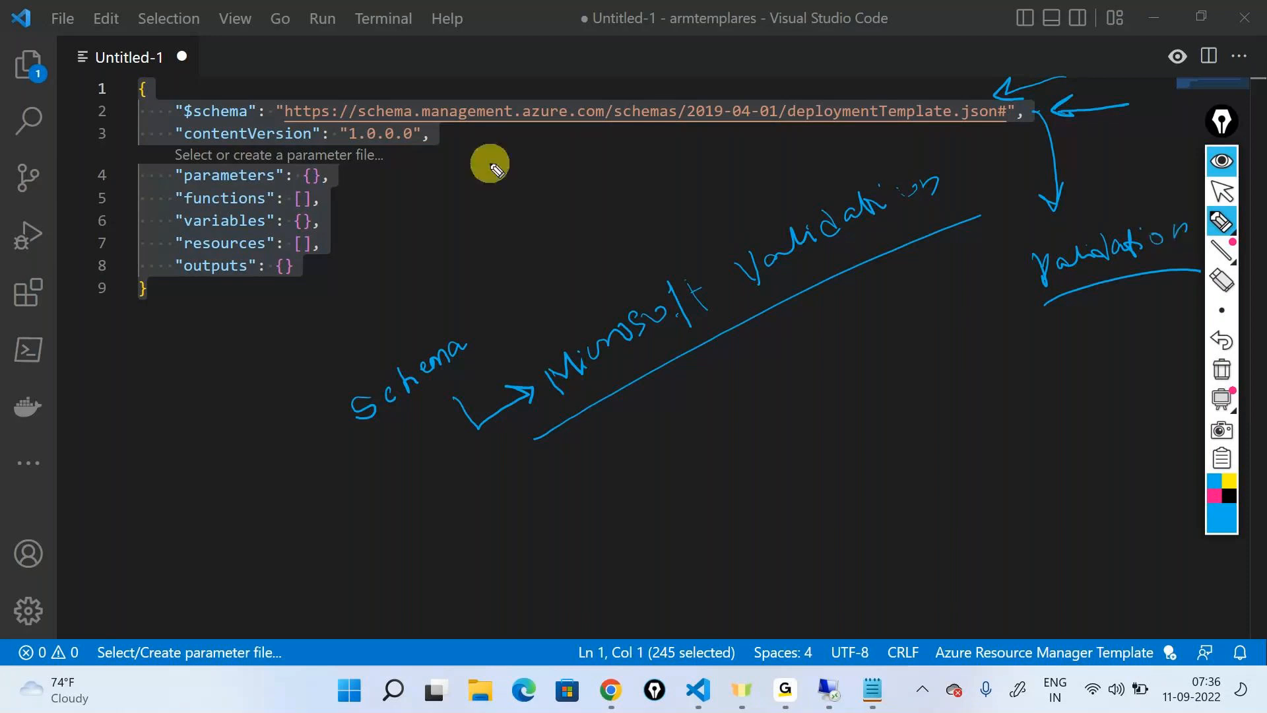
{"action": "left_click_drag", "start_coordinate": [441, 142], "coordinate": [483, 175]}
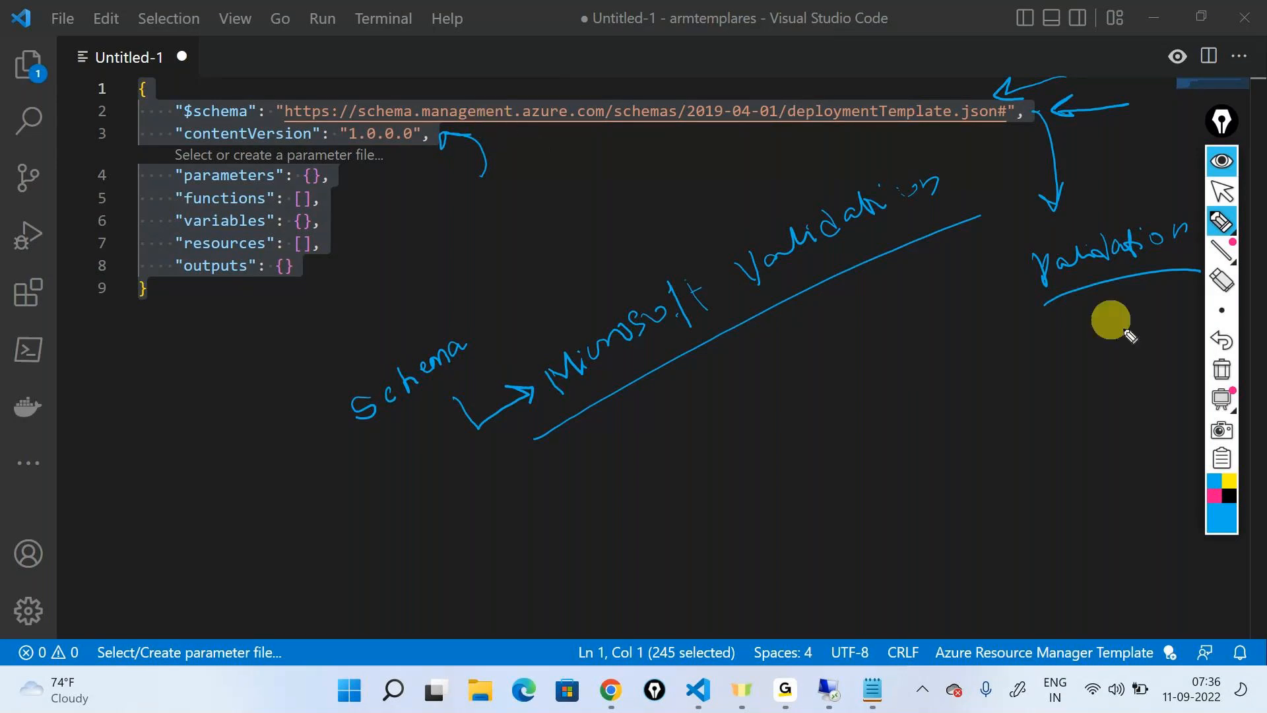
{"action": "left_click", "coordinate": [1222, 368]}
{"action": "mouse_move", "coordinate": [1220, 218]}
{"action": "left_click", "coordinate": [1222, 191]}
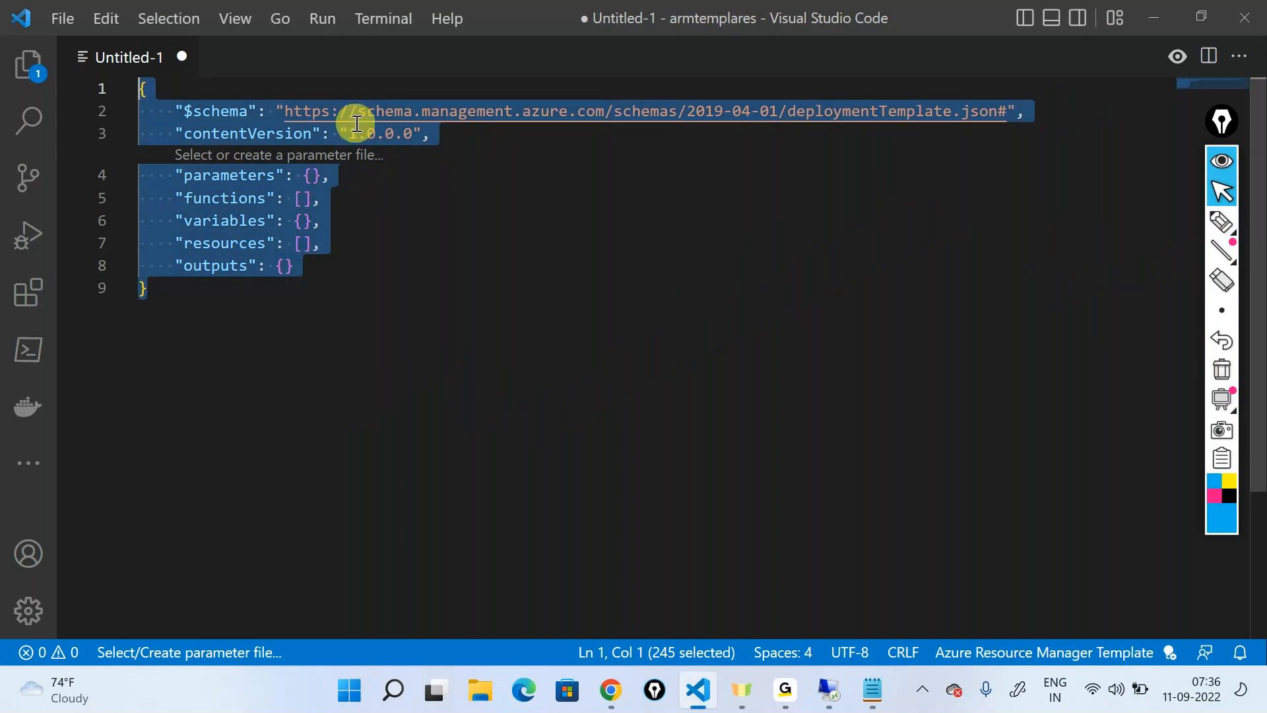
Try 2.0.0.0 and 3.0.0.0 as the contentVersion value, and restore it to 1.0.0.0
{"action": "left_click", "coordinate": [441, 312]}
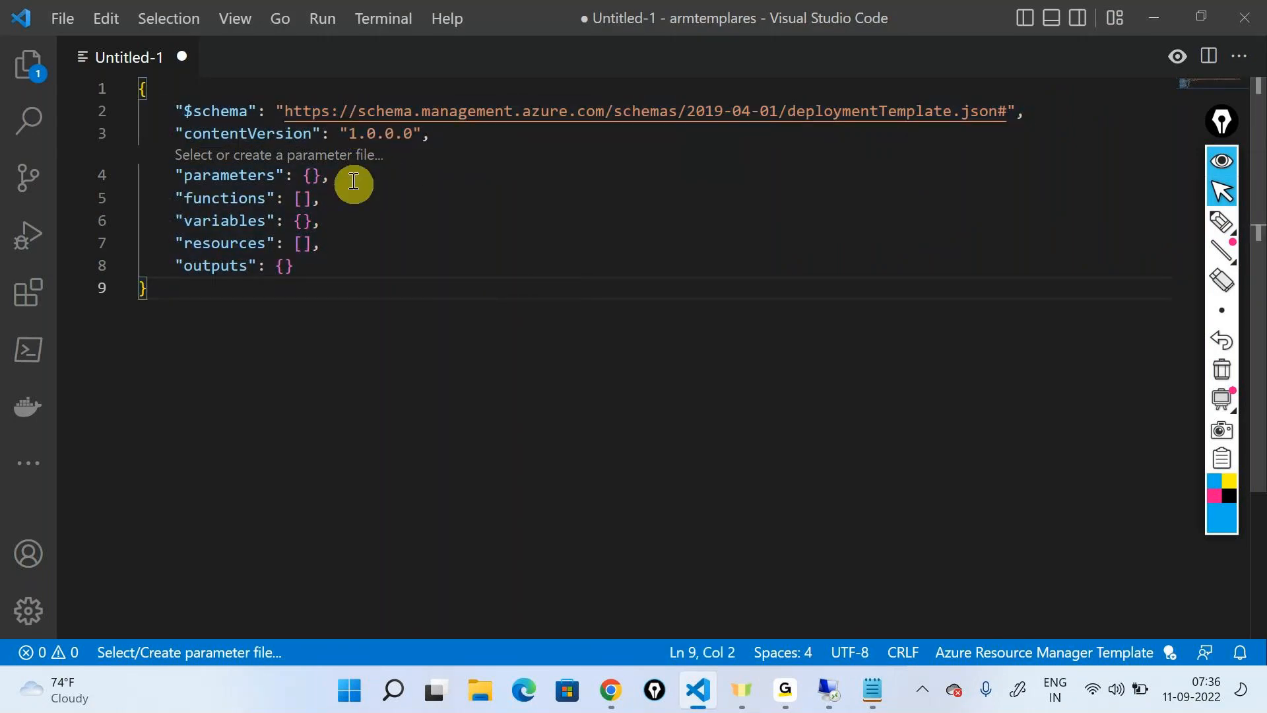
{"action": "left_click", "coordinate": [357, 134]}
{"action": "key", "text": "BackSpace"}
{"action": "type", "text": "2"}
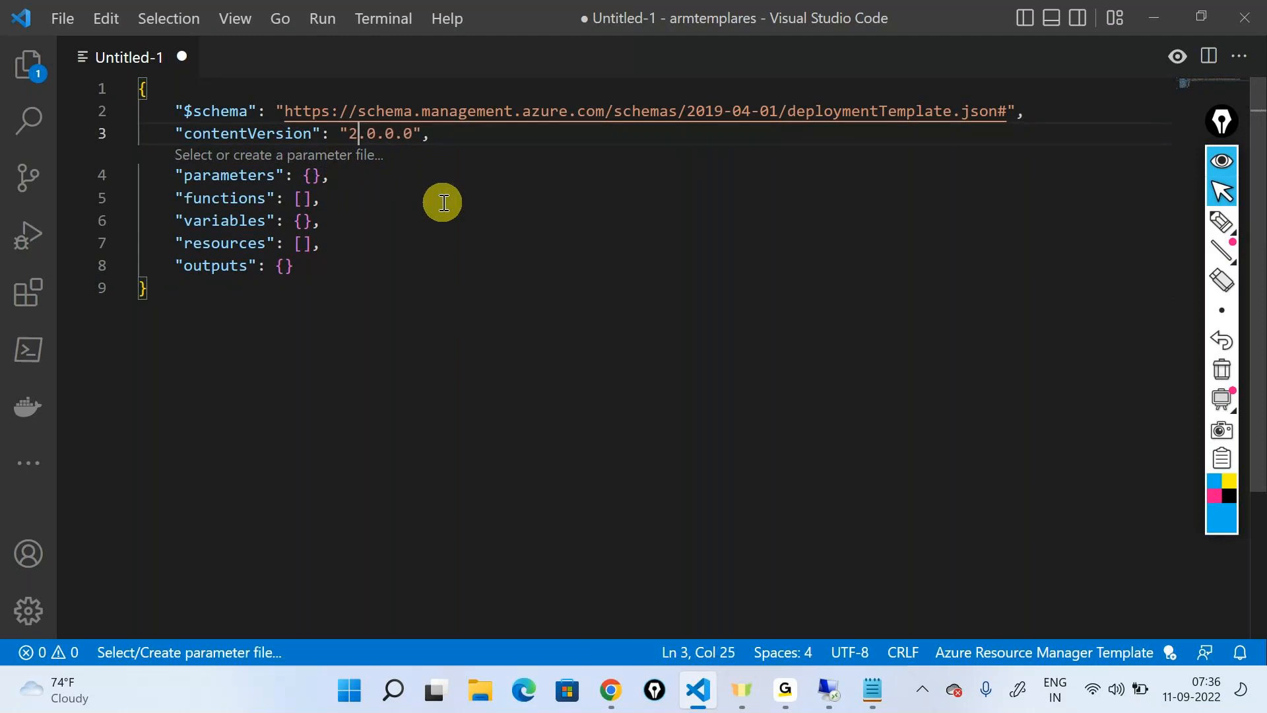
{"action": "key", "text": "BackSpace"}
{"action": "type", "text": "3"}
{"action": "key", "text": "BackSpace"}
{"action": "type", "text": "1"}
Highlight the $schema and contentVersion names and the parameters line of the template in turn
{"action": "double_click", "coordinate": [213, 111]}
{"action": "left_click", "coordinate": [248, 132]}
{"action": "double_click", "coordinate": [248, 132]}
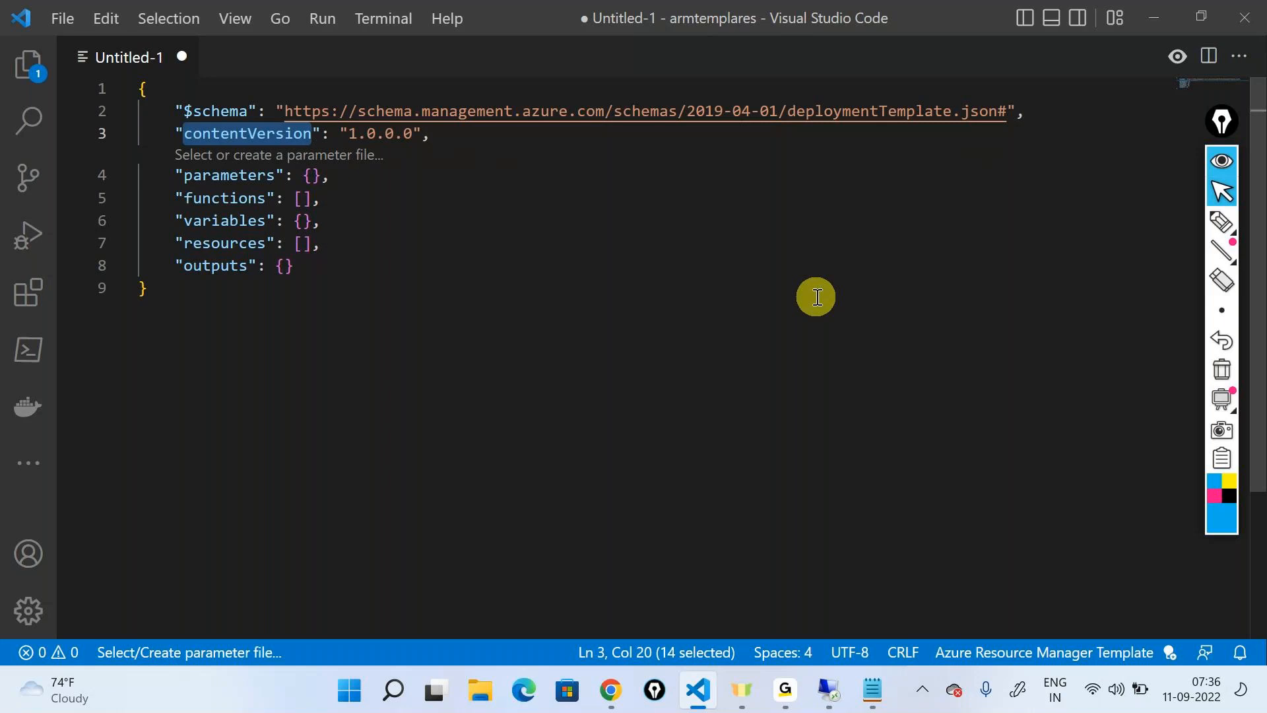
{"action": "left_click_drag", "start_coordinate": [166, 178], "coordinate": [330, 175]}
Delete the functions line from the template, leaving no blank line between parameters and variables
{"action": "left_click", "coordinate": [174, 194]}
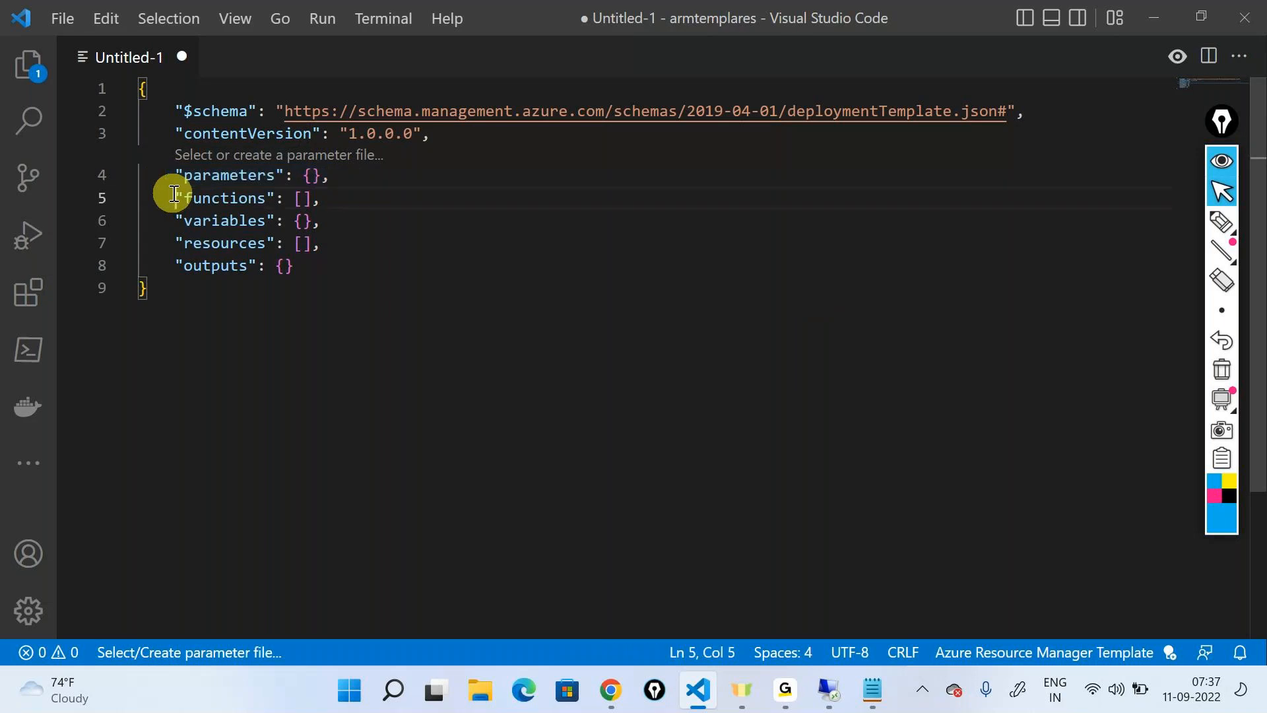
{"action": "left_click_drag", "start_coordinate": [174, 194], "coordinate": [342, 201]}
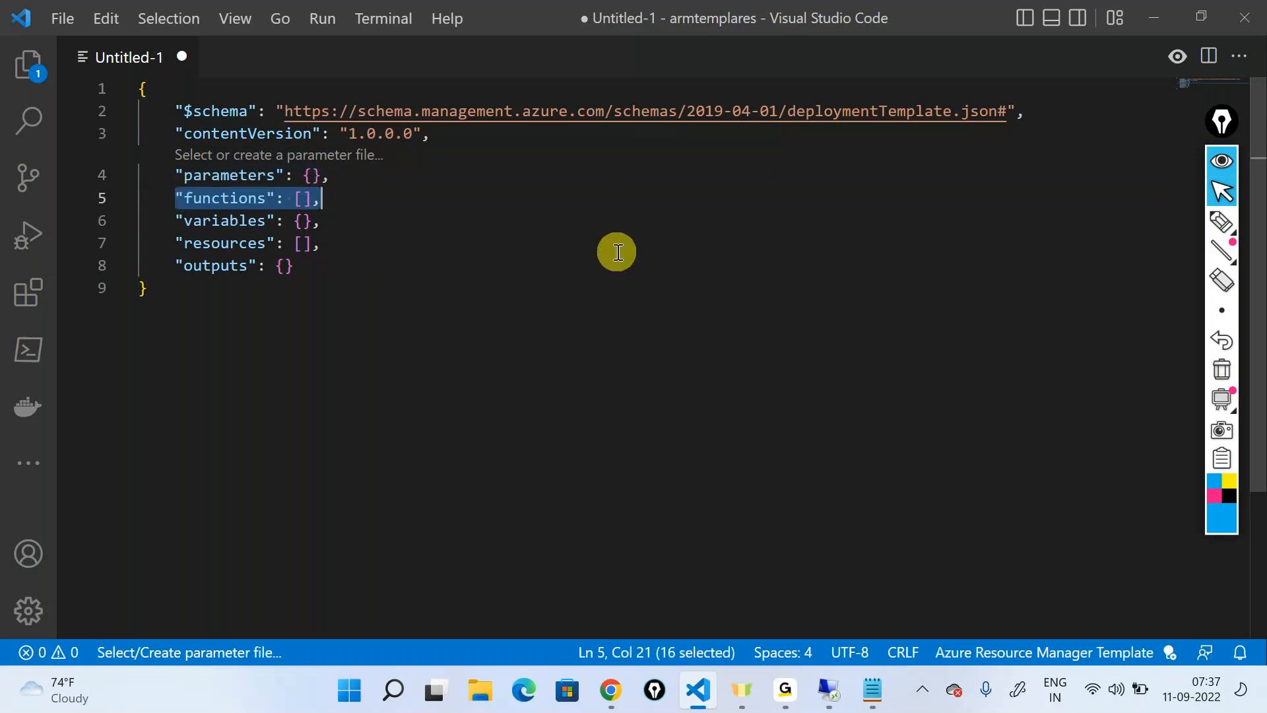
{"action": "key", "text": "Delete"}
{"action": "key", "text": "BackSpace"}
{"action": "key", "text": "BackSpace"}
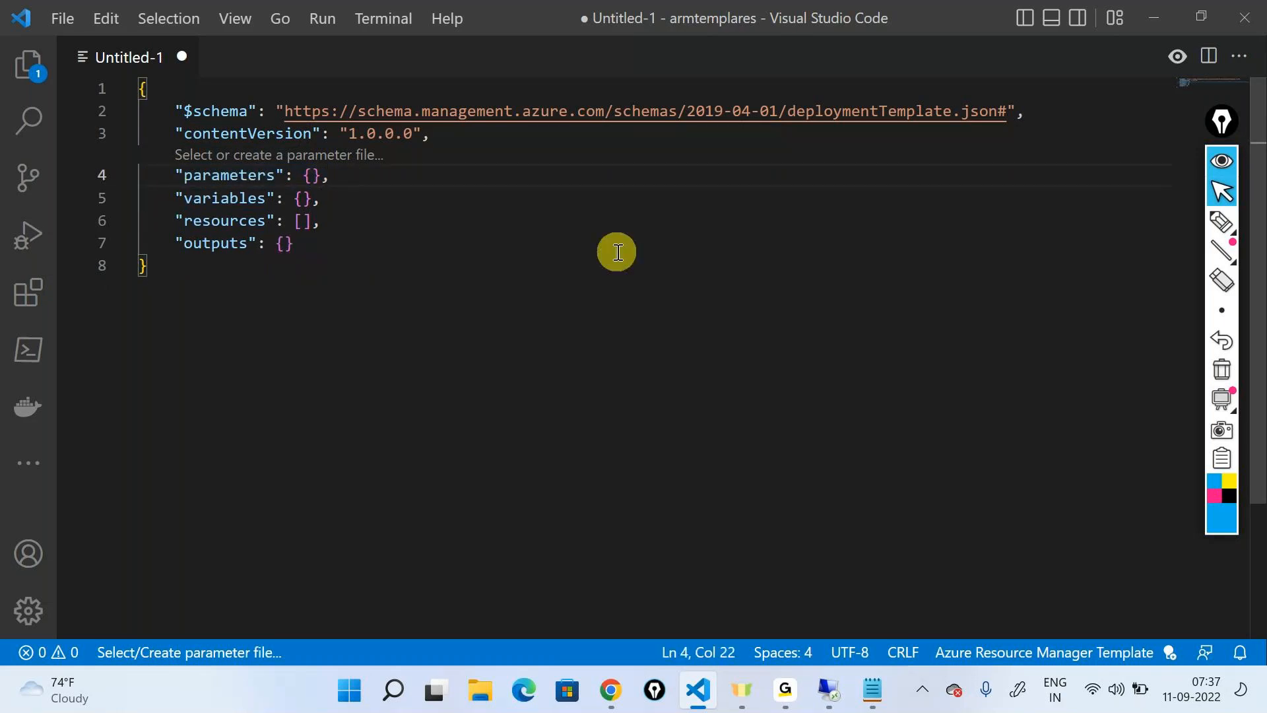
Highlight the remaining variables, resources, outputs and parameters elements in turn, ending with the resources name selected
{"action": "left_click_drag", "start_coordinate": [174, 198], "coordinate": [340, 207]}
{"action": "left_click_drag", "start_coordinate": [175, 220], "coordinate": [326, 227]}
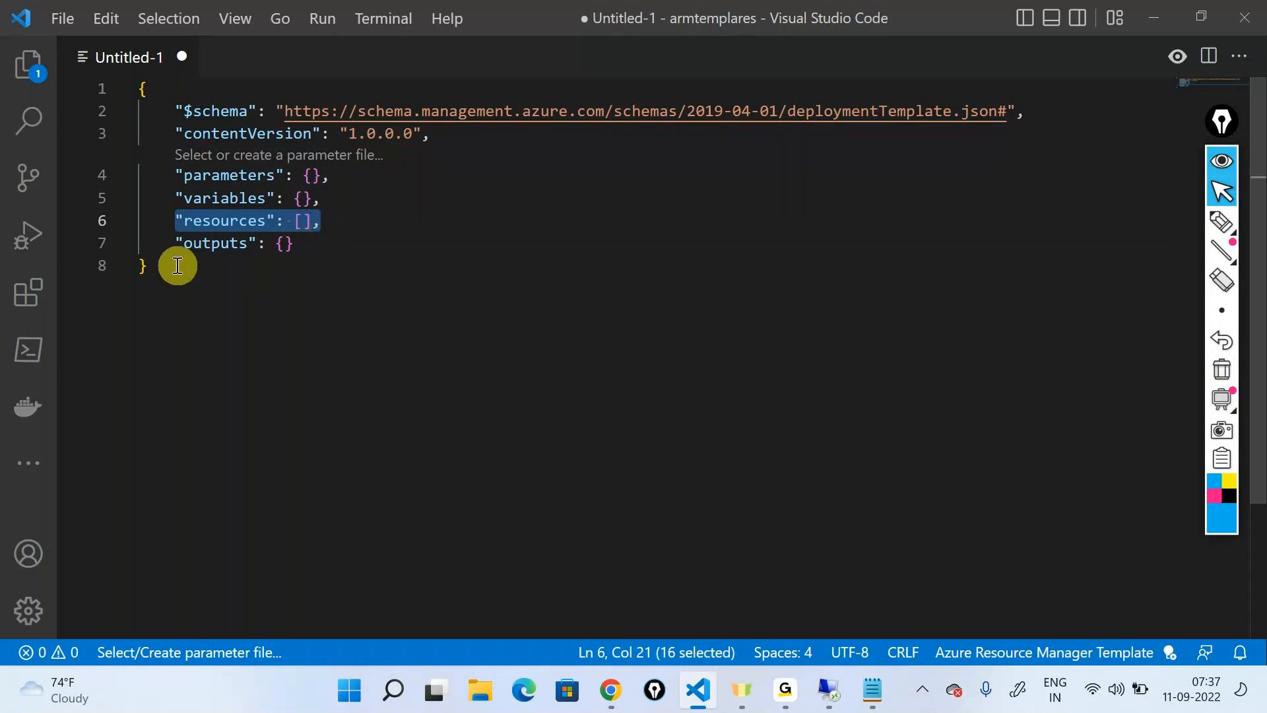
{"action": "left_click_drag", "start_coordinate": [169, 246], "coordinate": [330, 248]}
{"action": "left_click", "coordinate": [381, 268]}
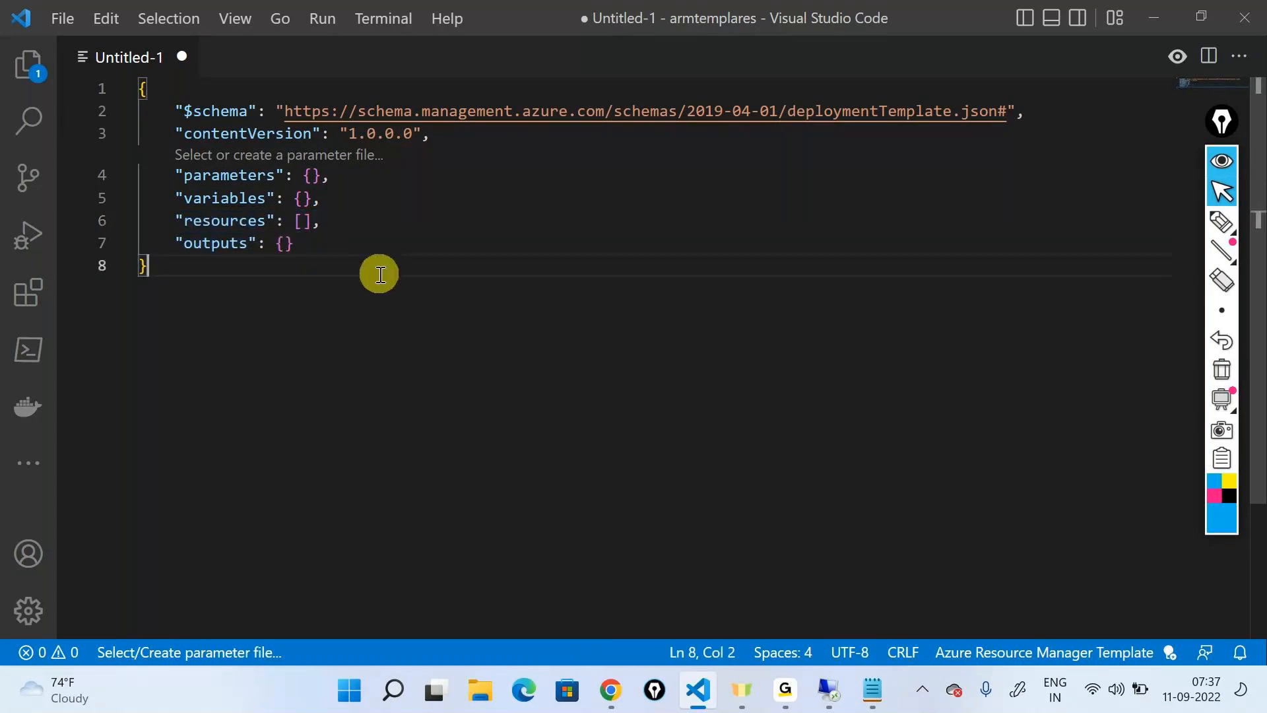
{"action": "left_click", "coordinate": [229, 225]}
{"action": "double_click", "coordinate": [247, 175]}
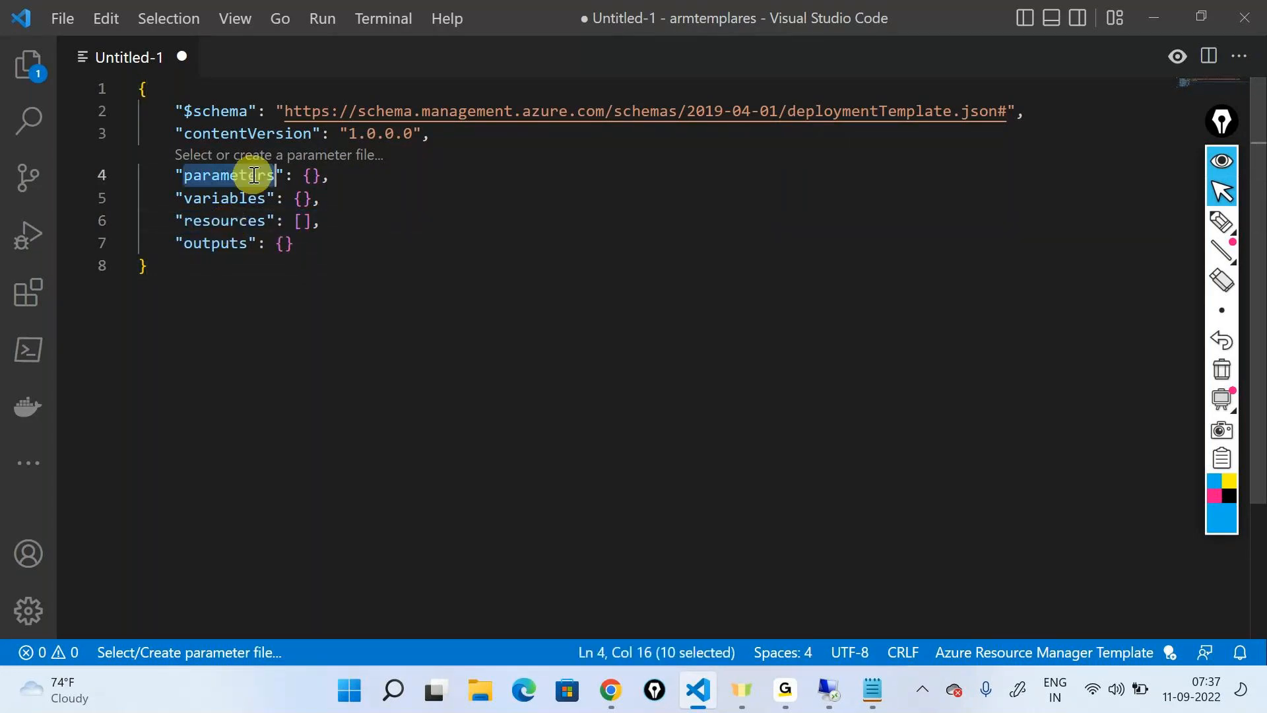
{"action": "double_click", "coordinate": [245, 199]}
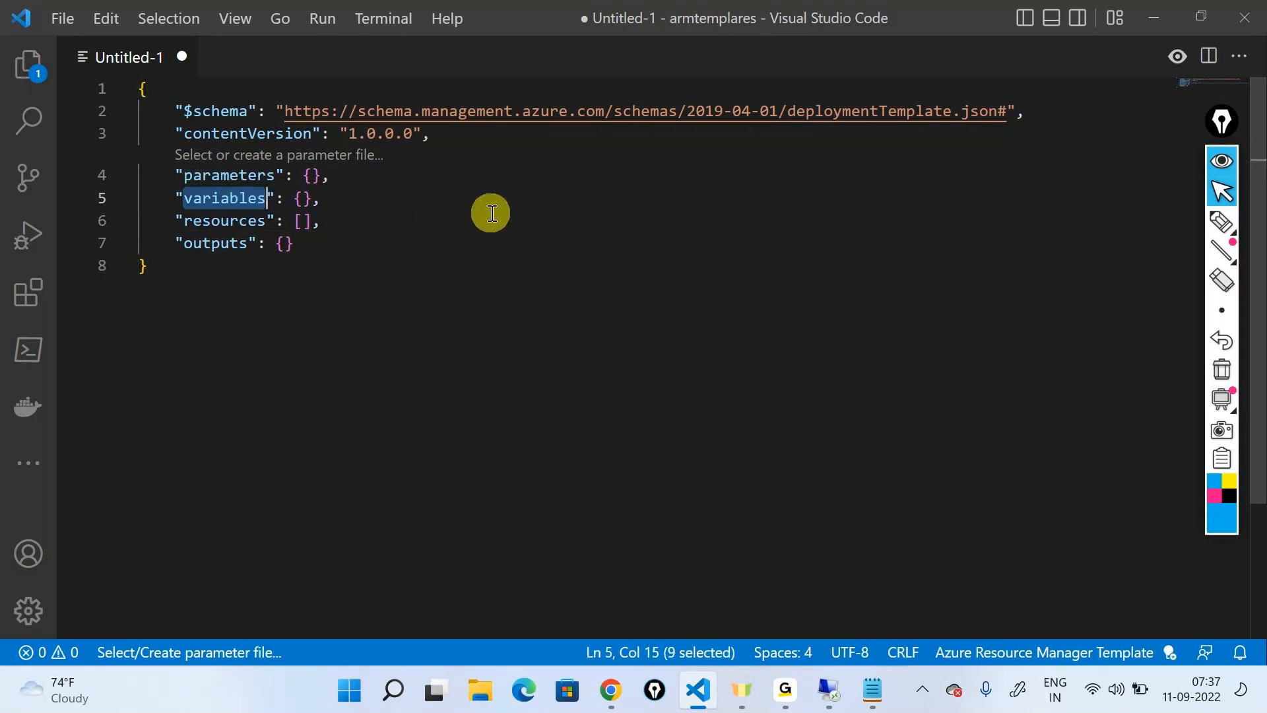
{"action": "left_click", "coordinate": [505, 251]}
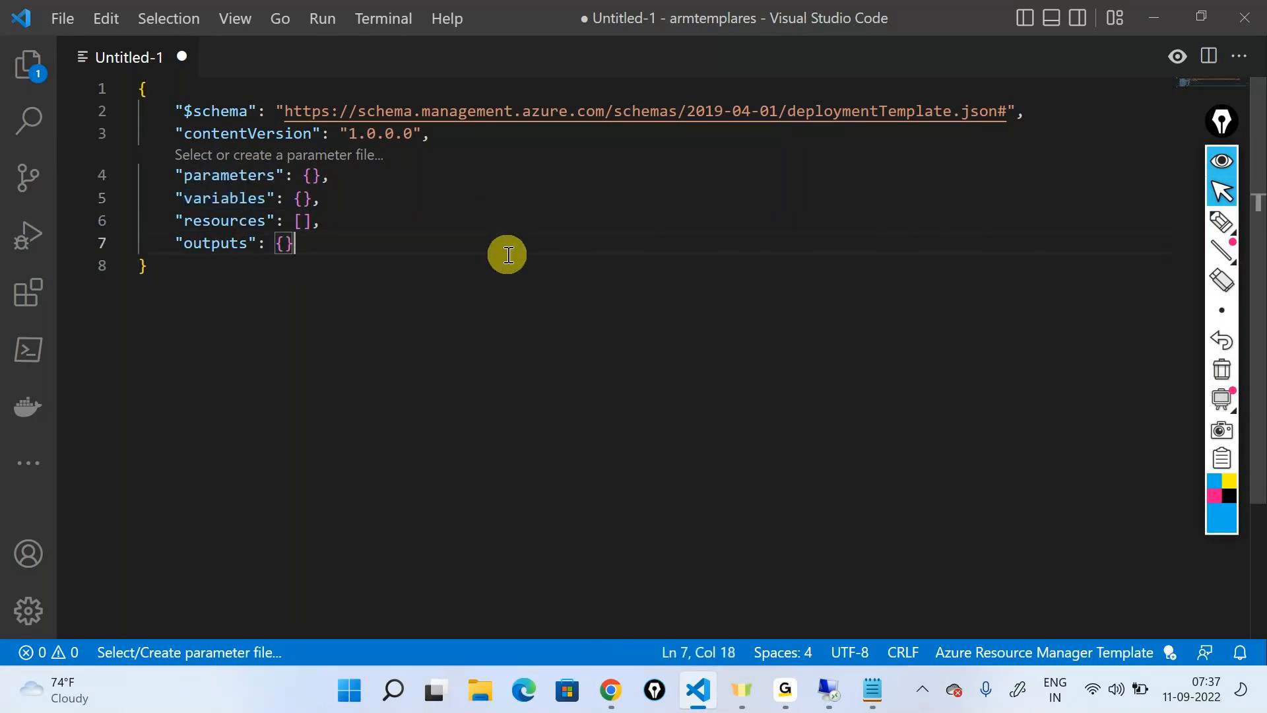
{"action": "double_click", "coordinate": [248, 223]}
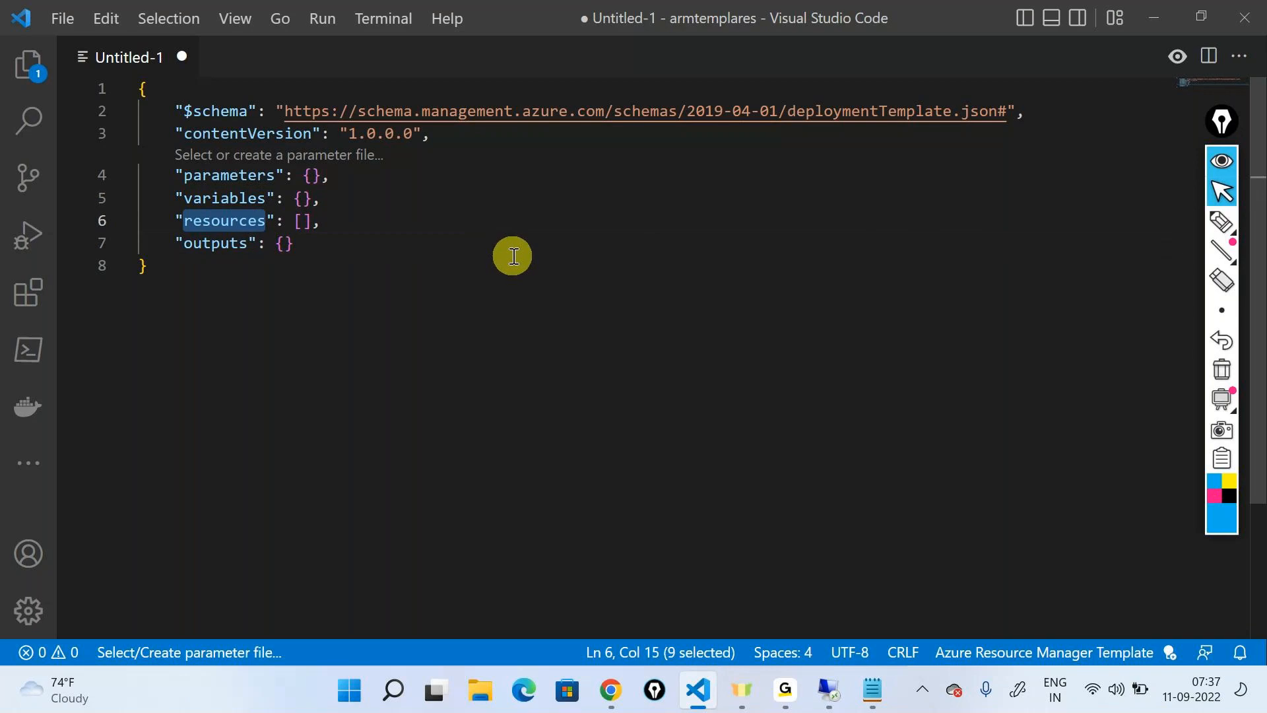
Draw an arrow from the resources line to a boxed "resources" note and a pair of square brackets, and clear the annotations
{"action": "left_click", "coordinate": [1222, 222]}
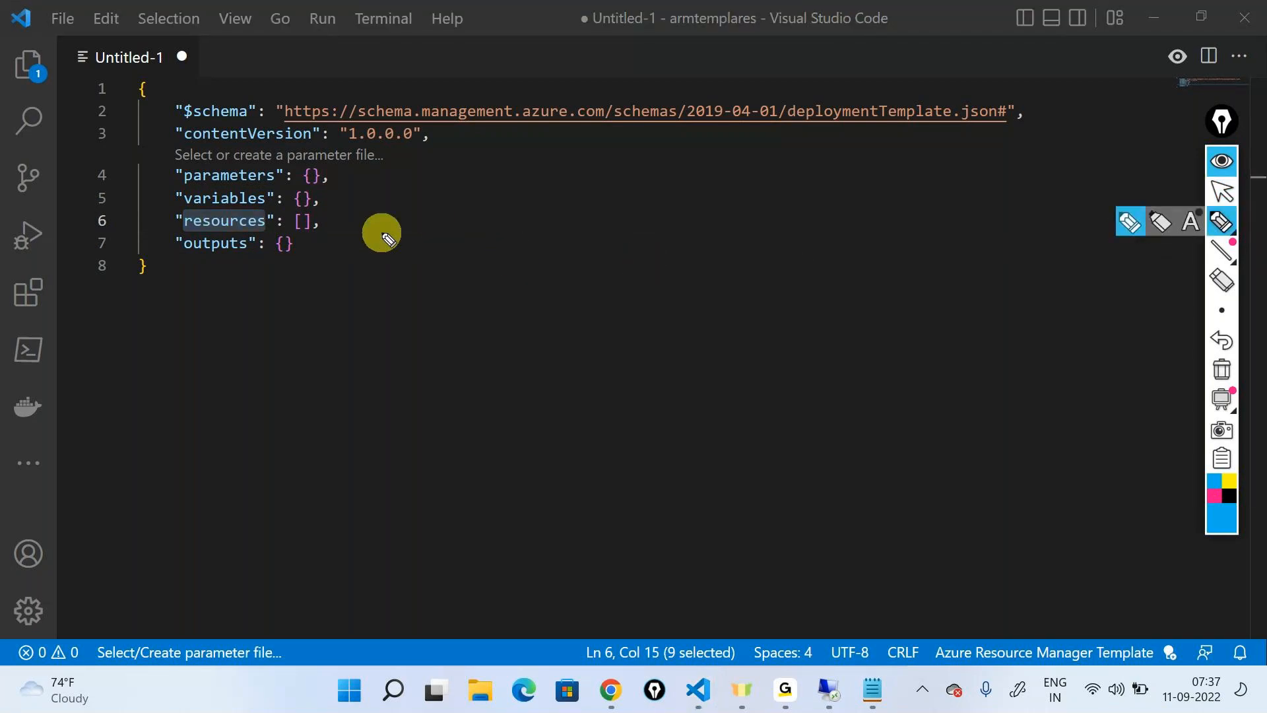
{"action": "mouse_move", "coordinate": [341, 226]}
{"action": "left_mouse_down"}
{"action": "mouse_move", "coordinate": [450, 239]}
{"action": "mouse_move", "coordinate": [637, 173]}
{"action": "mouse_move", "coordinate": [636, 186]}
{"action": "left_mouse_up"}
{"action": "mouse_move", "coordinate": [476, 268]}
{"action": "left_mouse_down"}
{"action": "mouse_move", "coordinate": [693, 156]}
{"action": "mouse_move", "coordinate": [484, 243]}
{"action": "left_mouse_up"}
{"action": "mouse_move", "coordinate": [729, 186]}
{"action": "left_mouse_down"}
{"action": "mouse_move", "coordinate": [797, 172]}
{"action": "mouse_move", "coordinate": [783, 190]}
{"action": "left_mouse_up"}
{"action": "mouse_move", "coordinate": [860, 152]}
{"action": "left_mouse_down"}
{"action": "mouse_move", "coordinate": [851, 193]}
{"action": "mouse_move", "coordinate": [922, 152]}
{"action": "left_mouse_up"}
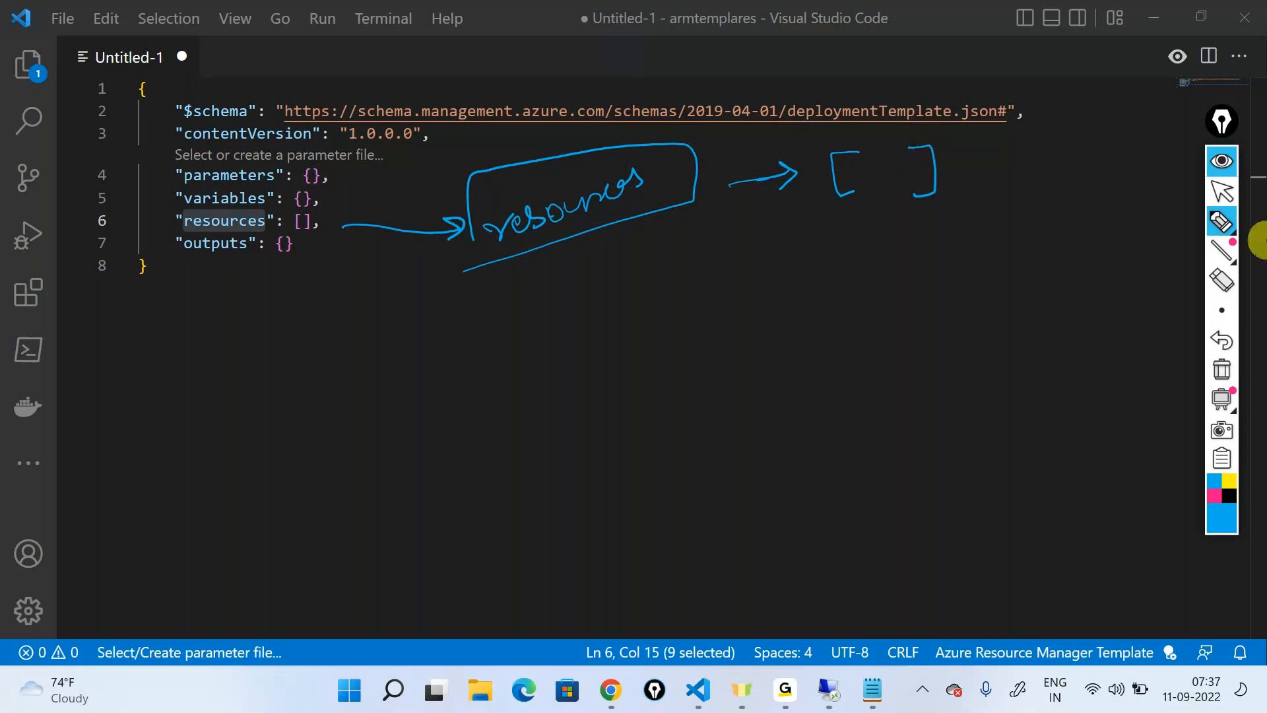
{"action": "left_click", "coordinate": [1222, 369]}
{"action": "mouse_move", "coordinate": [1236, 243]}
{"action": "left_click", "coordinate": [1222, 191]}
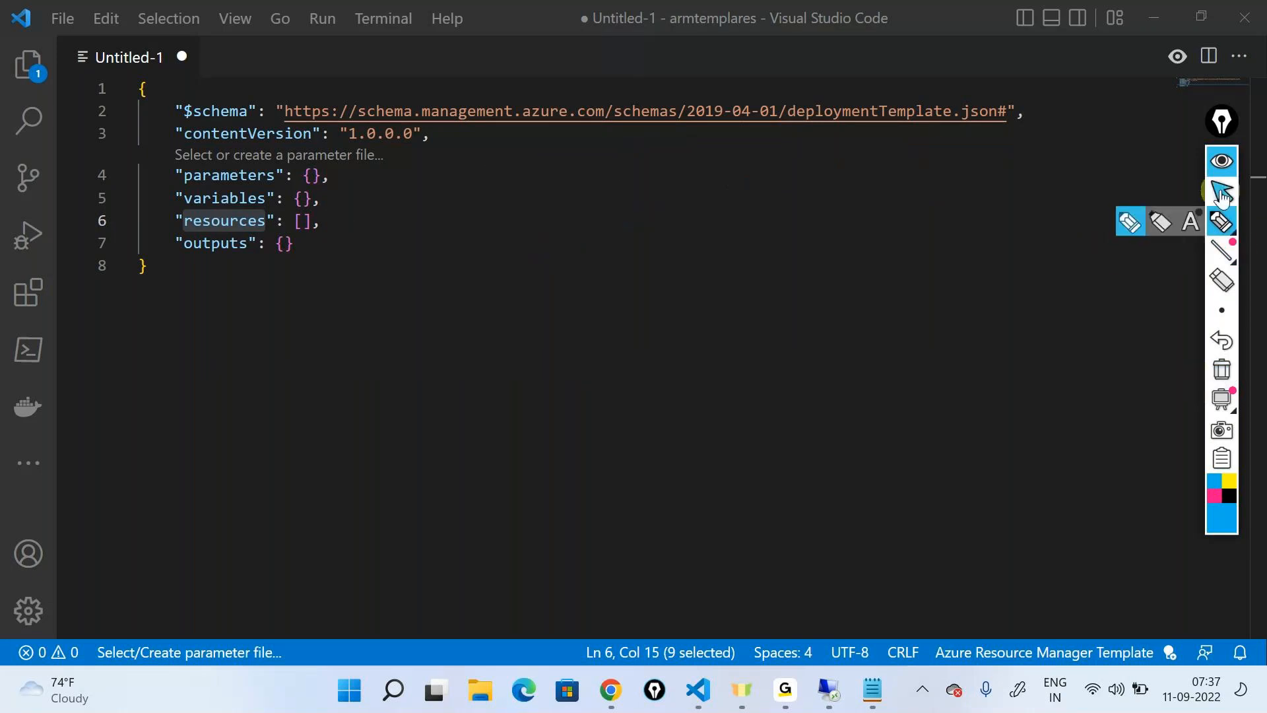
Expand the empty resources array onto separate lines and enter "arm-storage" inside it to list matching snippets
{"action": "left_click", "coordinate": [303, 219]}
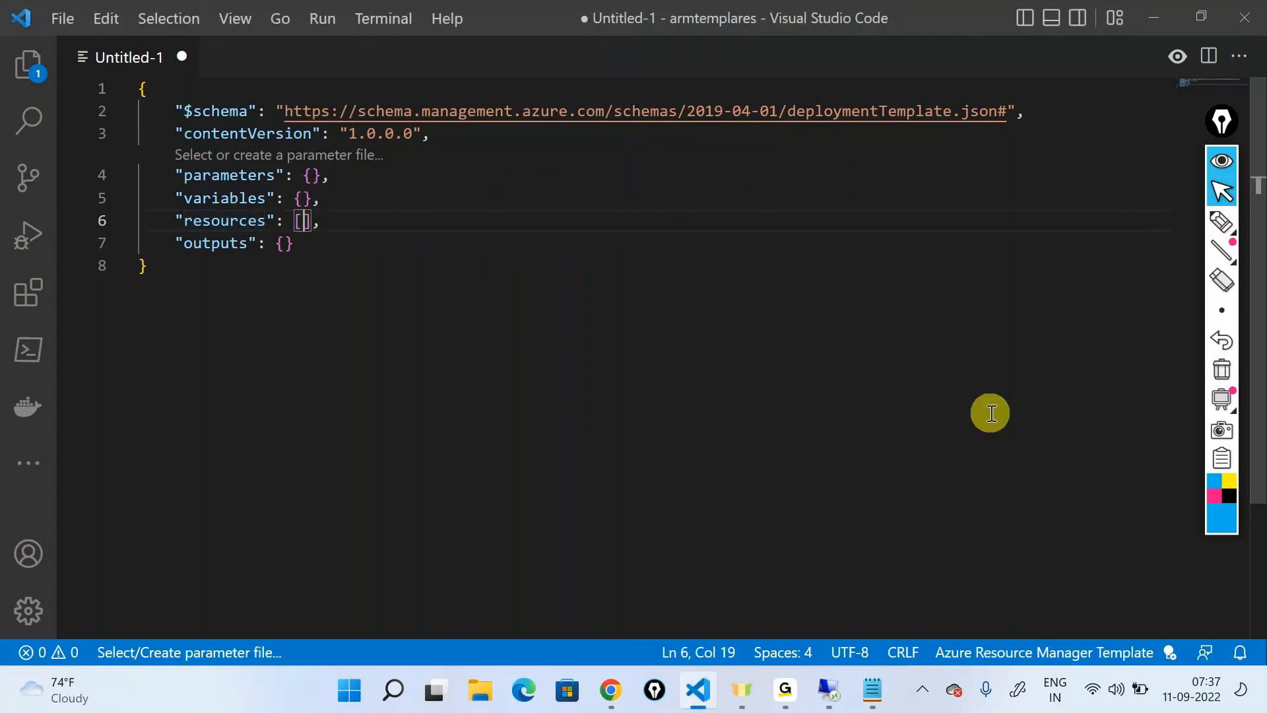
{"action": "key", "text": "Return"}
{"action": "key", "text": "Return"}
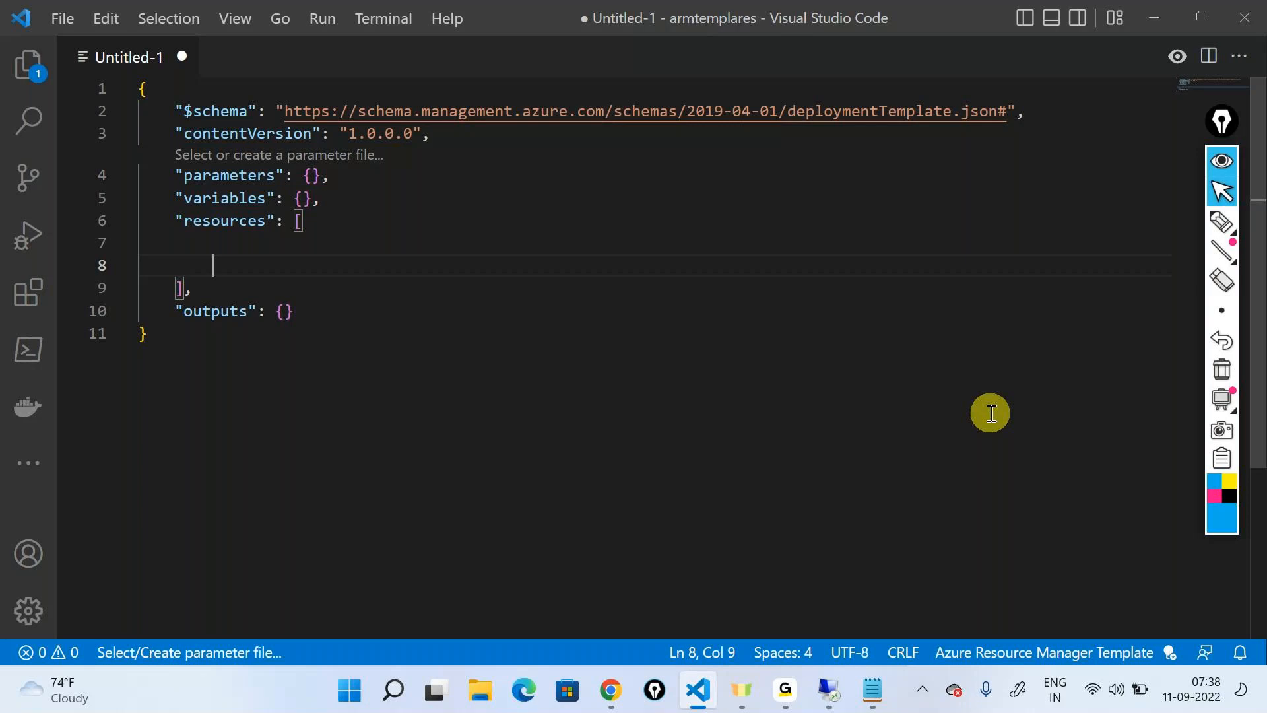
{"action": "type", "text": "a"}
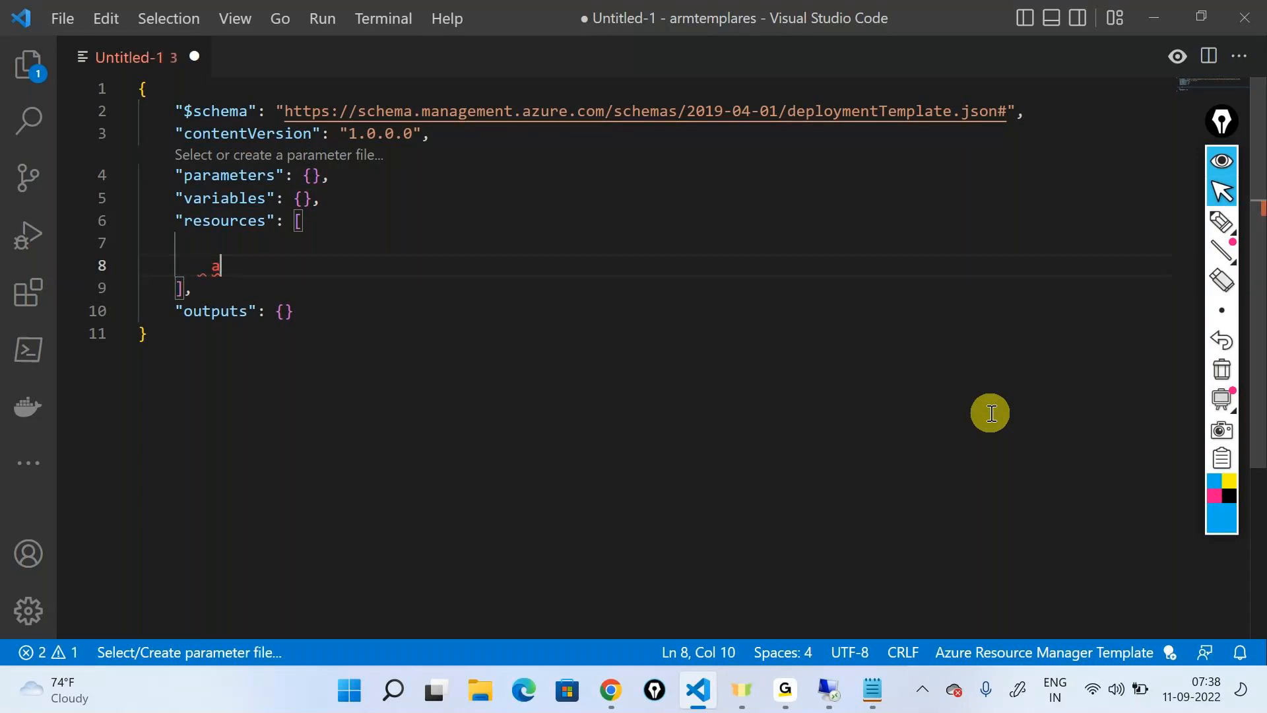
{"action": "key", "text": "ctrl+space"}
{"action": "type", "text": "rm"}
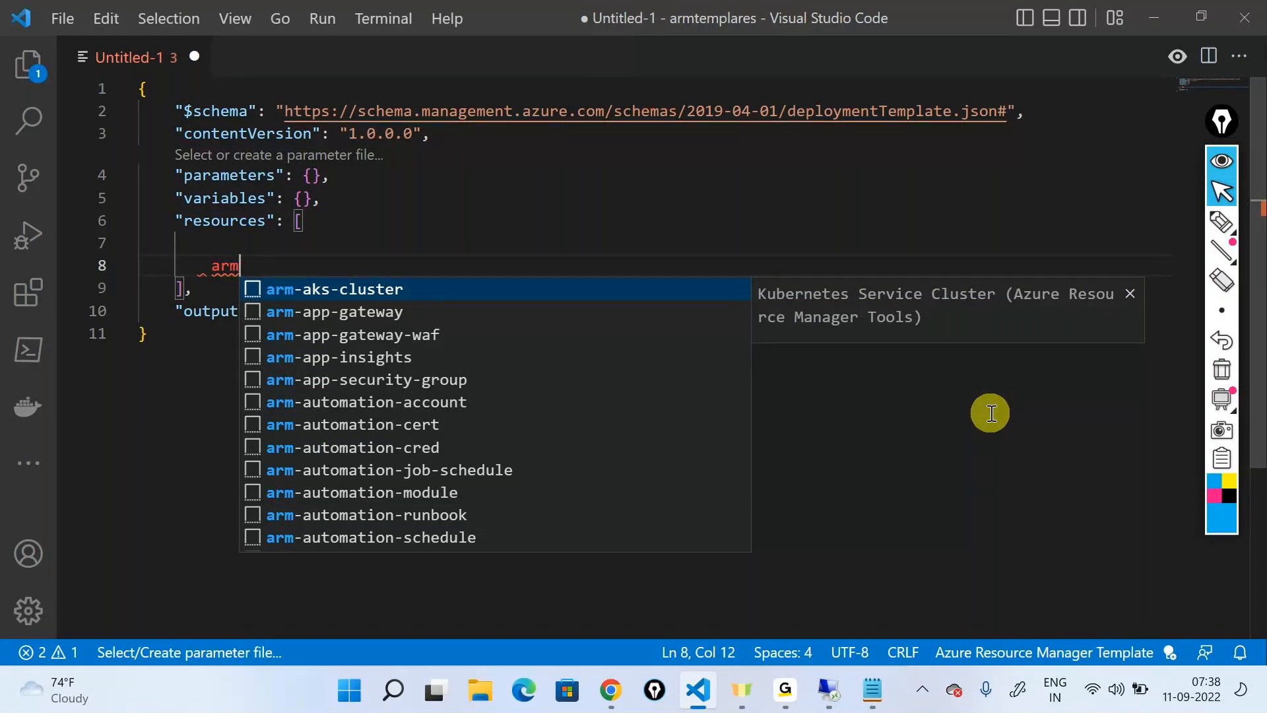
{"action": "type", "text": "-"}
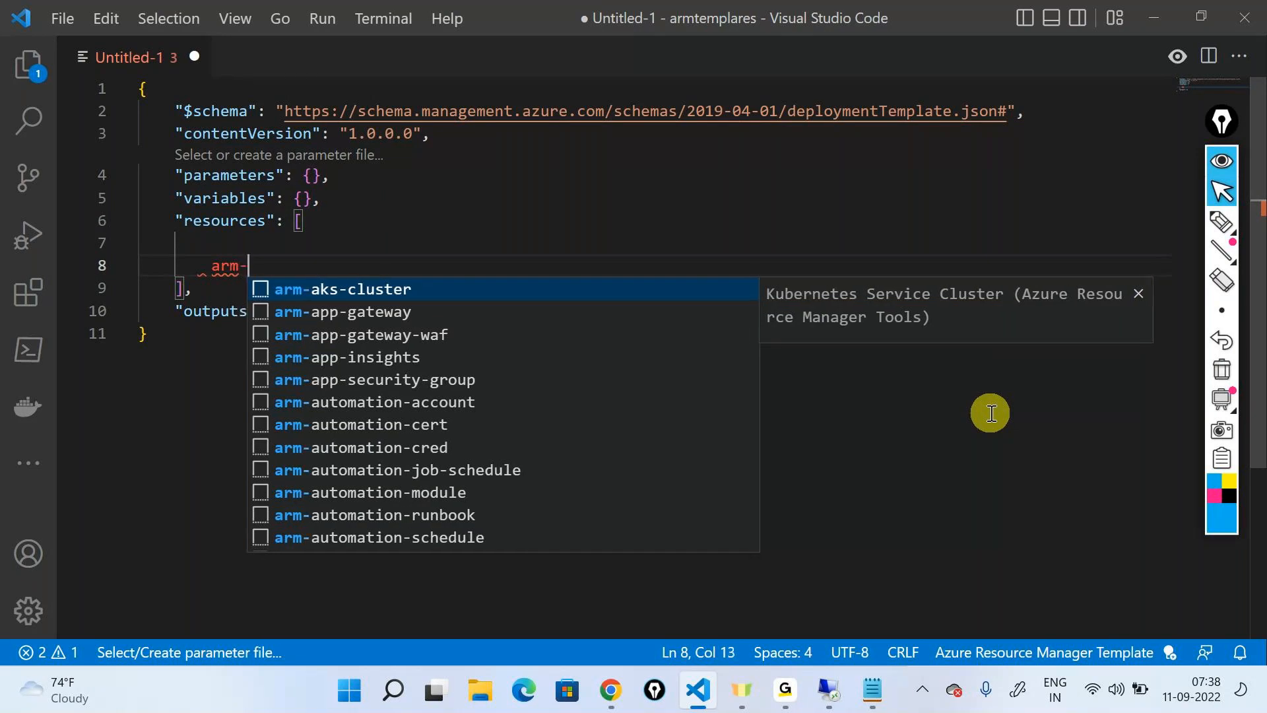
{"action": "type", "text": "stora"}
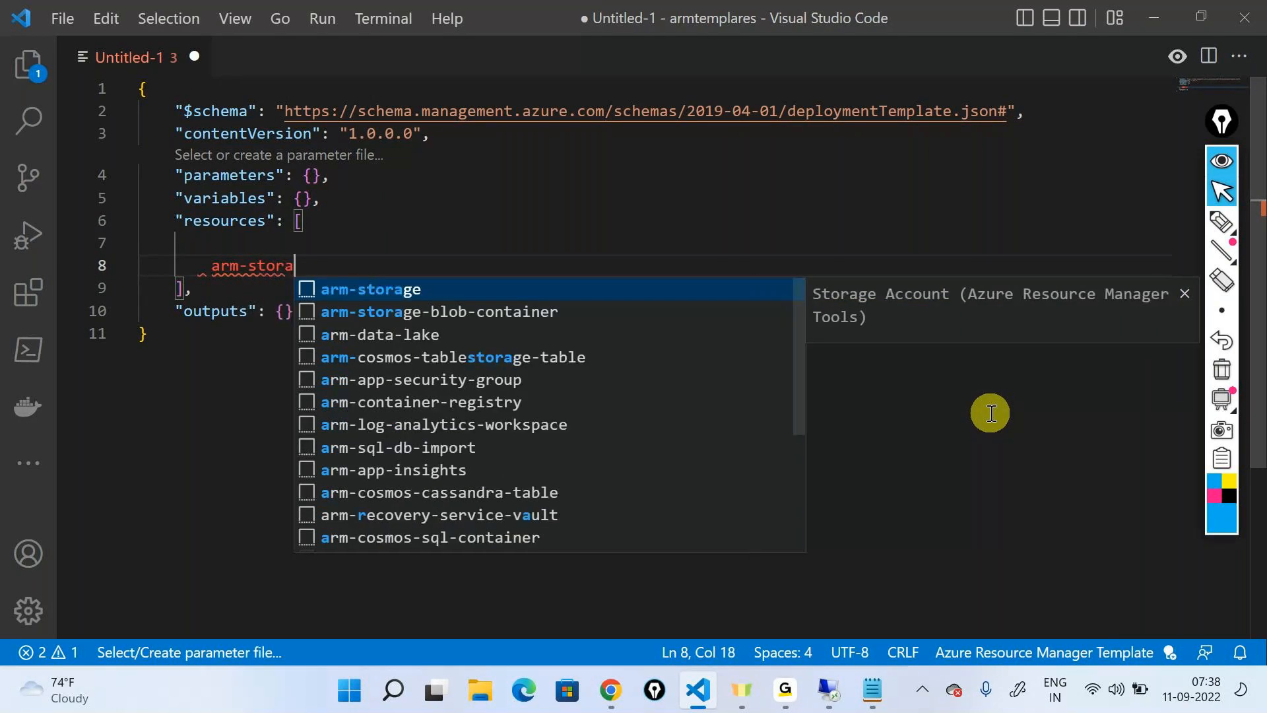
{"action": "type", "text": "ge"}
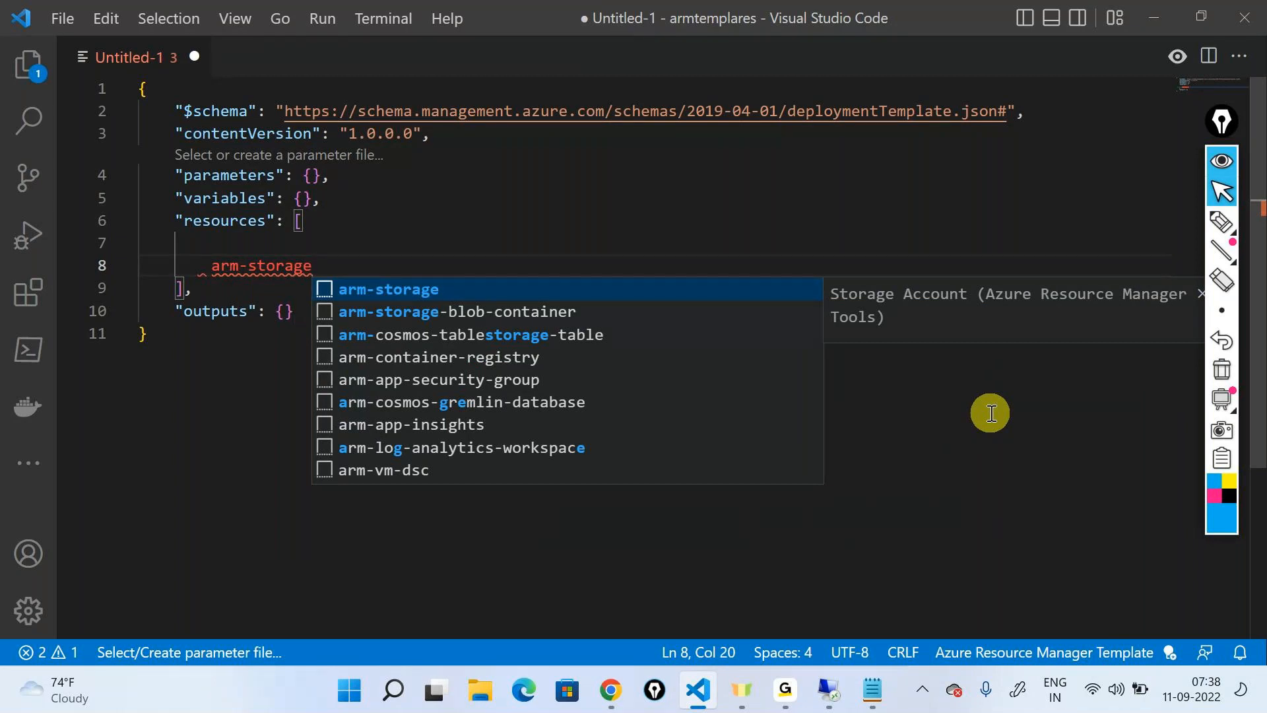
Browse the arm-storage snippet suggestions and insert the arm-storage Storage Account snippet into the resources array
{"action": "key", "text": "Down"}
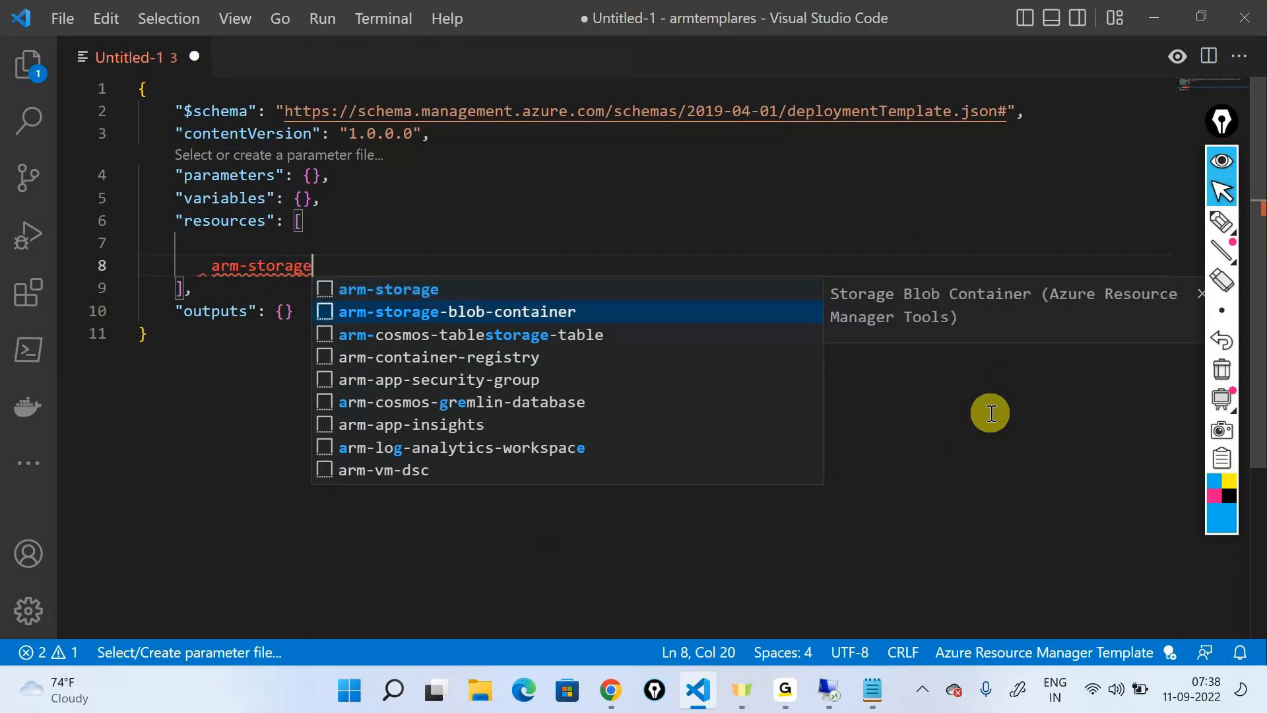
{"action": "key", "text": "Up"}
{"action": "key", "text": "Down"}
{"action": "key", "text": "Down"}
{"action": "key", "text": "Down"}
{"action": "key", "text": "Down"}
{"action": "key", "text": "Up"}
{"action": "key", "text": "Up"}
{"action": "key", "text": "Up"}
{"action": "key", "text": "Up"}
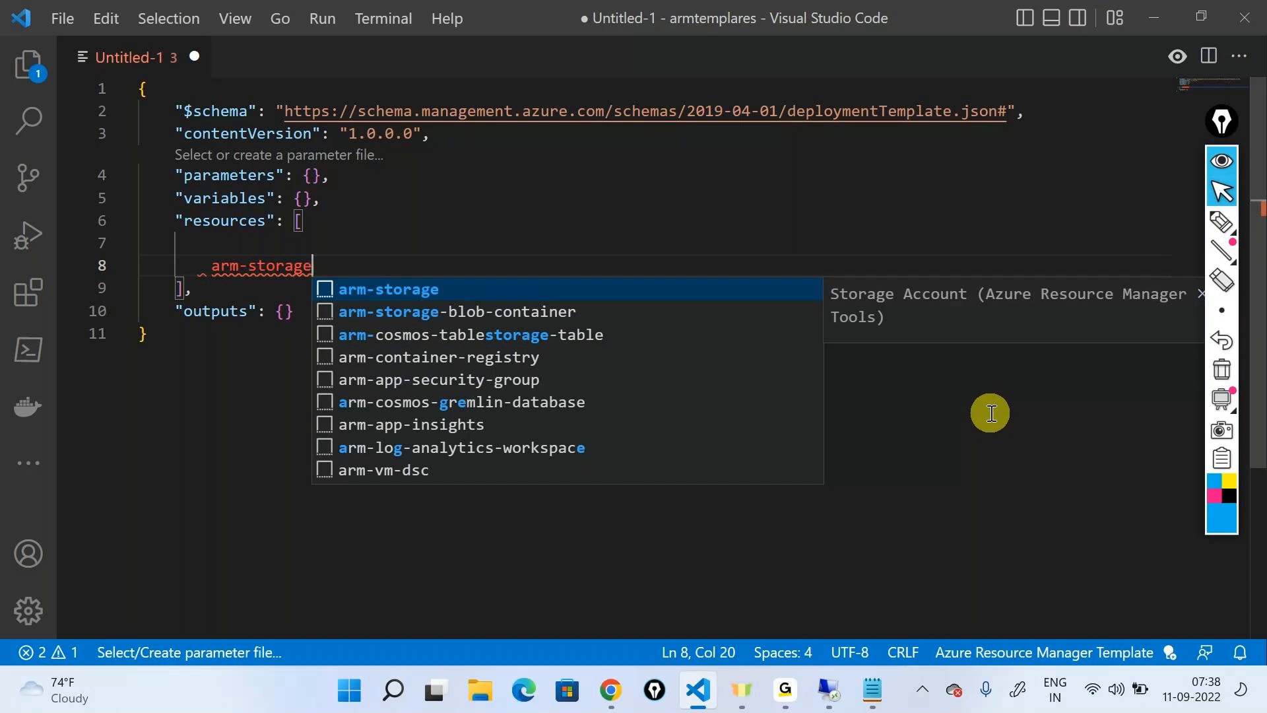
{"action": "key", "text": "Return"}
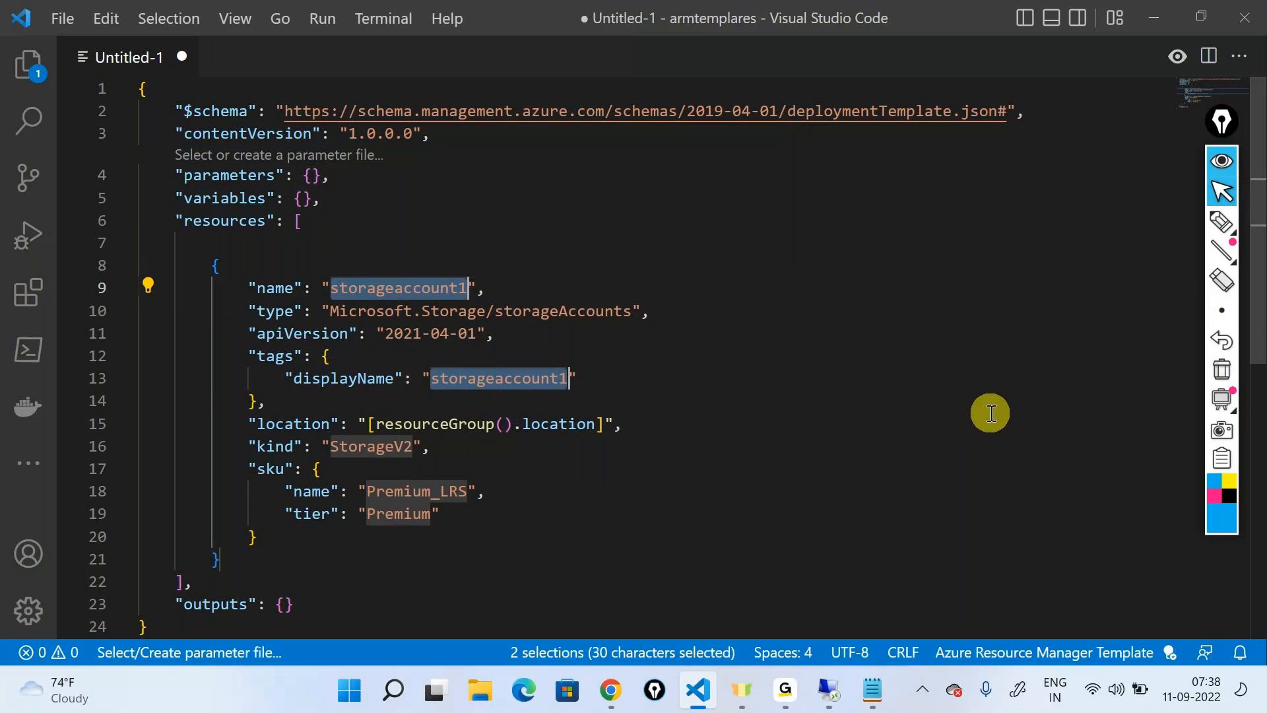
{"action": "key", "text": "Escape"}
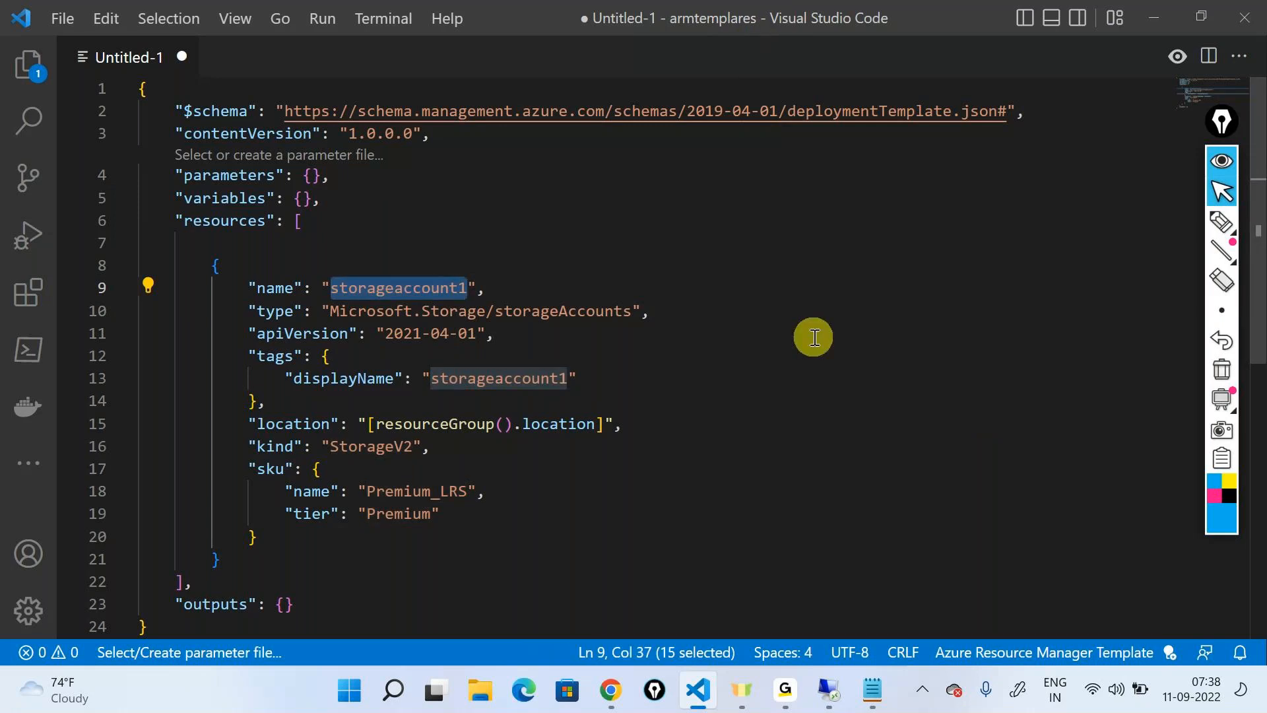
Delete the entire template content and insert a fresh ARM template skeleton from the snippet suggestions
{"action": "key", "text": "ctrl+a"}
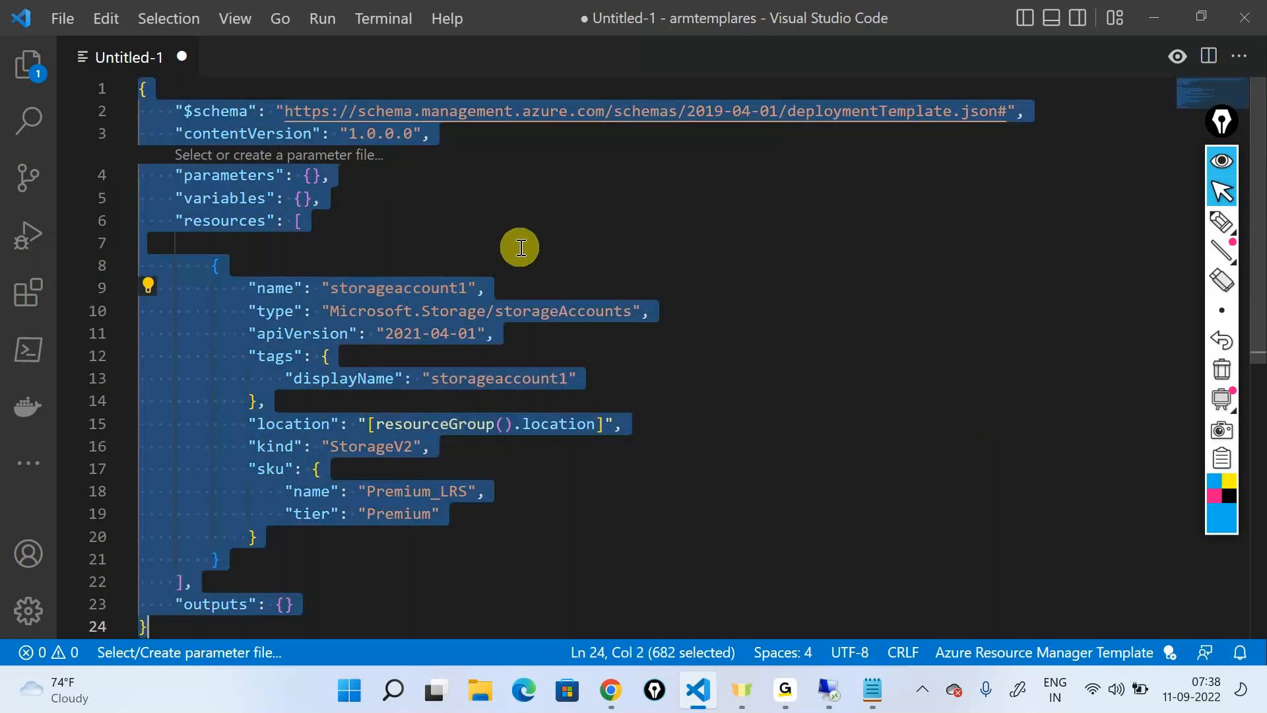
{"action": "key", "text": "Delete"}
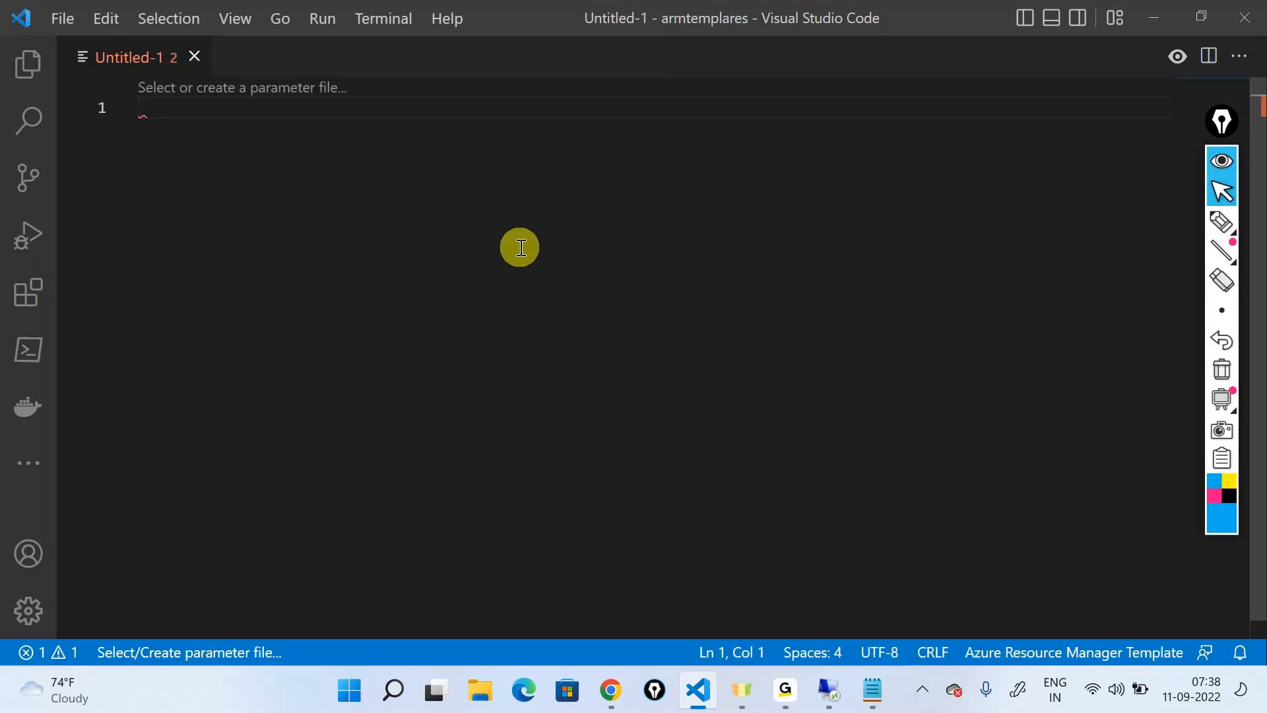
{"action": "type", "text": "ar"}
{"action": "key", "text": "Return"}
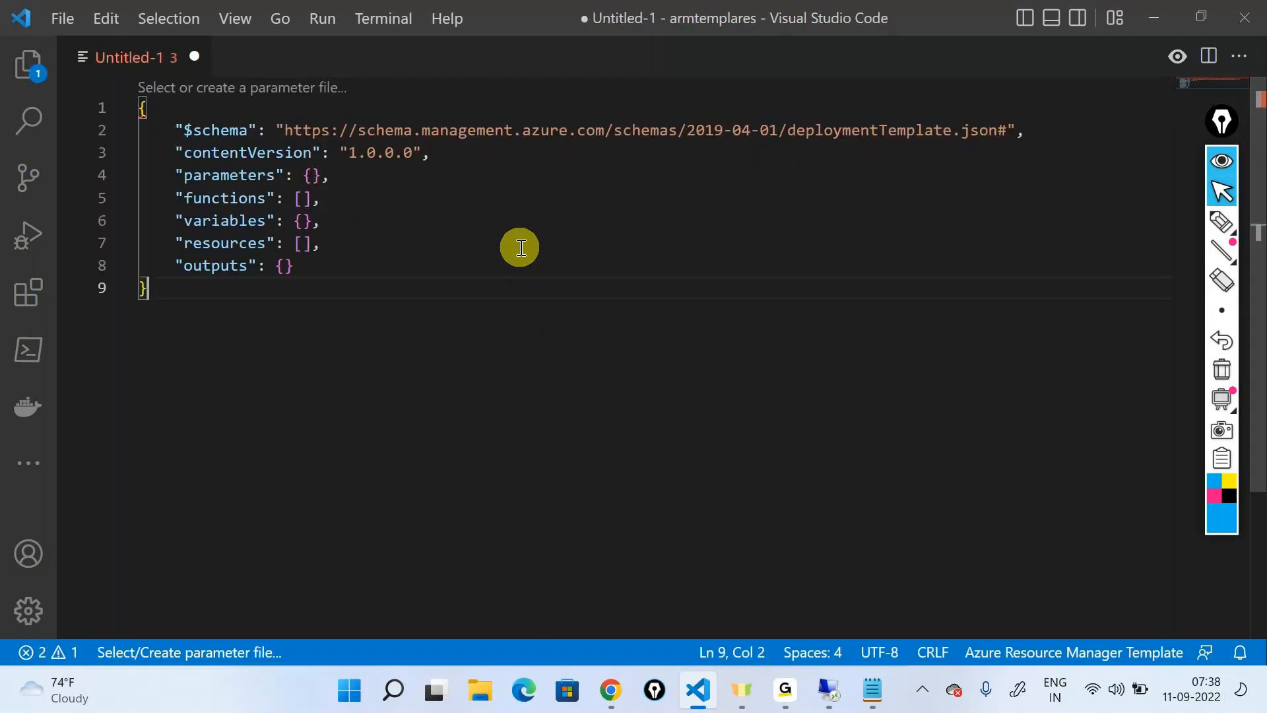
Insert the arm-storage Storage Account snippet on a new line inside the empty resources array
{"action": "left_click", "coordinate": [301, 243]}
{"action": "key", "text": "Return"}
{"action": "type", "text": "arm"}
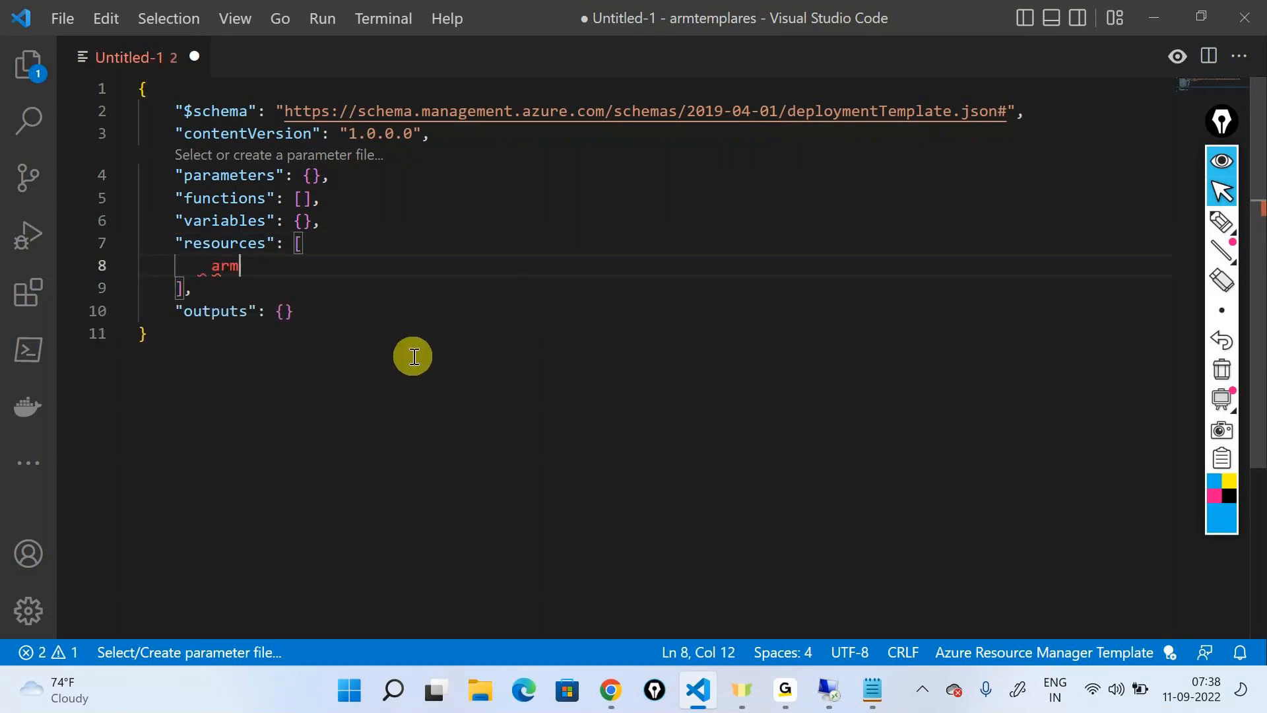
{"action": "type", "text": "-stor"}
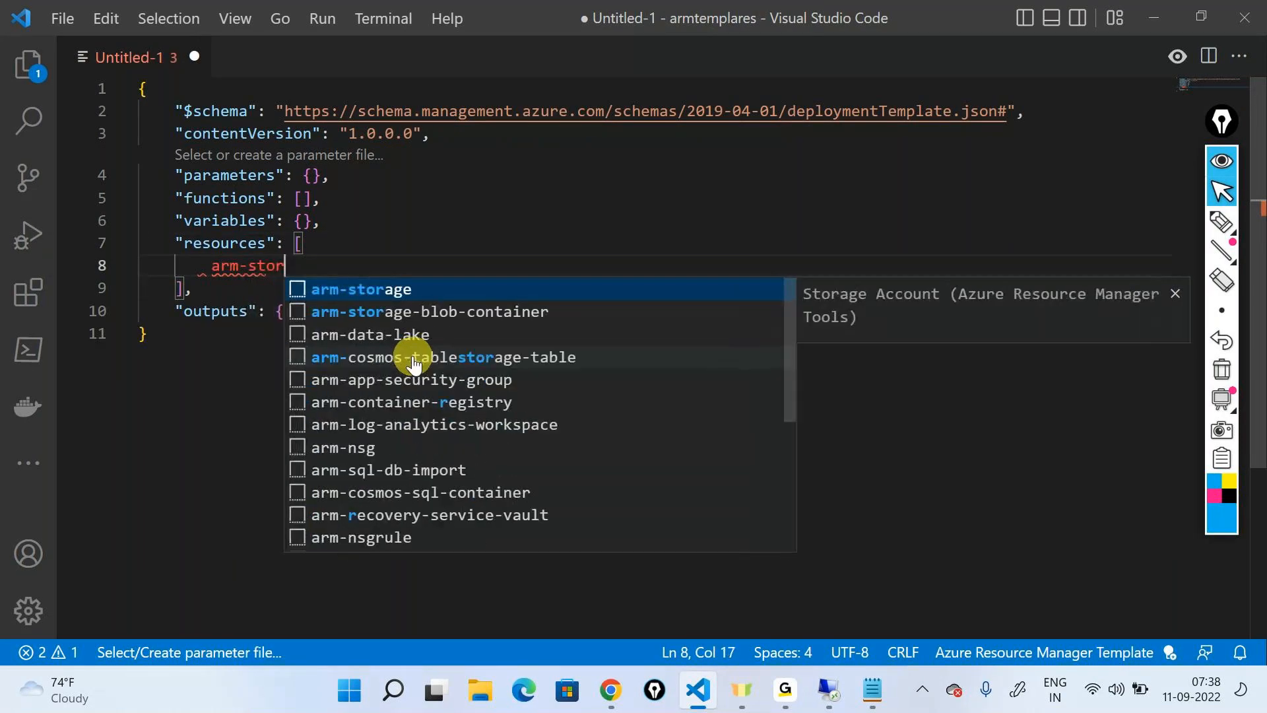
{"action": "type", "text": "a"}
{"action": "key", "text": "Return"}
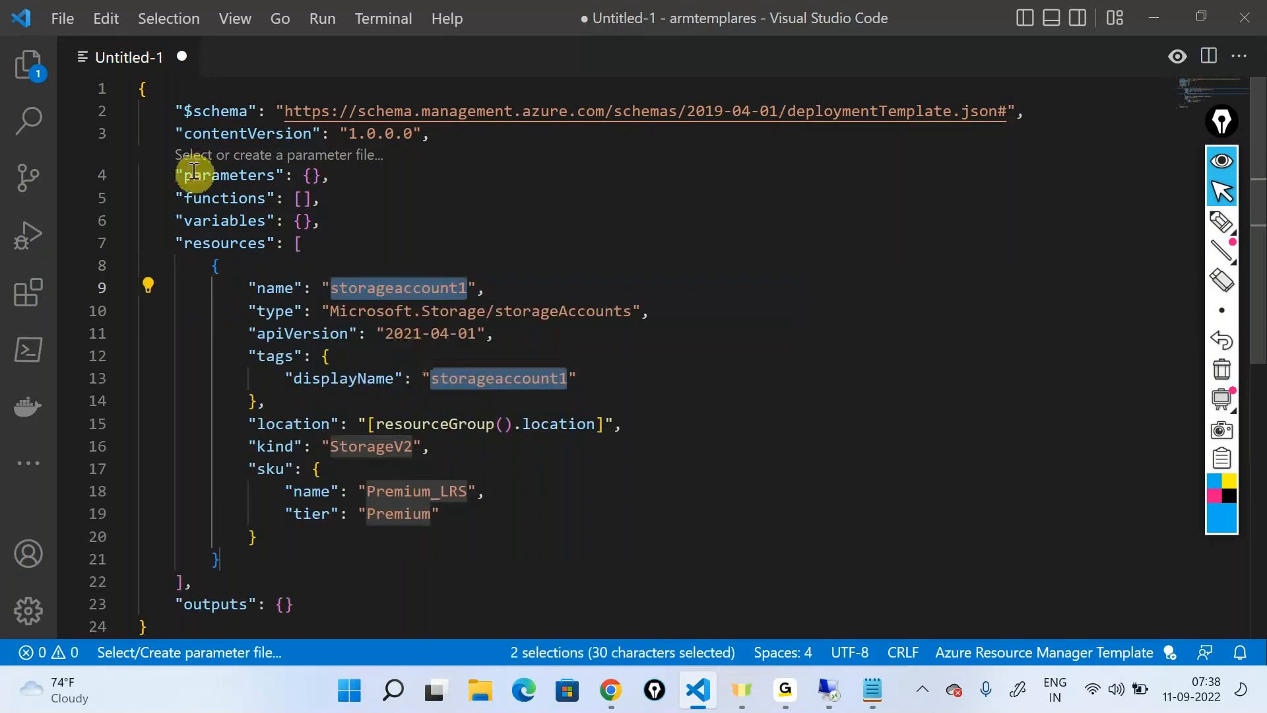
Highlight the whole storage account block in the resources array, glancing at the Notepad notes in between
{"action": "left_click_drag", "start_coordinate": [221, 559], "coordinate": [206, 266]}
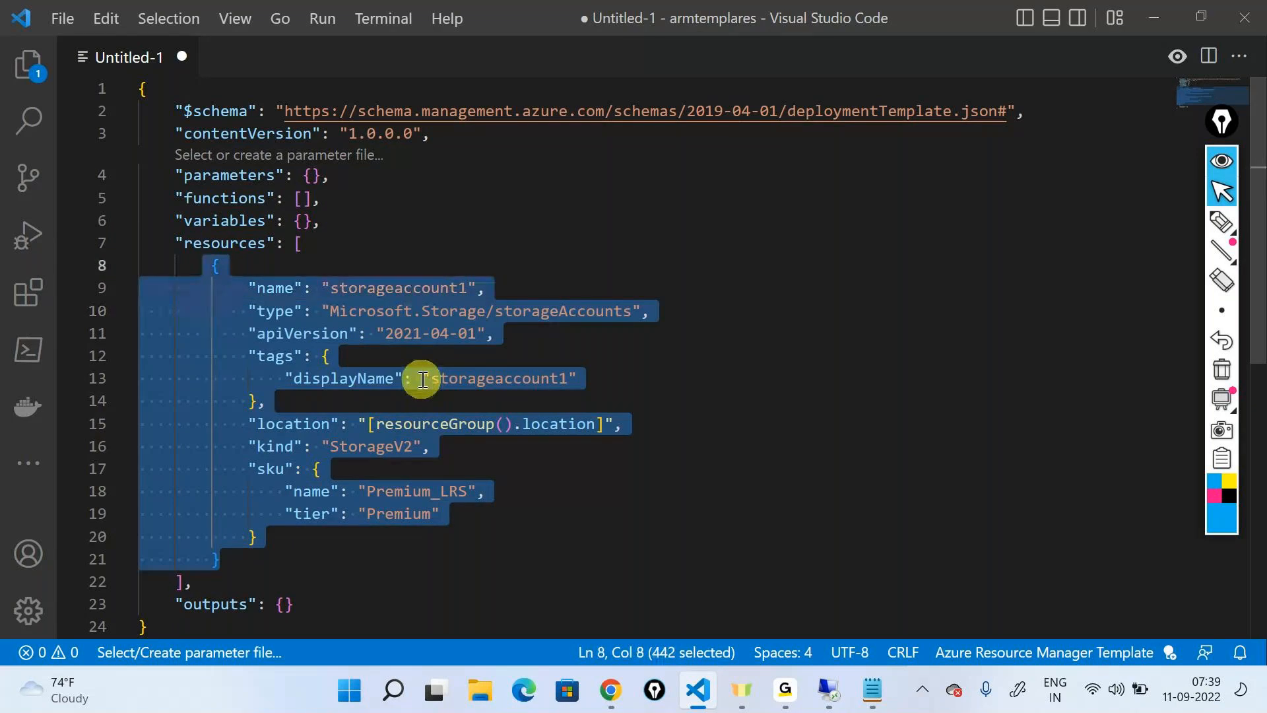
{"action": "left_click", "coordinate": [766, 350]}
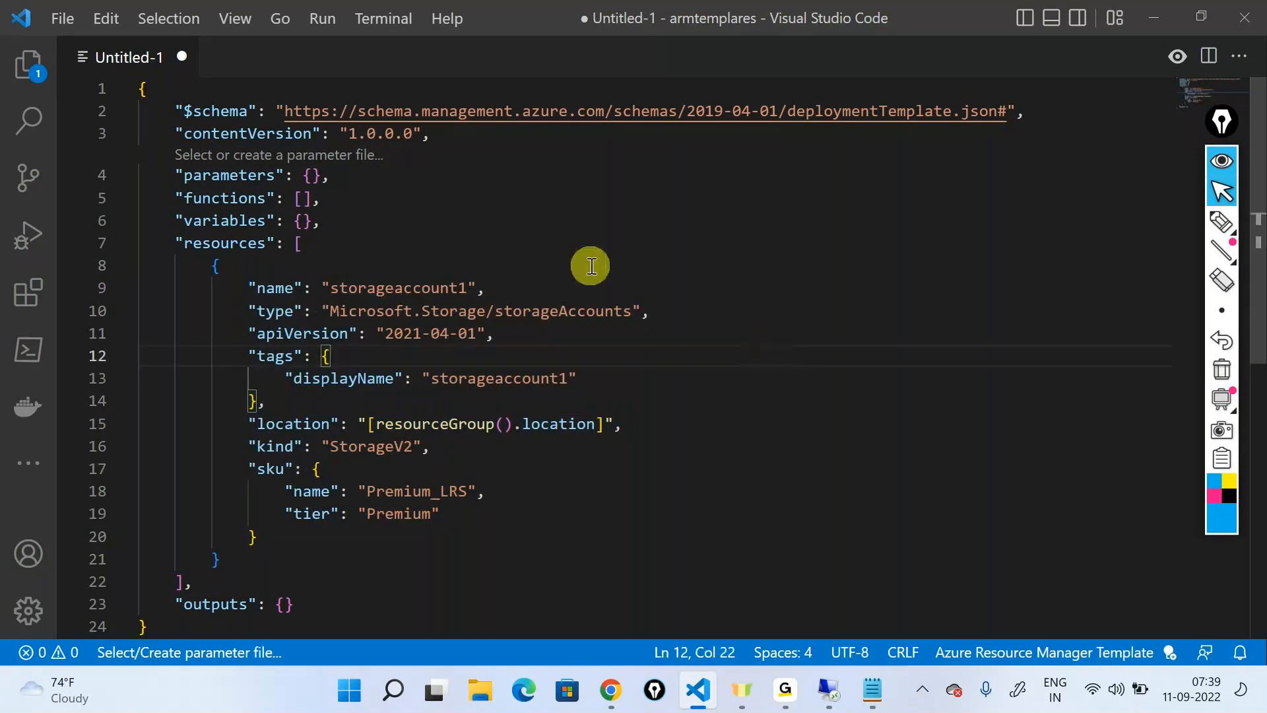
{"action": "left_click", "coordinate": [875, 692]}
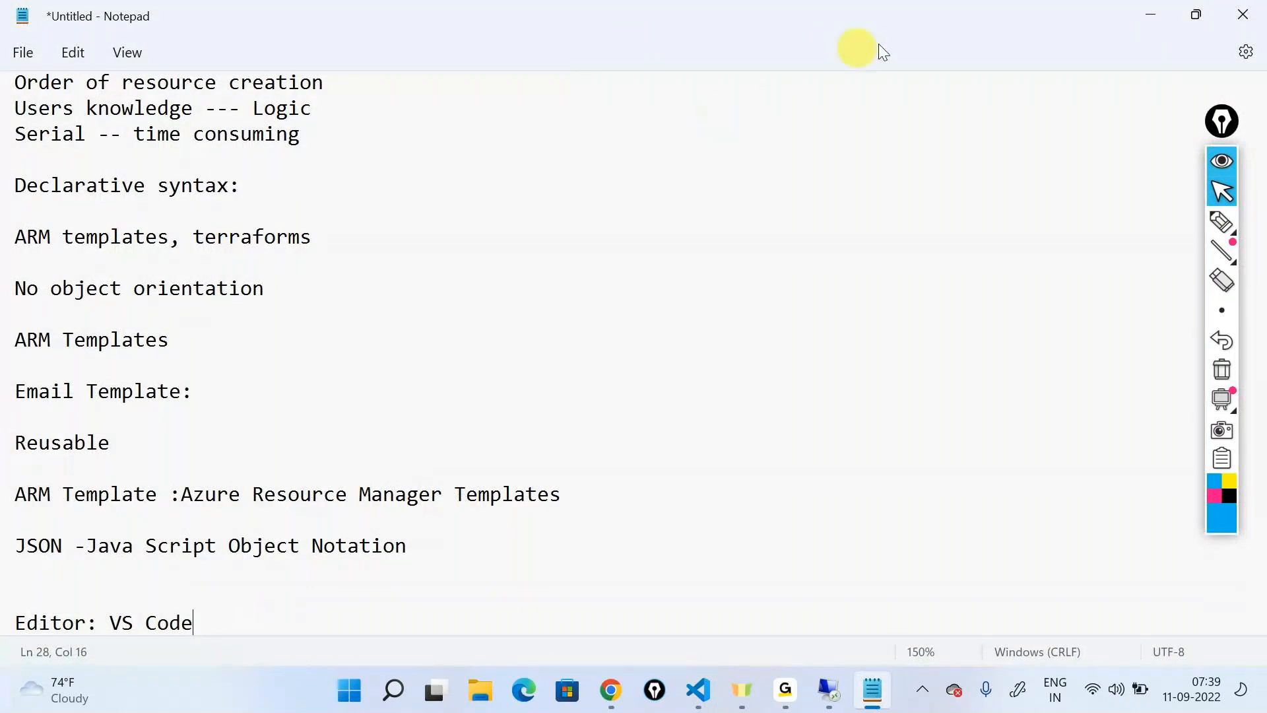
{"action": "left_click", "coordinate": [1154, 10]}
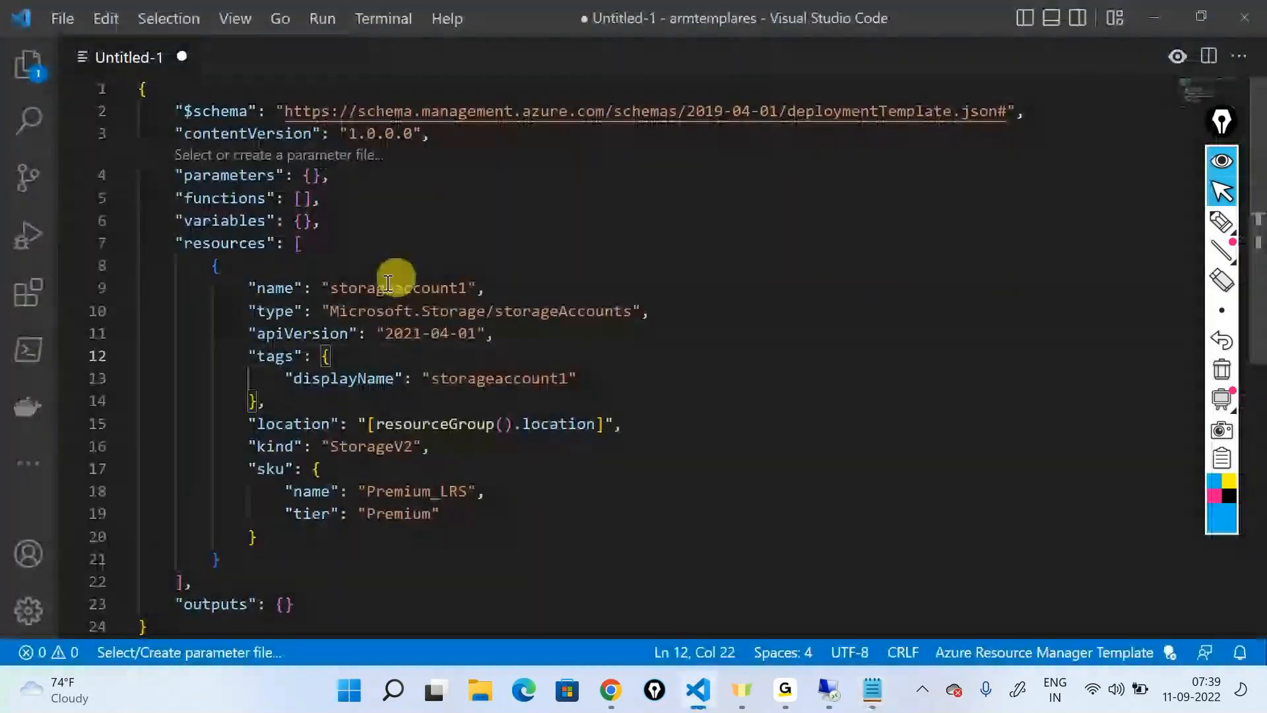
{"action": "left_click_drag", "start_coordinate": [212, 265], "coordinate": [221, 559]}
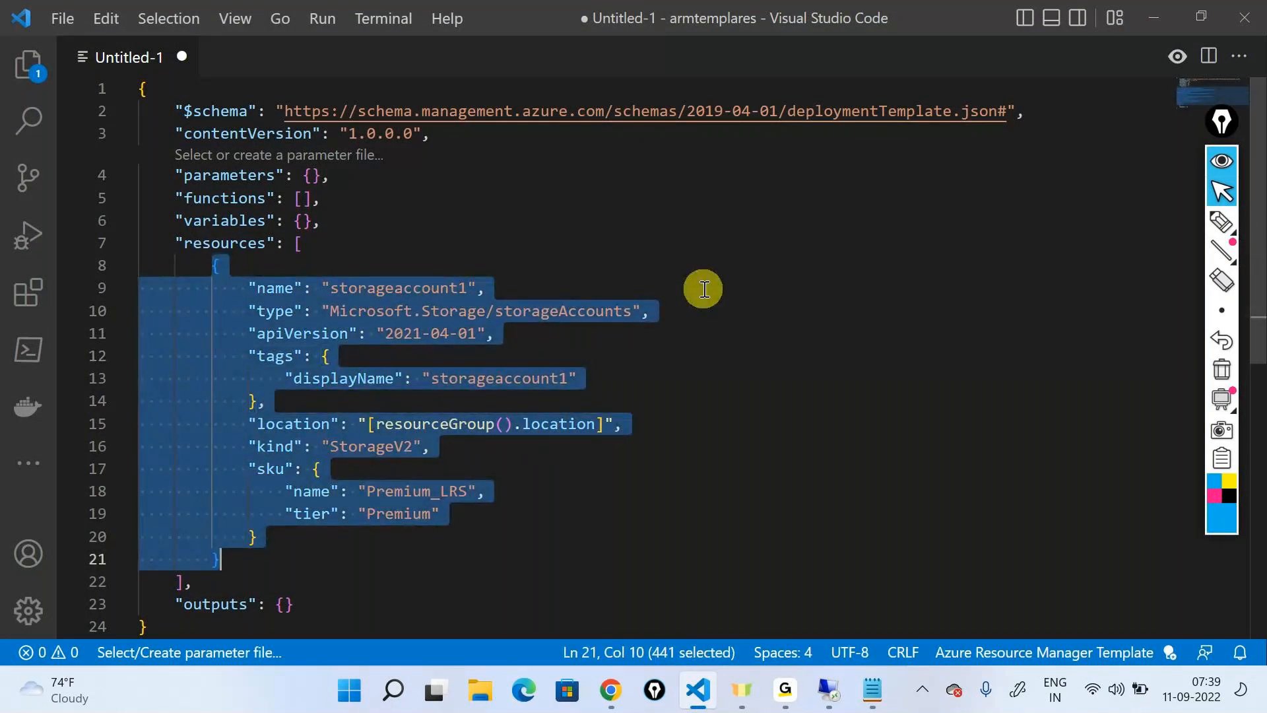
{"action": "left_click_drag", "start_coordinate": [705, 289], "coordinate": [687, 313]}
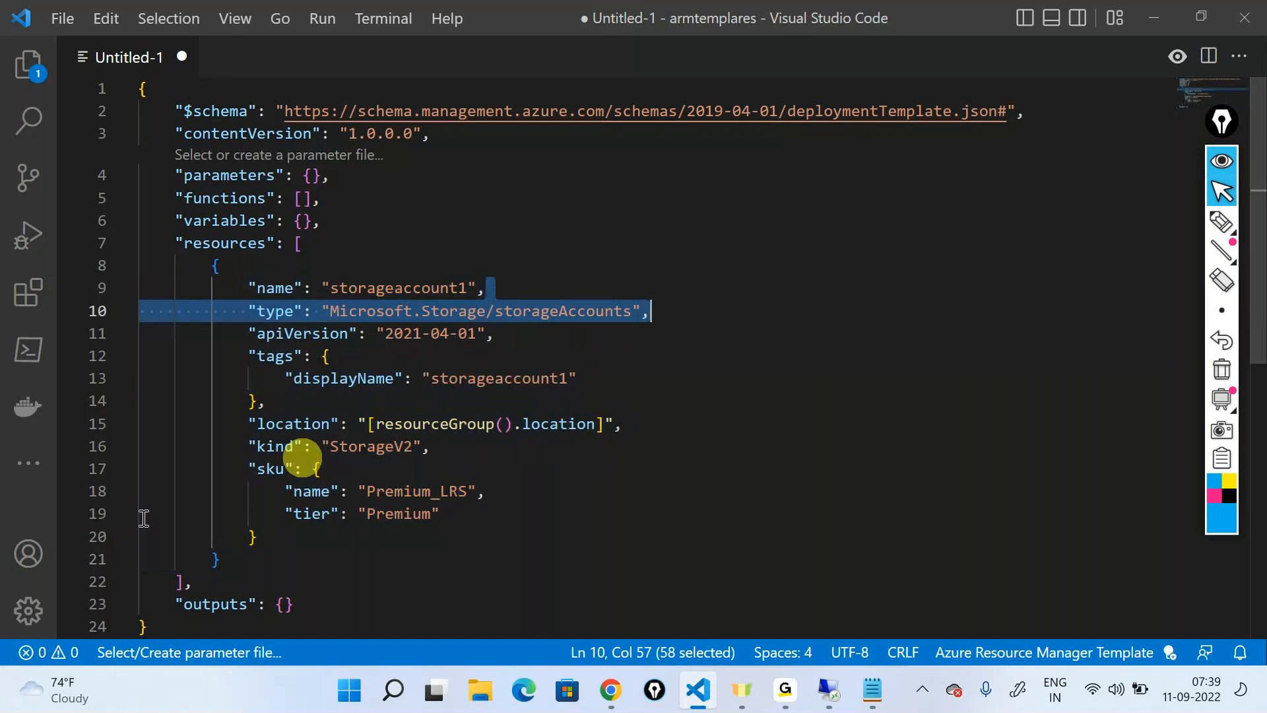
{"action": "left_click", "coordinate": [635, 403]}
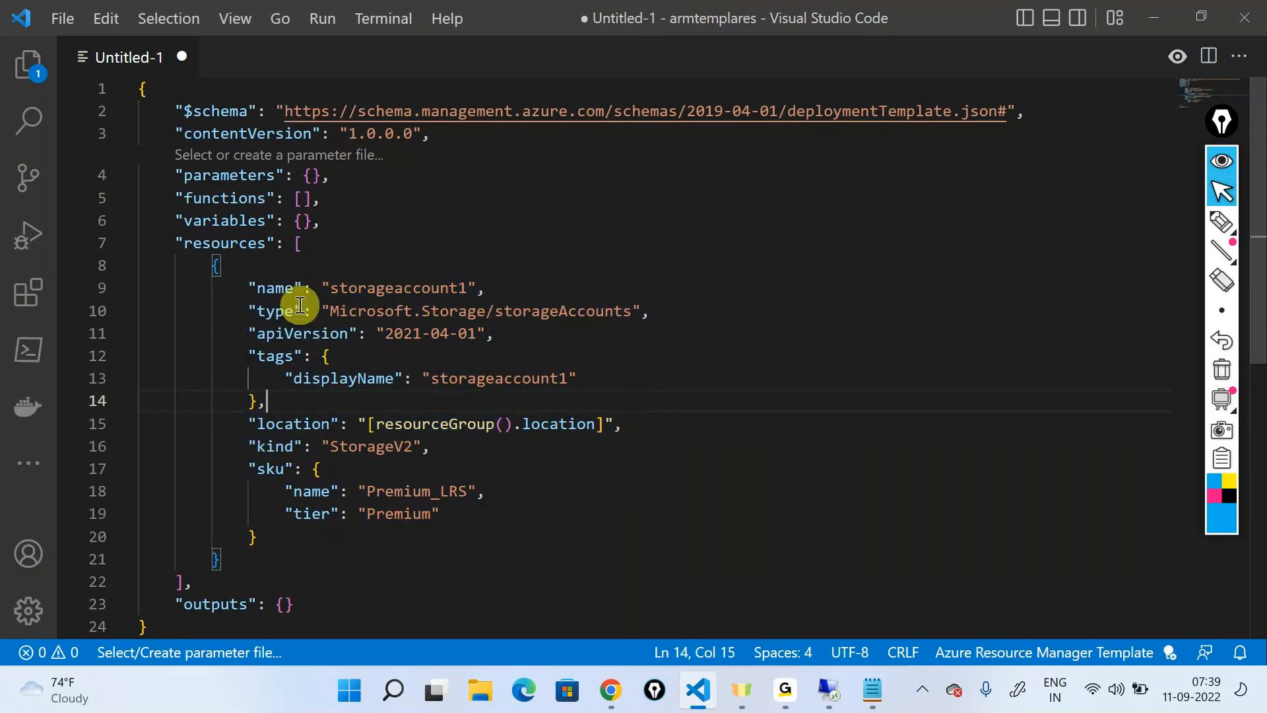
Highlight the storage account's name, type, apiVersion, kind and sku properties in turn
{"action": "left_click", "coordinate": [283, 291]}
{"action": "double_click", "coordinate": [360, 288]}
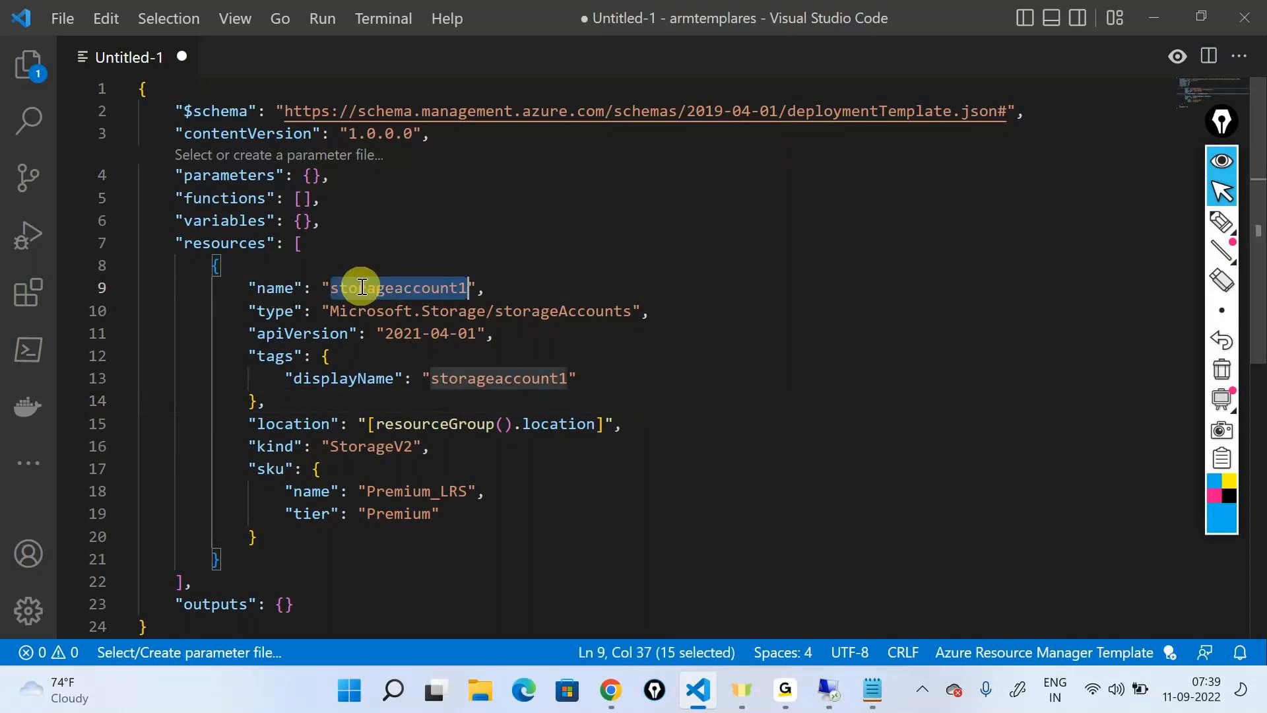
{"action": "double_click", "coordinate": [276, 311]}
{"action": "left_click", "coordinate": [378, 303]}
{"action": "double_click", "coordinate": [264, 332]}
{"action": "left_click", "coordinate": [270, 445]}
{"action": "double_click", "coordinate": [272, 469]}
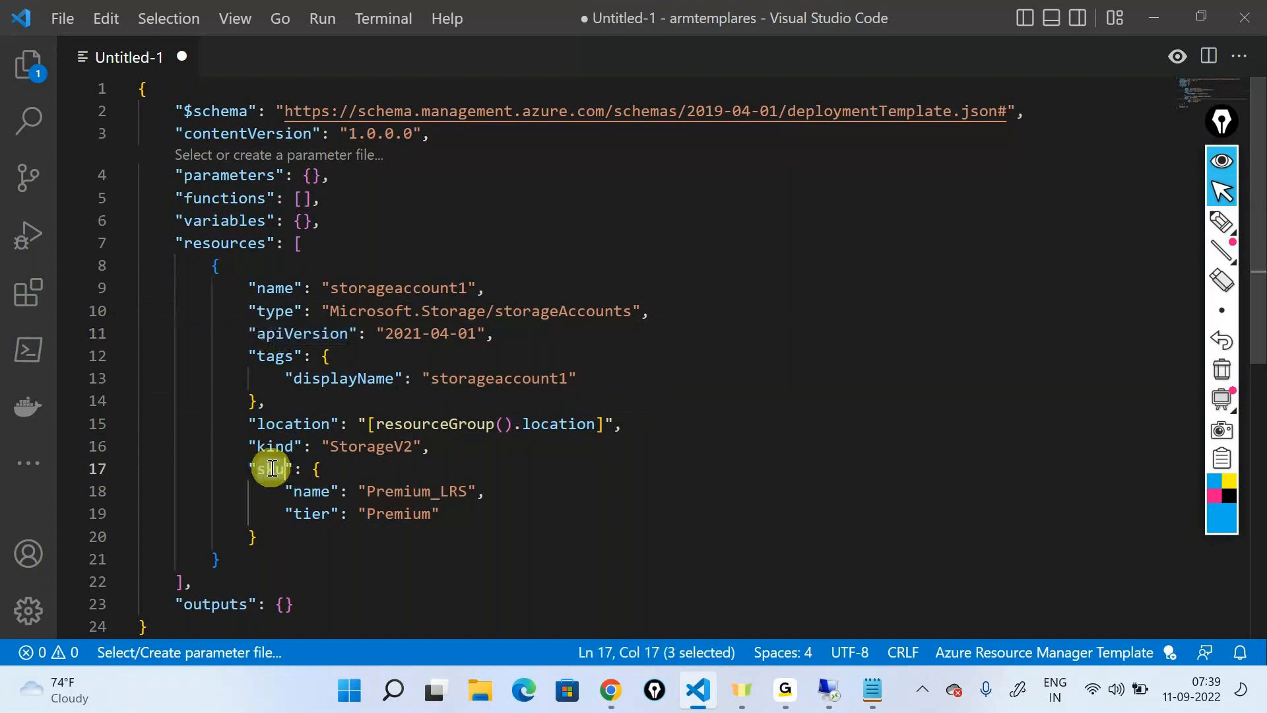
Mark the storage account's property lines from name to sku with freehand pen ticks, and clear the annotations
{"action": "left_click", "coordinate": [1223, 224]}
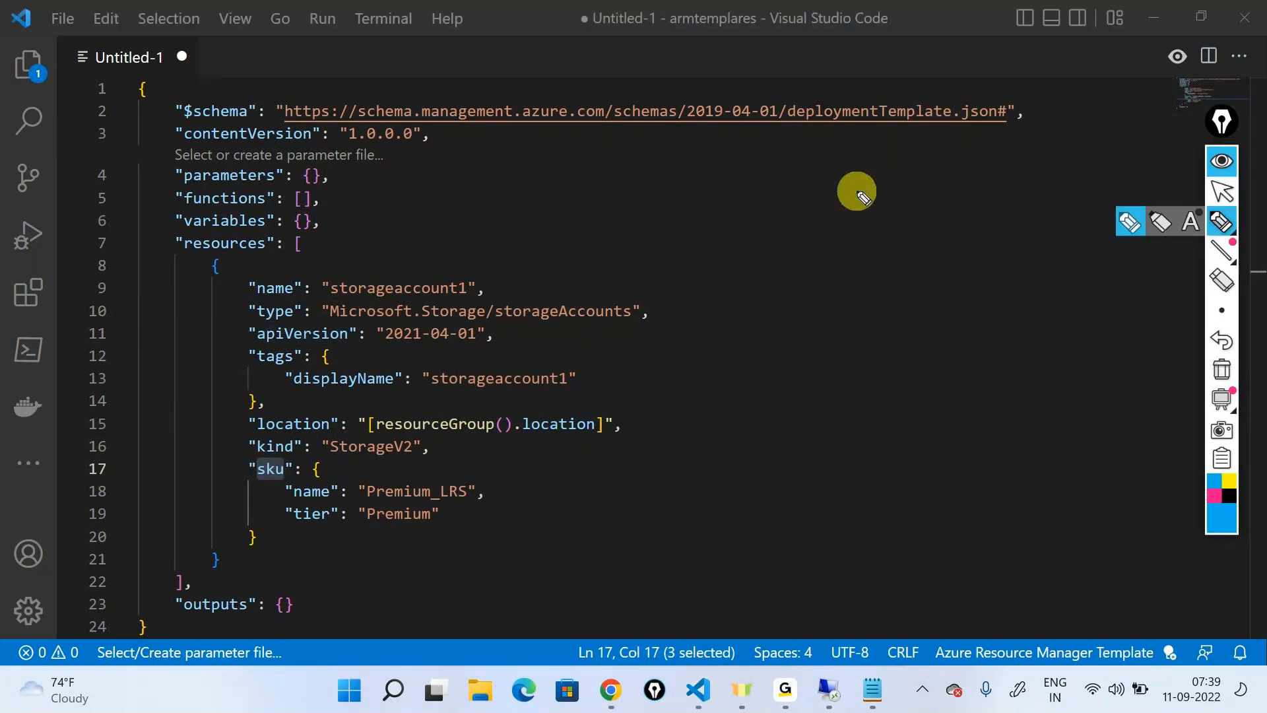
{"action": "mouse_move", "coordinate": [532, 252]}
{"action": "left_mouse_down"}
{"action": "mouse_move", "coordinate": [489, 280]}
{"action": "mouse_move", "coordinate": [503, 275]}
{"action": "left_mouse_up"}
{"action": "mouse_move", "coordinate": [691, 273]}
{"action": "left_mouse_down"}
{"action": "mouse_move", "coordinate": [661, 297]}
{"action": "mouse_move", "coordinate": [673, 301]}
{"action": "left_mouse_up"}
{"action": "left_click_drag", "start_coordinate": [512, 343], "coordinate": [547, 339]}
{"action": "left_click_drag", "start_coordinate": [650, 340], "coordinate": [624, 356]}
{"action": "left_click", "coordinate": [687, 395]}
{"action": "left_click_drag", "start_coordinate": [663, 398], "coordinate": [649, 410]}
{"action": "left_click_drag", "start_coordinate": [453, 446], "coordinate": [515, 477]}
{"action": "left_click_drag", "start_coordinate": [179, 459], "coordinate": [213, 474]}
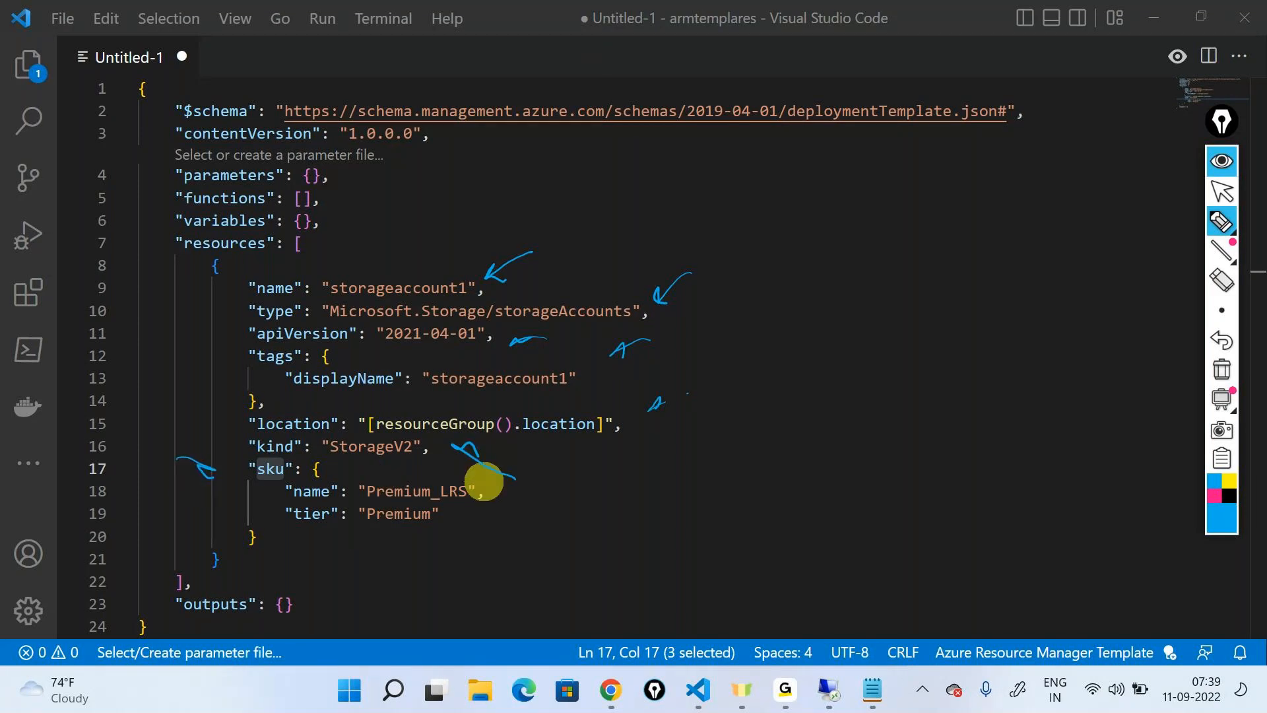
{"action": "left_click", "coordinate": [1222, 369]}
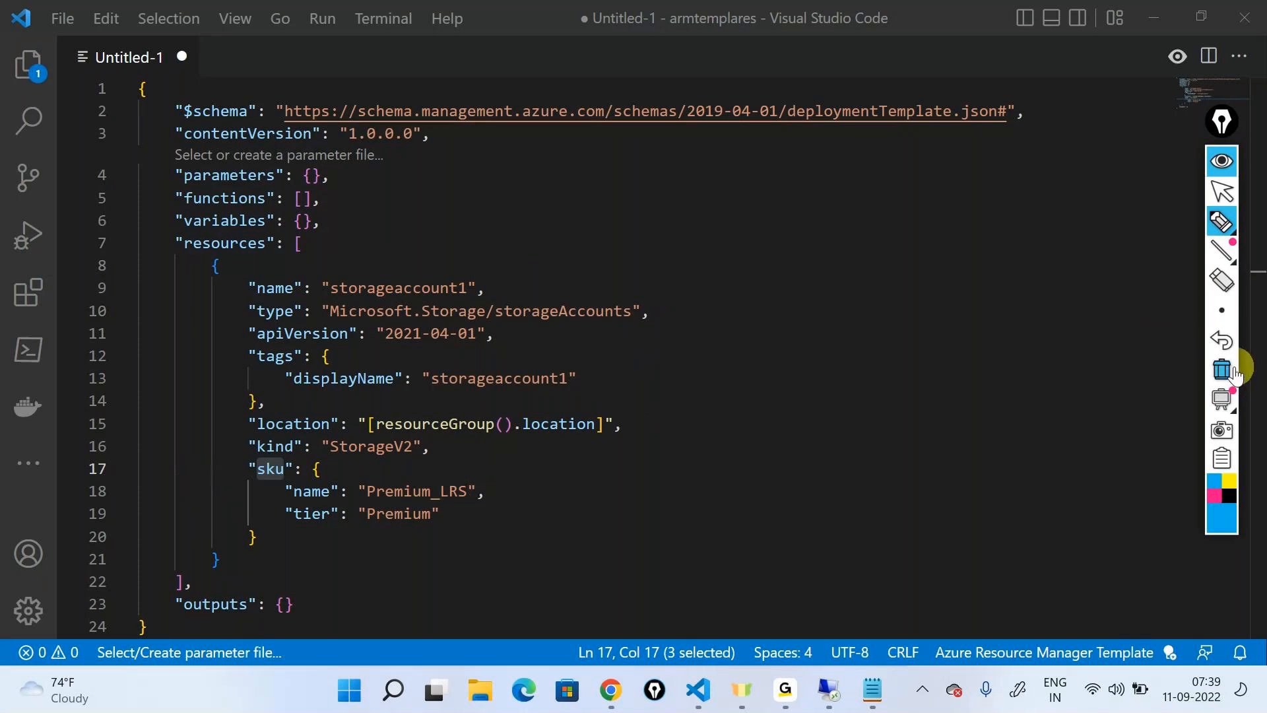
{"action": "left_click", "coordinate": [1222, 191]}
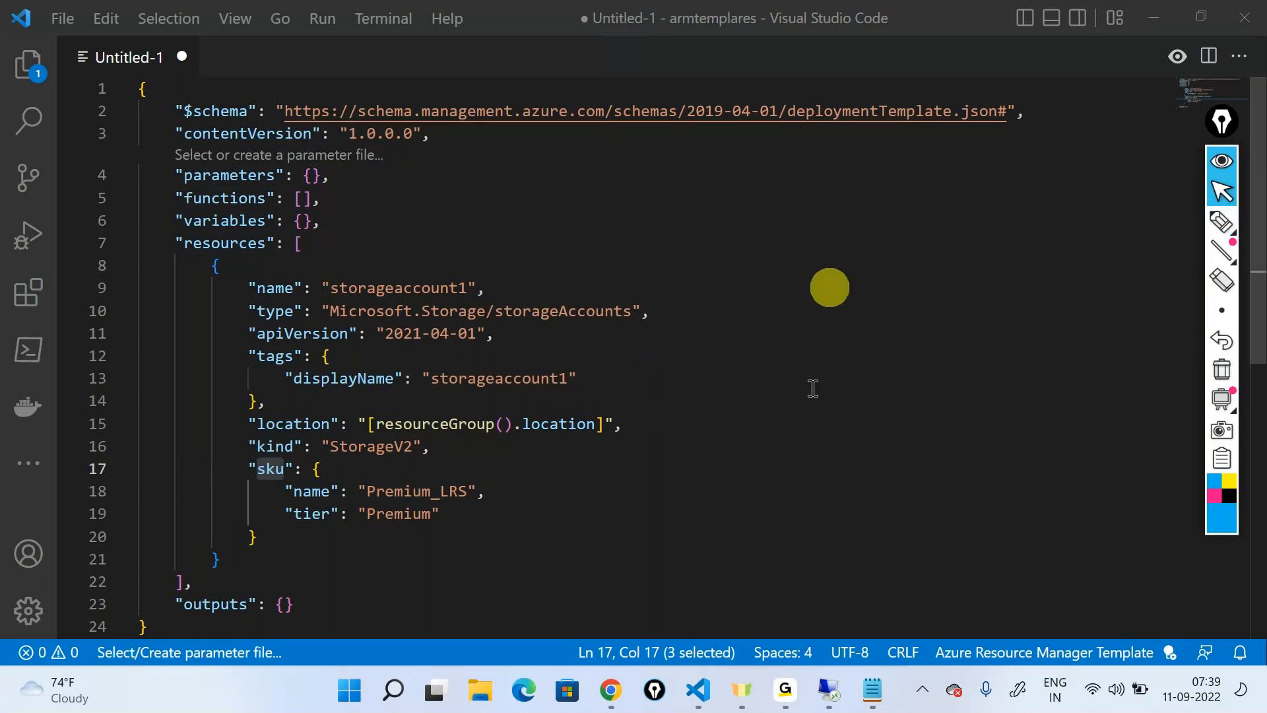
{"action": "mouse_move", "coordinate": [785, 691]}
{"action": "left_click", "coordinate": [861, 552]}
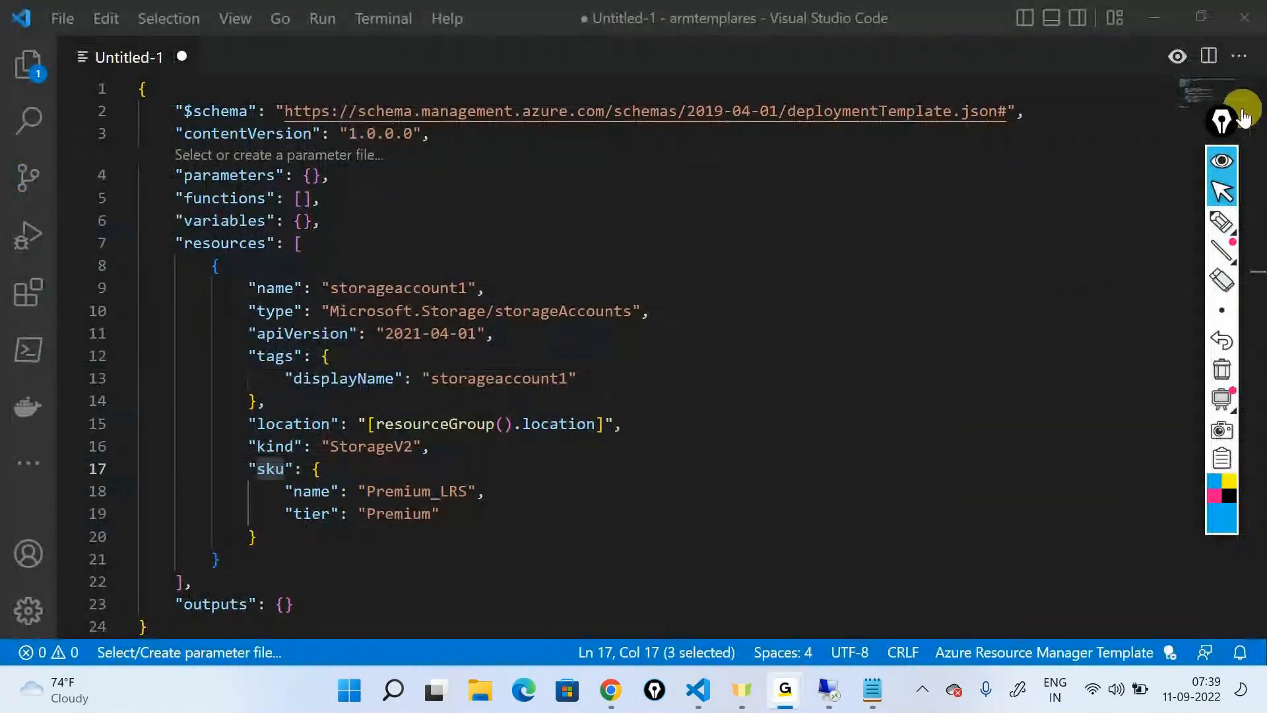
{"action": "left_click", "coordinate": [1154, 19]}
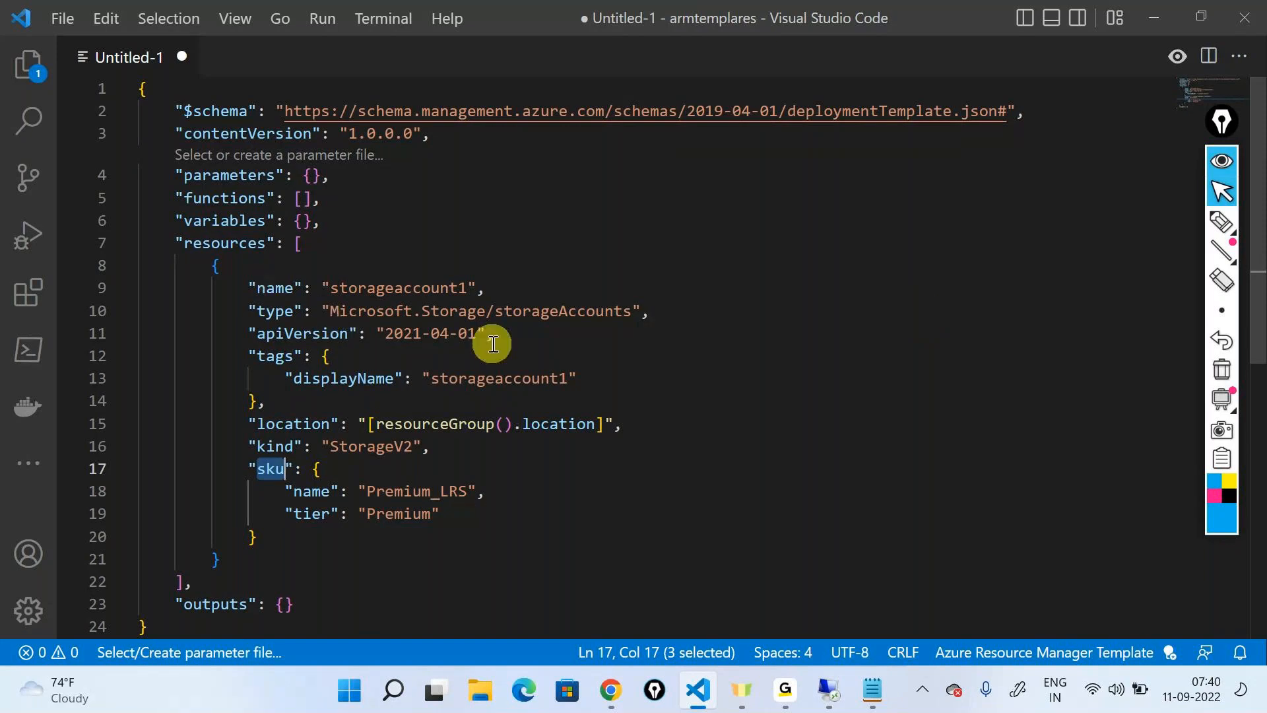
Set the storage account resource's name value to demostorarmeu2
{"action": "double_click", "coordinate": [389, 288]}
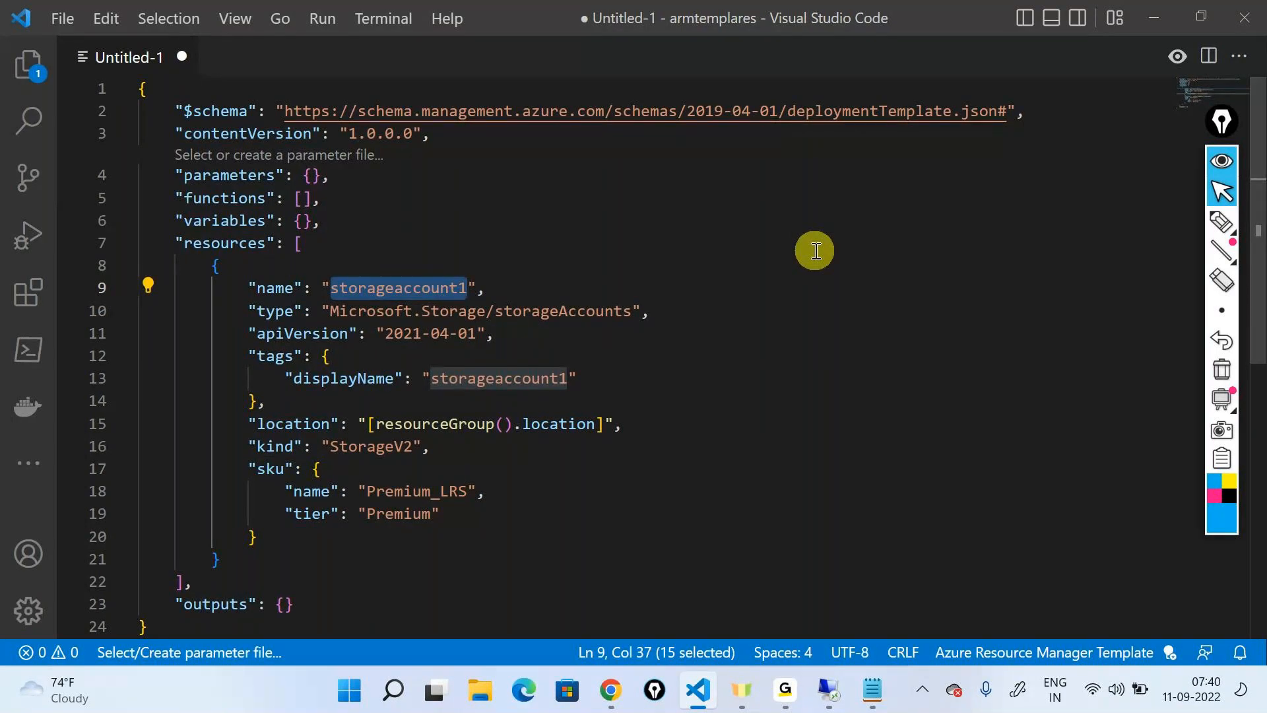
{"action": "type", "text": "de"}
{"action": "type", "text": "mostr"}
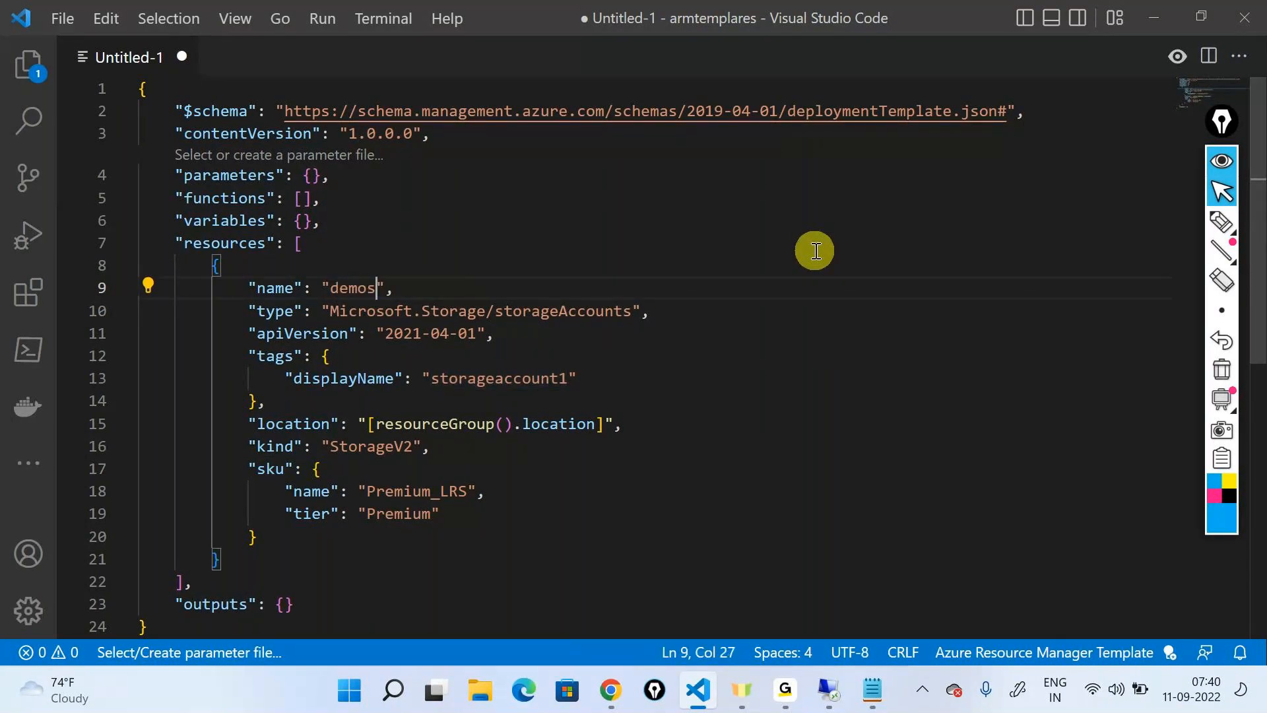
{"action": "type", "text": "oarmeu2"}
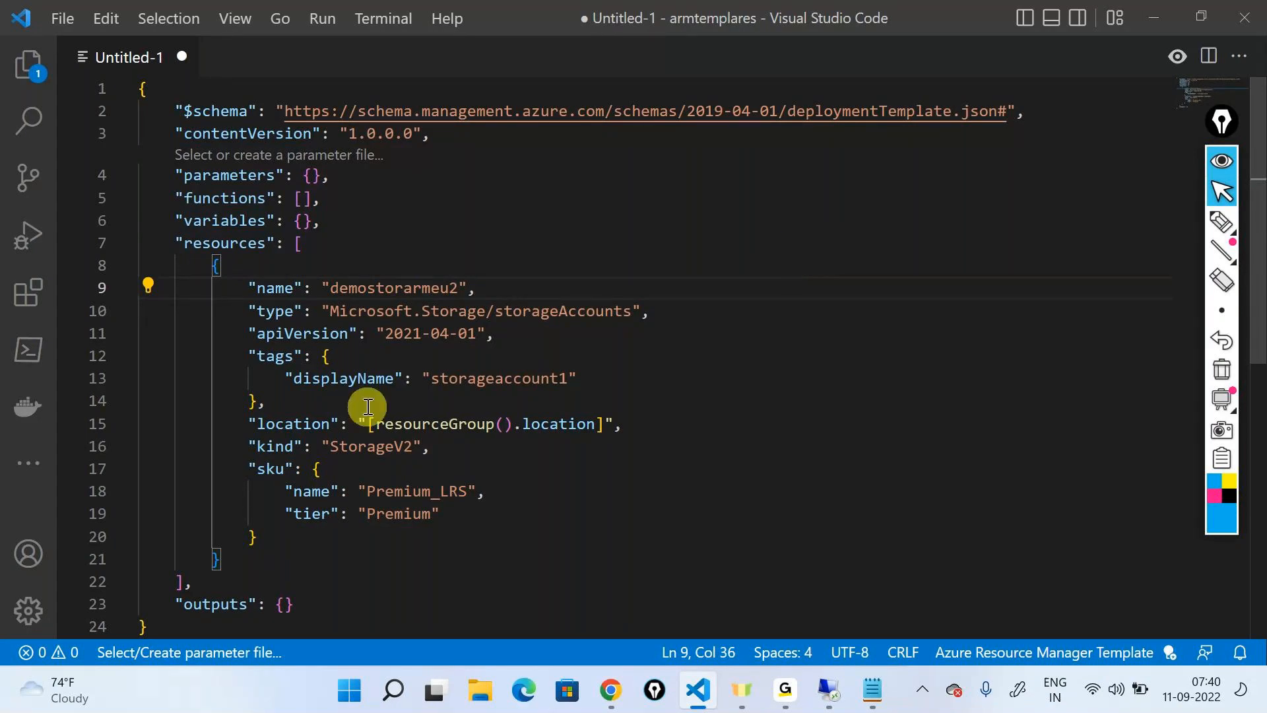
Circle the storage account's type value and apiVersion line in freehand pen, with an arrow to a circled R1, and clear the annotations
{"action": "left_click_drag", "start_coordinate": [250, 311], "coordinate": [663, 322]}
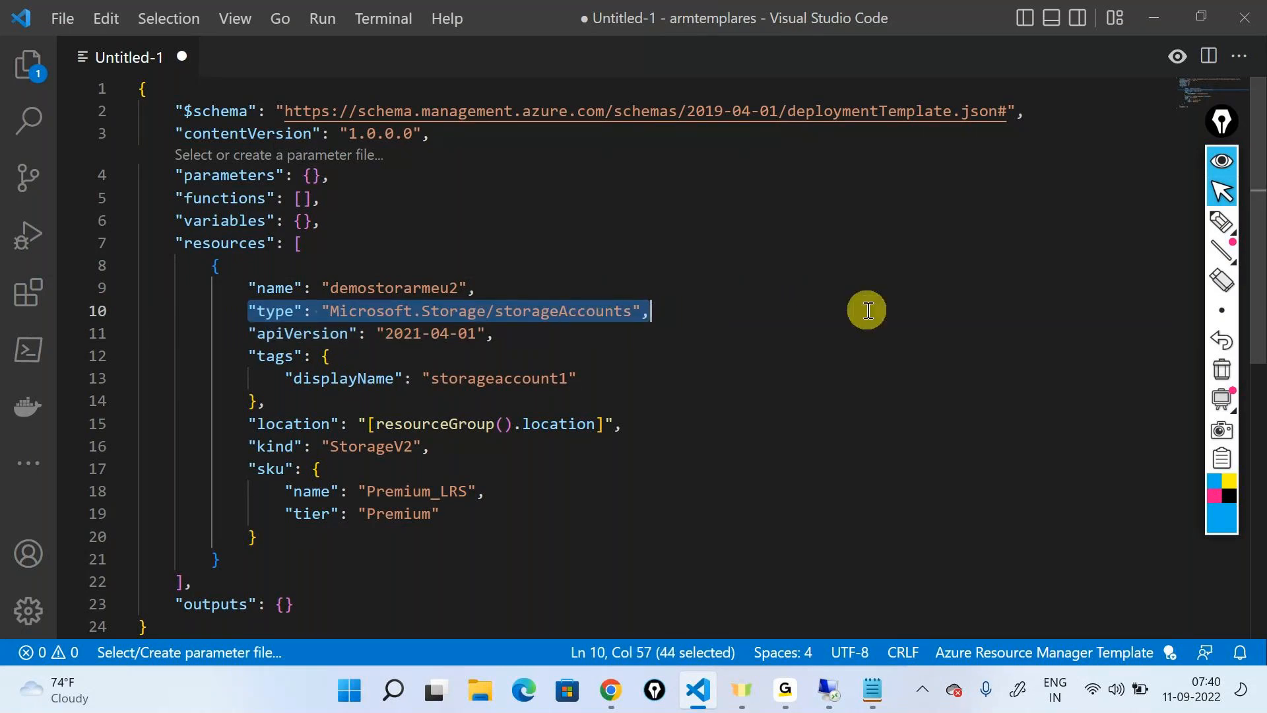
{"action": "mouse_move", "coordinate": [1219, 223]}
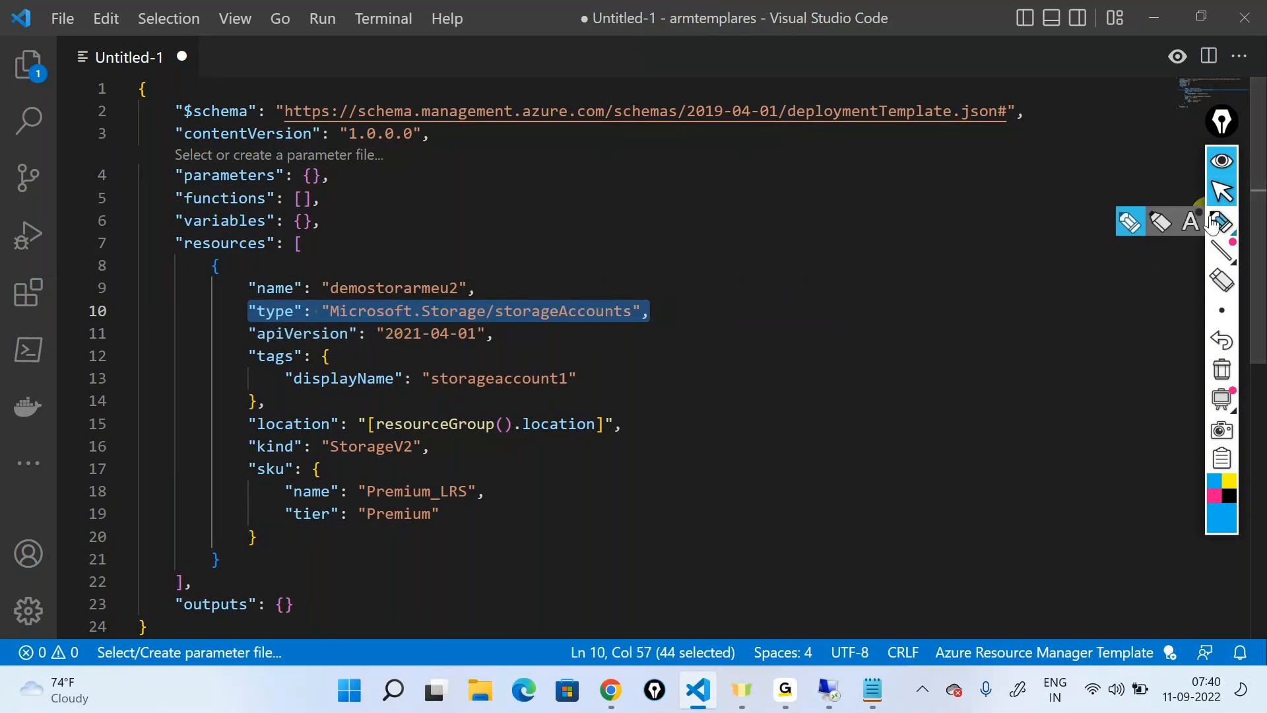
{"action": "left_click", "coordinate": [1159, 221]}
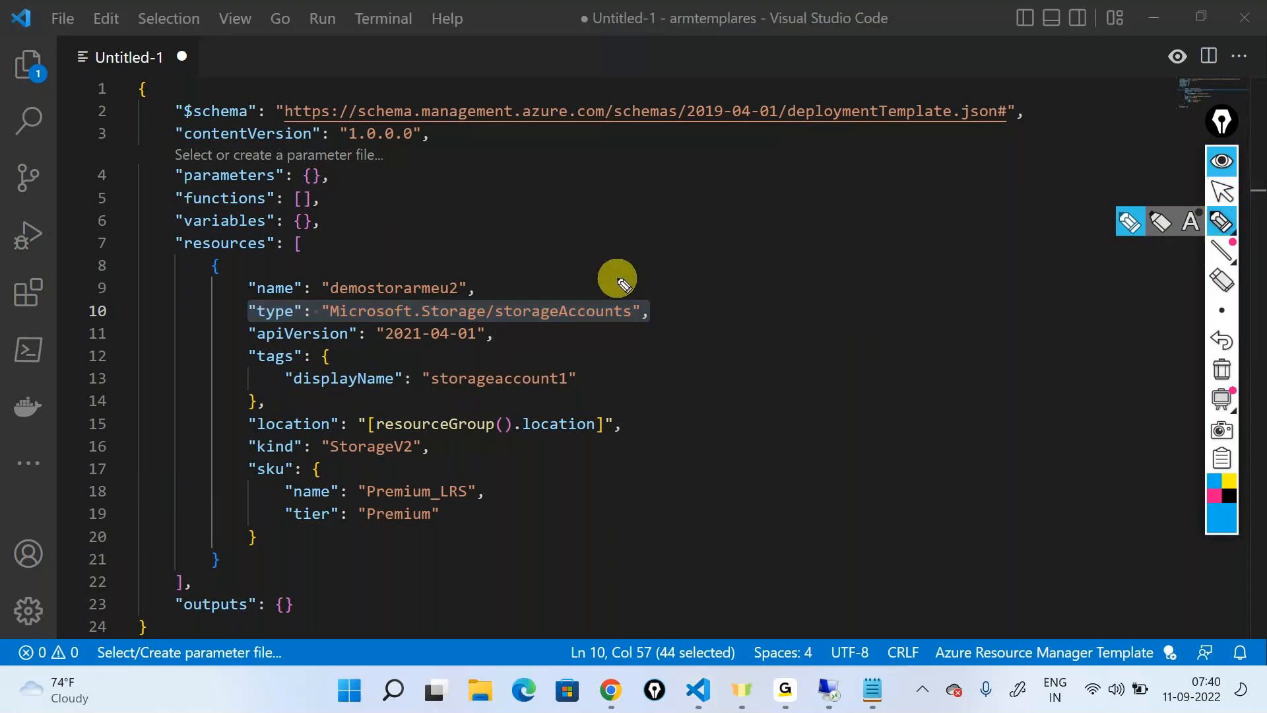
{"action": "mouse_move", "coordinate": [683, 318]}
{"action": "left_mouse_down"}
{"action": "mouse_move", "coordinate": [798, 314]}
{"action": "mouse_move", "coordinate": [746, 324]}
{"action": "mouse_move", "coordinate": [812, 326]}
{"action": "mouse_move", "coordinate": [769, 267]}
{"action": "left_mouse_up"}
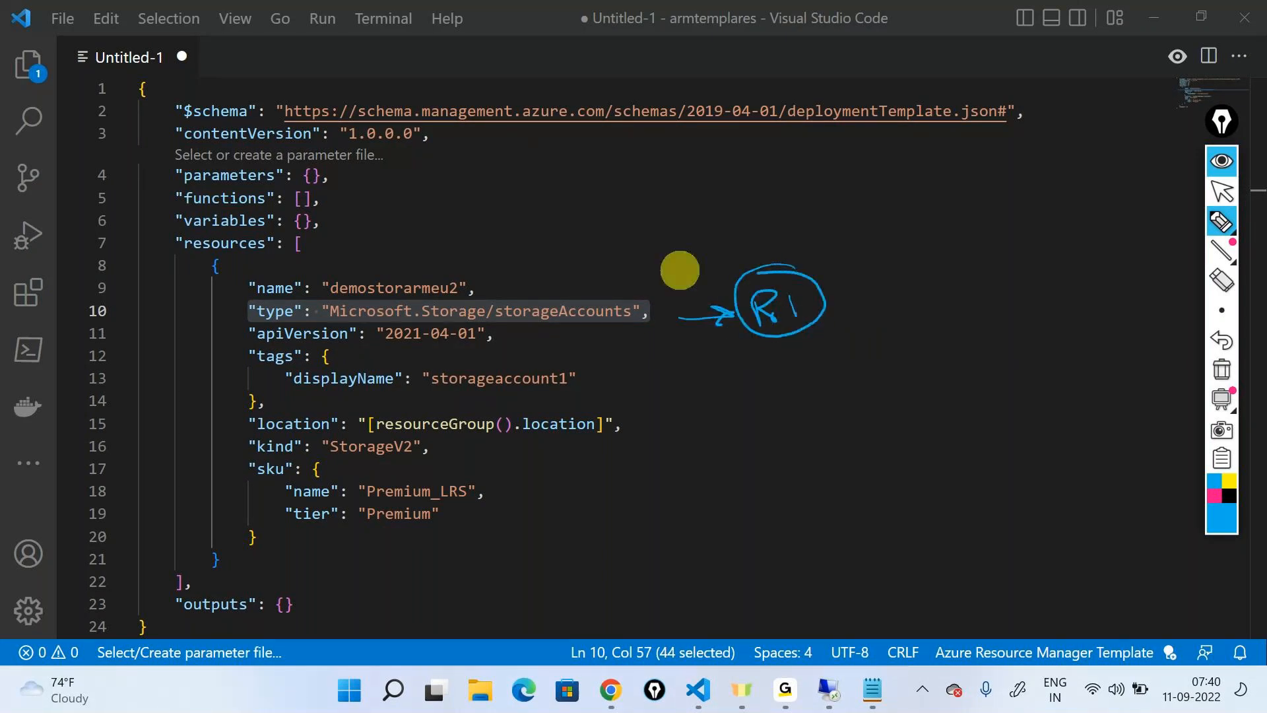
{"action": "mouse_move", "coordinate": [337, 326]}
{"action": "left_mouse_down"}
{"action": "mouse_move", "coordinate": [597, 326]}
{"action": "mouse_move", "coordinate": [652, 290]}
{"action": "mouse_move", "coordinate": [317, 294]}
{"action": "mouse_move", "coordinate": [322, 323]}
{"action": "left_mouse_up"}
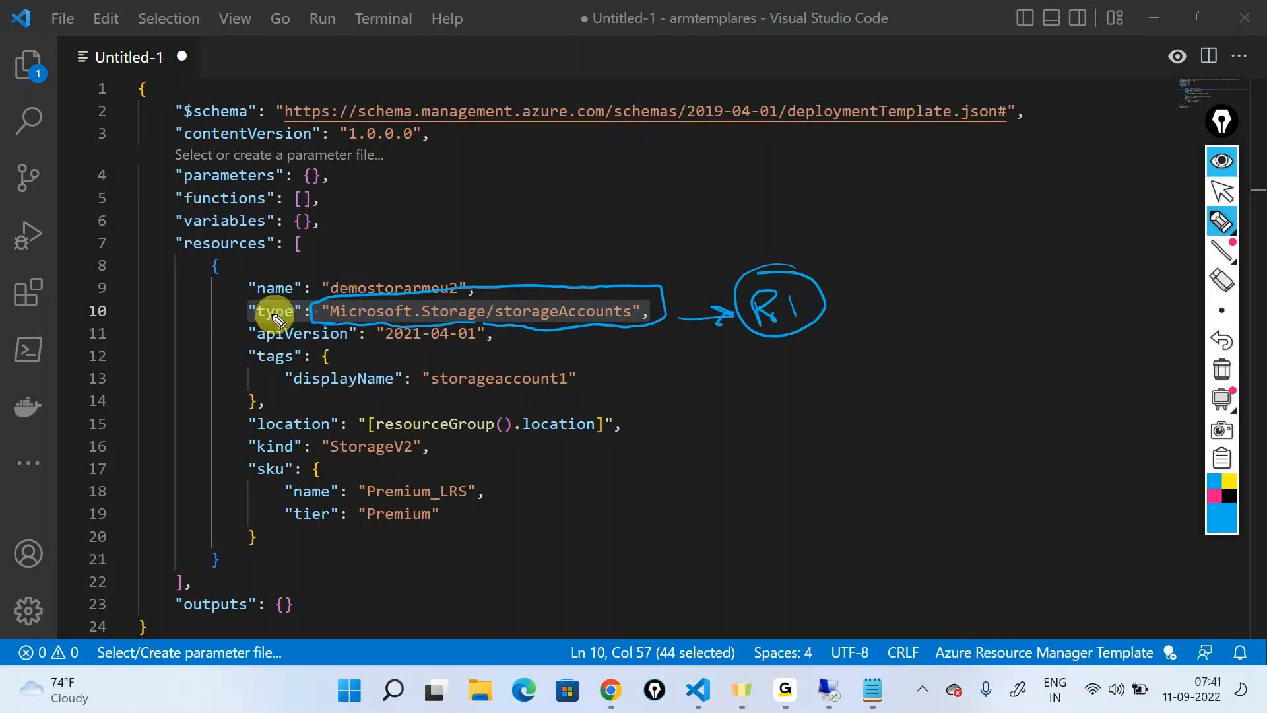
{"action": "mouse_move", "coordinate": [255, 323]}
{"action": "left_mouse_down"}
{"action": "mouse_move", "coordinate": [257, 350]}
{"action": "mouse_move", "coordinate": [510, 330]}
{"action": "mouse_move", "coordinate": [323, 326]}
{"action": "left_mouse_up"}
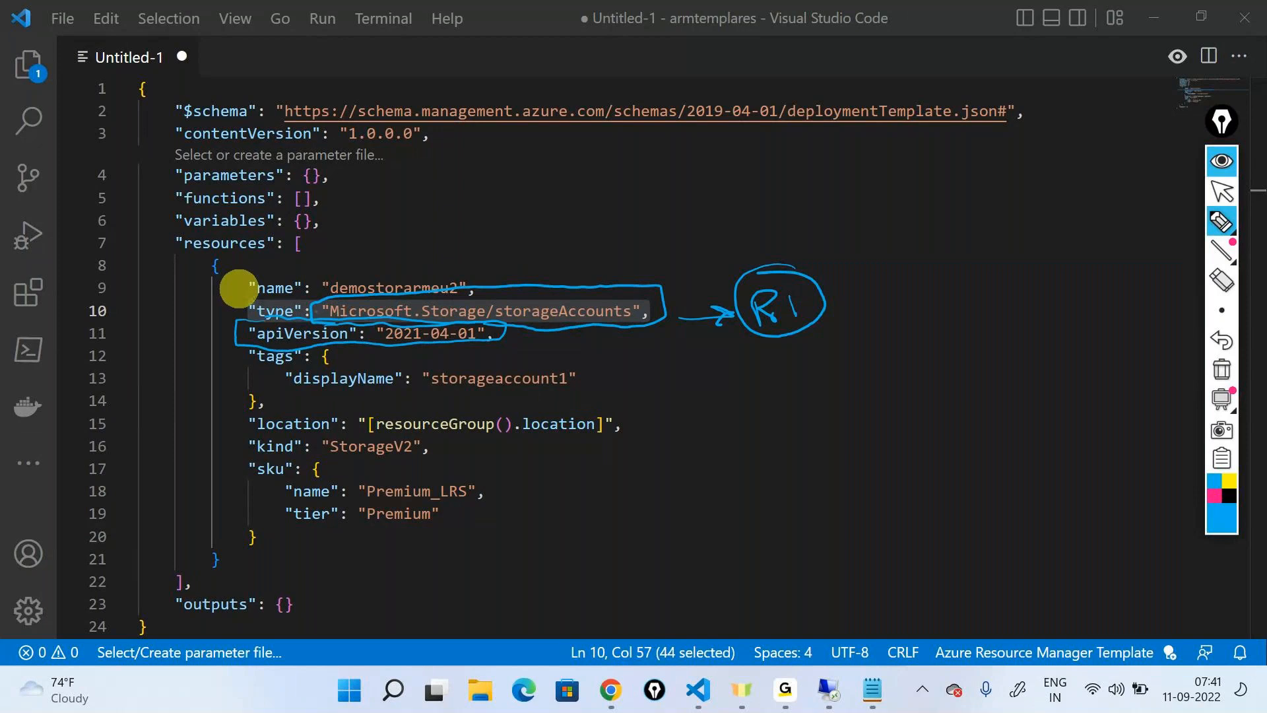
{"action": "left_click", "coordinate": [1221, 368]}
{"action": "left_click", "coordinate": [1222, 192]}
Set the displayName tag's value to storage and add a trailing comma for another tag
{"action": "left_click_drag", "start_coordinate": [431, 378], "coordinate": [569, 379]}
{"action": "type", "text": "stoeag"}
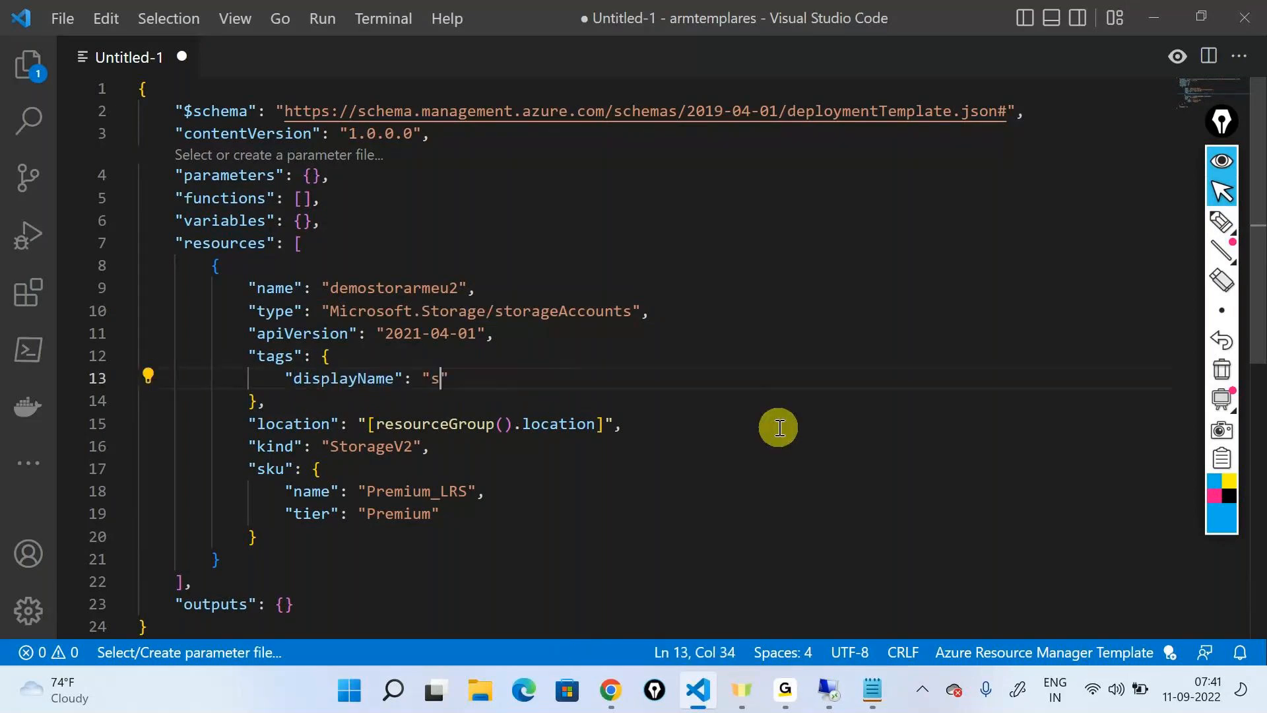
{"action": "key", "text": "BackSpace"}
{"action": "key", "text": "BackSpace"}
{"action": "key", "text": "BackSpace"}
{"action": "type", "text": "rage\","}
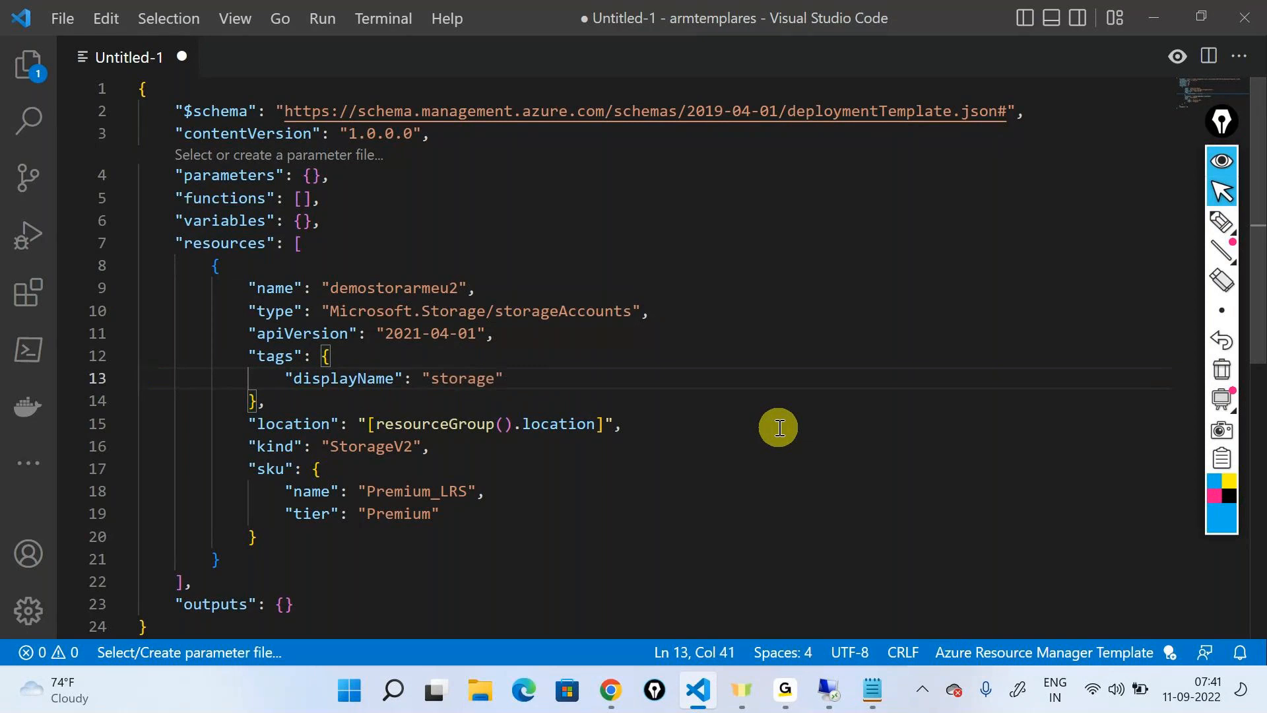
Add a createdby tag below displayName with the creator's first name as its value, followed by a comma
{"action": "key", "text": "Return"}
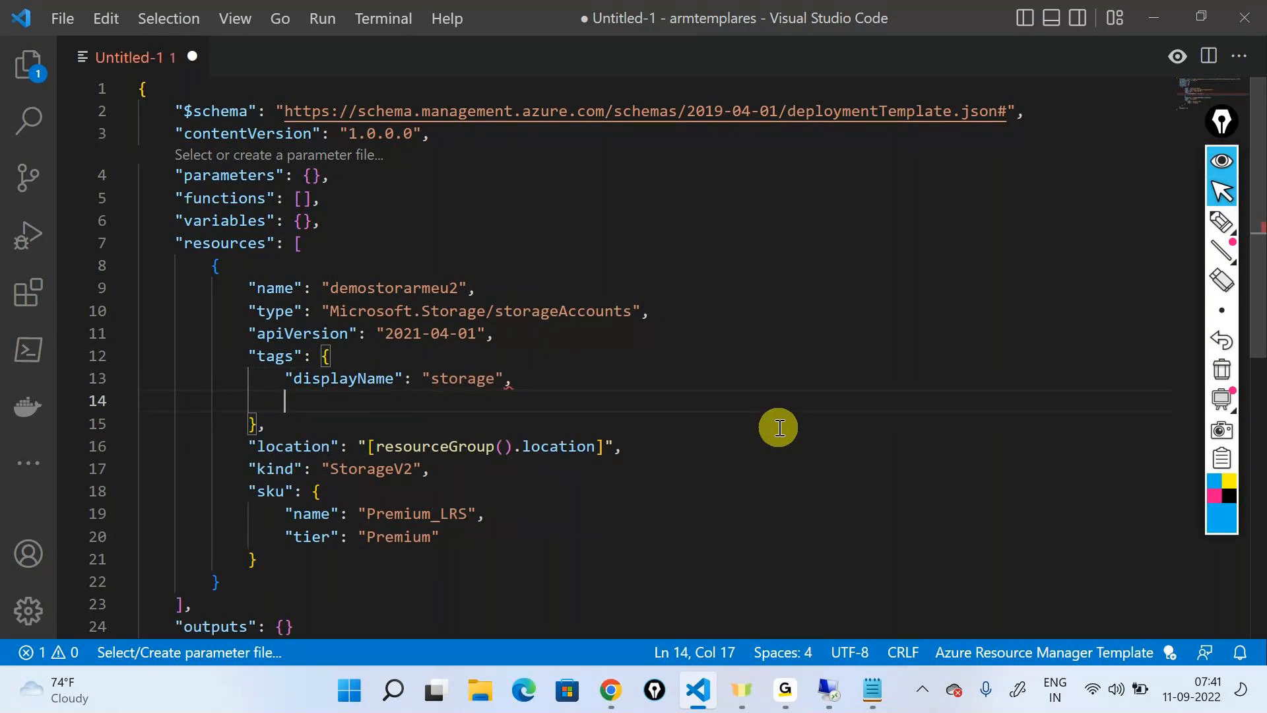
{"action": "type", "text": "\"create"}
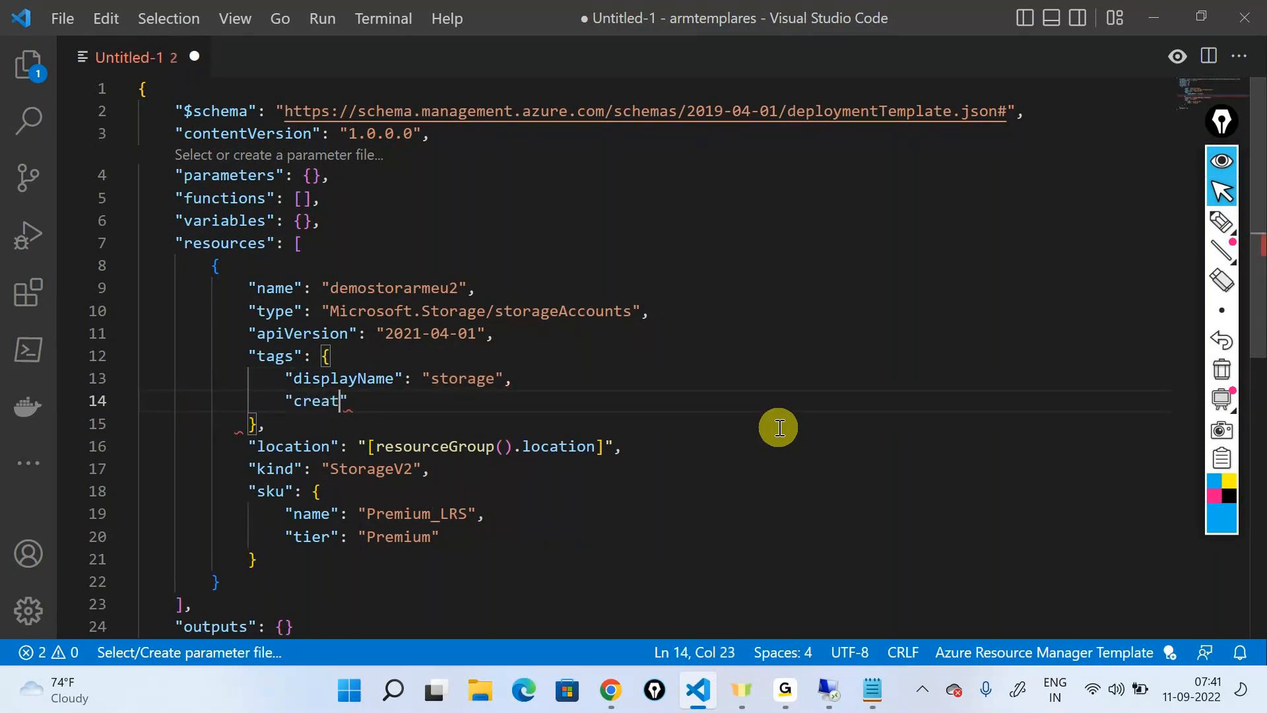
{"action": "type", "text": "dbt\""}
{"action": "key", "text": "Left"}
{"action": "key", "text": "BackSpace"}
{"action": "type", "text": "y\":"}
{"action": "type", "text": " \"k"}
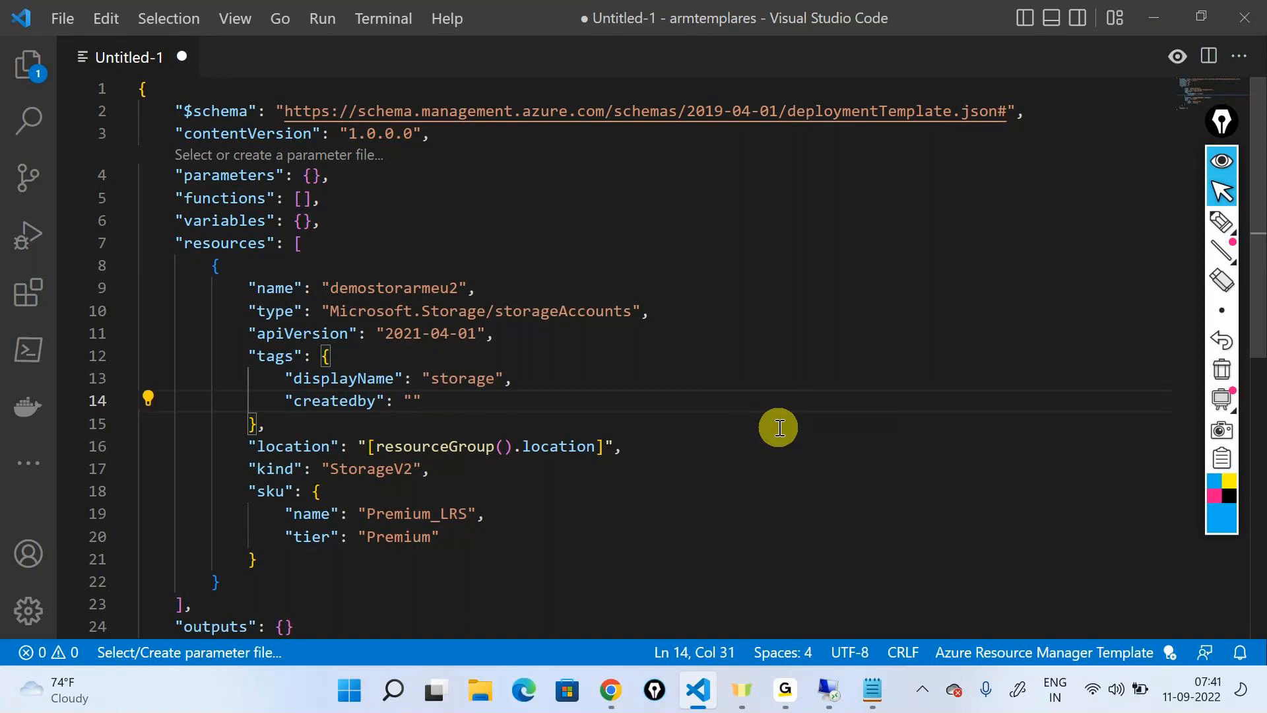
{"action": "type", "text": "iran\","}
Add a billingcode tag with the value sample below the createdby tag
{"action": "key", "text": "Return"}
{"action": "type", "text": "\""}
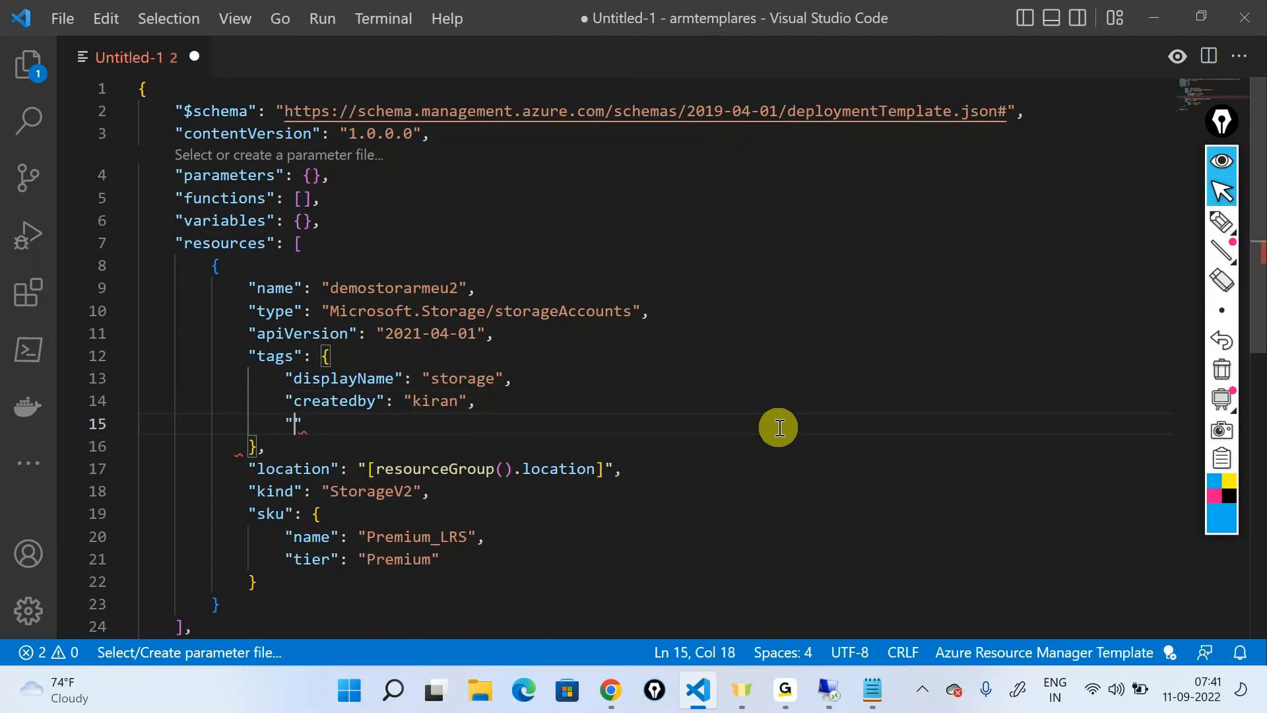
{"action": "type", "text": "billingcode\""}
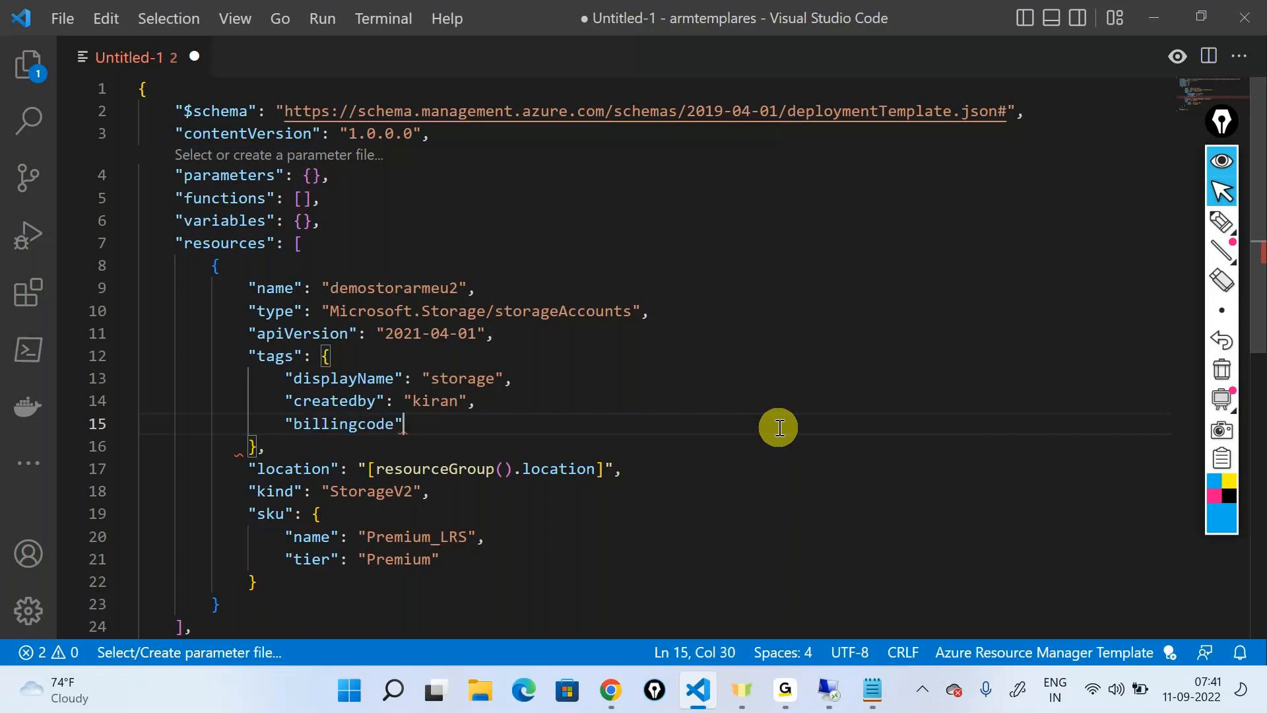
{"action": "type", "text": ":"}
{"action": "key", "text": "Return"}
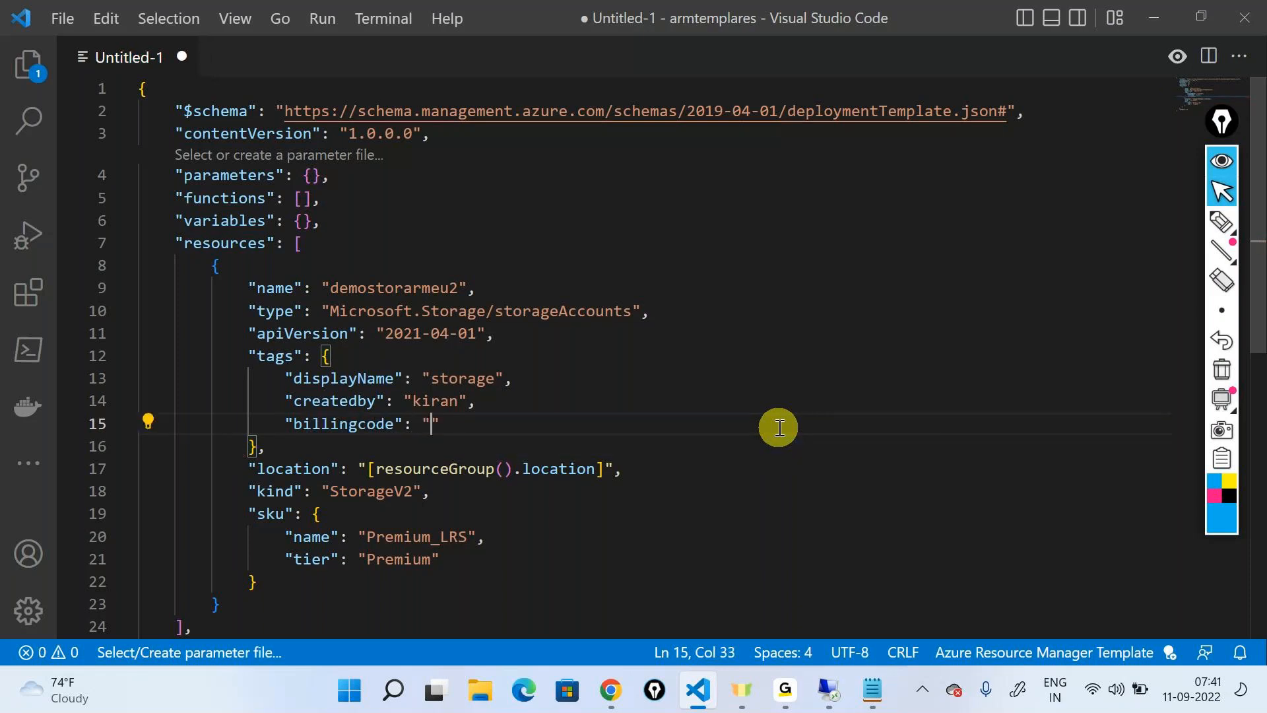
{"action": "type", "text": "sample"}
Highlight the tags property, then collapse and expand its block
{"action": "double_click", "coordinate": [275, 356]}
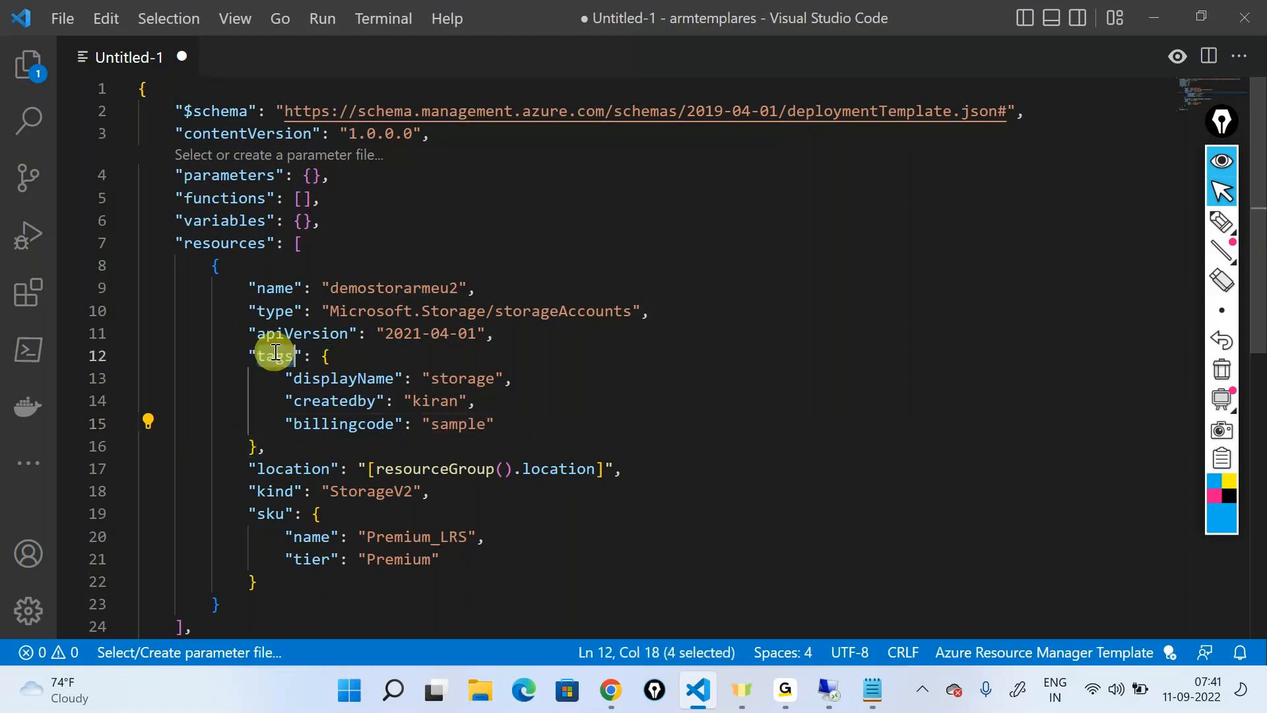
{"action": "left_click", "coordinate": [123, 356]}
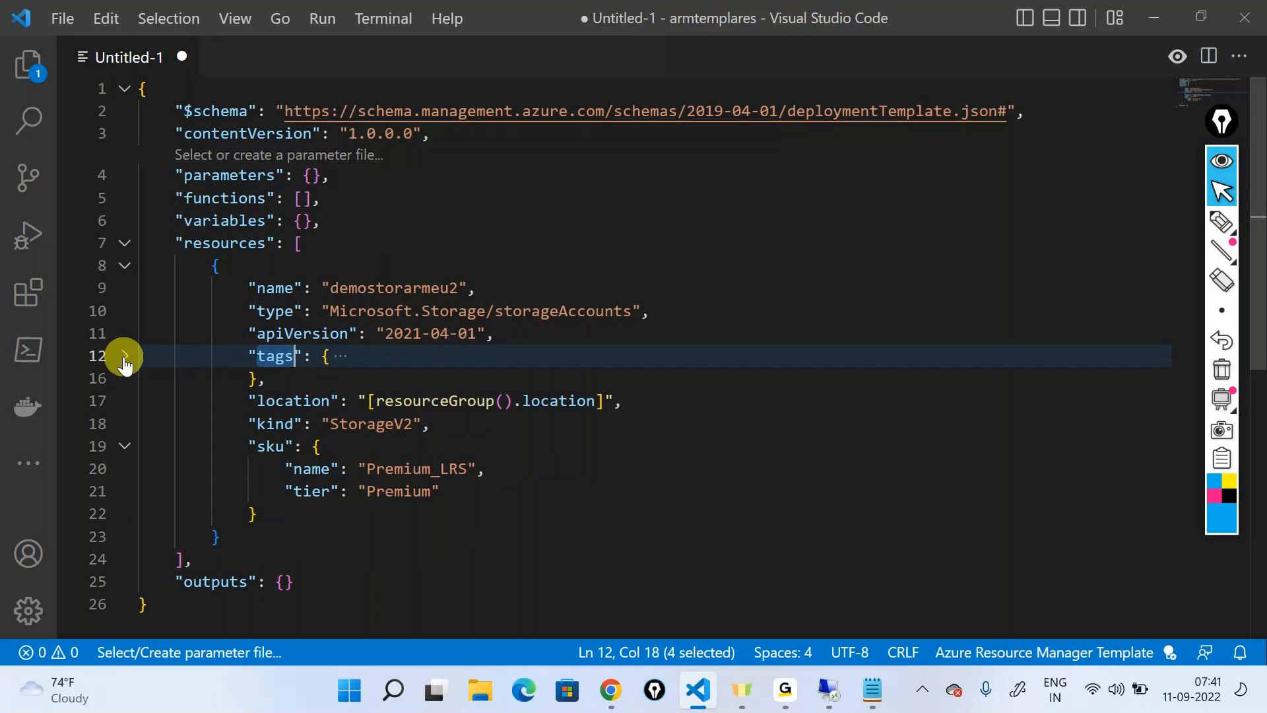
{"action": "left_click", "coordinate": [124, 356]}
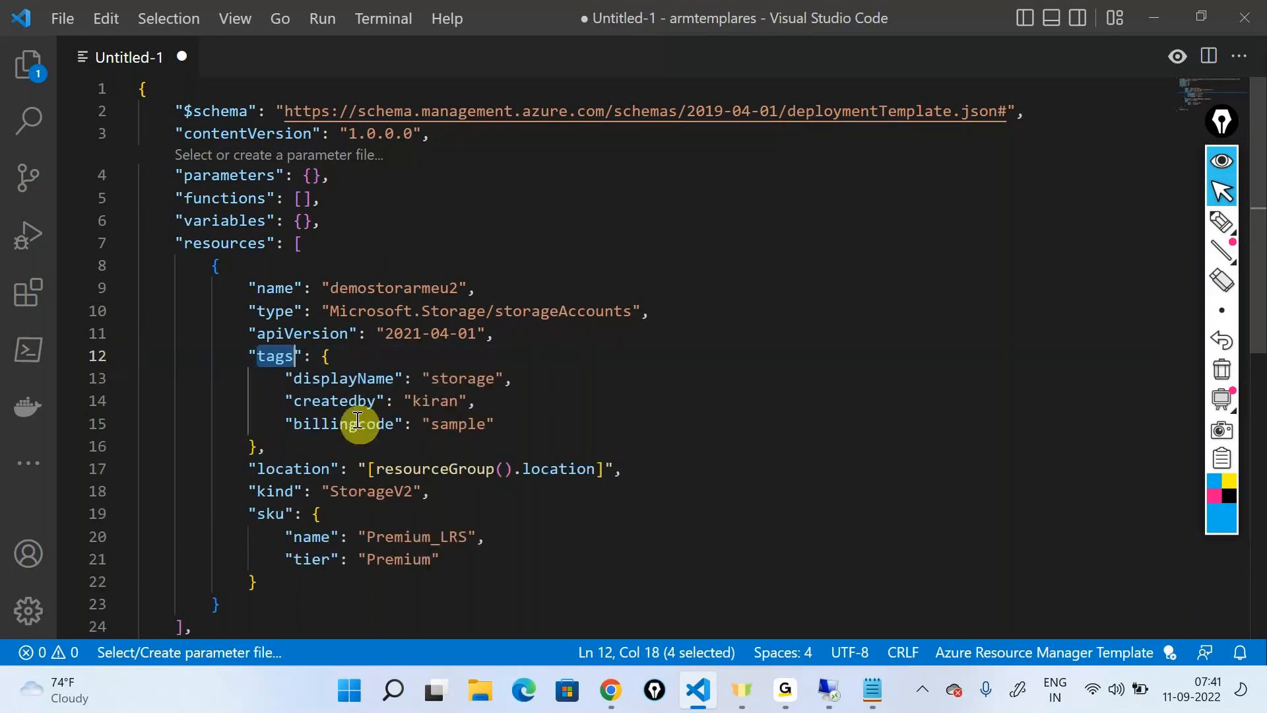
Replace the resource group expression in the location property with East US2
{"action": "left_click", "coordinate": [297, 470]}
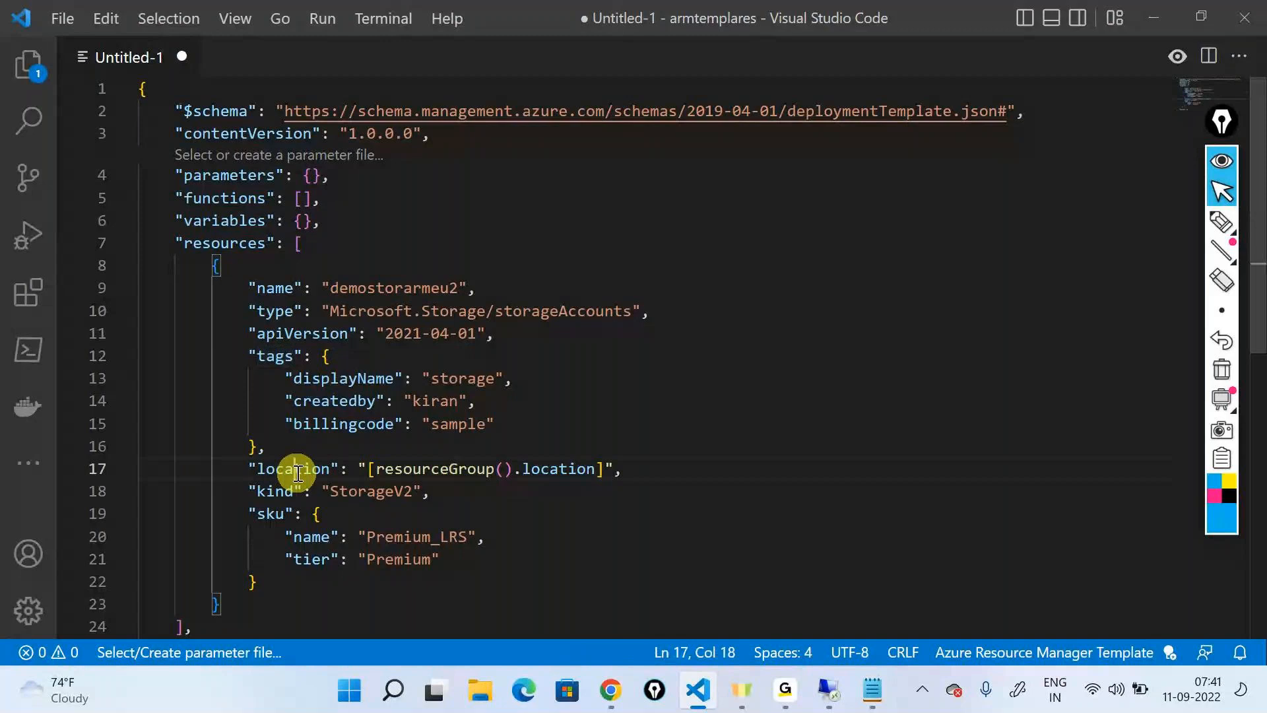
{"action": "double_click", "coordinate": [296, 470]}
{"action": "left_click", "coordinate": [411, 491]}
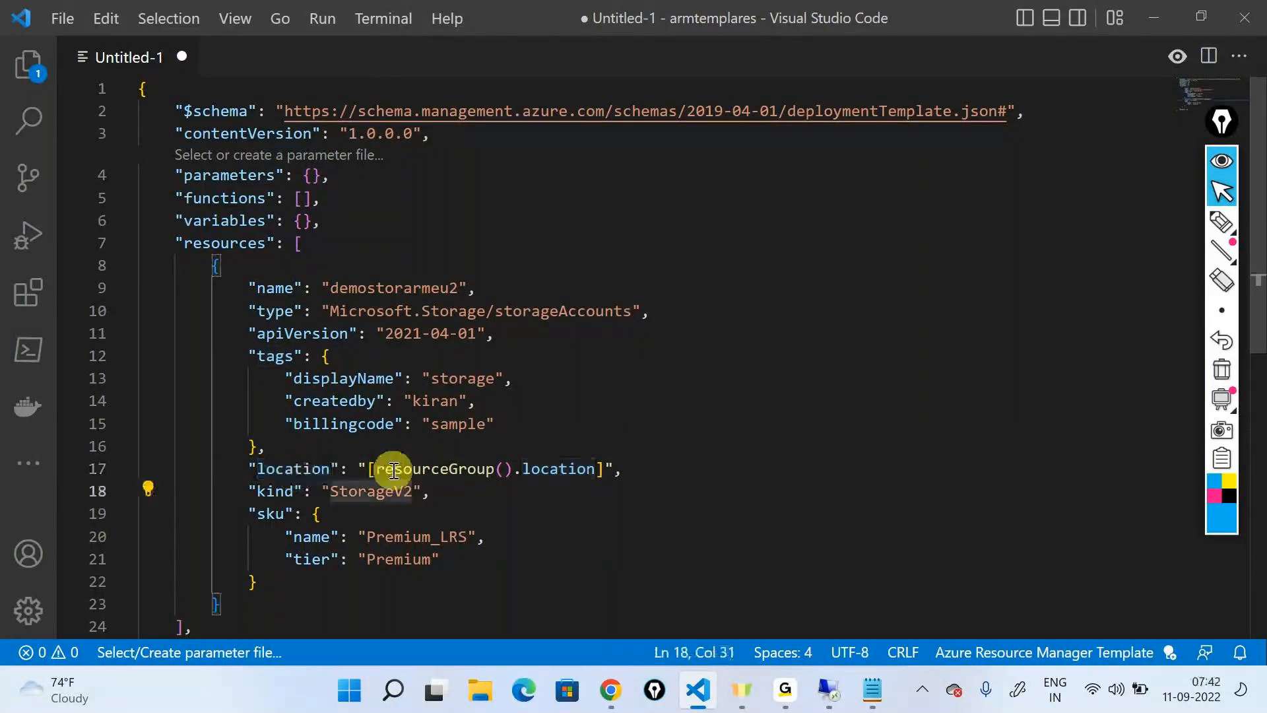
{"action": "mouse_move", "coordinate": [375, 470]}
{"action": "left_click_drag", "start_coordinate": [375, 469], "coordinate": [593, 458]}
{"action": "left_click", "coordinate": [615, 487]}
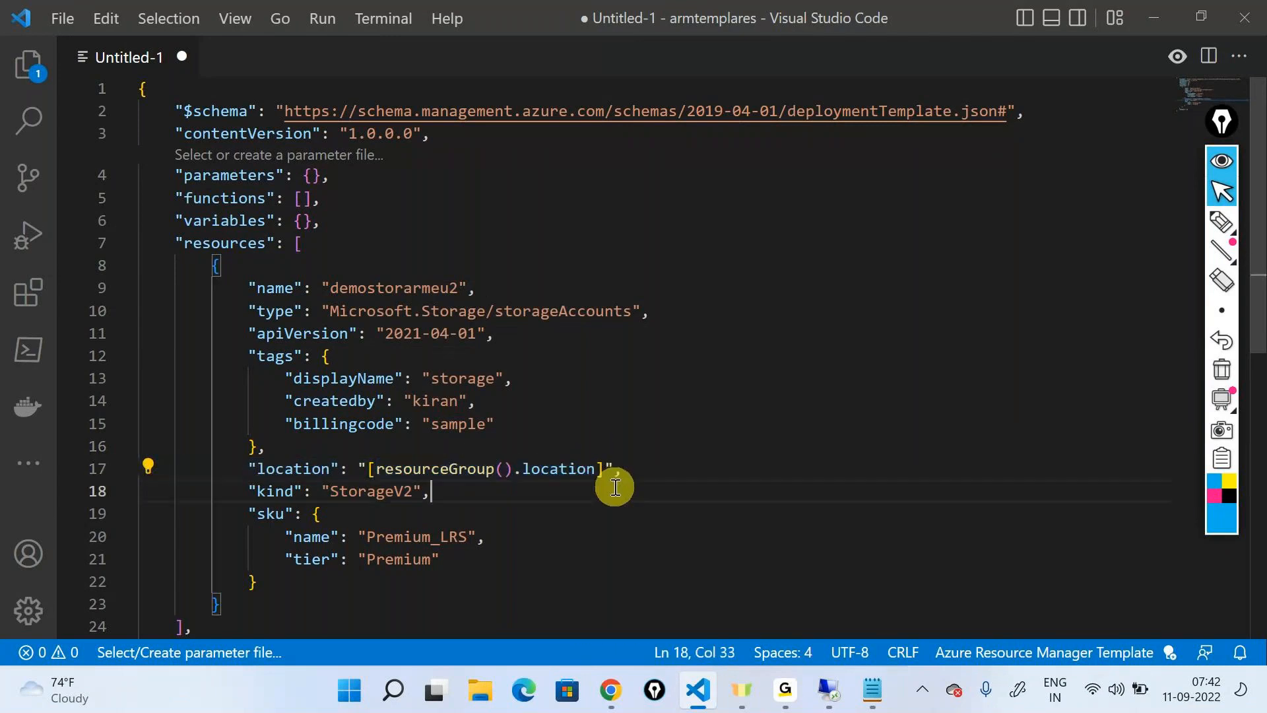
{"action": "left_click_drag", "start_coordinate": [603, 469], "coordinate": [369, 470]}
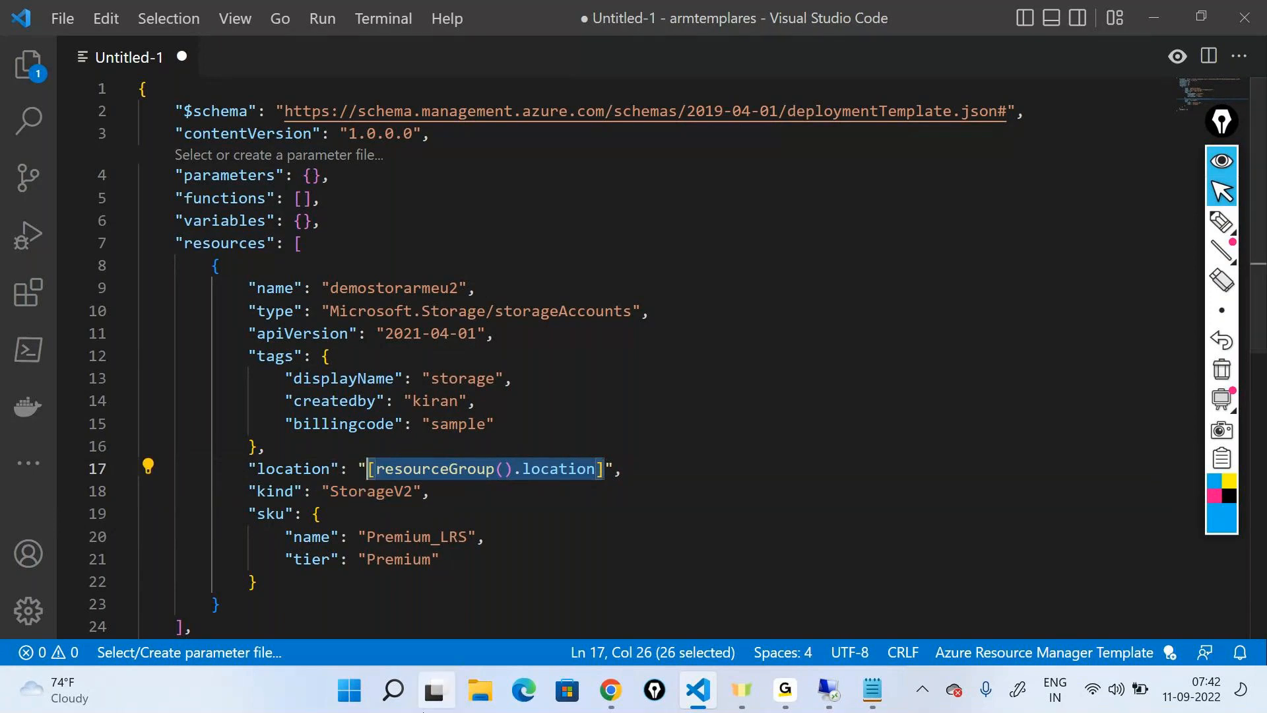
{"action": "key", "text": "BackSpace"}
{"action": "type", "text": "East US2"}
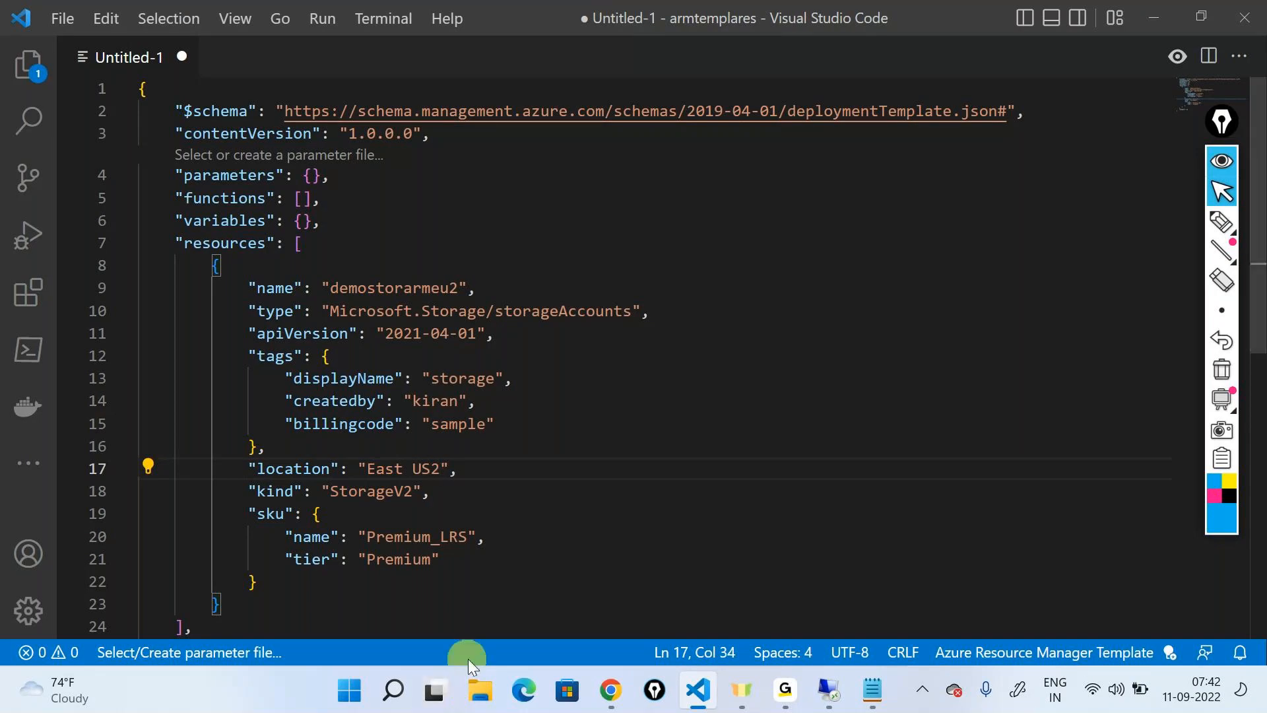
Highlight the kind value, the sku property and the sku's name and tier values in turn
{"action": "left_click", "coordinate": [379, 489]}
{"action": "double_click", "coordinate": [380, 489]}
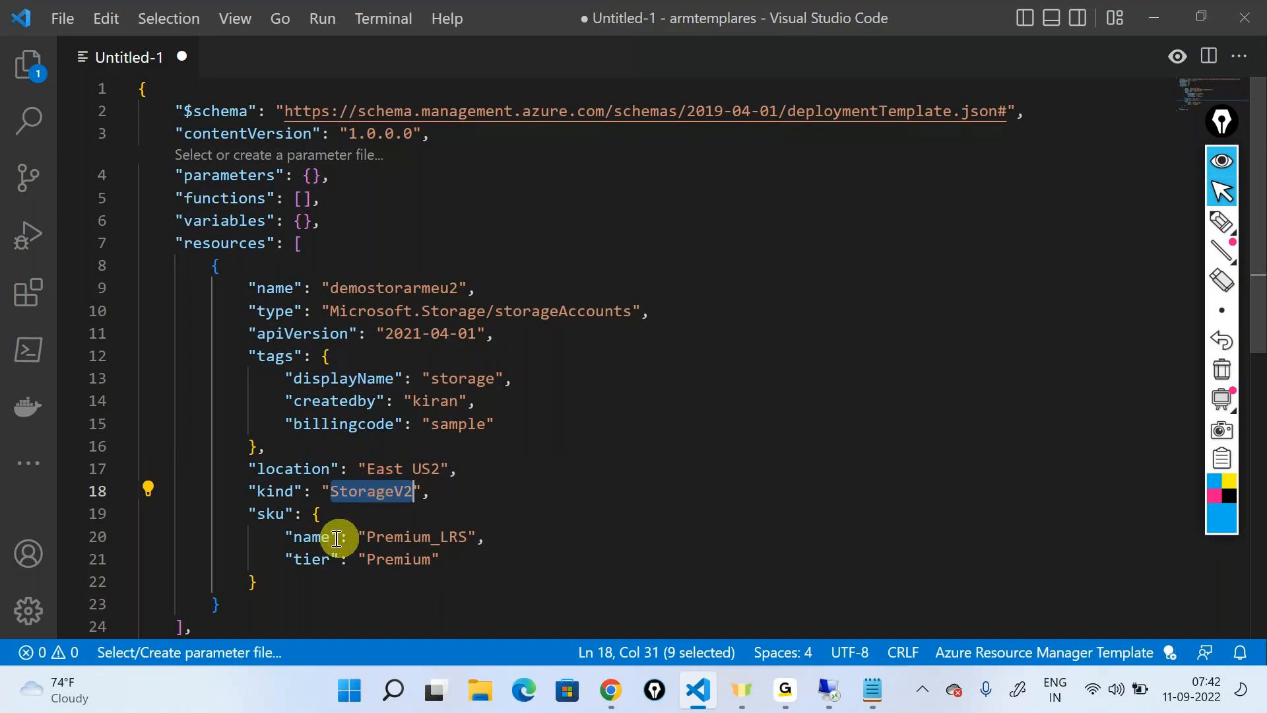
{"action": "double_click", "coordinate": [270, 514]}
{"action": "double_click", "coordinate": [416, 536]}
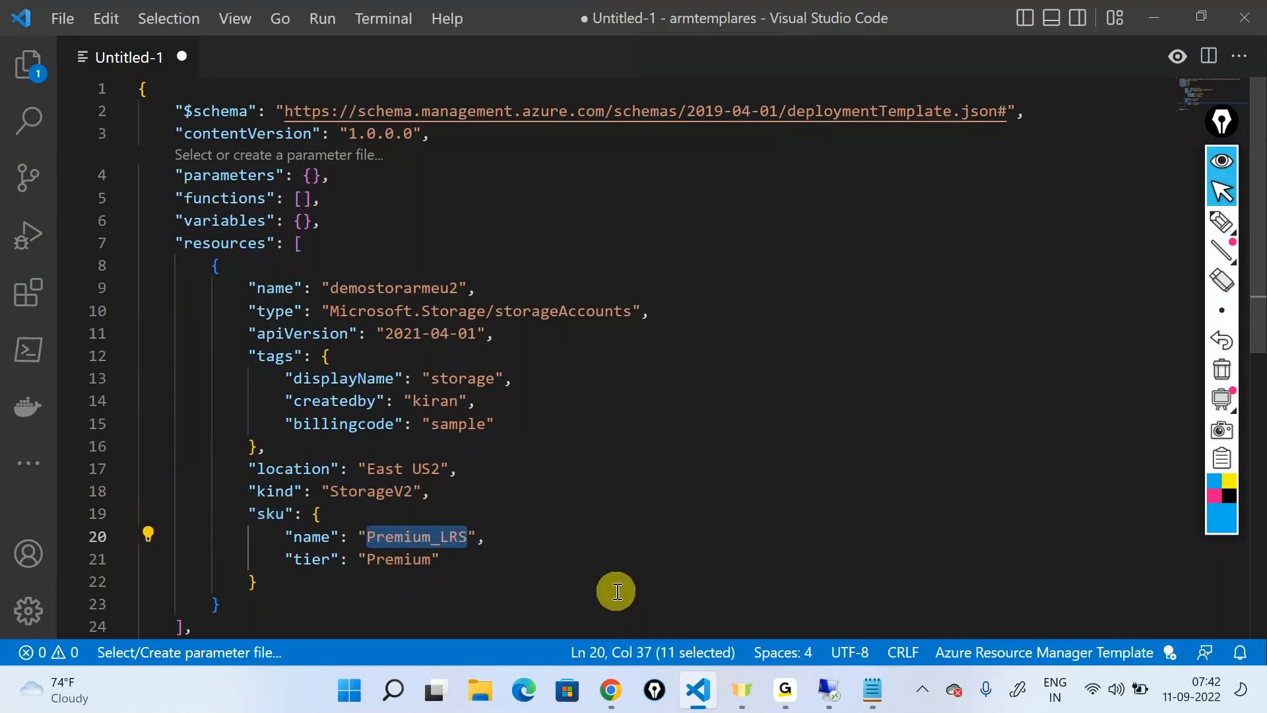
{"action": "double_click", "coordinate": [404, 559]}
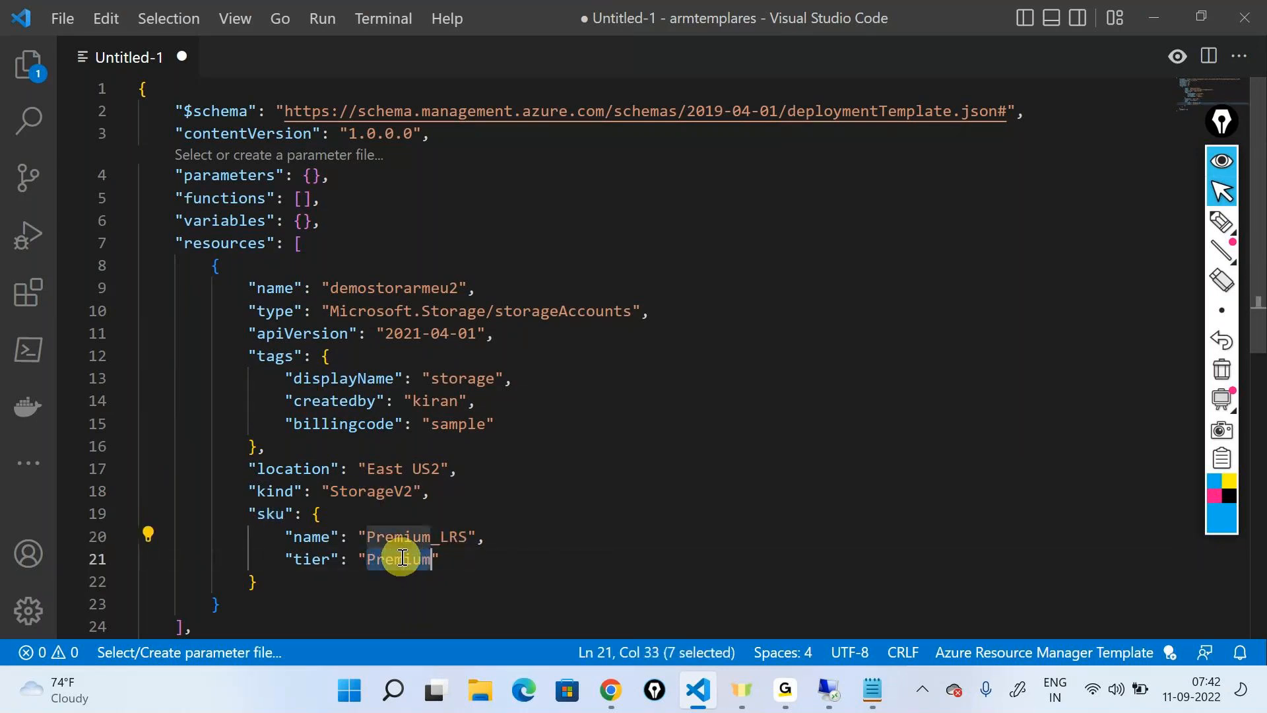
Set the sku name to Standard_LRS from the suggested values
{"action": "double_click", "coordinate": [412, 537]}
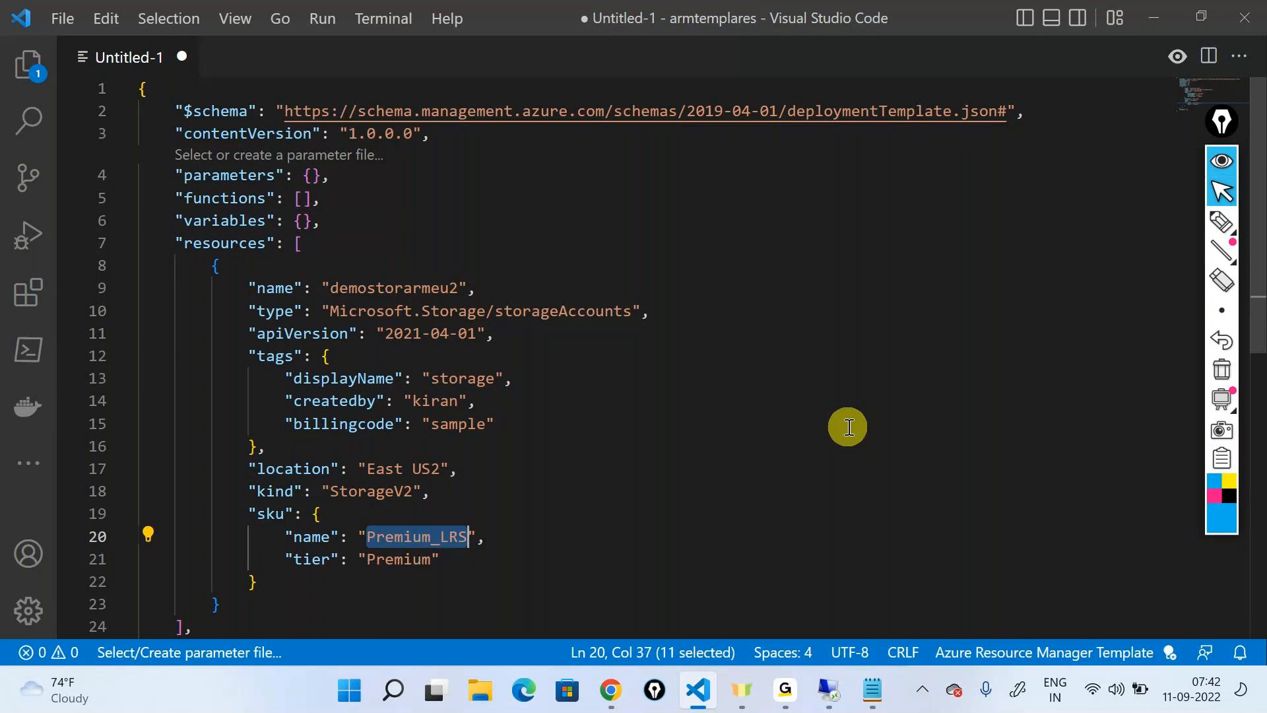
{"action": "key", "text": "BackSpace"}
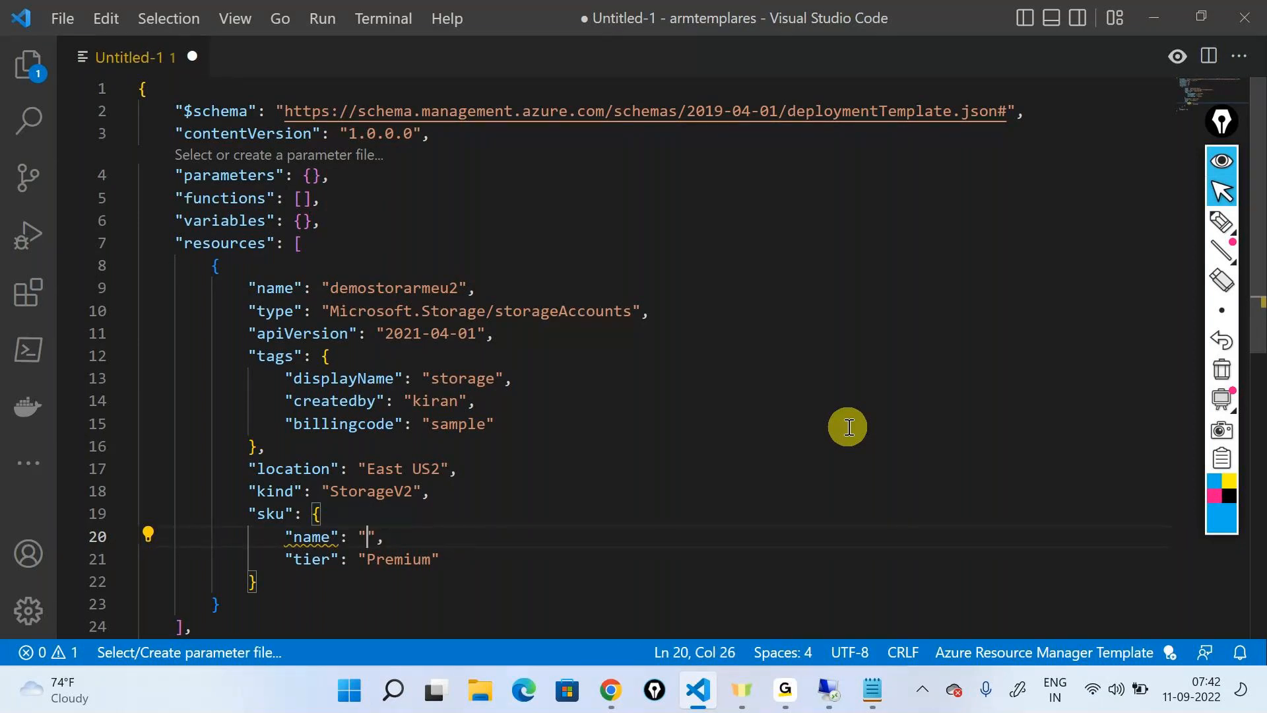
{"action": "key", "text": "Right"}
{"action": "key", "text": "BackSpace"}
{"action": "key", "text": "BackSpace"}
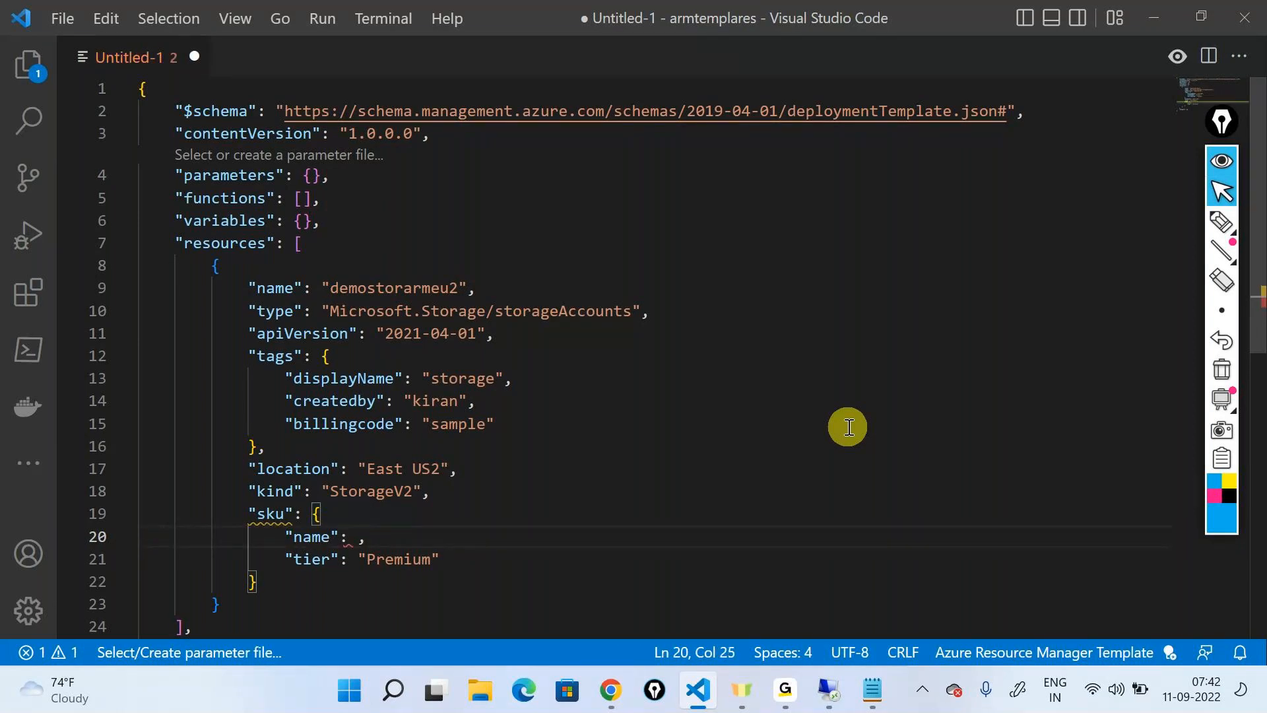
{"action": "type", "text": "\""}
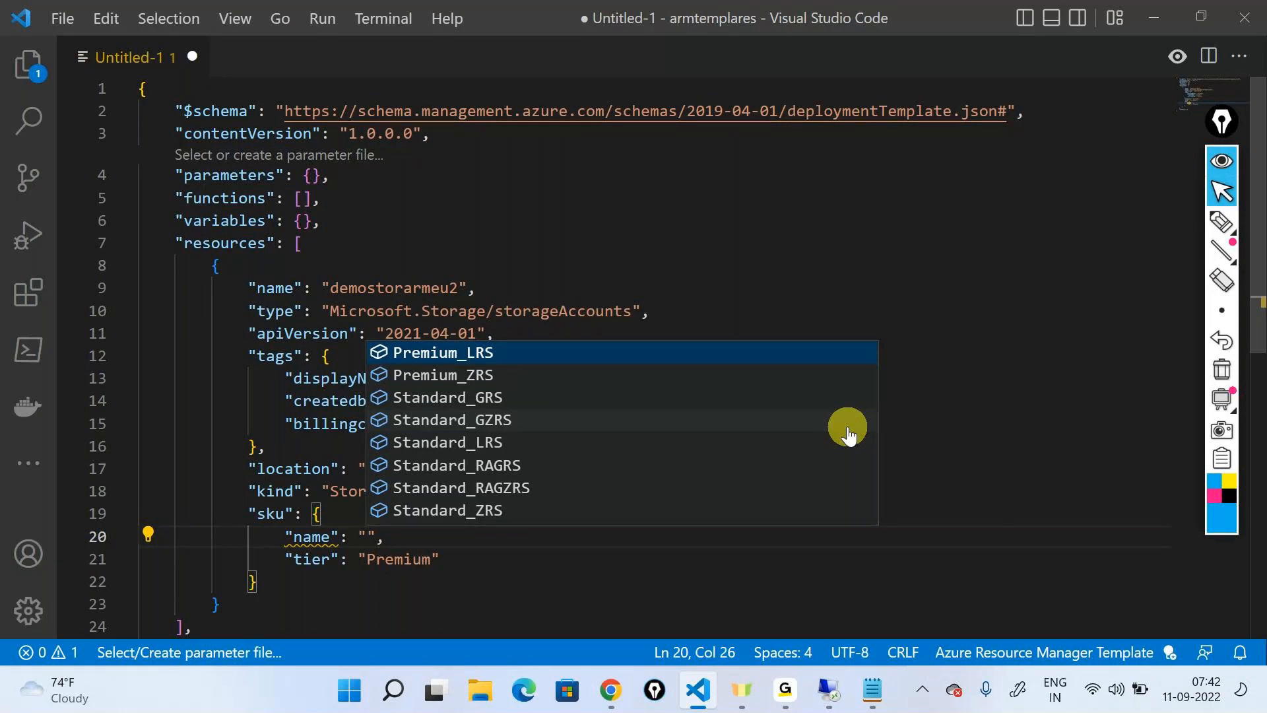
{"action": "key", "text": "Down"}
{"action": "key", "text": "Down"}
{"action": "key", "text": "Down"}
{"action": "key", "text": "Down"}
{"action": "key", "text": "Up"}
{"action": "key", "text": "Up"}
{"action": "key", "text": "Down"}
{"action": "key", "text": "Down"}
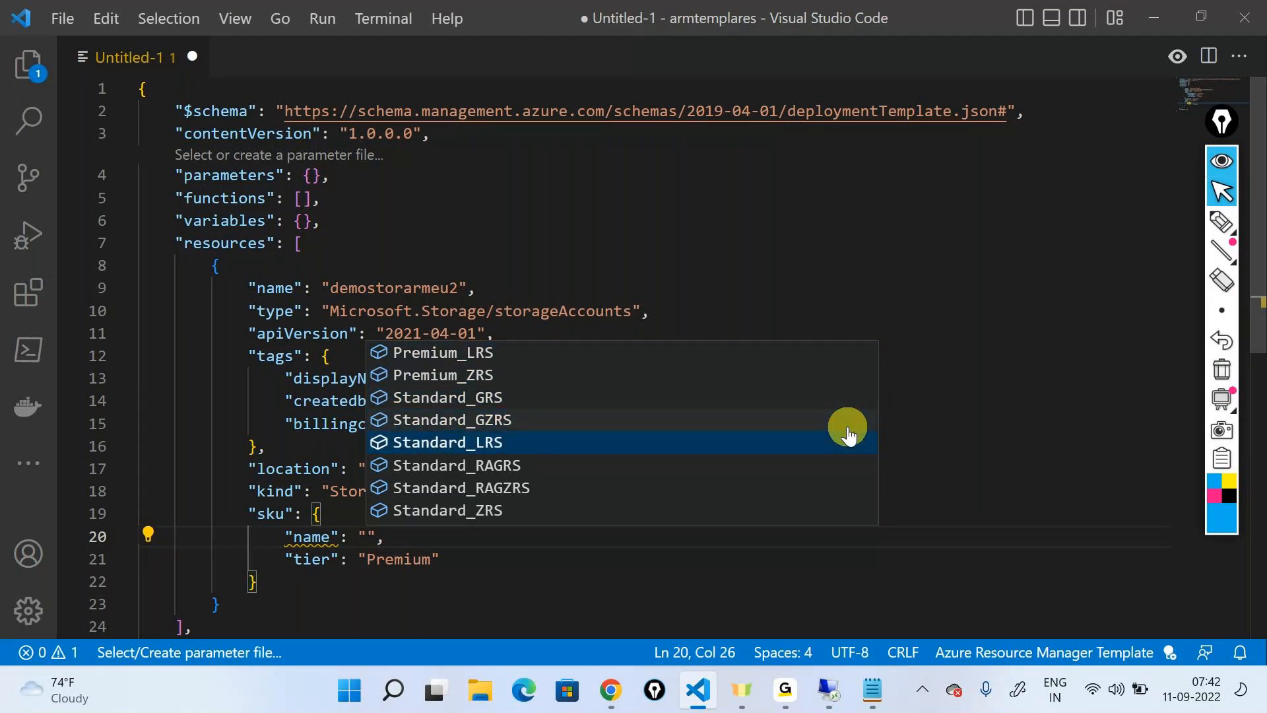
{"action": "key", "text": "Return"}
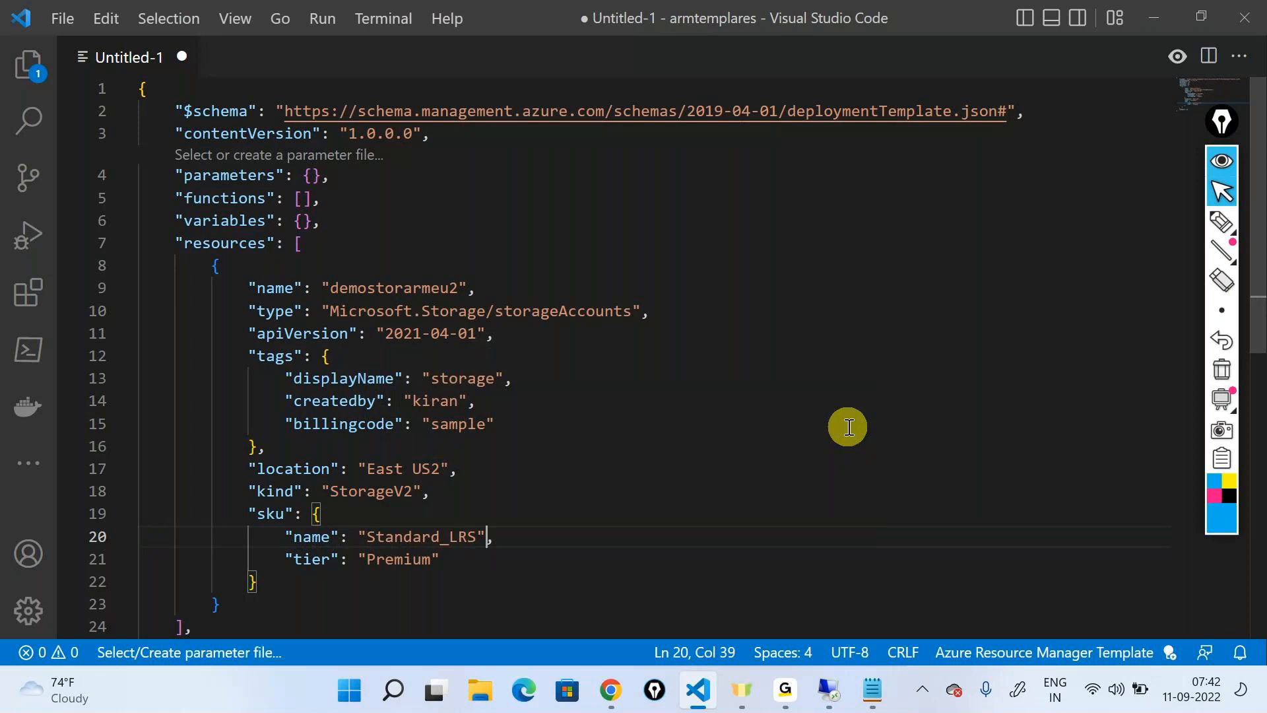
Set the sku tier to Standard from the suggested values
{"action": "double_click", "coordinate": [396, 560]}
{"action": "key", "text": "BackSpace"}
{"action": "key", "text": "ctrl+space"}
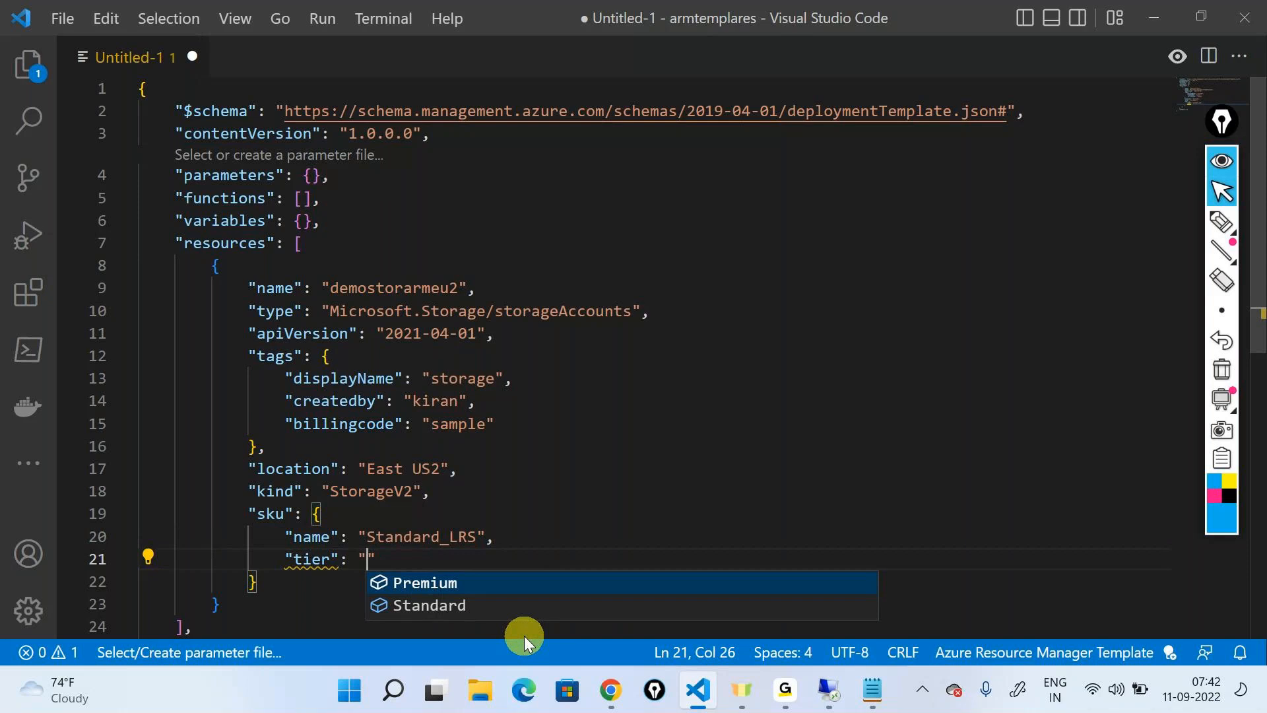
{"action": "key", "text": "Down"}
{"action": "key", "text": "Return"}
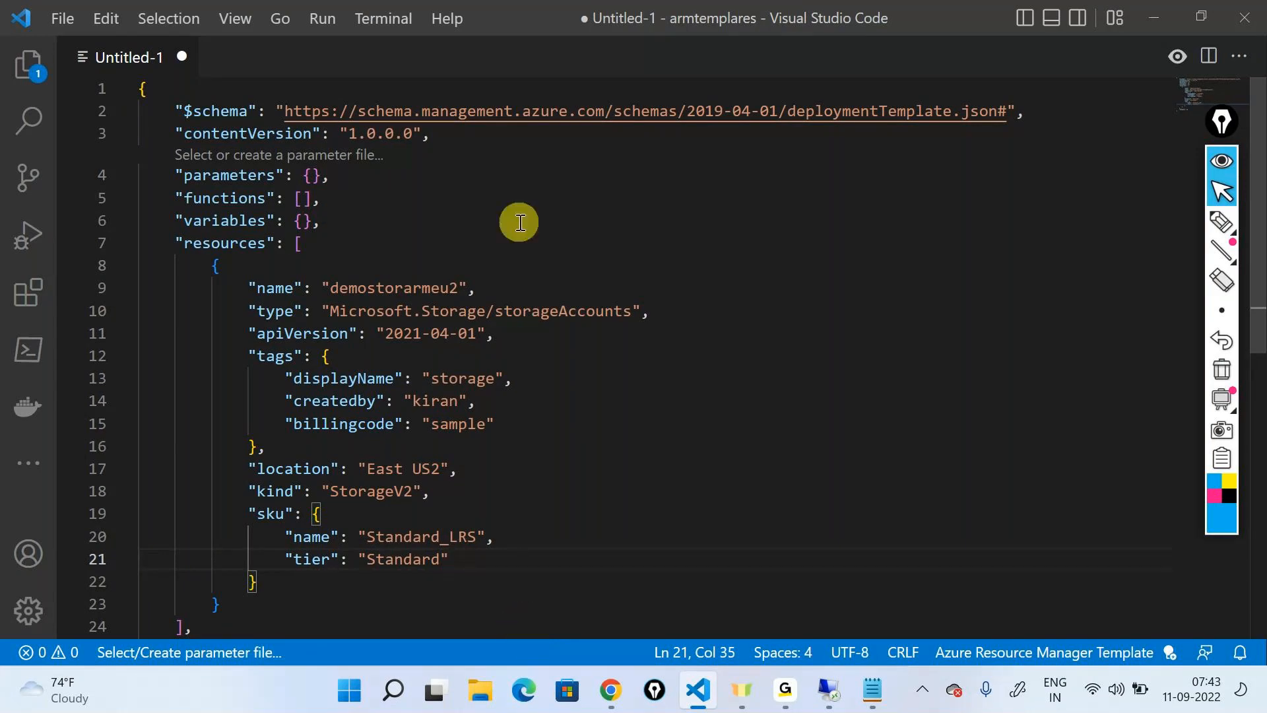
Highlight the storage account's name, tags, location and sku name values in turn to review them
{"action": "double_click", "coordinate": [402, 289]}
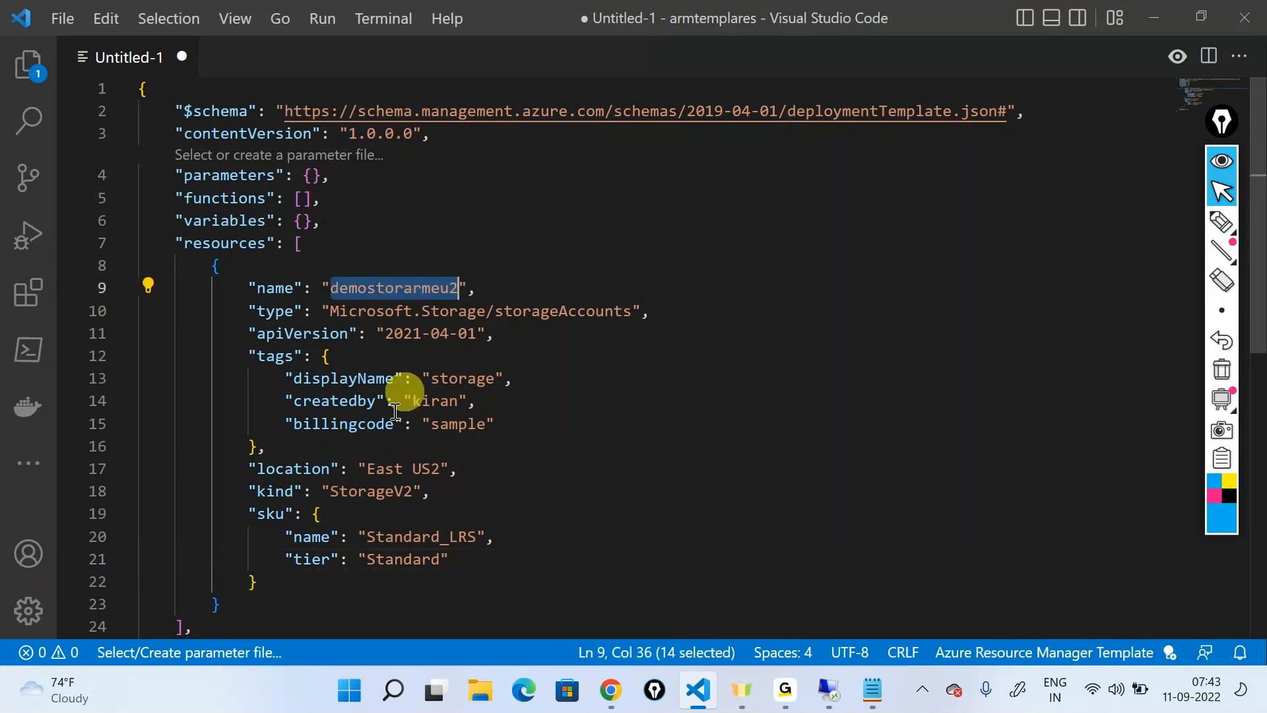
{"action": "left_click_drag", "start_coordinate": [286, 379], "coordinate": [483, 403]}
{"action": "left_click_drag", "start_coordinate": [359, 470], "coordinate": [460, 470]}
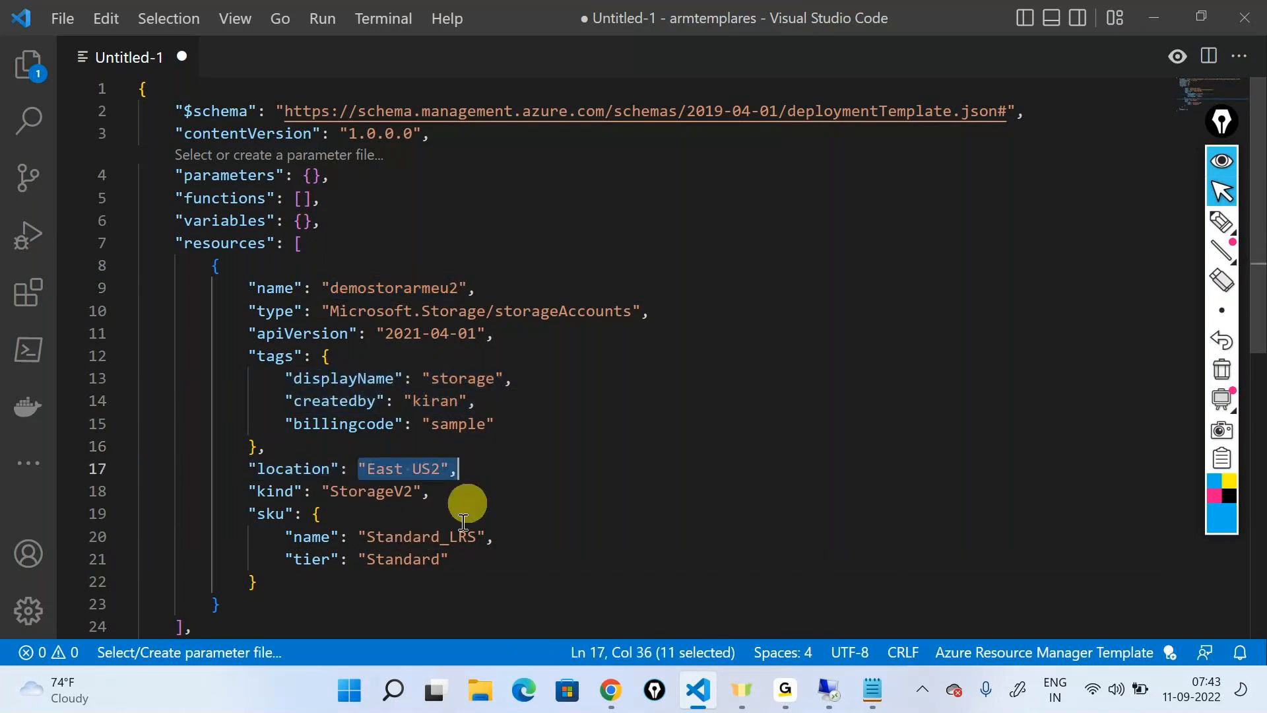
{"action": "double_click", "coordinate": [425, 538]}
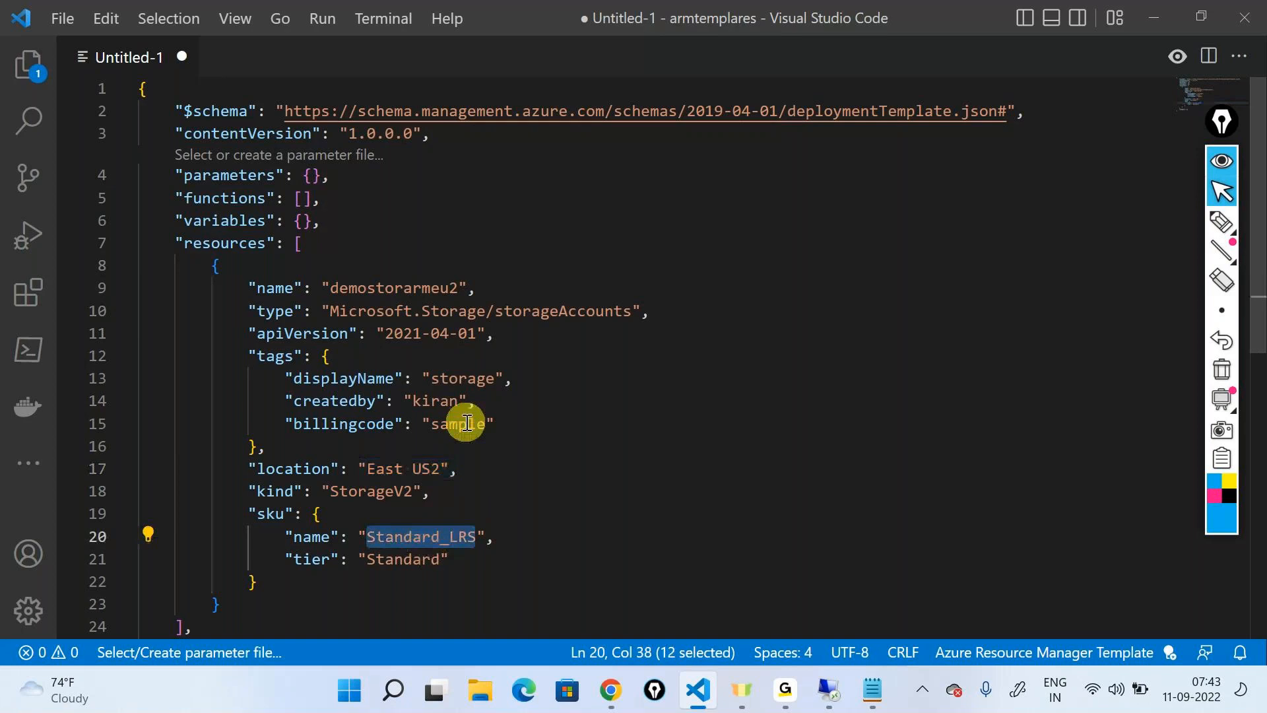
{"action": "left_click", "coordinate": [468, 423]}
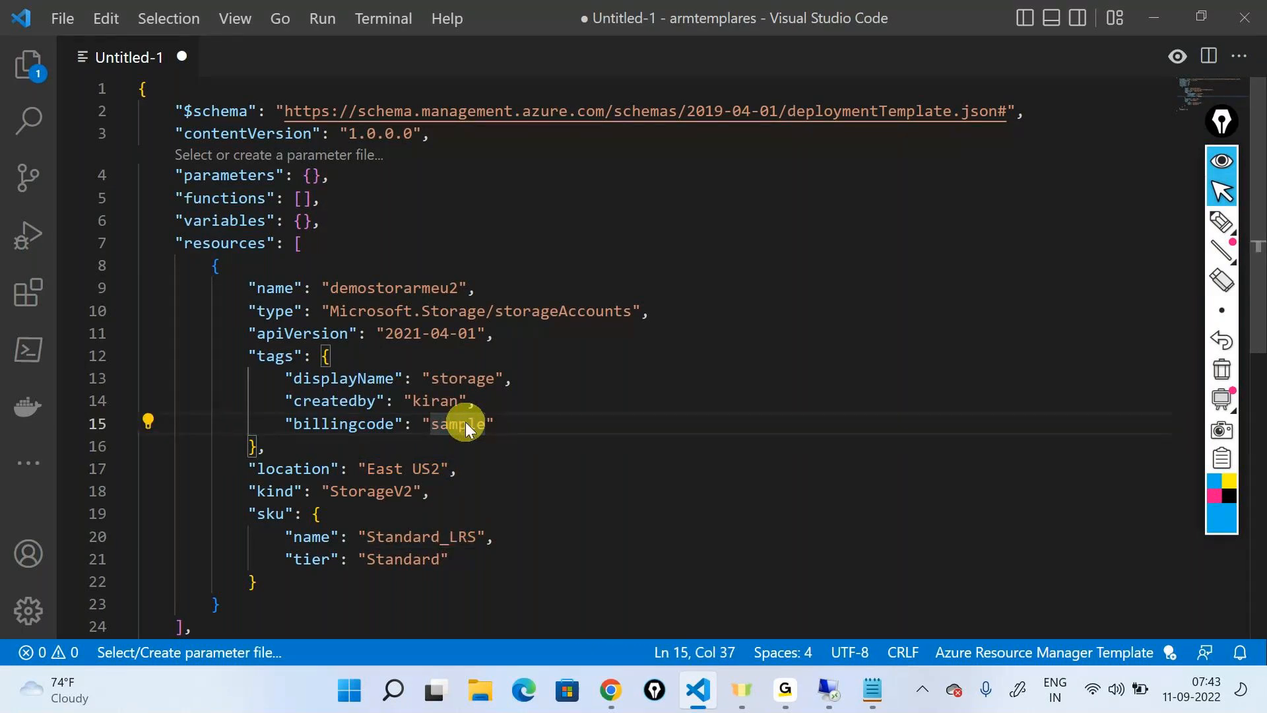
Save the template as a JSON file named storagetemplate in the armtemplares folder and hide the file explorer
{"action": "key", "text": "ctrl+s"}
{"action": "type", "text": "ar"}
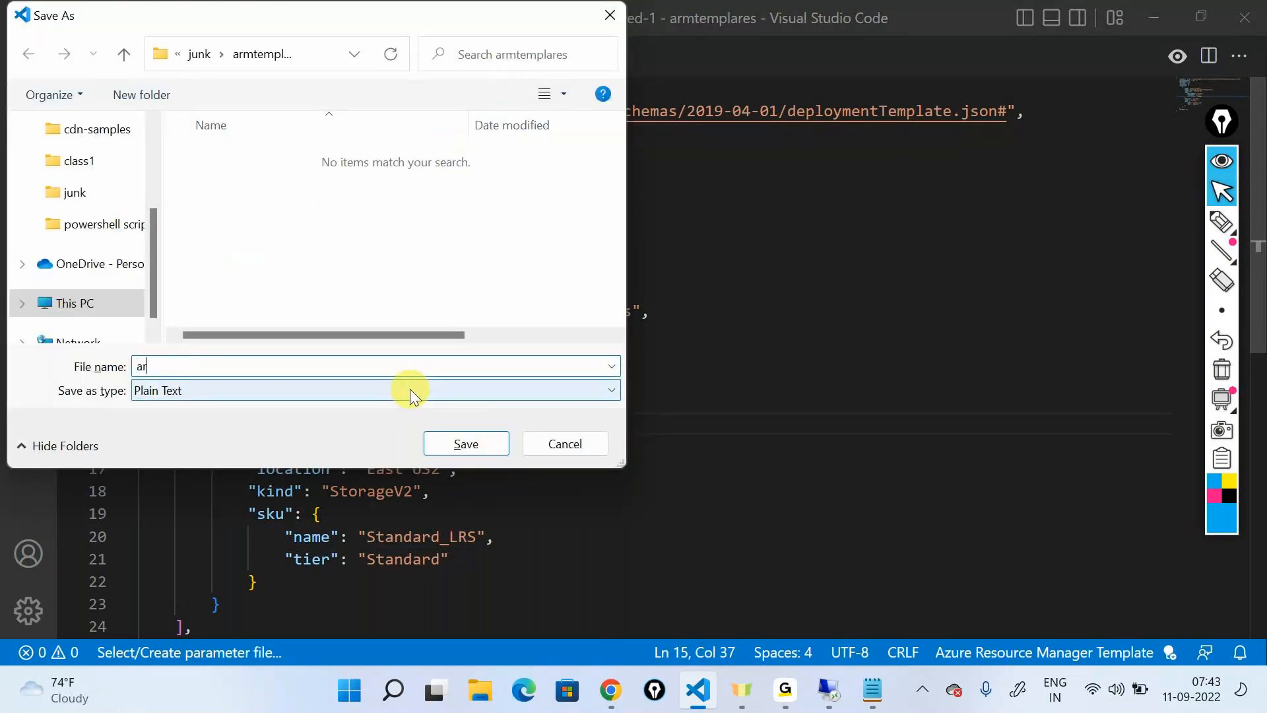
{"action": "type", "text": "mtemplat"}
{"action": "key", "text": "BackSpace"}
{"action": "key", "text": "BackSpace"}
{"action": "key", "text": "BackSpace"}
{"action": "key", "text": "BackSpace"}
{"action": "key", "text": "BackSpace"}
{"action": "key", "text": "BackSpace"}
{"action": "key", "text": "BackSpace"}
{"action": "key", "text": "BackSpace"}
{"action": "key", "text": "BackSpace"}
{"action": "key", "text": "BackSpace"}
{"action": "type", "text": "storagetemplate"}
{"action": "left_click", "coordinate": [179, 391]}
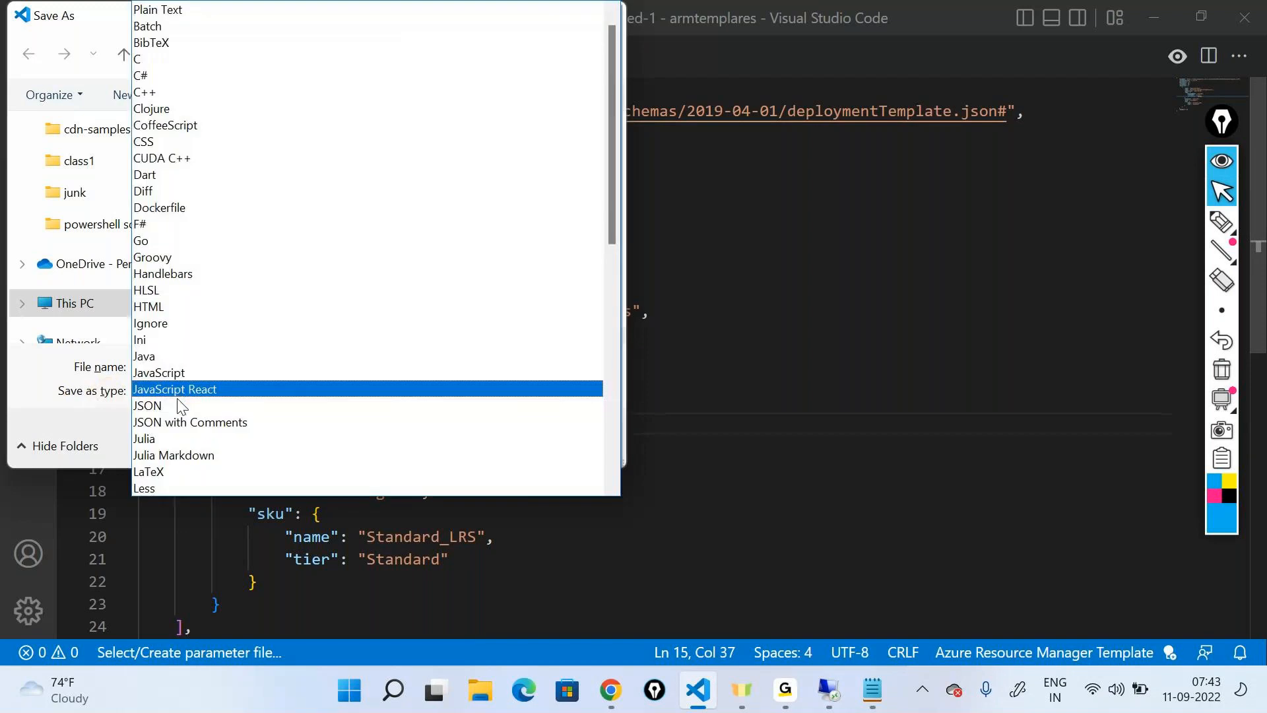
{"action": "left_click", "coordinate": [182, 405]}
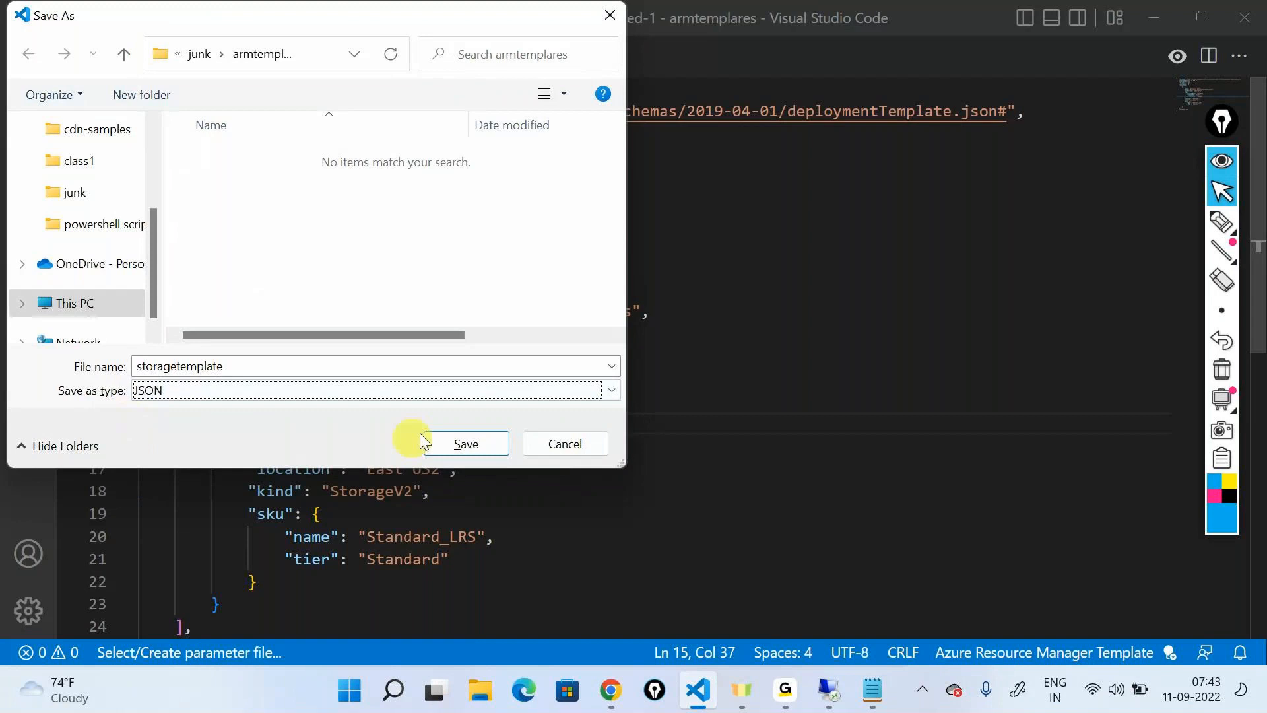
{"action": "left_click", "coordinate": [463, 439]}
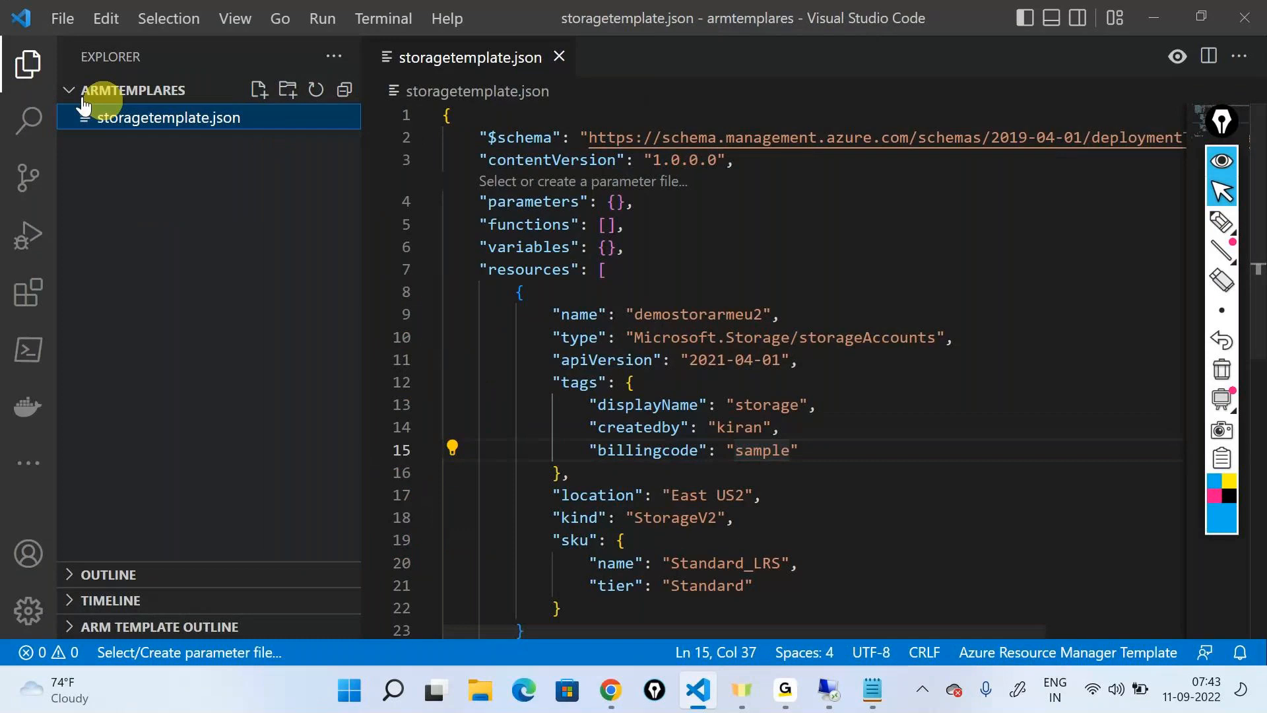
{"action": "key", "text": "ctrl+b"}
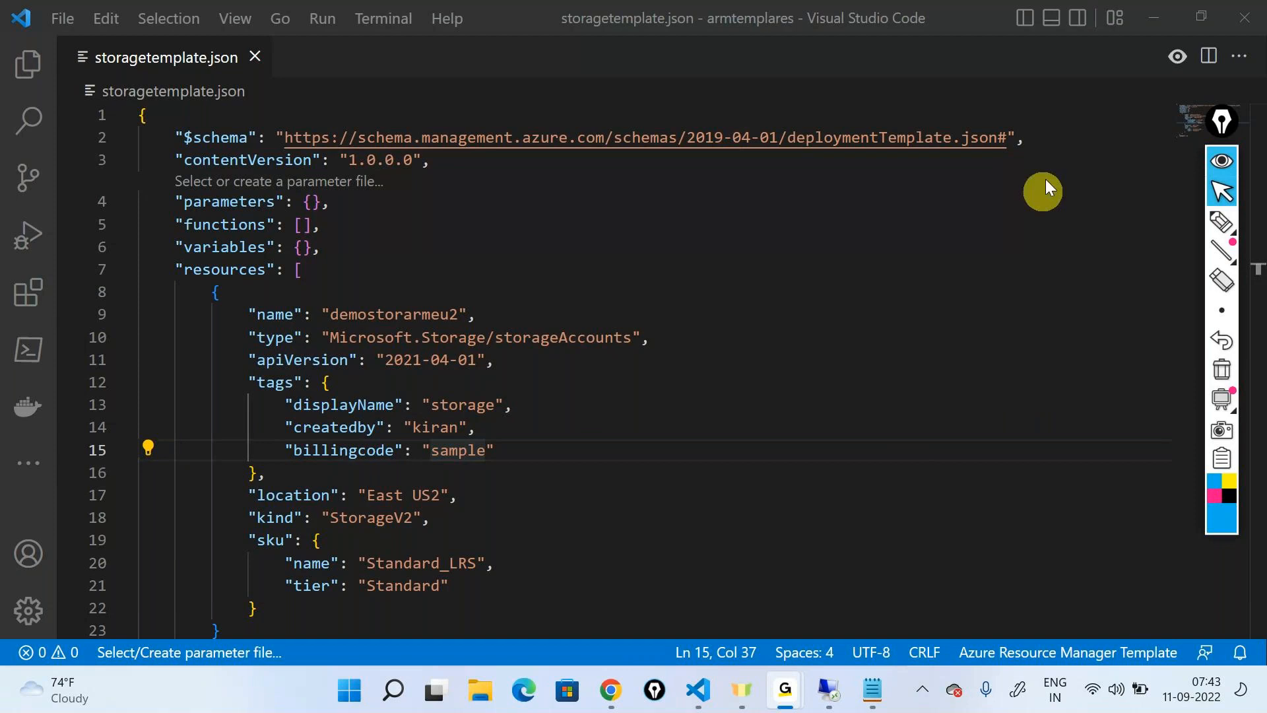
Review the saved template from start to end and highlight the storage account's name value
{"action": "left_click", "coordinate": [1132, 53]}
{"action": "scroll", "coordinate": [603, 393], "scroll_direction": "down", "scroll_amount": 4}
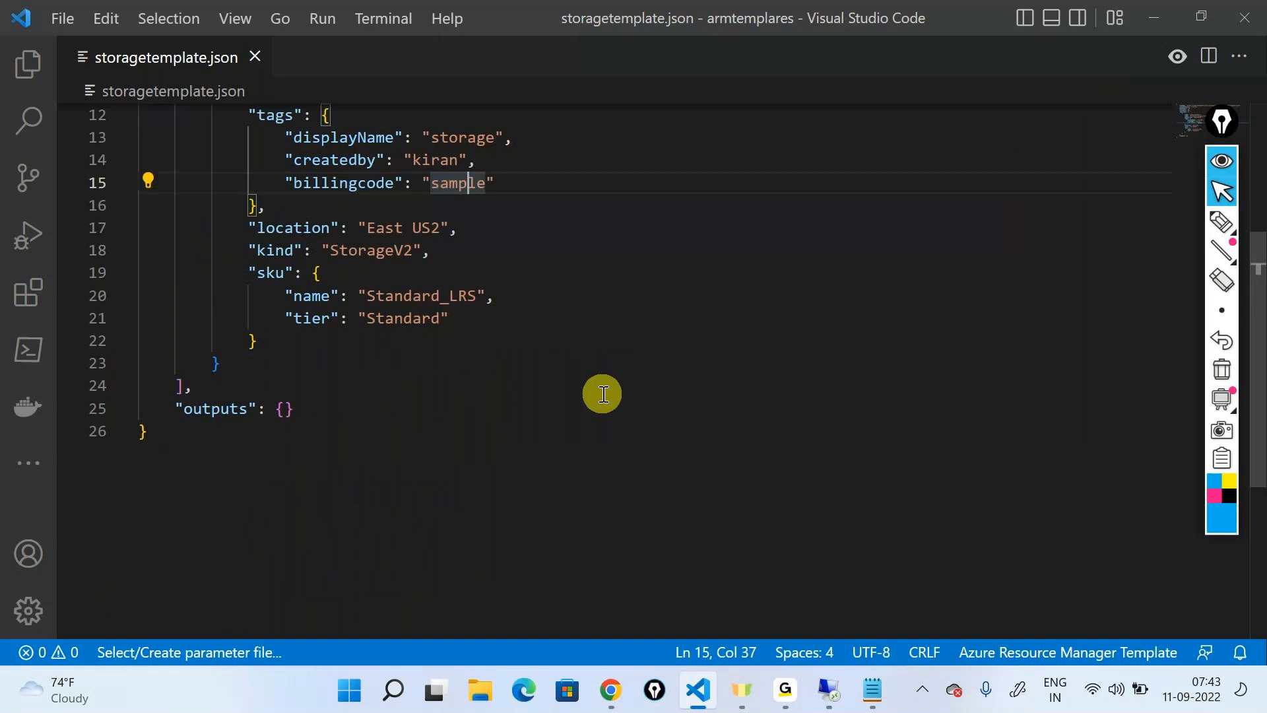
{"action": "scroll", "coordinate": [603, 393], "scroll_direction": "up", "scroll_amount": 4}
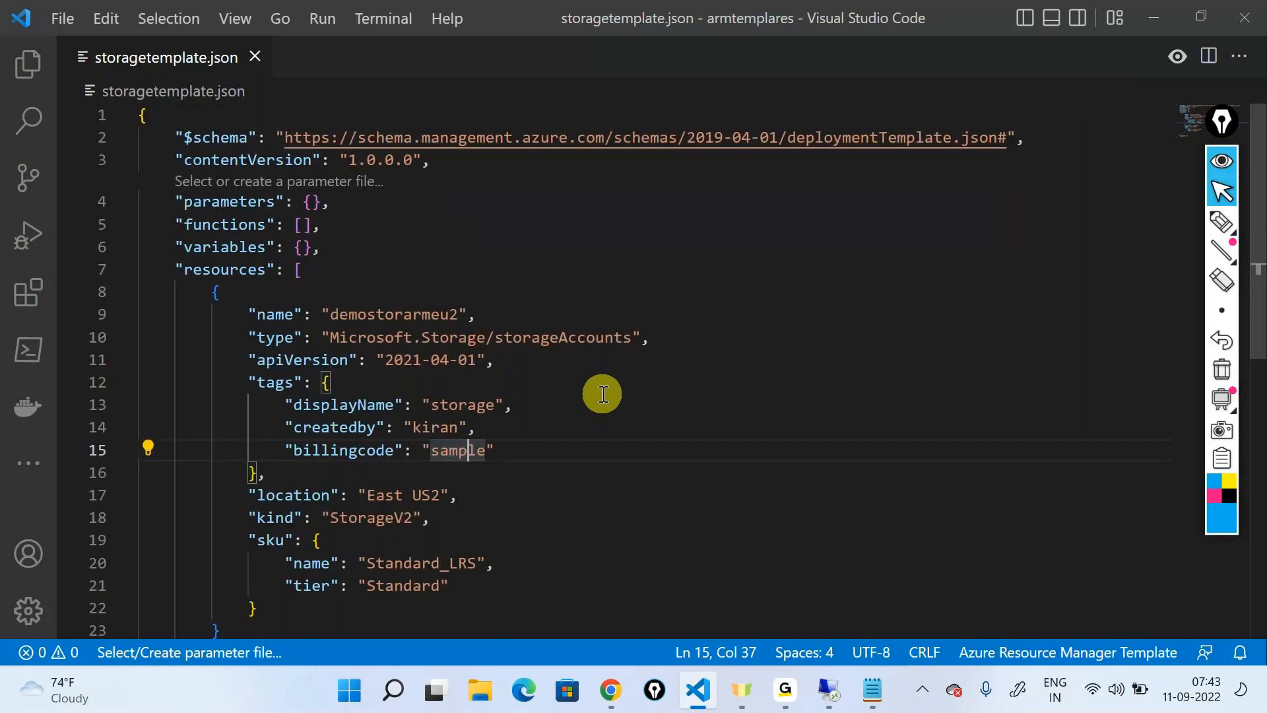
{"action": "double_click", "coordinate": [406, 311]}
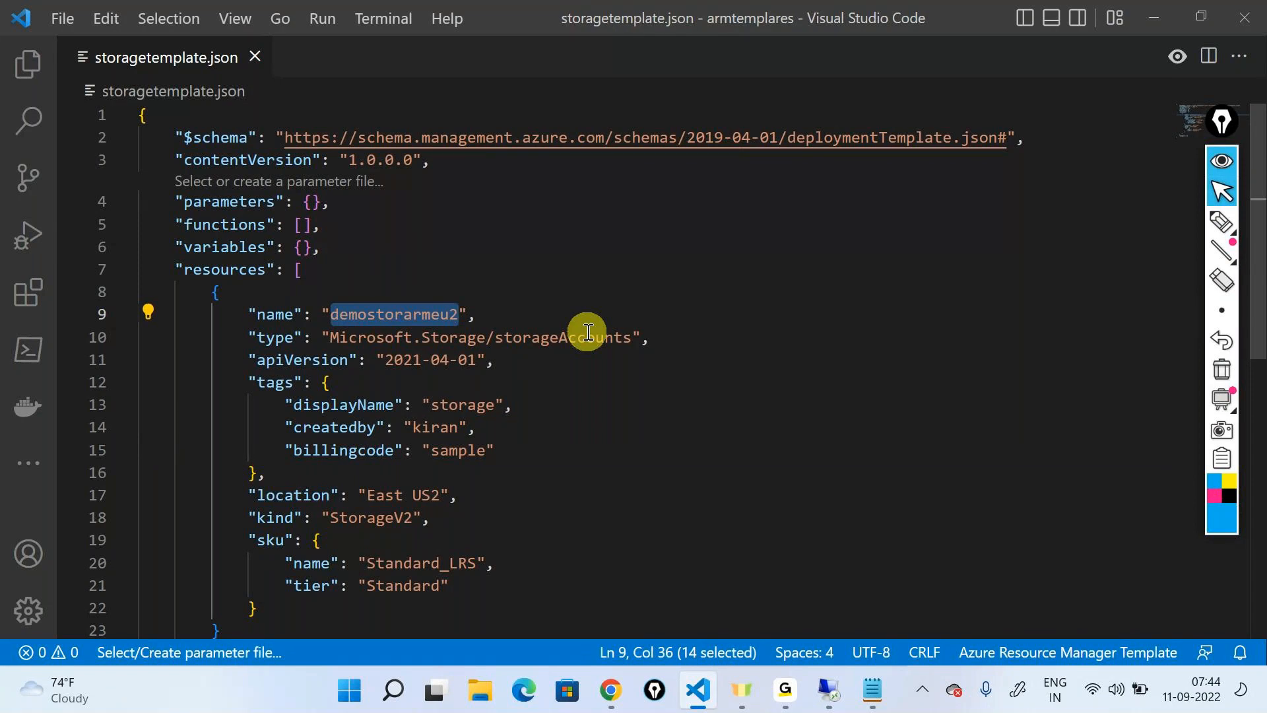
{"action": "scroll", "coordinate": [587, 332], "scroll_direction": "down", "scroll_amount": 3}
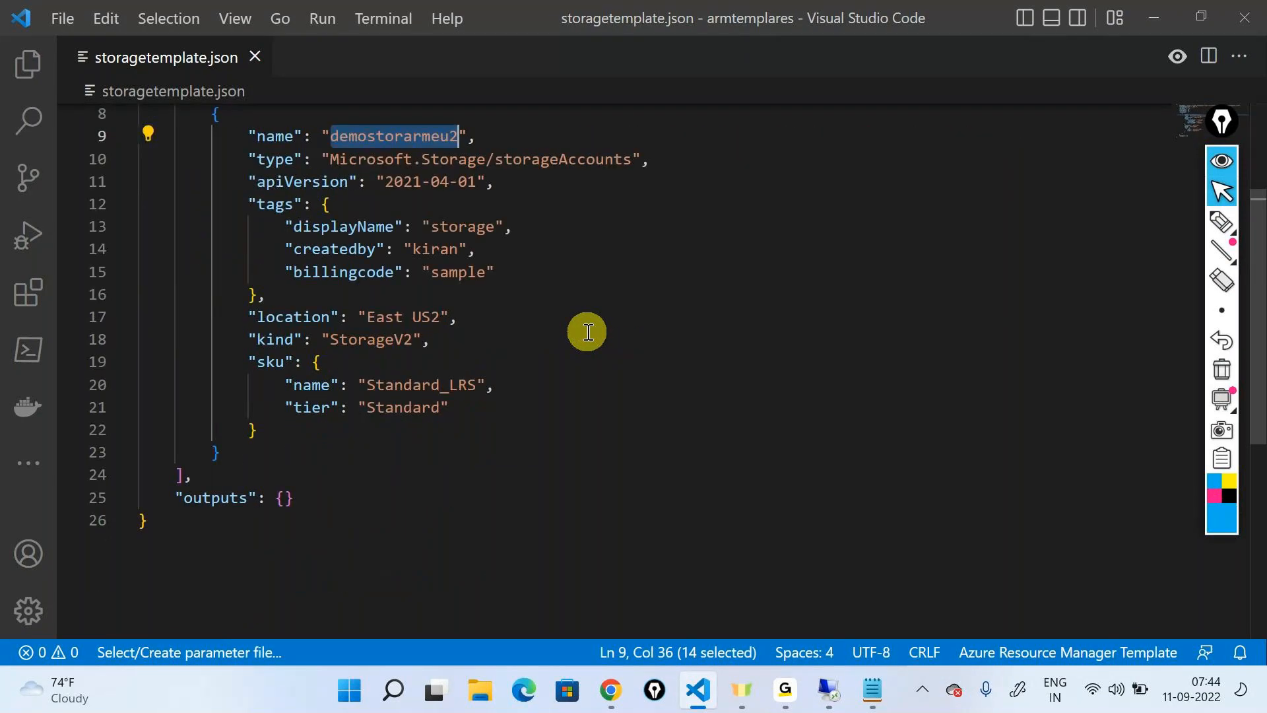
{"action": "scroll", "coordinate": [587, 332], "scroll_direction": "up", "scroll_amount": 3}
{"action": "left_click", "coordinate": [594, 291]}
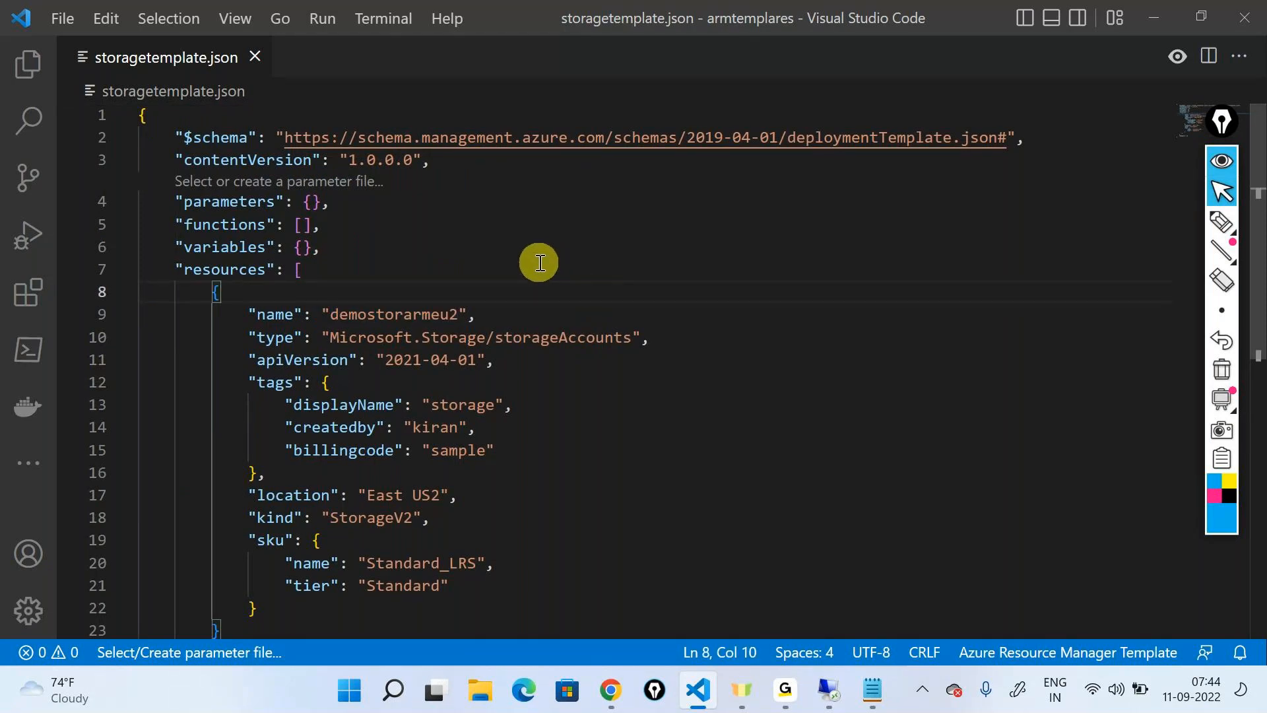
Switch to the Azure portal in Chrome, search for sto and examine the Storage accounts list
{"action": "left_click", "coordinate": [625, 696]}
{"action": "left_click", "coordinate": [509, 88]}
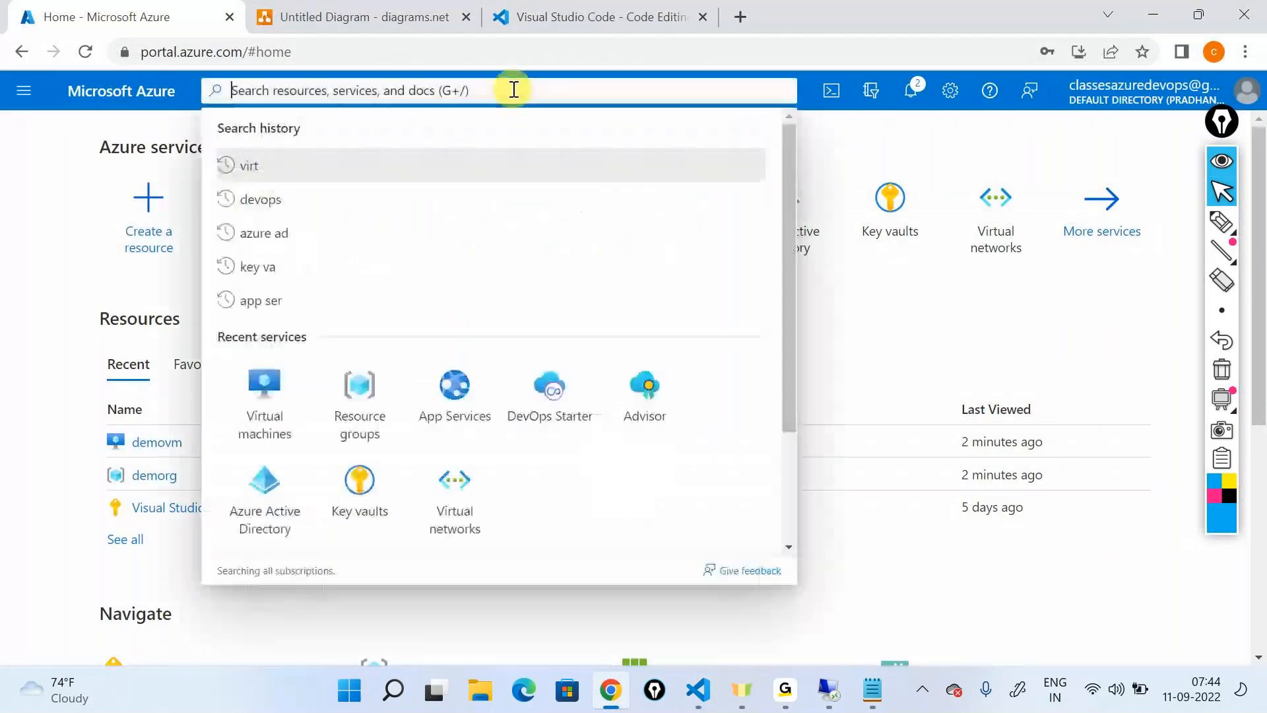
{"action": "type", "text": "sto"}
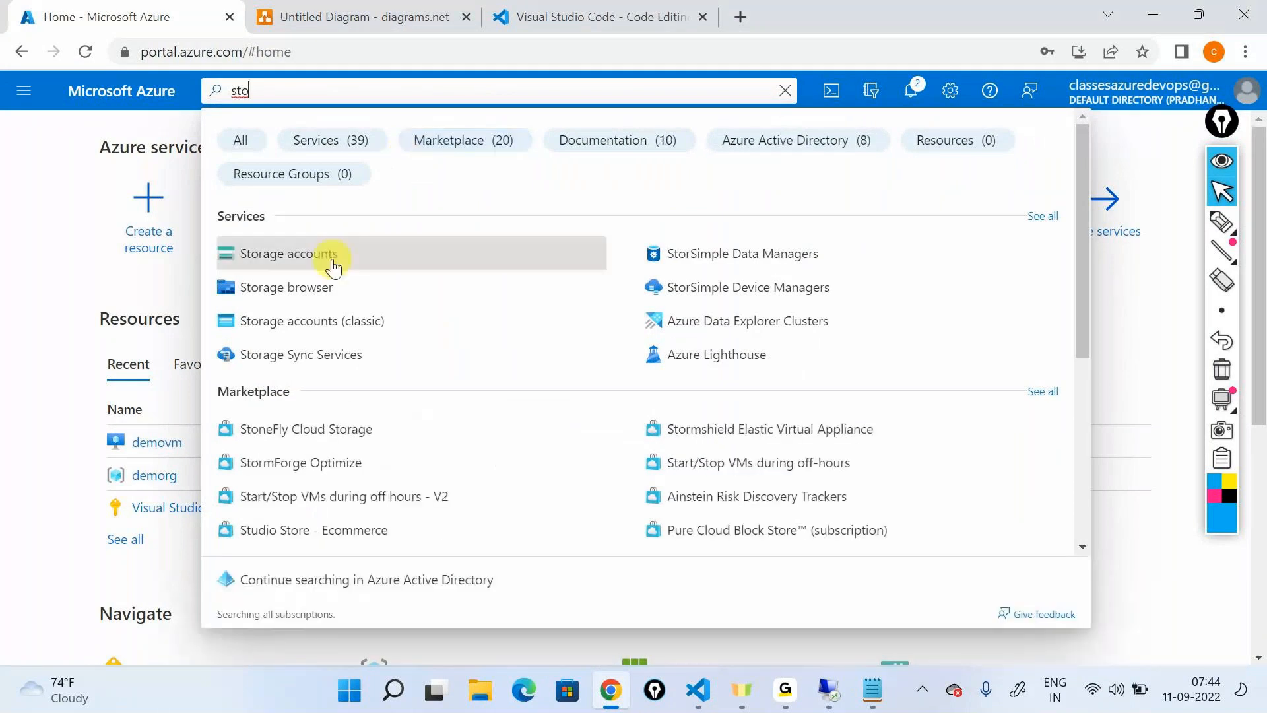
{"action": "left_click", "coordinate": [333, 267]}
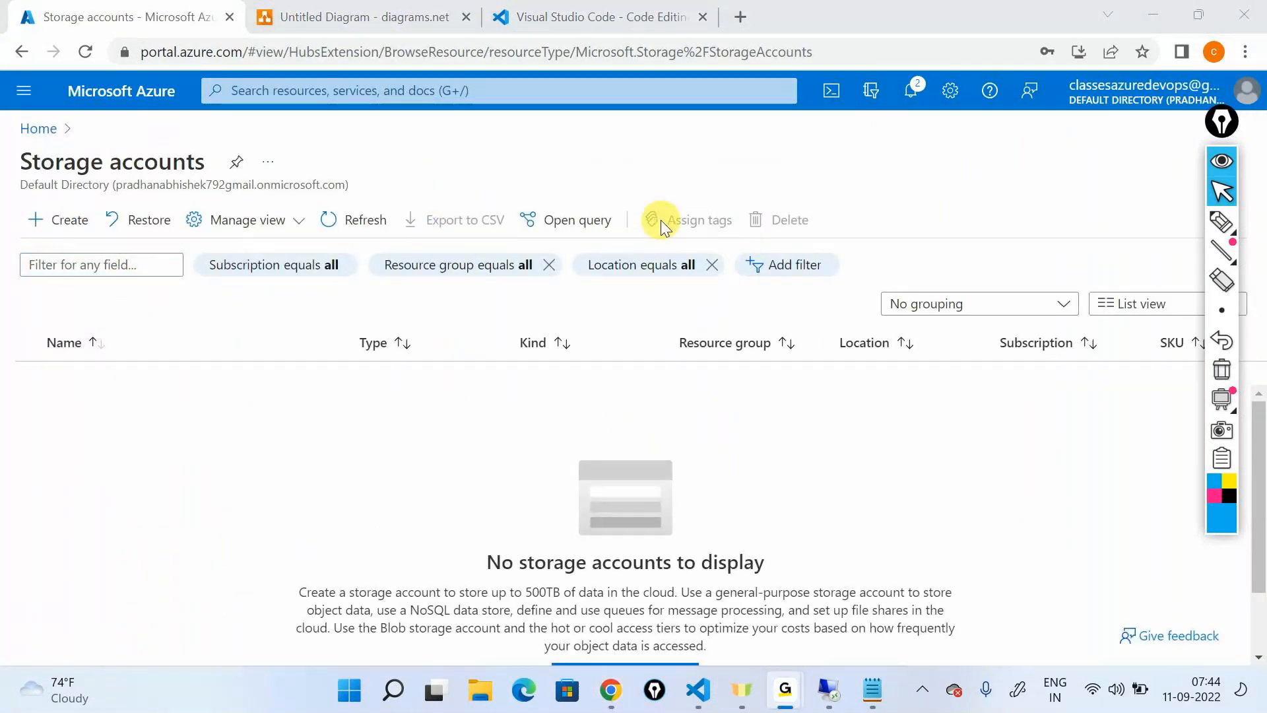
{"action": "left_click", "coordinate": [700, 343]}
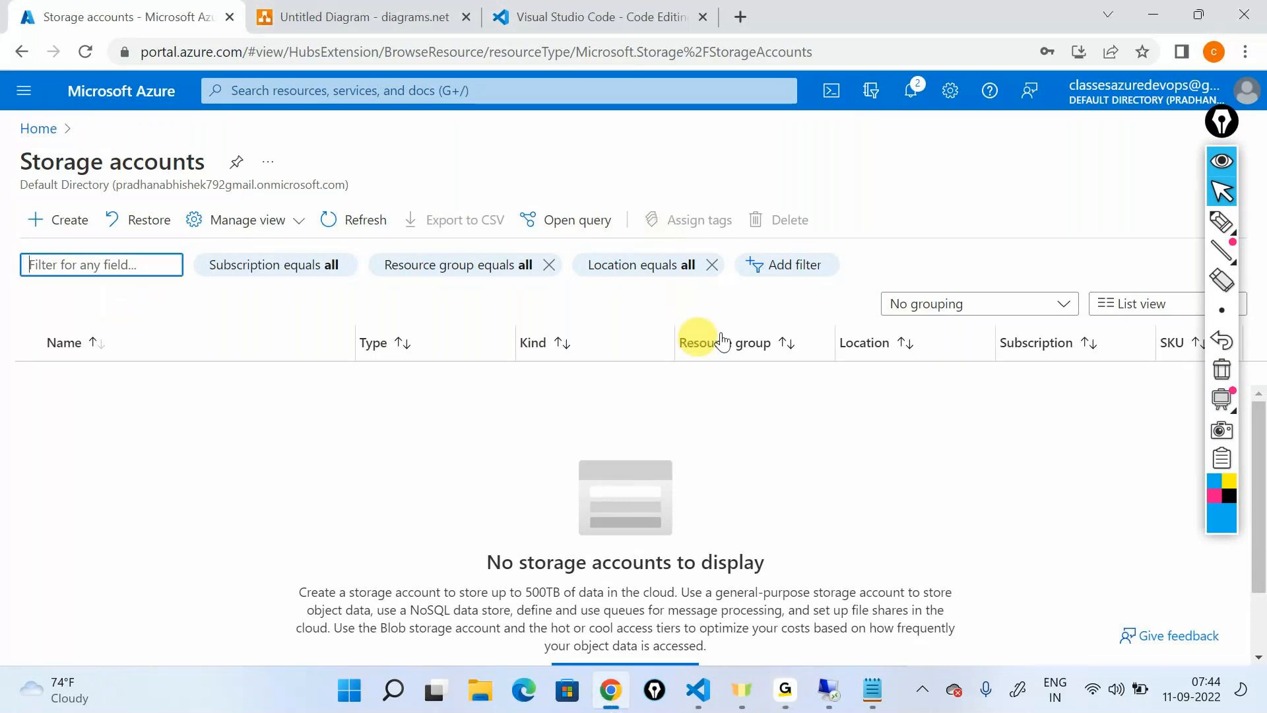
{"action": "key", "text": "alt+Tab"}
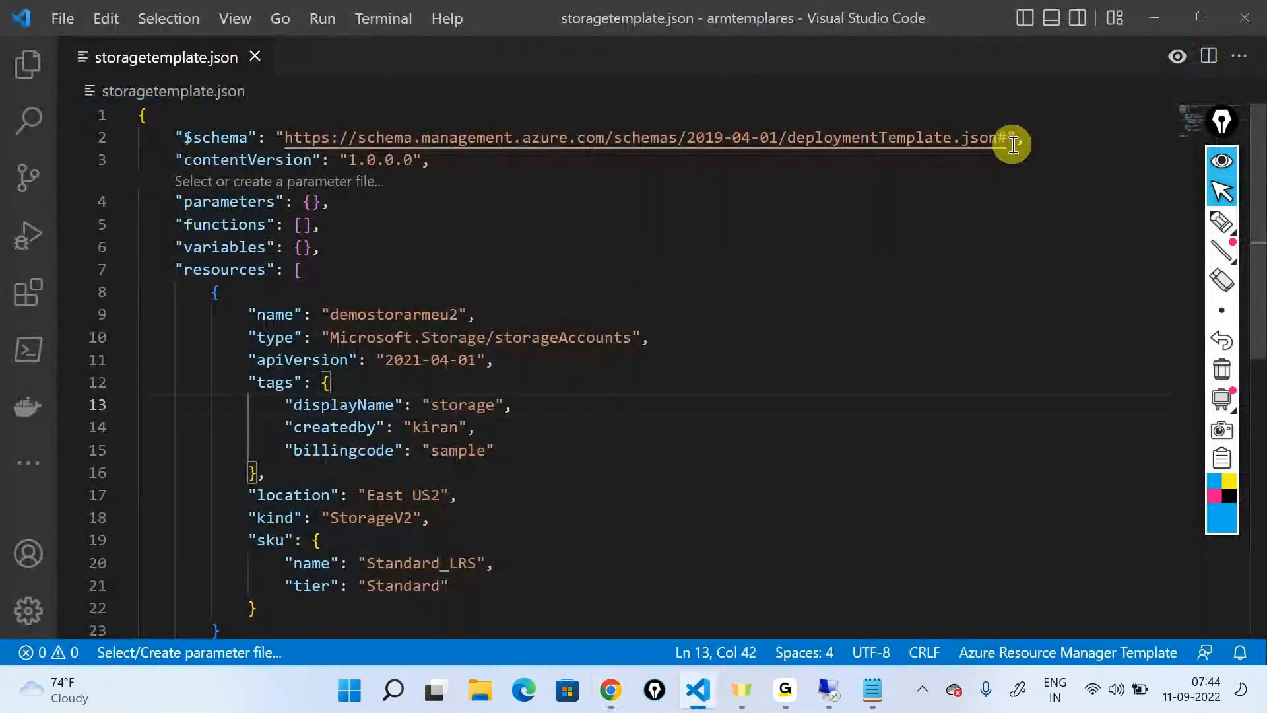
{"action": "key", "text": "alt+Tab"}
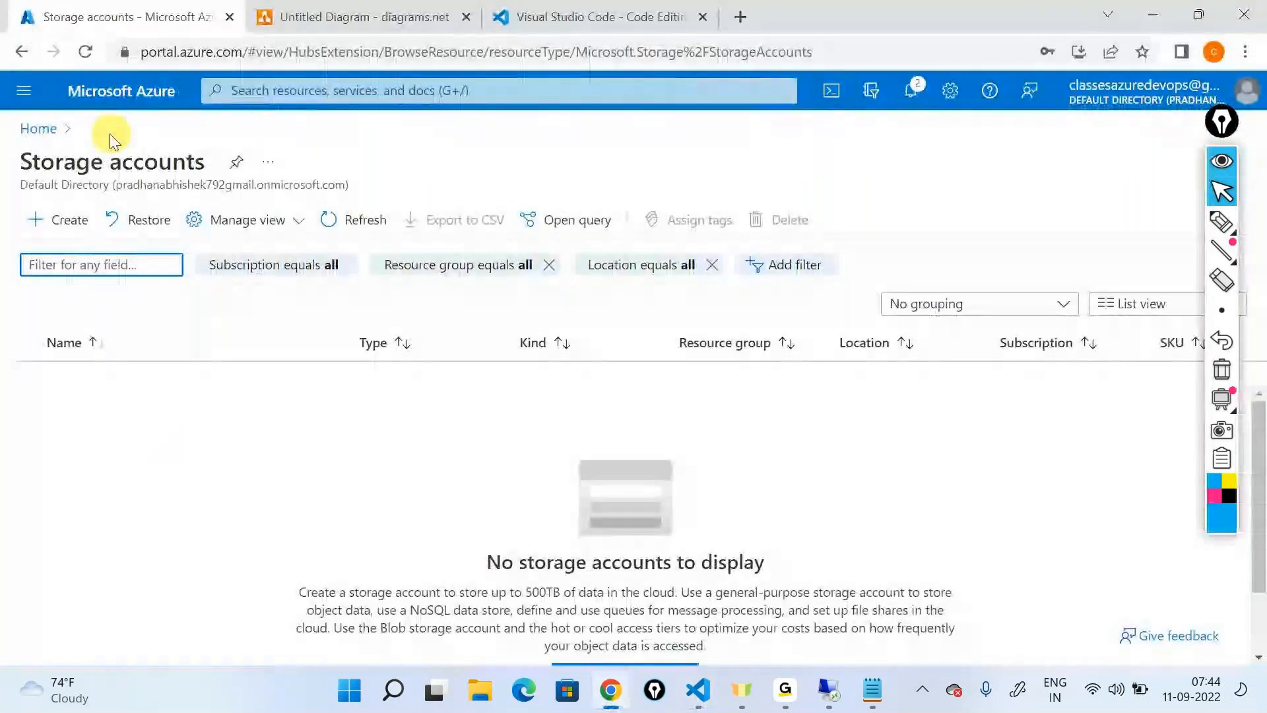
Search the portal home for deploy, choose Deploy a custom template and open the editor for building your own template
{"action": "left_click", "coordinate": [73, 128]}
{"action": "left_click", "coordinate": [278, 86]}
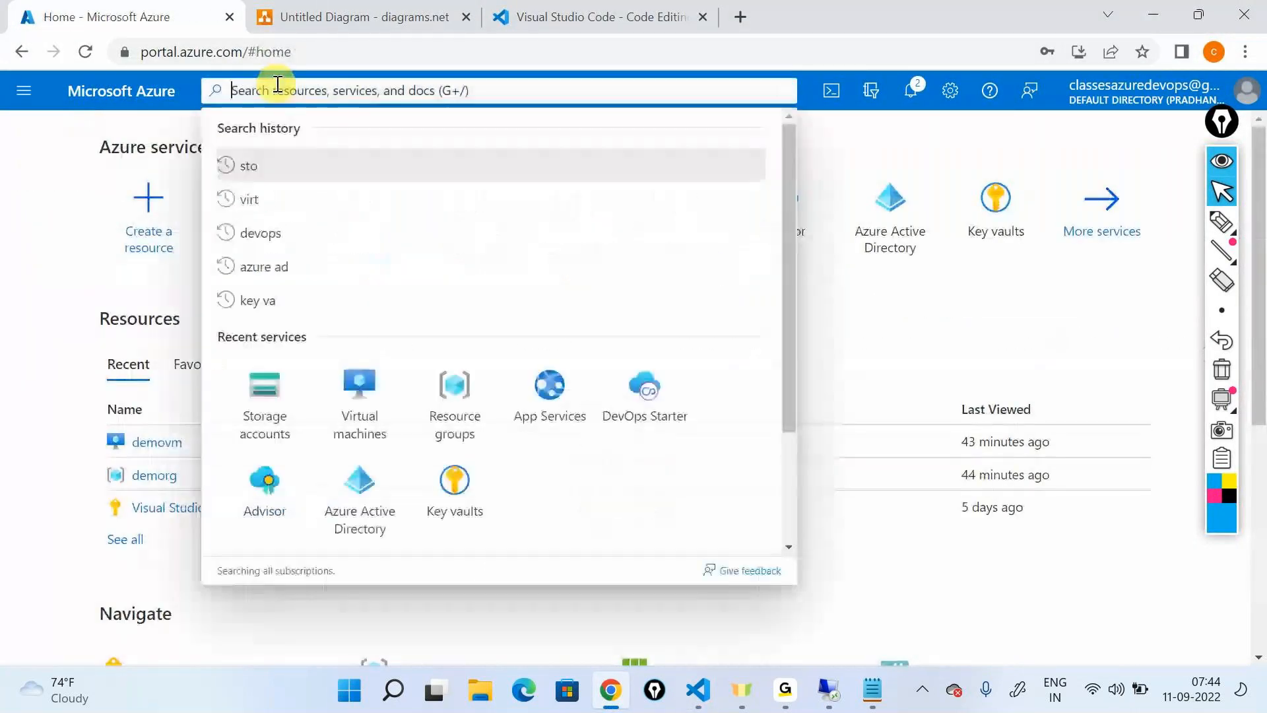
{"action": "type", "text": "d"}
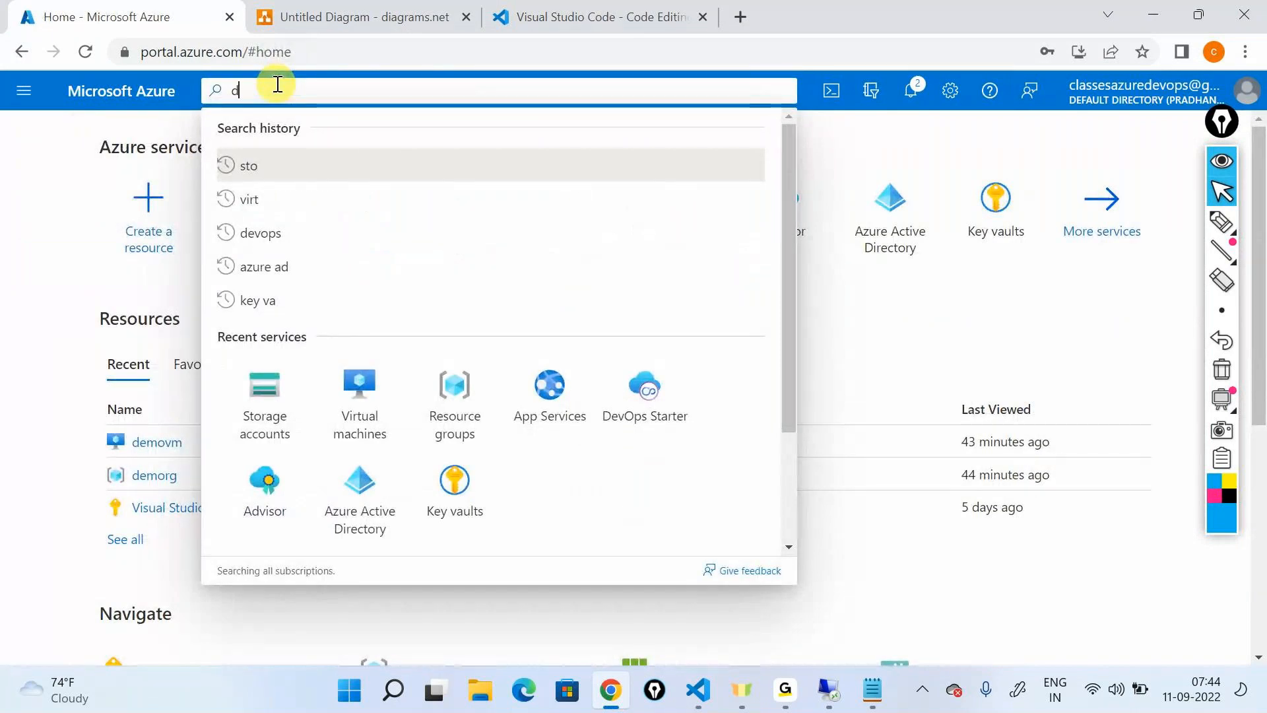
{"action": "type", "text": "eploy"}
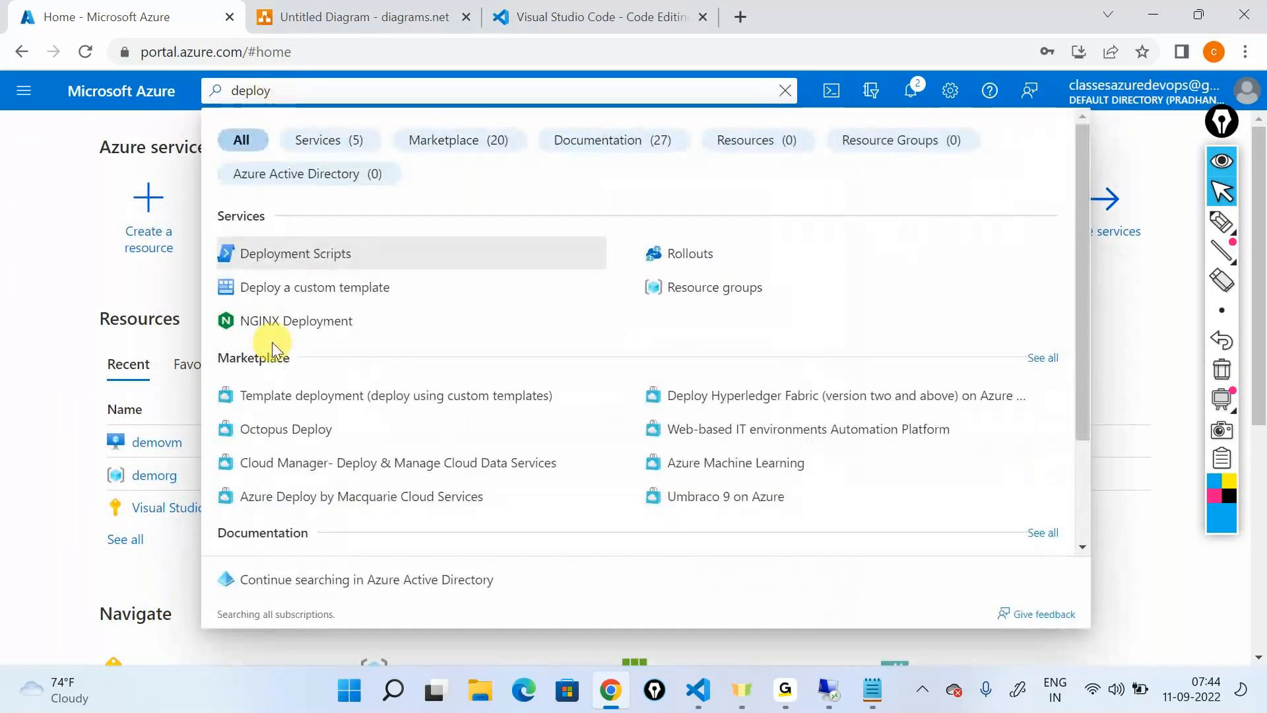
{"action": "left_click", "coordinate": [269, 289]}
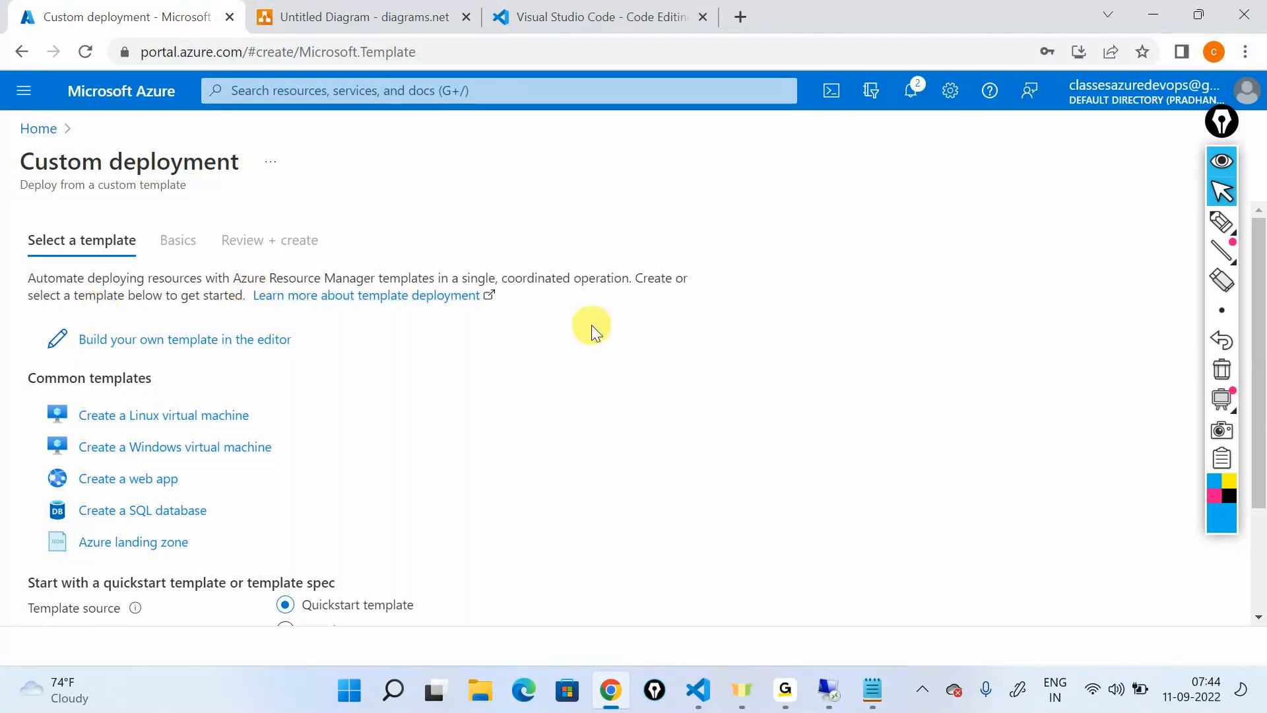
{"action": "scroll", "coordinate": [588, 325], "scroll_direction": "down", "scroll_amount": 2}
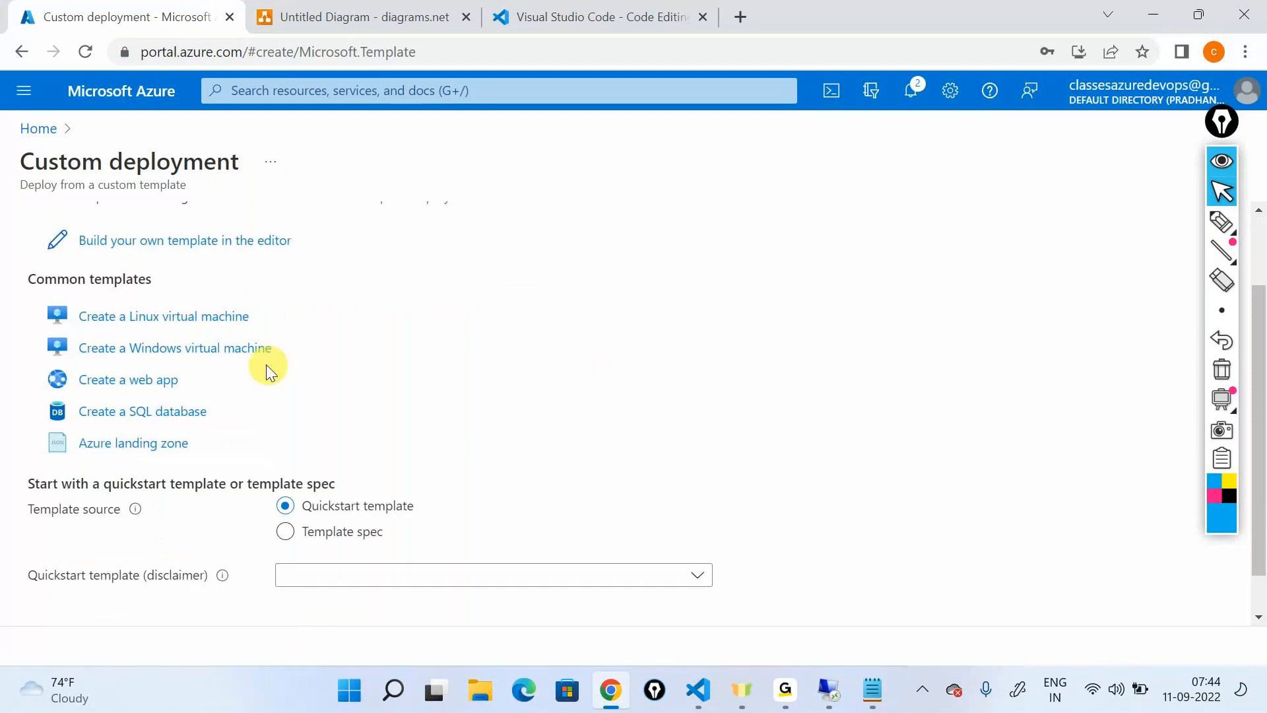
{"action": "left_click", "coordinate": [168, 241]}
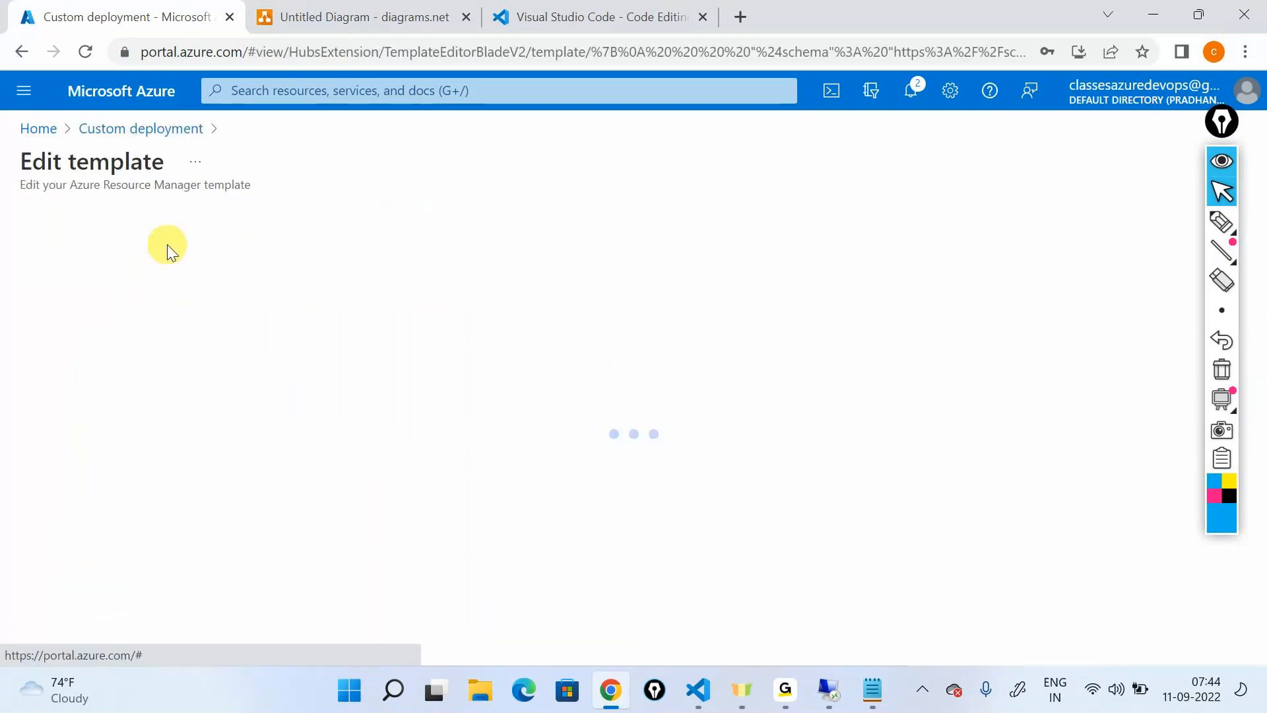
Load the storagetemplate file from junk/armtemplares into the template editor and save the template
{"action": "left_click", "coordinate": [341, 219]}
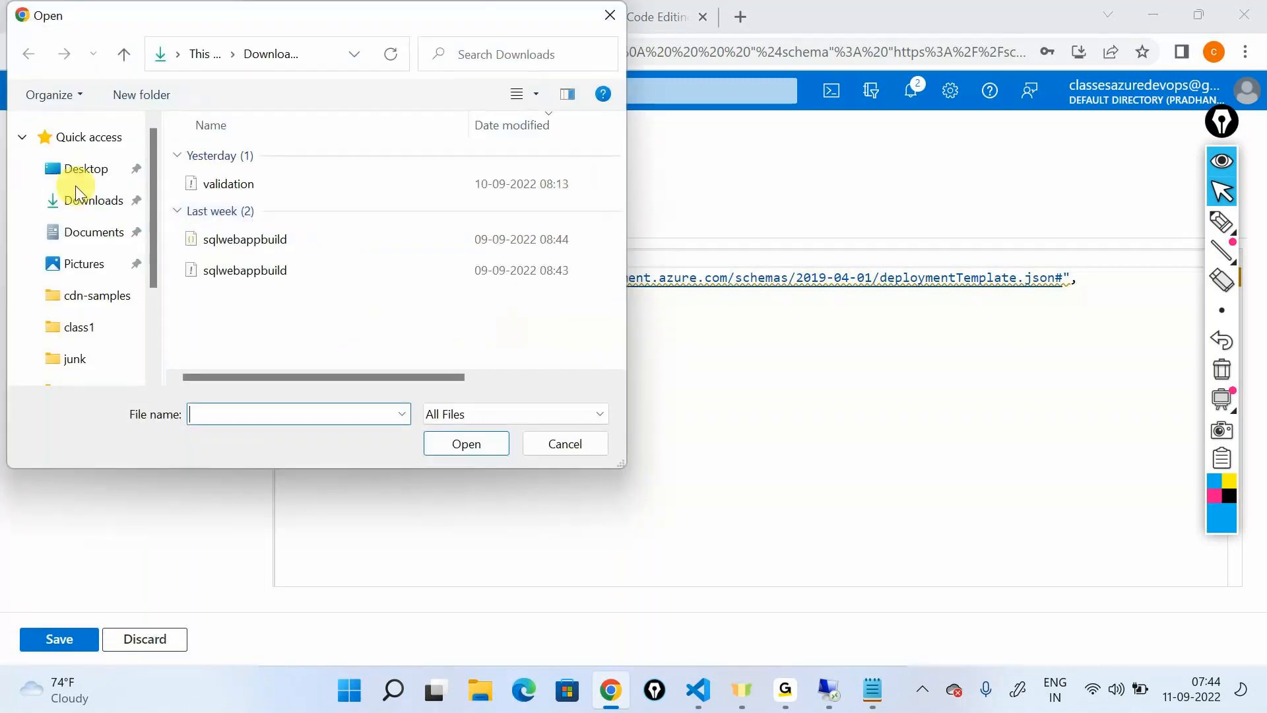
{"action": "scroll", "coordinate": [99, 271], "scroll_direction": "down", "scroll_amount": 3}
{"action": "left_click", "coordinate": [75, 256]}
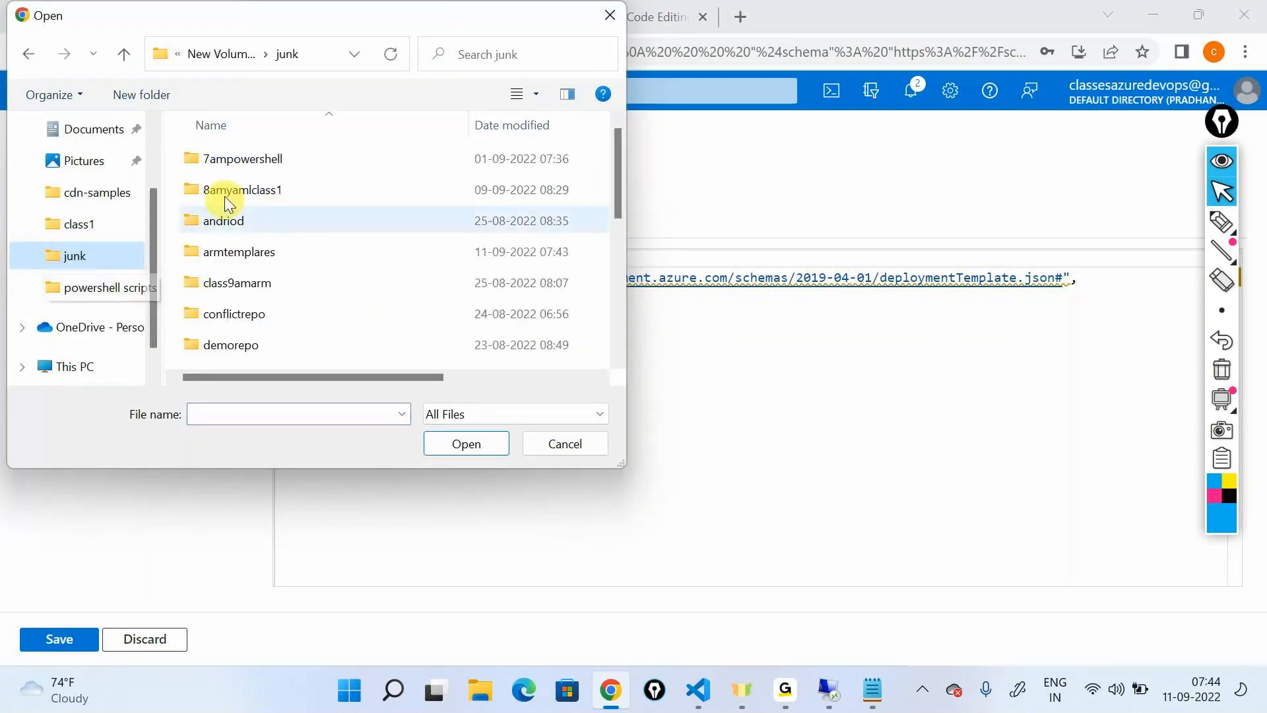
{"action": "left_click", "coordinate": [269, 258]}
{"action": "double_click", "coordinate": [264, 255]}
{"action": "left_click", "coordinate": [220, 160]}
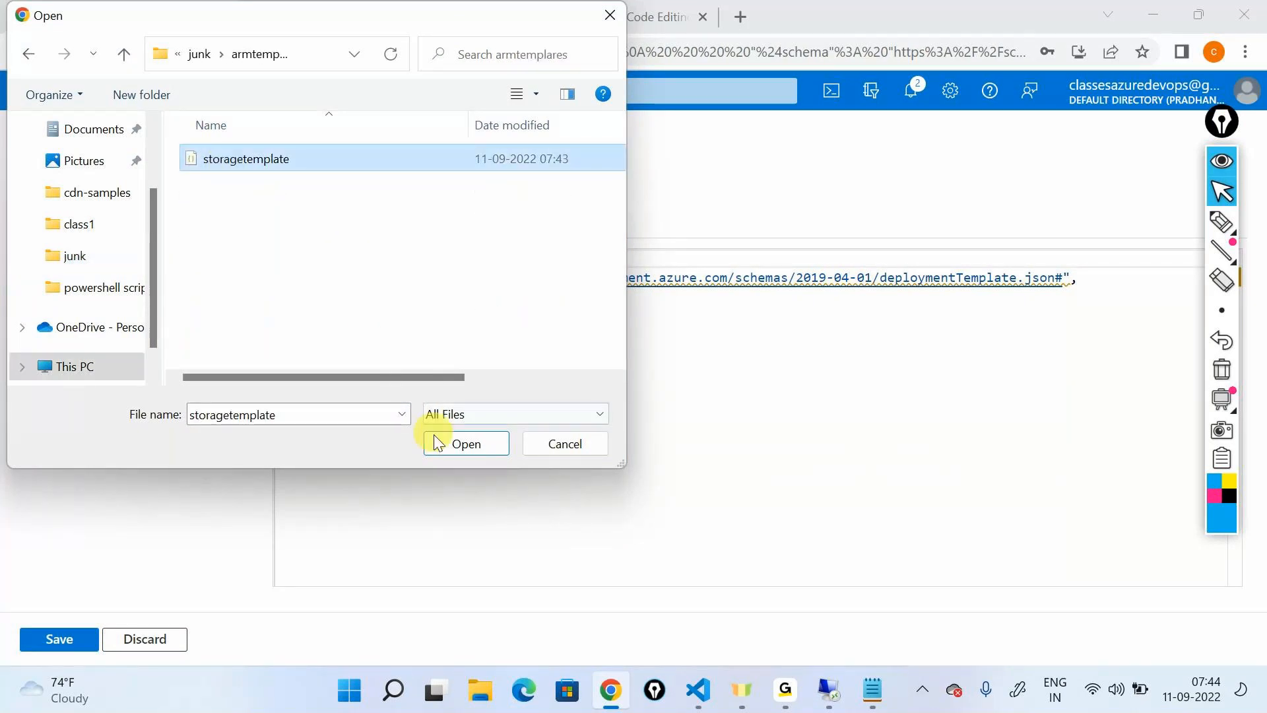
{"action": "left_click", "coordinate": [462, 444]}
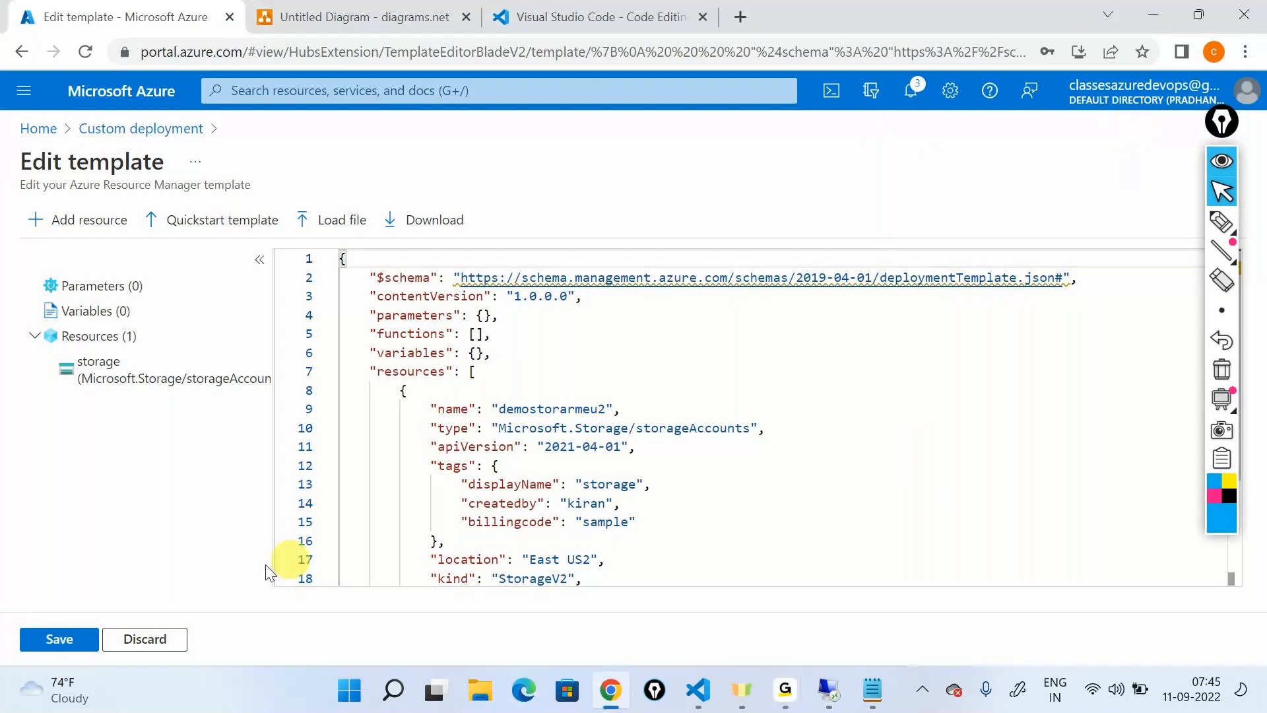
{"action": "left_click", "coordinate": [59, 639]}
Create a new resource group named samplerg for the custom deployment
{"action": "scroll", "coordinate": [410, 429], "scroll_direction": "down", "scroll_amount": 1}
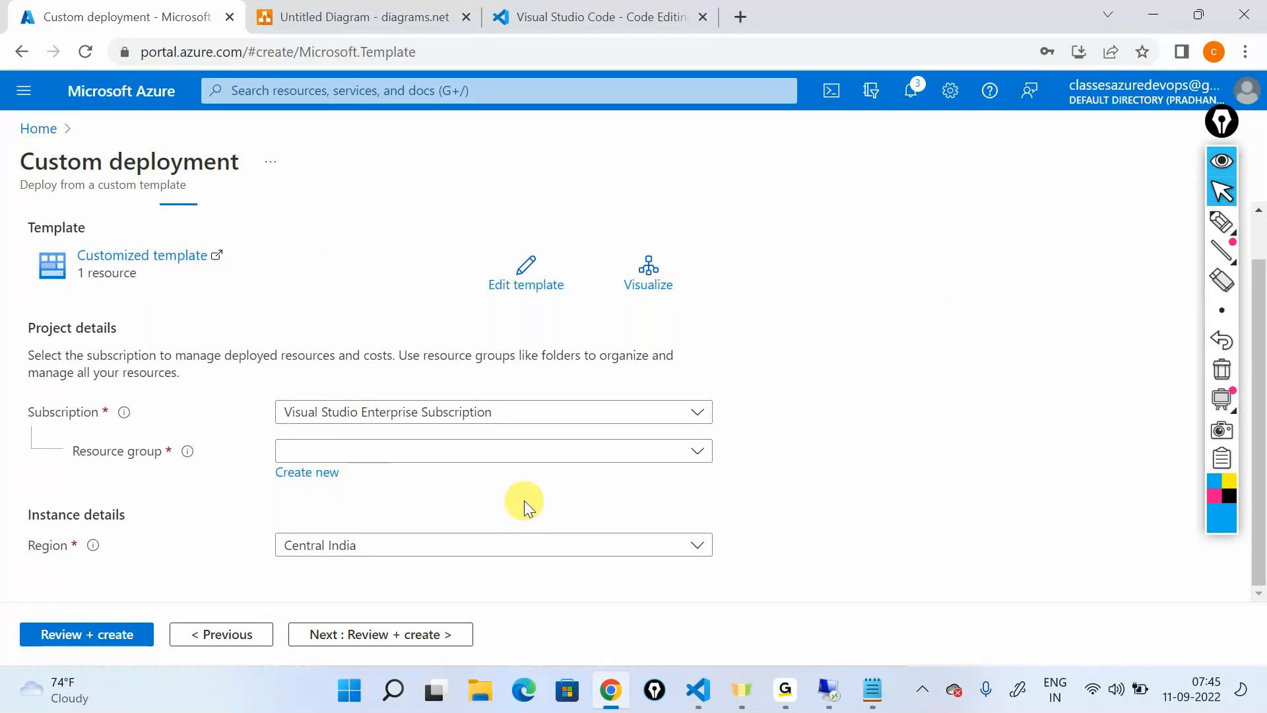
{"action": "left_click", "coordinate": [699, 690]}
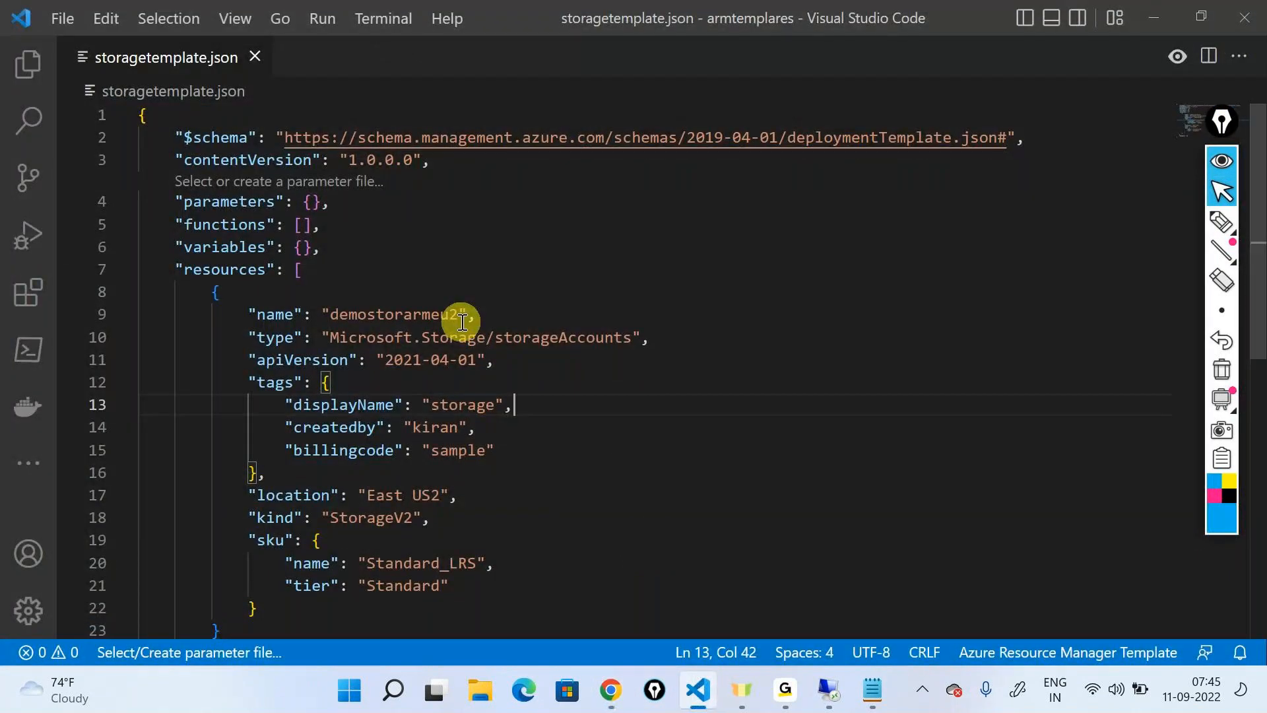
{"action": "left_click", "coordinate": [1152, 17]}
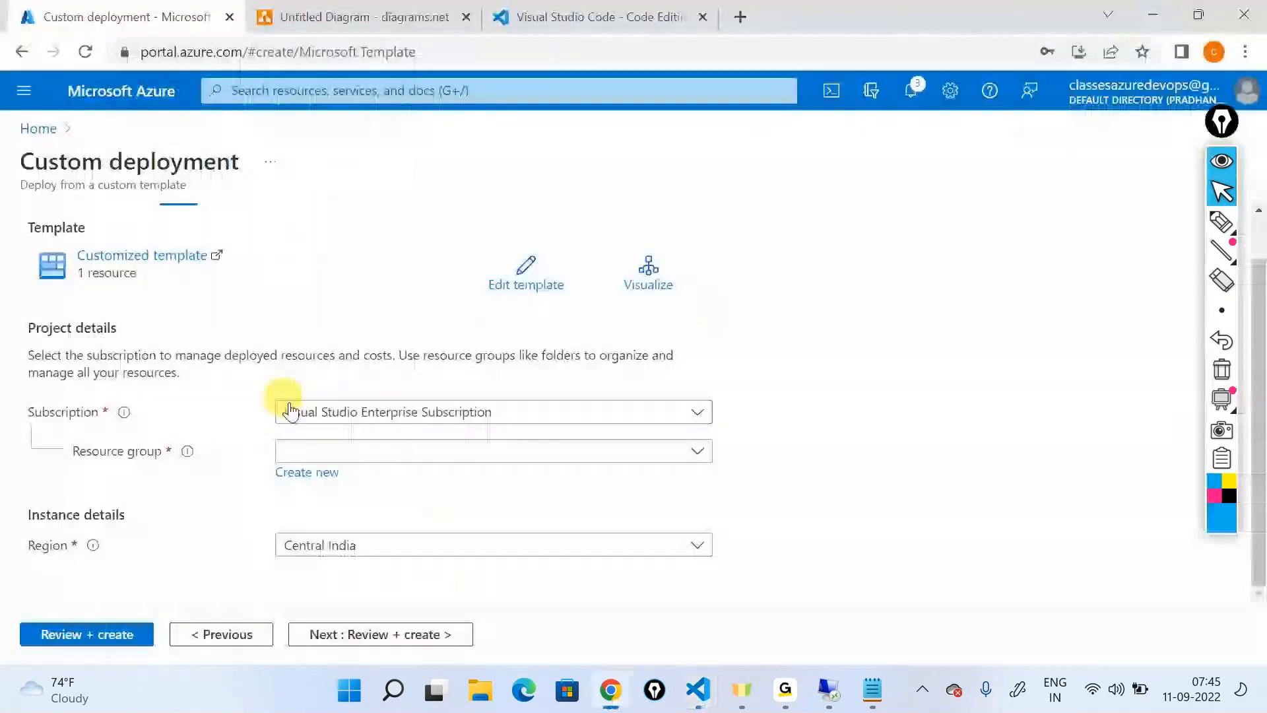
{"action": "left_click", "coordinate": [311, 472]}
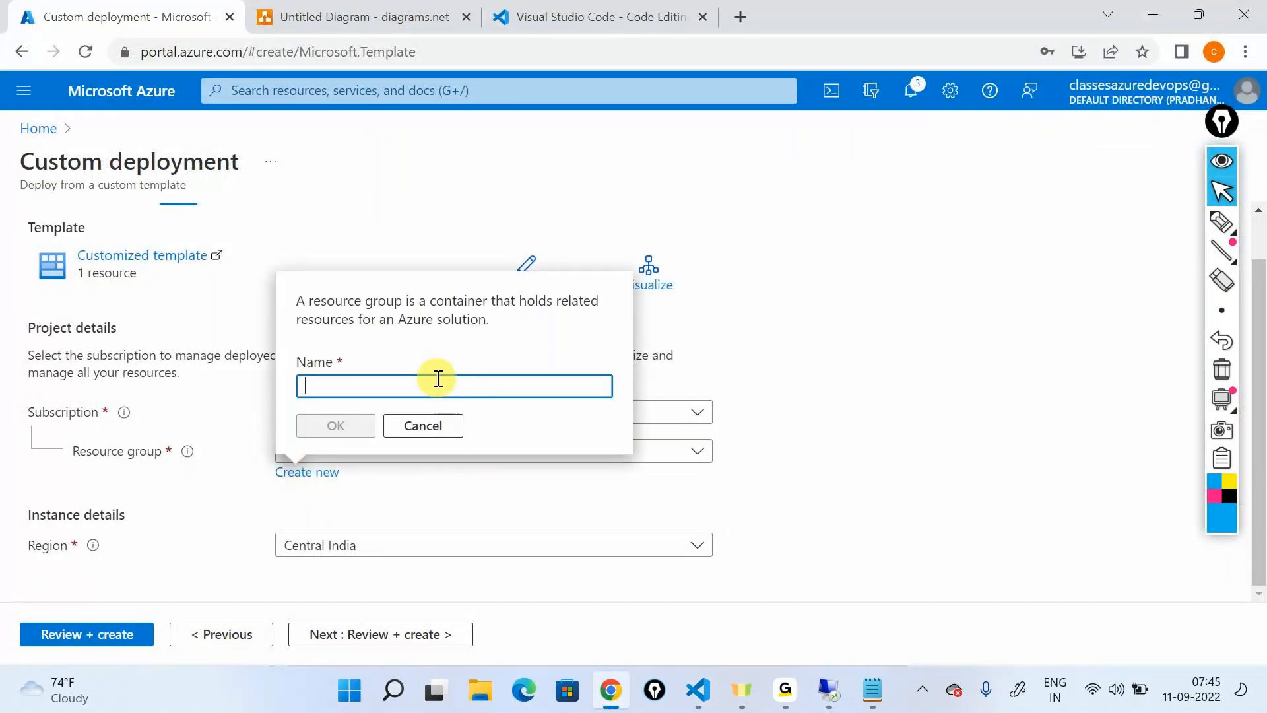
{"action": "type", "text": "sam"}
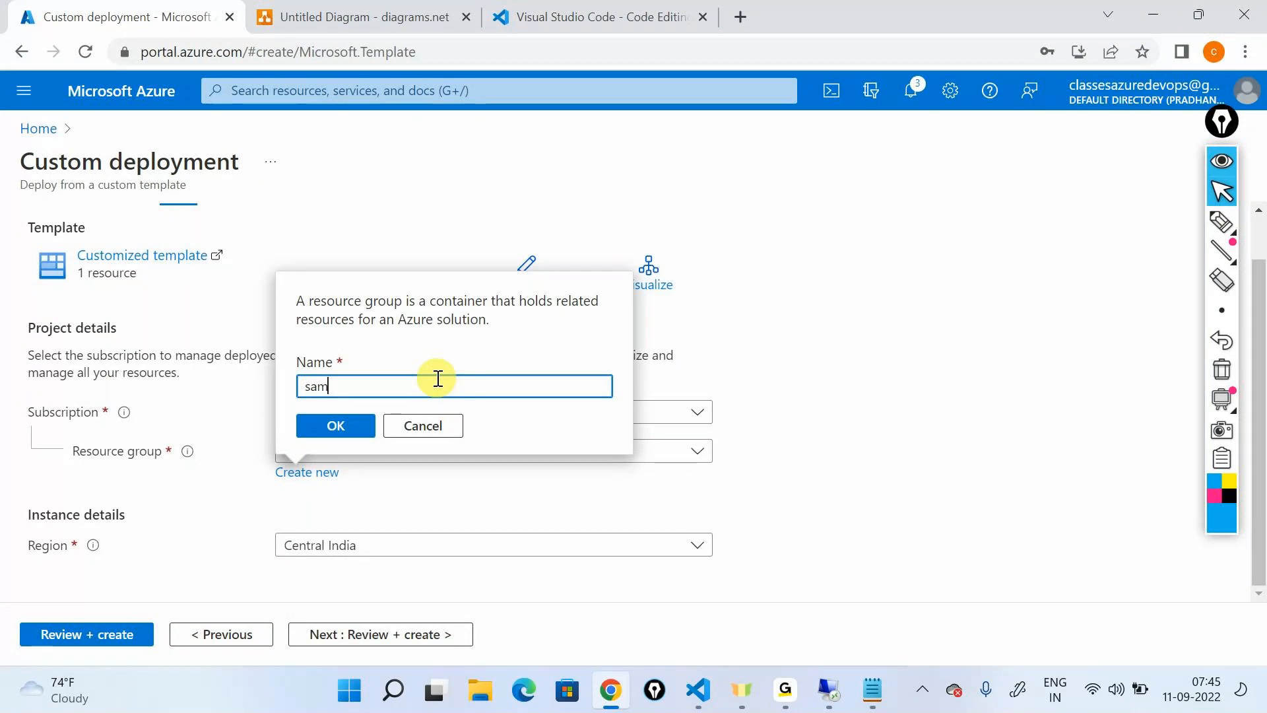
{"action": "type", "text": "plerg"}
{"action": "left_click", "coordinate": [344, 425]}
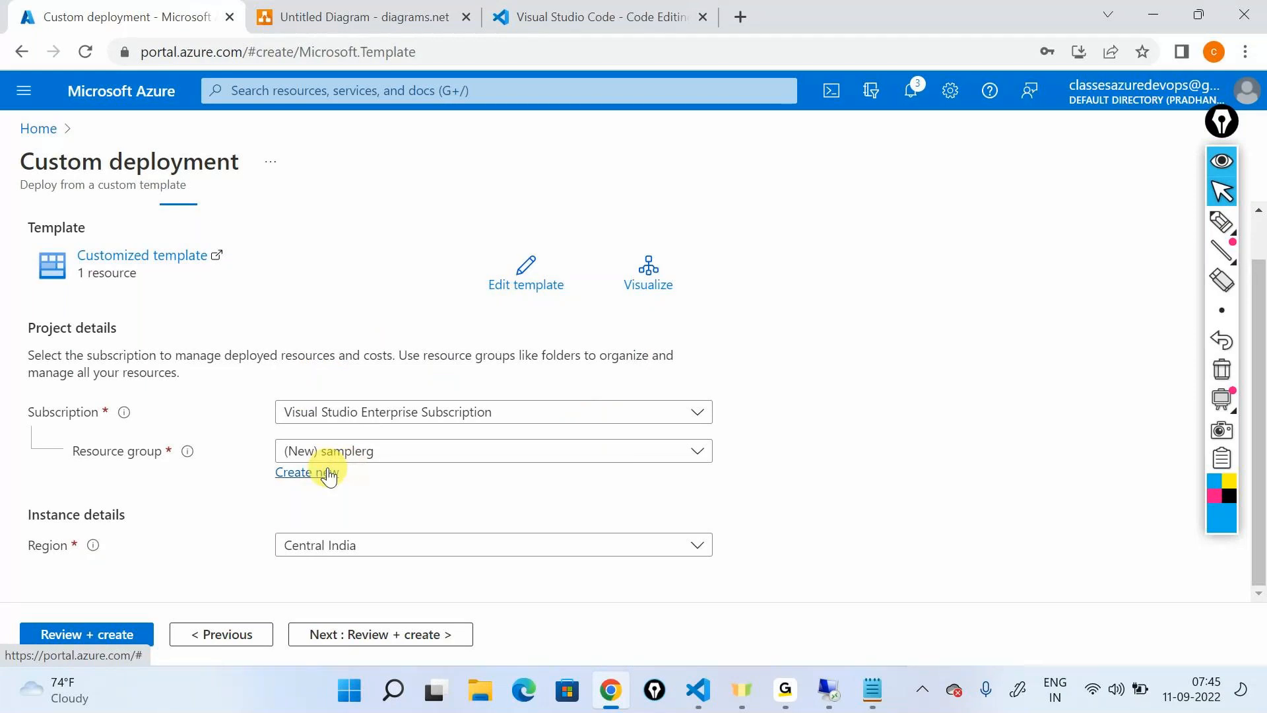
Set the deployment region to East US 2, validate the custom deployment and submit it for creation
{"action": "left_click", "coordinate": [346, 538]}
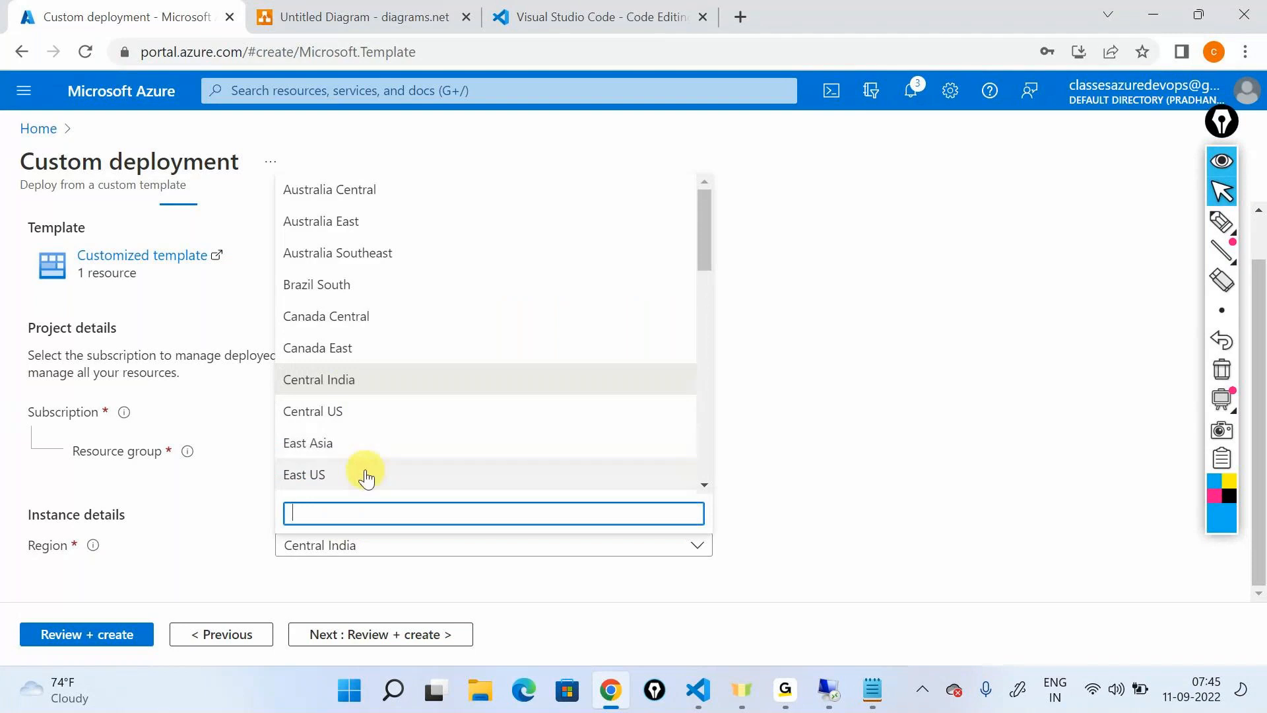
{"action": "scroll", "coordinate": [361, 470], "scroll_direction": "down", "scroll_amount": 1}
{"action": "left_click", "coordinate": [331, 415]}
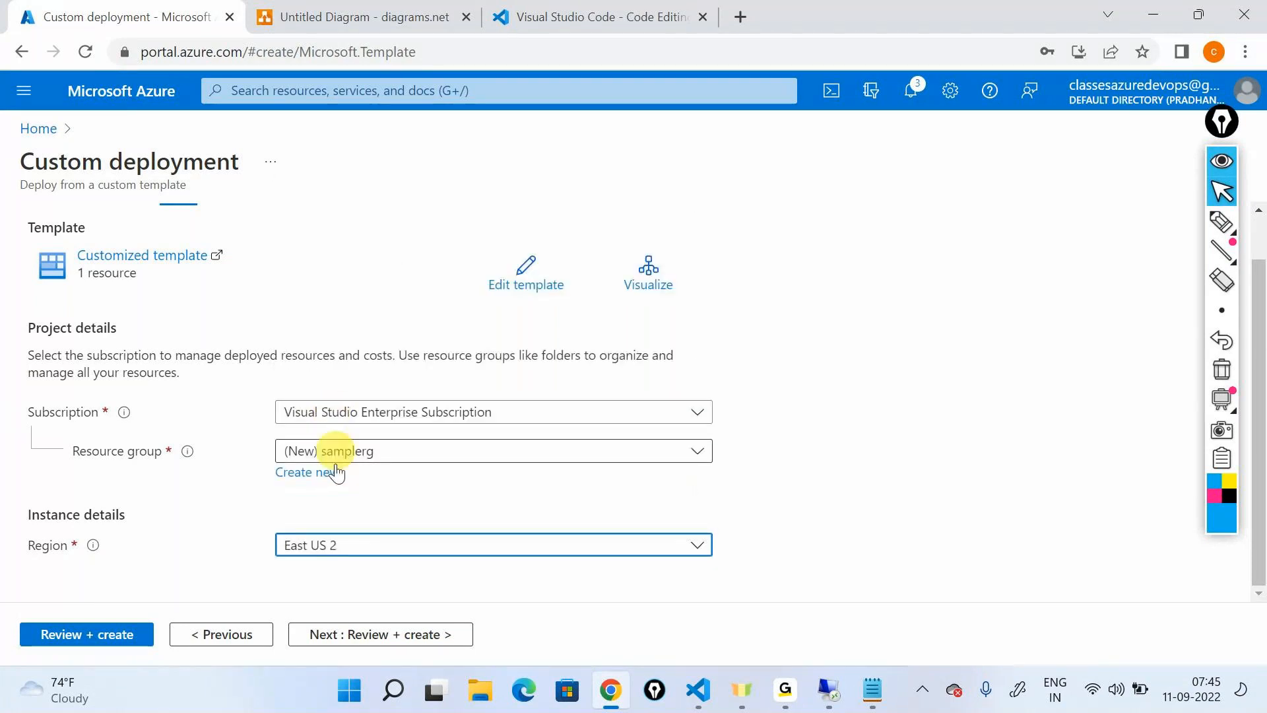
{"action": "left_click", "coordinate": [88, 635]}
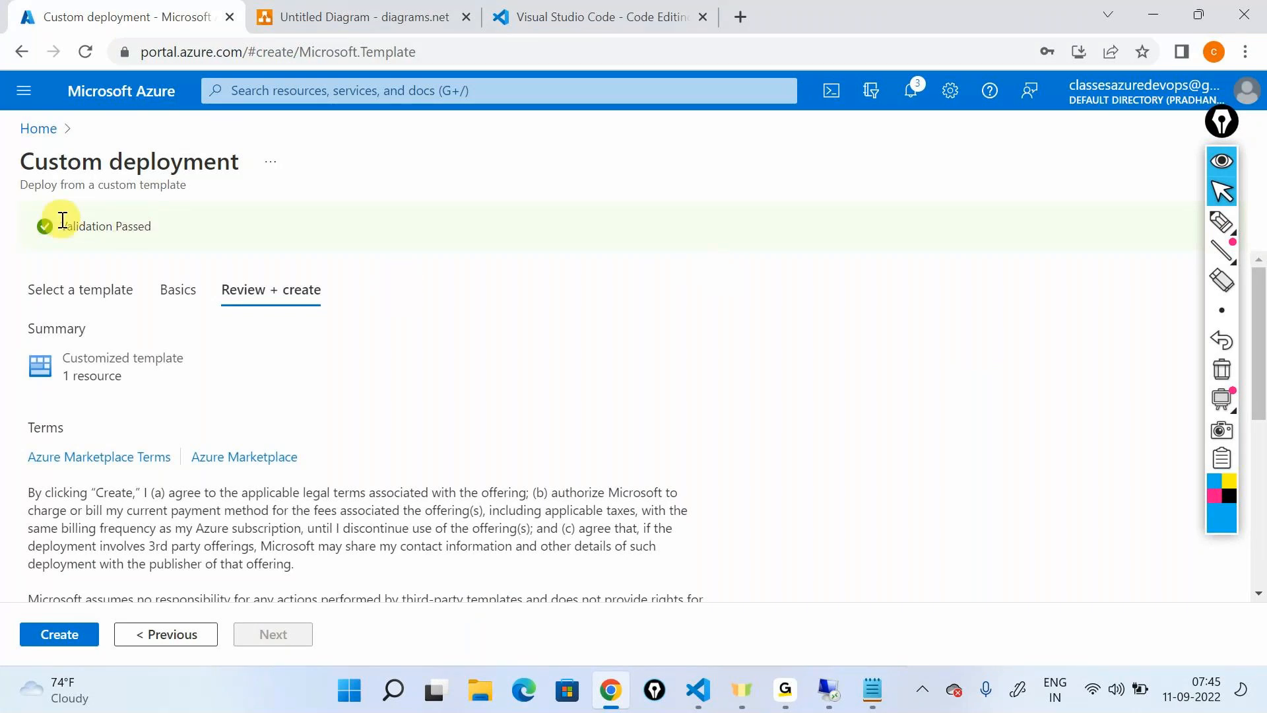
{"action": "left_click", "coordinate": [40, 648]}
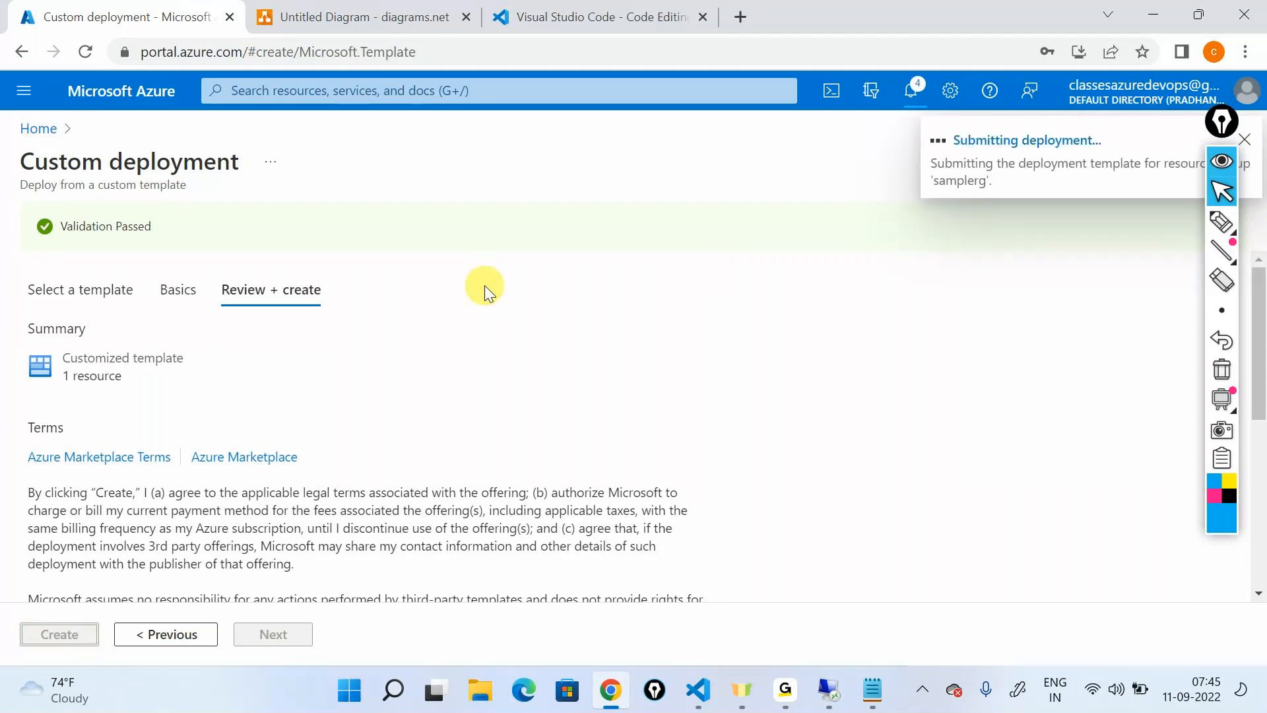
Switch to Visual Studio Code and highlight the template's account name, location, SKU name and tags, then return to the portal
{"action": "left_click", "coordinate": [697, 690]}
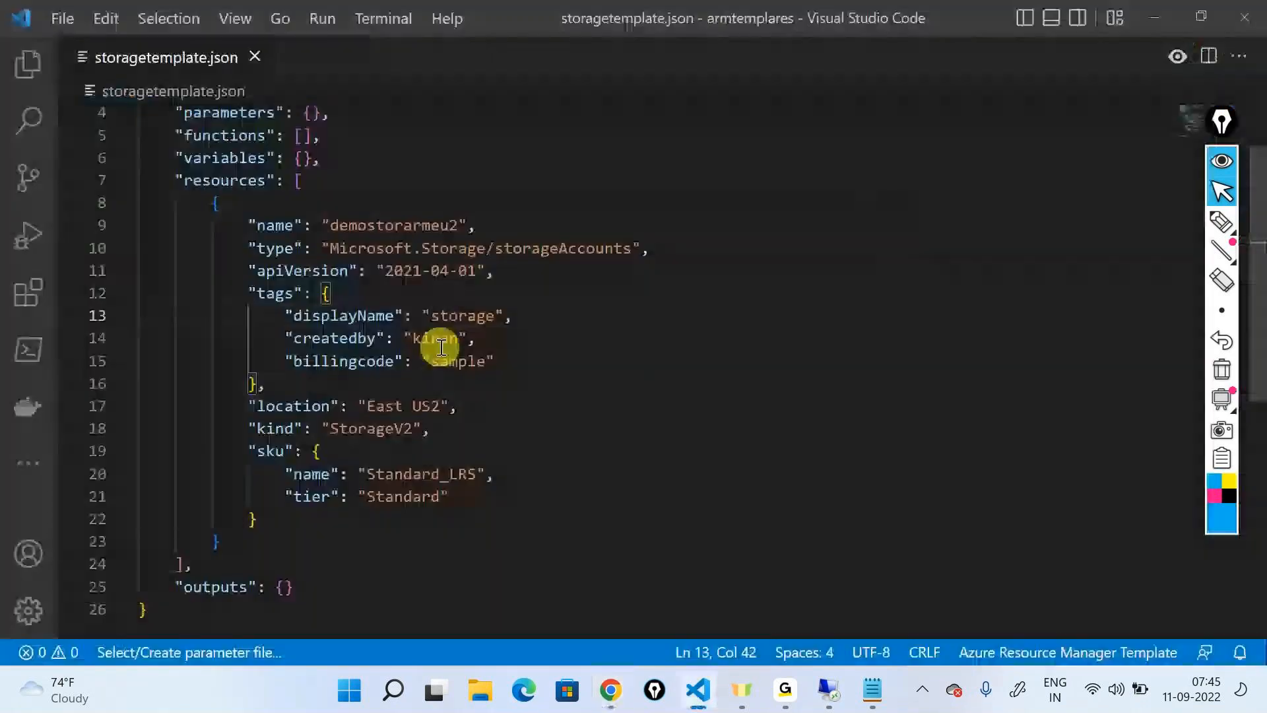
{"action": "double_click", "coordinate": [395, 224]}
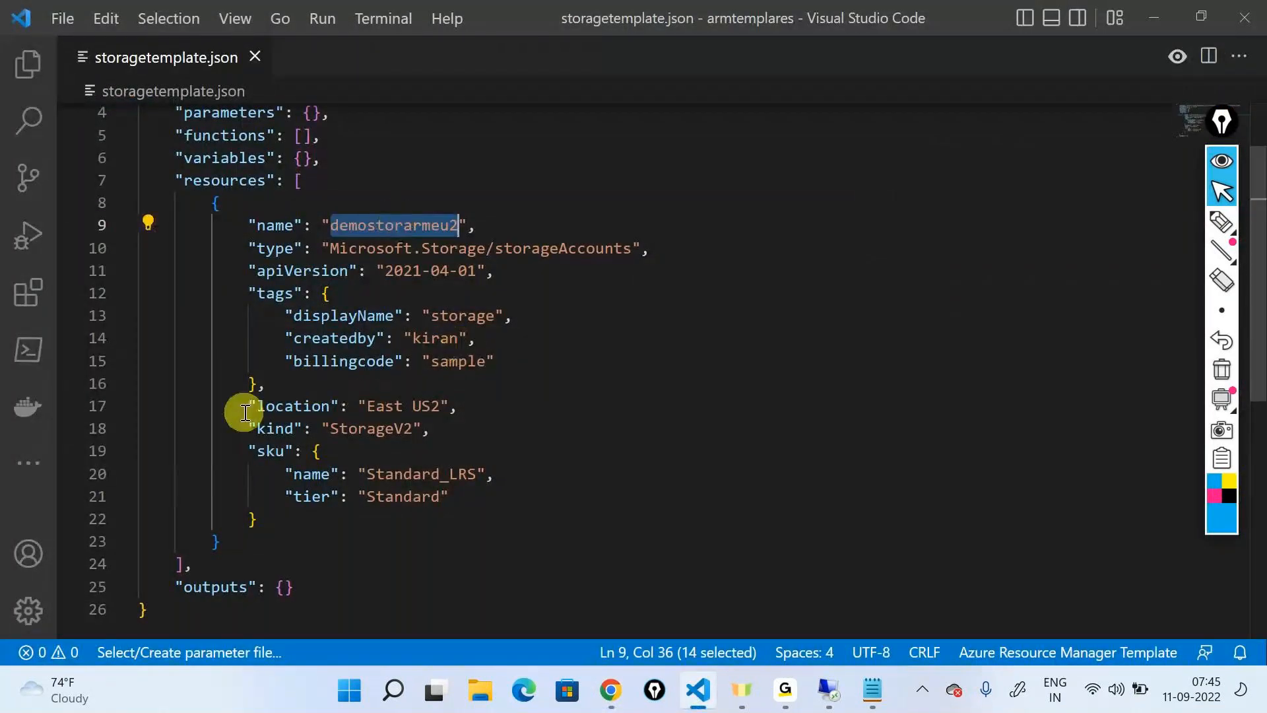
{"action": "left_click_drag", "start_coordinate": [241, 406], "coordinate": [458, 406]}
{"action": "left_click_drag", "start_coordinate": [285, 474], "coordinate": [480, 474]}
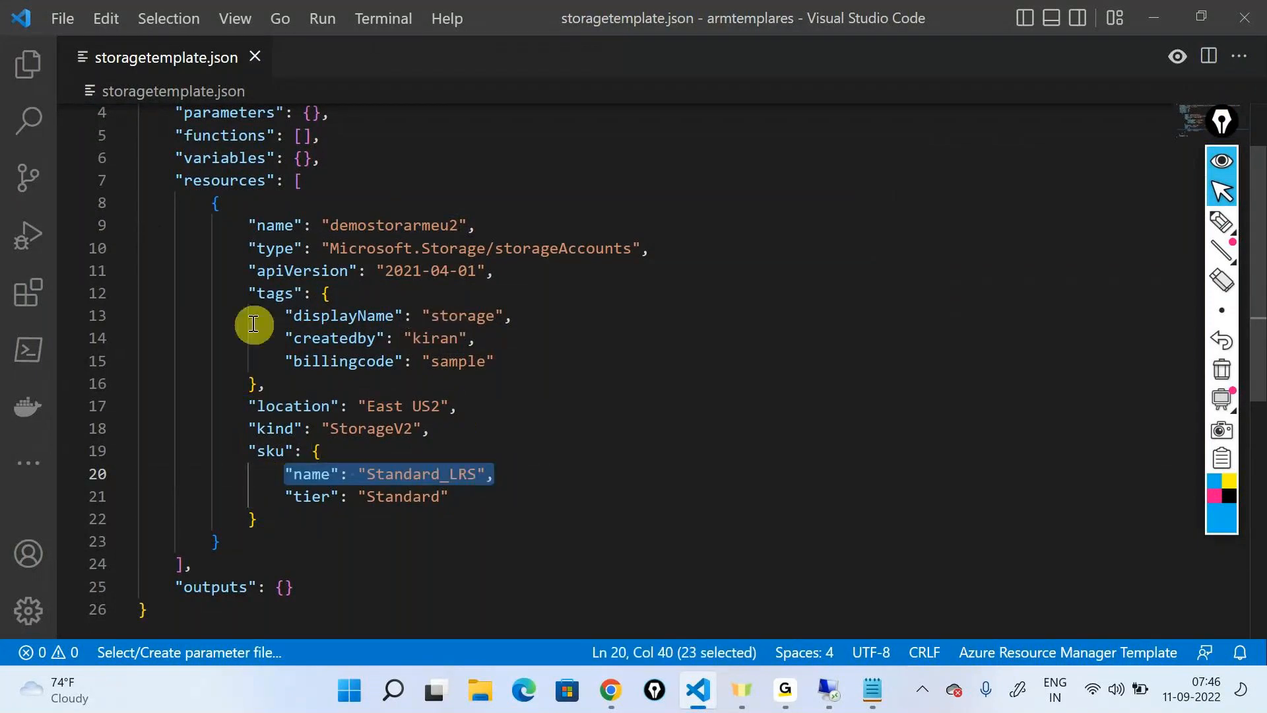
{"action": "left_click_drag", "start_coordinate": [239, 293], "coordinate": [442, 376]}
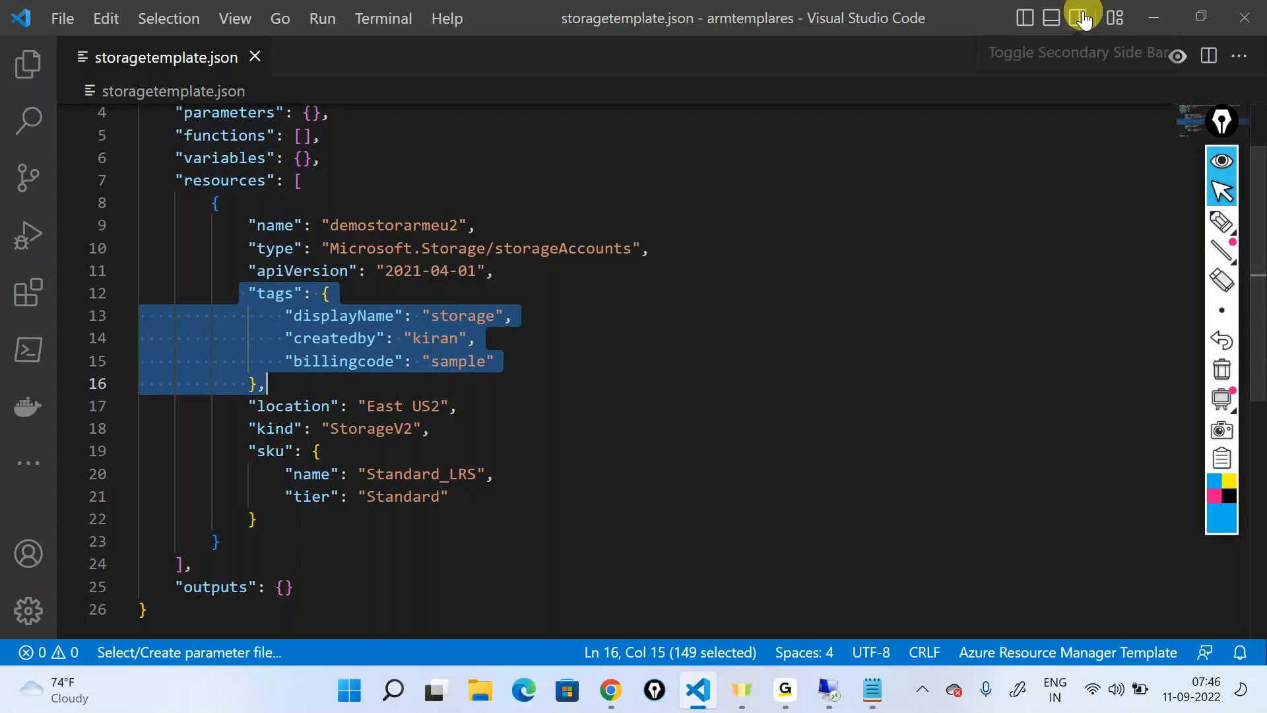
{"action": "left_click", "coordinate": [1153, 20]}
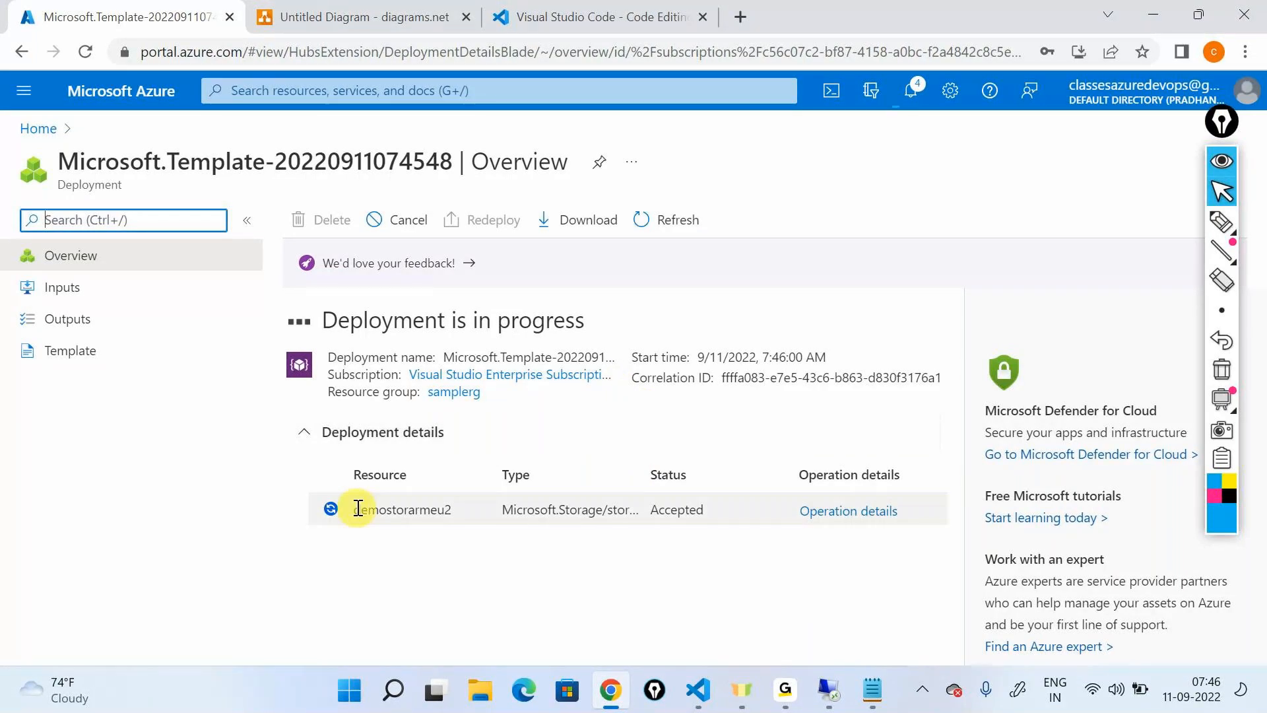
Compare the resource name in the portal's deployment details with the name value in the Visual Studio Code template and check the deployment status
{"action": "left_click_drag", "start_coordinate": [359, 509], "coordinate": [455, 523]}
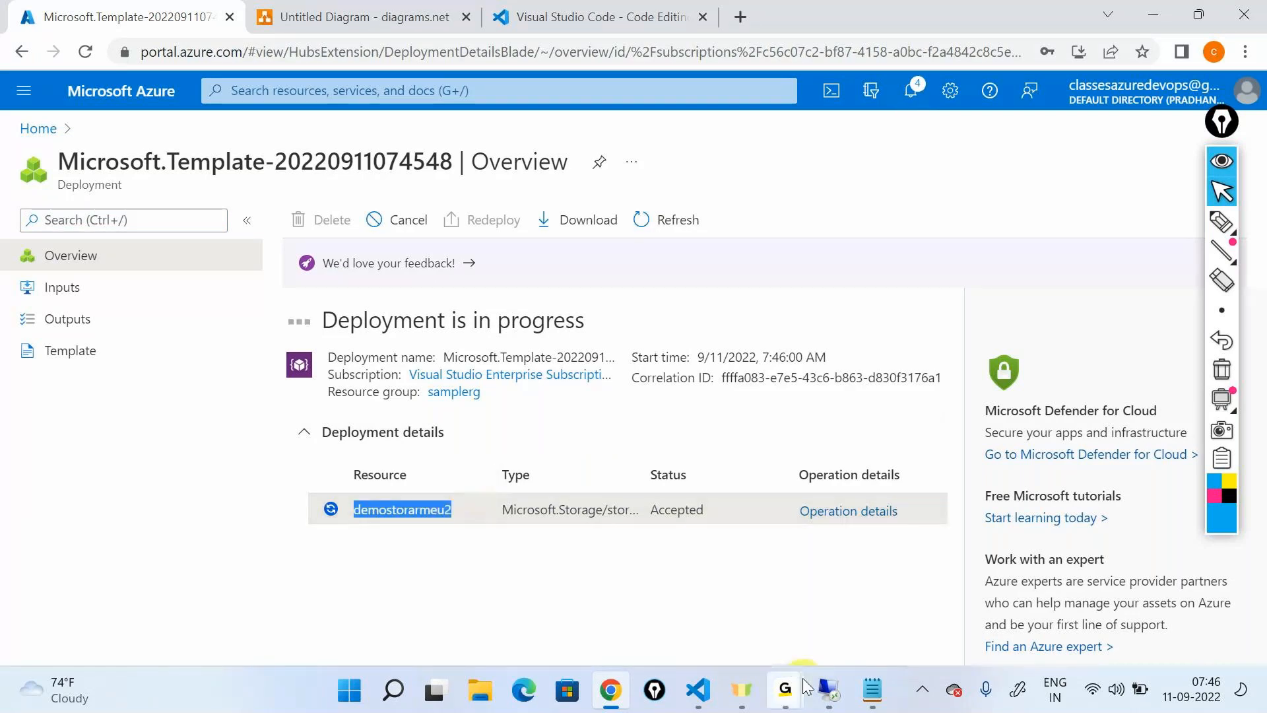
{"action": "left_click", "coordinate": [696, 691]}
{"action": "double_click", "coordinate": [396, 220]}
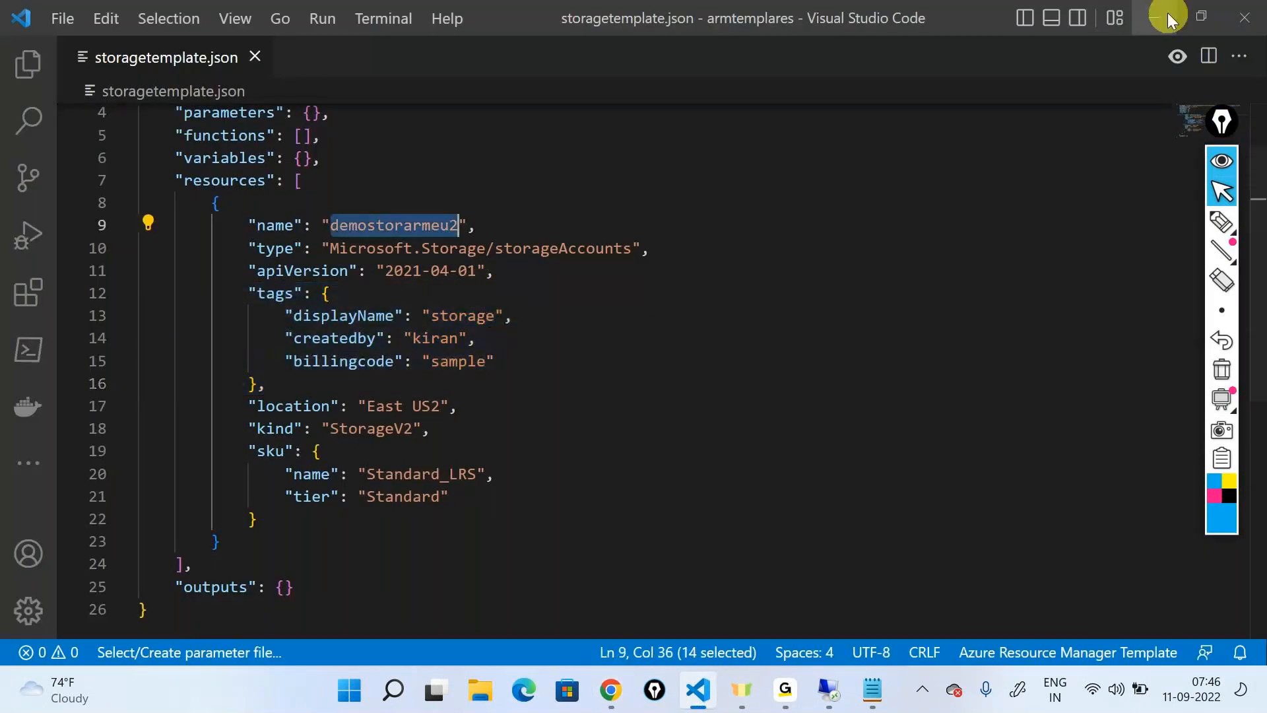
{"action": "left_click", "coordinate": [1157, 16]}
{"action": "double_click", "coordinate": [680, 505]}
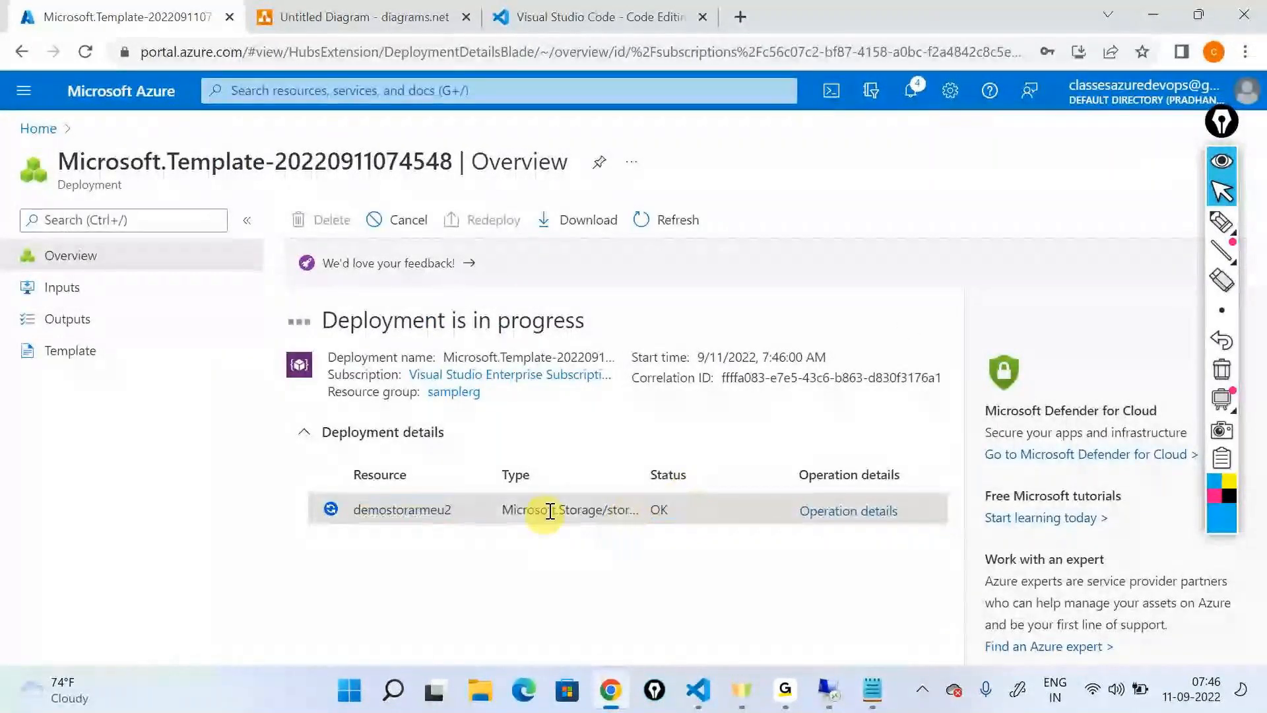
{"action": "double_click", "coordinate": [526, 544]}
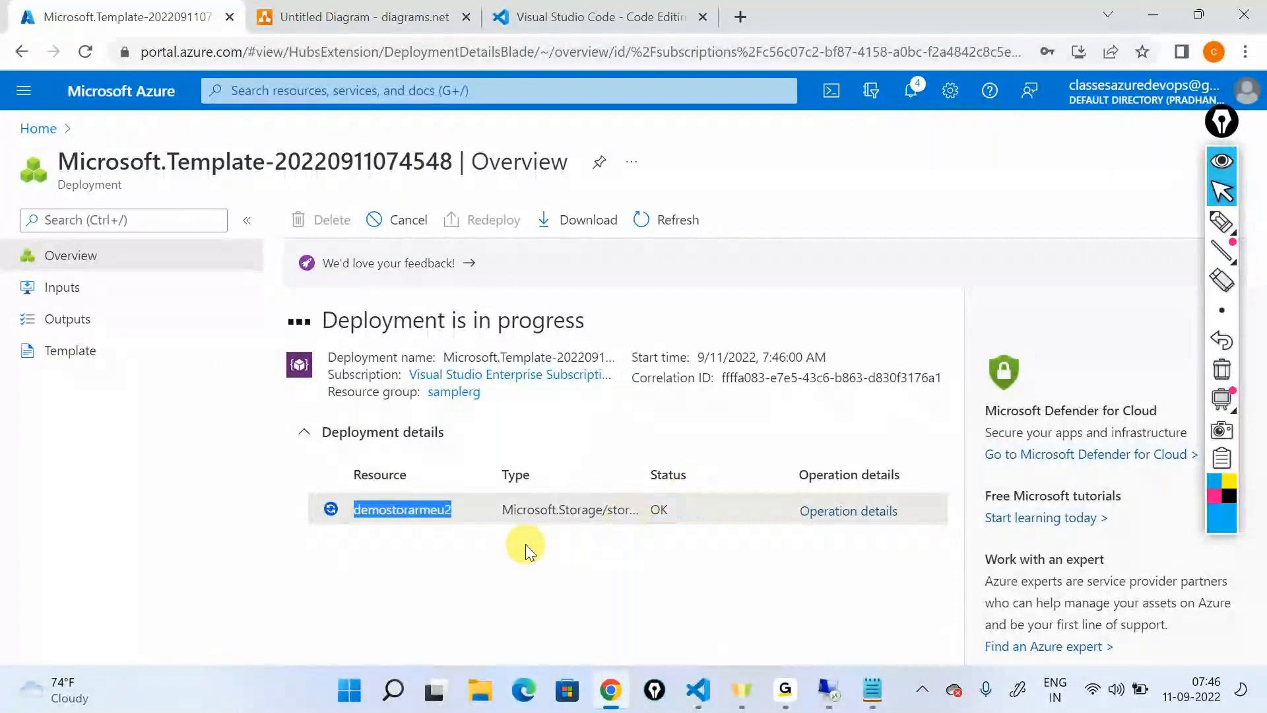
{"action": "left_click", "coordinate": [526, 544]}
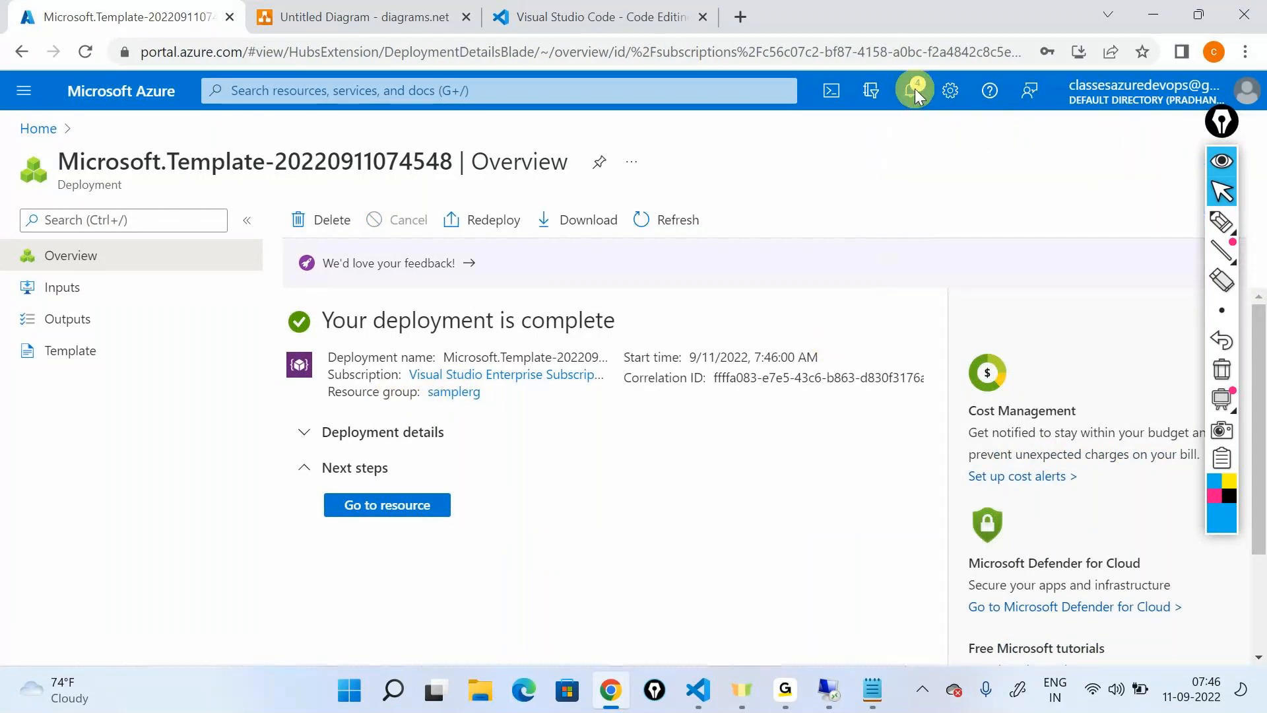
Go to the samplerg resource group from the deployment notification and open the demostorarmeu2 storage account
{"action": "left_click", "coordinate": [915, 88]}
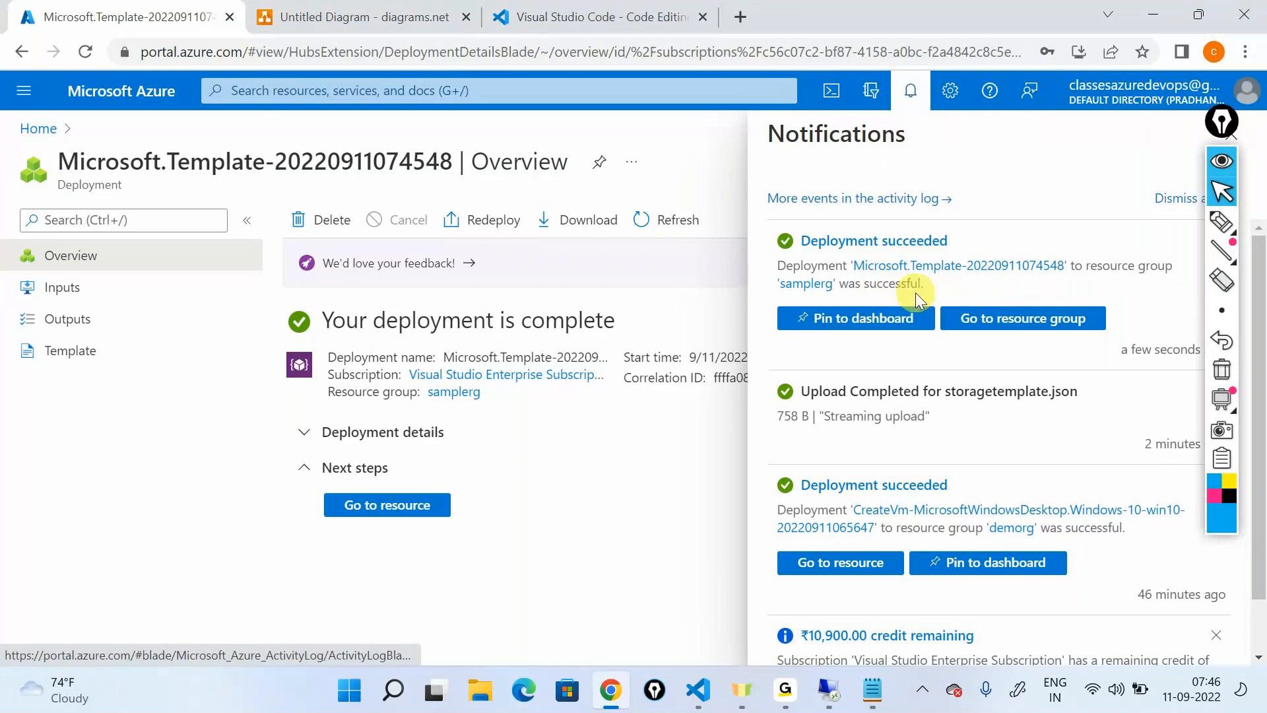
{"action": "left_click", "coordinate": [1008, 321]}
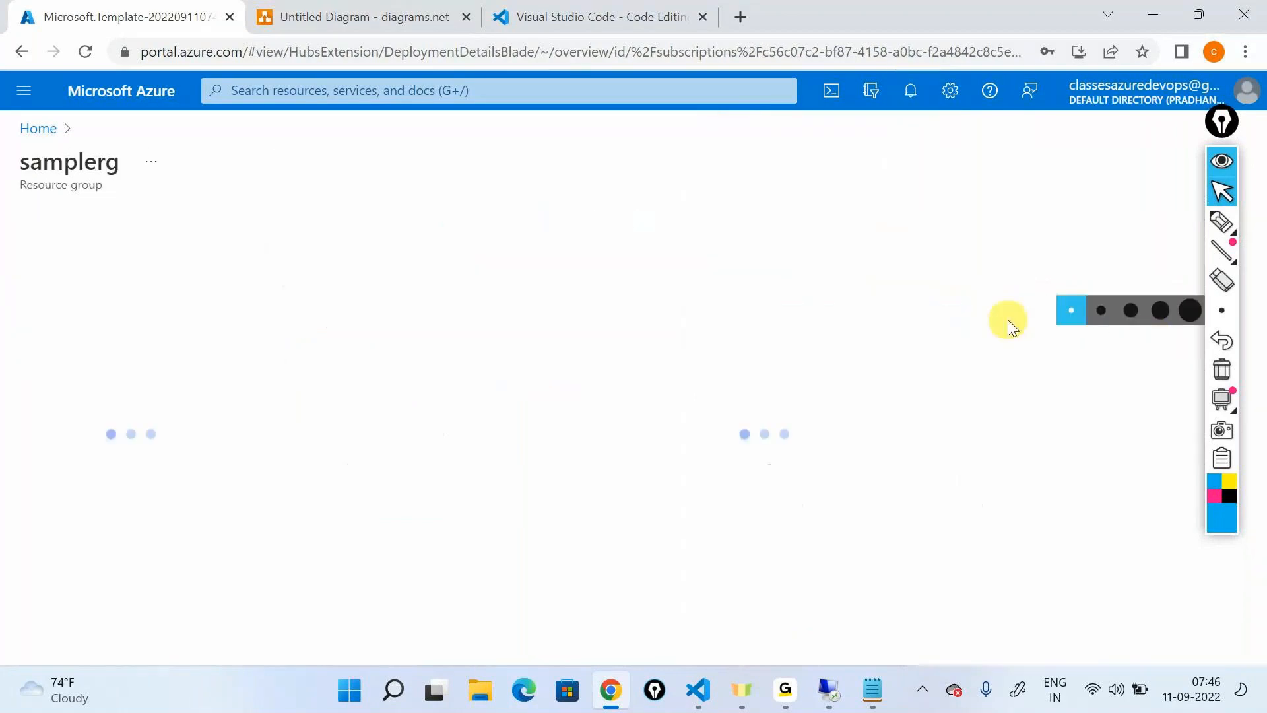
{"action": "left_click", "coordinate": [1221, 168]}
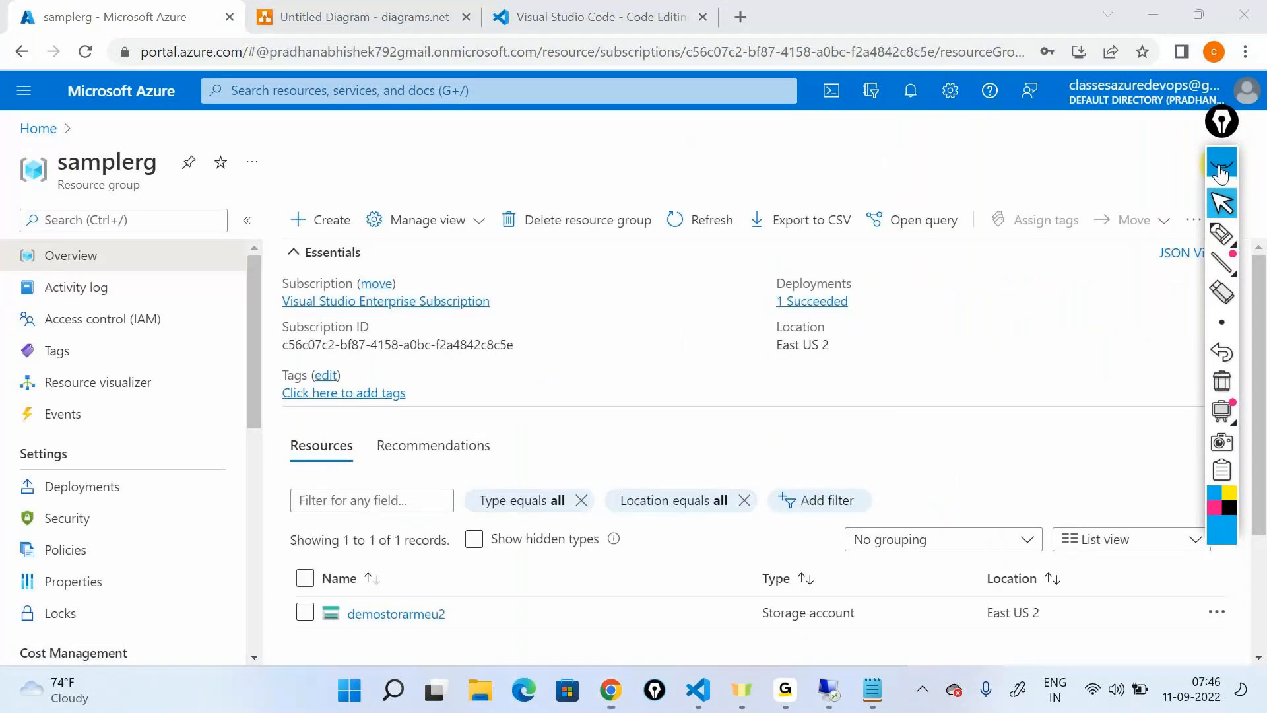
{"action": "left_click", "coordinate": [1222, 168]}
{"action": "scroll", "coordinate": [416, 535], "scroll_direction": "down", "scroll_amount": 3}
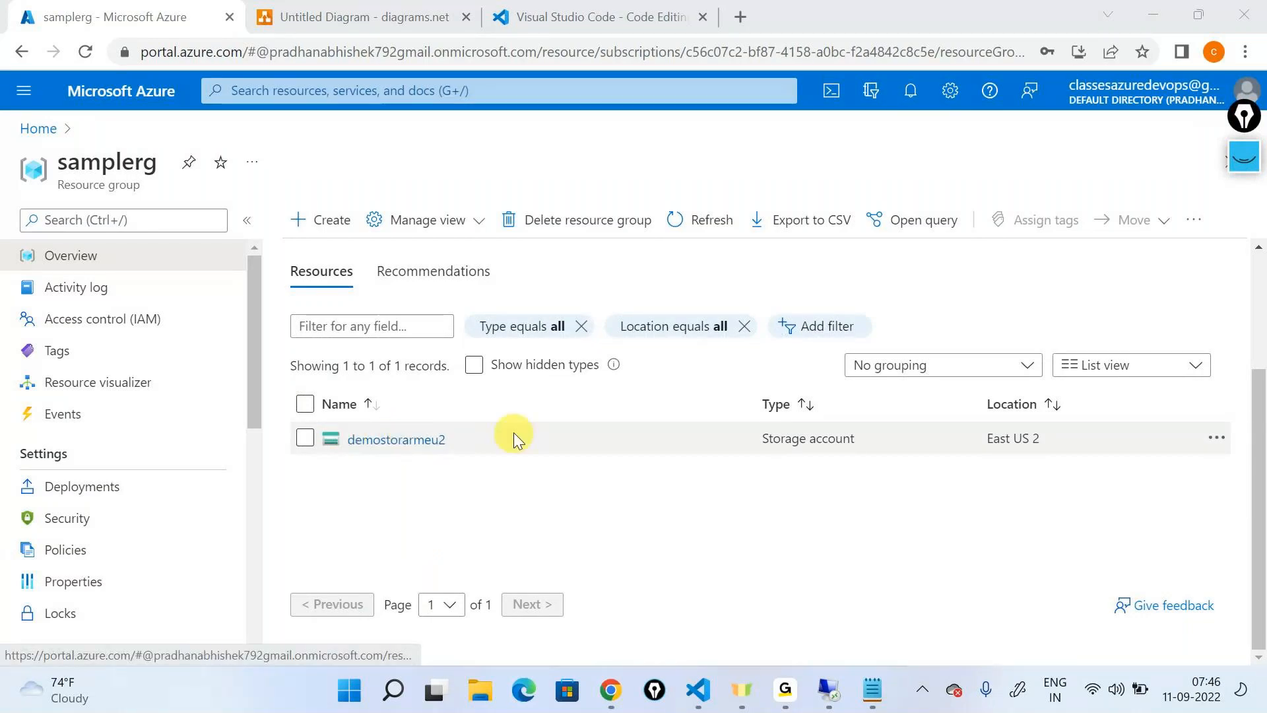
{"action": "left_click", "coordinate": [423, 447]}
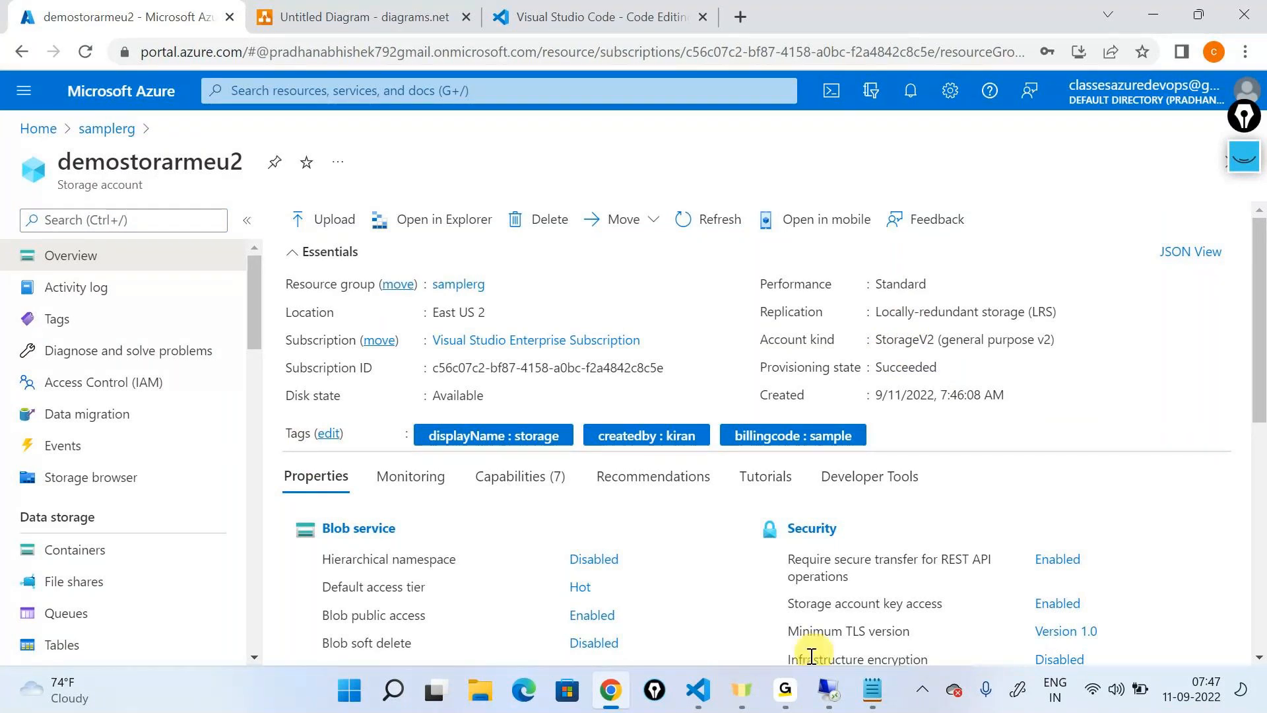
Compare the storage account's overview in the portal with the full template in Visual Studio Code
{"action": "left_click", "coordinate": [698, 690]}
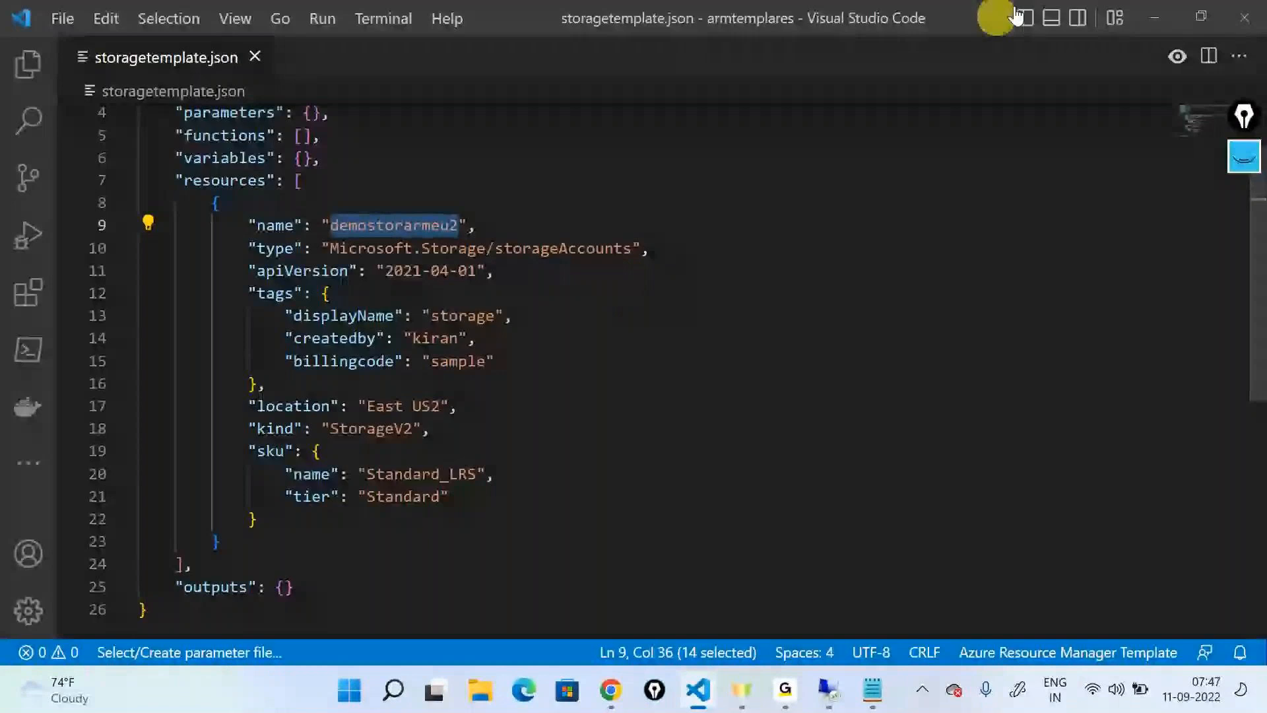
{"action": "left_click", "coordinate": [1155, 17]}
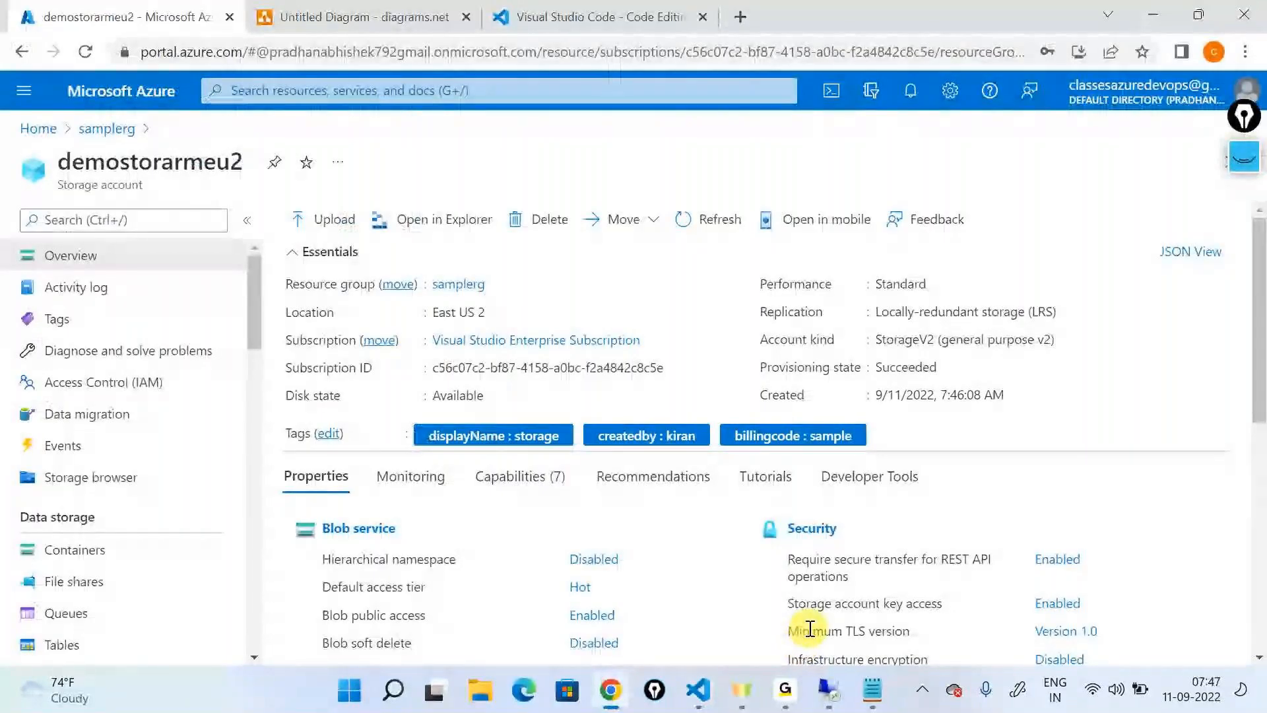
{"action": "left_click", "coordinate": [699, 689]}
{"action": "scroll", "coordinate": [360, 574], "scroll_direction": "up", "scroll_amount": 1}
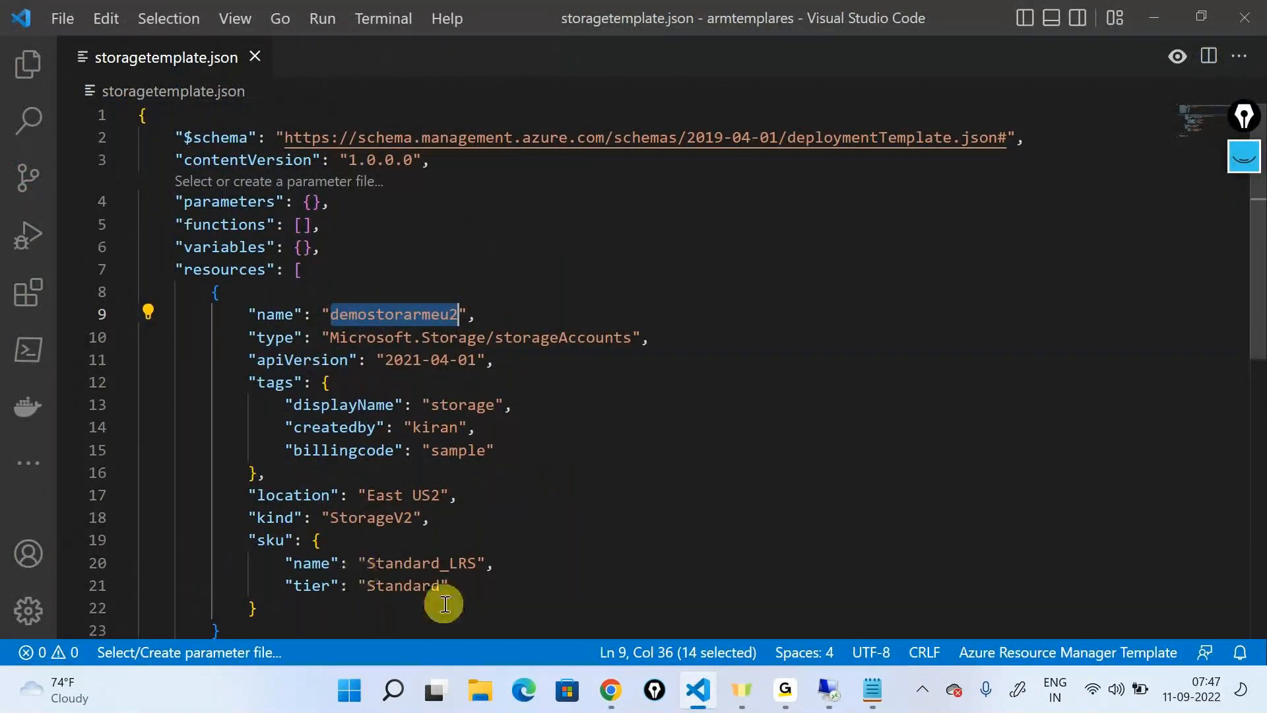
{"action": "scroll", "coordinate": [442, 601], "scroll_direction": "down", "scroll_amount": 2}
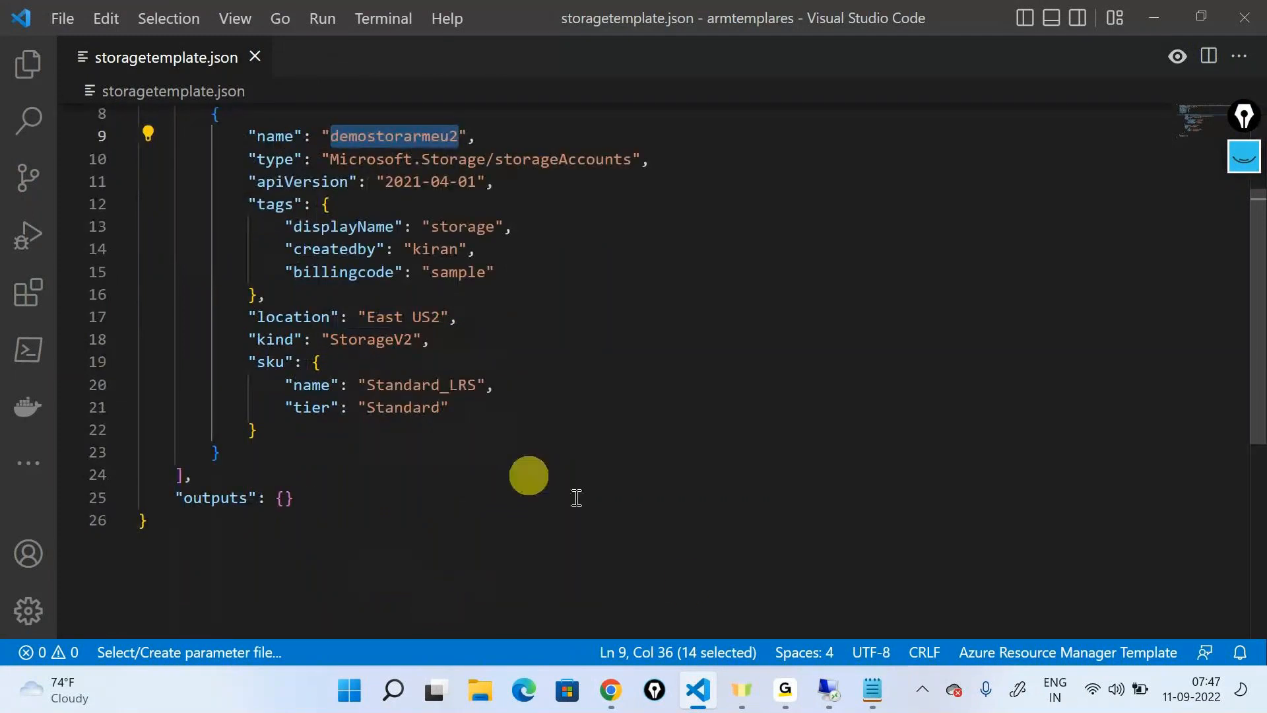
{"action": "left_click", "coordinate": [786, 689]}
{"action": "left_click", "coordinate": [806, 553]}
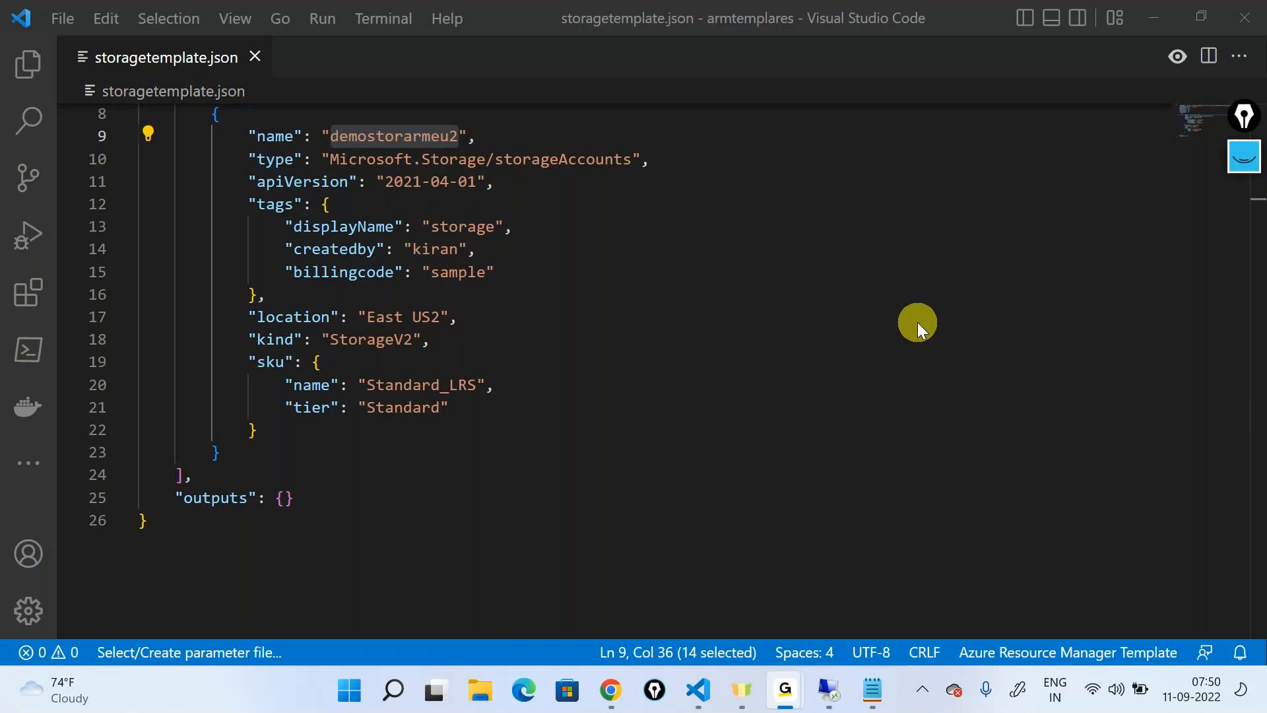
Review the demostorarmeu2 overview in the portal, then return to Visual Studio Code and select the entire template
{"action": "left_click", "coordinate": [615, 694]}
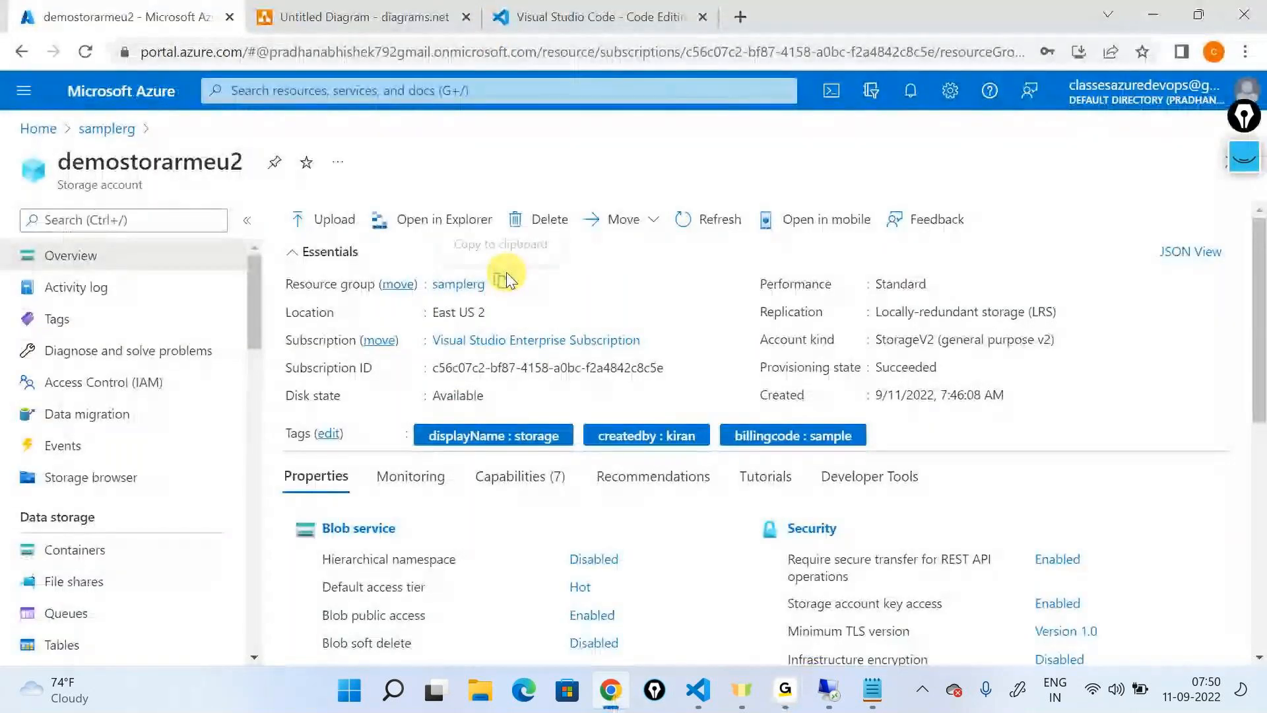
{"action": "key", "text": "alt+Tab"}
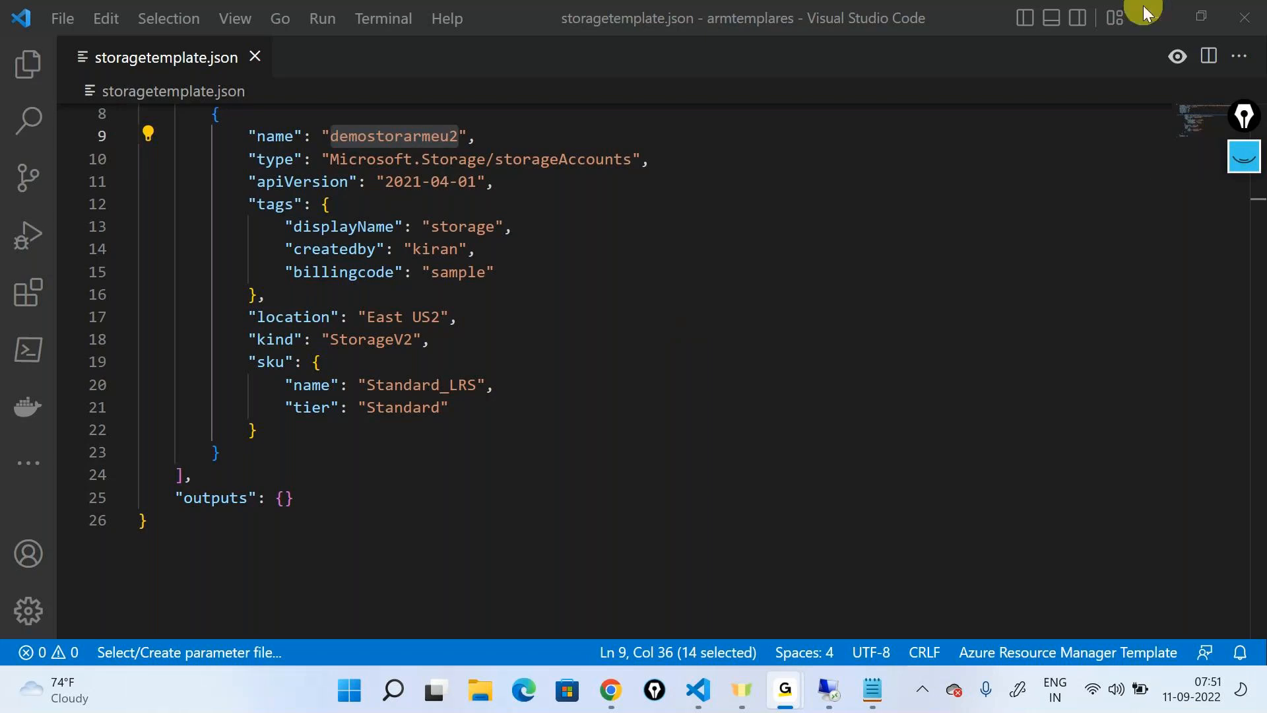
{"action": "left_click", "coordinate": [303, 543]}
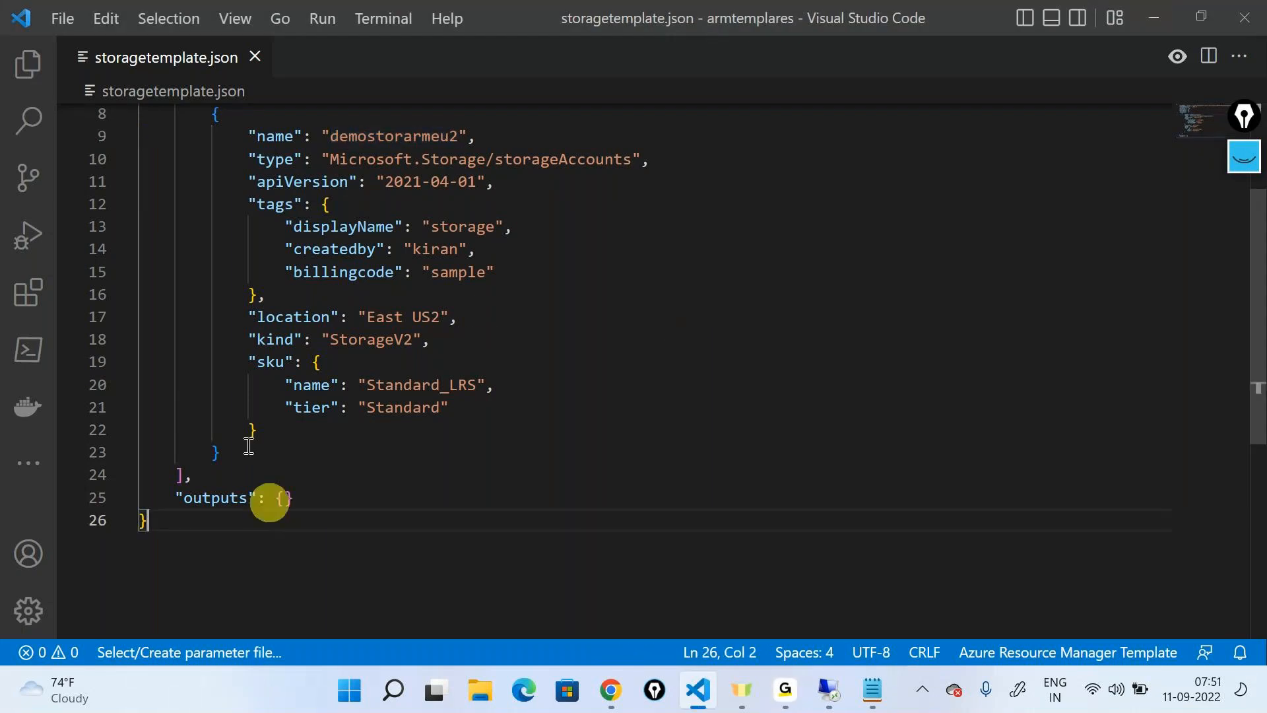
{"action": "key", "text": "ctrl+shift+Home"}
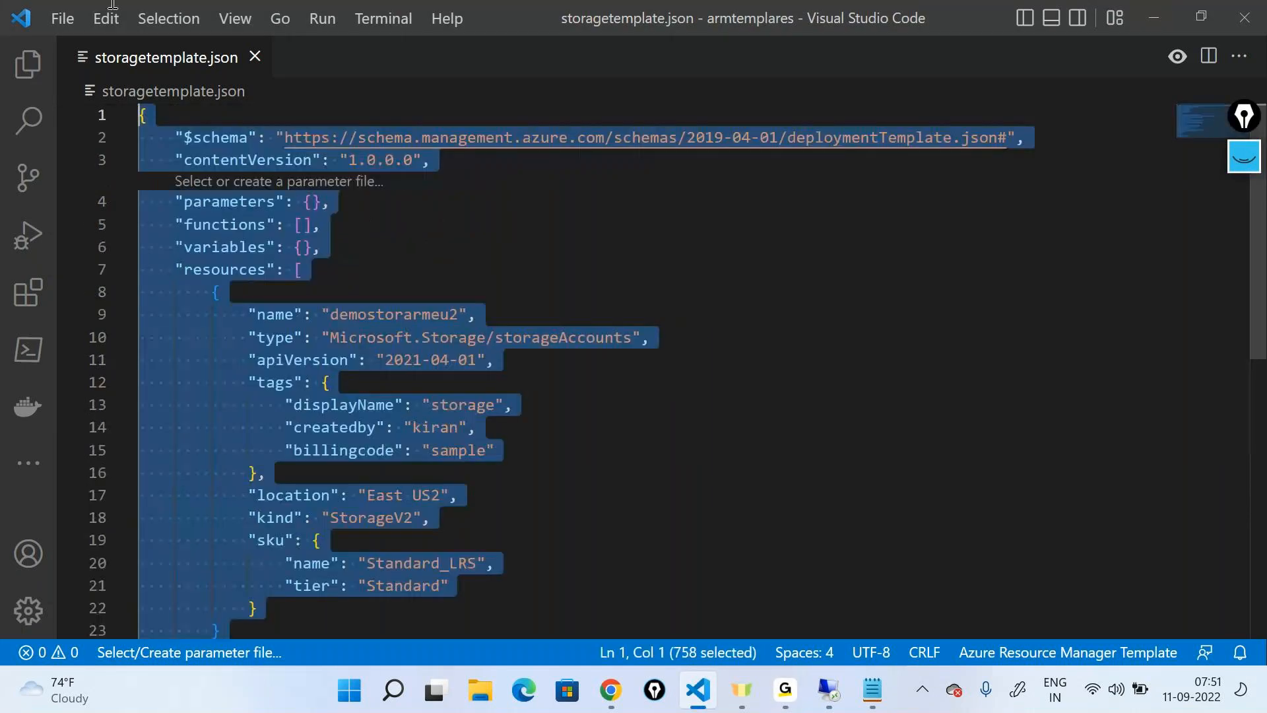
{"action": "double_click", "coordinate": [1139, 13]}
{"action": "left_click", "coordinate": [1069, 134]}
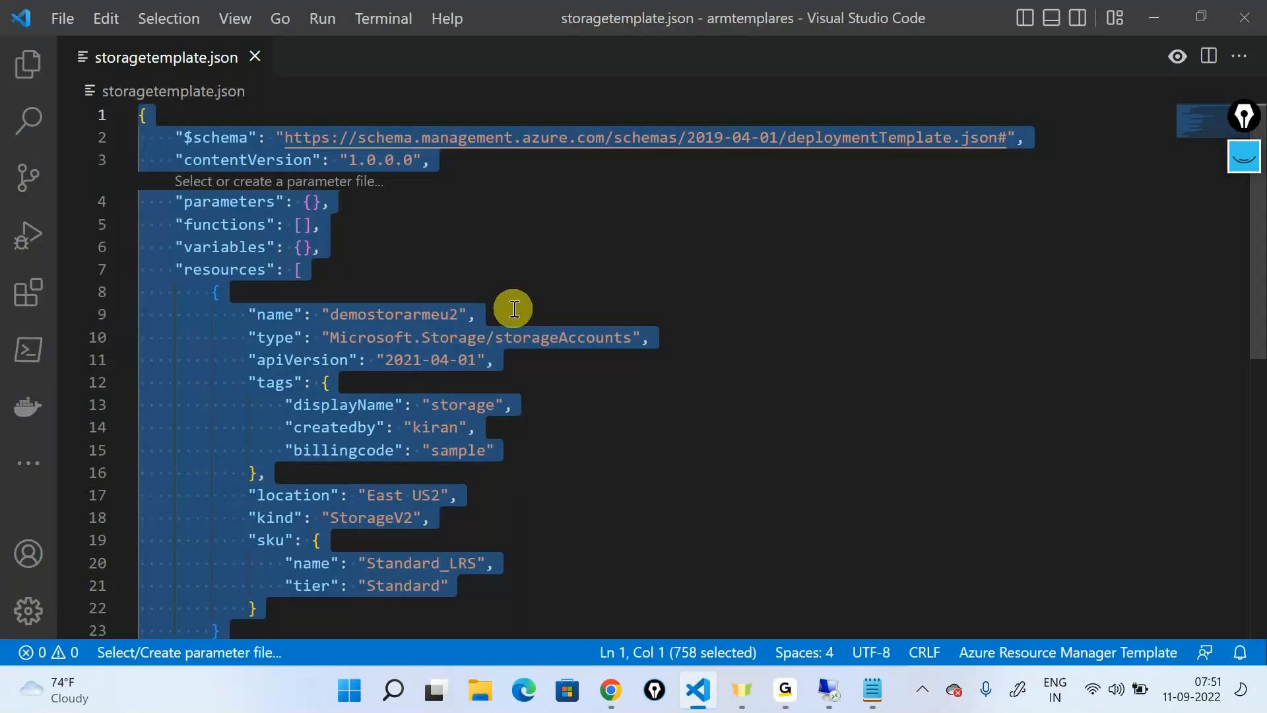
{"action": "left_click", "coordinate": [901, 504]}
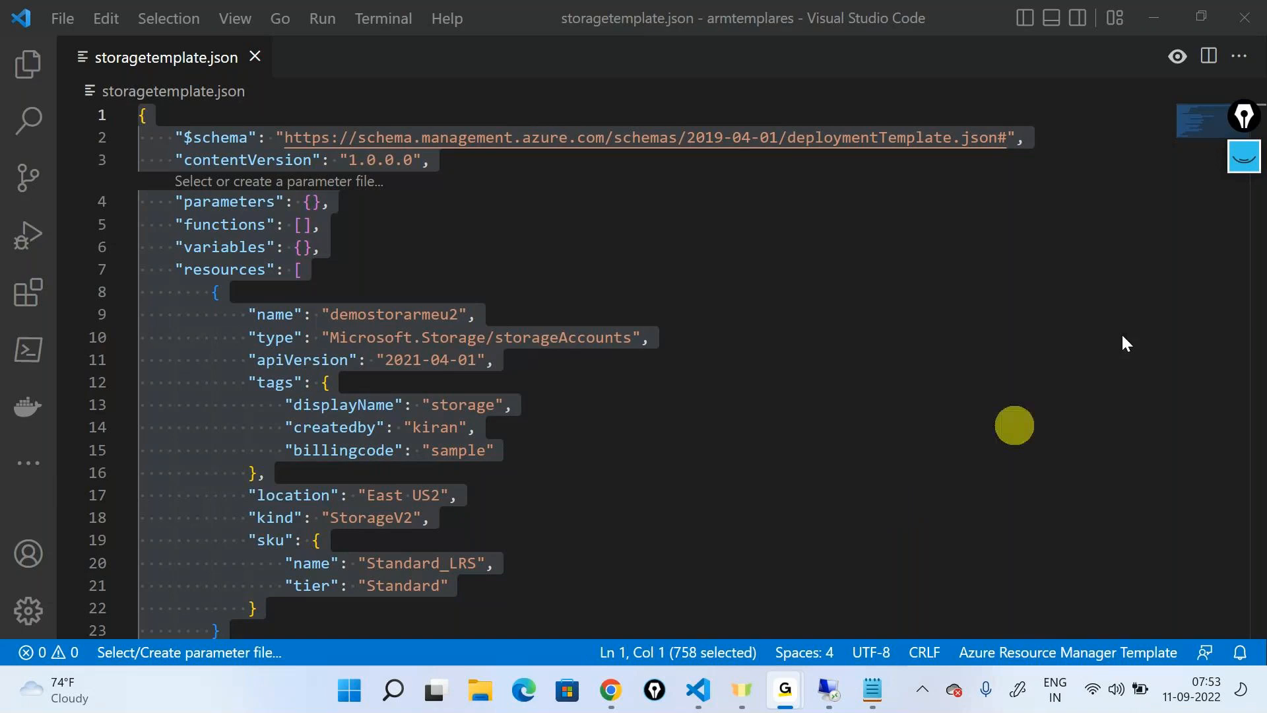
{"action": "key", "text": "alt+Tab"}
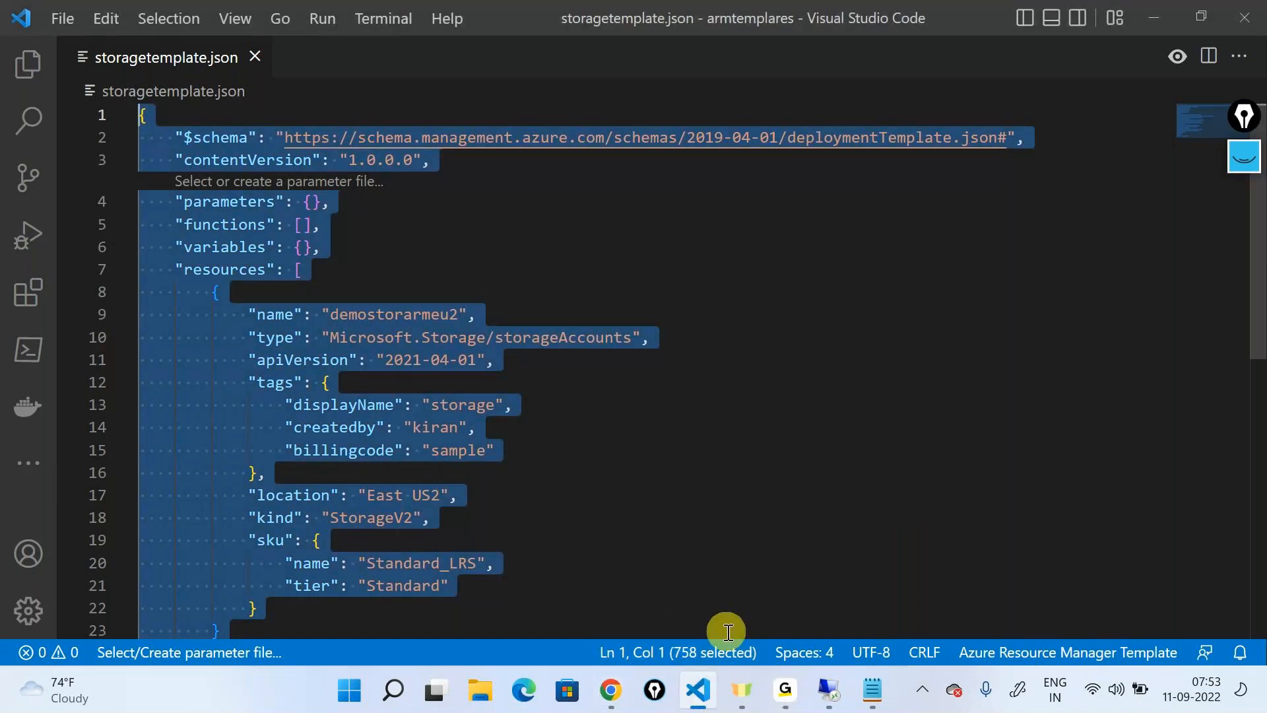
{"action": "key", "text": "alt+Tab"}
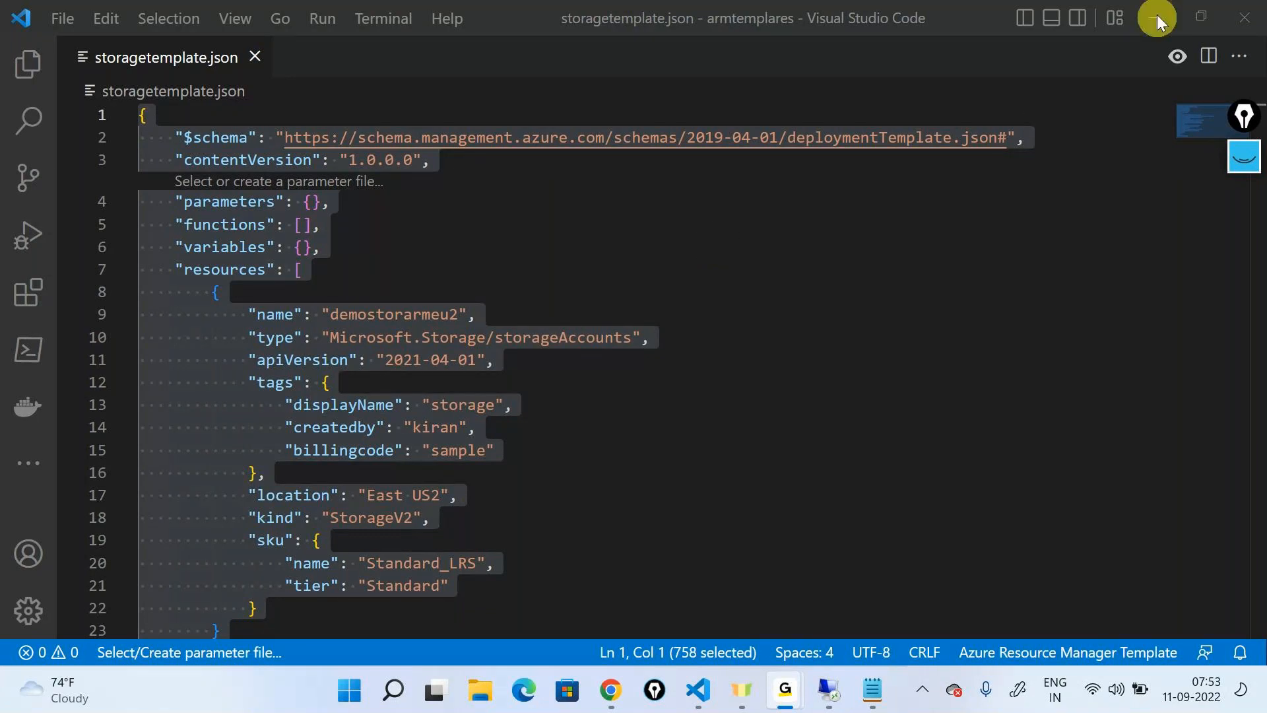
{"action": "left_click", "coordinate": [673, 604]}
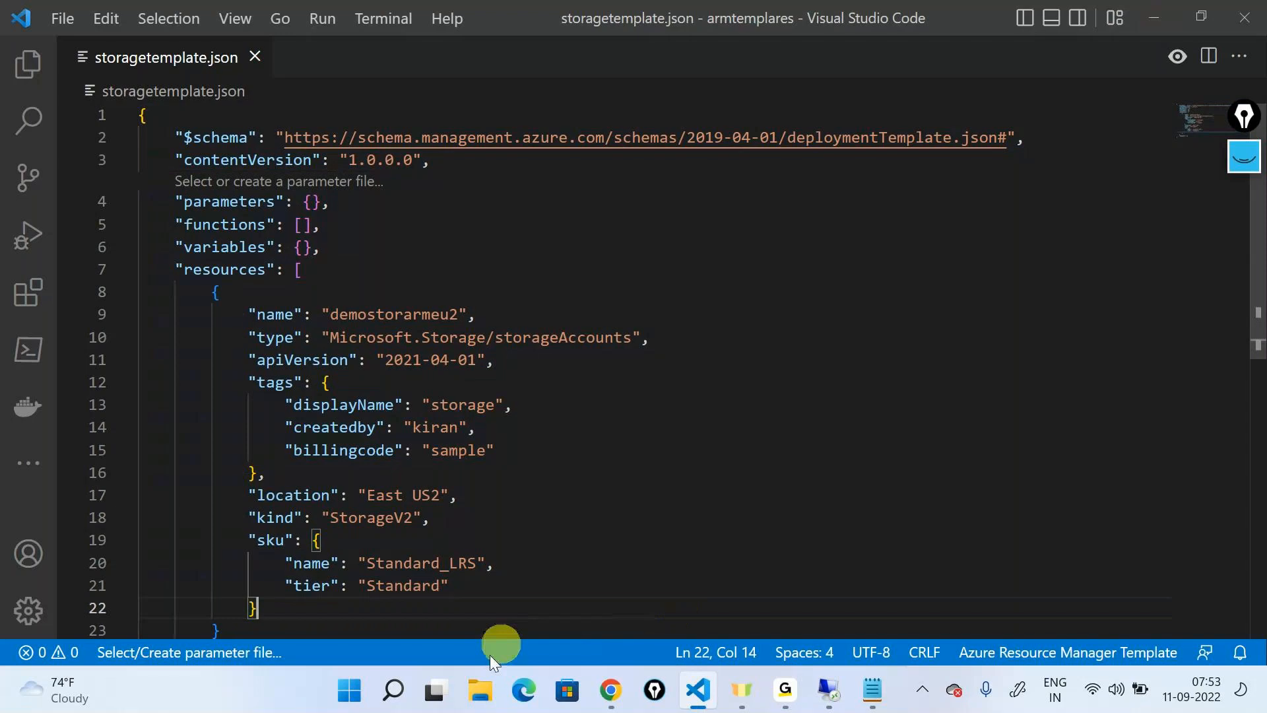
{"action": "left_click", "coordinate": [395, 691]}
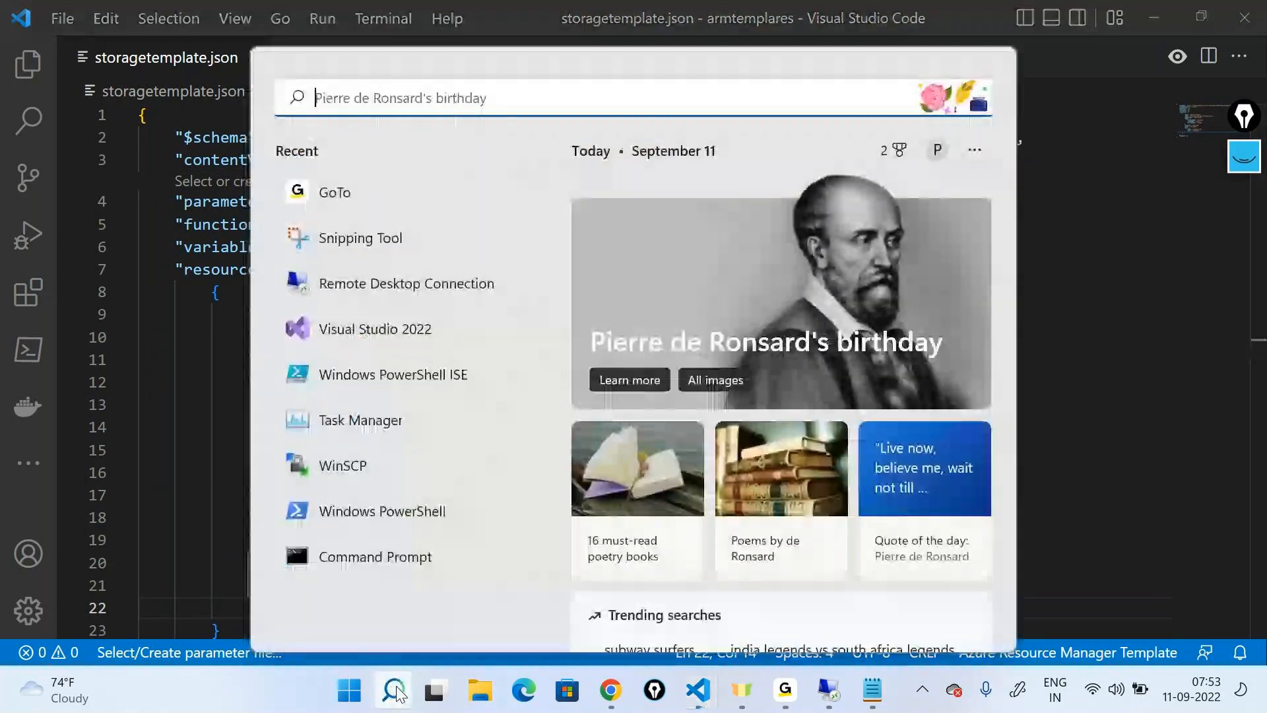
{"action": "type", "text": "power"}
{"action": "key", "text": "Return"}
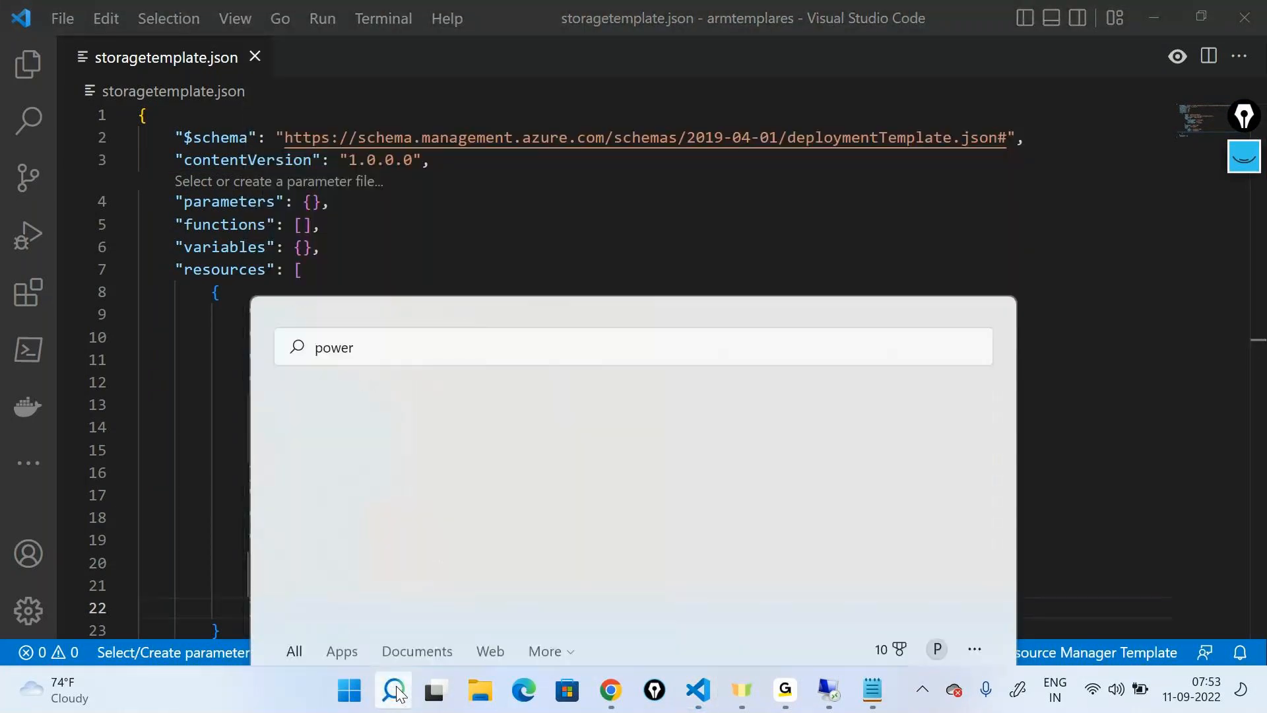
{"action": "left_click_drag", "start_coordinate": [1065, 174], "coordinate": [852, 109]}
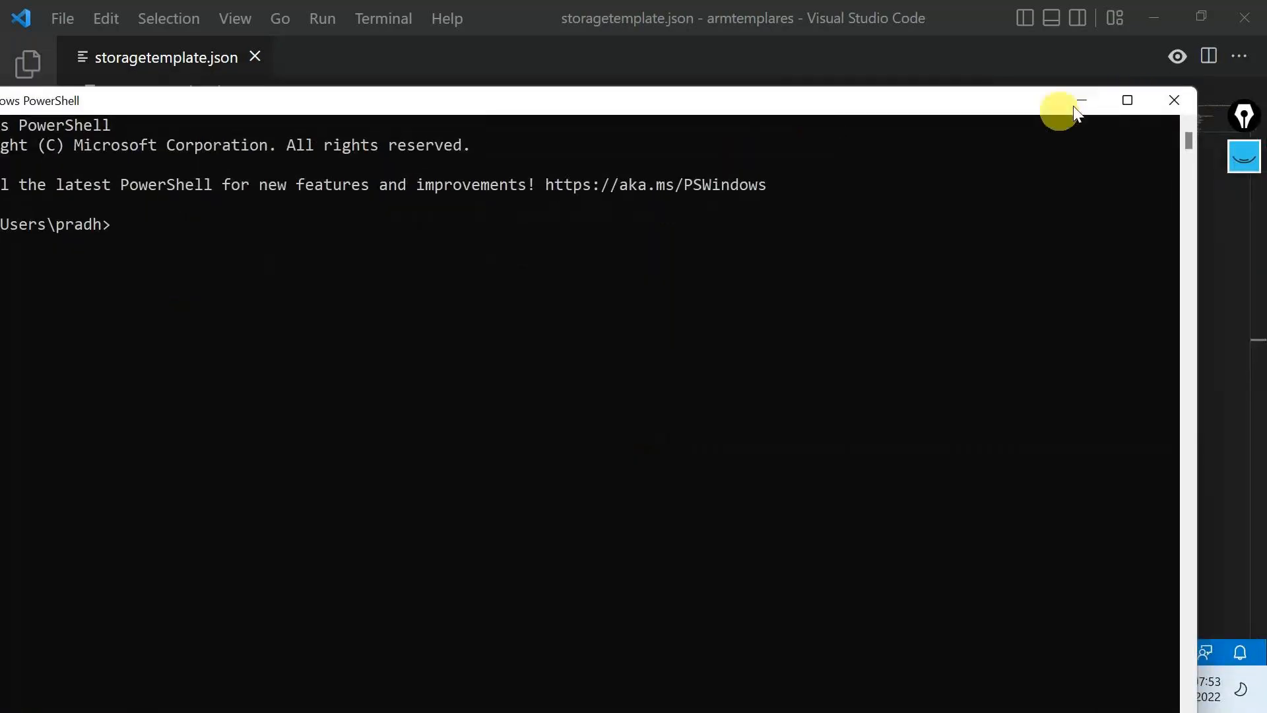
{"action": "left_click", "coordinate": [1162, 105]}
Find and launch Windows PowerShell ISE
{"action": "left_click", "coordinate": [381, 697]}
{"action": "type", "text": "power"}
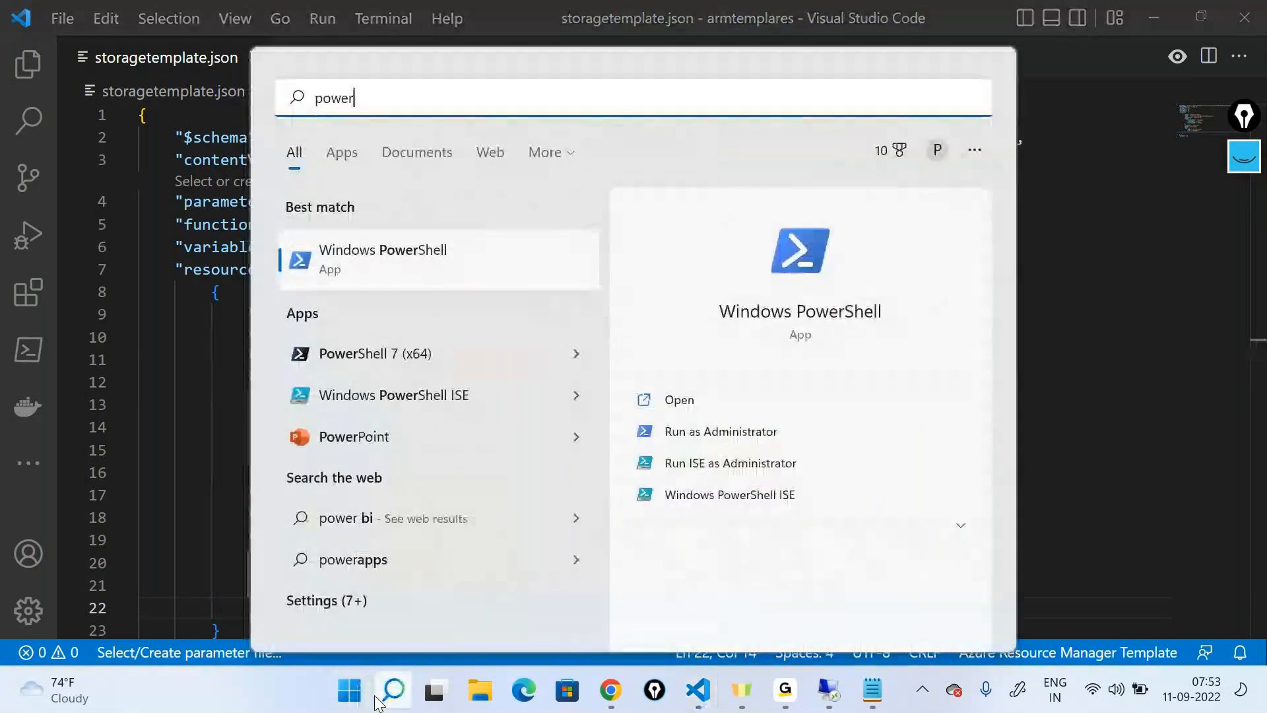
{"action": "key", "text": "Down"}
{"action": "key", "text": "Return"}
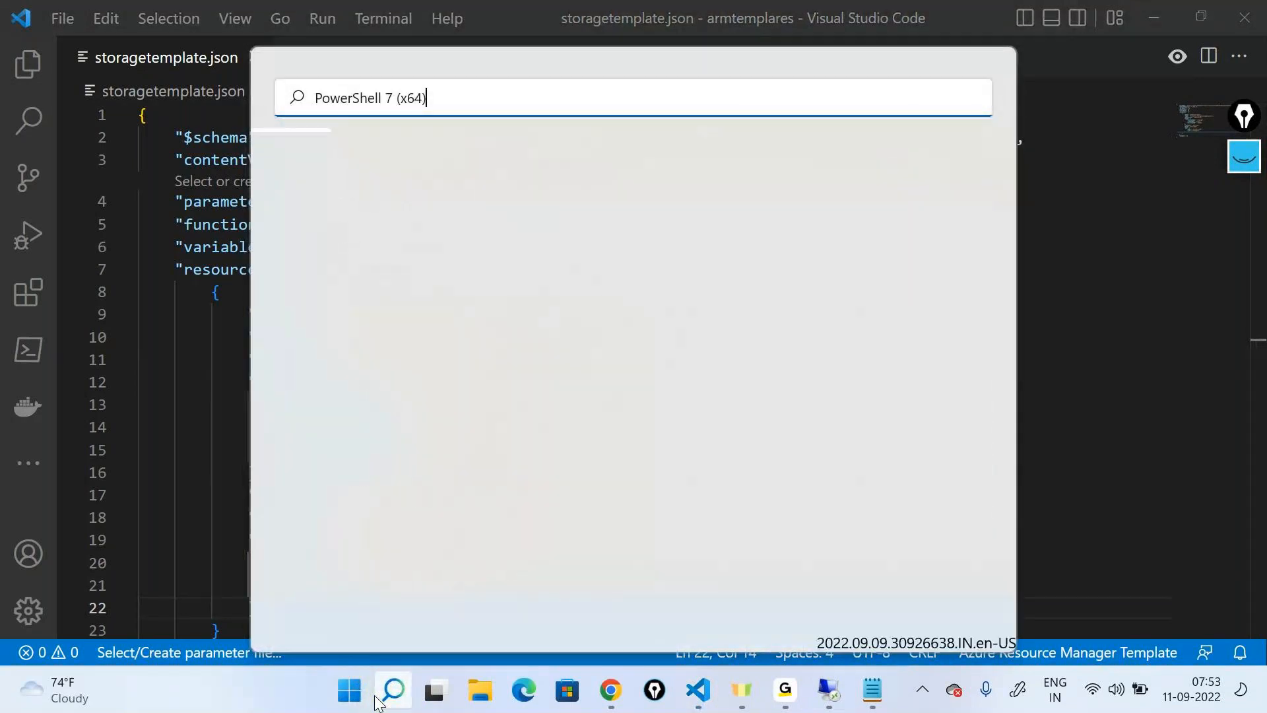
{"action": "type", "text": "pow"}
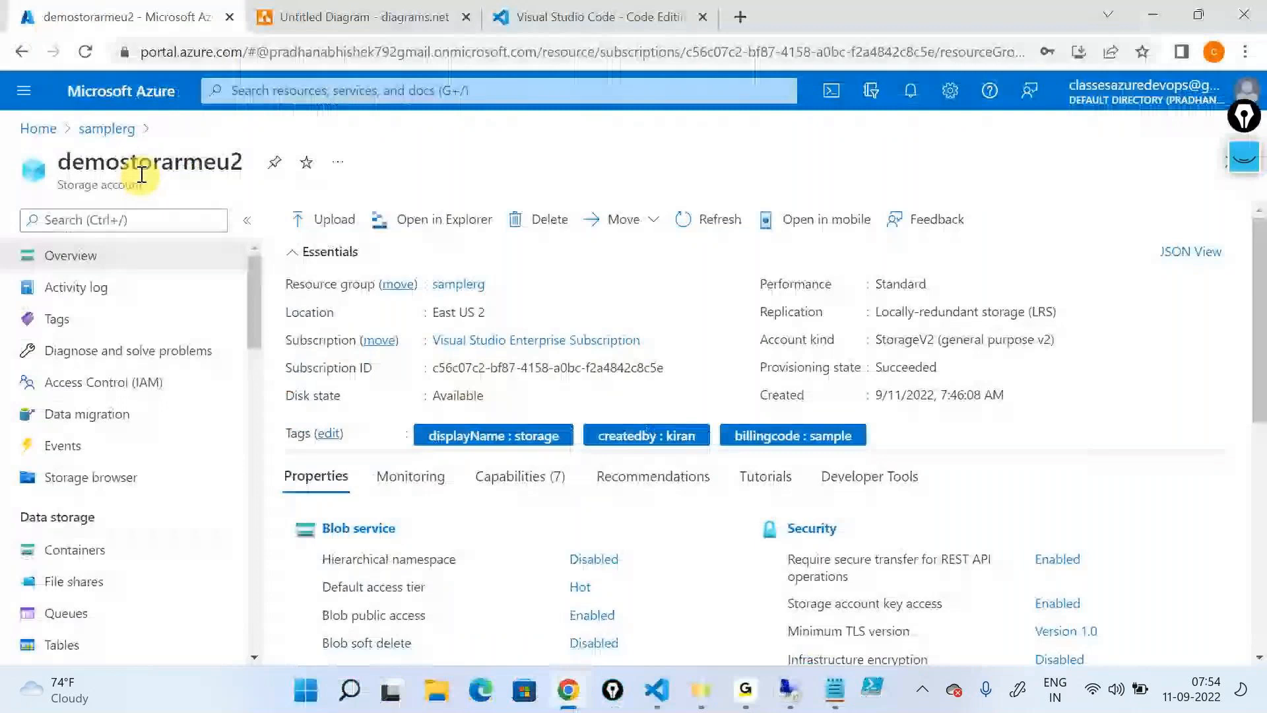
Check the storage account's default access tier in the portal, then switch to PowerShell ISE and enter the Set-AzStorageAccount cmdlet
{"action": "scroll", "coordinate": [892, 344], "scroll_direction": "down", "scroll_amount": 5}
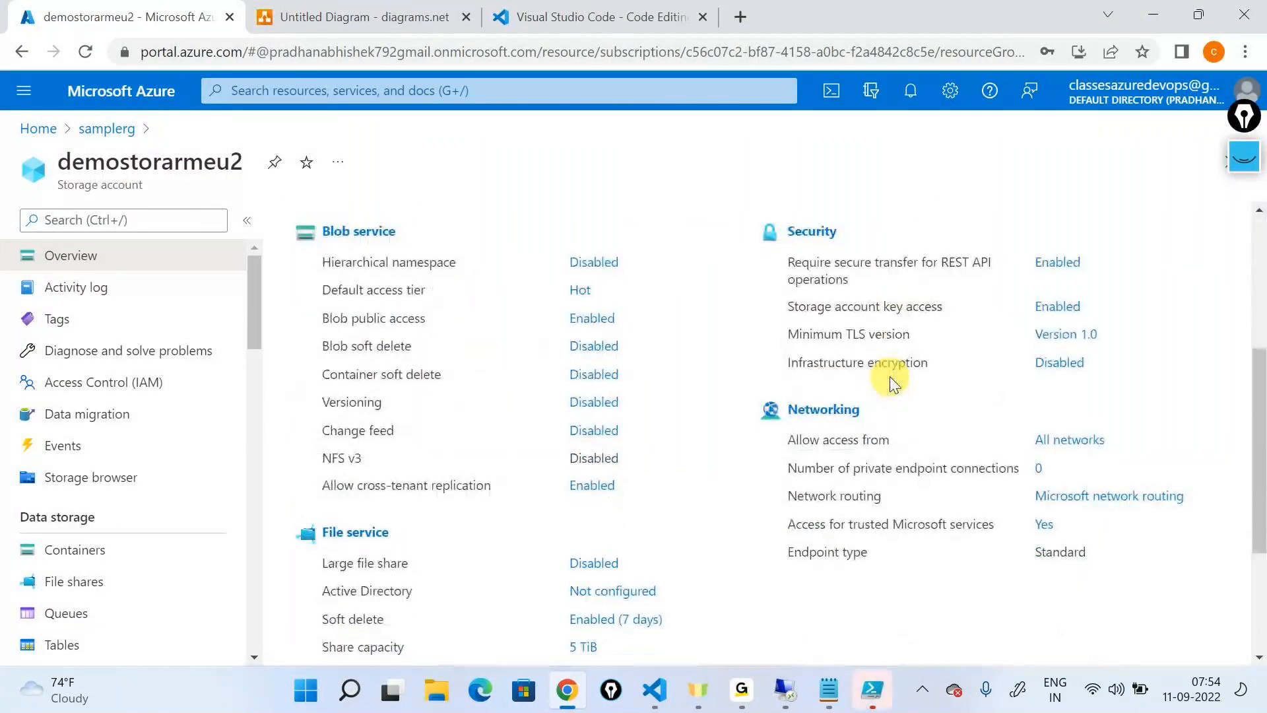
{"action": "double_click", "coordinate": [380, 291]}
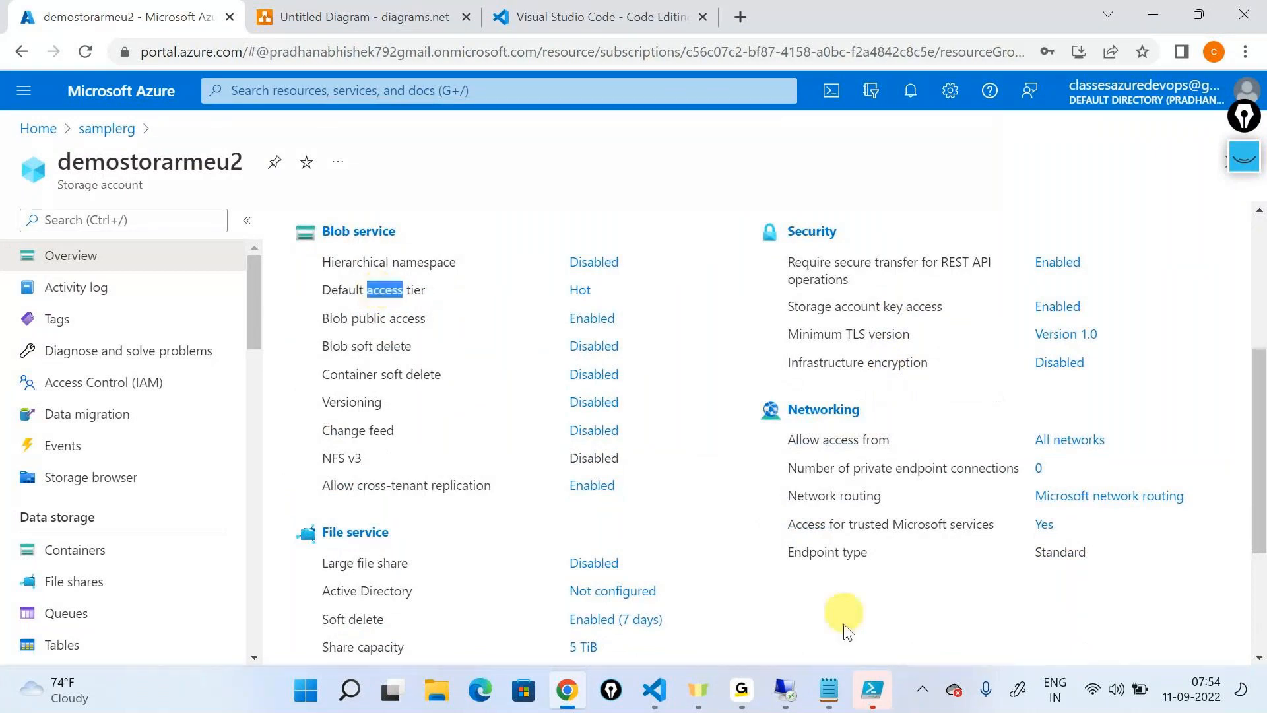
{"action": "left_click", "coordinate": [872, 689]}
{"action": "type", "text": "Se"}
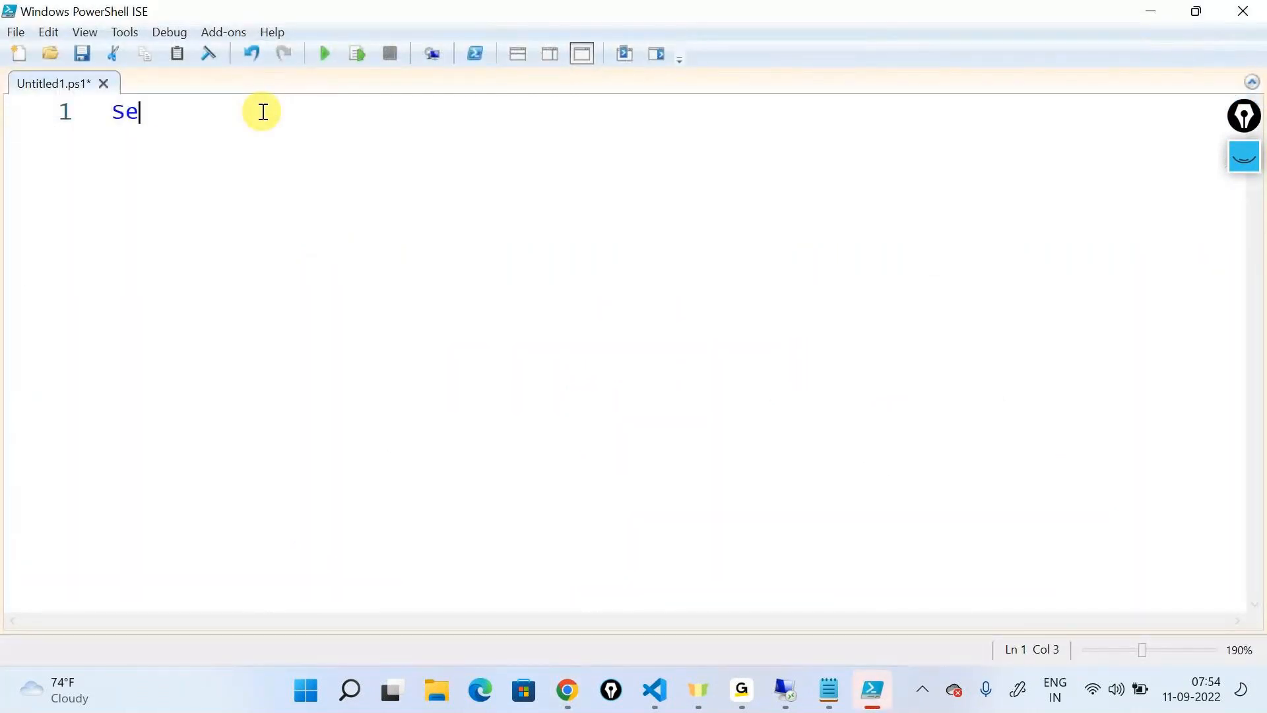
{"action": "type", "text": "t-"}
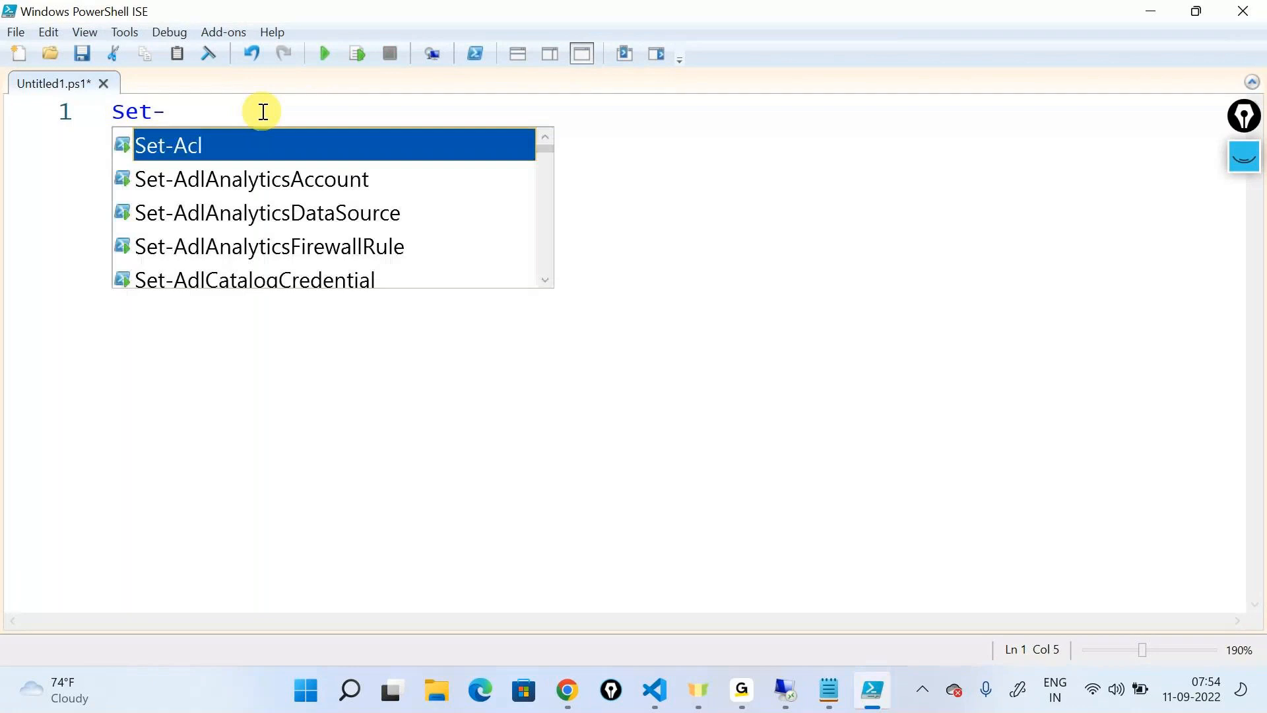
{"action": "type", "text": "AzStorageAccount"}
{"action": "key", "text": "Return"}
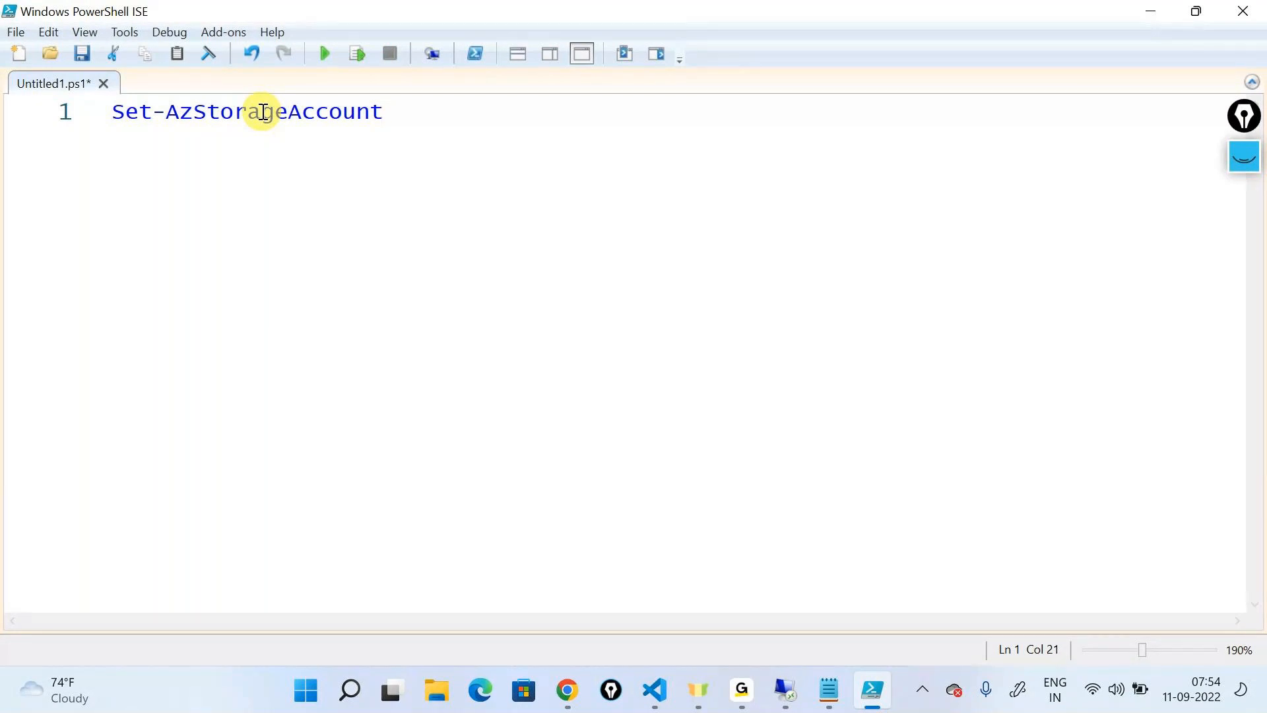
Add the -Name parameter with the storage account name demostorarmeu2 copied from the portal
{"action": "type", "text": "-"}
{"action": "type", "text": "Name"}
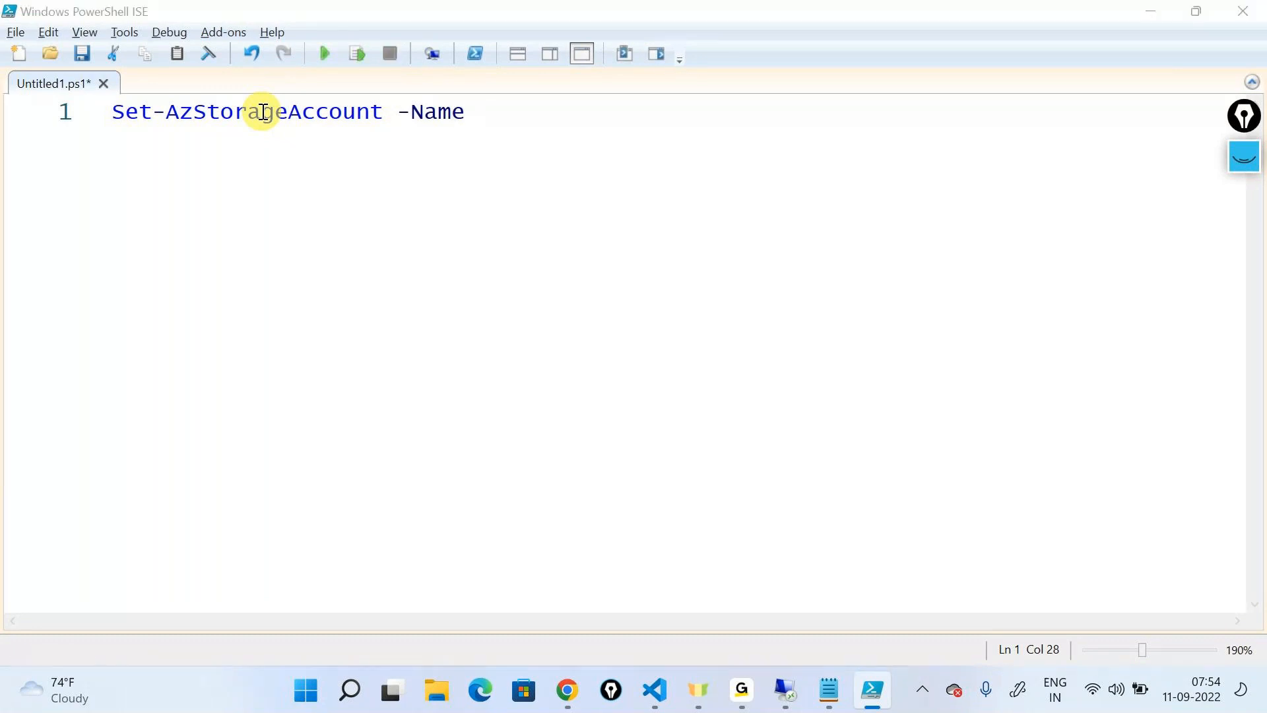
{"action": "key", "text": "alt+Tab"}
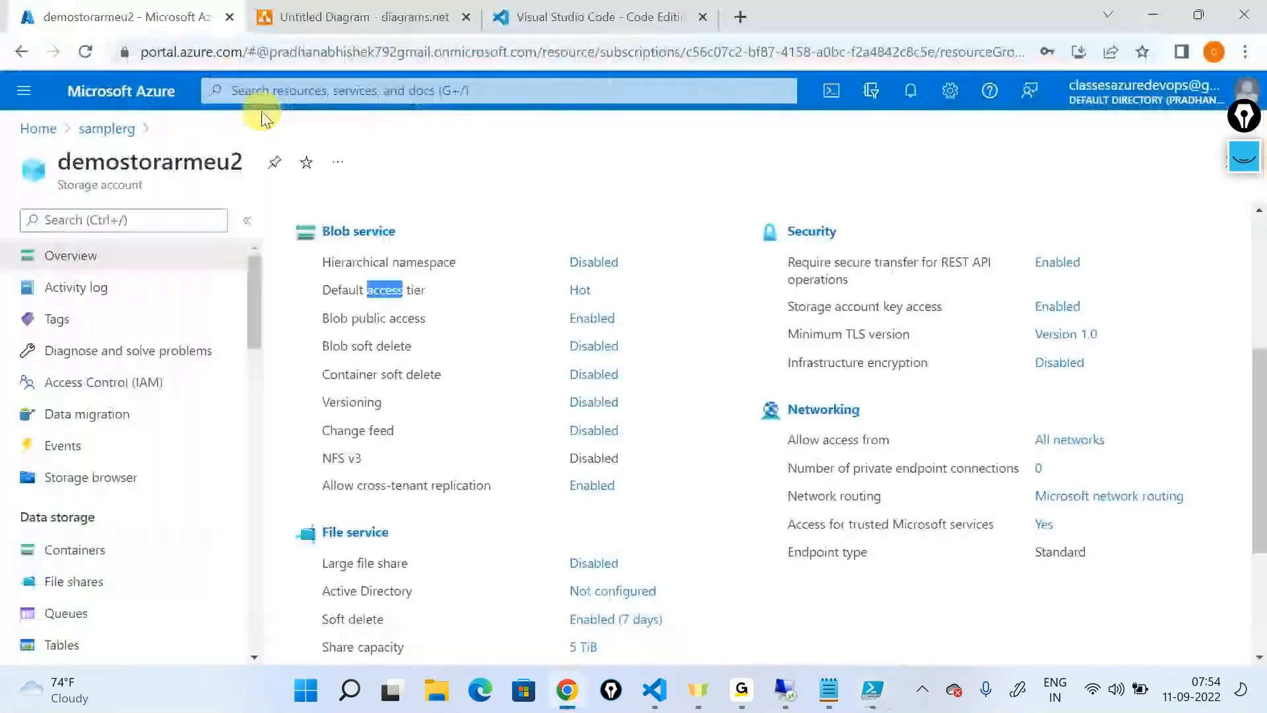
{"action": "double_click", "coordinate": [188, 160]}
{"action": "right_click", "coordinate": [197, 163]}
{"action": "left_click", "coordinate": [233, 176]}
{"action": "key", "text": "alt+Tab"}
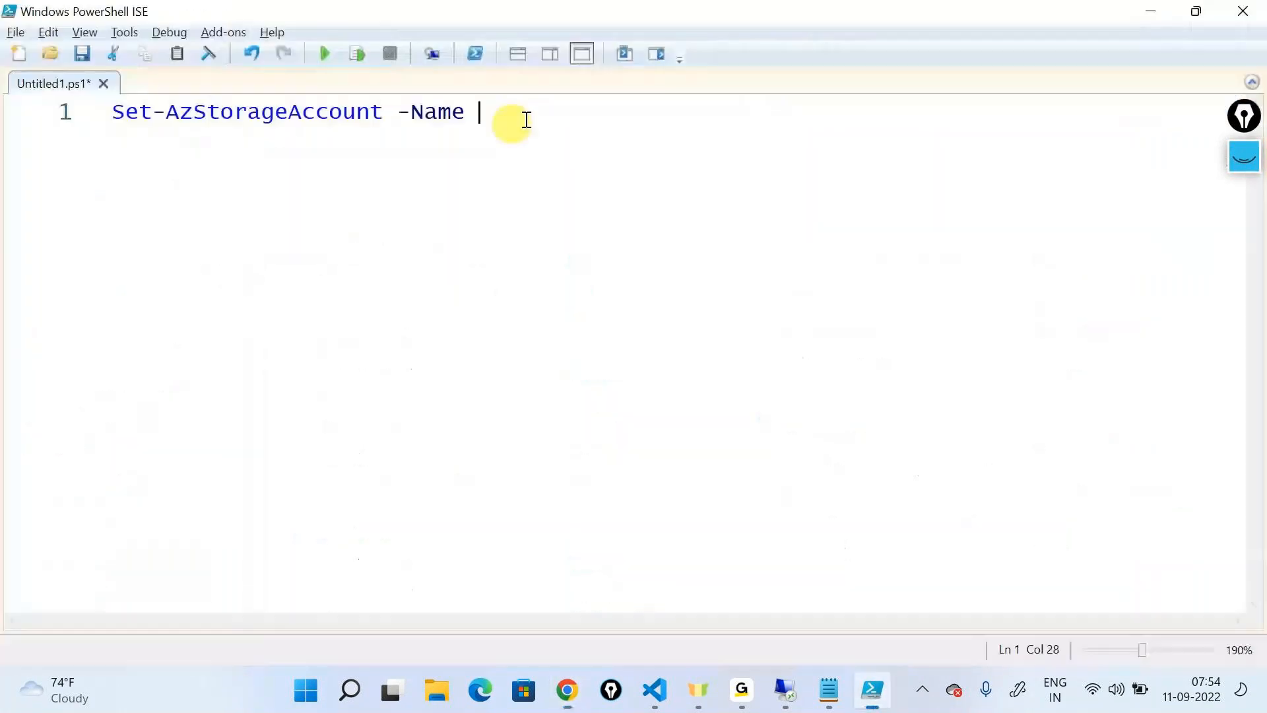
{"action": "key", "text": "ctrl+v"}
Add the -ResourceGroupName parameter with the value "samplerg" to the command
{"action": "type", "text": "-"}
{"action": "key", "text": "Return"}
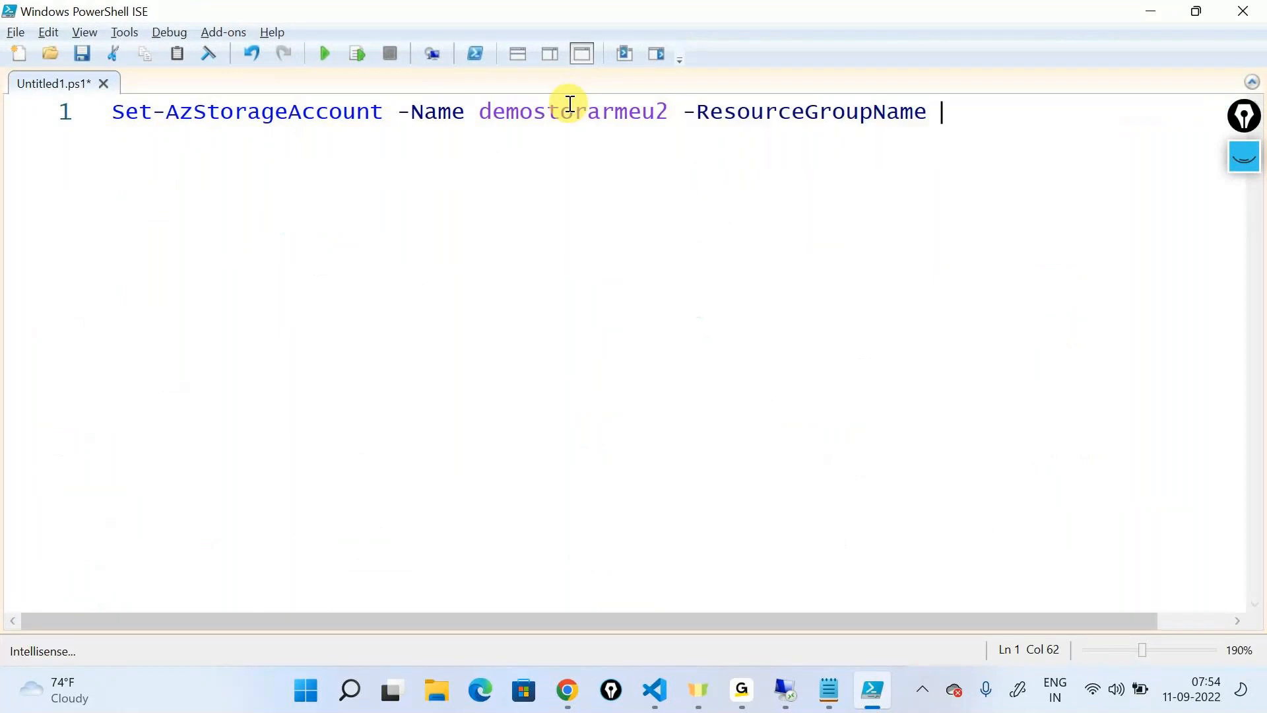
{"action": "type", "text": "\"\""}
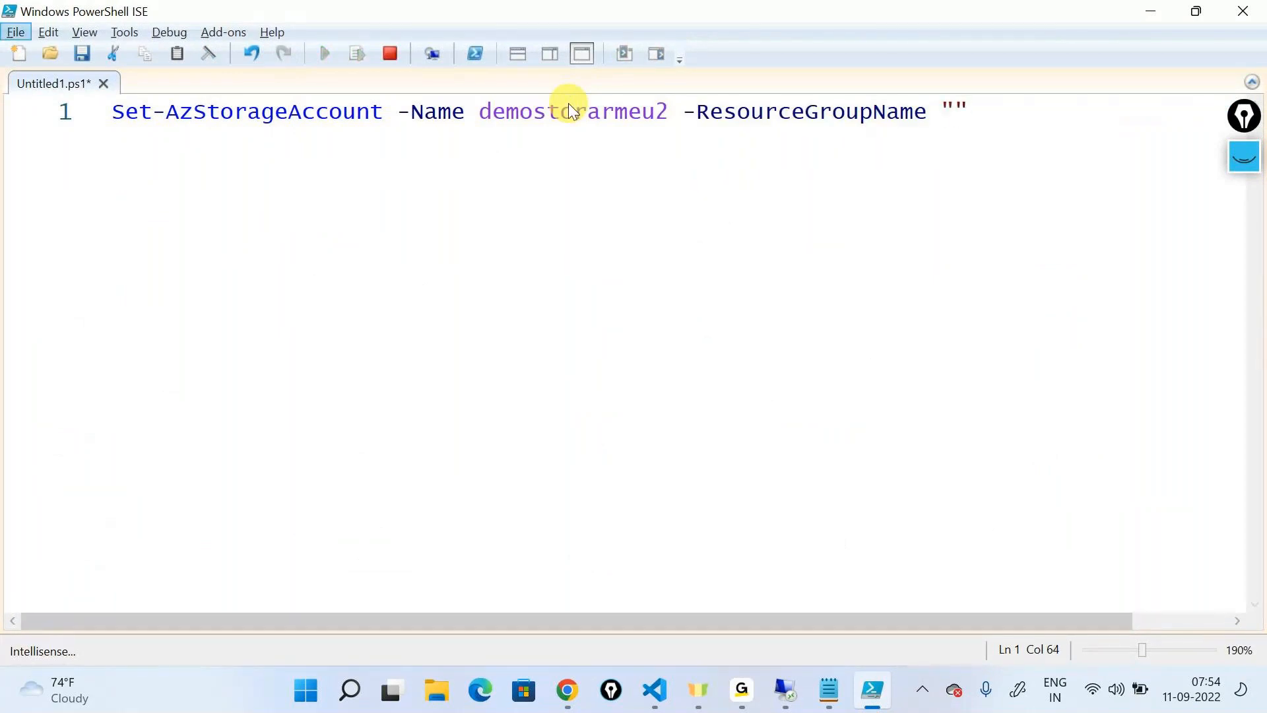
{"action": "left_click", "coordinate": [955, 111]}
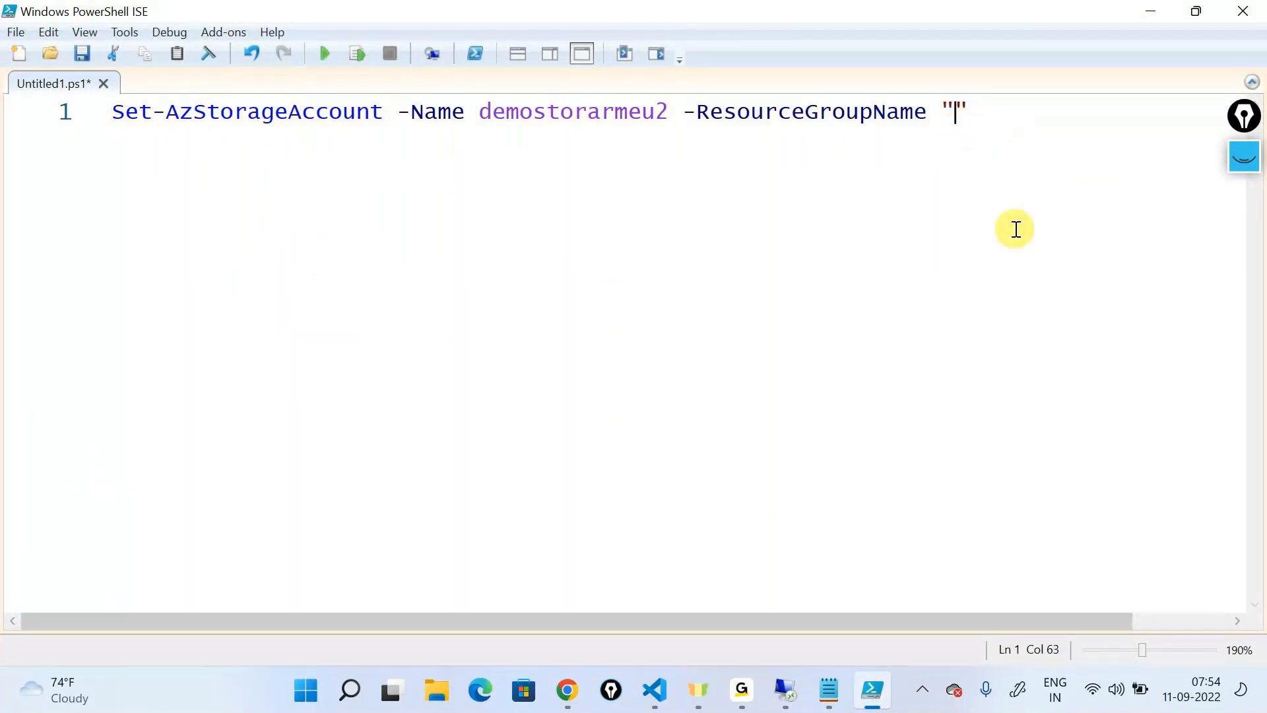
{"action": "key", "text": "alt+Tab"}
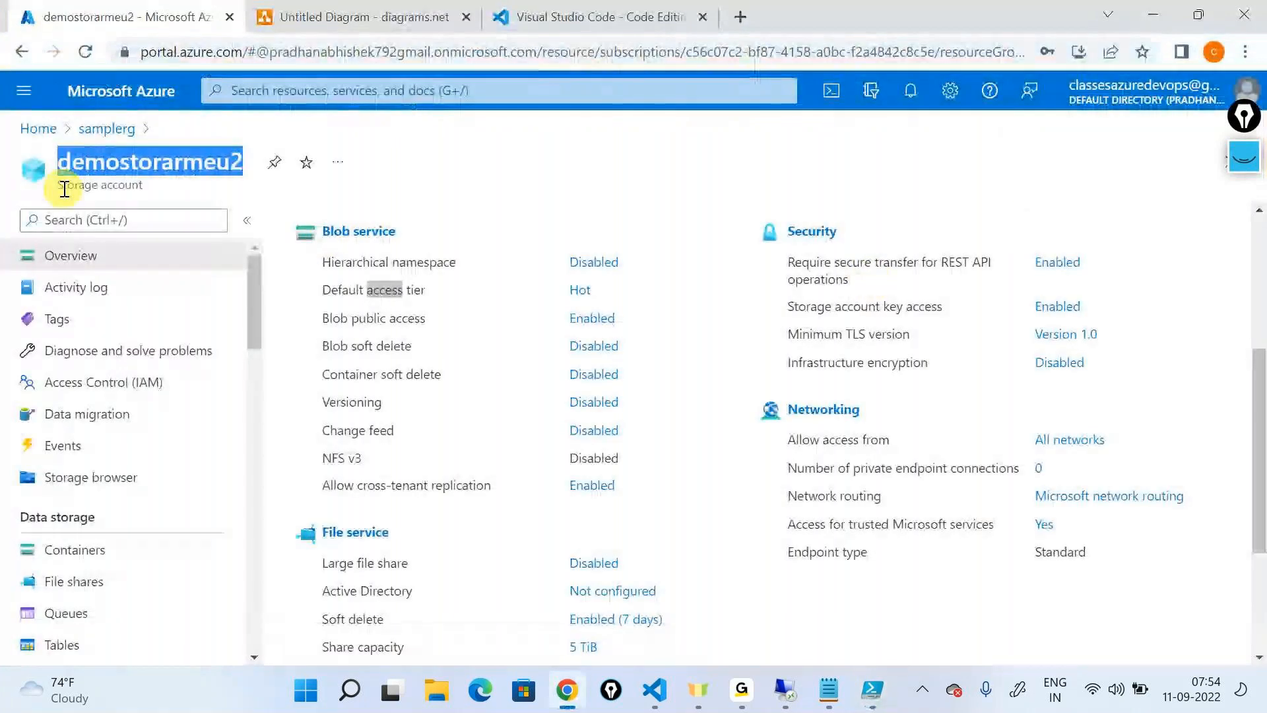
{"action": "key", "text": "alt+Tab"}
{"action": "type", "text": "s"}
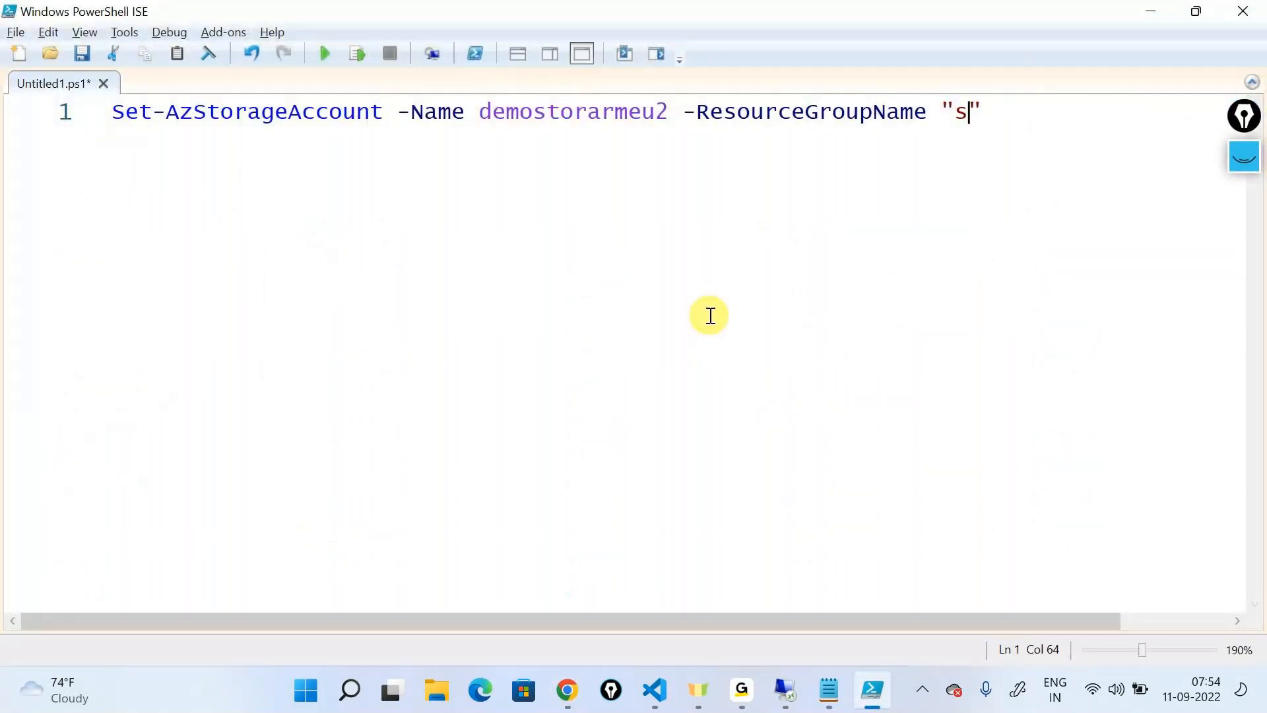
{"action": "type", "text": "amplerg"}
{"action": "key", "text": "Right"}
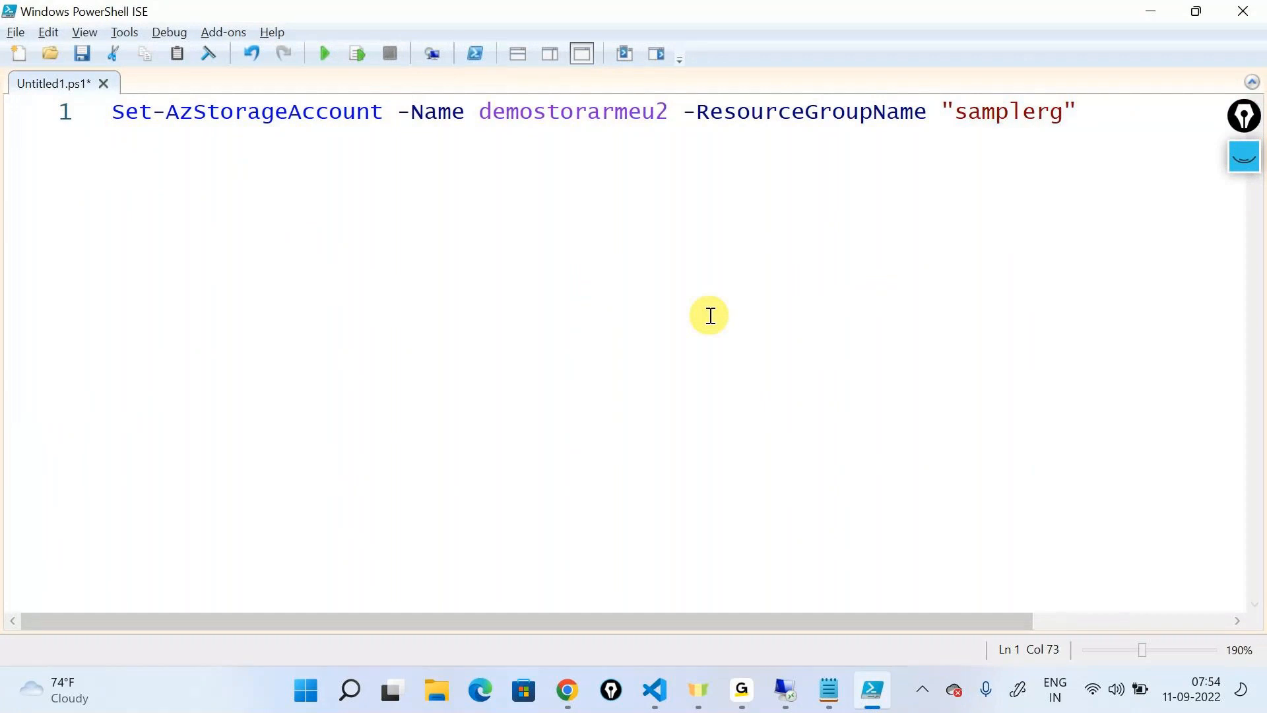
Add the -AccessTier parameter with the value Cool to the command
{"action": "type", "text": "-"}
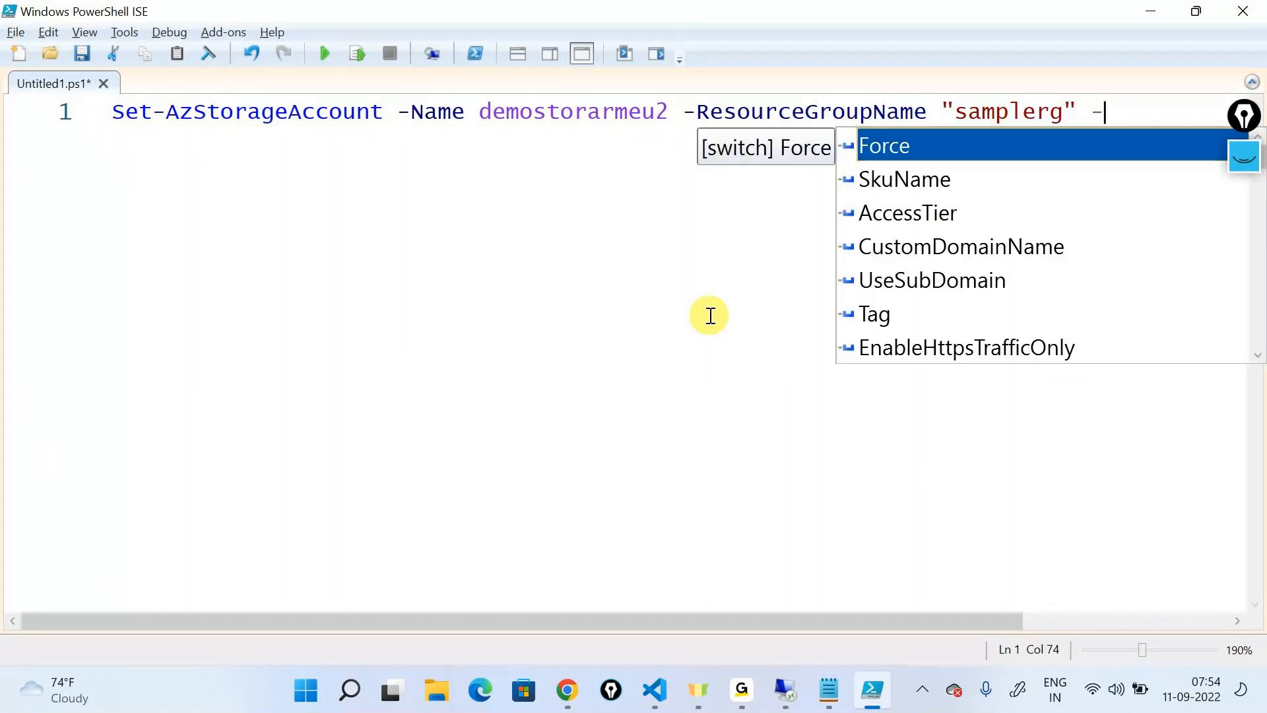
{"action": "key", "text": "Down"}
{"action": "key", "text": "Down"}
{"action": "key", "text": "Return"}
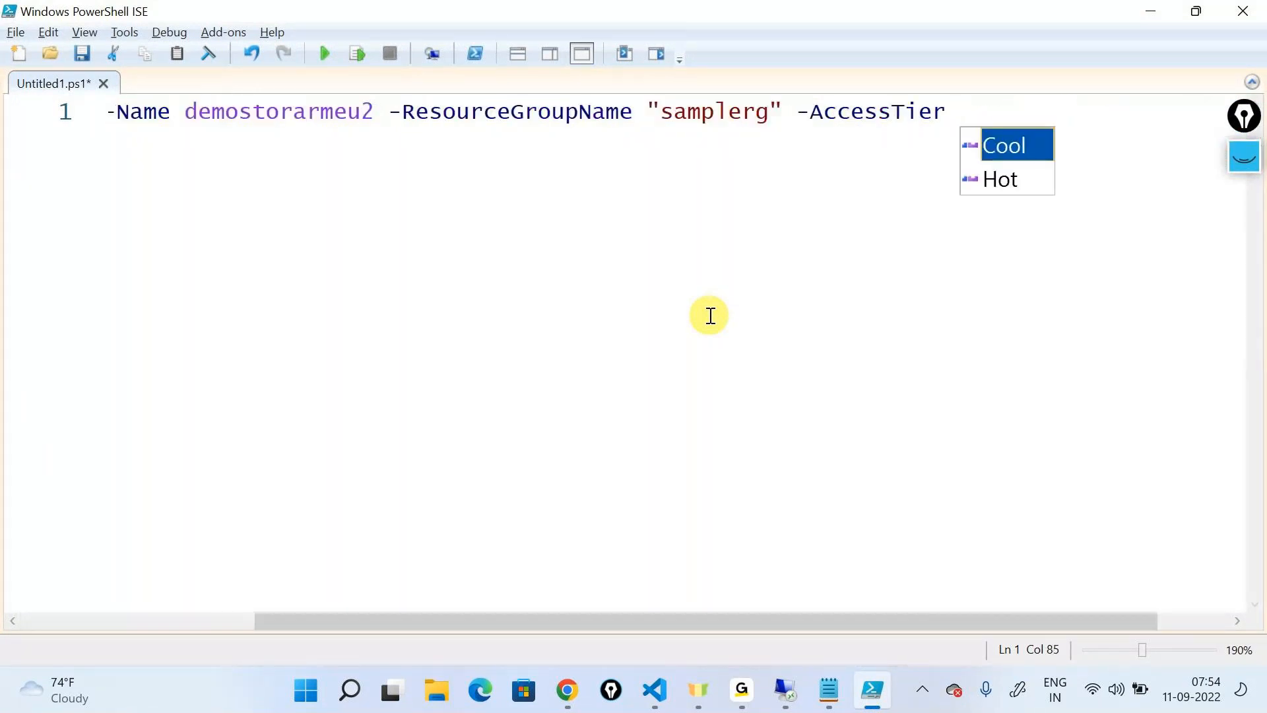
{"action": "key", "text": "Return"}
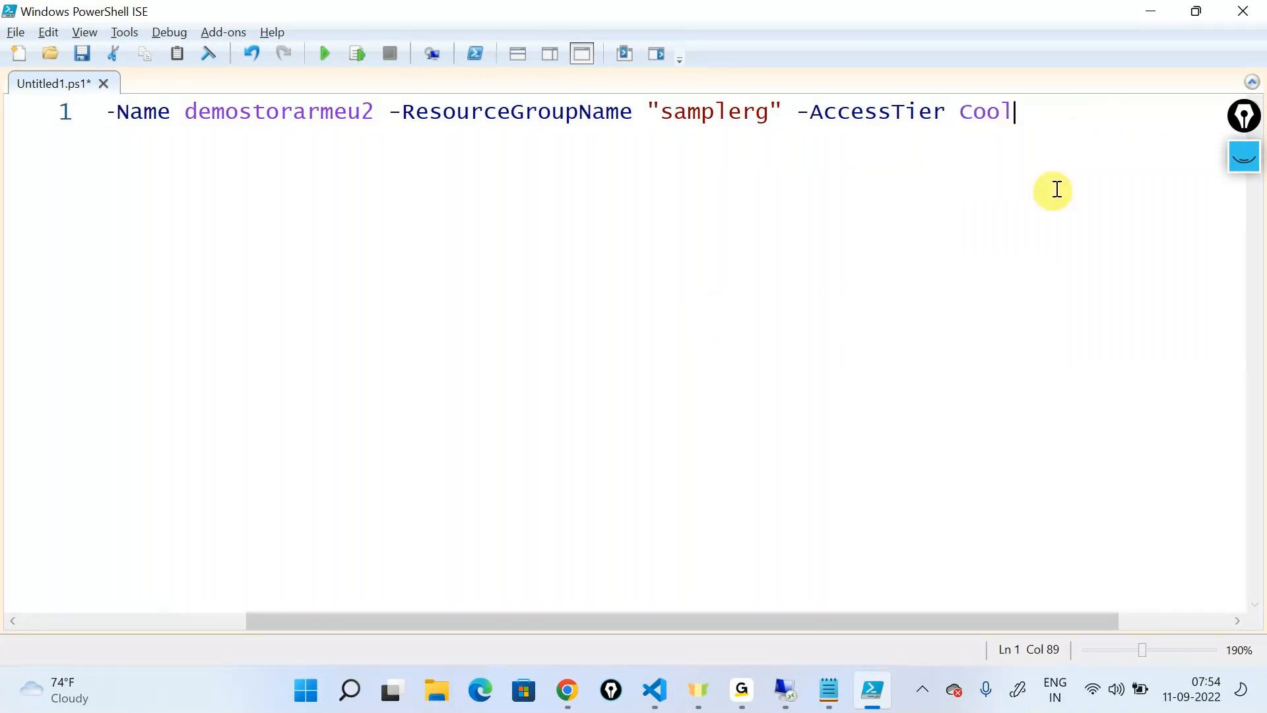
Run the whole Set-AzStorageAccount line as a selection and accept the access tier change
{"action": "left_click_drag", "start_coordinate": [1031, 113], "coordinate": [6, 85]}
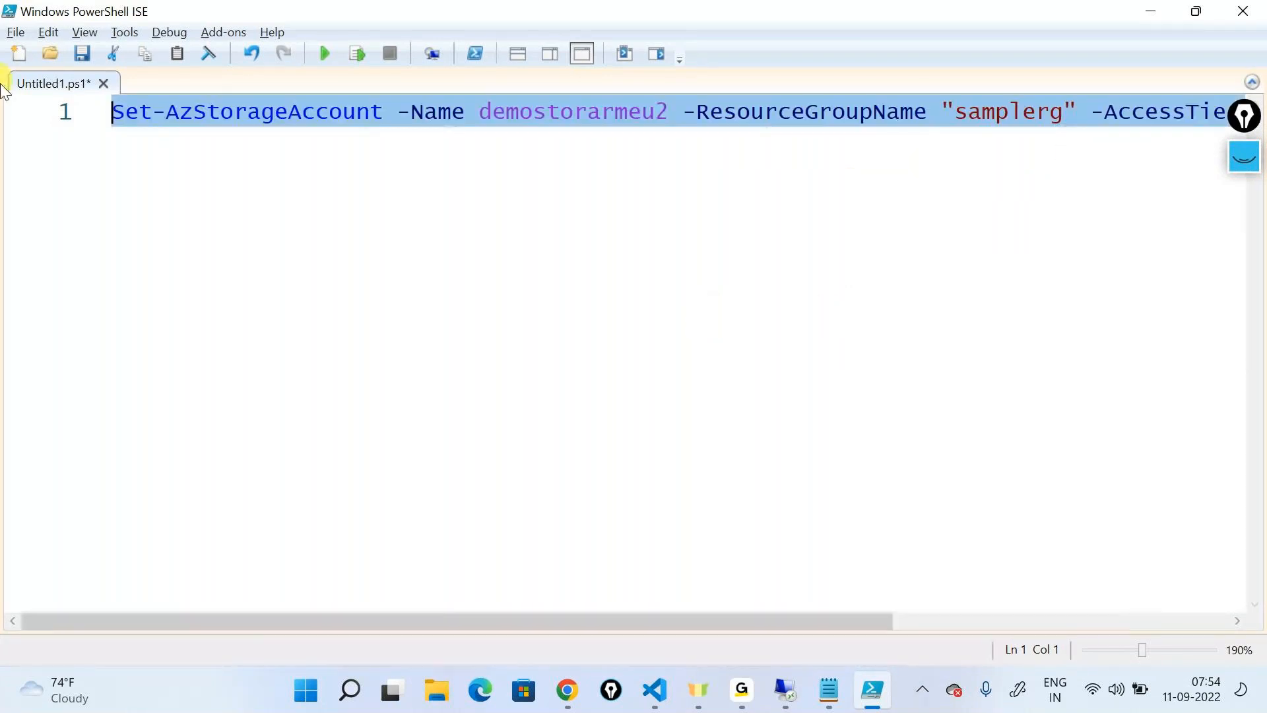
{"action": "left_click", "coordinate": [357, 54]}
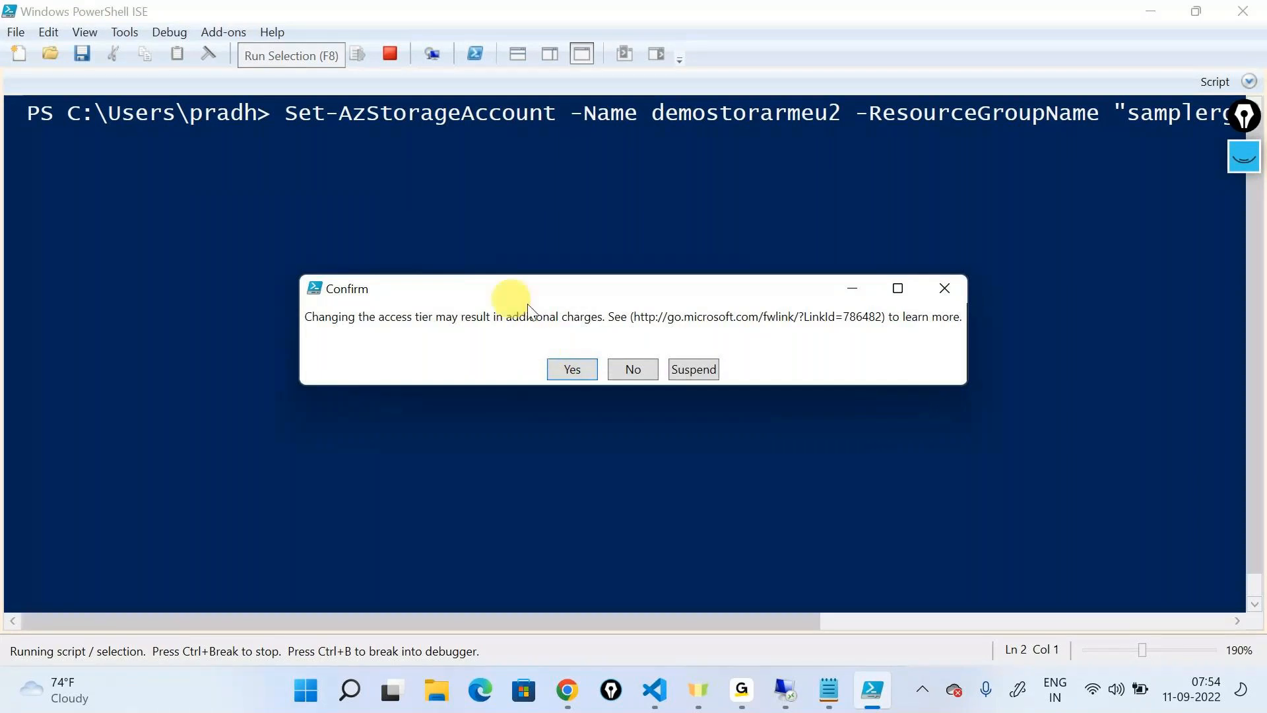
{"action": "left_click", "coordinate": [573, 366]}
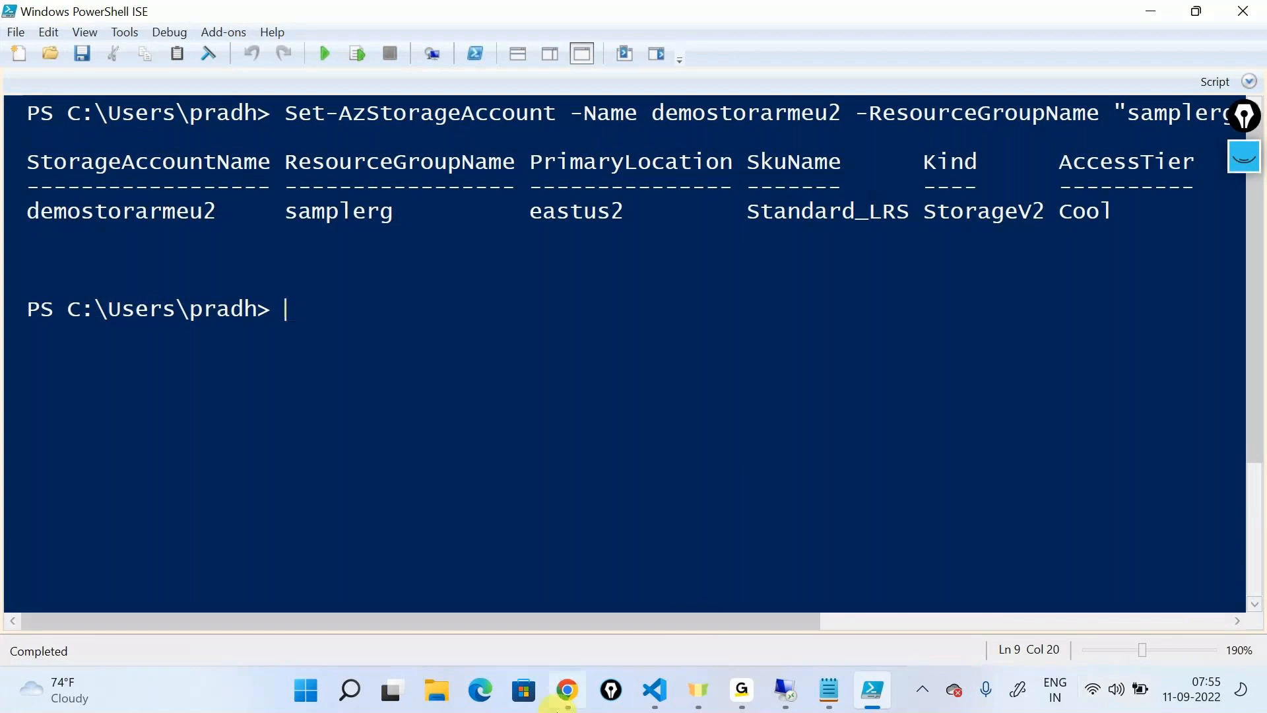
Switch to the Azure portal in the browser, refresh the demostorarmeu2 overview and check its default access tier
{"action": "left_click", "coordinate": [561, 704]}
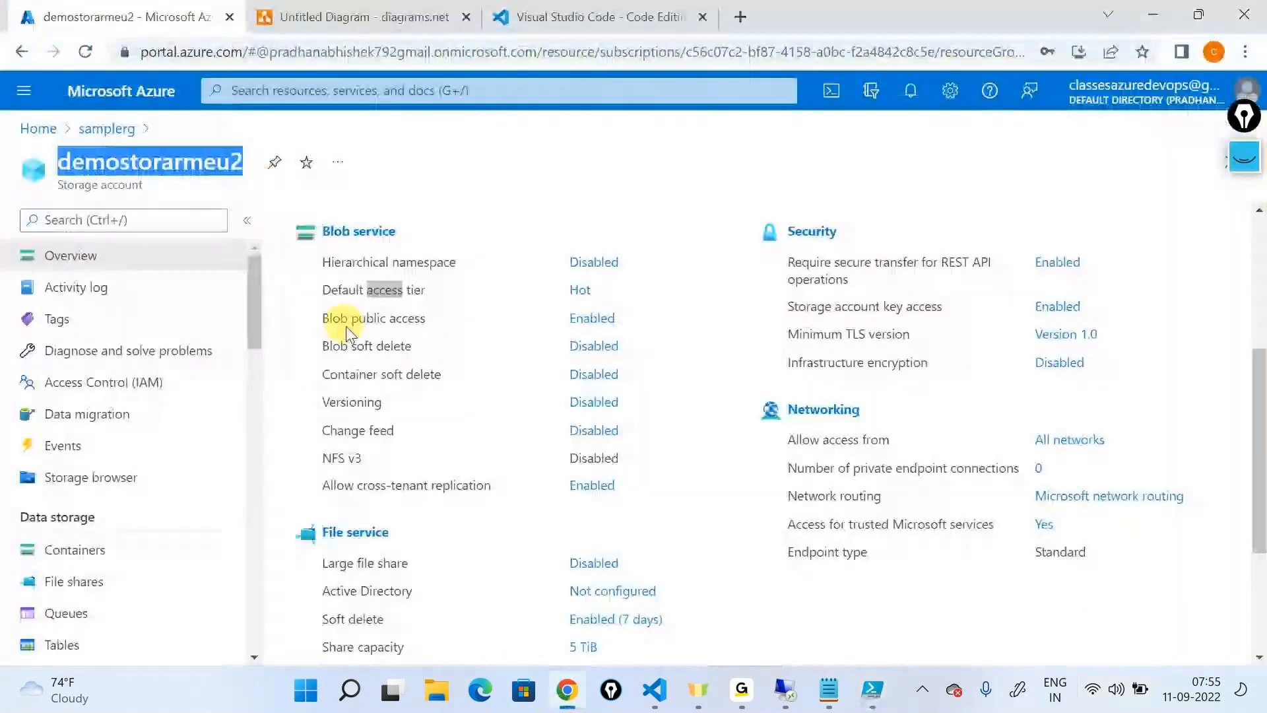
{"action": "scroll", "coordinate": [333, 319], "scroll_direction": "up", "scroll_amount": 5}
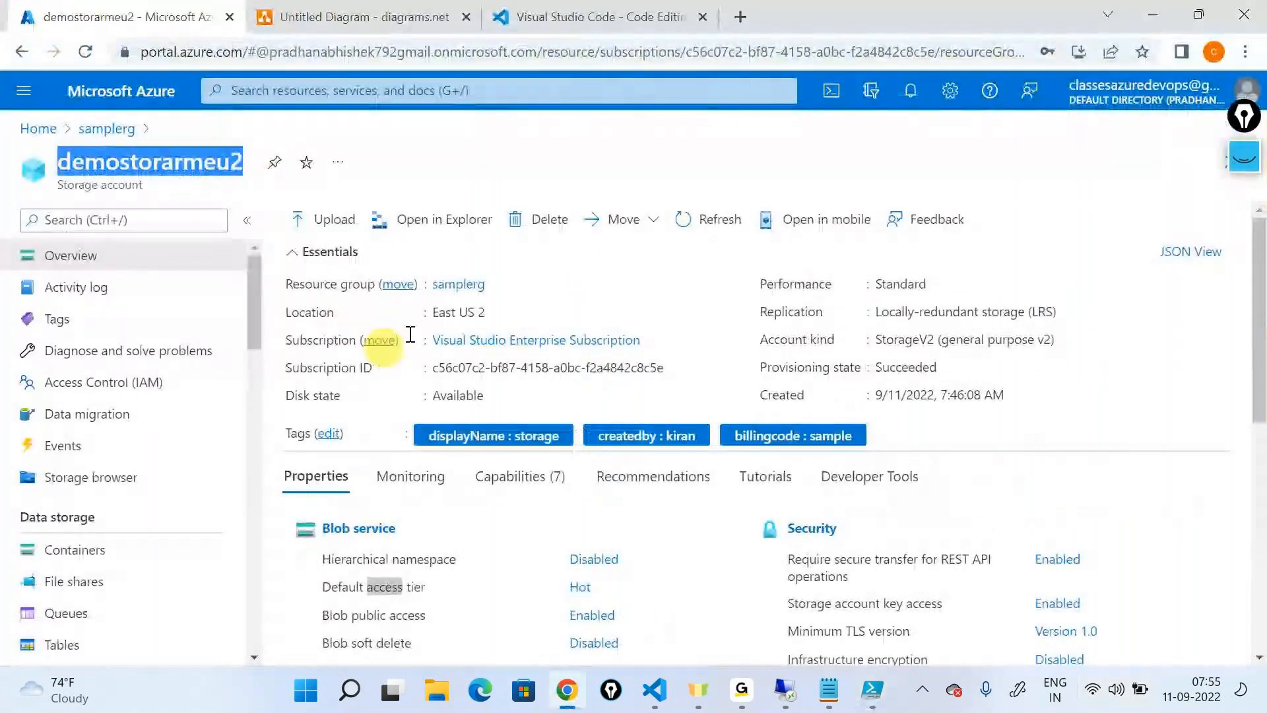
{"action": "left_click", "coordinate": [680, 230]}
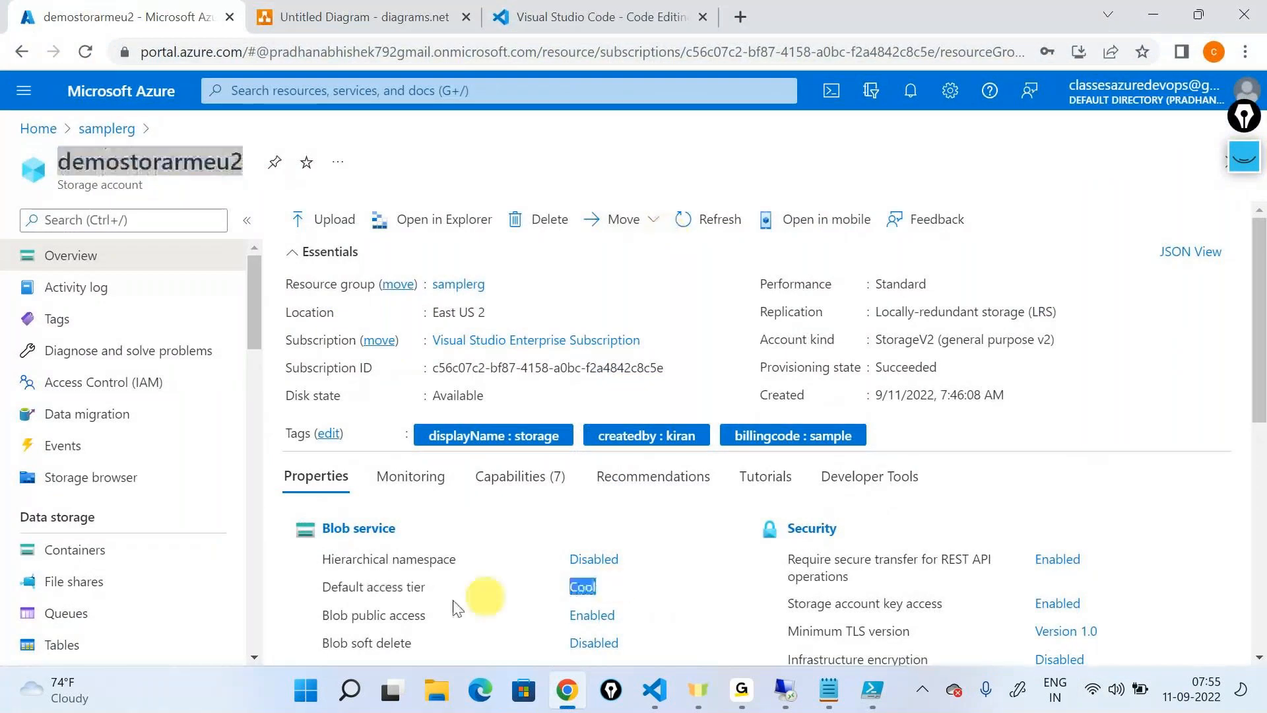
{"action": "triple_click", "coordinate": [320, 598]}
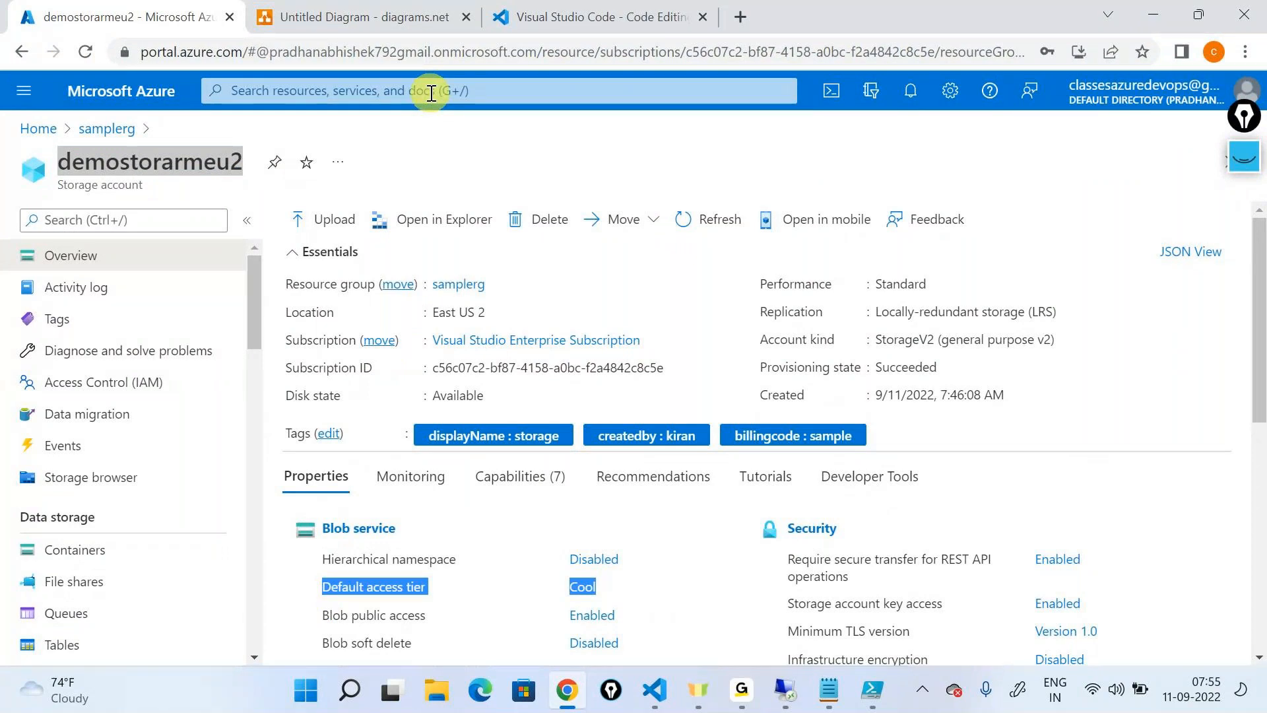
Examine the storage account's location, performance, default access tier and replication on its overview page
{"action": "left_click", "coordinate": [432, 314]}
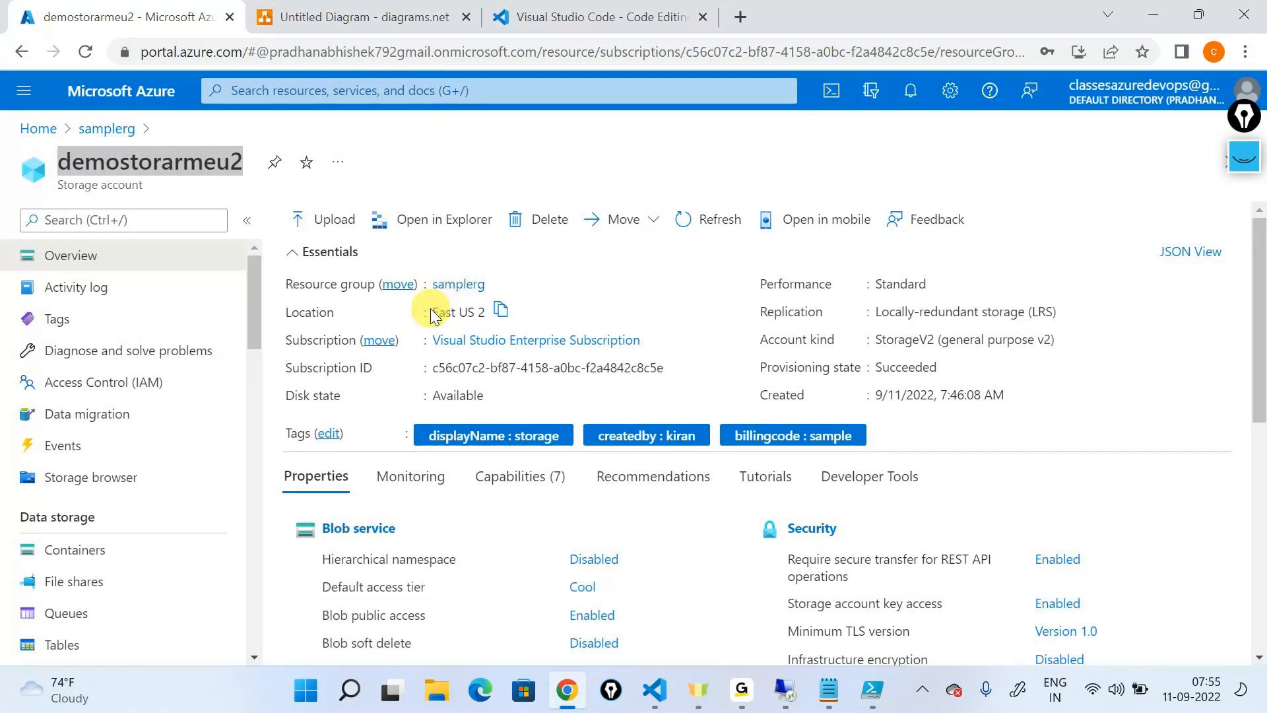
{"action": "left_click_drag", "start_coordinate": [432, 314], "coordinate": [483, 309]}
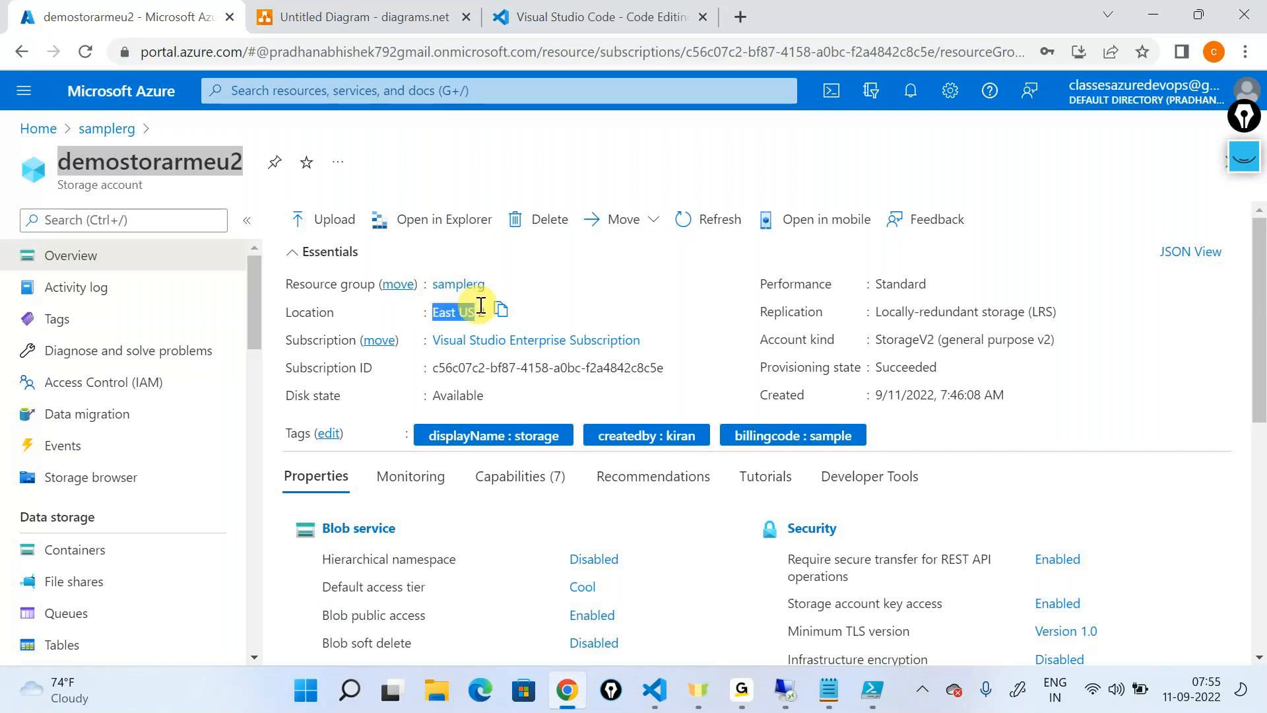
{"action": "scroll", "coordinate": [990, 264], "scroll_direction": "down", "scroll_amount": 2}
{"action": "scroll", "coordinate": [980, 285], "scroll_direction": "up", "scroll_amount": 2}
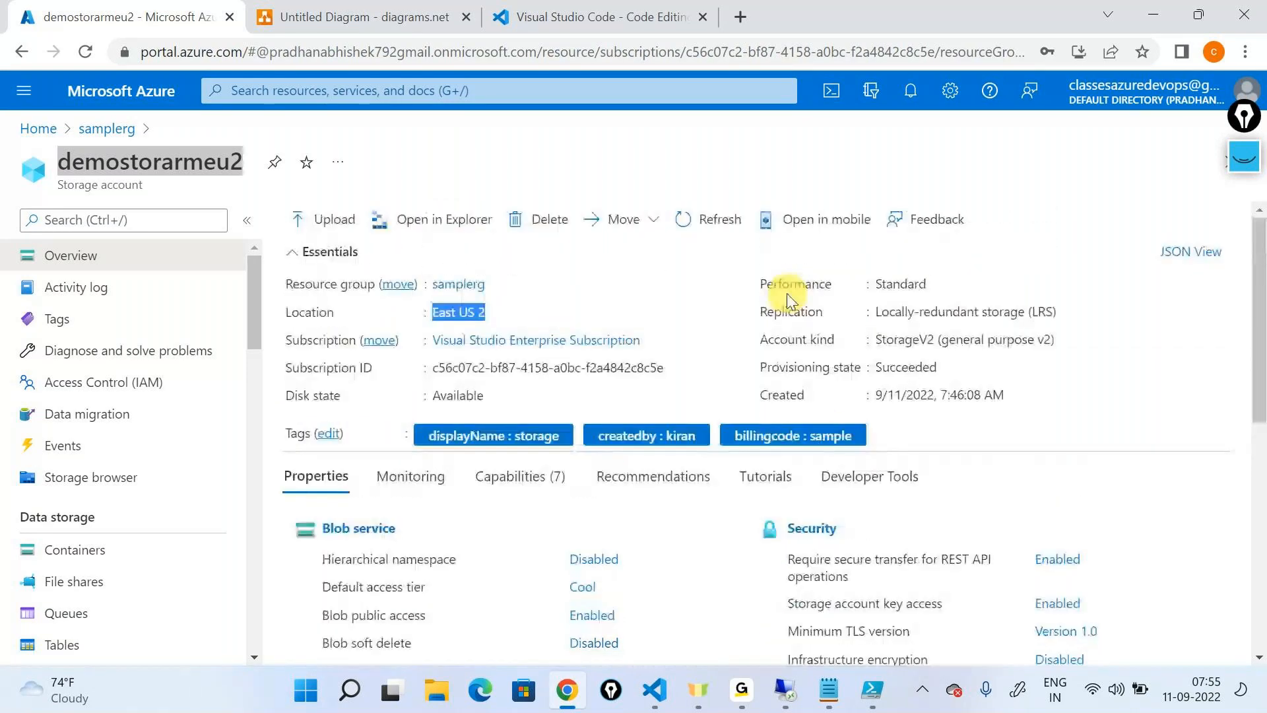
{"action": "double_click", "coordinate": [896, 284]}
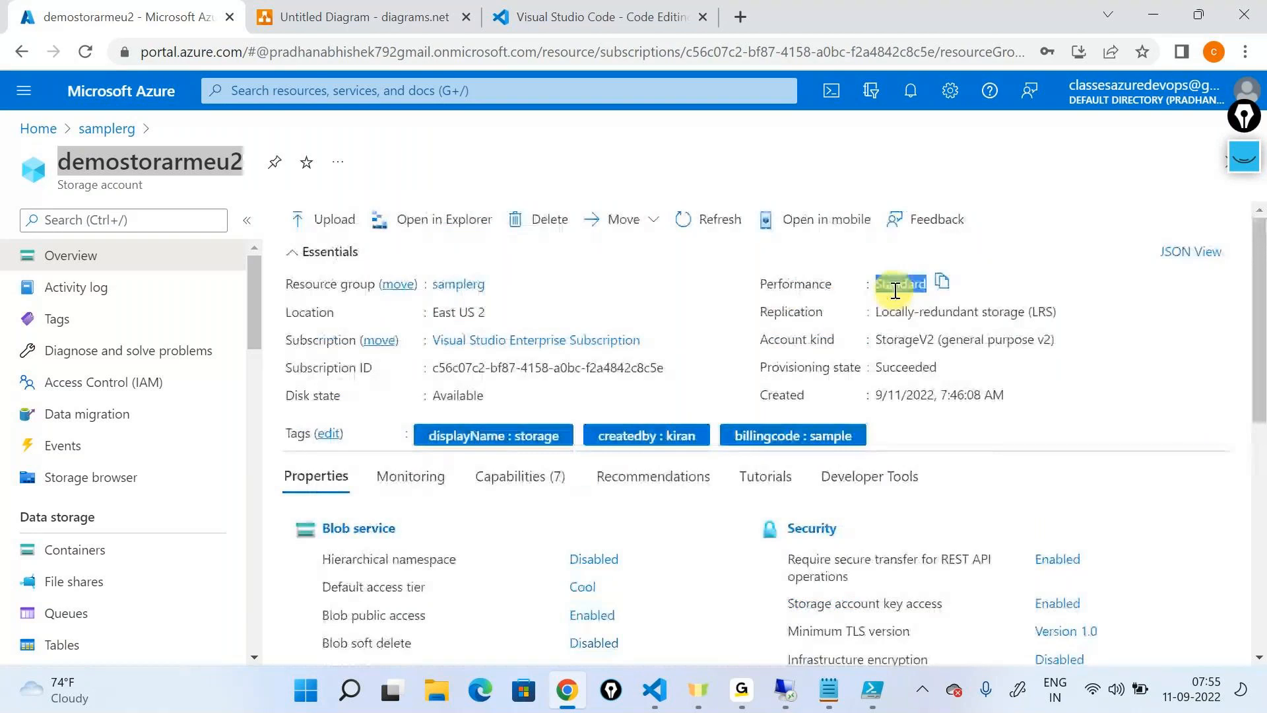
{"action": "scroll", "coordinate": [909, 295], "scroll_direction": "down", "scroll_amount": 5}
{"action": "triple_click", "coordinate": [371, 389]}
{"action": "scroll", "coordinate": [482, 418], "scroll_direction": "up", "scroll_amount": 5}
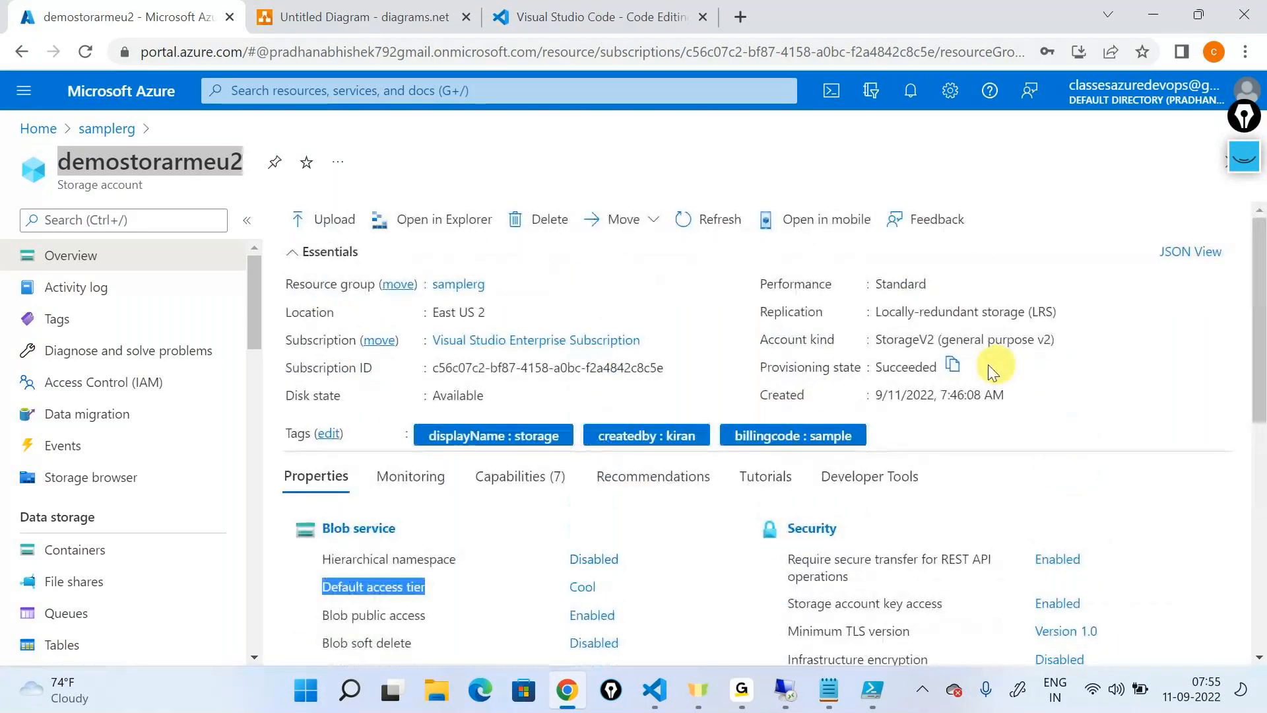
{"action": "triple_click", "coordinate": [1057, 312]}
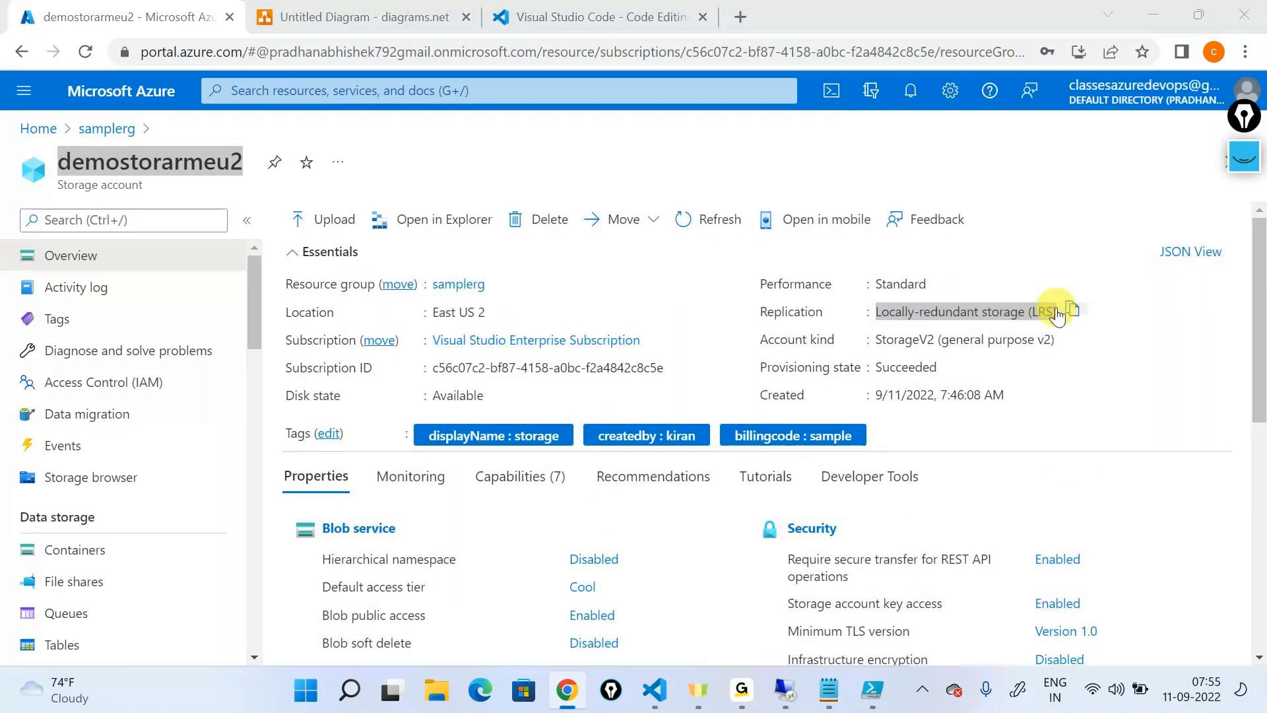
Switch to Windows PowerShell ISE, review the full Set-AzStorageAccount command line and minimize the window
{"action": "key", "text": "alt+Tab"}
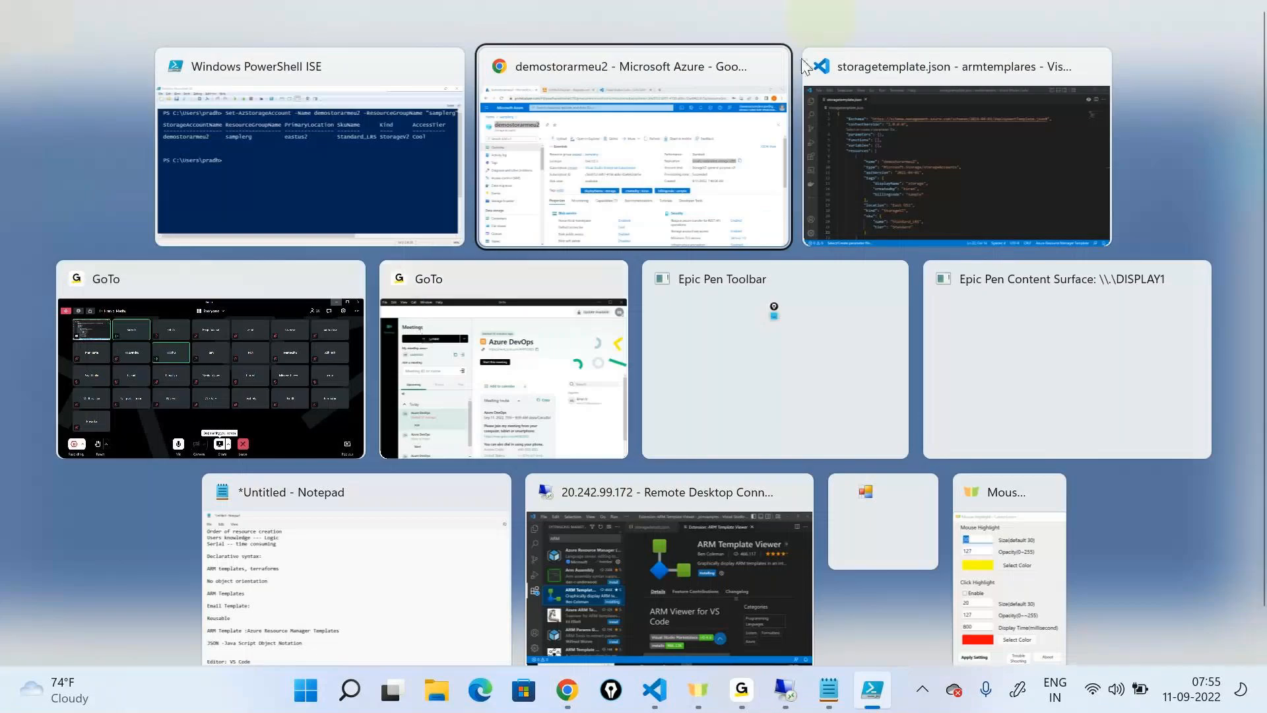
{"action": "left_click", "coordinate": [396, 160]}
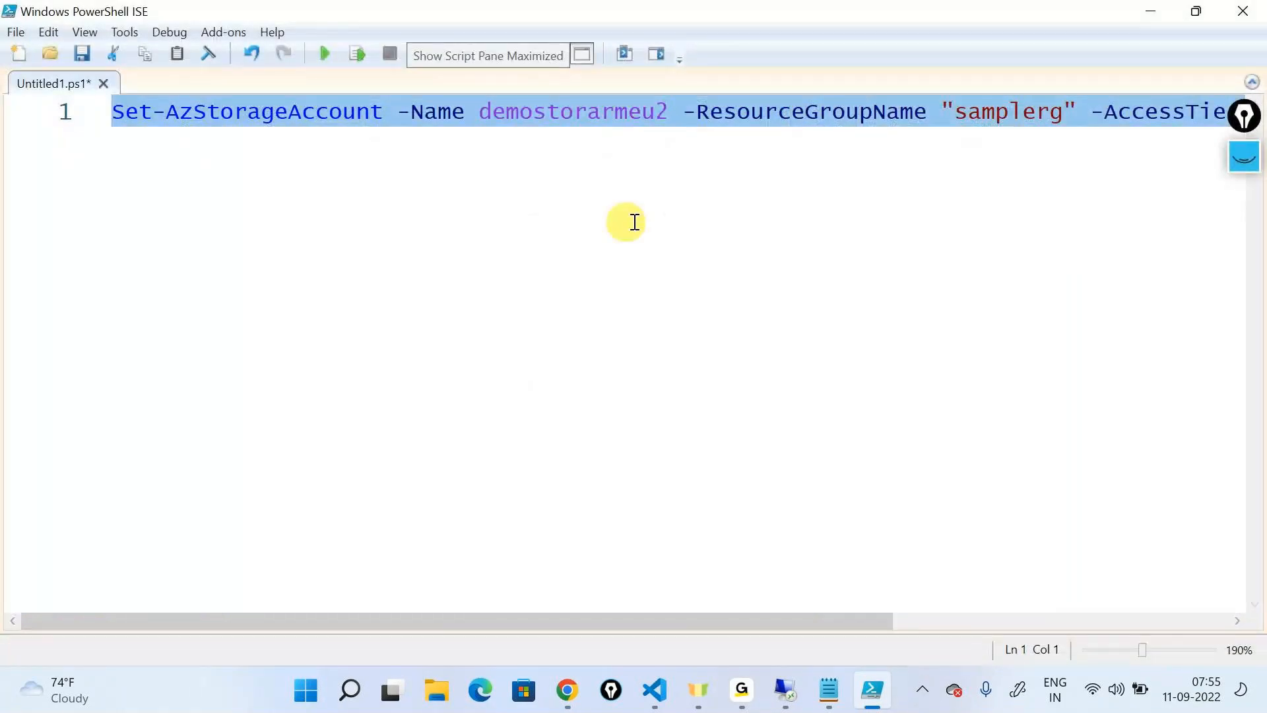
{"action": "left_click_drag", "start_coordinate": [798, 625], "coordinate": [358, 590]}
{"action": "scroll", "coordinate": [937, 628], "scroll_direction": "right", "scroll_amount": 5}
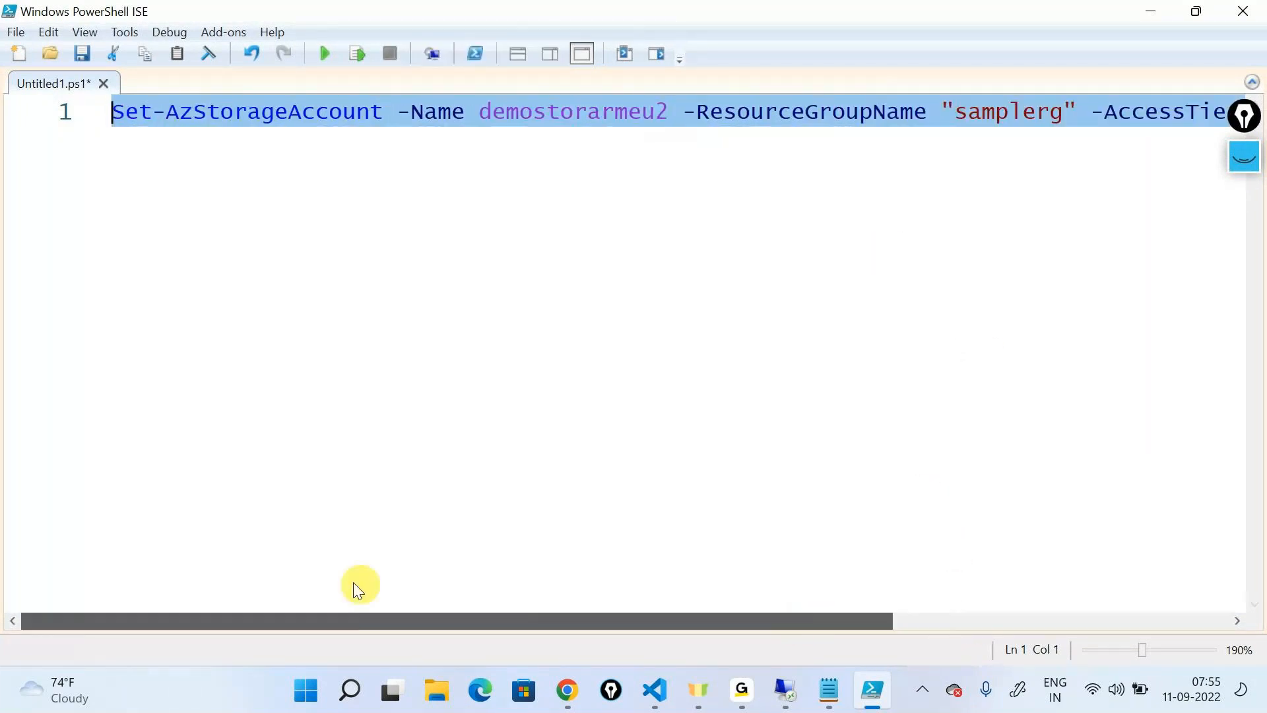
{"action": "left_click", "coordinate": [1140, 12]}
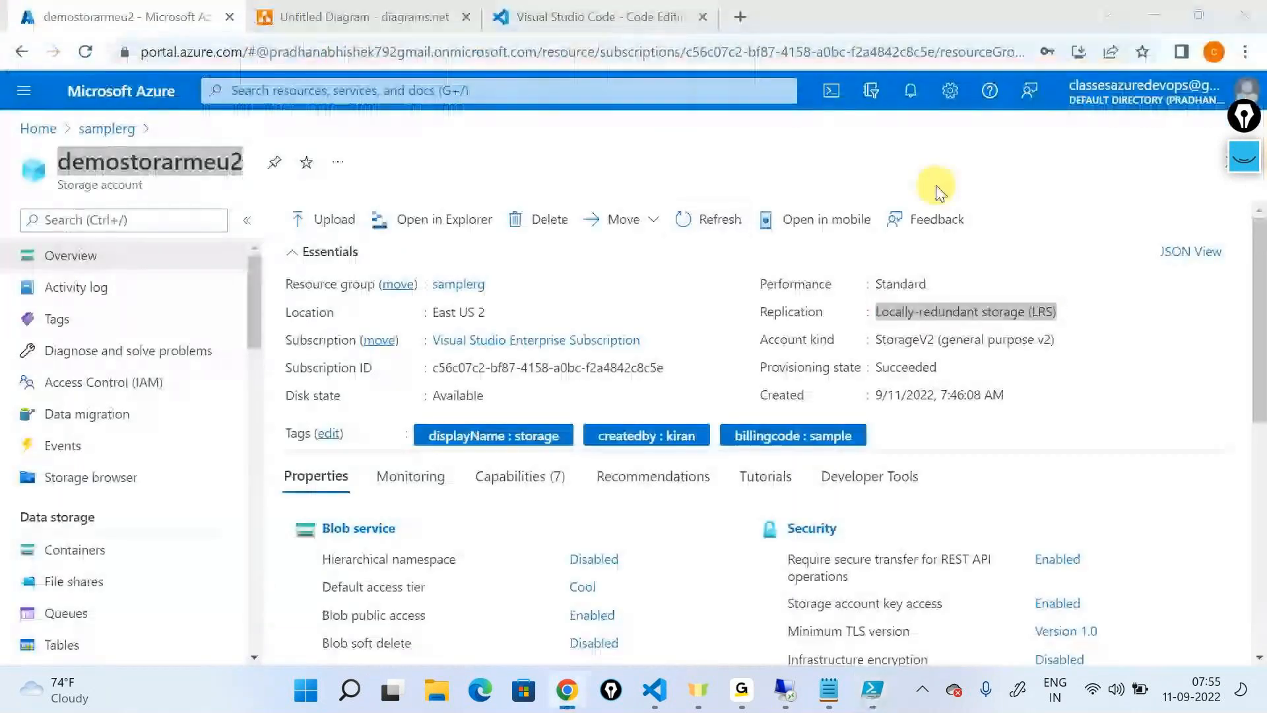
{"action": "key", "text": "alt+Tab"}
{"action": "left_click", "coordinate": [287, 312]}
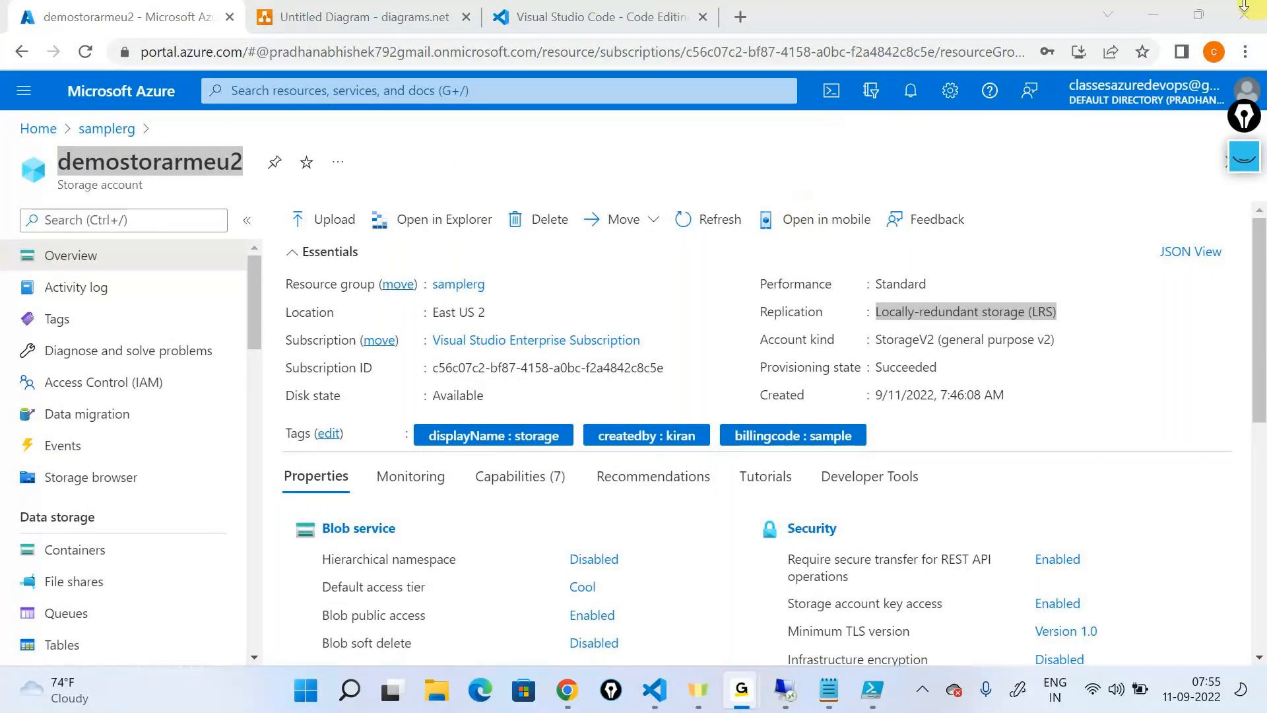
{"action": "left_click", "coordinate": [1076, 14]}
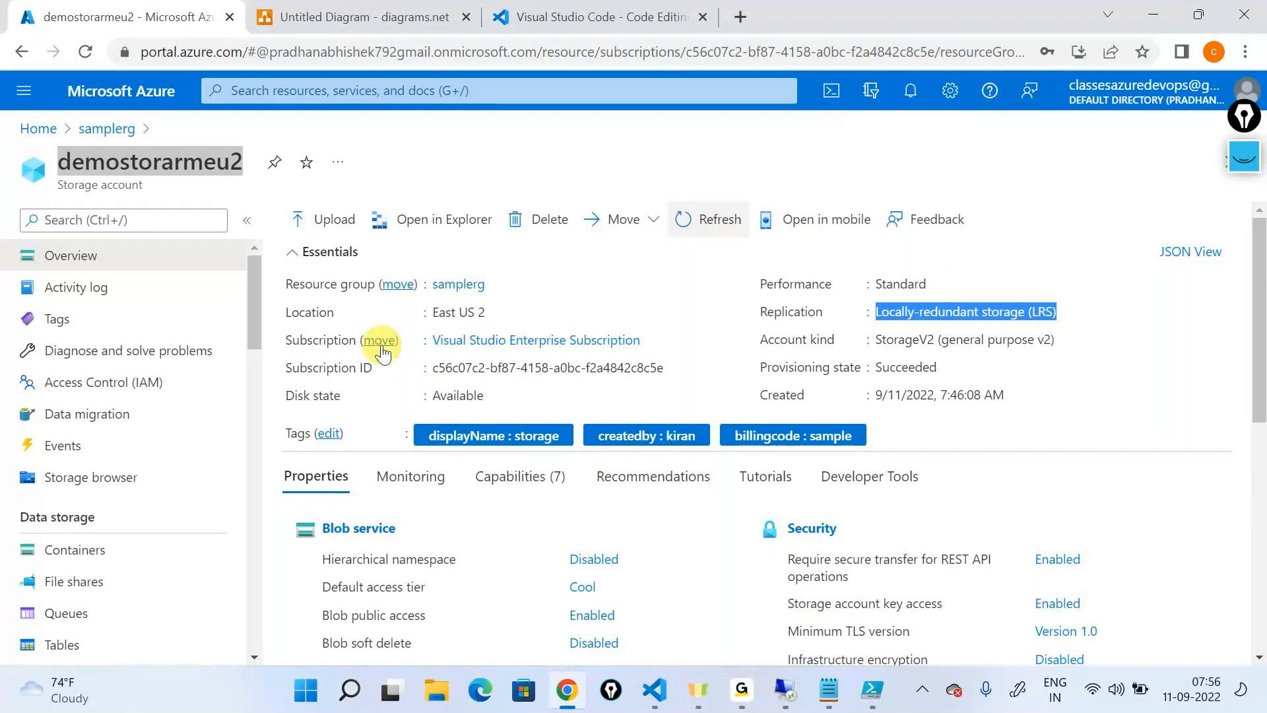
Open the move to another resource group for demostorarmeu2 and review its source and target settings
{"action": "left_click", "coordinate": [393, 285]}
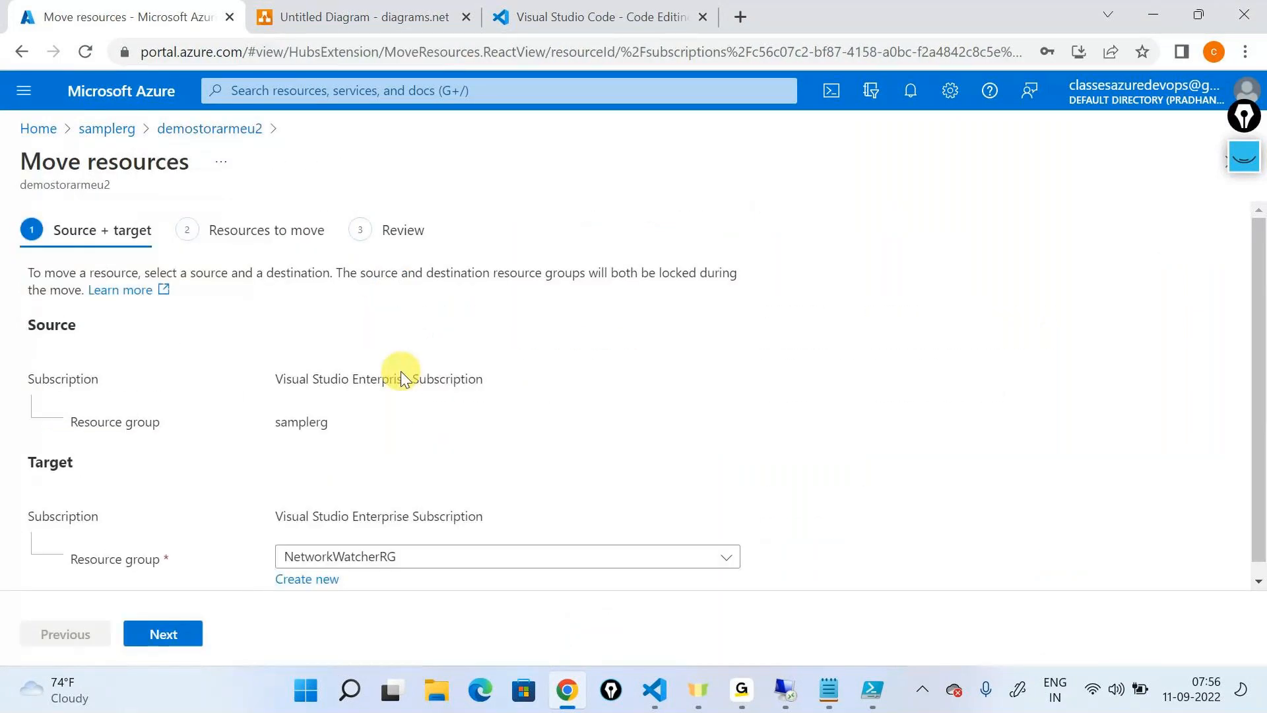
{"action": "scroll", "coordinate": [401, 372], "scroll_direction": "down", "scroll_amount": 1}
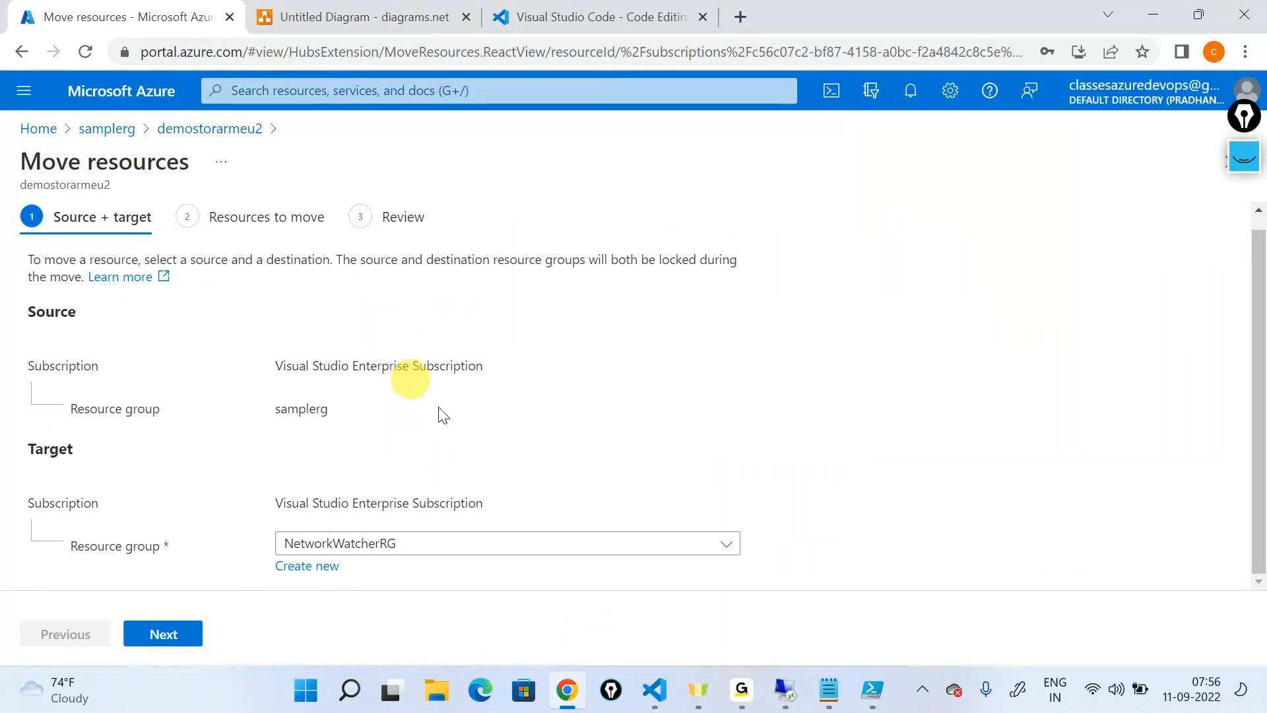
Switch to Windows PowerShell ISE and write the Move-AzResource cmdlet on line 3, leaving a blank line below the Set-AzStorageAccount command
{"action": "left_click", "coordinate": [868, 705]}
{"action": "left_click", "coordinate": [829, 223]}
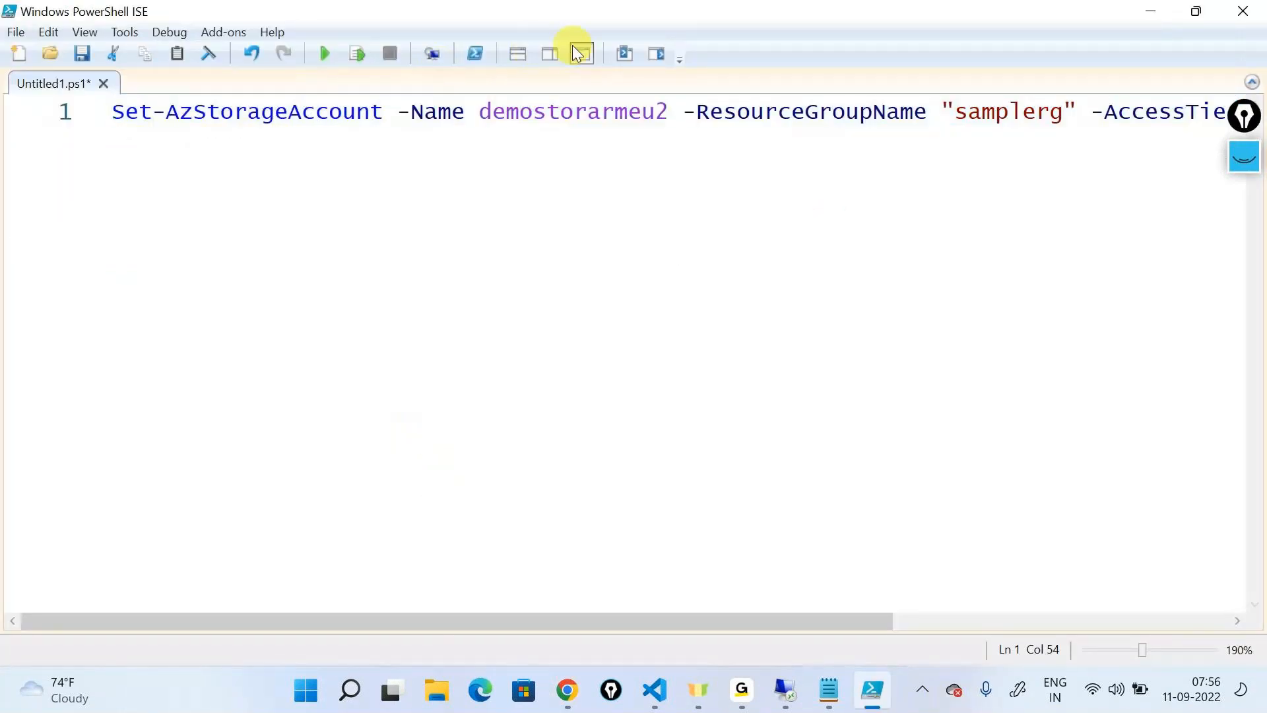
{"action": "key", "text": "End"}
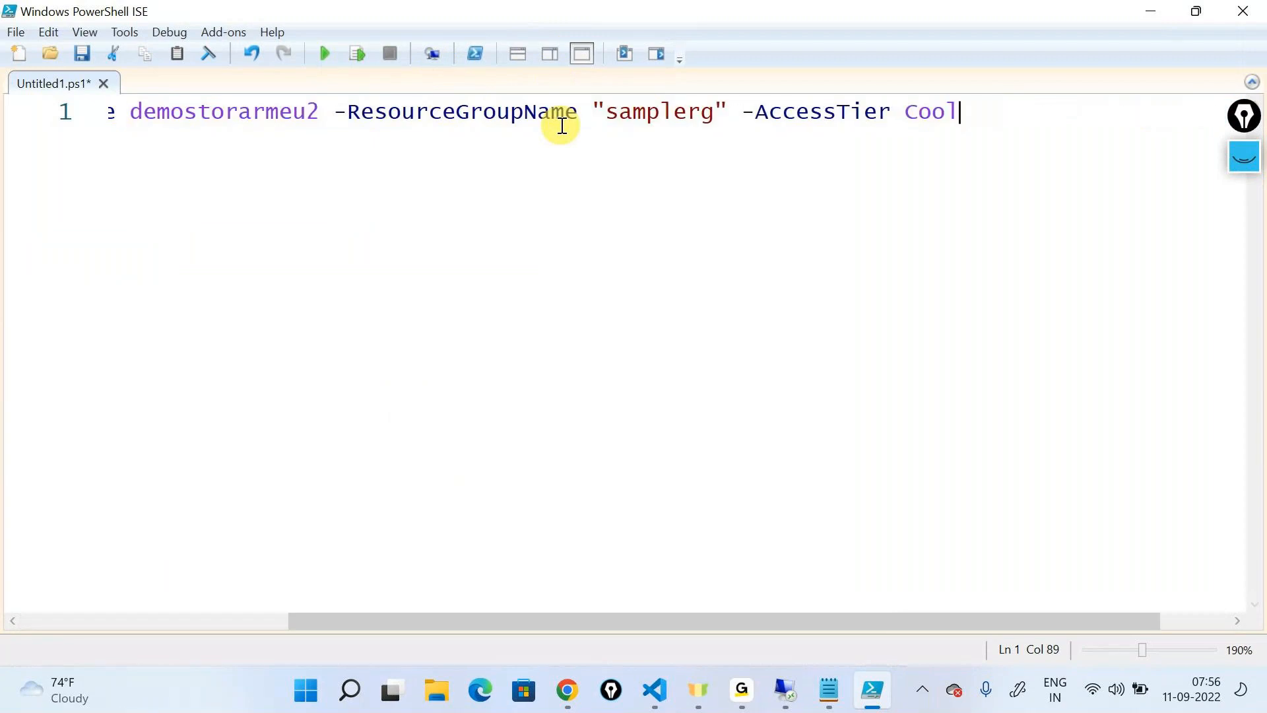
{"action": "key", "text": "Return"}
{"action": "key", "text": "Return"}
{"action": "type", "text": "Move"}
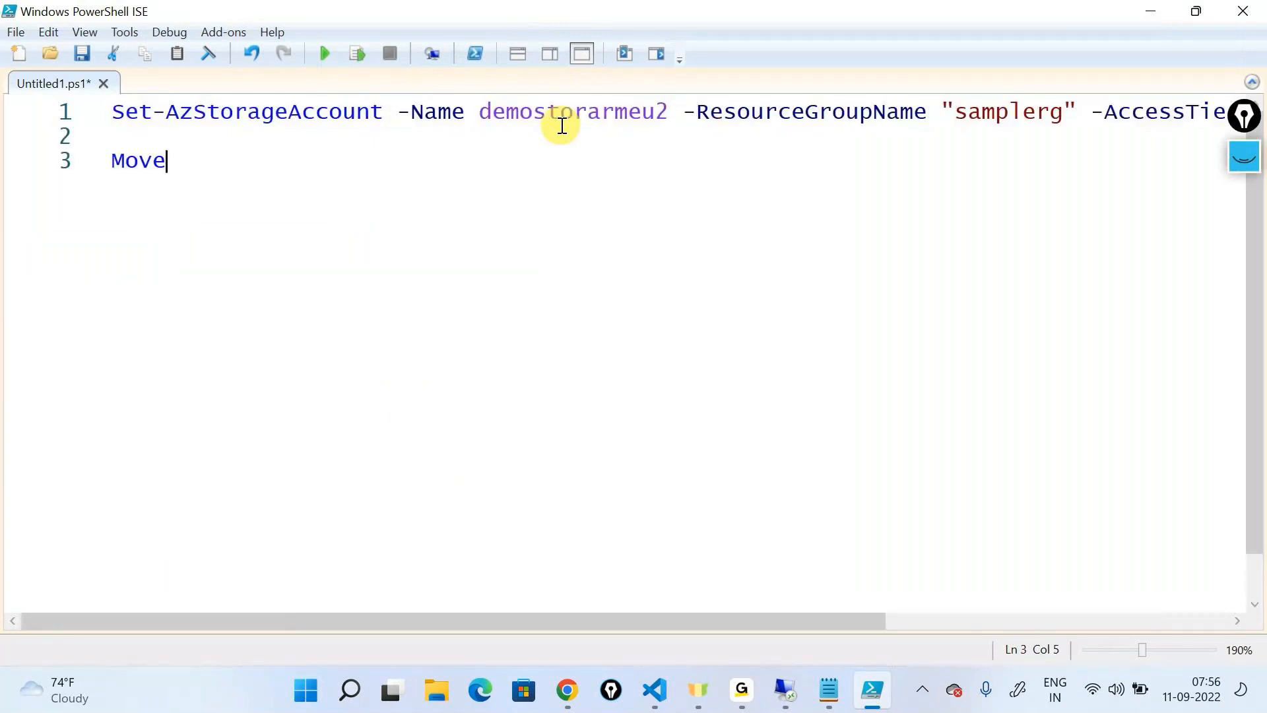
{"action": "type", "text": "-Az"}
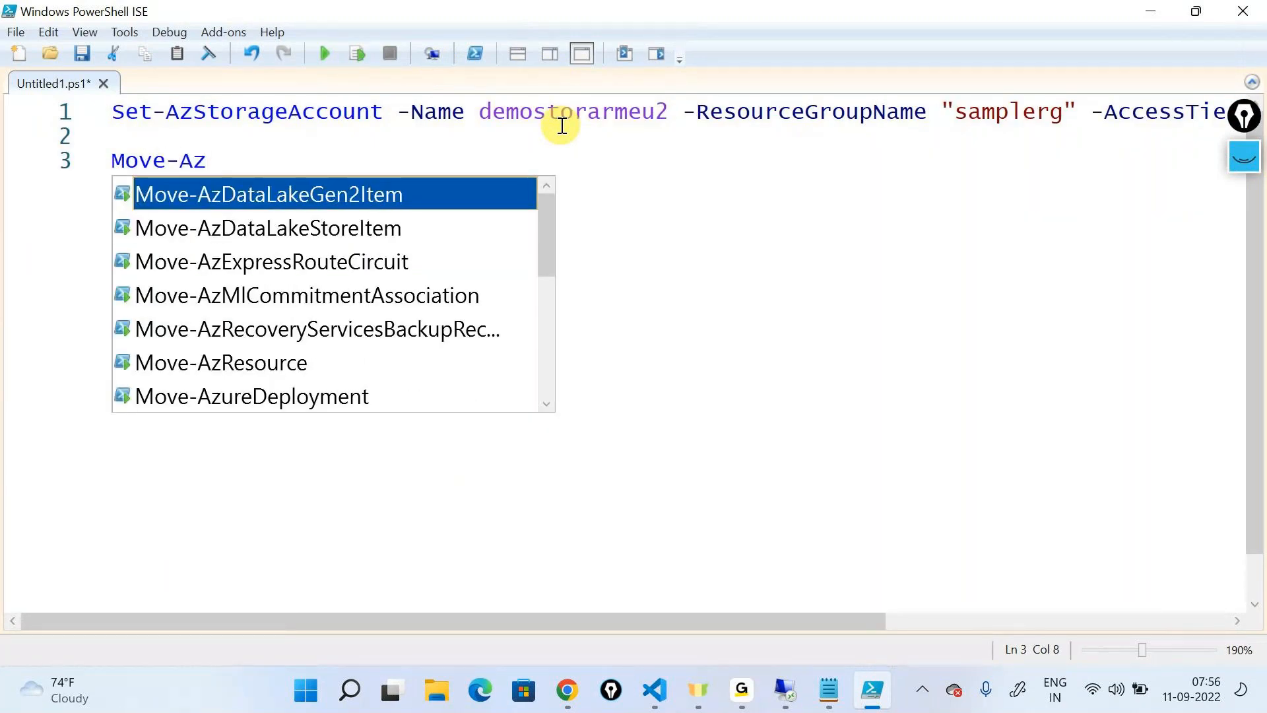
{"action": "type", "text": "Sto"}
{"action": "key", "text": "BackSpace"}
{"action": "key", "text": "BackSpace"}
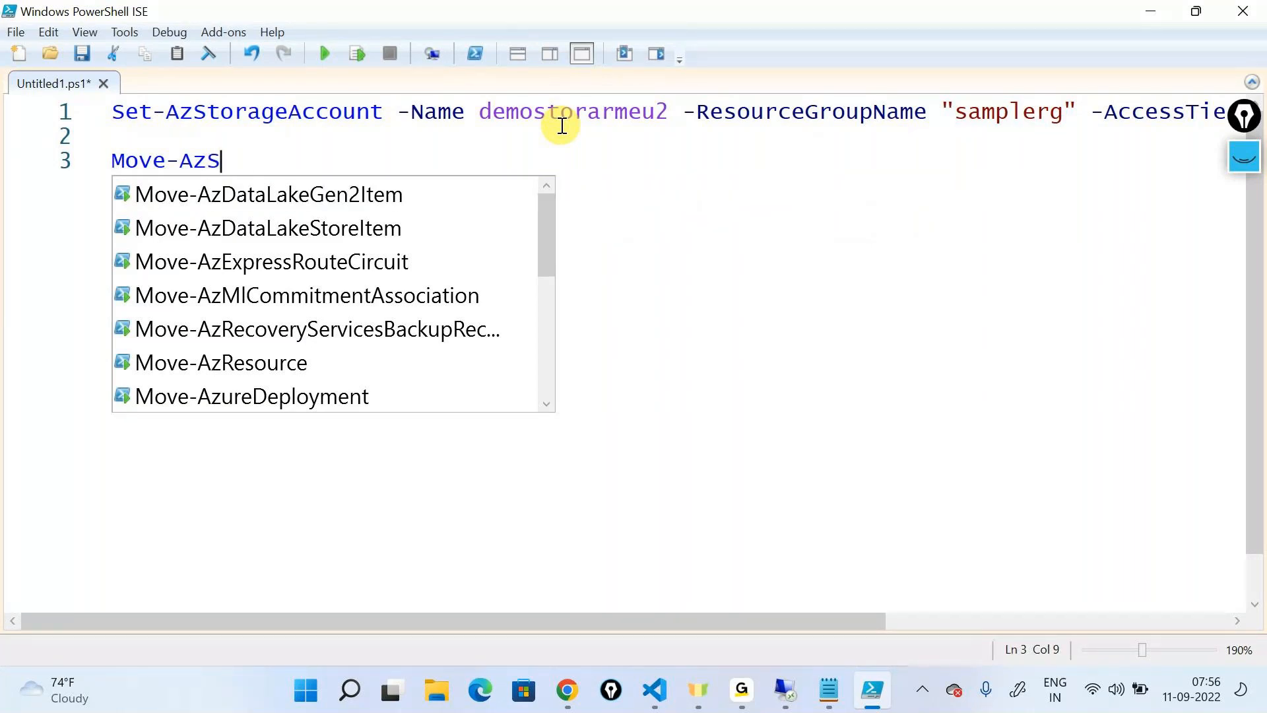
{"action": "key", "text": "Down"}
{"action": "key", "text": "Down"}
{"action": "key", "text": "Down"}
{"action": "key", "text": "Down"}
{"action": "key", "text": "Down"}
{"action": "key", "text": "Down"}
{"action": "key", "text": "Return"}
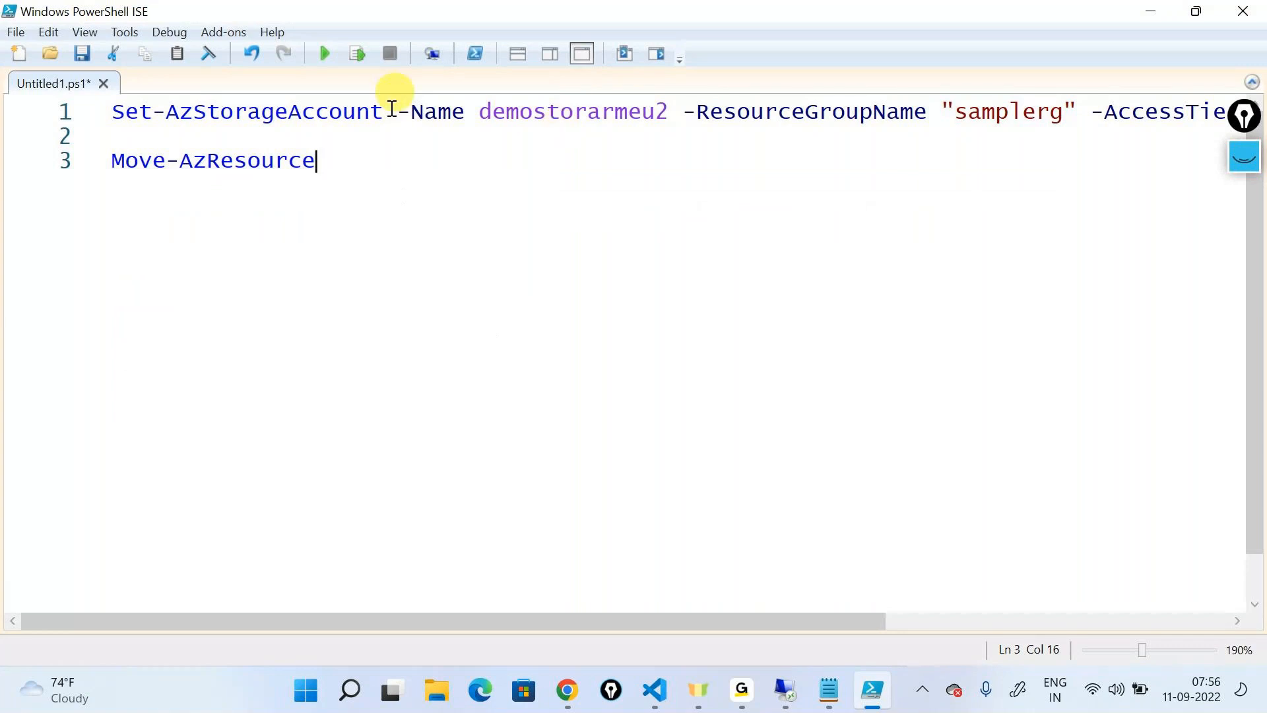
Copy the Move-AzResource cmdlet name, search for it in a new Chrome tab and open its Microsoft Docs reference page
{"action": "left_click_drag", "start_coordinate": [317, 162], "coordinate": [6, 184]}
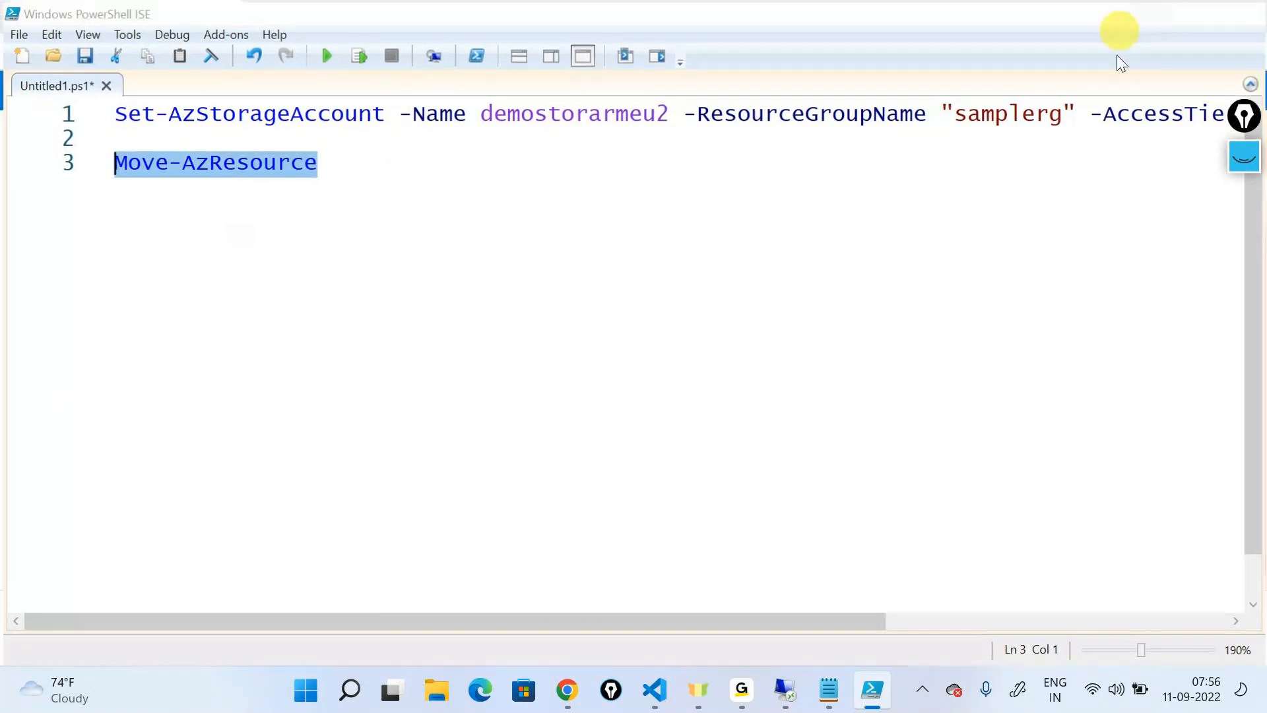
{"action": "key", "text": "alt+Tab"}
{"action": "key", "text": "ctrl+t"}
{"action": "key", "text": "ctrl+v"}
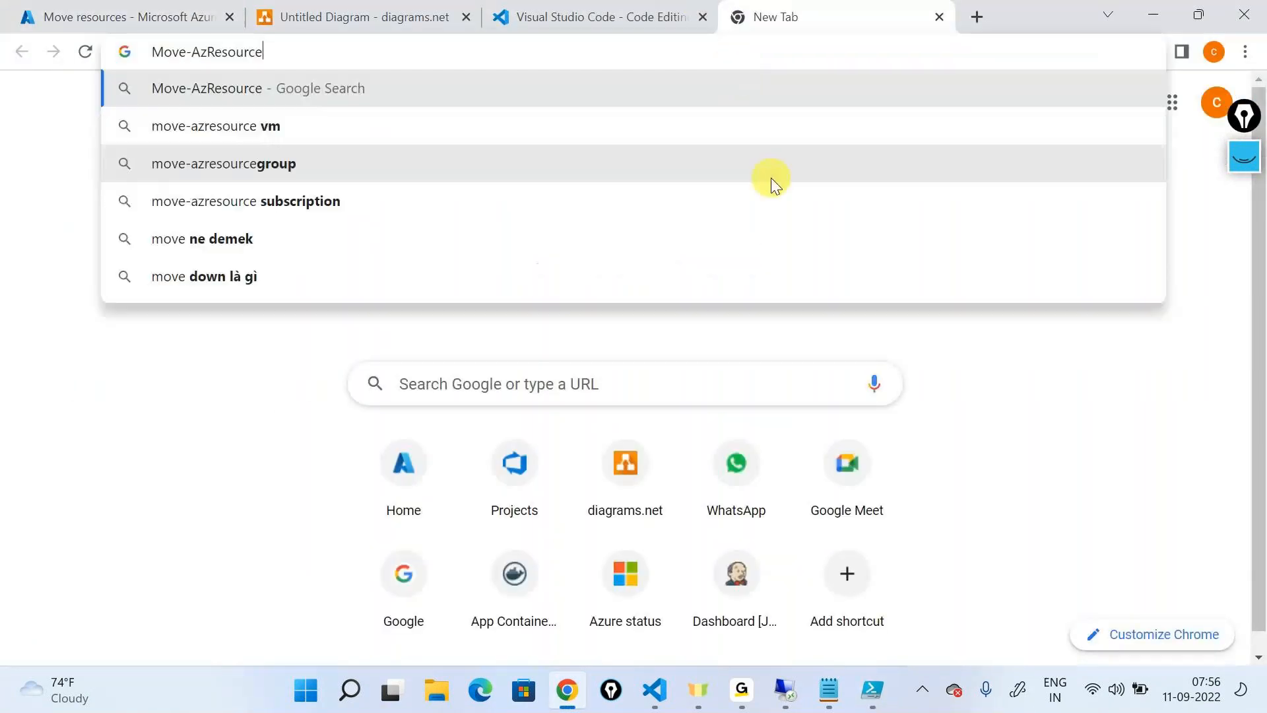
{"action": "key", "text": "Return"}
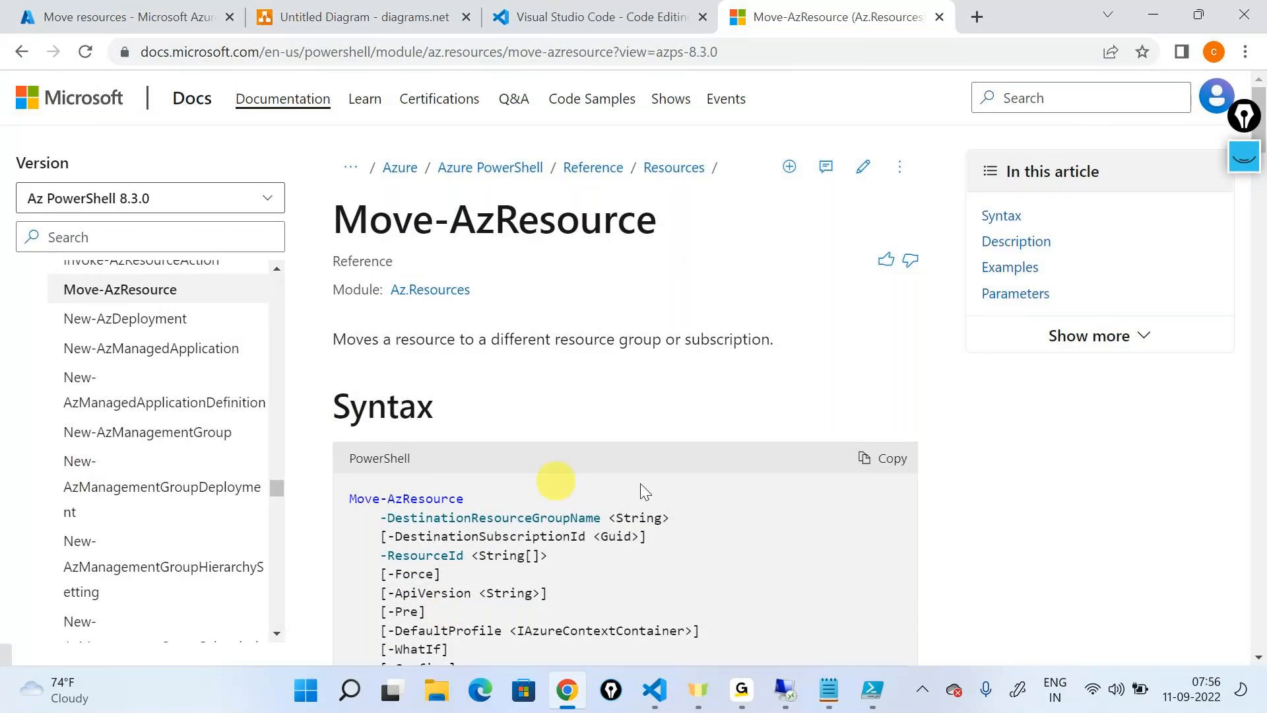
Examine Example 1 of Move-AzResource, including the $Resource variable, the -DestinationResourceGroupName parameter and its sample value
{"action": "scroll", "coordinate": [594, 415], "scroll_direction": "down", "scroll_amount": 10}
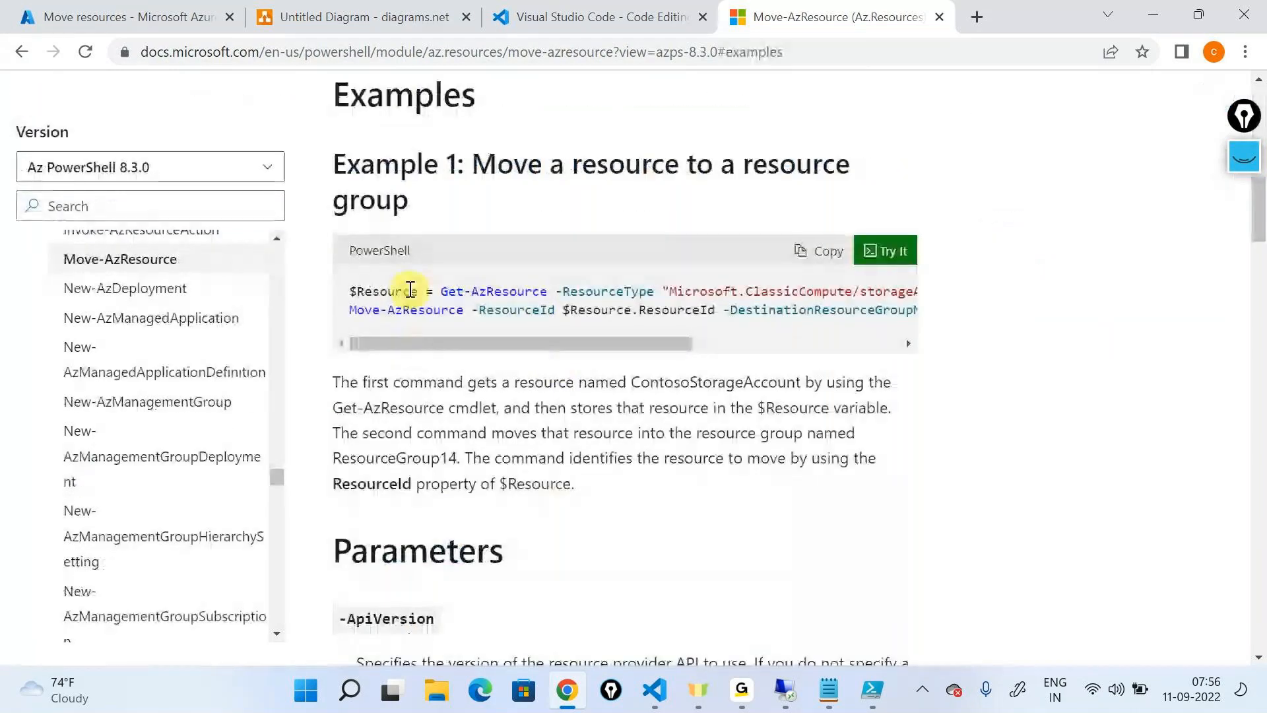
{"action": "left_click_drag", "start_coordinate": [362, 283], "coordinate": [931, 286]}
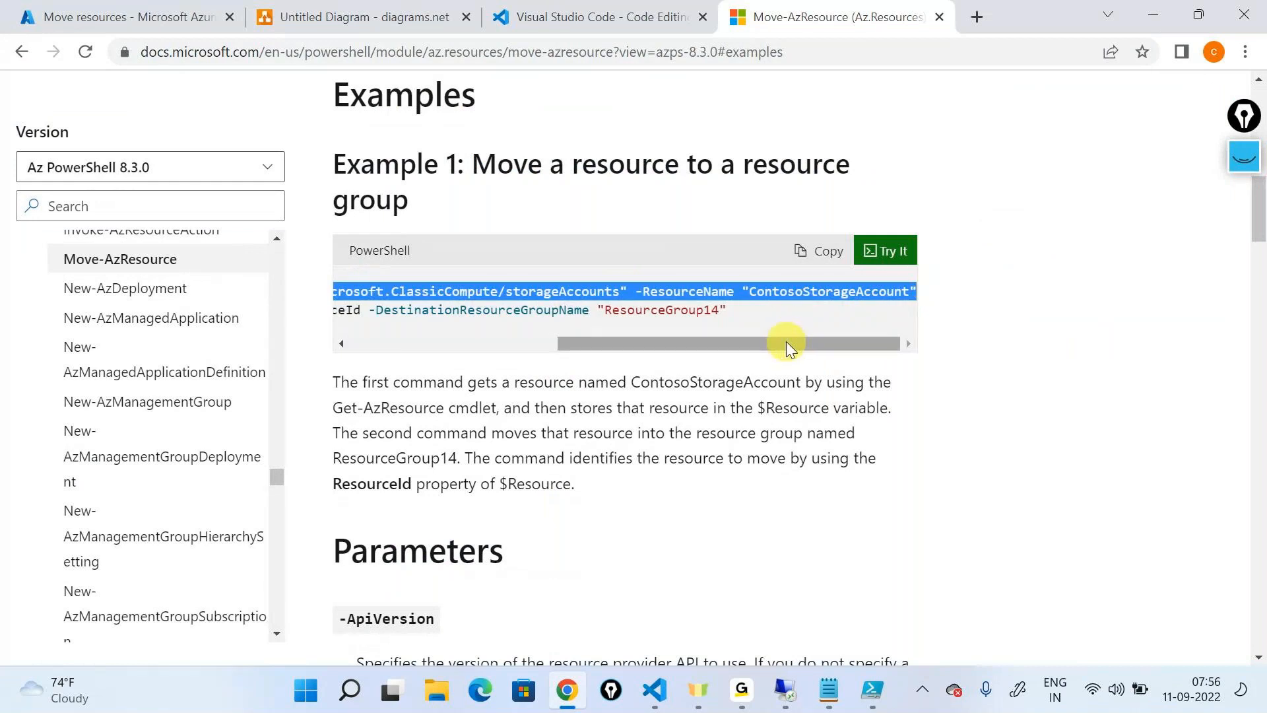
{"action": "left_click_drag", "start_coordinate": [786, 346], "coordinate": [505, 335]}
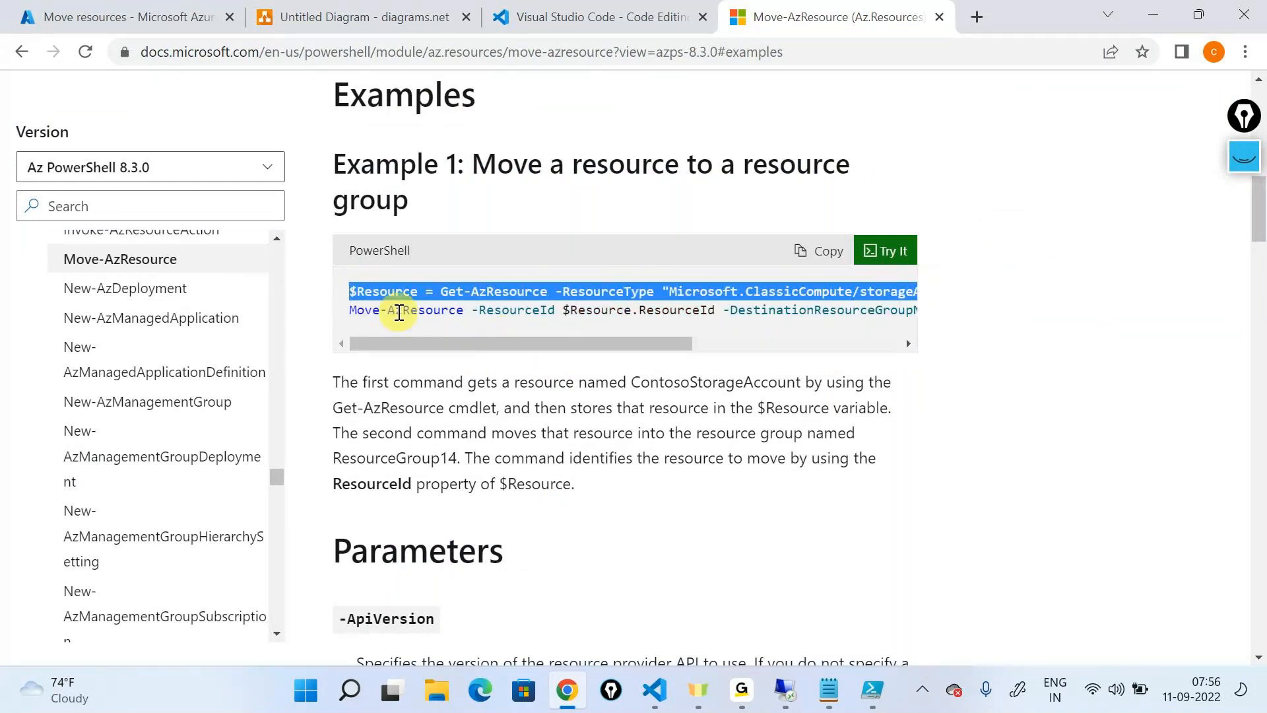
{"action": "double_click", "coordinate": [452, 312]}
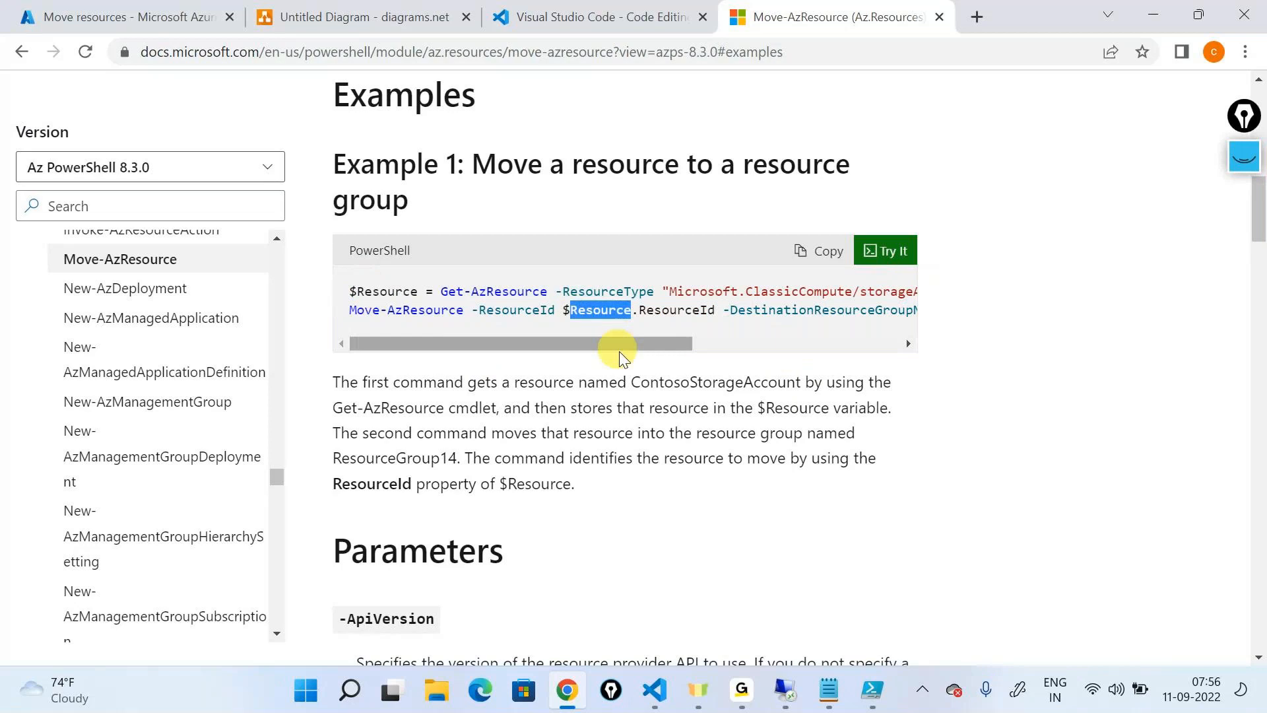
{"action": "left_click_drag", "start_coordinate": [617, 342], "coordinate": [743, 371]}
{"action": "double_click", "coordinate": [680, 308]}
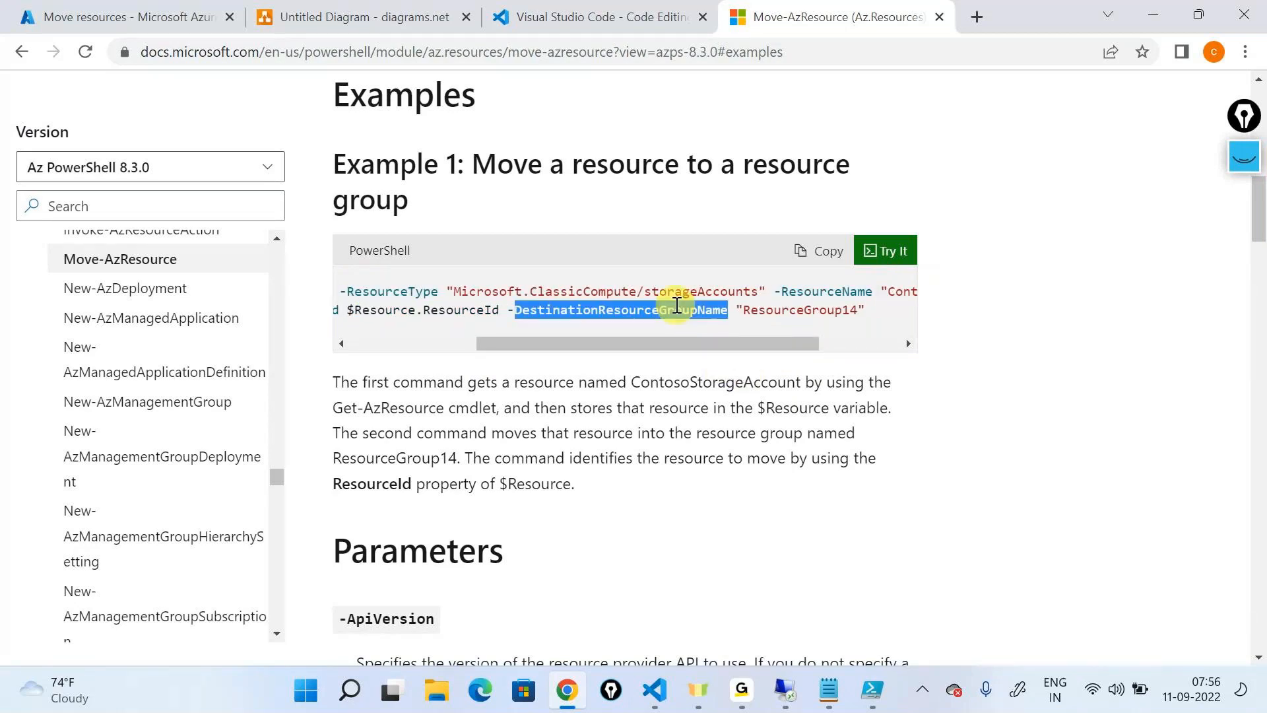
{"action": "double_click", "coordinate": [792, 311]}
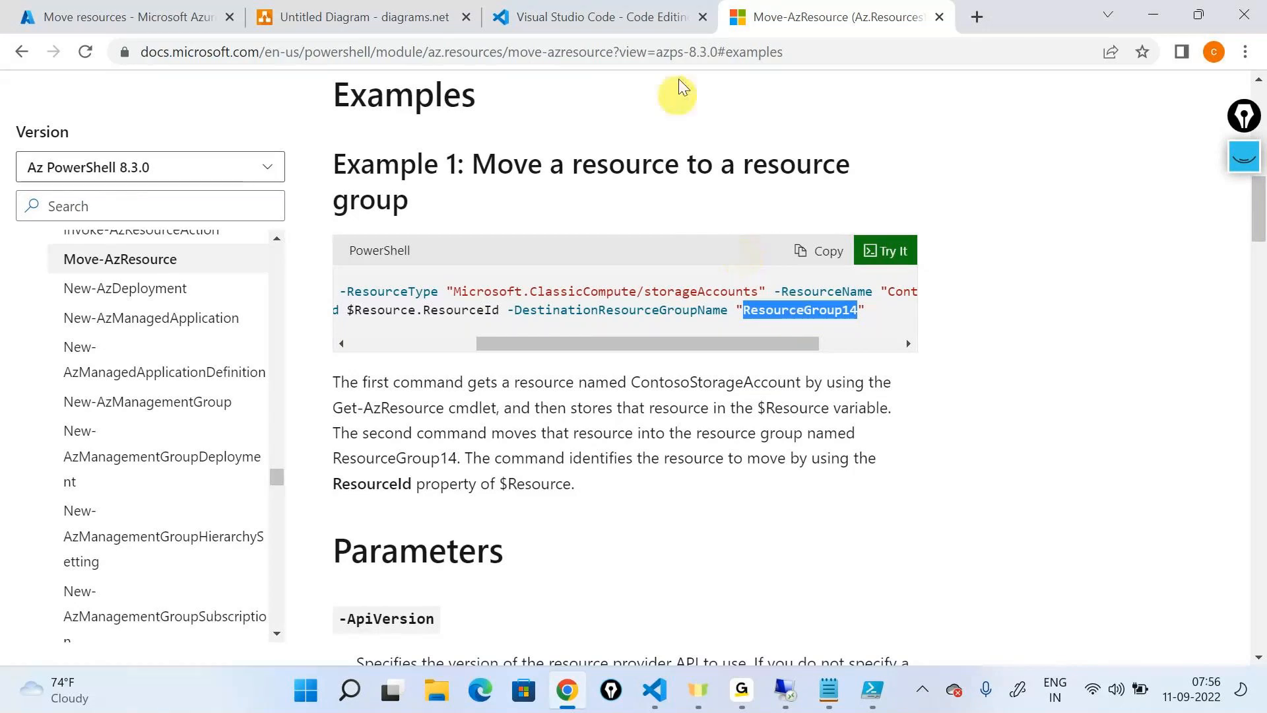
{"action": "left_click", "coordinate": [683, 50]}
{"action": "key", "text": "alt+Tab"}
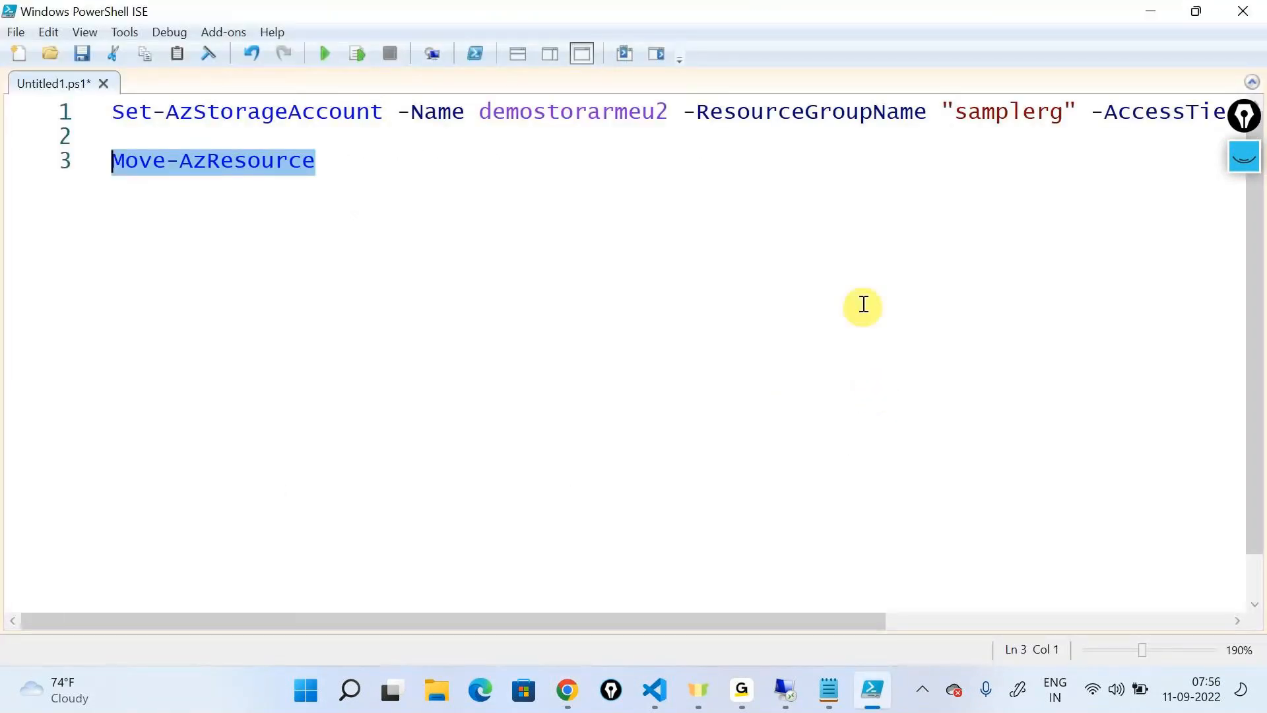
{"action": "key", "text": "alt+Tab"}
{"action": "key", "text": "alt+Tab"}
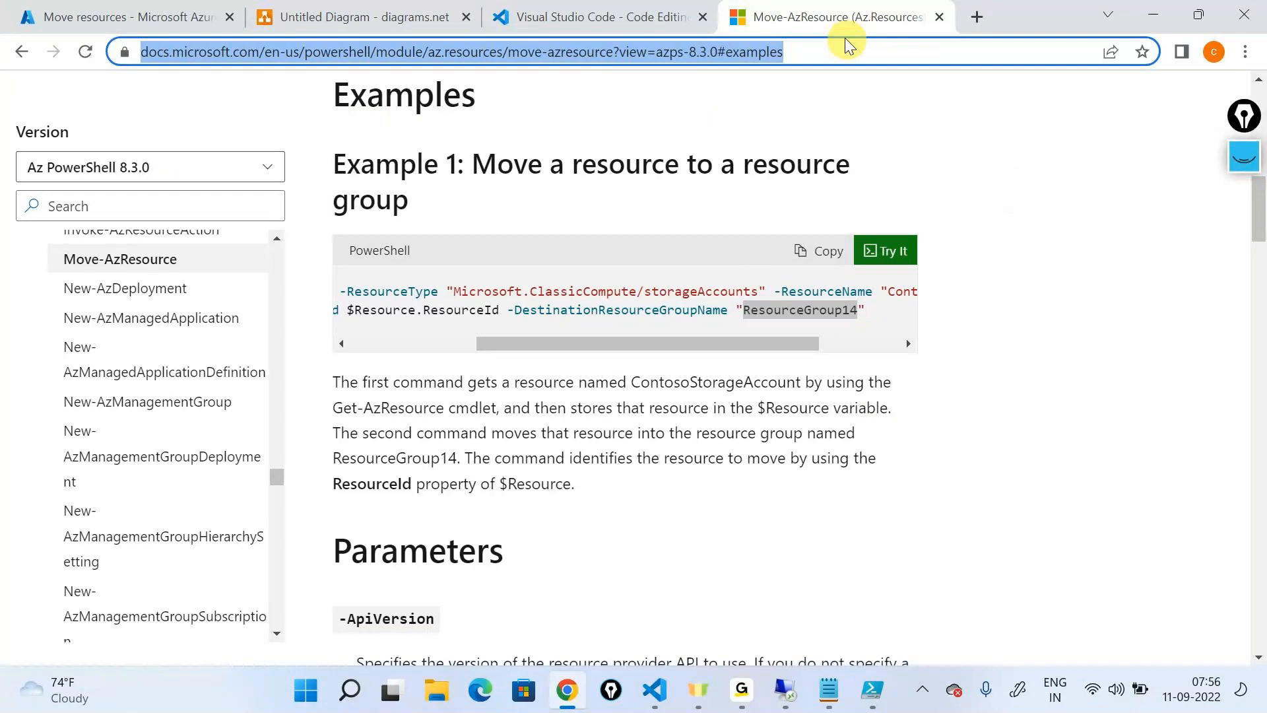
{"action": "left_click", "coordinate": [741, 689]}
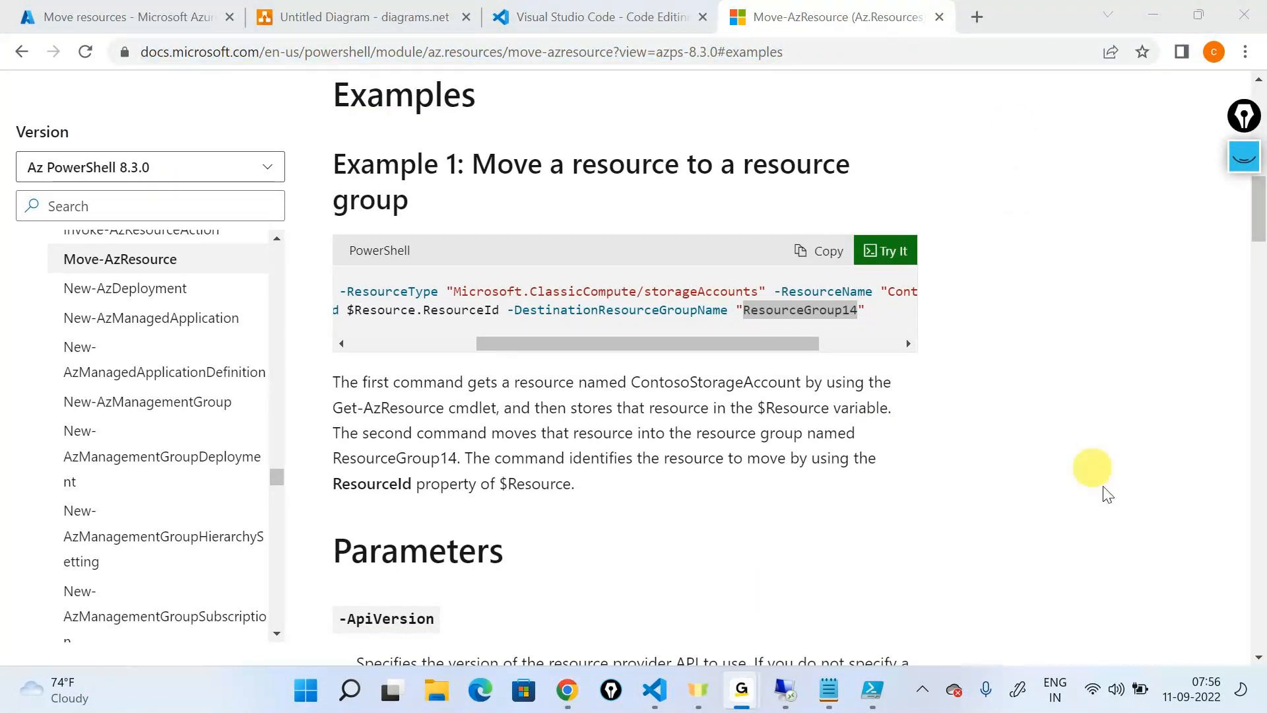
{"action": "left_click", "coordinate": [1150, 15]}
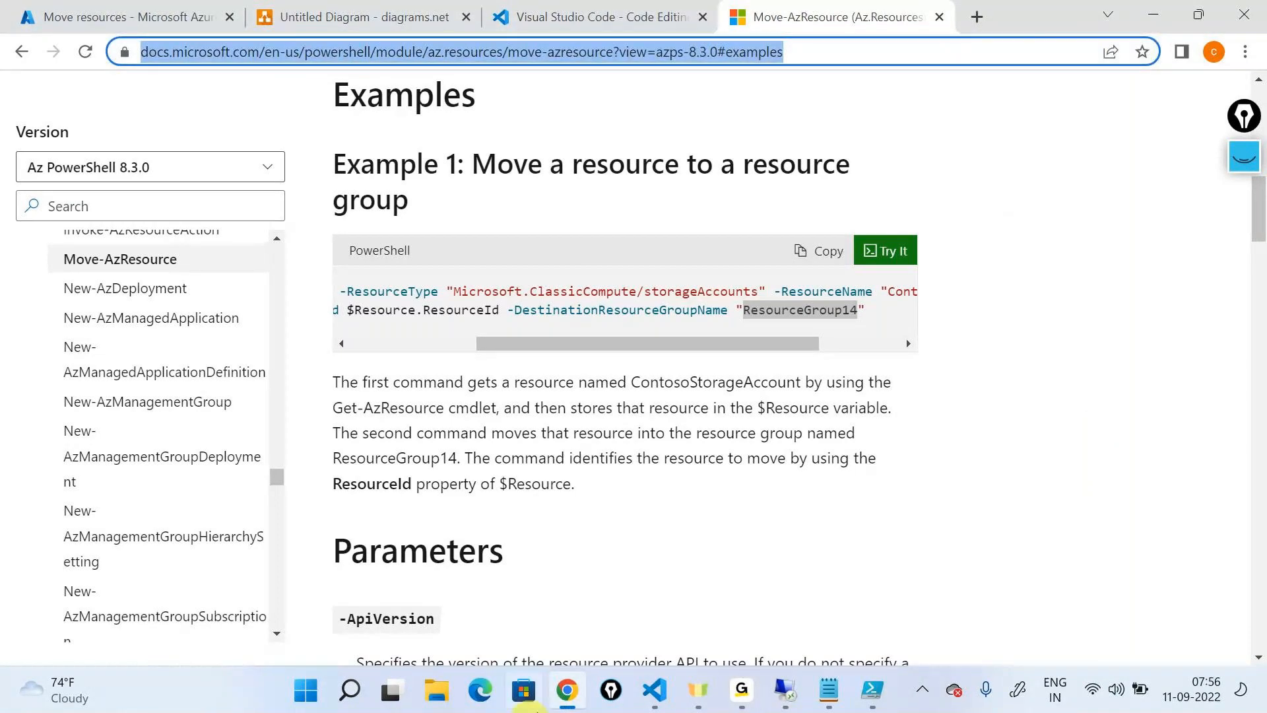
Review both lines of the Example 1 code for Move-AzResource from start to end and copy the sample code
{"action": "left_click_drag", "start_coordinate": [615, 344], "coordinate": [198, 374]}
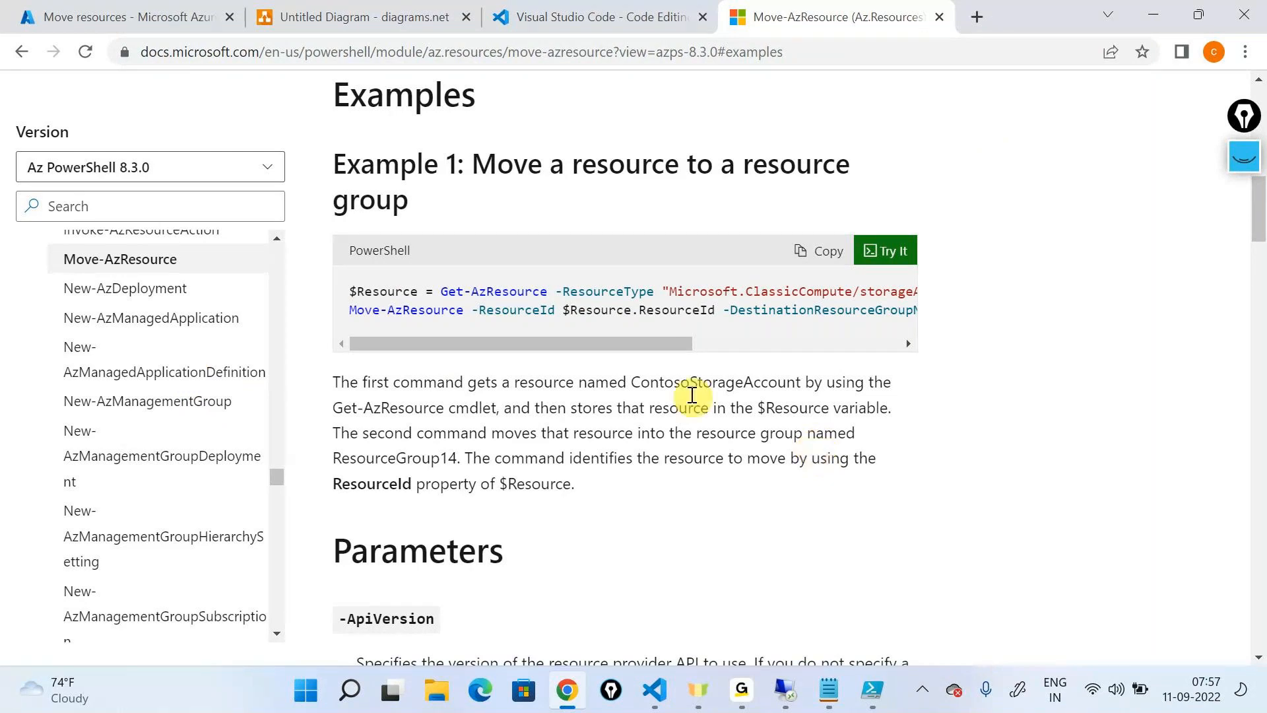
{"action": "left_click_drag", "start_coordinate": [656, 343], "coordinate": [1014, 349]}
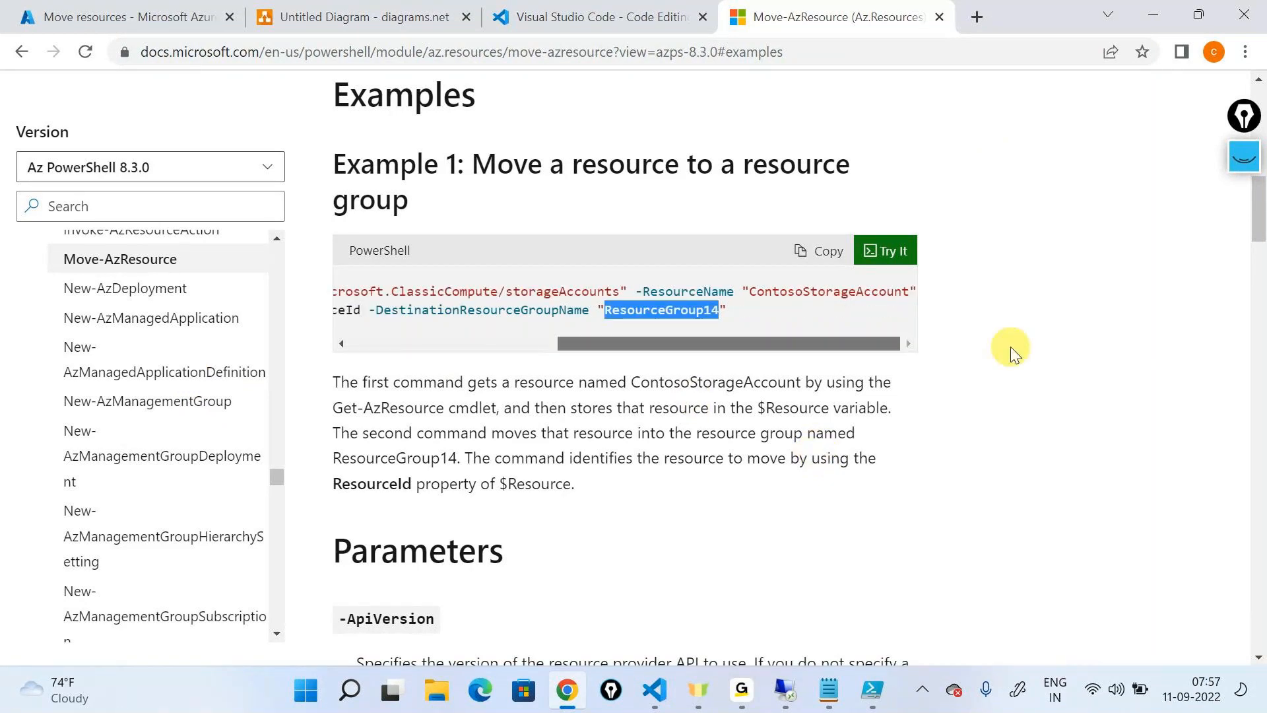
{"action": "left_click", "coordinate": [989, 483]}
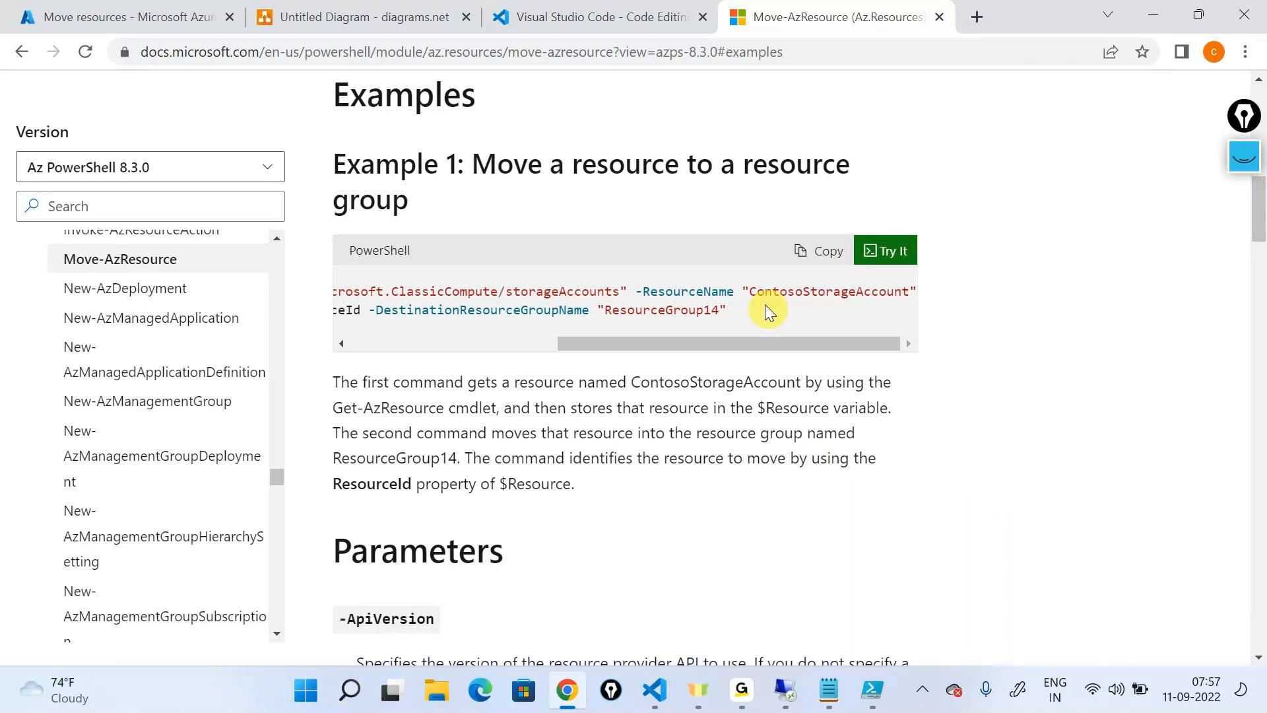
{"action": "left_click_drag", "start_coordinate": [777, 345], "coordinate": [255, 427]}
{"action": "left_click", "coordinate": [807, 250]}
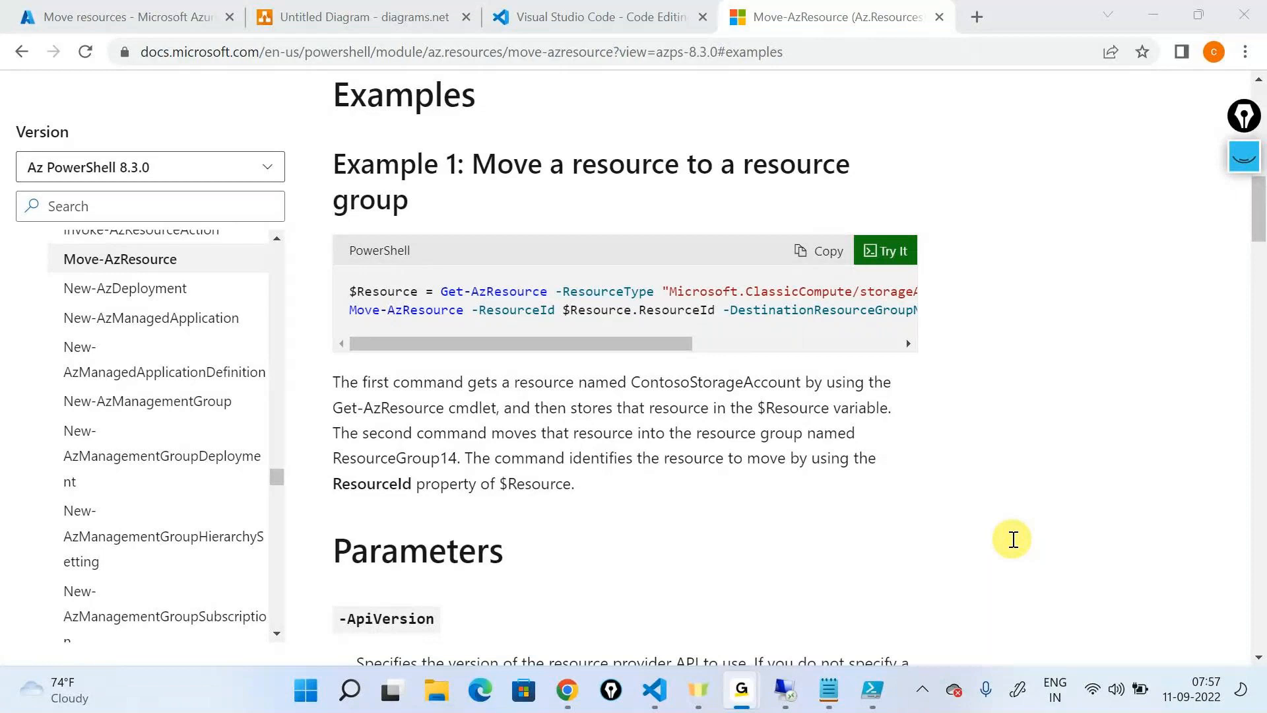
Switch to Windows PowerShell ISE and add Login-AzAccount on line 1, leaving a blank line above the Set-AzStorageAccount command
{"action": "key", "text": "alt+Tab"}
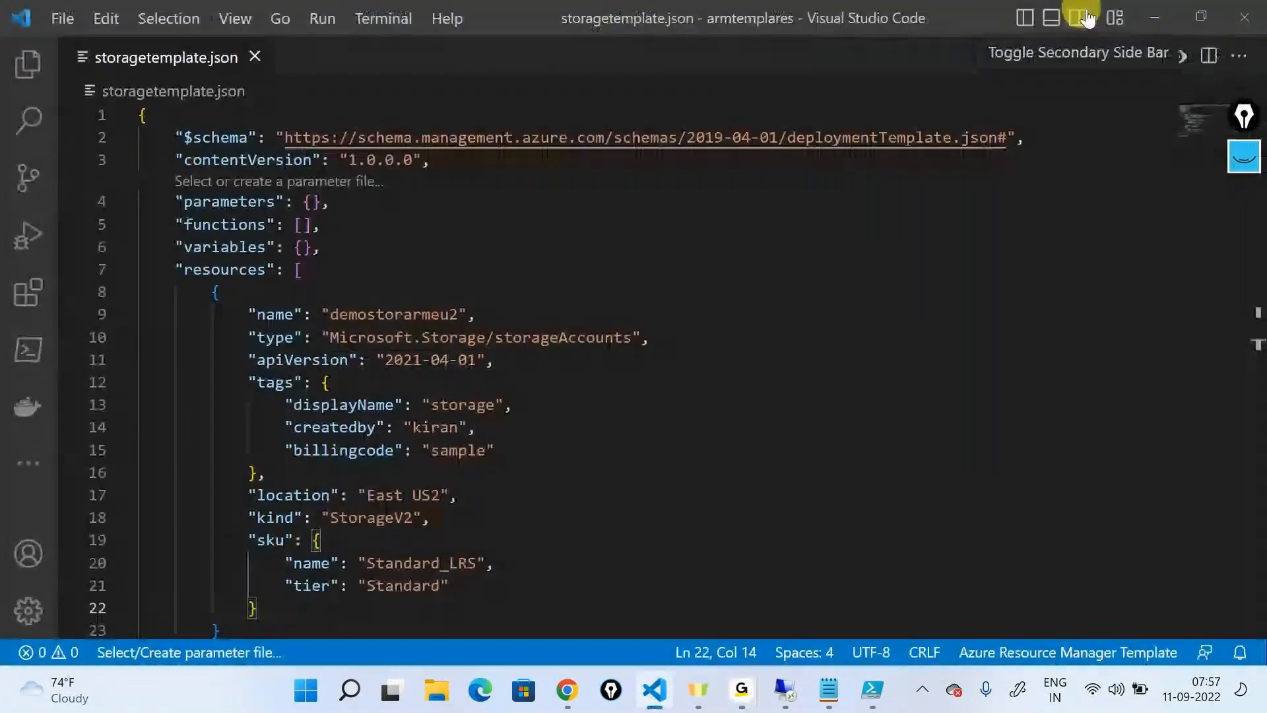
{"action": "left_click", "coordinate": [1159, 26]}
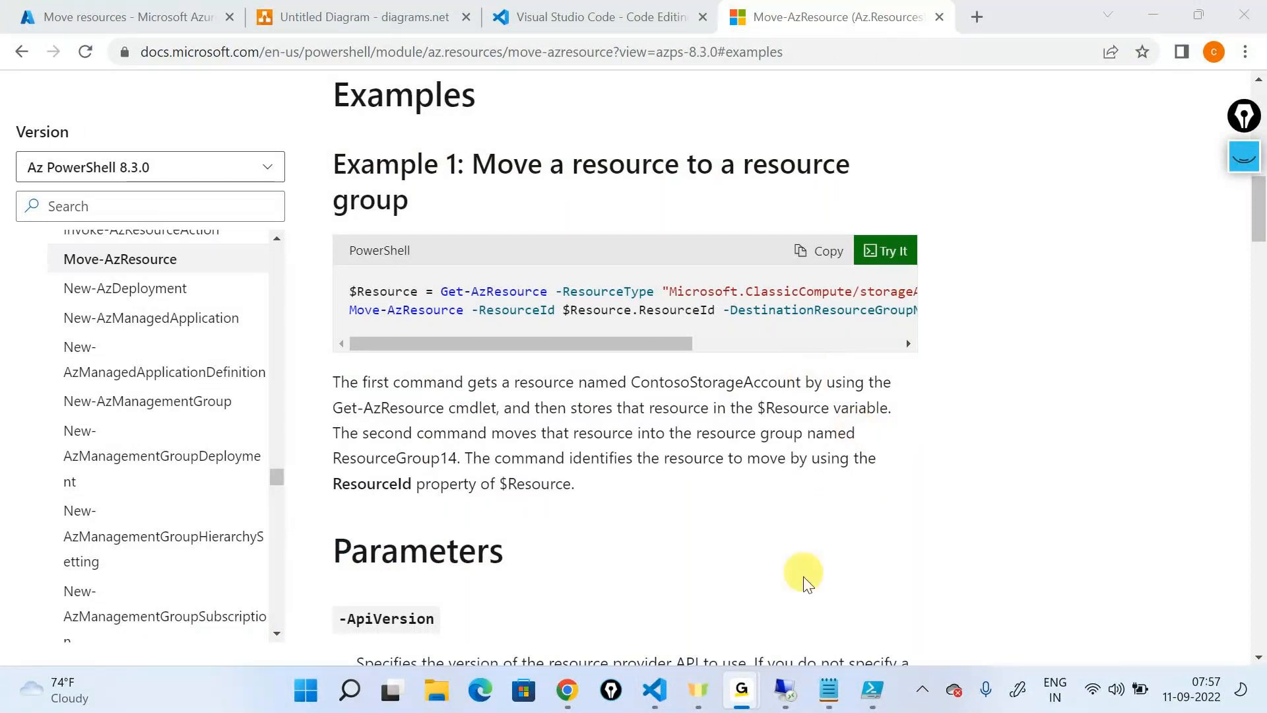
{"action": "left_click", "coordinate": [872, 691]}
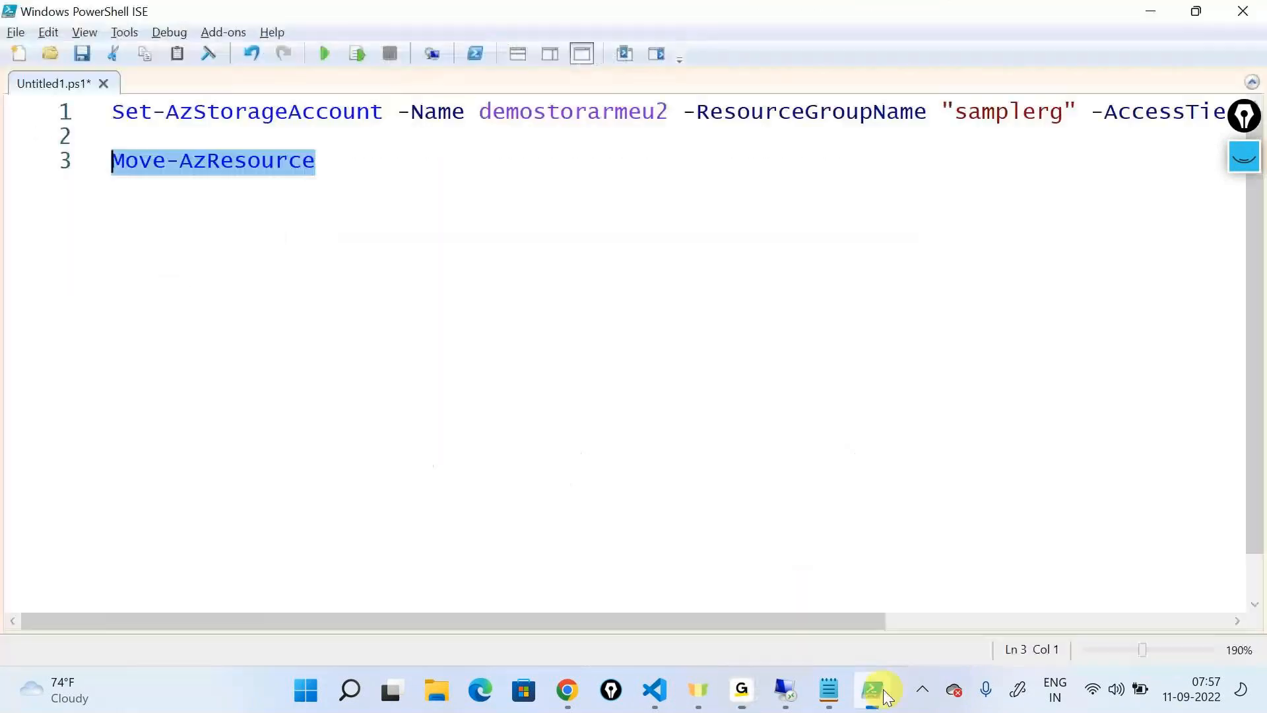
{"action": "left_click", "coordinate": [118, 125]}
{"action": "key", "text": "Return"}
{"action": "key", "text": "Return"}
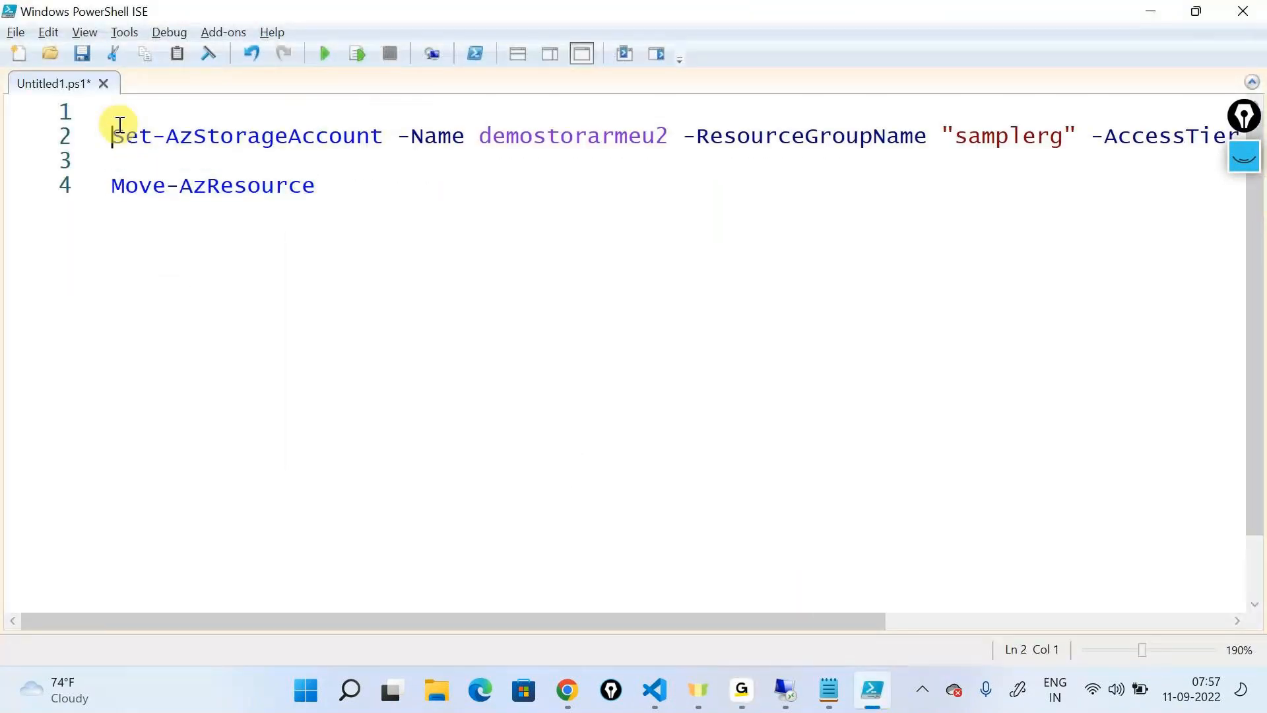
{"action": "key", "text": "Up"}
{"action": "key", "text": "Up"}
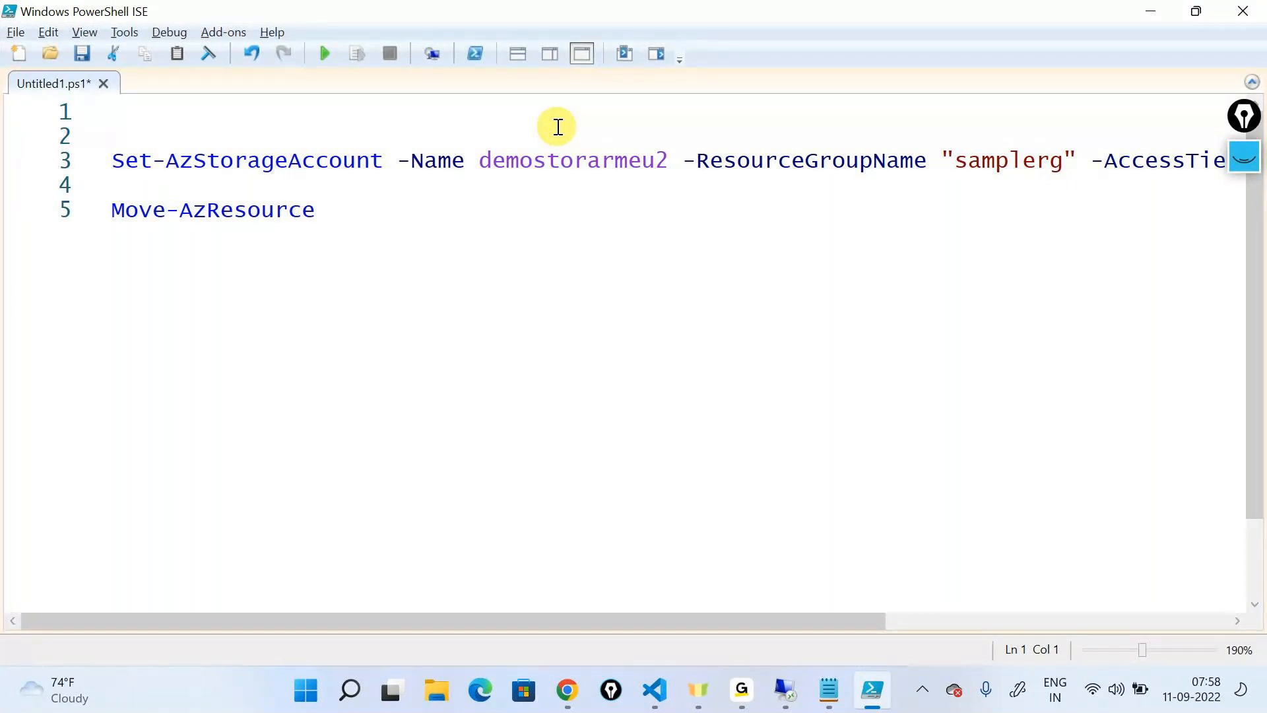
{"action": "type", "text": "Login-Az"}
{"action": "key", "text": "Tab"}
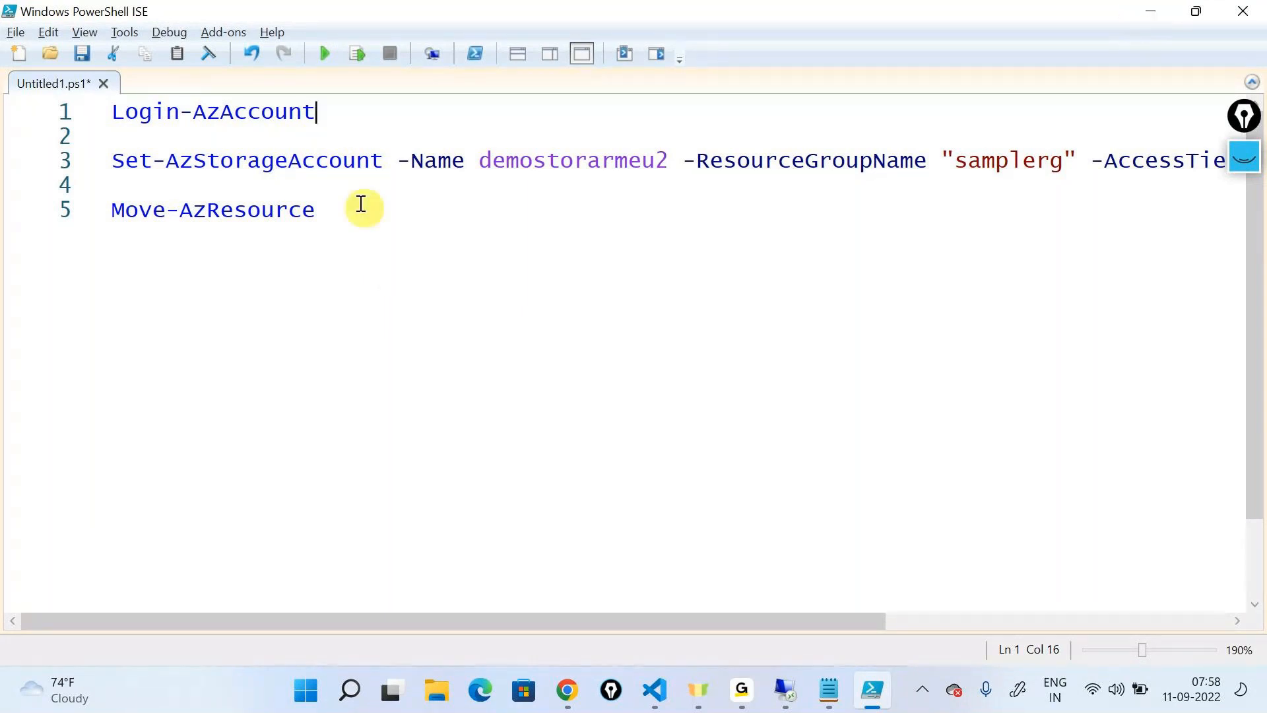
Look over the Set-AzStorageAccount command on line 3 and return to the Move-AzResource reference page in Chrome
{"action": "left_click_drag", "start_coordinate": [110, 160], "coordinate": [440, 160]}
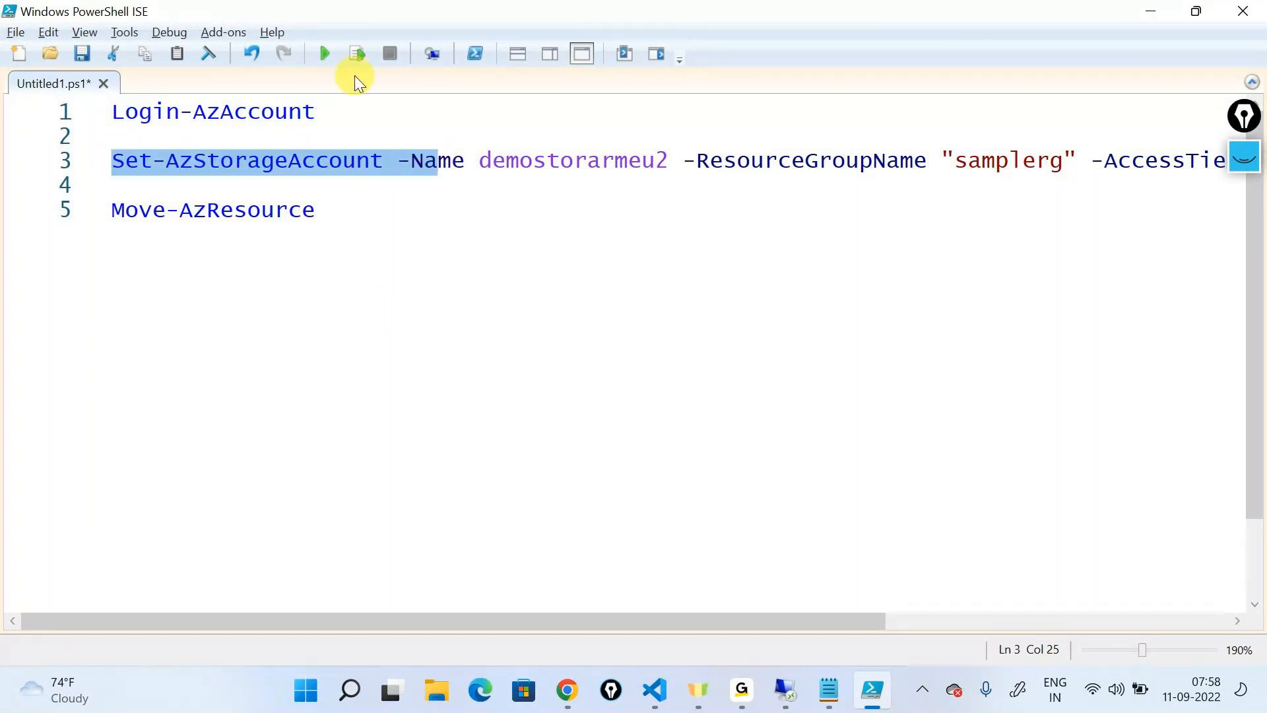
{"action": "left_click", "coordinate": [509, 297]}
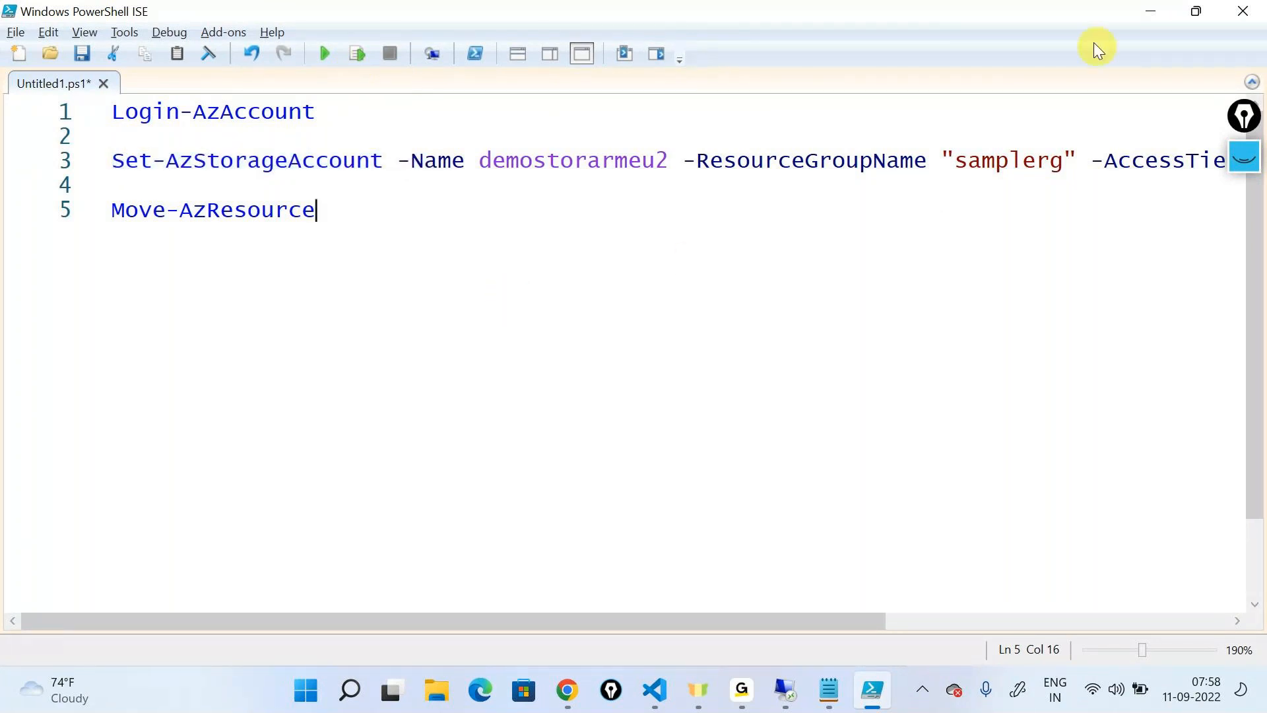
{"action": "left_click", "coordinate": [1156, 12]}
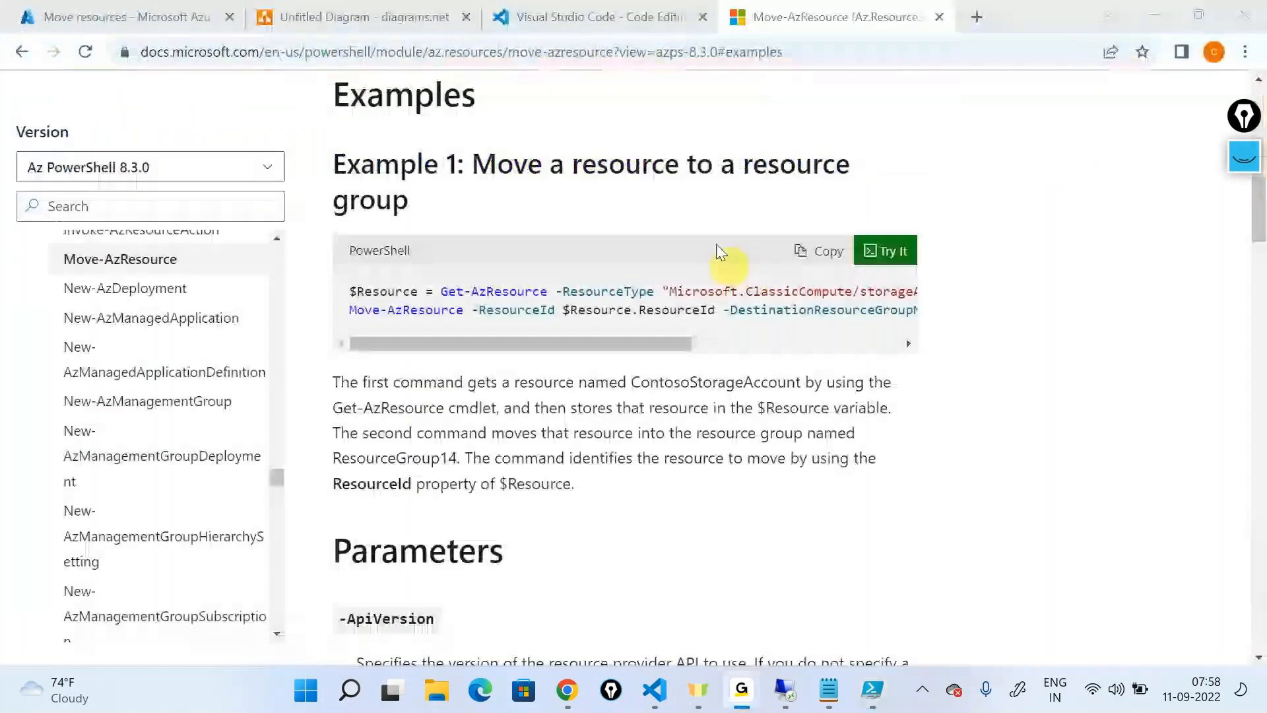